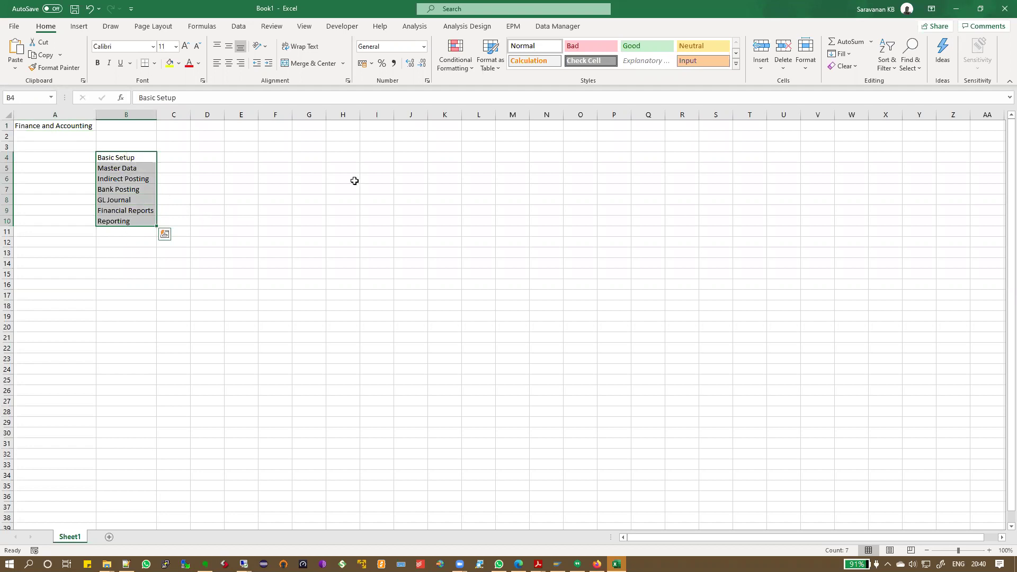
- Enter GL in H3 and General Ledger in I3, and widen column I to fit its text
click(413, 148)
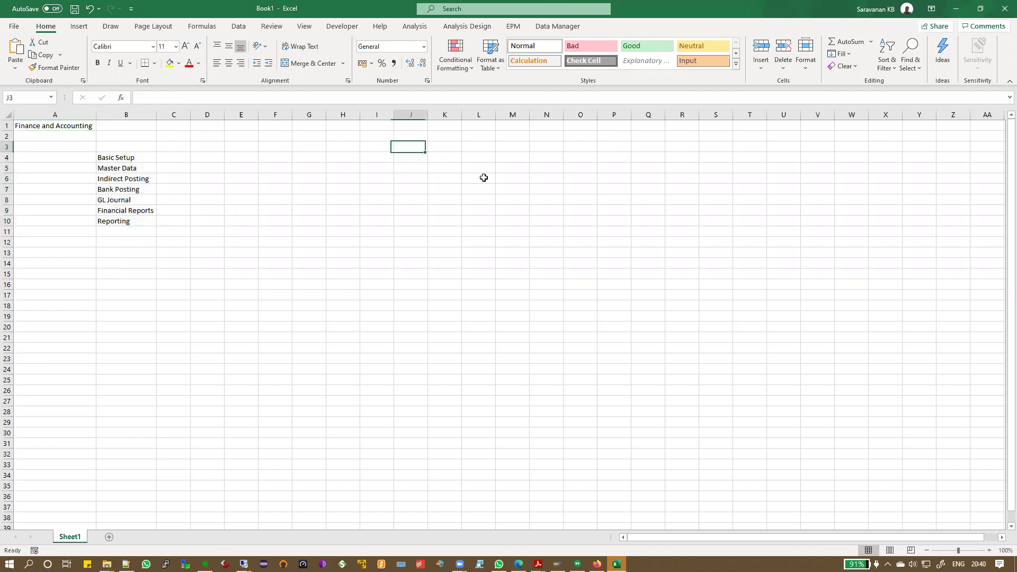
key(Left)
key(Left)
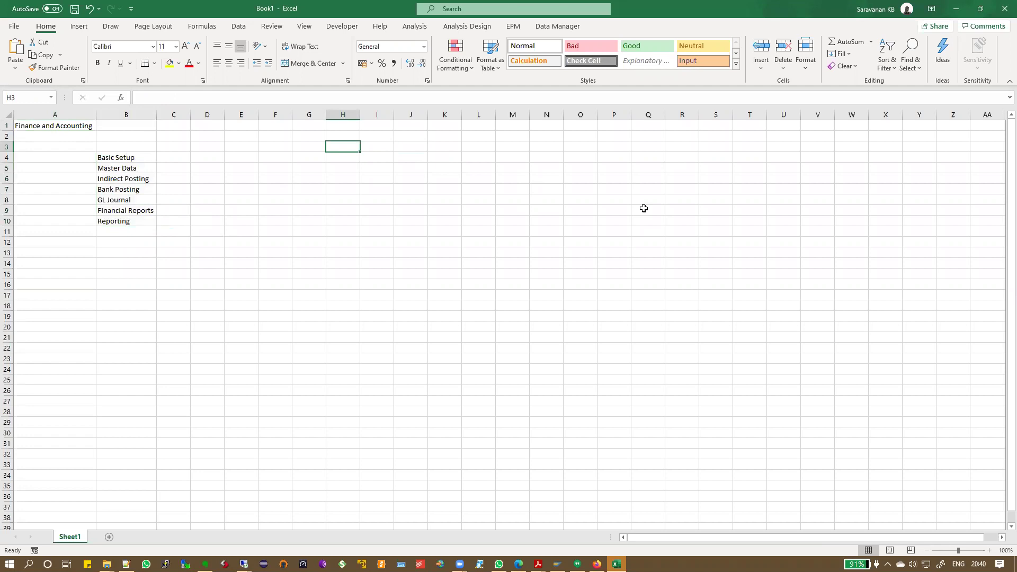
text(GL)
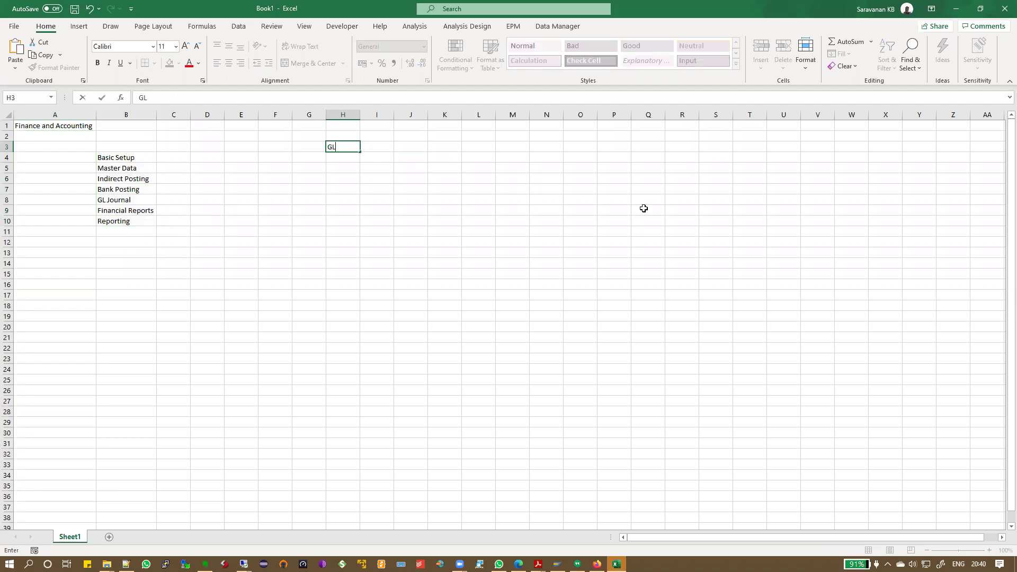
key(Tab)
text(Gener)
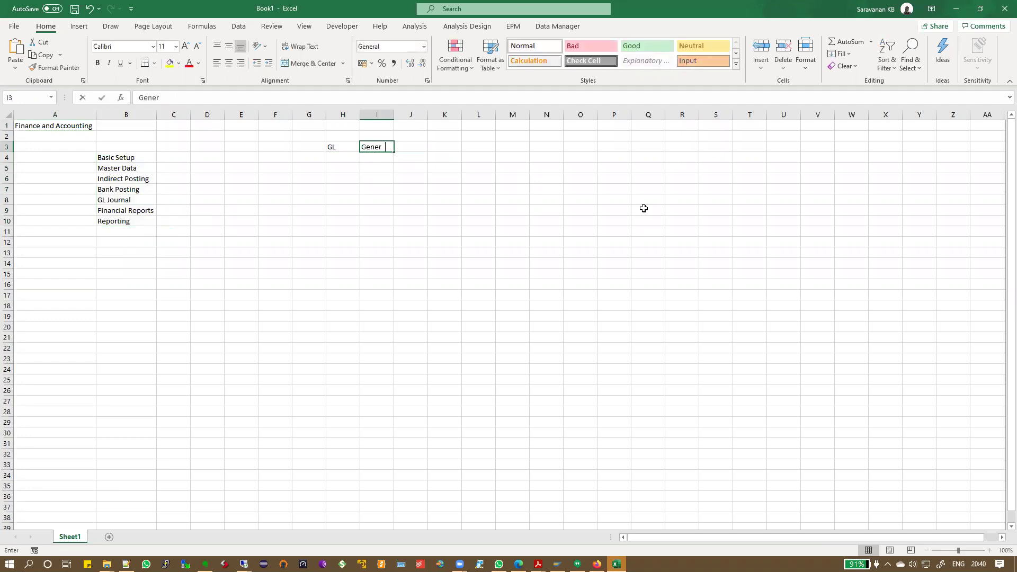
text(al Ledger)
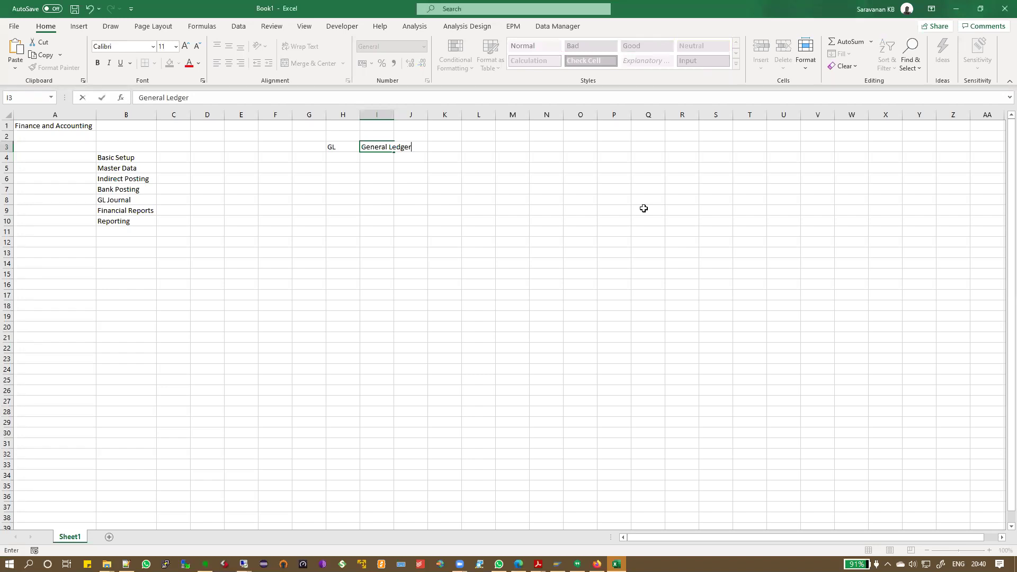
key(Return)
drag(394, 113, 413, 113)
- Enter Dr in H4 and Cr in H5, below the GL label
click(431, 147)
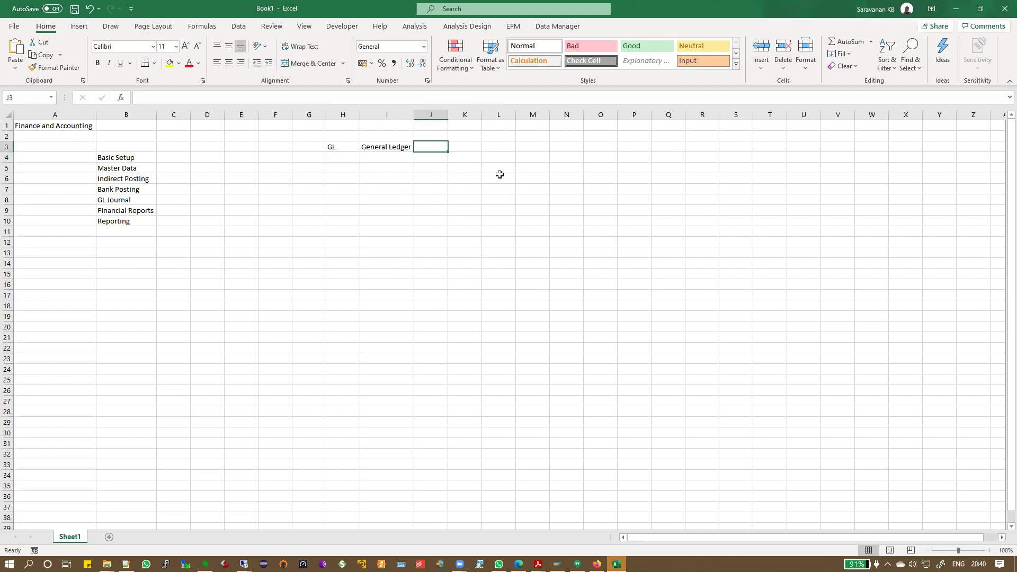
key(Down)
key(Left)
key(Left)
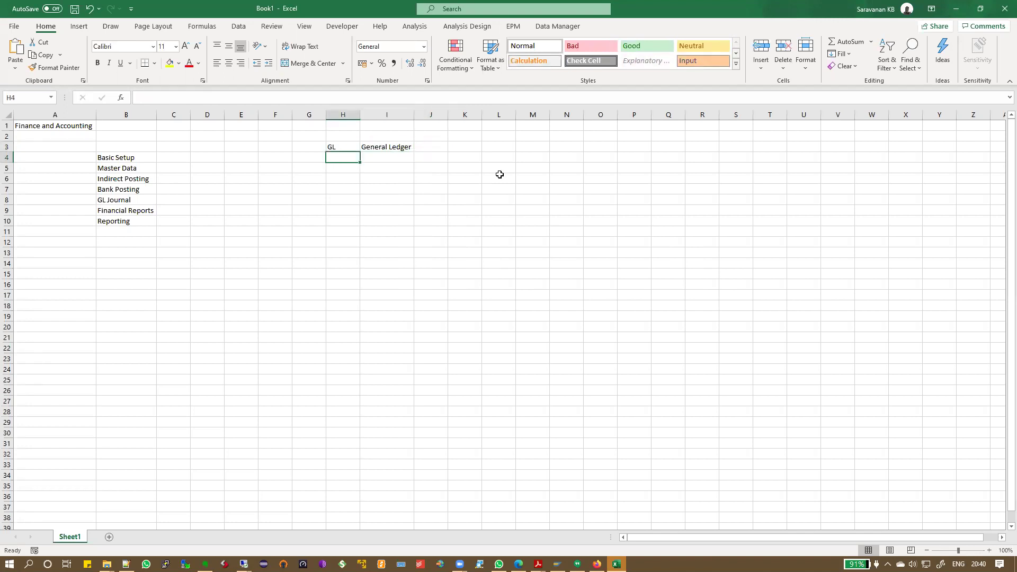
text(Dr)
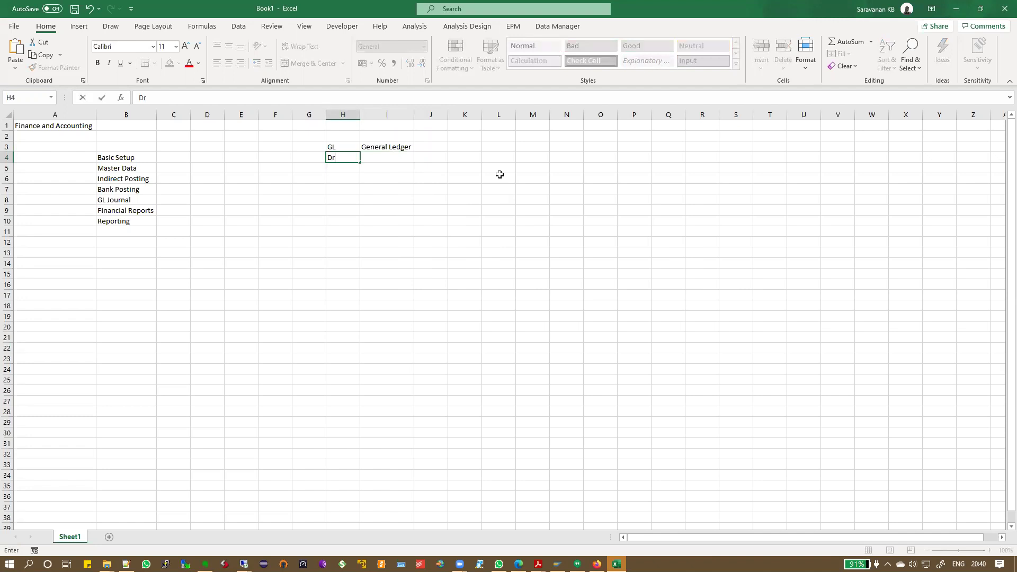
key(Return)
text(Cr)
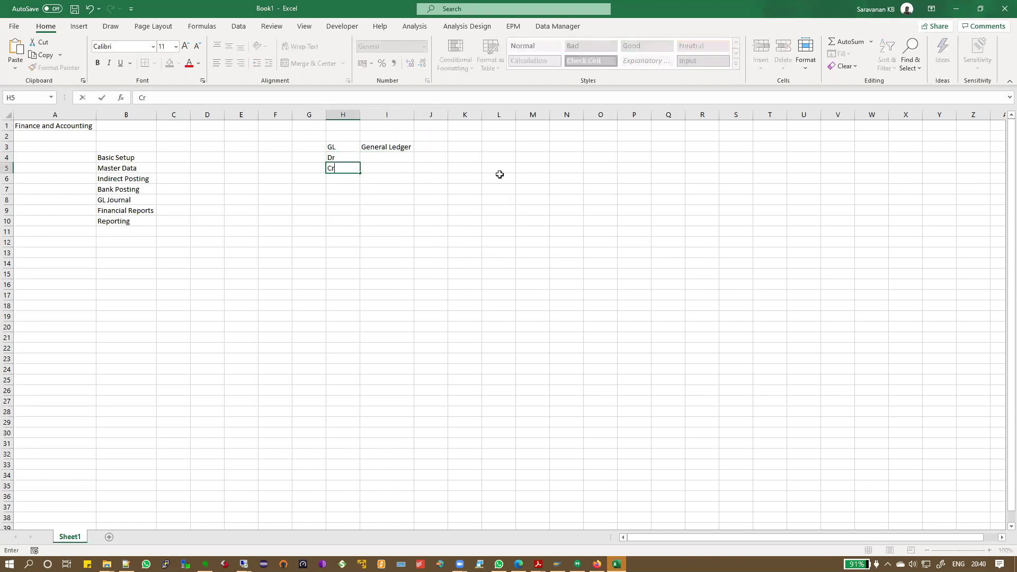
key(Return)
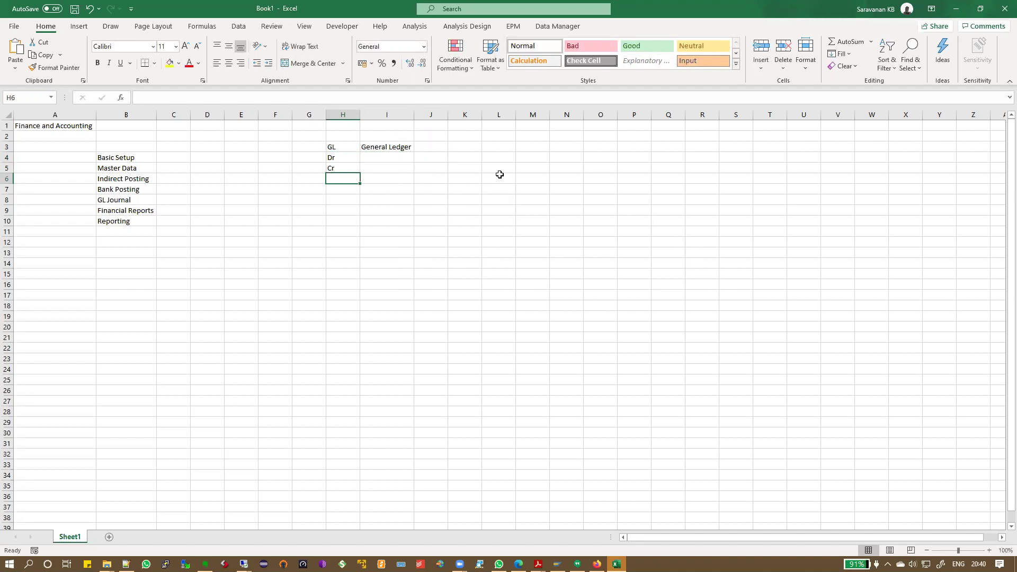
key(Up)
key(Up)
key(Up)
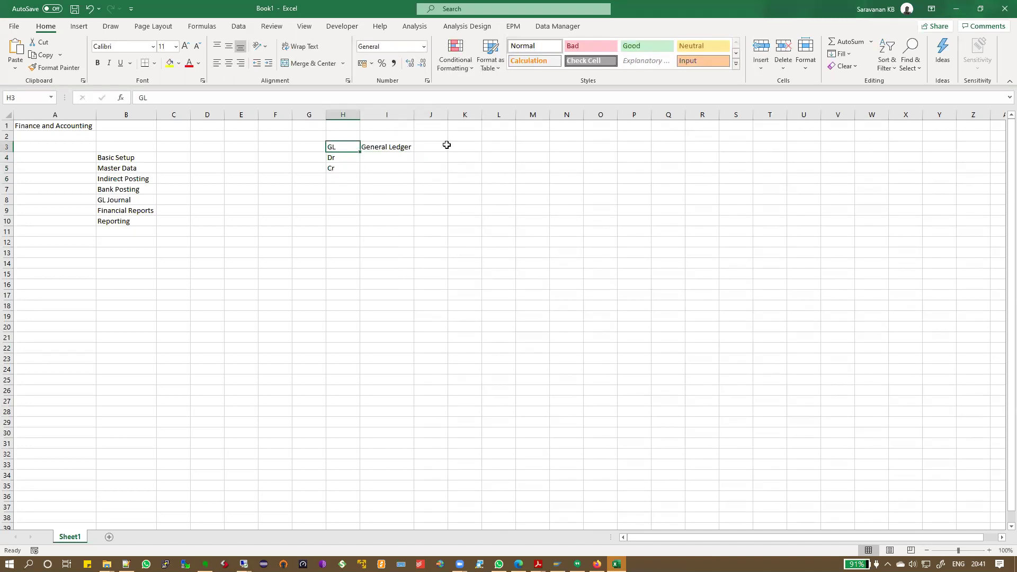
- Apply all borders to the range J3:L16 to form a blank ledger table
drag(429, 146, 498, 281)
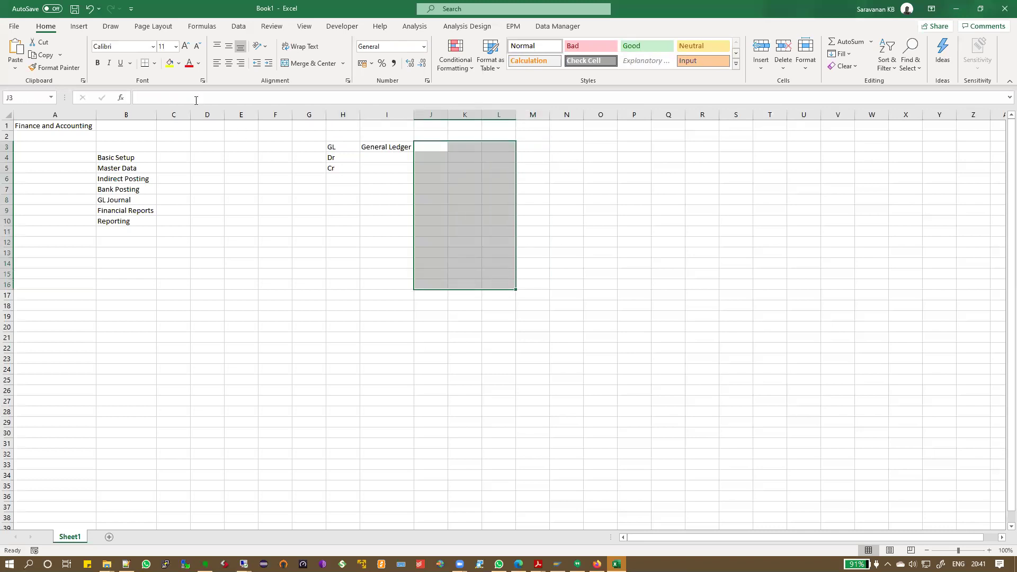
click(154, 63)
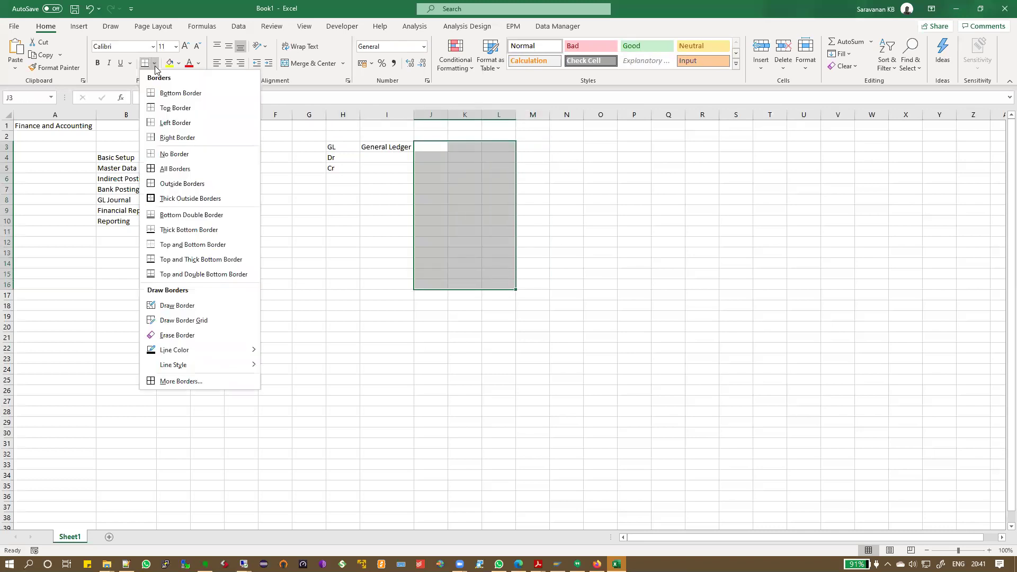
click(178, 169)
- Add the column headings Dr in K3 and Cr in L3 of the bordered table
click(460, 144)
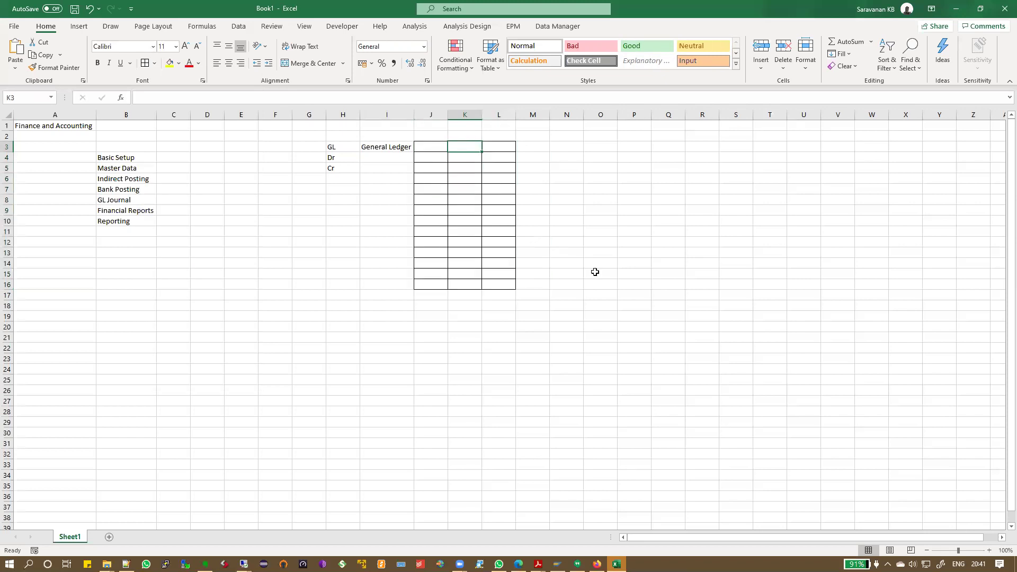
text(Dr)
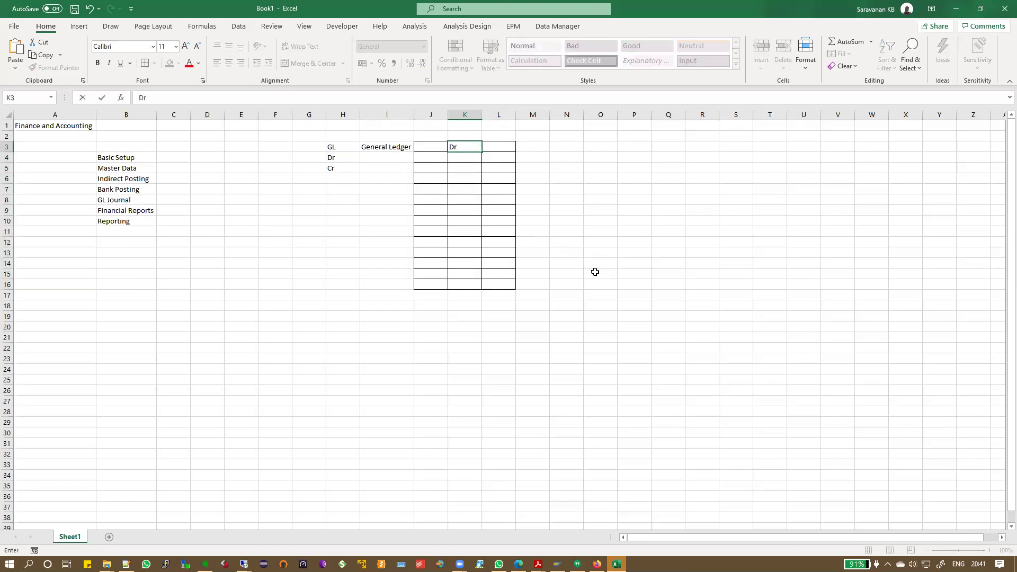
key(Tab)
text(Cr)
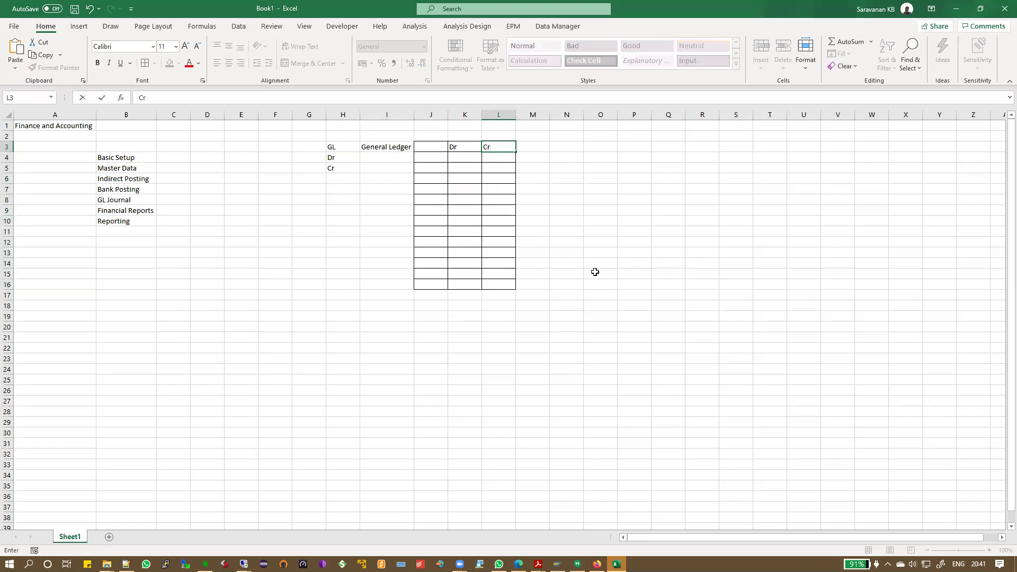
key(Return)
key(Down)
key(Left)
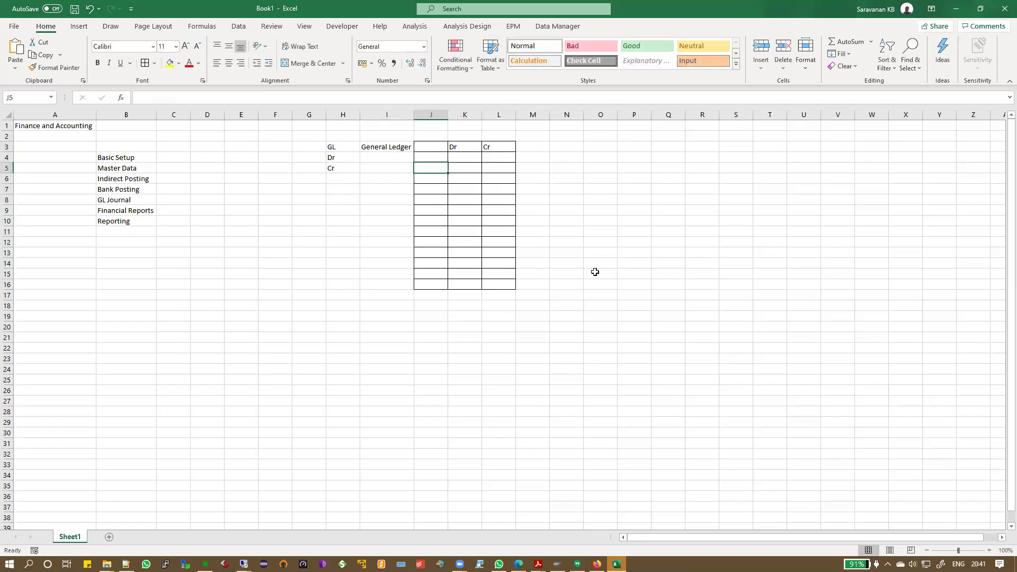
- Widen column J and title the table Cash Book in J2
drag(448, 115, 464, 114)
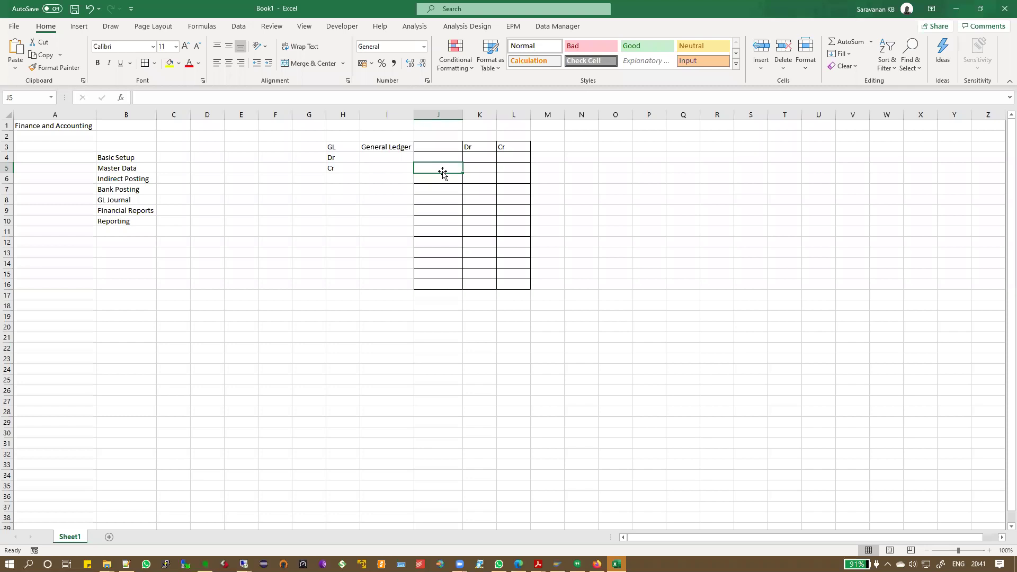
click(457, 136)
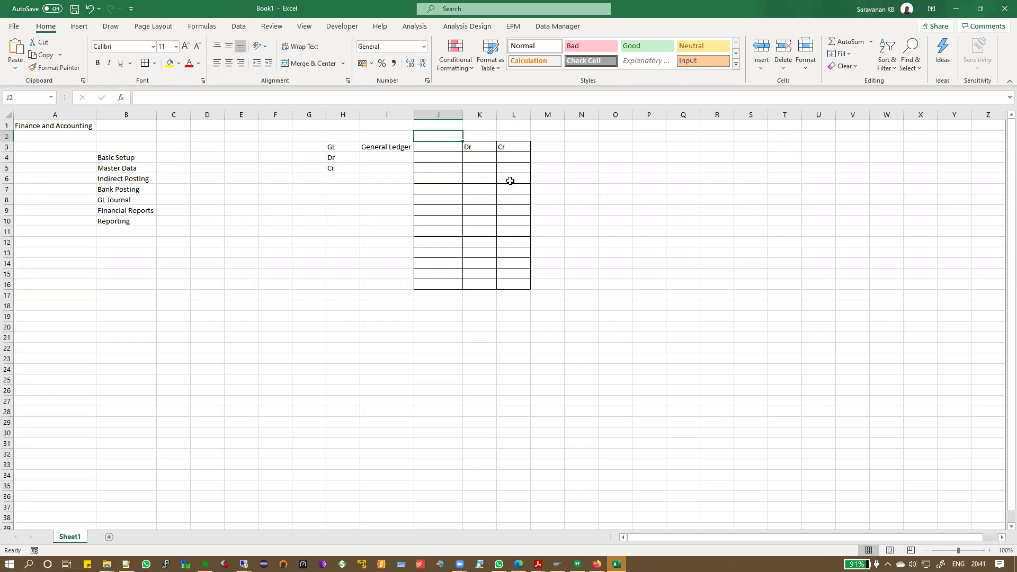
text(Cash Book)
key(Return)
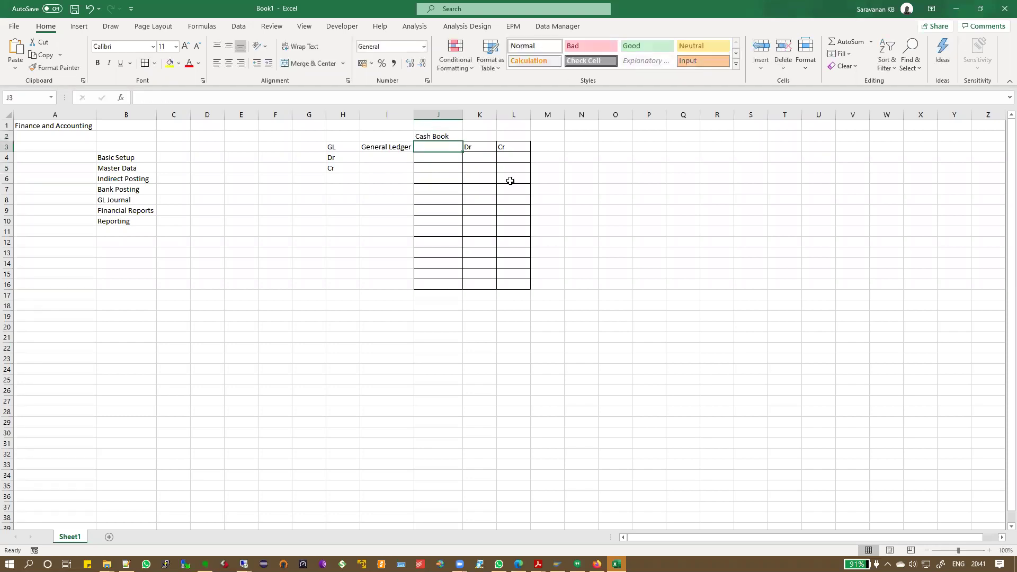
- Record Customer A in J5 with a debit of 100 in K5
key(Down)
key(Down)
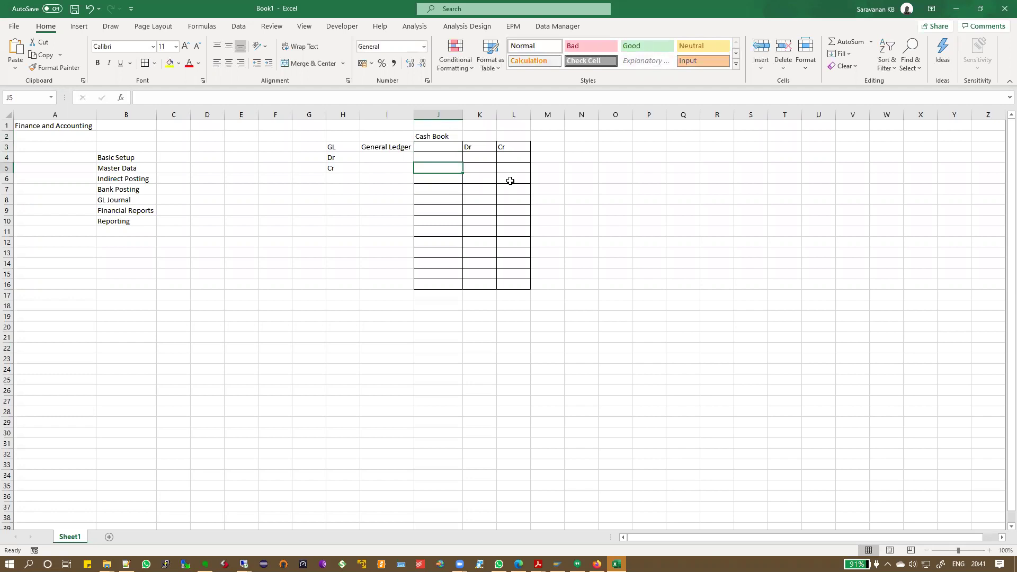
text(A)
key(Tab)
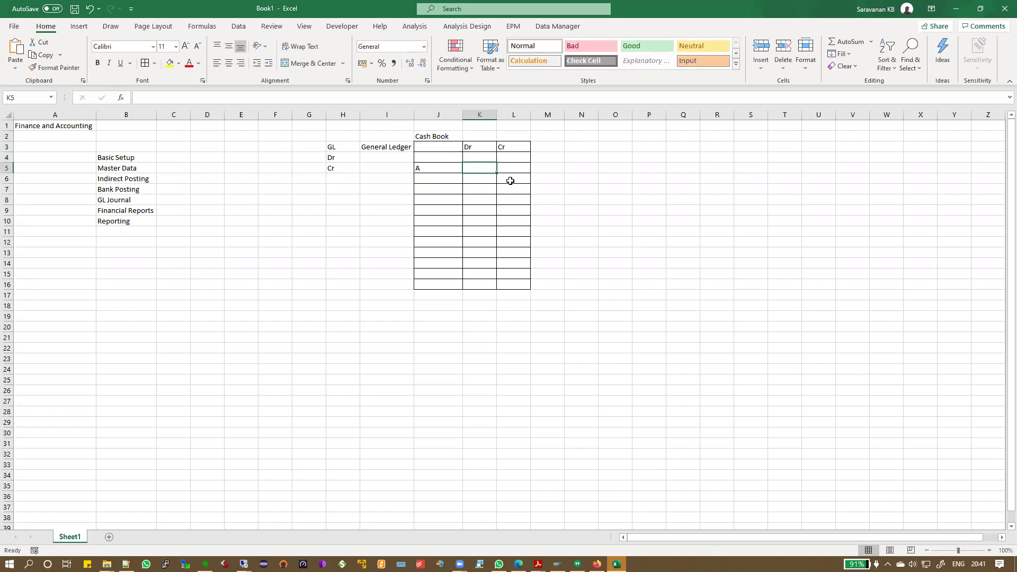
text(100)
key(Return)
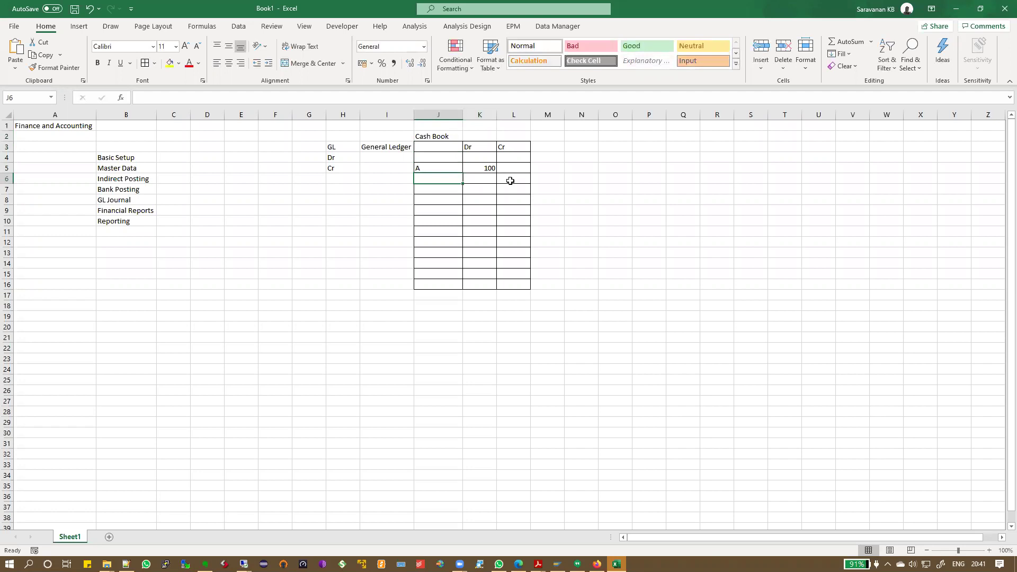
key(Up)
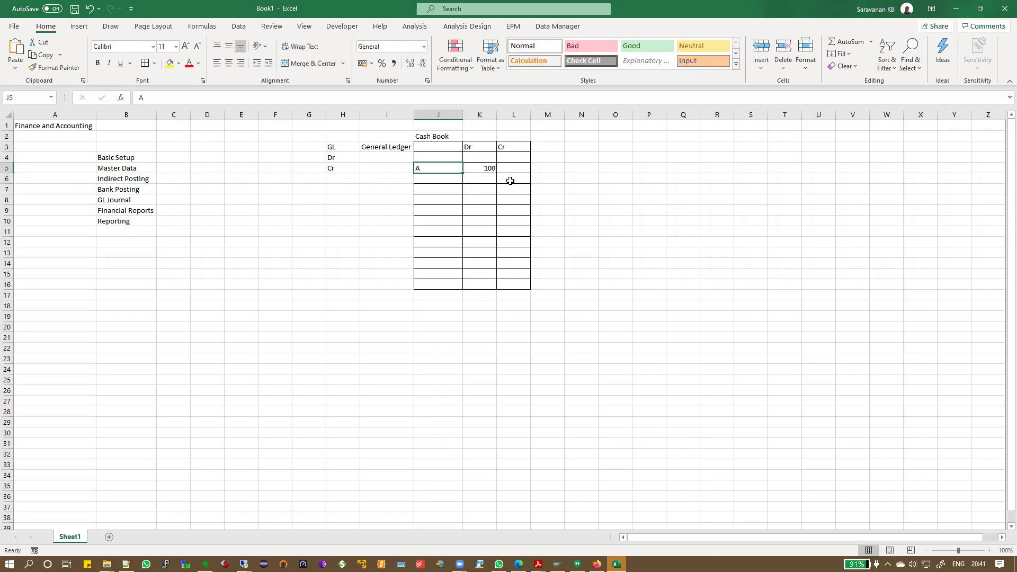
text(Custome)
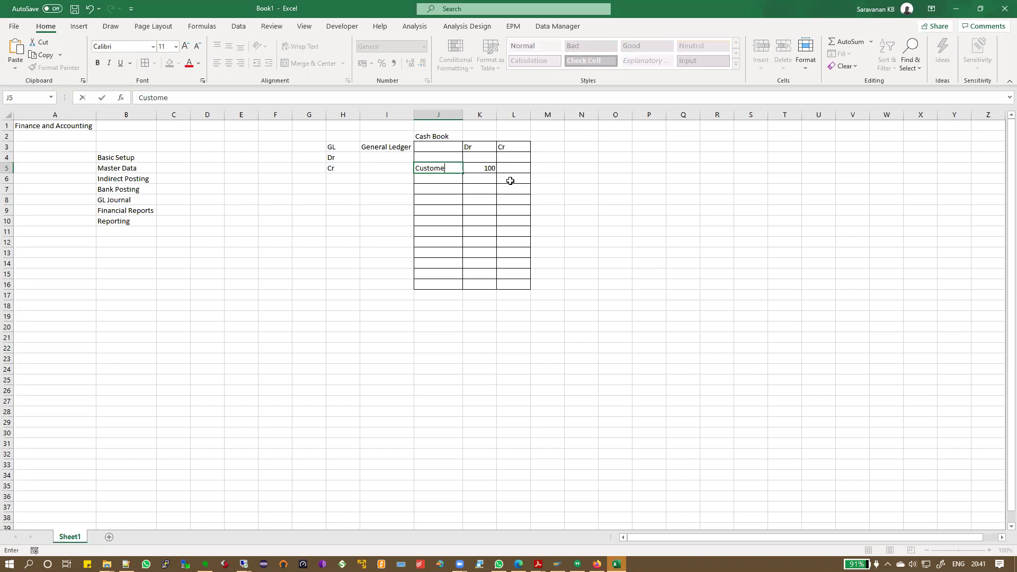
text(r A)
key(Return)
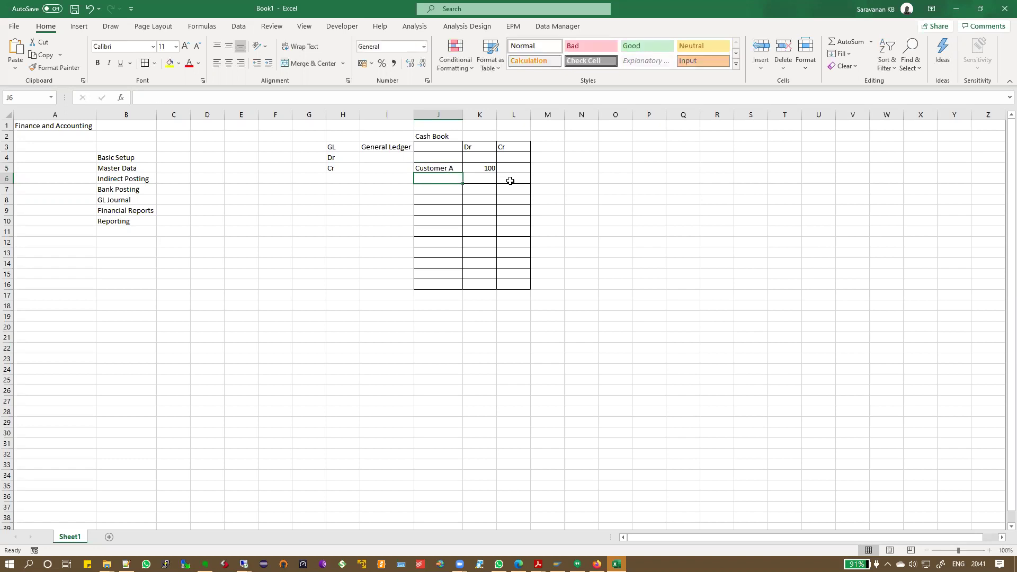
- Record Customer B in J6 with a debit of 20 in K6
text(Customer )
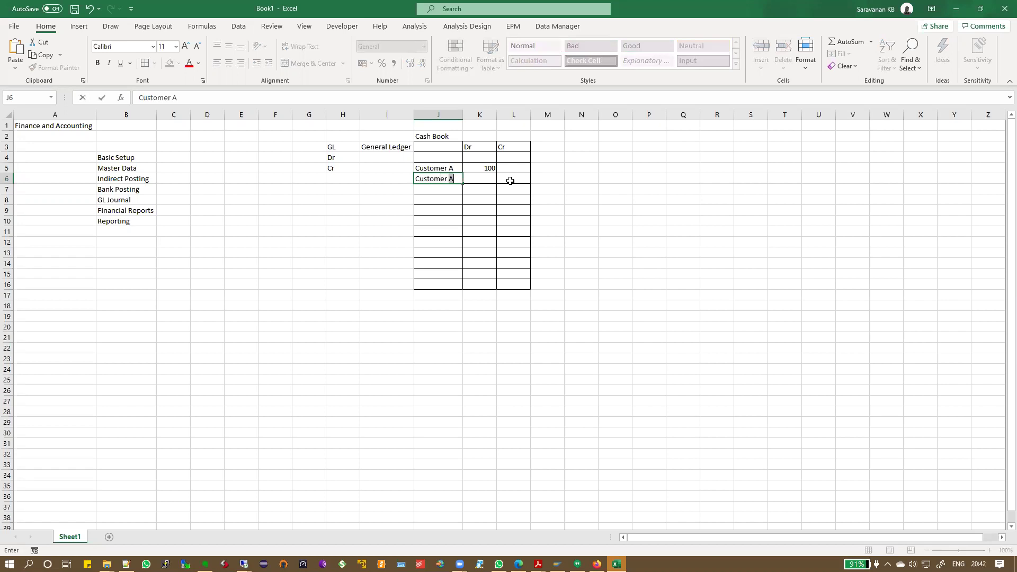
text(B)
key(Tab)
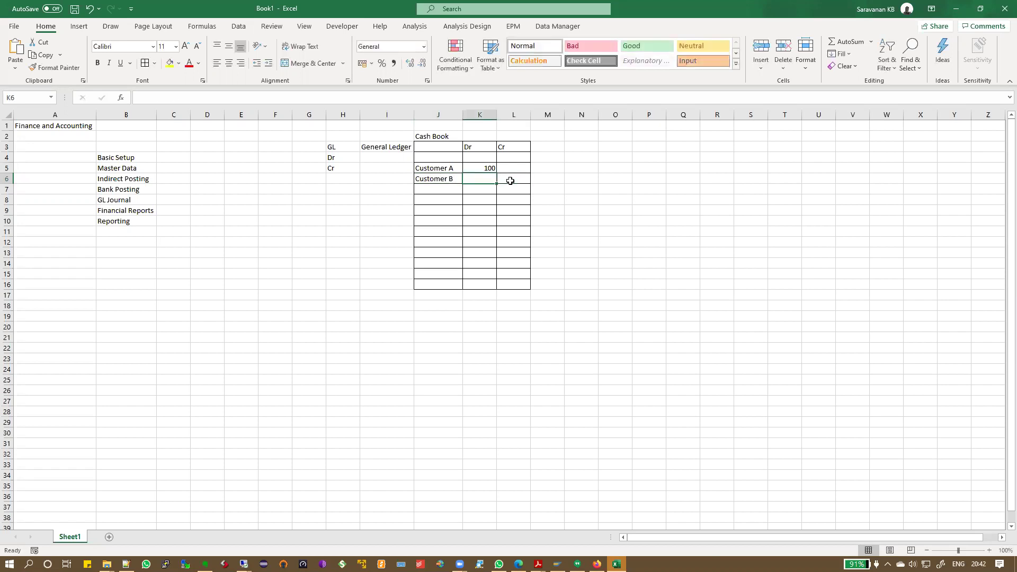
text(20)
key(Down)
- Record Vendor C in J8 with a credit of 75 in L8
key(Down)
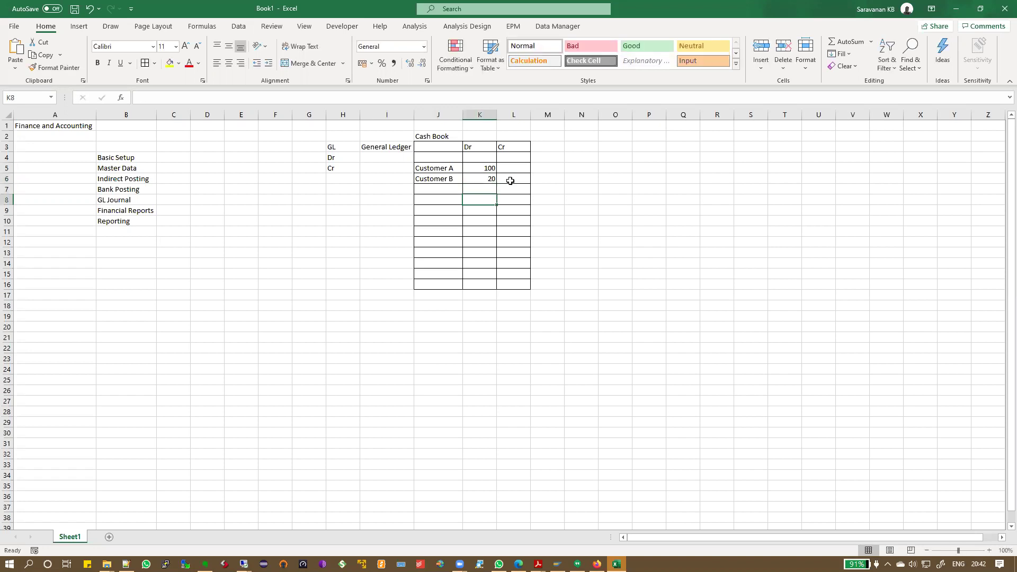
key(Left)
text(Vendor)
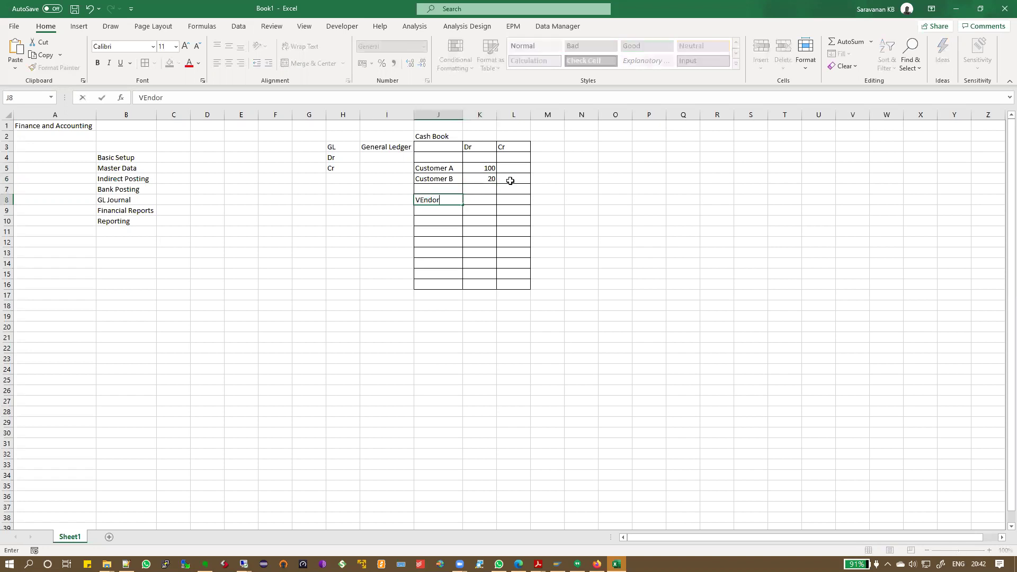
text( C)
key(Tab)
key(Tab)
text(75)
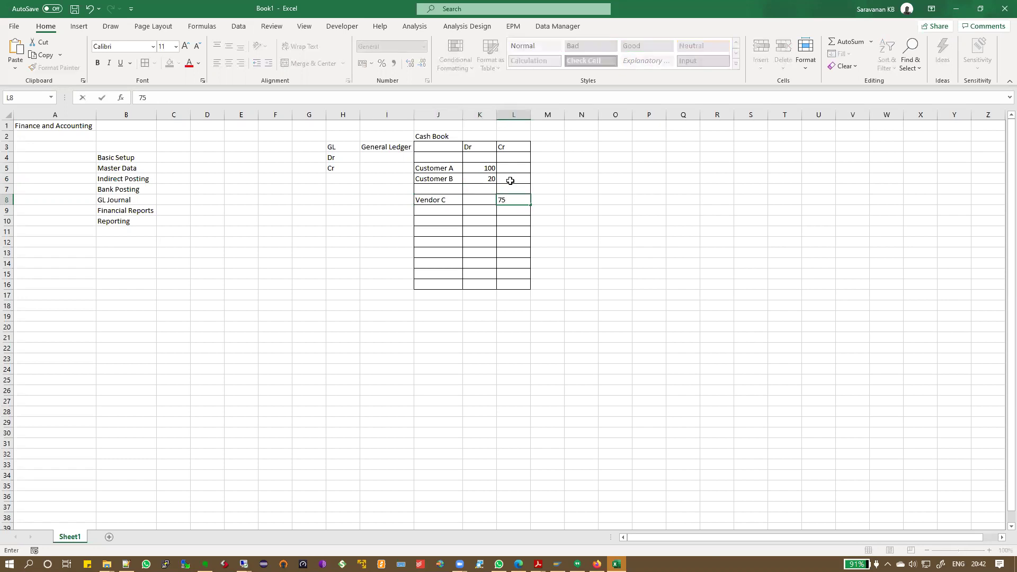
key(Return)
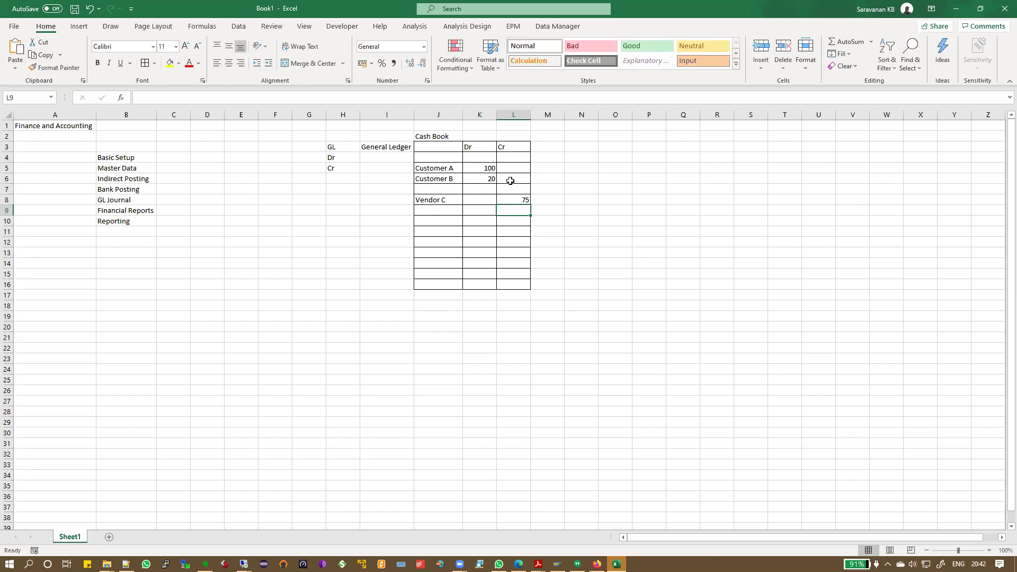
- Enter the cash book totals in row 10: 120 under Dr and 75 under Cr
key(Down)
key(Left)
text(120)
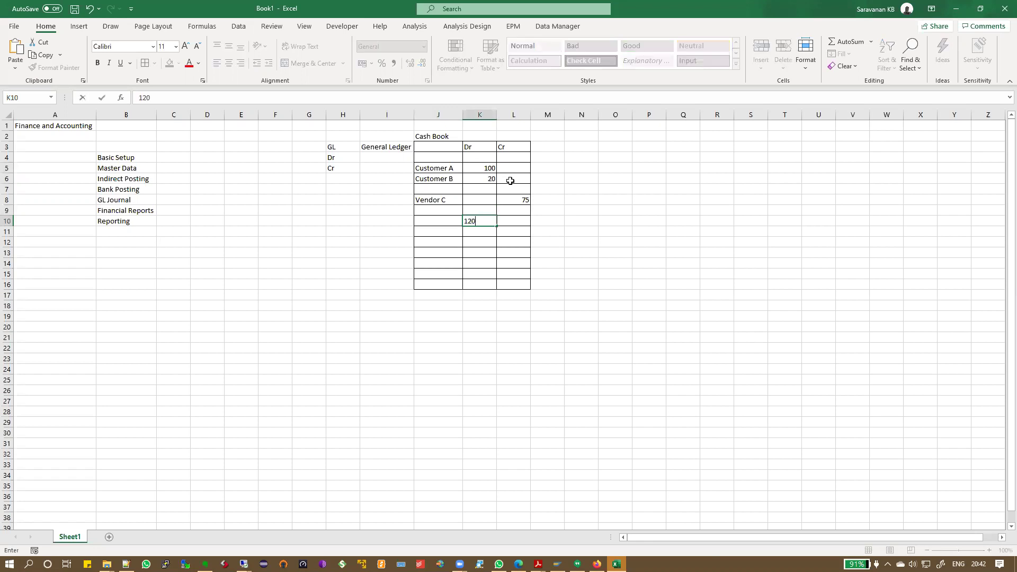
key(Tab)
text(75)
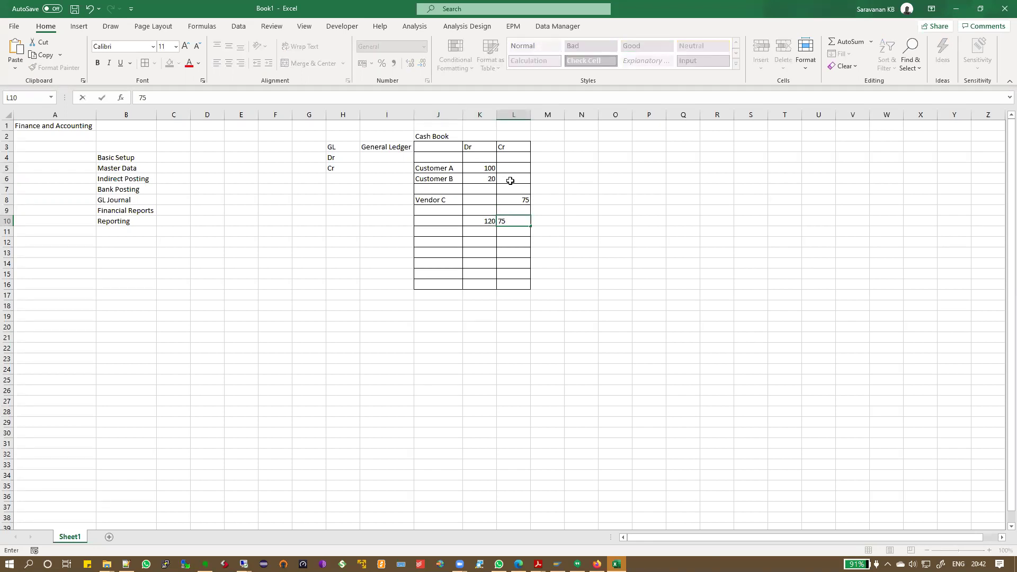
- Calculate the cash book balance in M10 with the formula =K10-L10
key(Tab)
text(=)
key(Left)
key(Left)
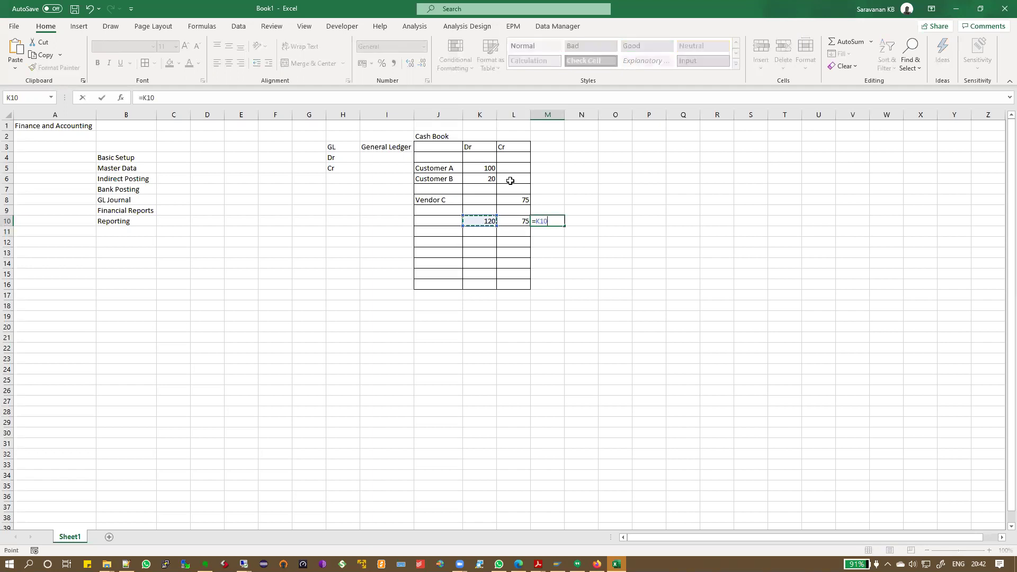
text(-)
key(Left)
key(ctrl+Return)
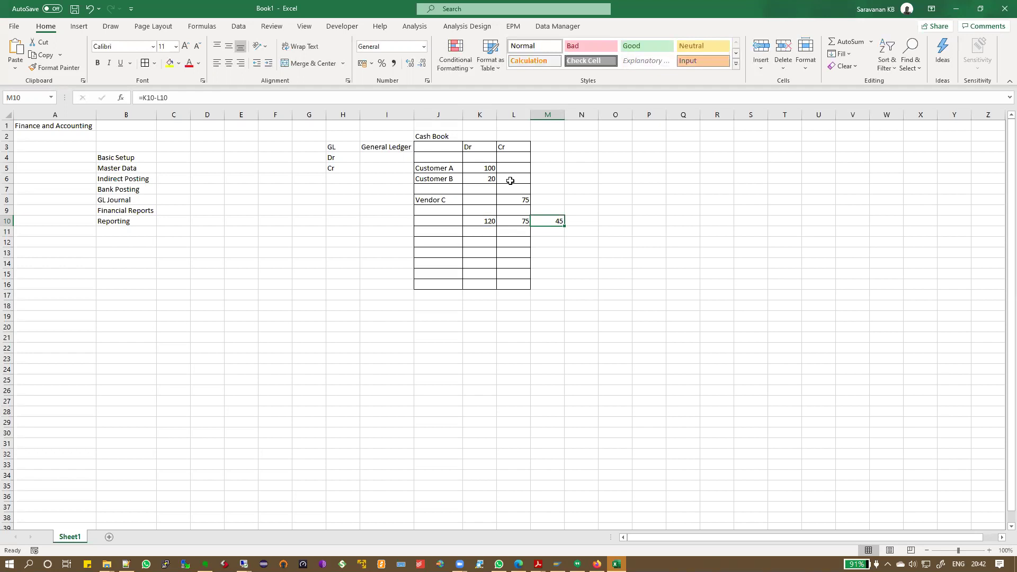
- Review the Cash Book table, its Dr and Cr columns, and the Customer A entry
drag(428, 136, 547, 279)
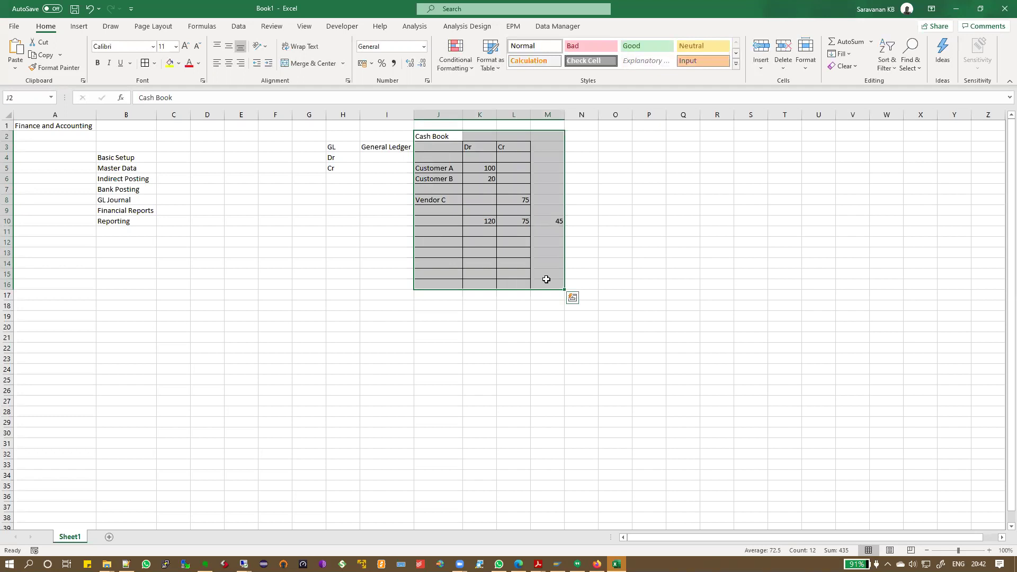
click(378, 147)
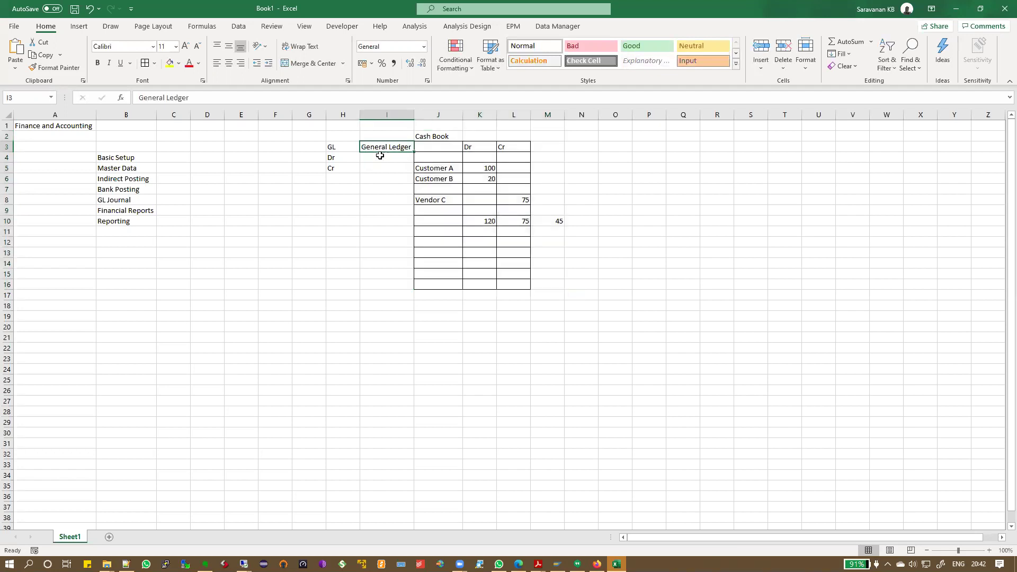
click(433, 136)
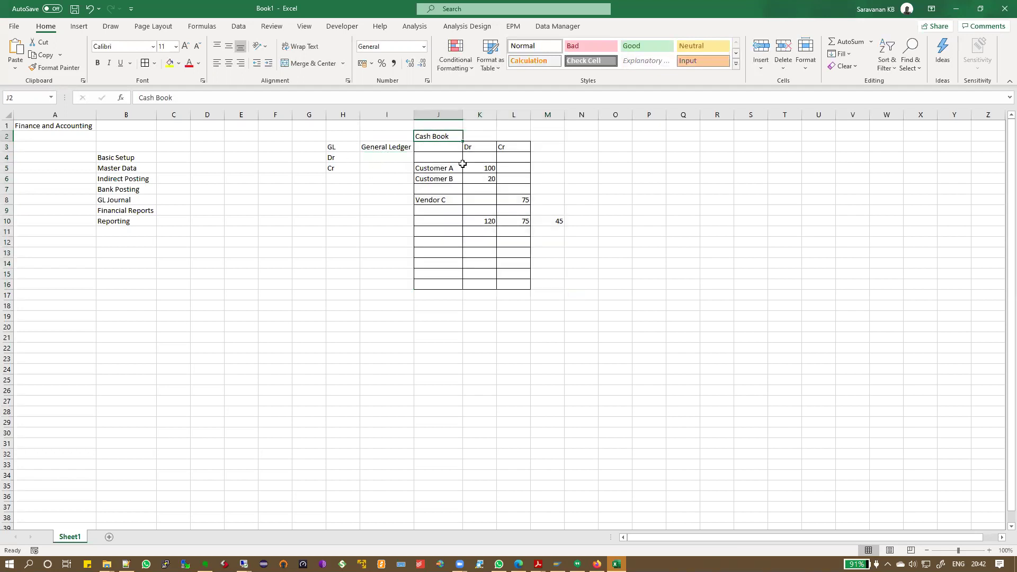
drag(483, 167, 480, 232)
drag(517, 168, 520, 223)
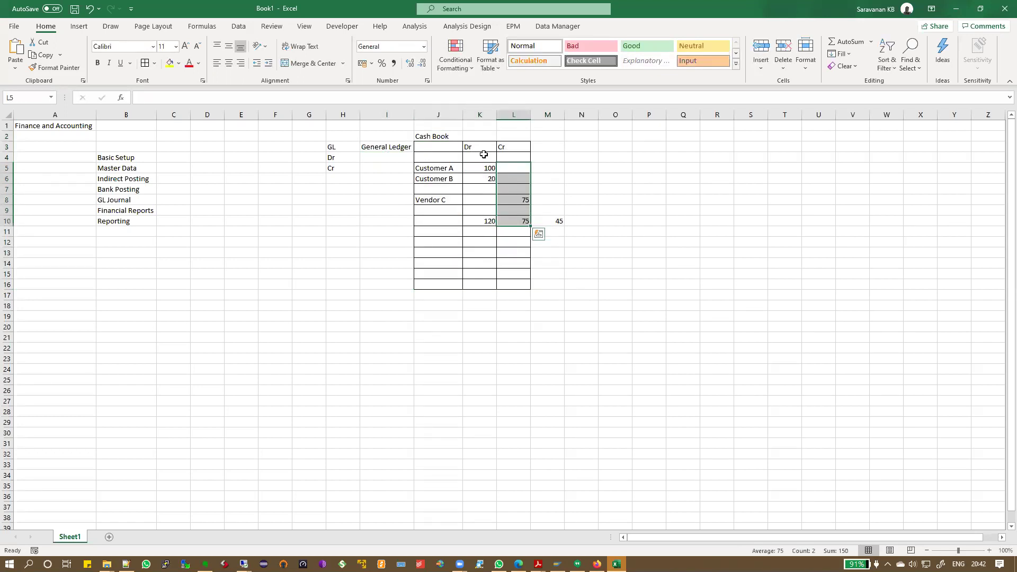
click(517, 148)
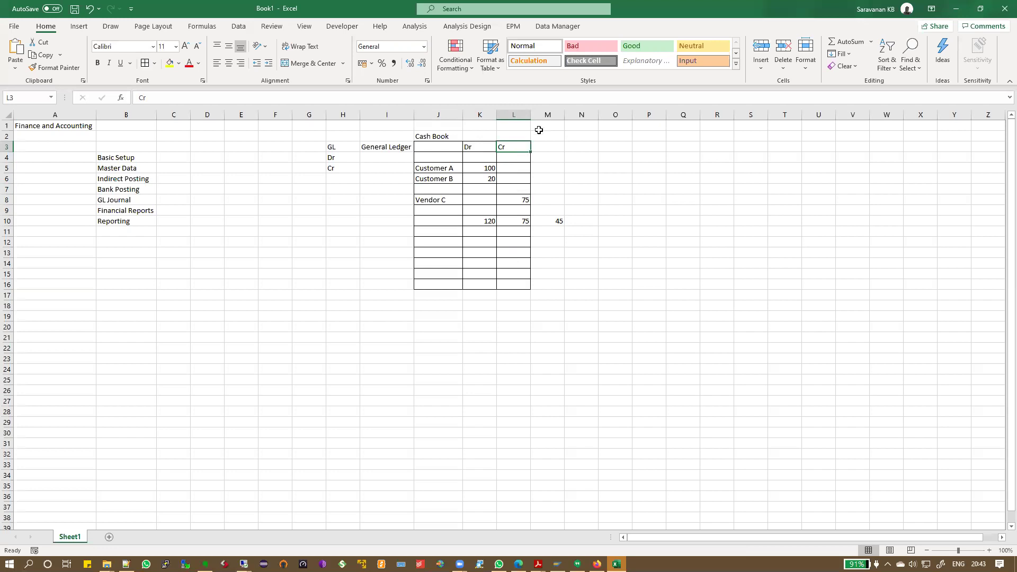
drag(443, 168, 502, 169)
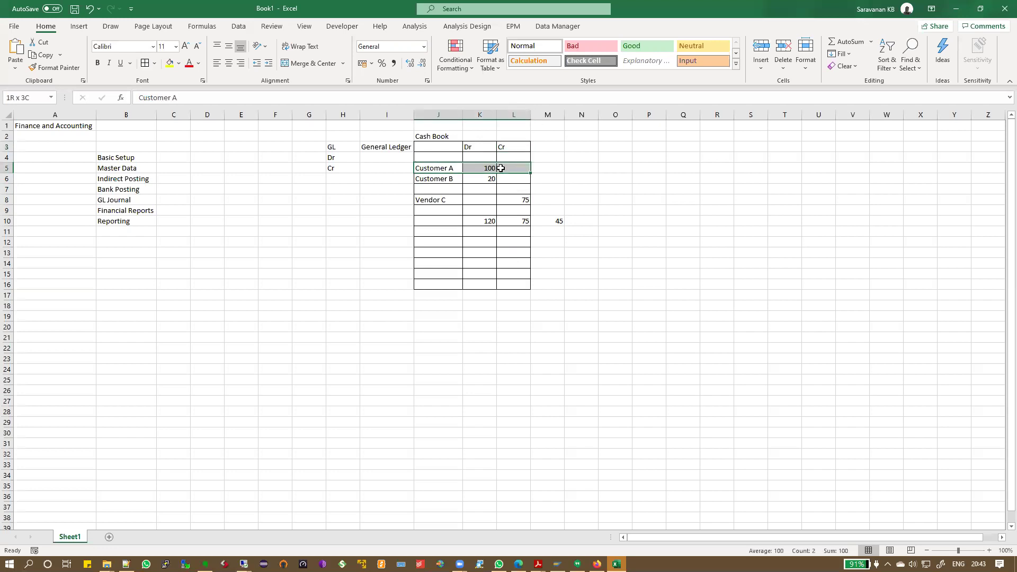
- Label the three cash book transactions in column N: Tr1 in N5, TR2 in N6 and TR3 in N8
click(575, 169)
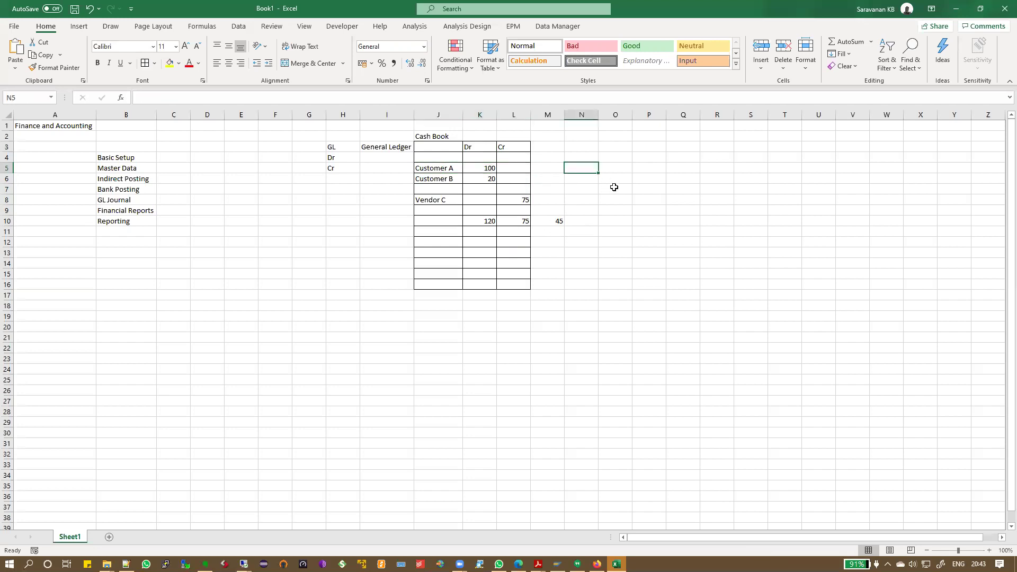
text(Tr1)
key(Return)
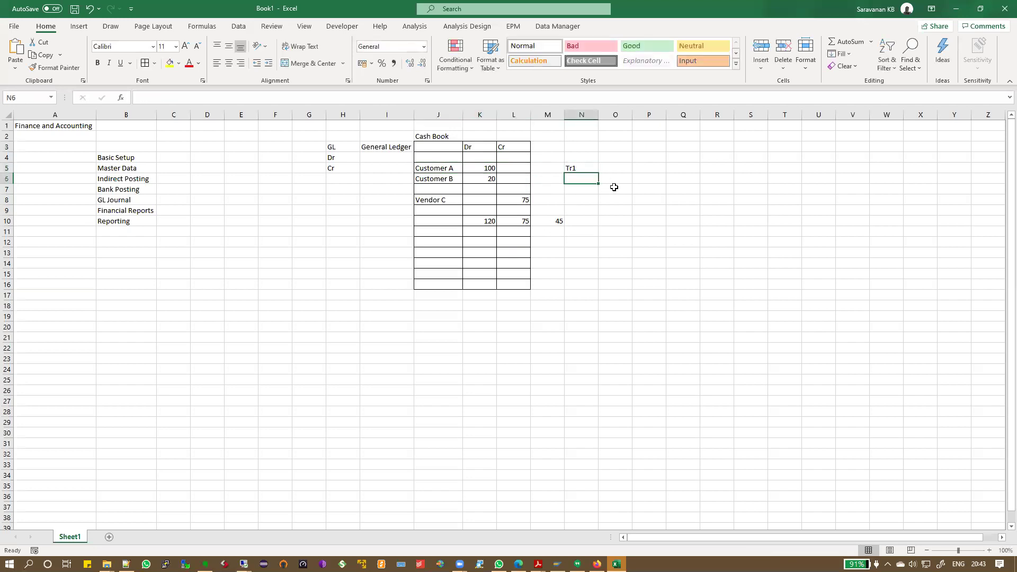
text(TR2)
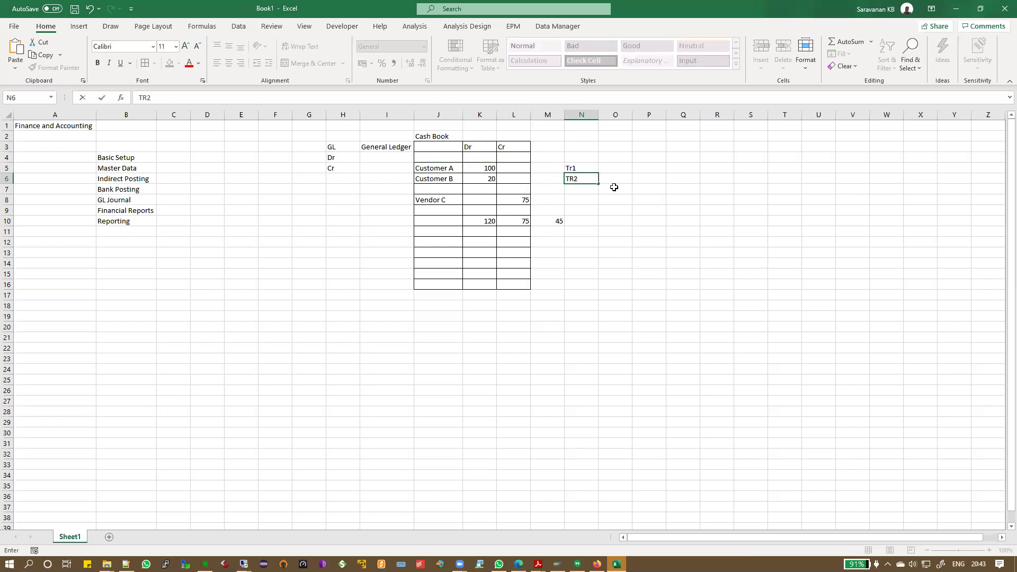
key(Return)
key(Return)
text(TR3)
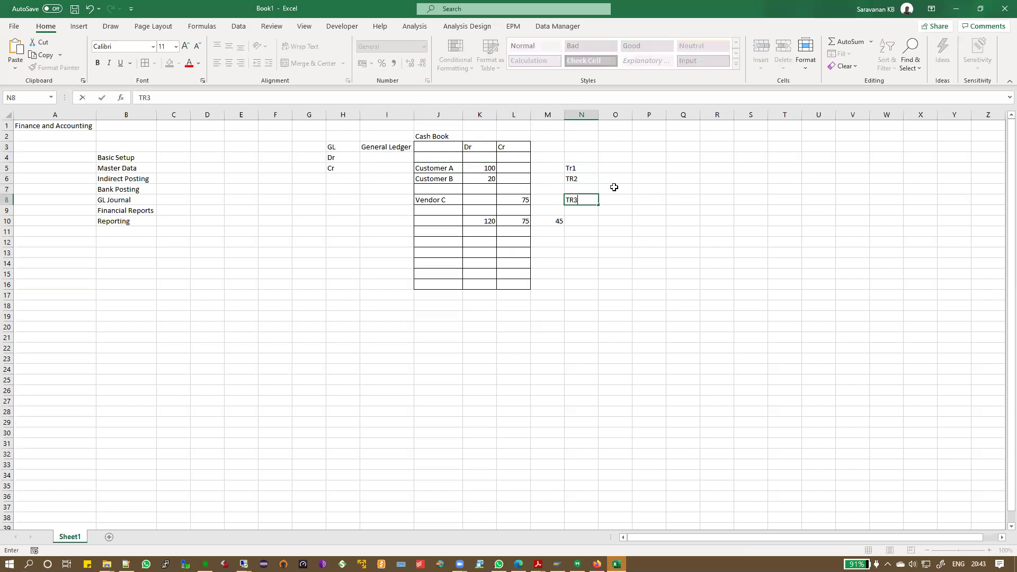
key(Return)
- Correct the Customer A transaction label in N5 to TR1
key(Up)
key(Up)
key(Up)
key(Up)
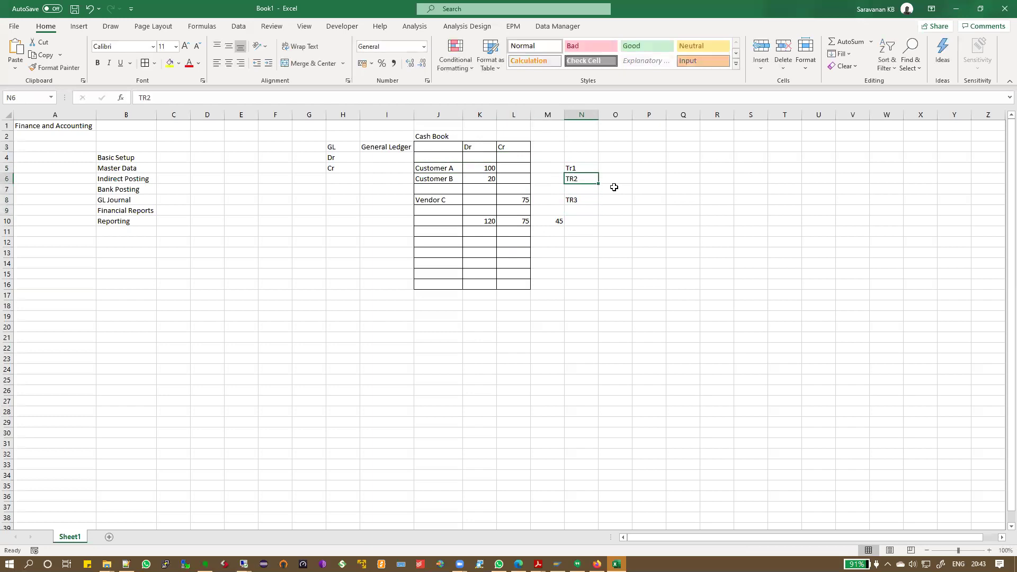
key(F2)
key(BackSpace)
key(BackSpace)
text(R1)
key(Return)
click(472, 169)
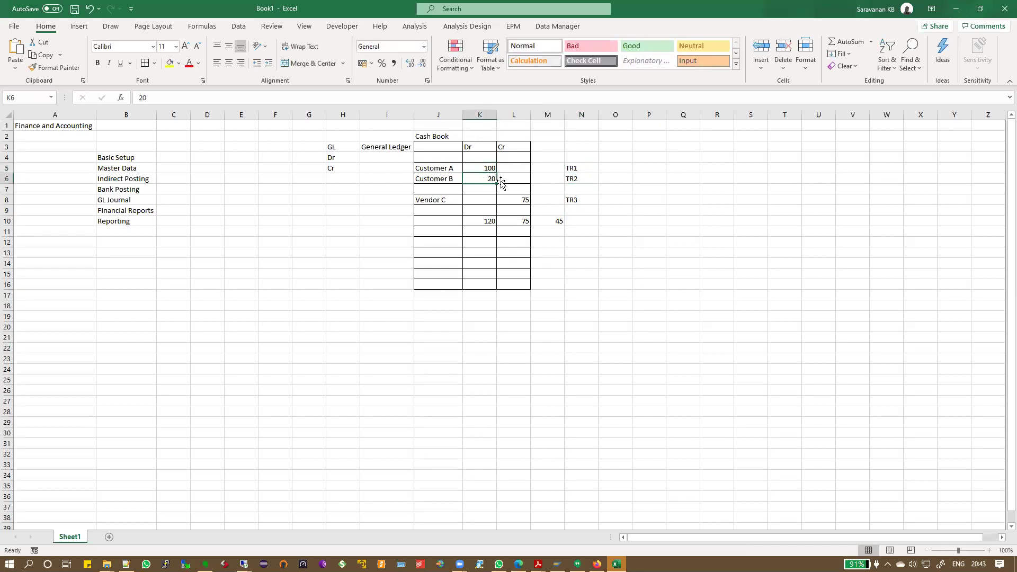
click(516, 200)
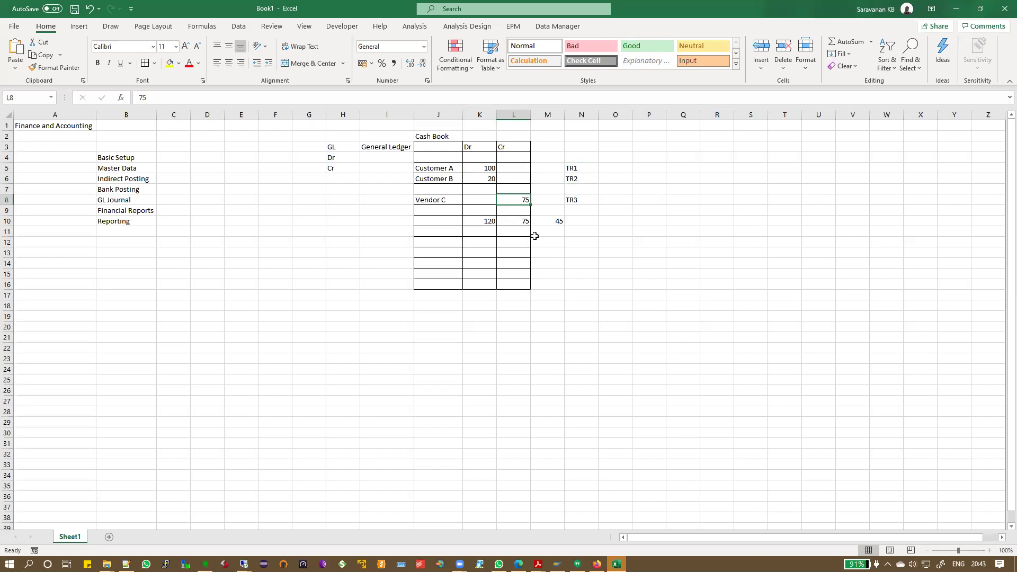
mouse_move(436, 148)
mouse_down()
mouse_move(447, 259)
mouse_move(507, 279)
mouse_up()
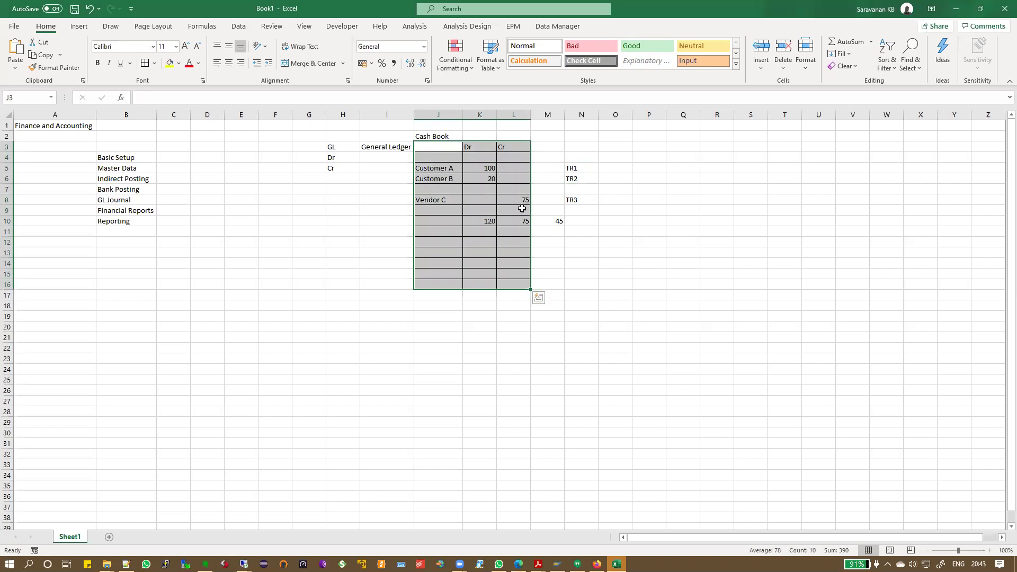
click(478, 169)
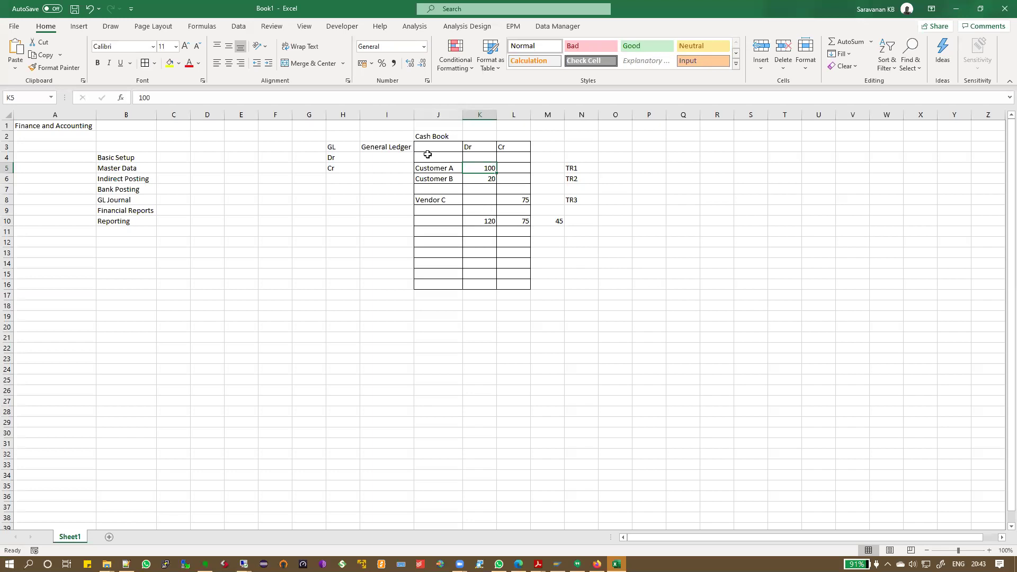
drag(429, 137, 567, 284)
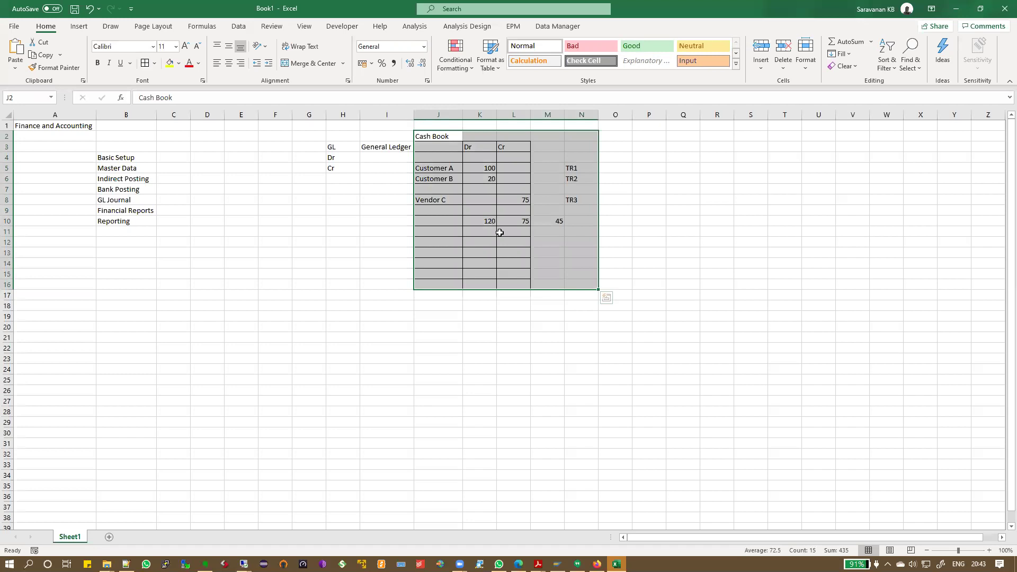
- Enter the heading Double Entry in O1
click(623, 128)
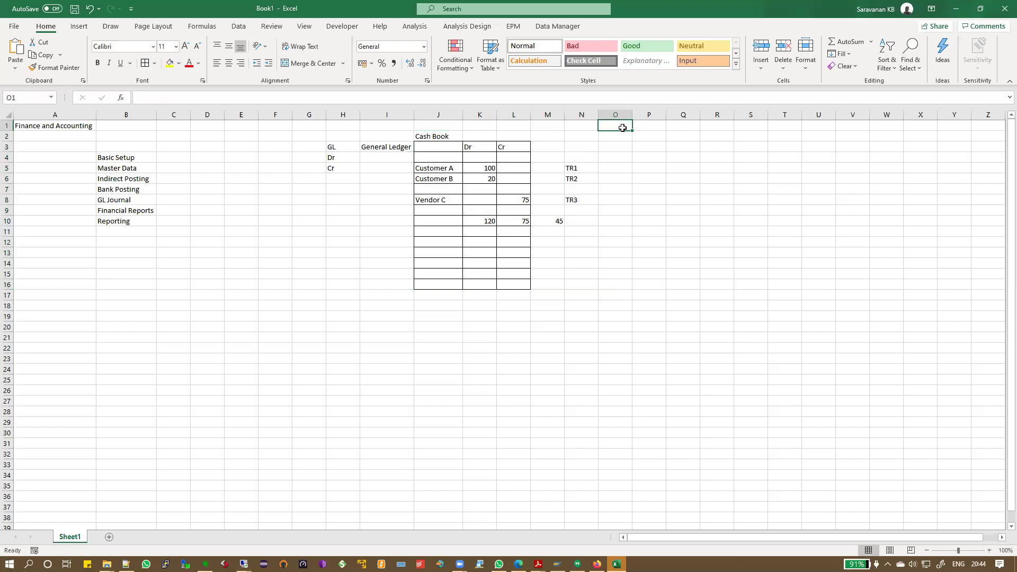
text(Doub le)
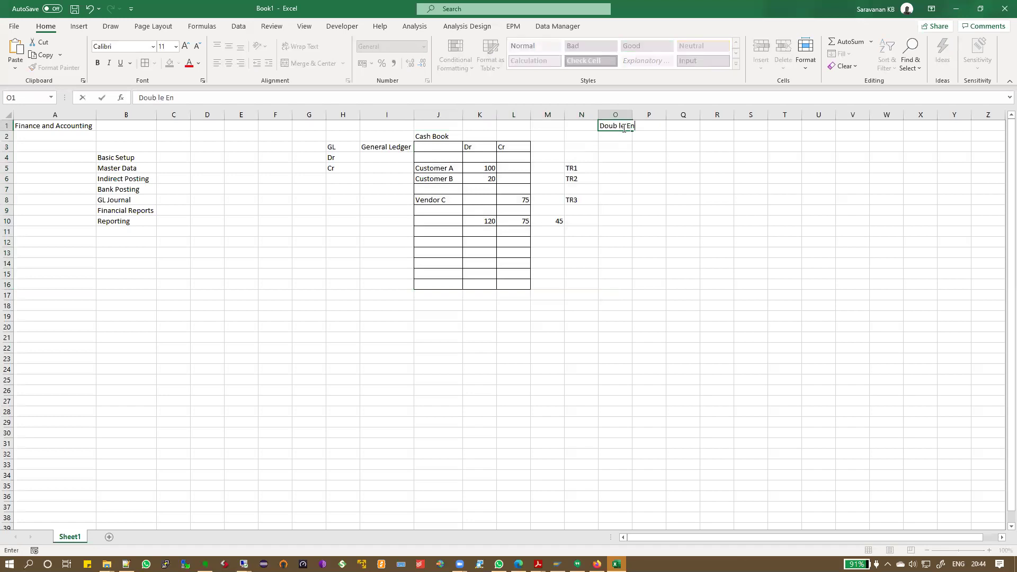
key(BackSpace)
text(le Entry)
key(Return)
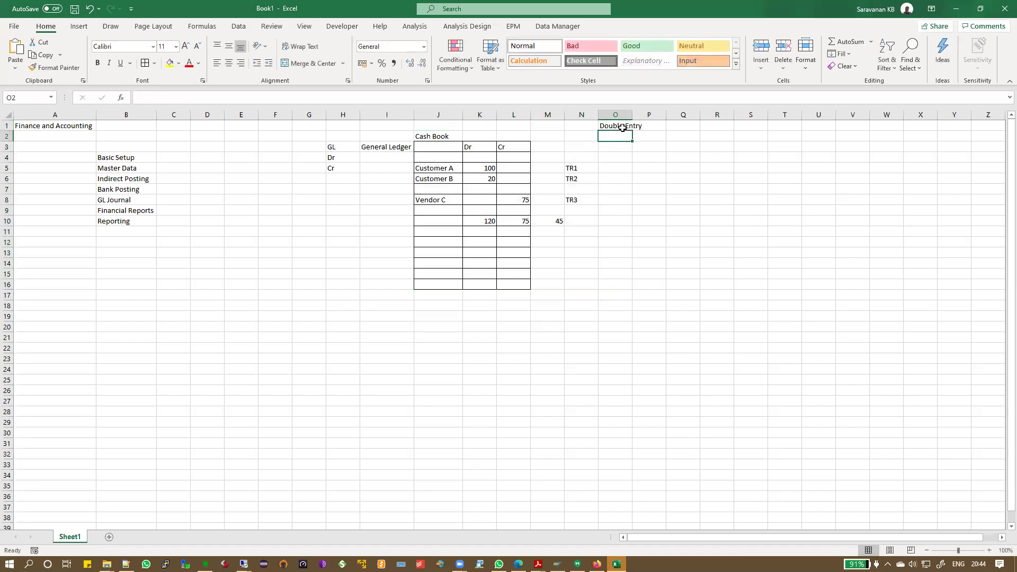
click(582, 167)
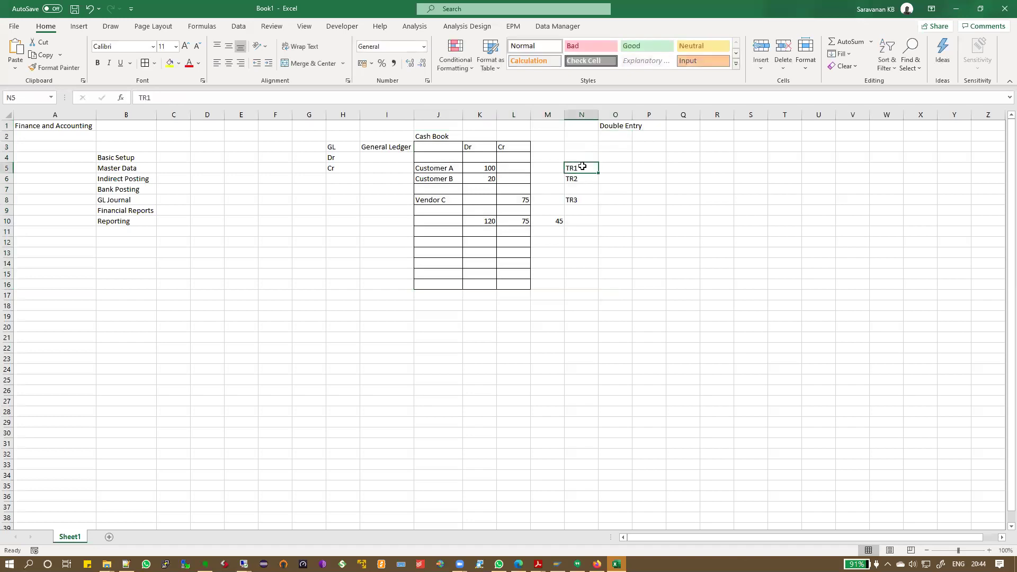
drag(472, 146, 519, 164)
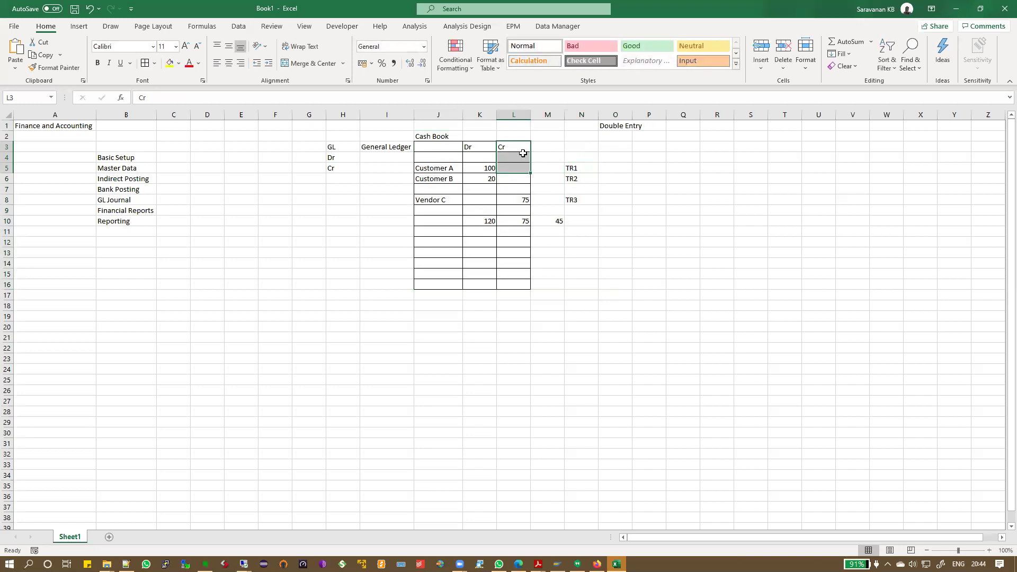
click(586, 168)
click(461, 169)
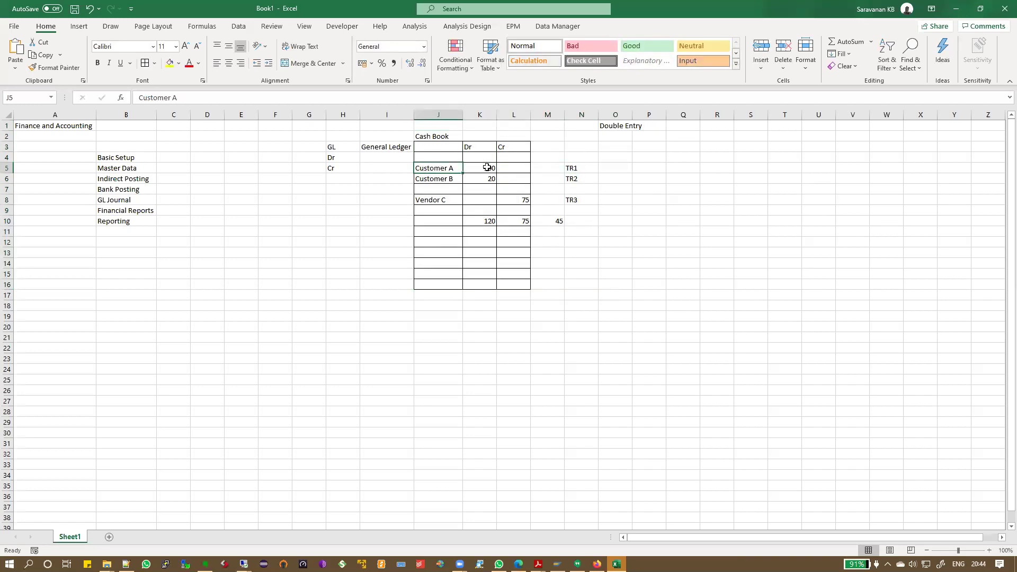
click(583, 168)
click(616, 168)
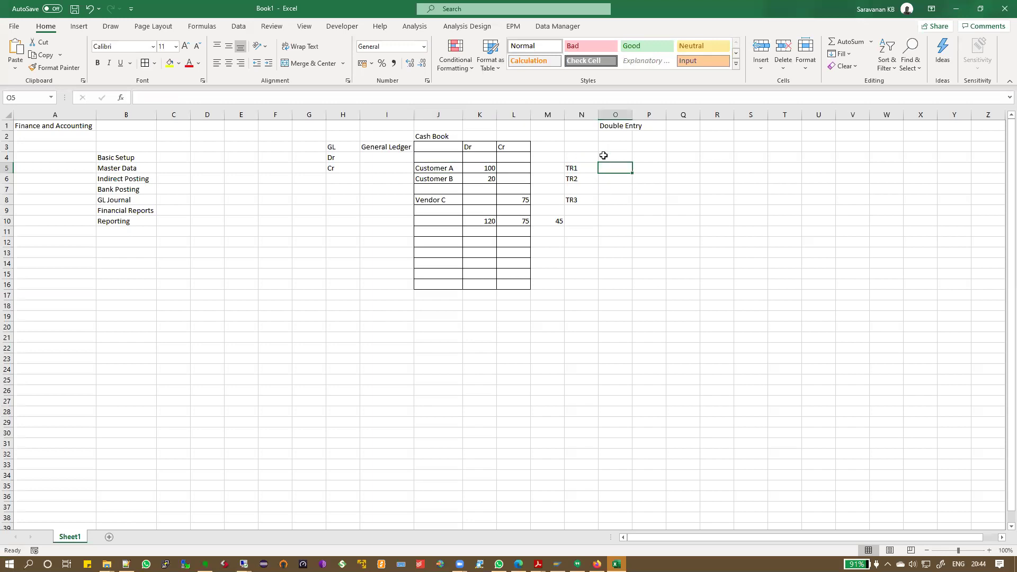
- Apply all borders to O3:Q16 and title this table Sales in O2
mouse_move(615, 147)
mouse_down()
mouse_move(609, 173)
mouse_move(675, 288)
mouse_move(703, 286)
mouse_move(687, 288)
mouse_up()
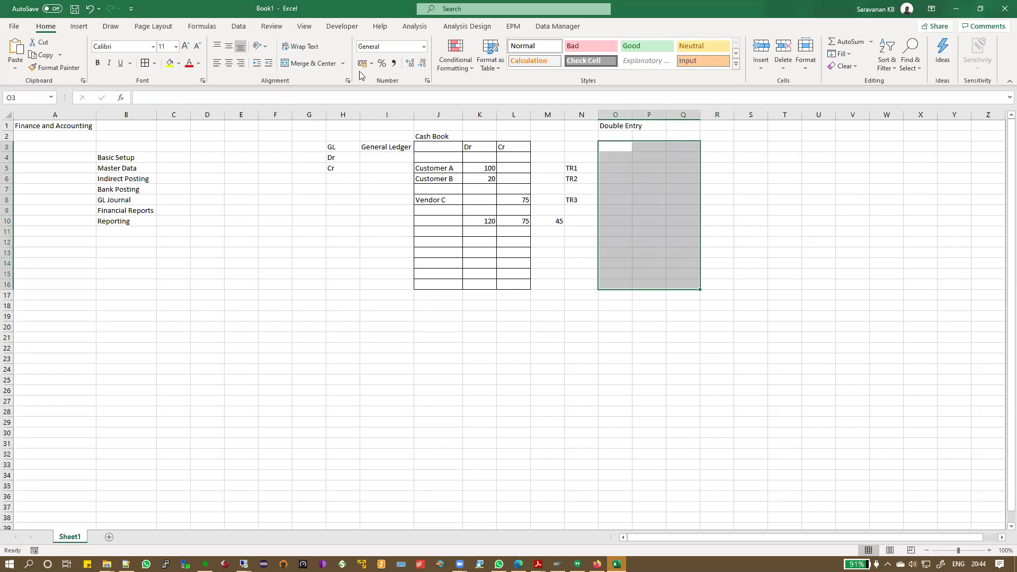
click(144, 63)
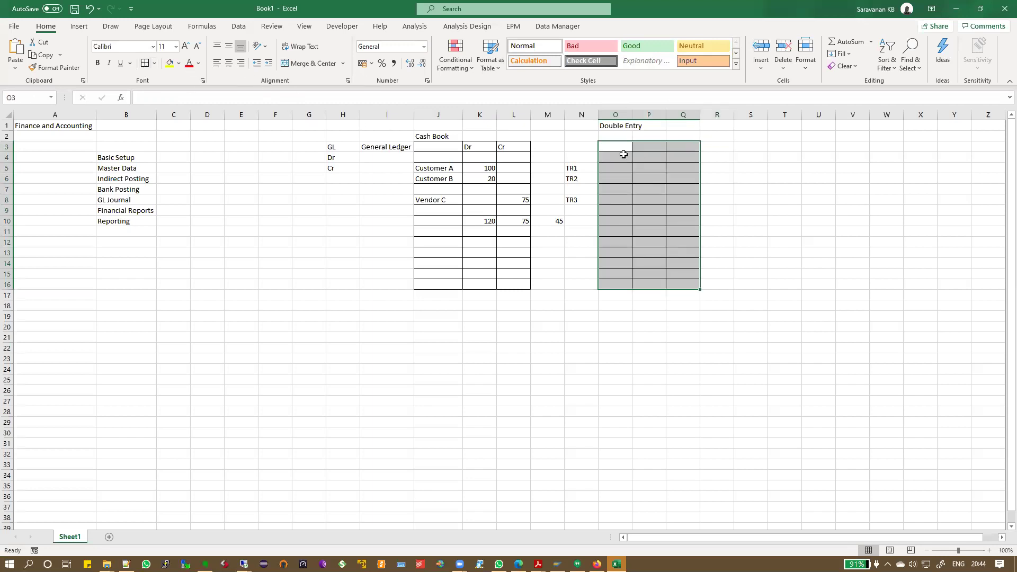
click(620, 135)
text(Sales)
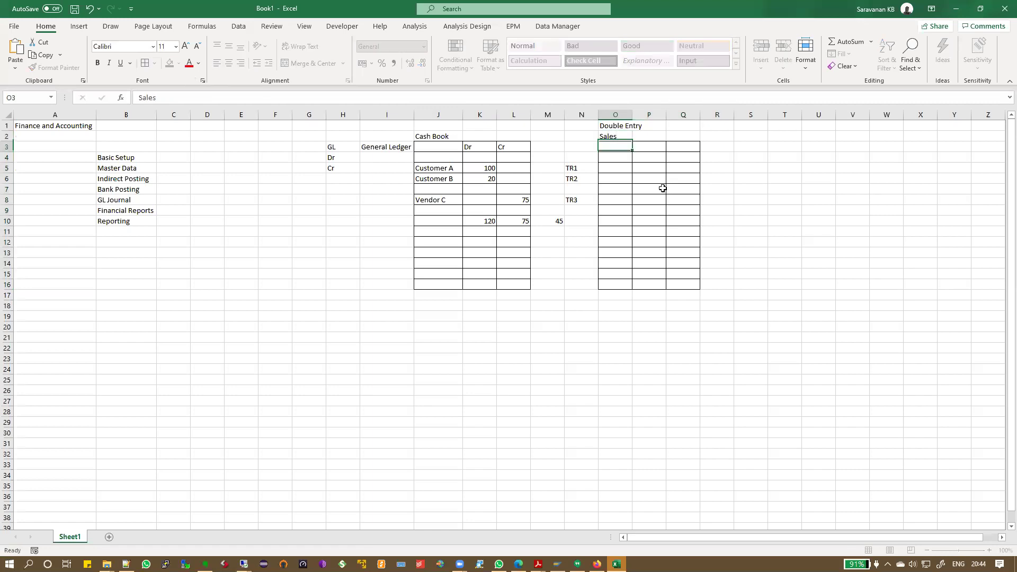
key(Return)
- Apply all borders to S3:U16 and title this table Purchase in S2
drag(739, 146, 827, 284)
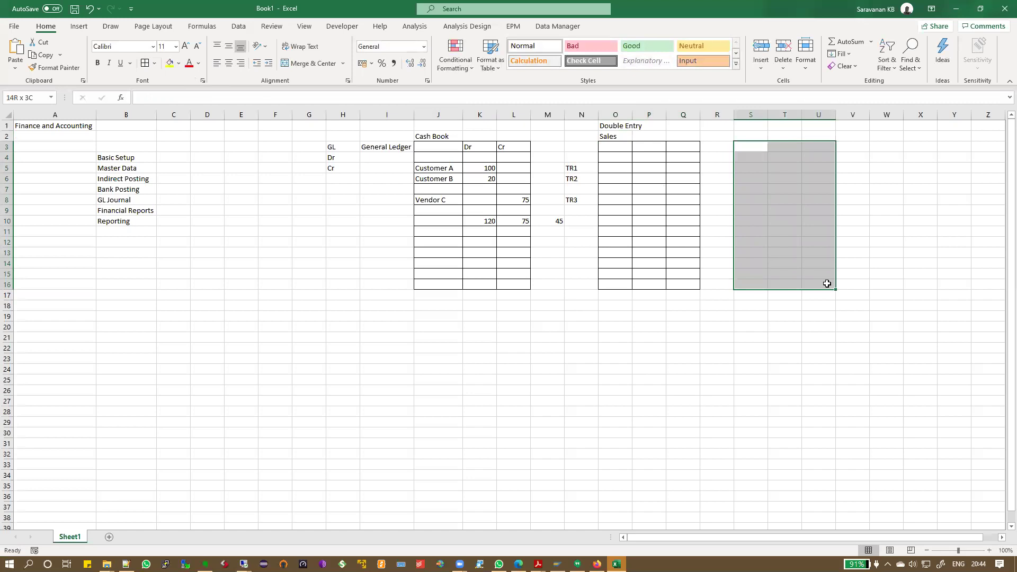
click(145, 64)
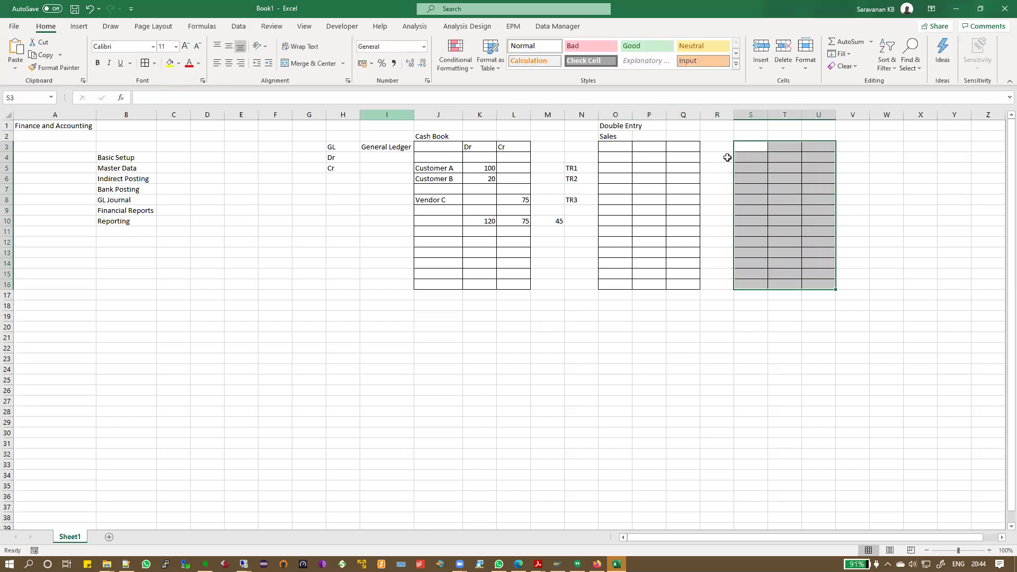
click(754, 136)
text(Purcah)
text(se)
key(BackSpace)
key(BackSpace)
key(BackSpace)
key(BackSpace)
text(hase)
key(Return)
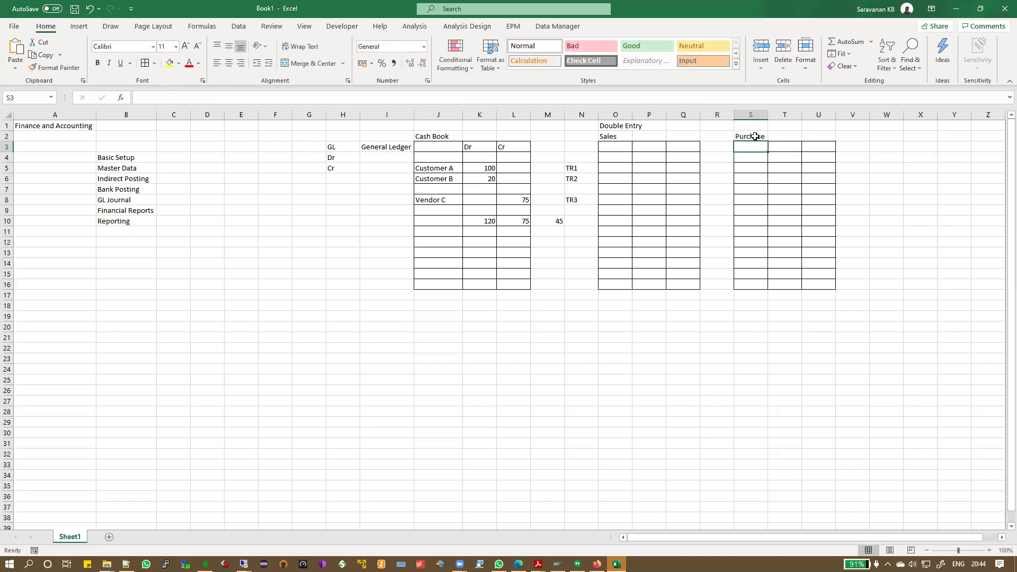
- Apply all borders to W3:Y16 and title this table Debtors in W2
click(864, 133)
drag(876, 144, 953, 285)
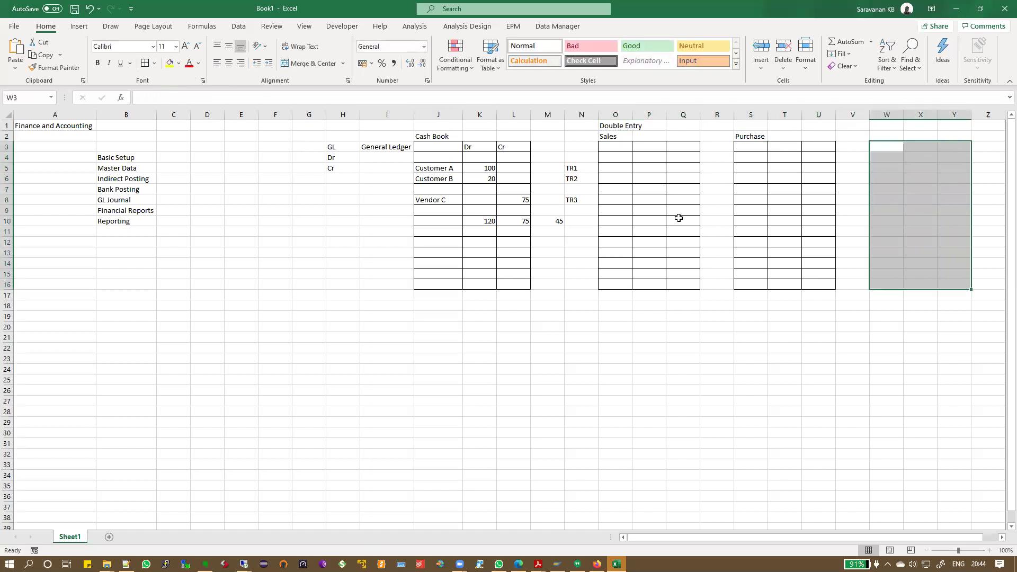
click(144, 63)
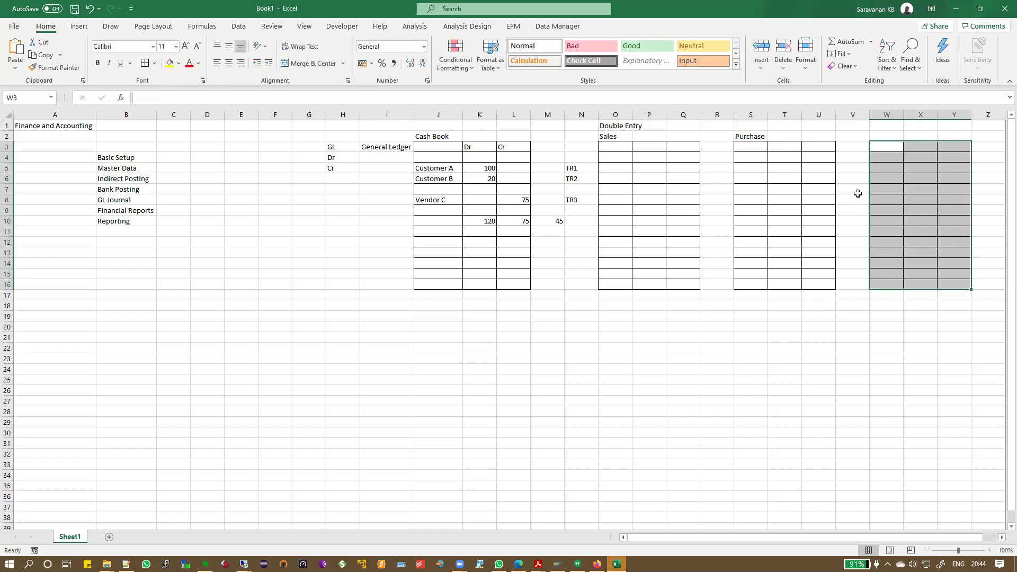
click(883, 138)
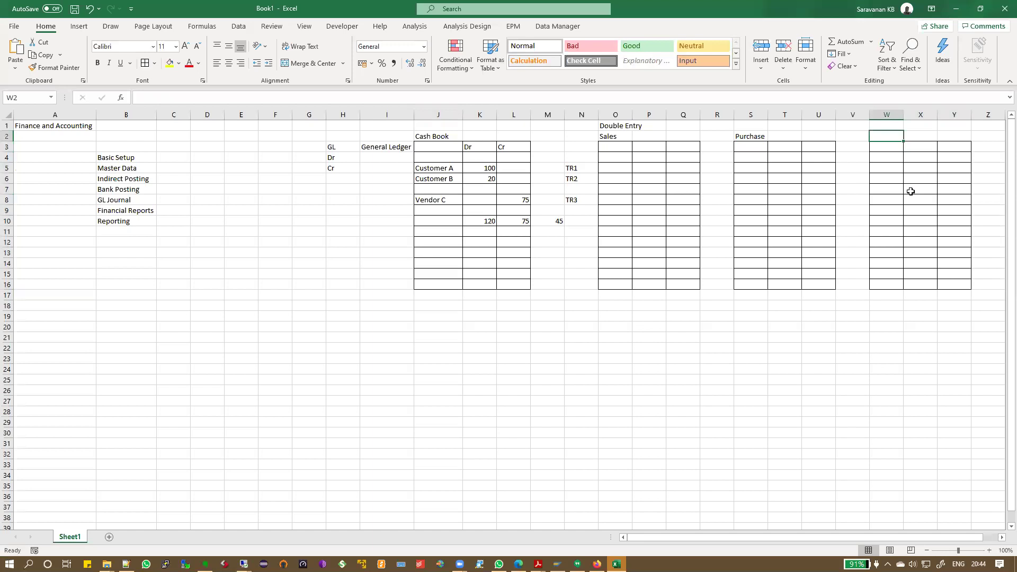
text(Debtors)
key(Return)
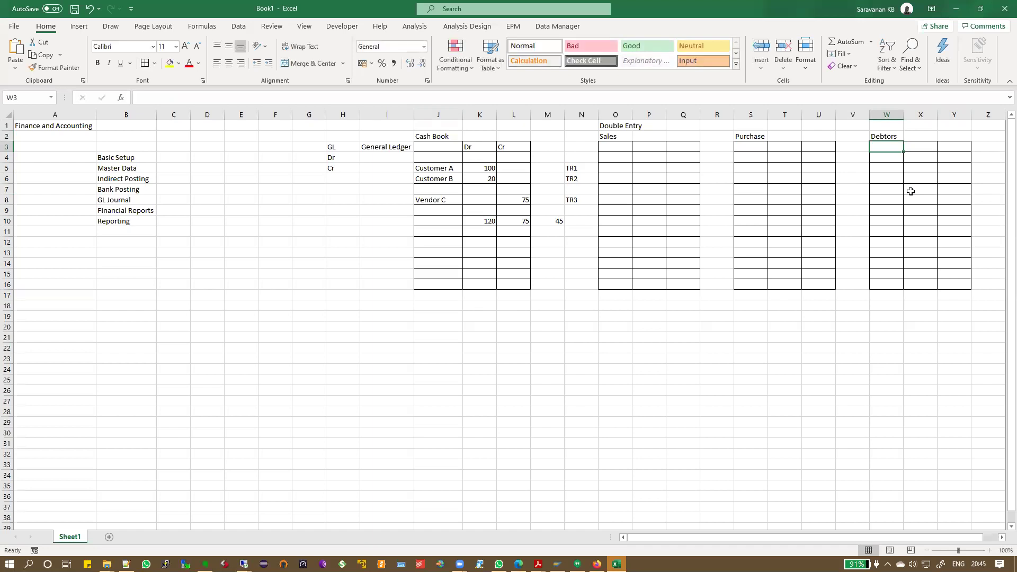
- Enter the column headings Dr in P3 and Cr in Q3 of the Sales table
key(Return)
key(Up)
key(Left)
key(Left)
key(Left)
key(Left)
key(Left)
key(Left)
key(Left)
text(Dr)
key(Right)
text(Cr)
- Enter the column headings Dr in T3 and Cr in U3 of the Purchase table
key(Right)
key(Right)
key(Right)
text(Dr)
key(Right)
text(Cr)
- Enter the column headings Dr in X3 and Cr in Y3 of the Debtors table
key(Right)
key(Right)
key(Right)
text(Dr)
key(Right)
text(Cr)
key(Return)
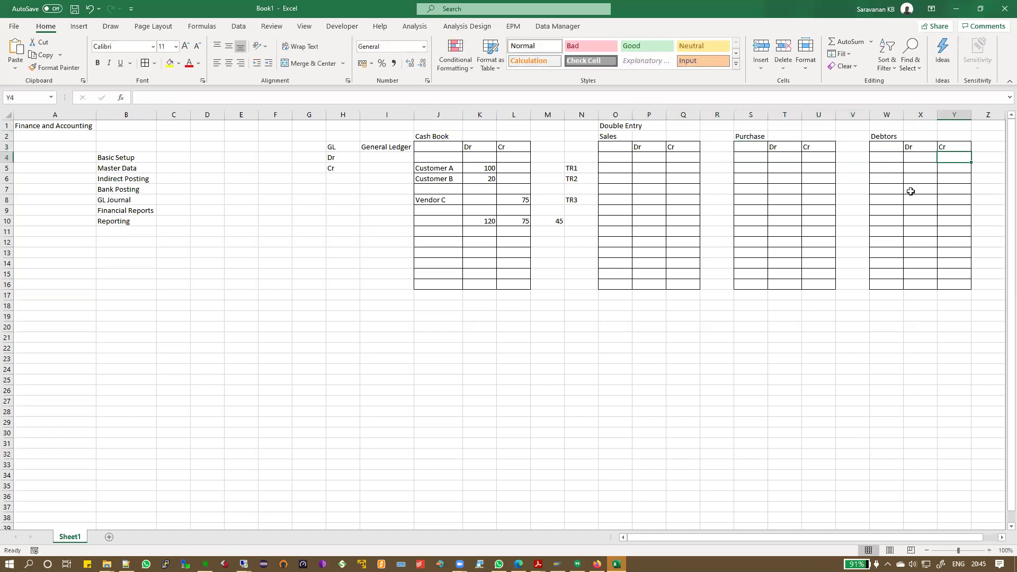
- Review the cash book entries for Customer A, Customer B and Vendor C alongside their transaction labels TR1 to TR3
key(Down)
key(Left)
key(Left)
key(Left)
key(Left)
key(Left)
key(Left)
key(Left)
key(Left)
key(Left)
key(Left)
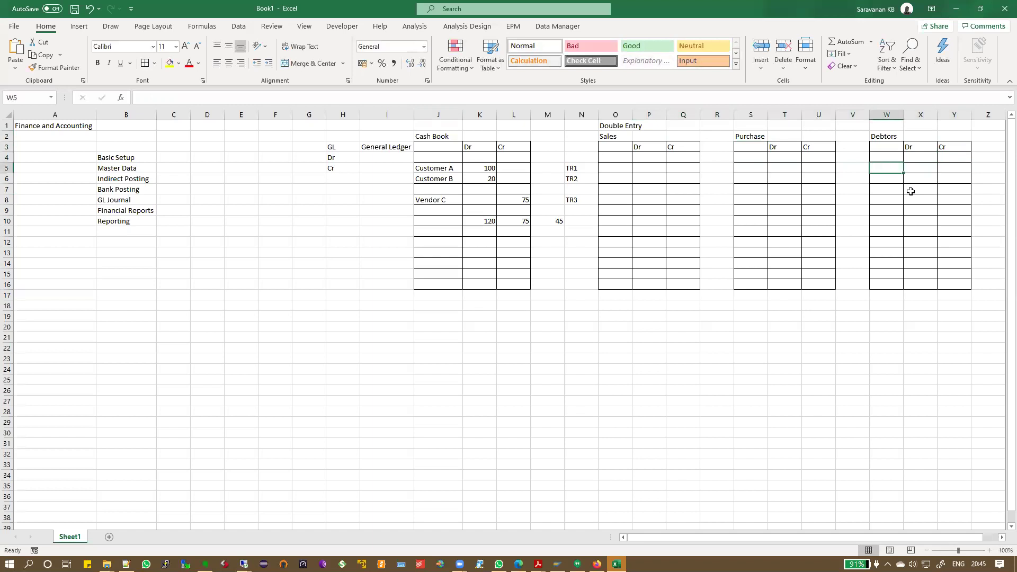
key(Left)
key(Left)
key(Left)
key(Left)
key(Left)
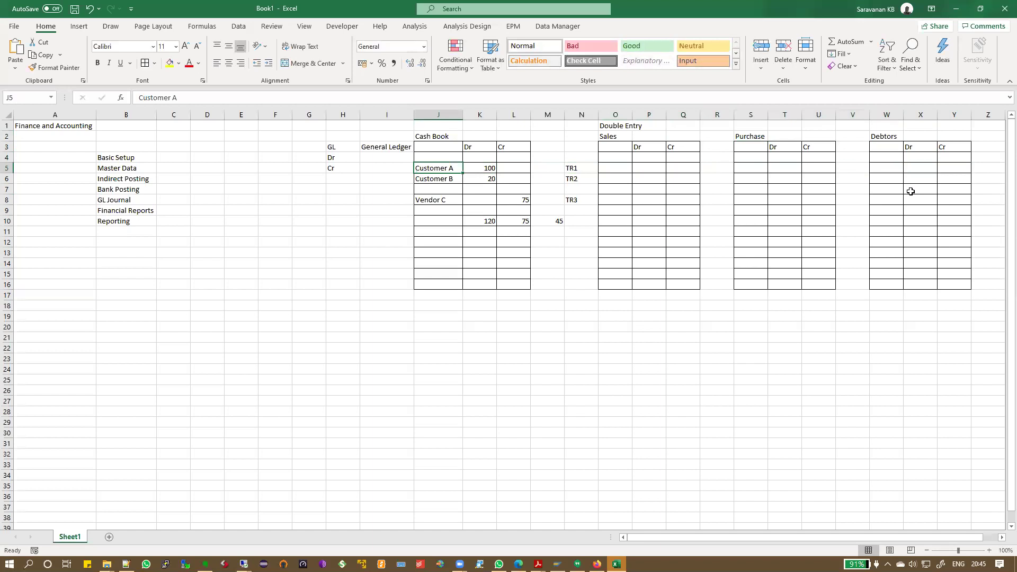
key(Right)
key(Right)
key(Right)
key(Right)
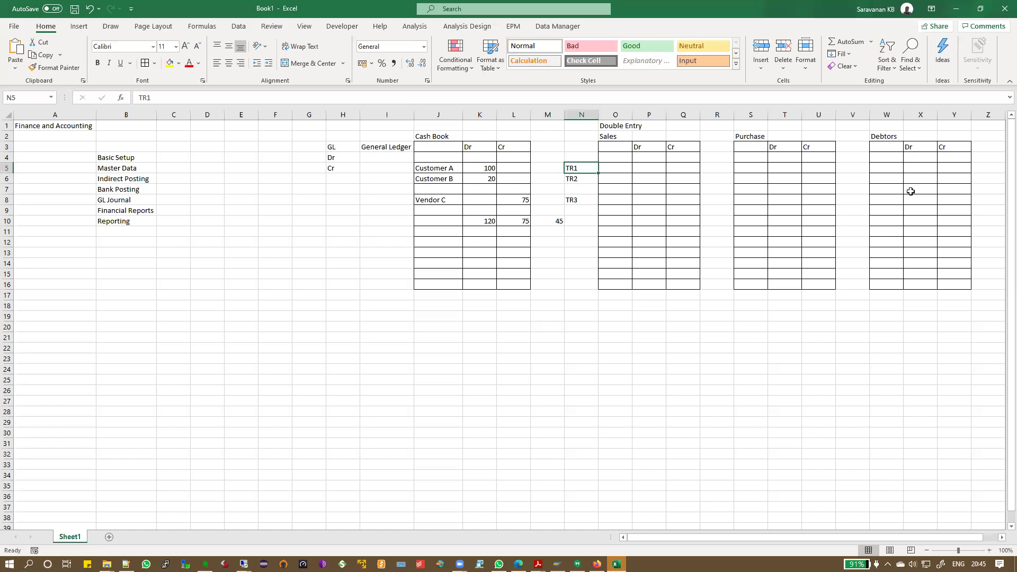
drag(437, 166, 435, 215)
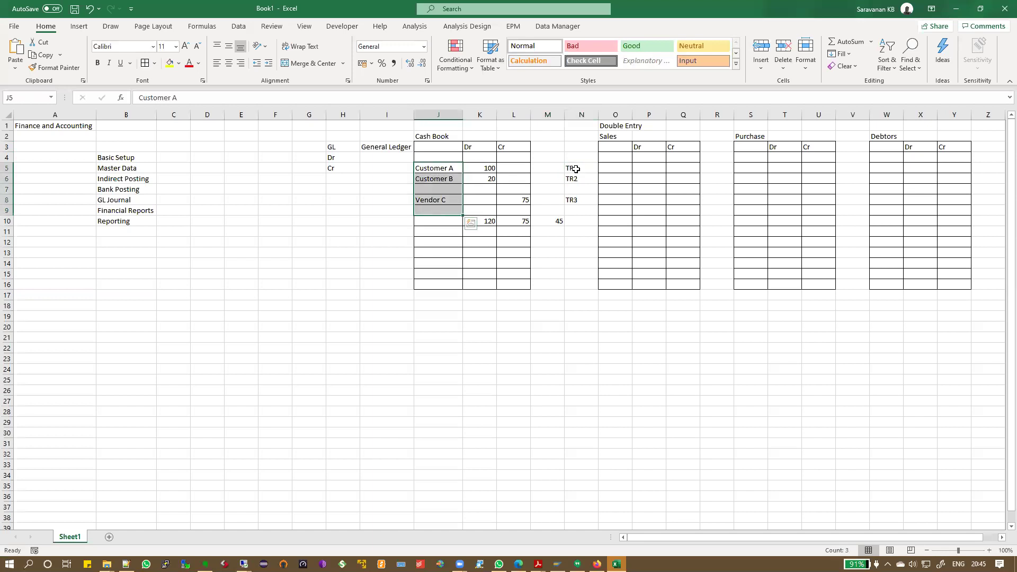
drag(576, 168, 577, 200)
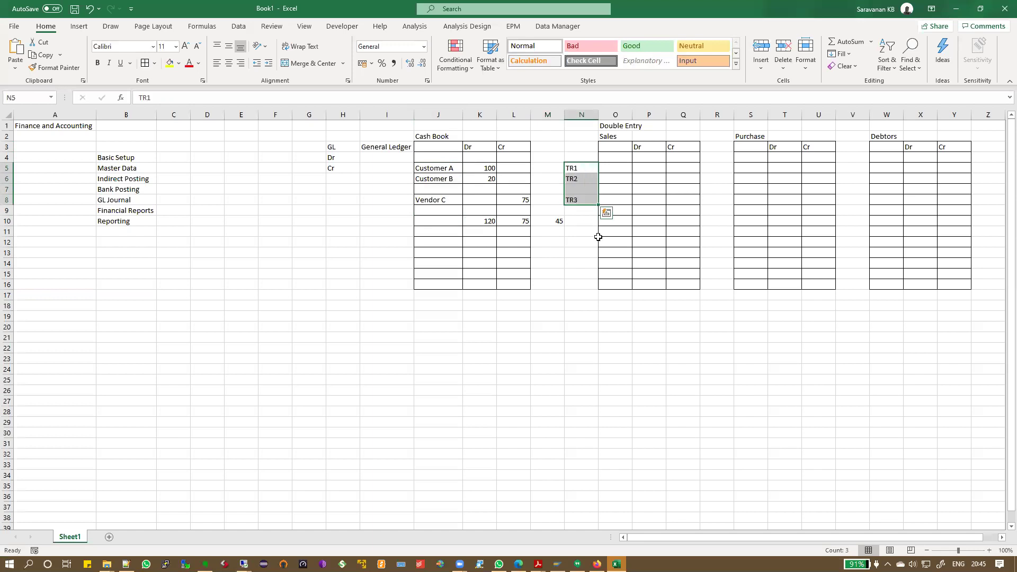
click(579, 170)
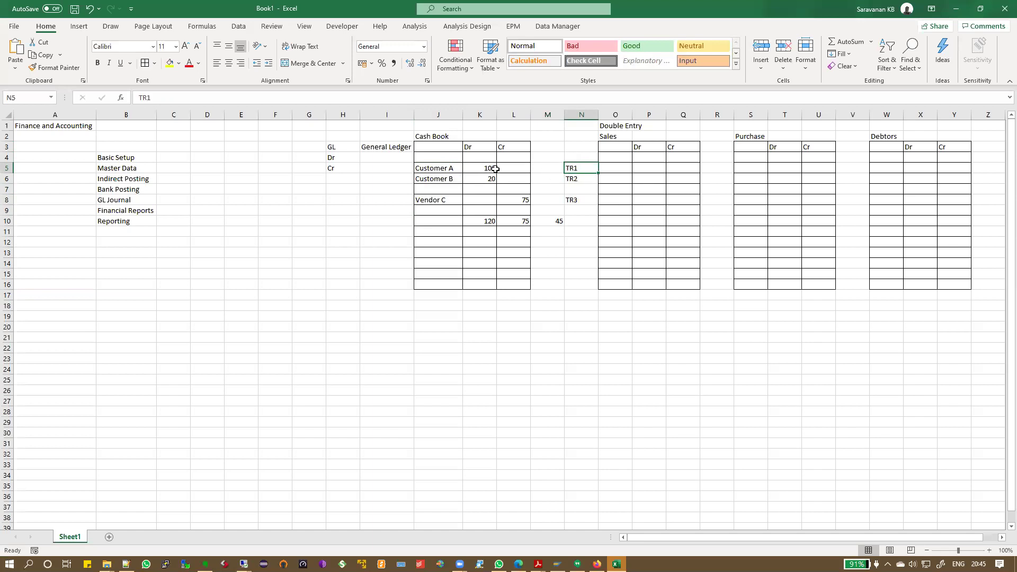
- Record Rice in O5 of the Sales table with a credit of 100 in Q5, and fill the TR1 cell yellow
click(609, 169)
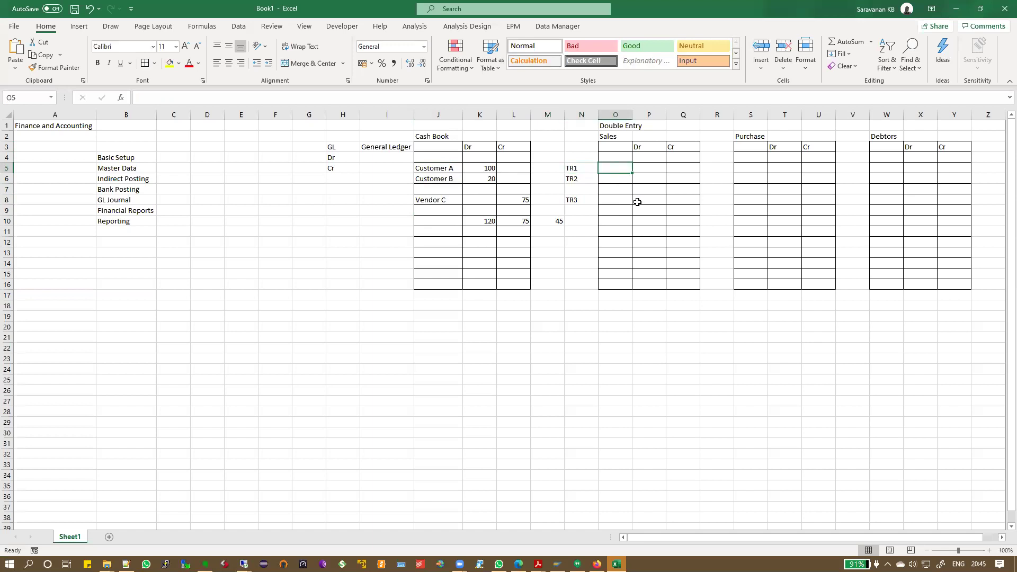
text(Rice)
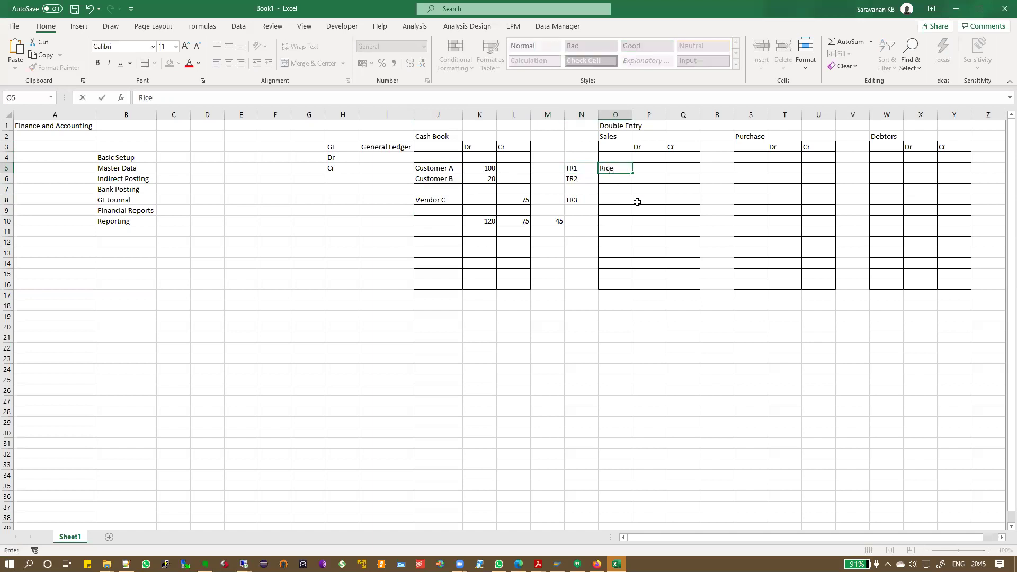
key(ctrl+Return)
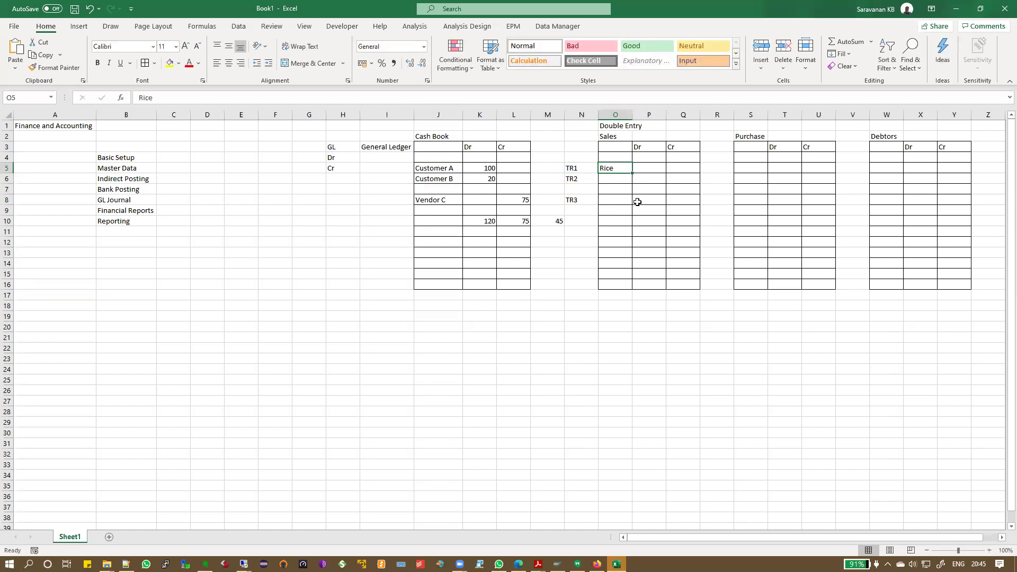
key(Right)
key(Right)
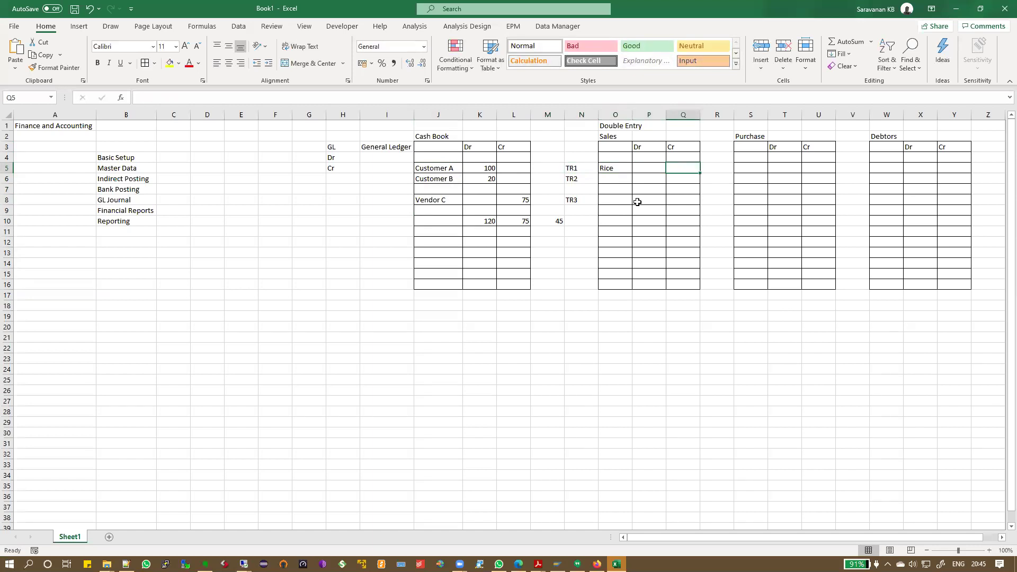
text(100)
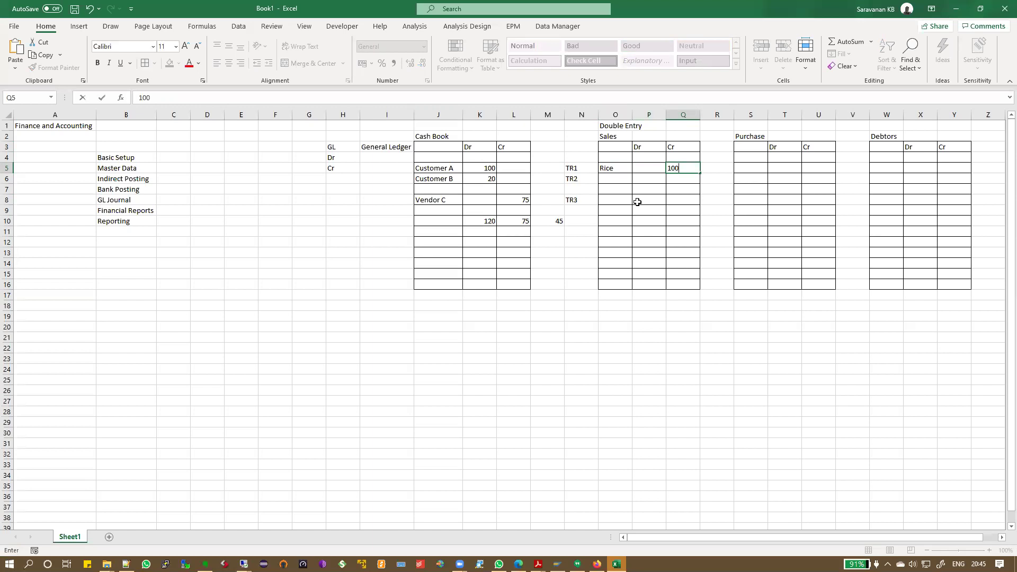
key(Return)
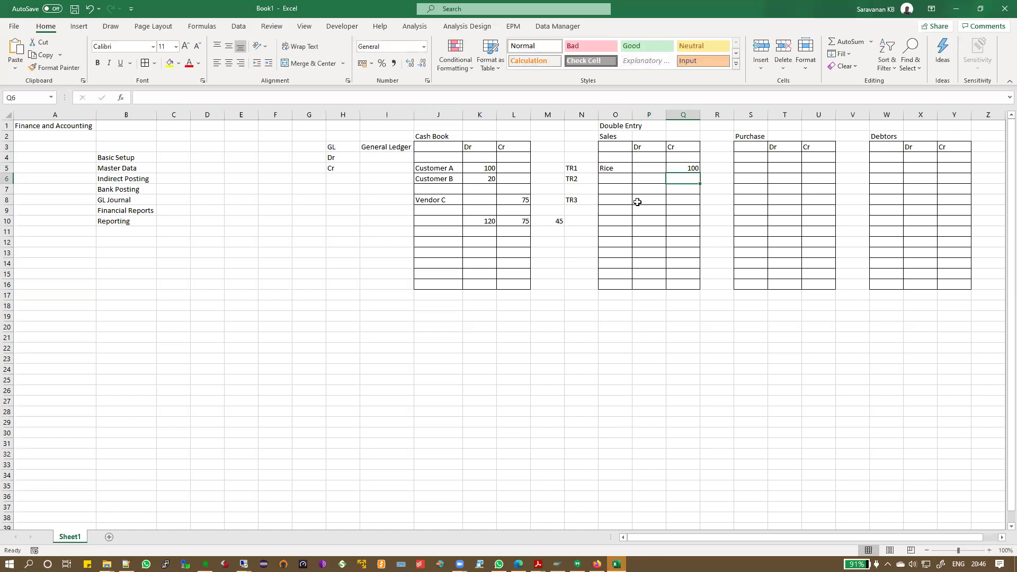
click(570, 167)
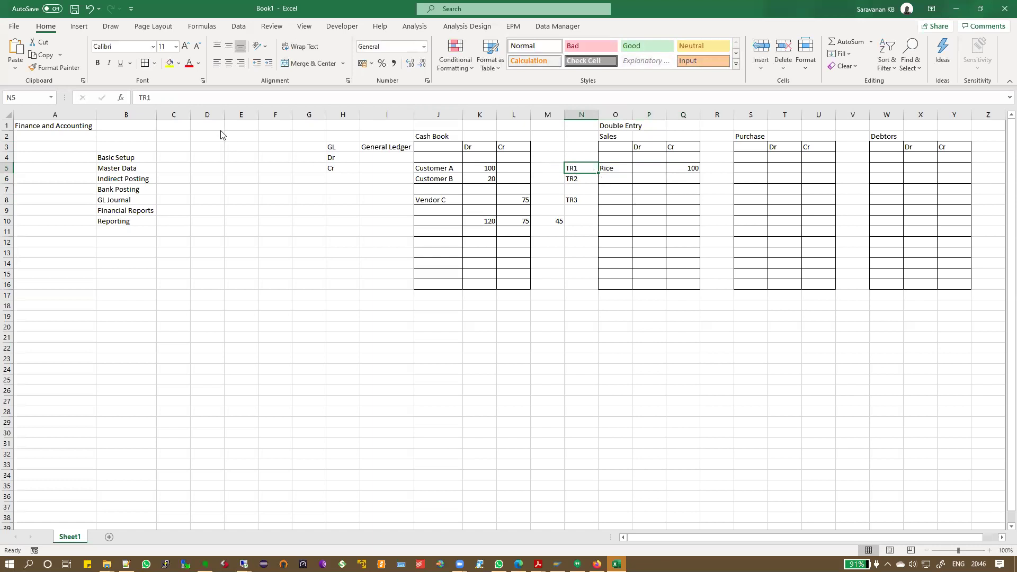
click(169, 64)
- Enter Customer B in W6 of the Debtors table on the TR2 row
click(432, 178)
click(580, 180)
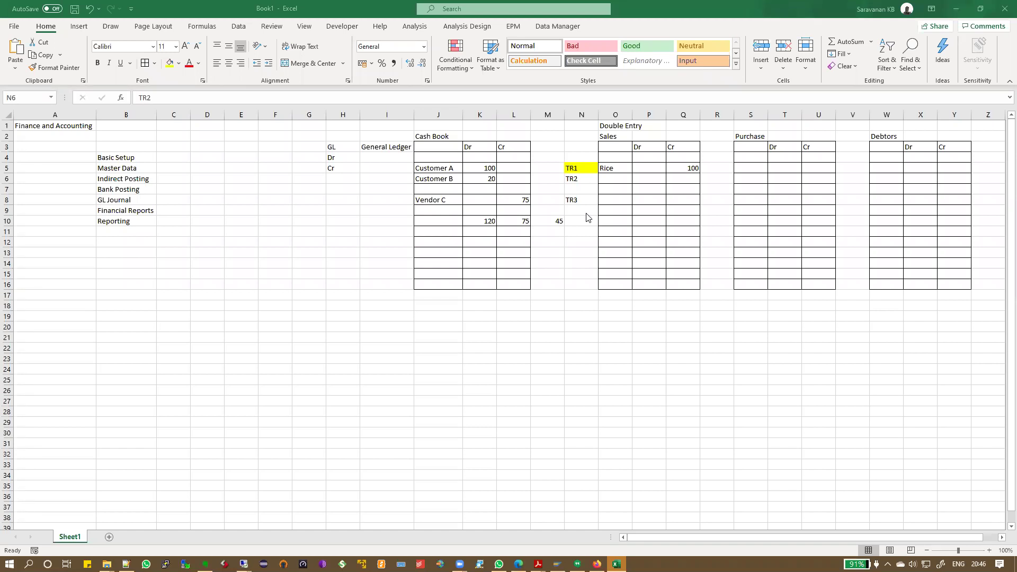
click(578, 180)
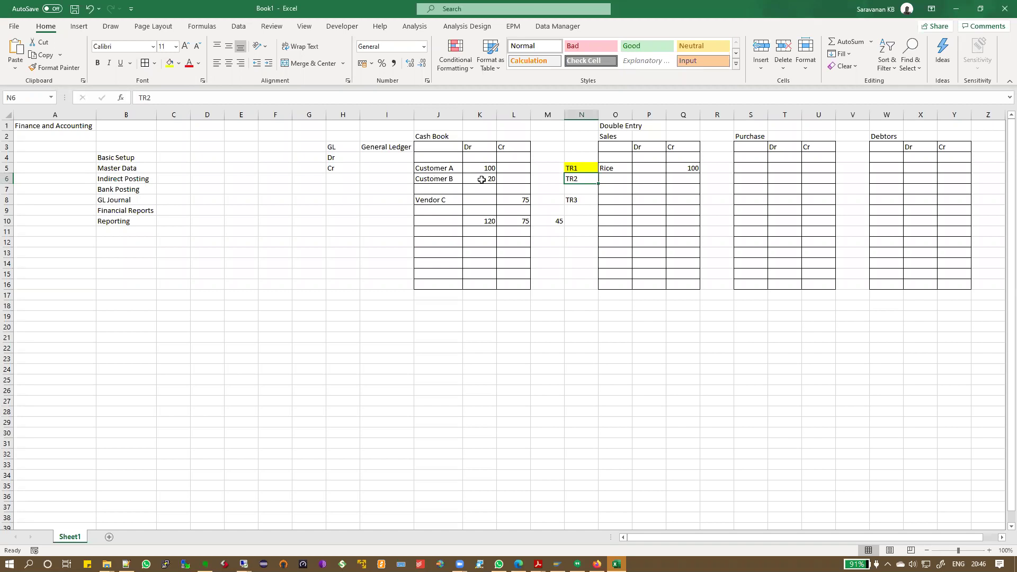
click(877, 177)
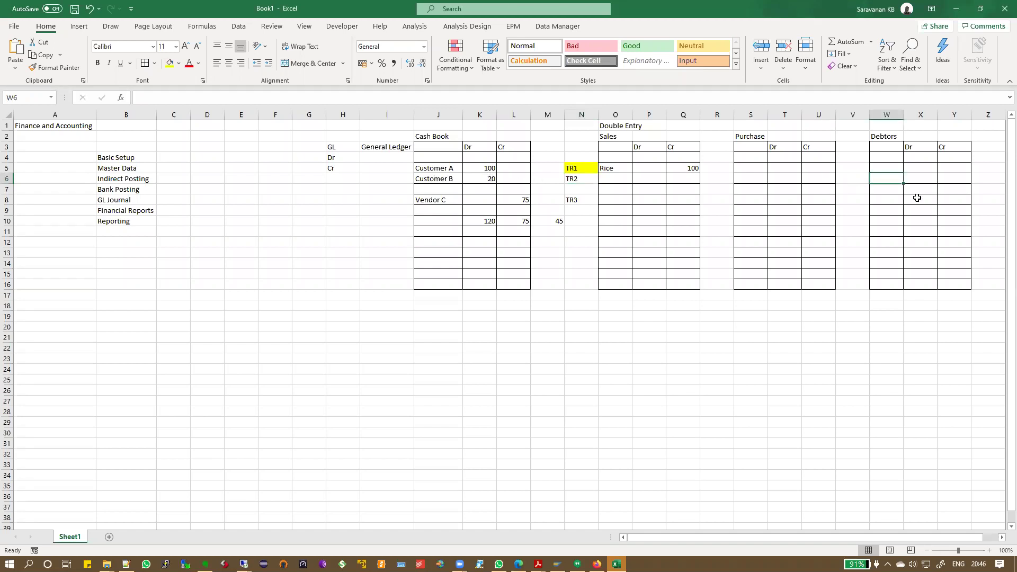
text(Custo)
key(BackSpace)
key(BackSpace)
key(BackSpace)
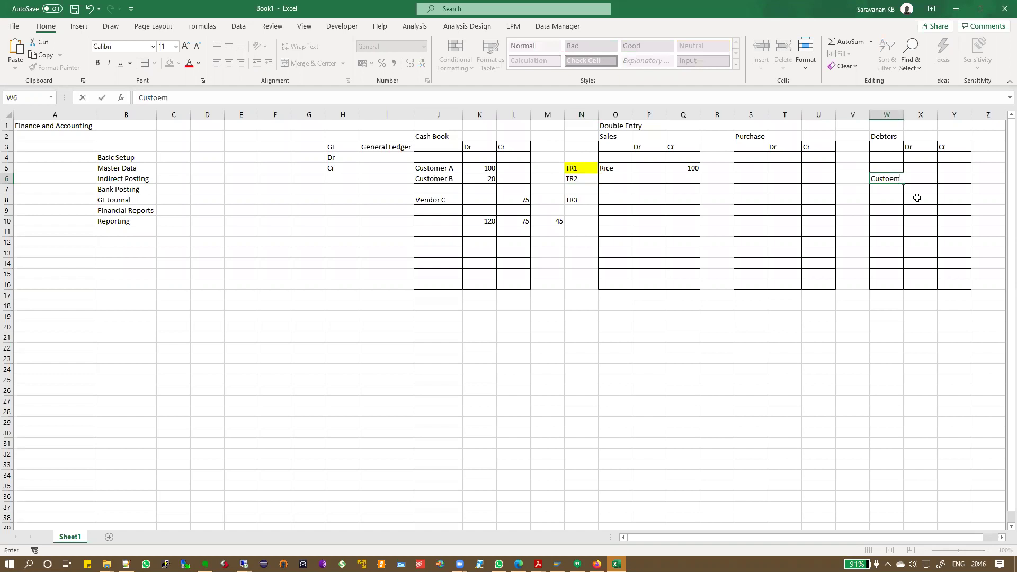
text(mber)
text( B)
key(F2)
key(Left)
key(Left)
key(Left)
key(Left)
key(BackSpace)
key(Tab)
- Enter 20 as Customer B's credit in Y6 of the Debtors table
key(Tab)
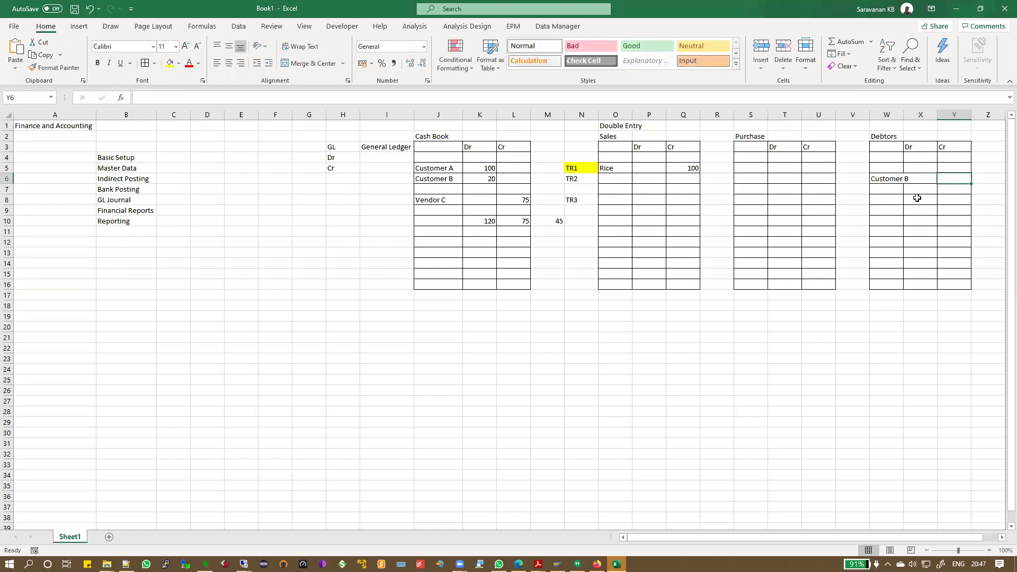
text(20)
key(Return)
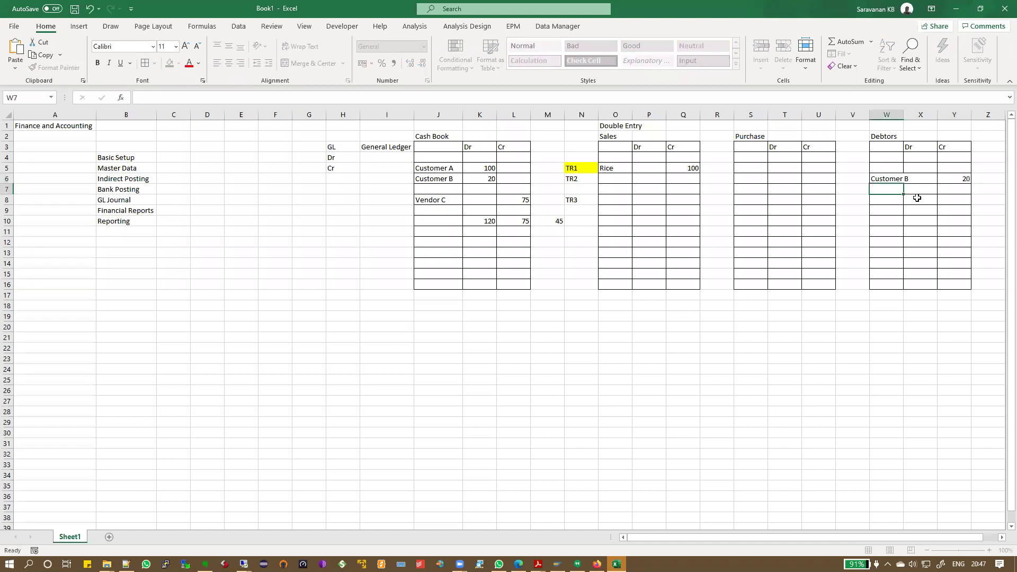
- Examine the TR3 label and the matching Vendor C credit in the cash book
key(Down)
key(Left)
key(Left)
key(Left)
key(Left)
key(Left)
key(Left)
key(Left)
key(Left)
key(Left)
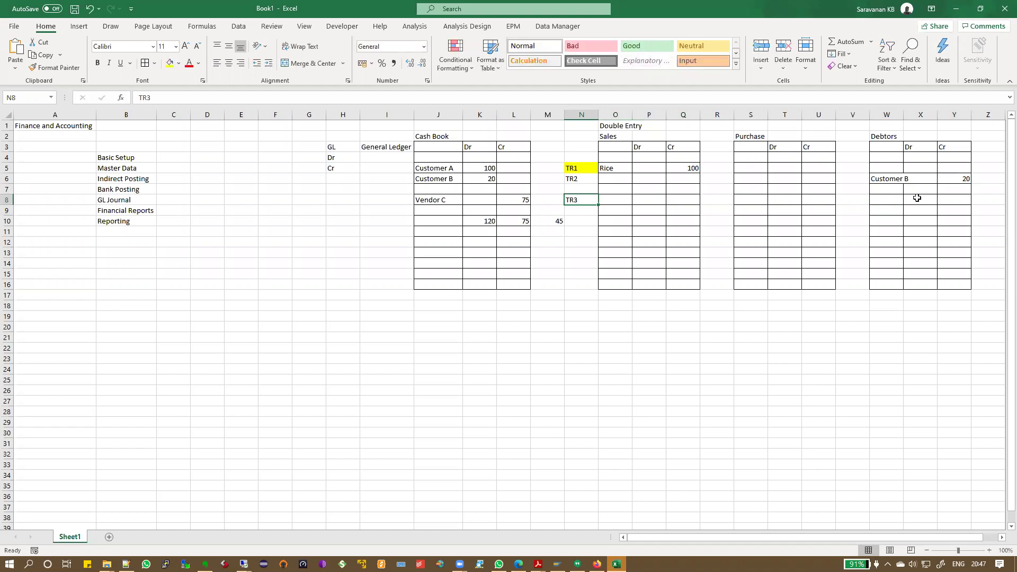
key(Left)
key(Left)
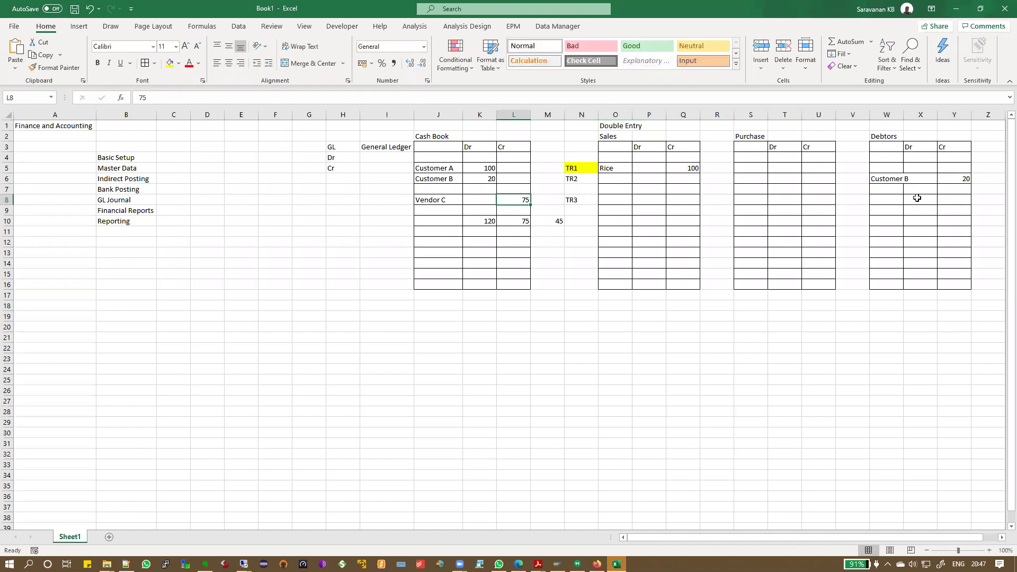
key(Right)
key(Right)
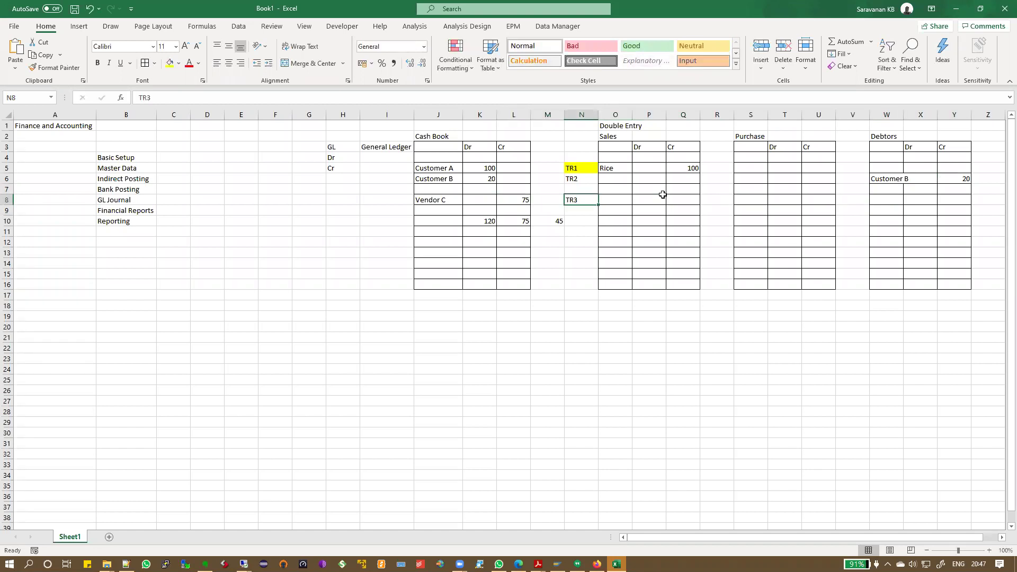
- Fill the TR2 cell N6 yellow to mark that transaction as posted
click(572, 180)
click(170, 63)
click(577, 196)
- Record Rice in S8 of the Purchase table with a debit of 75 in T8
click(754, 202)
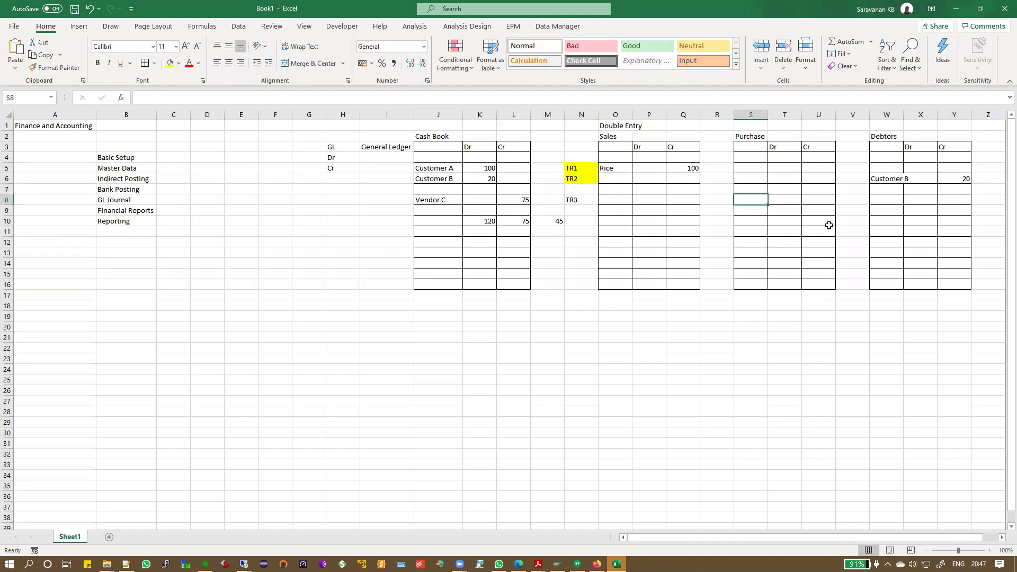
text(Rice)
key(Tab)
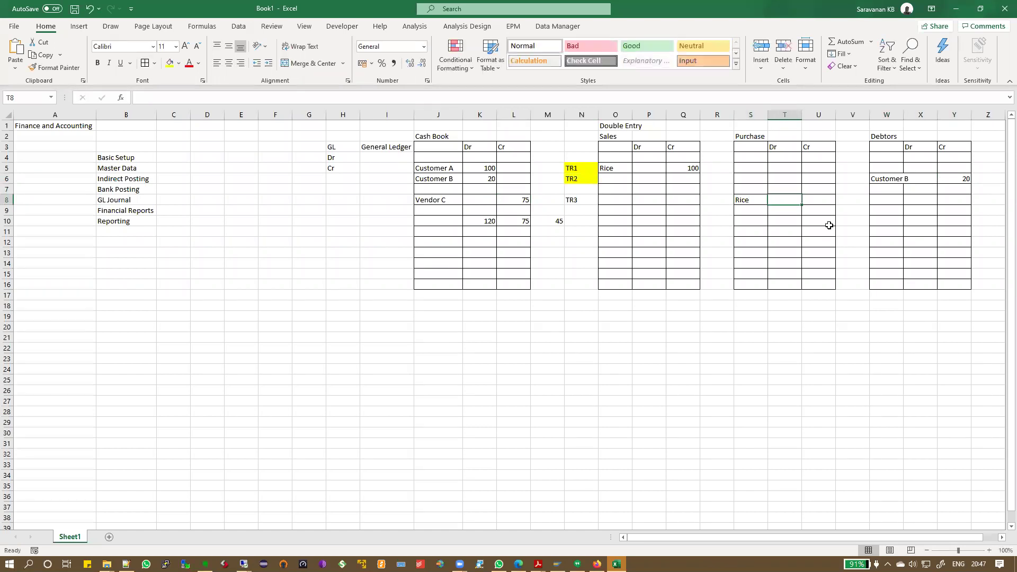
text(75)
key(Left)
- Compare the Purchase entry with Vendor C's cash book credit, and fill the TR3 cell N8 yellow
key(Left)
key(Left)
key(Left)
key(Left)
key(Left)
key(Left)
key(Left)
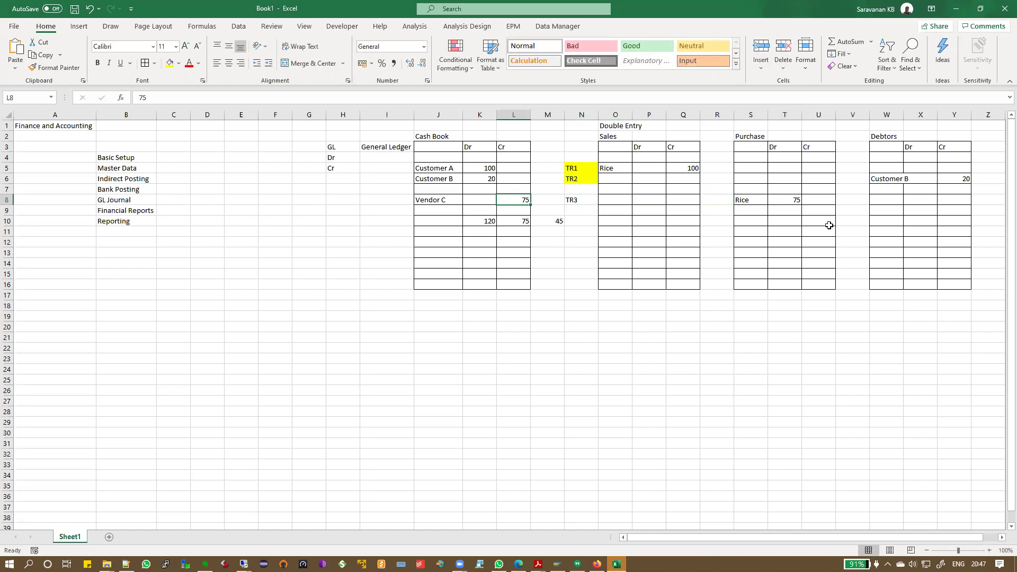
click(579, 199)
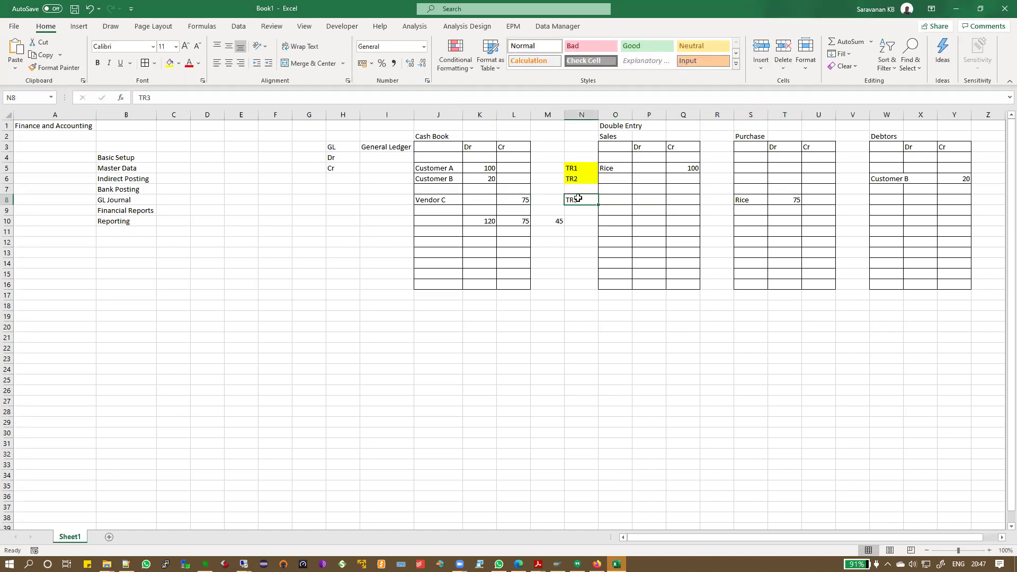
click(170, 63)
click(646, 344)
- Select the entries of the Cash Book, Sales, Purchase and Debtors tables together to review them as one double-entry set
drag(443, 149, 502, 275)
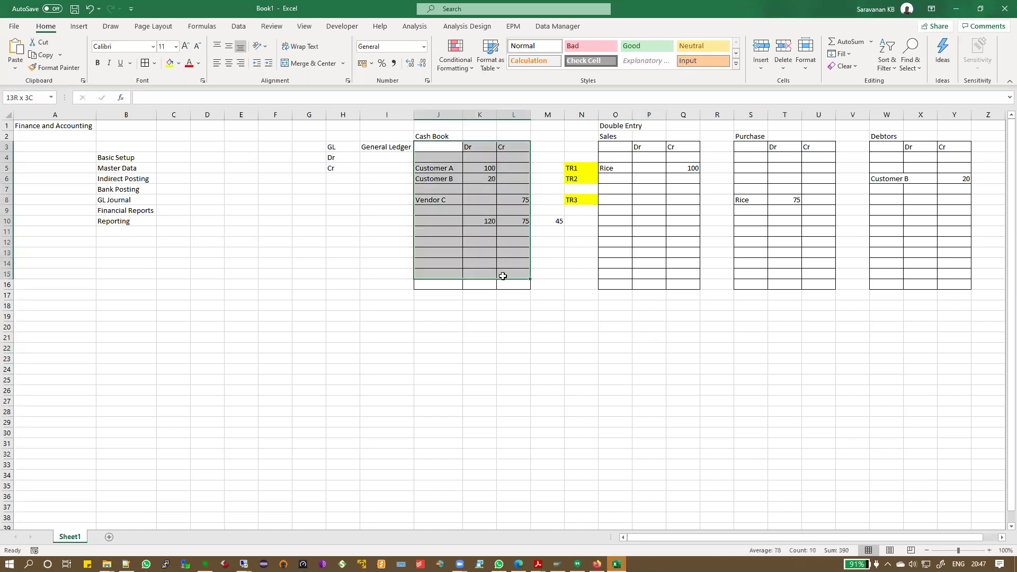
click(486, 212)
drag(437, 151, 511, 208)
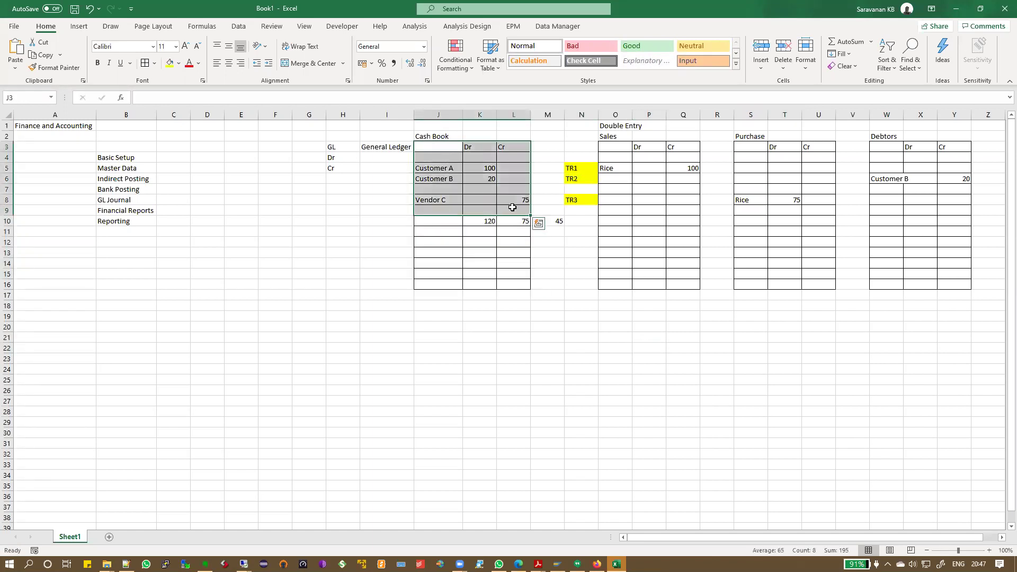
click(512, 208)
drag(456, 159, 520, 200)
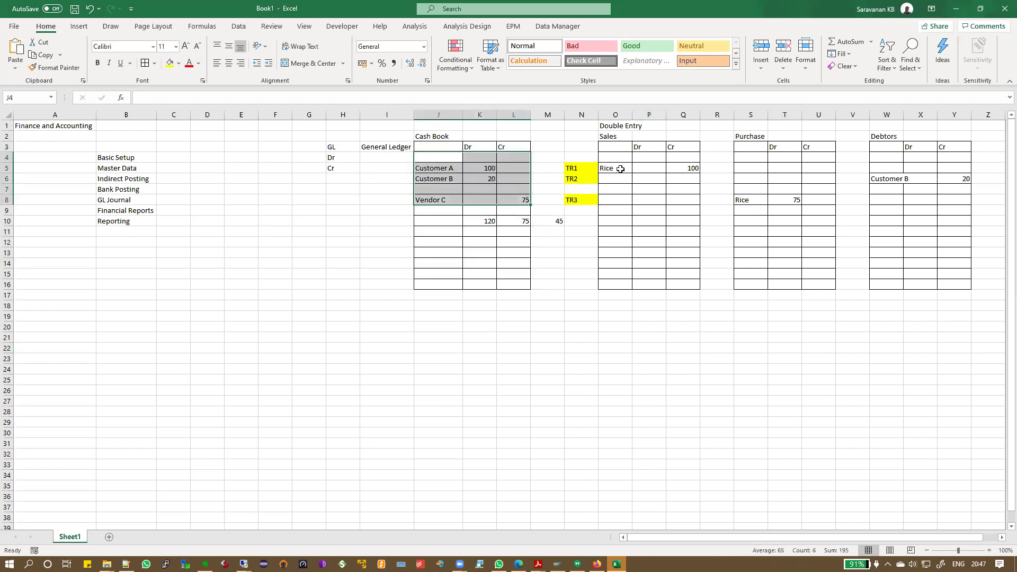
drag(614, 148, 679, 199)
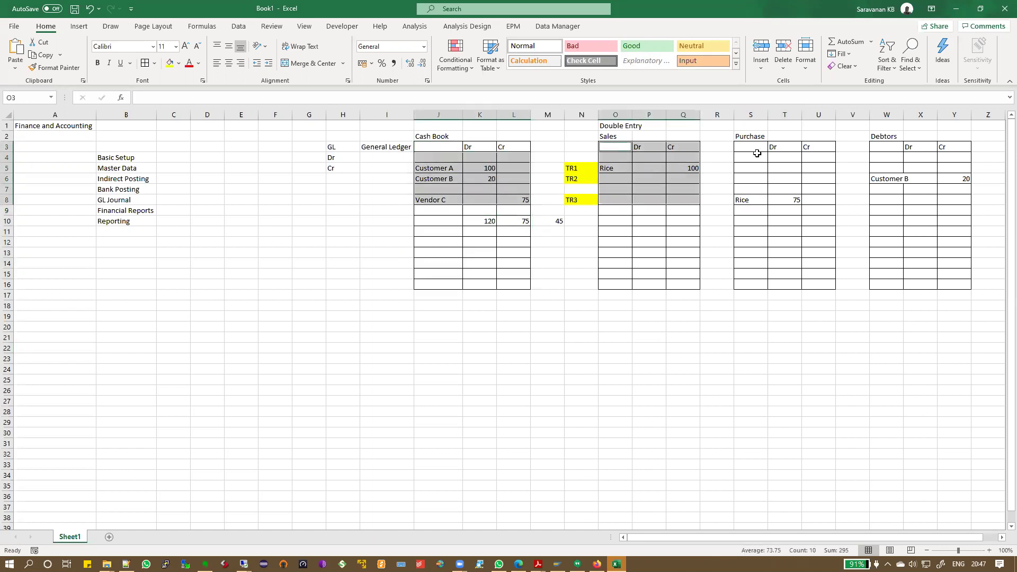
drag(752, 199, 820, 202)
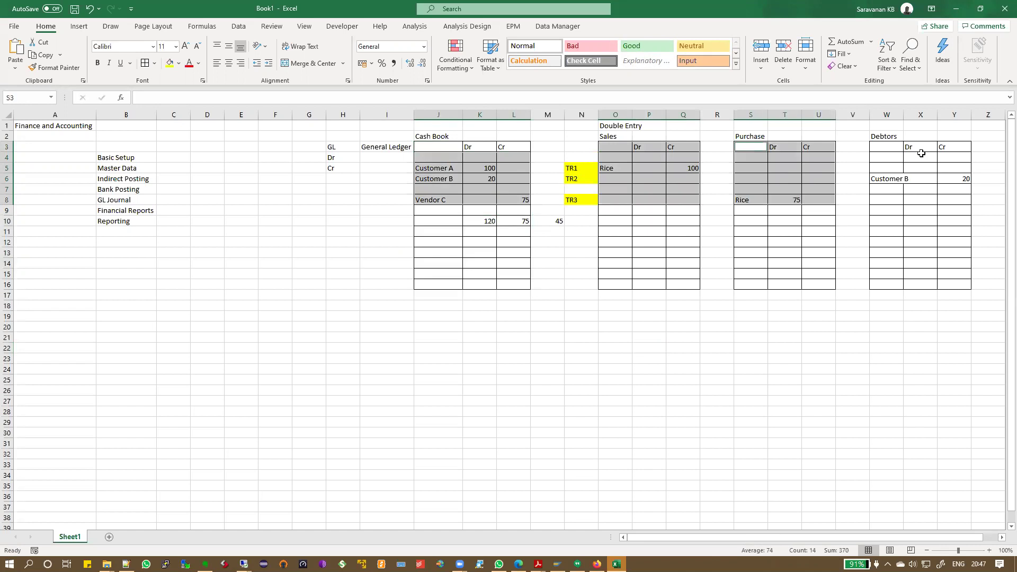
drag(887, 146, 957, 201)
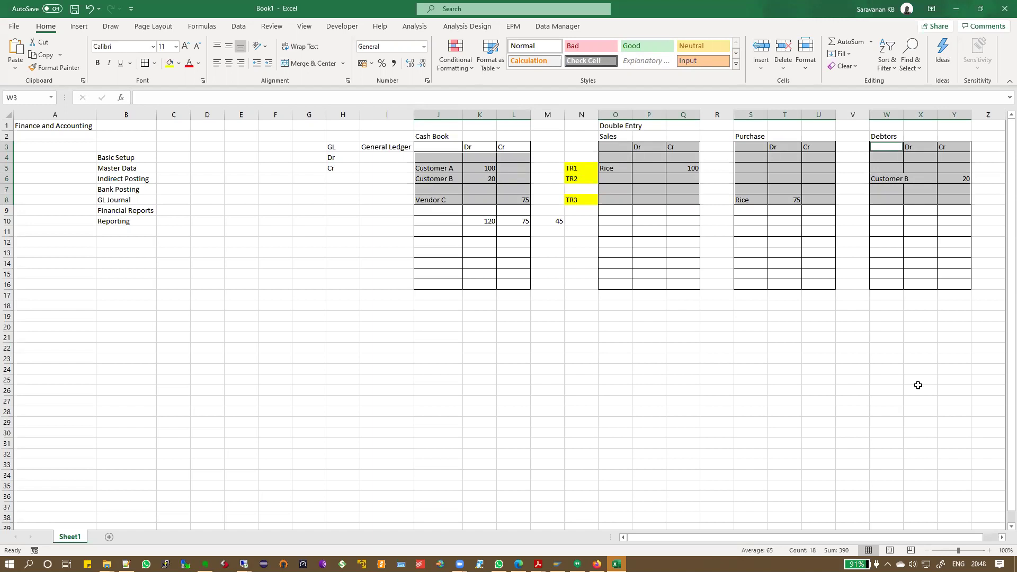
- Select the transaction labels TR1 to TR3 and the whole of column N that holds them
click(571, 167)
drag(572, 182, 572, 201)
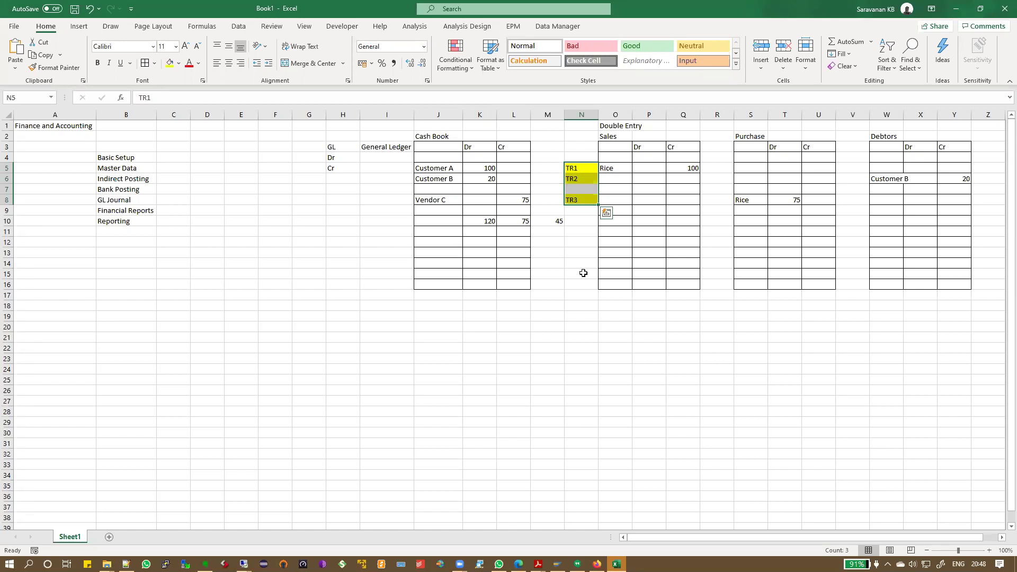
click(575, 116)
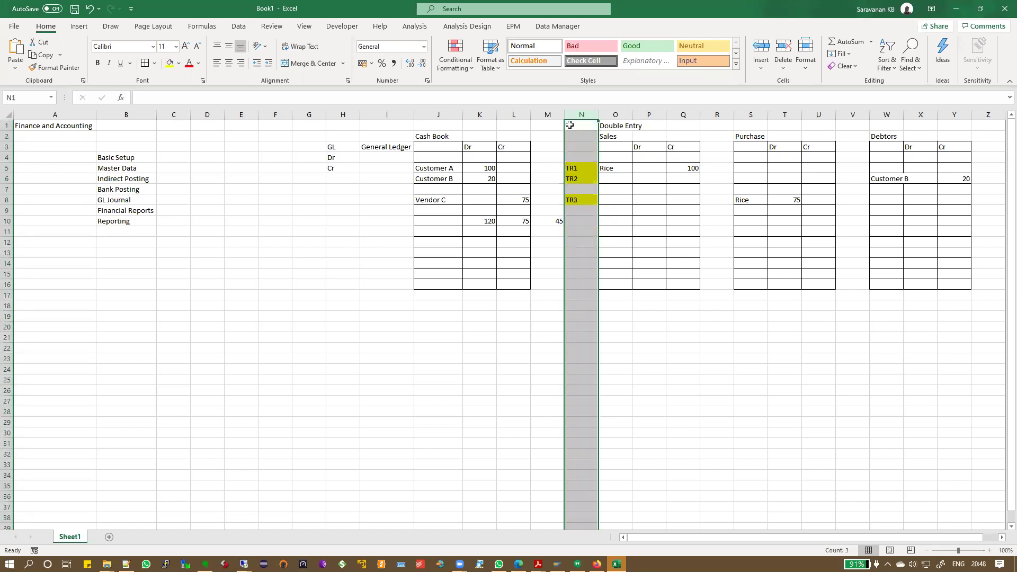
- Review the TR1 label, the four ledger headings, and the posted amounts in the Cash Book, Sales, Purchase and Debtors tables
click(575, 168)
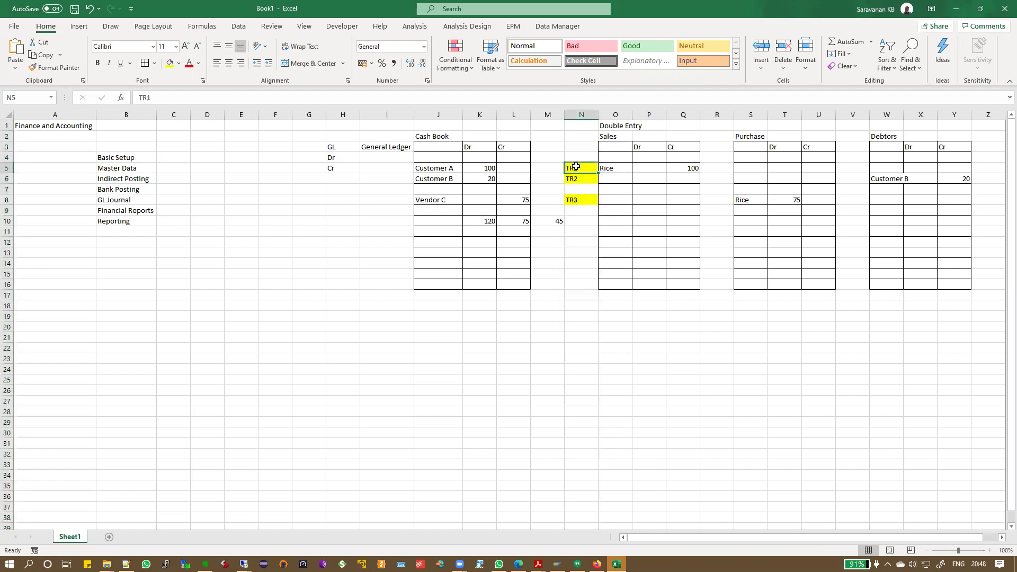
click(431, 137)
click(613, 137)
click(747, 137)
click(874, 137)
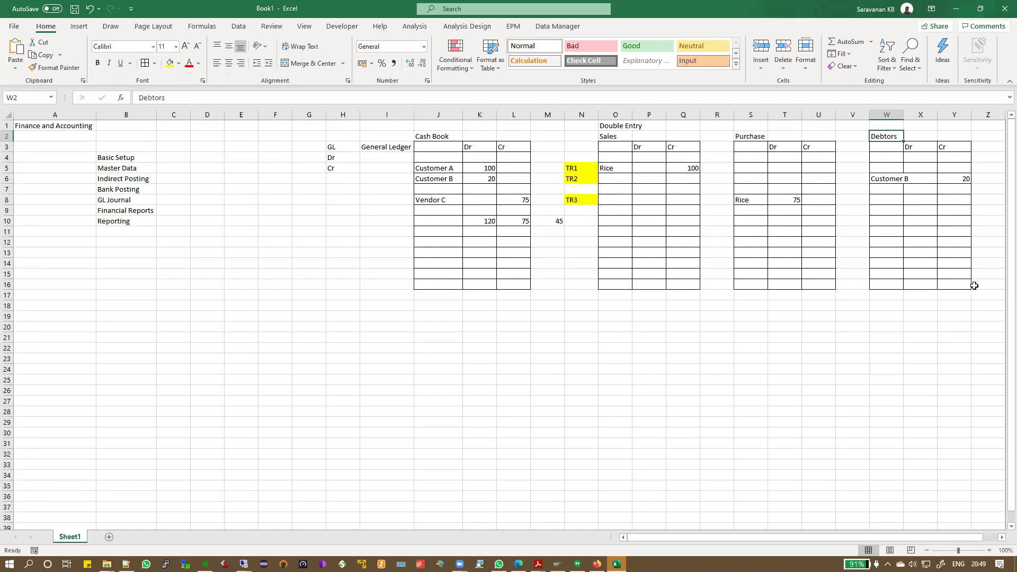
click(128, 153)
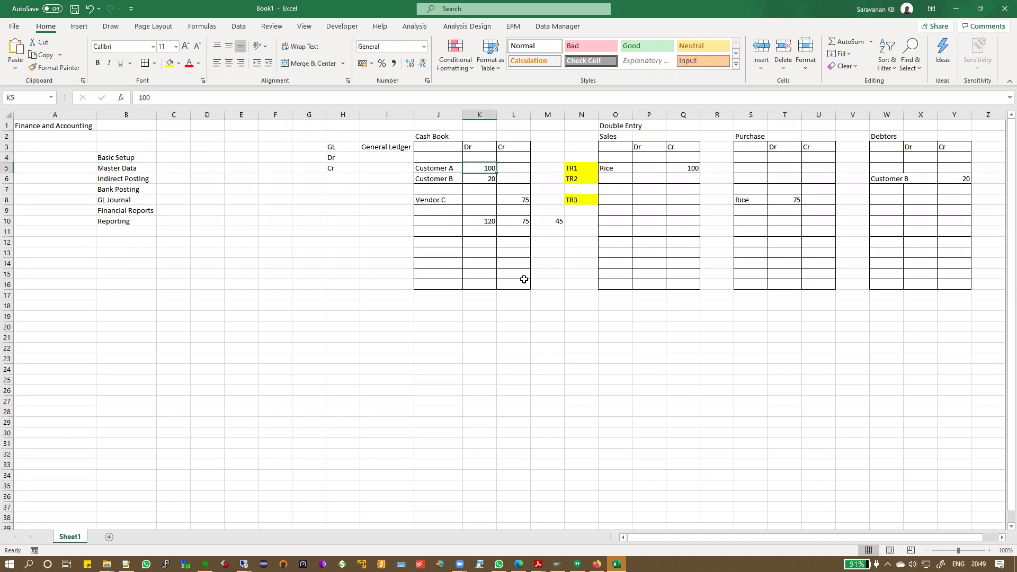
click(686, 166)
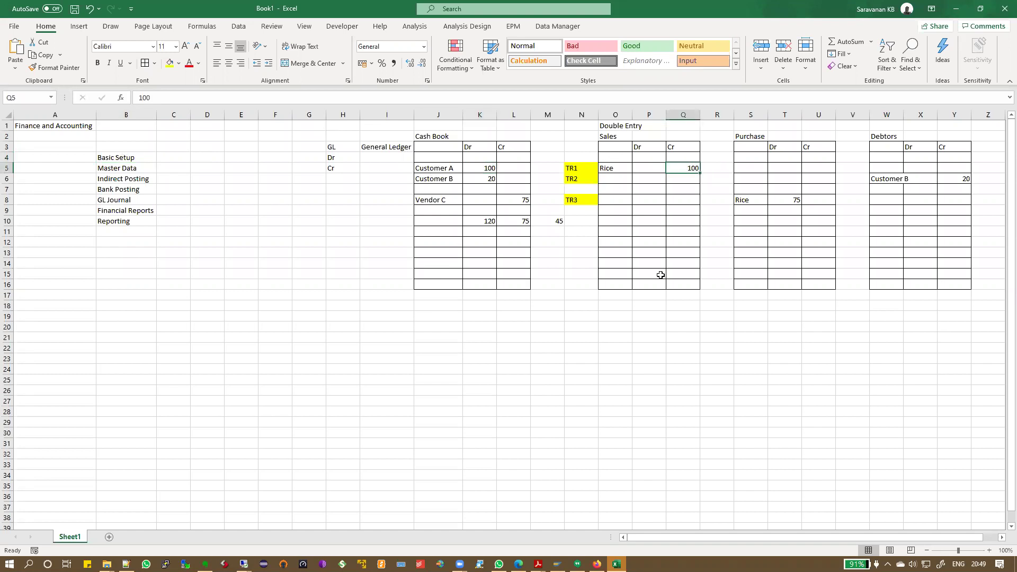
click(788, 200)
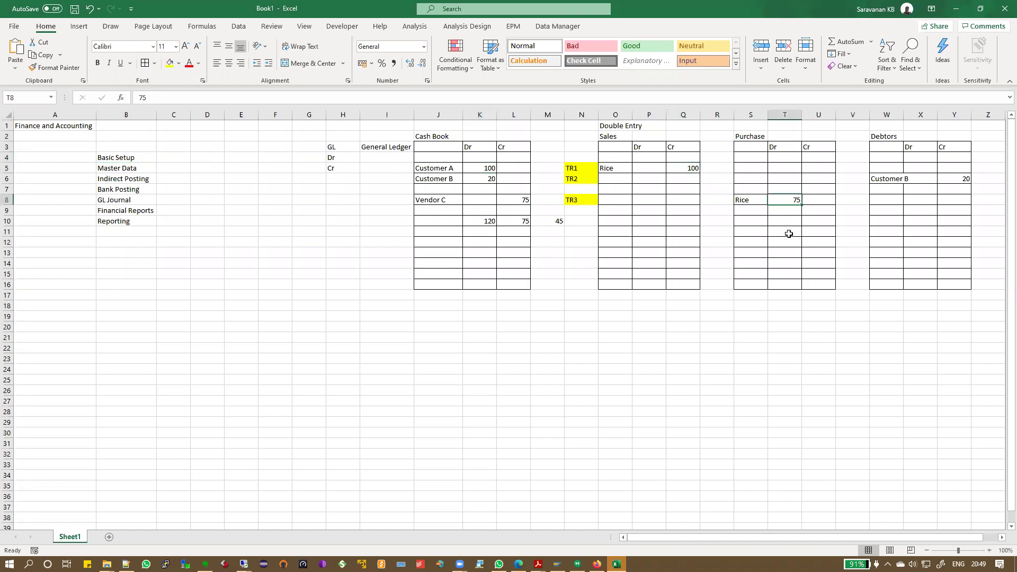
click(948, 177)
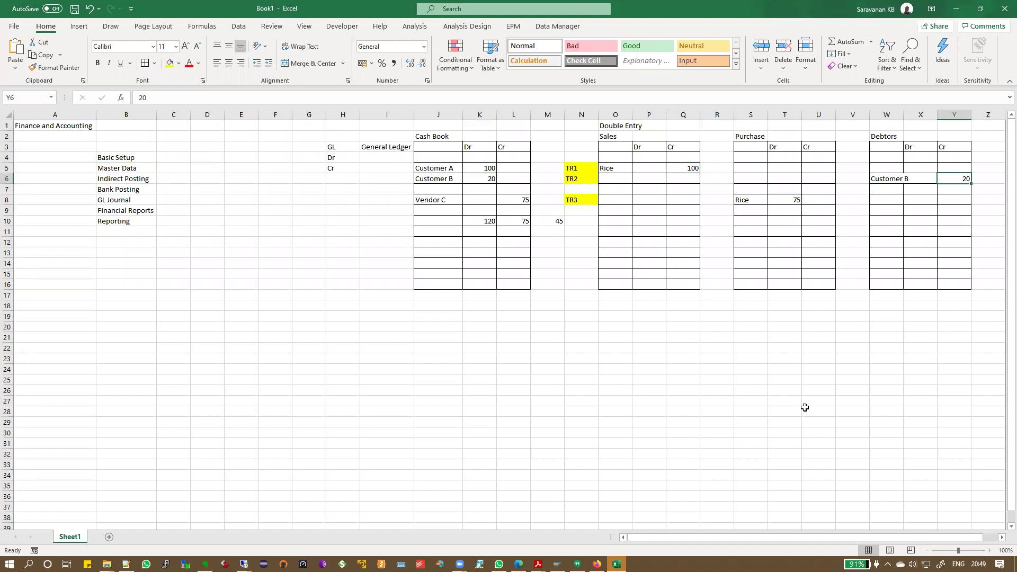
- Enter the heading DR/CR in I19, below the Cash Book table
click(372, 317)
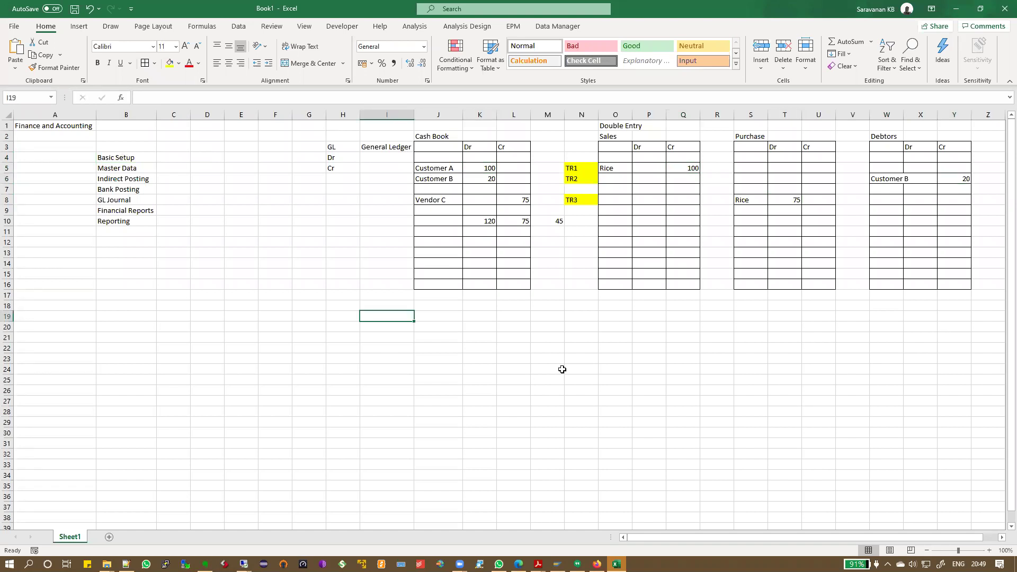
text(Dr/CR)
key(Return)
key(Up)
key(F2)
key(Delete)
text(R)
key(Return)
key(Down)
key(Left)
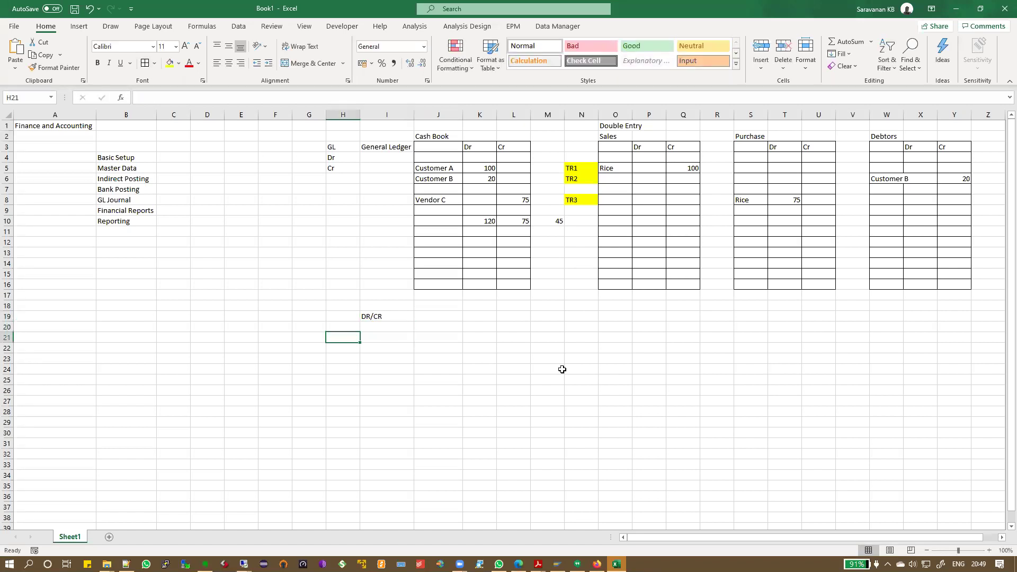
key(Right)
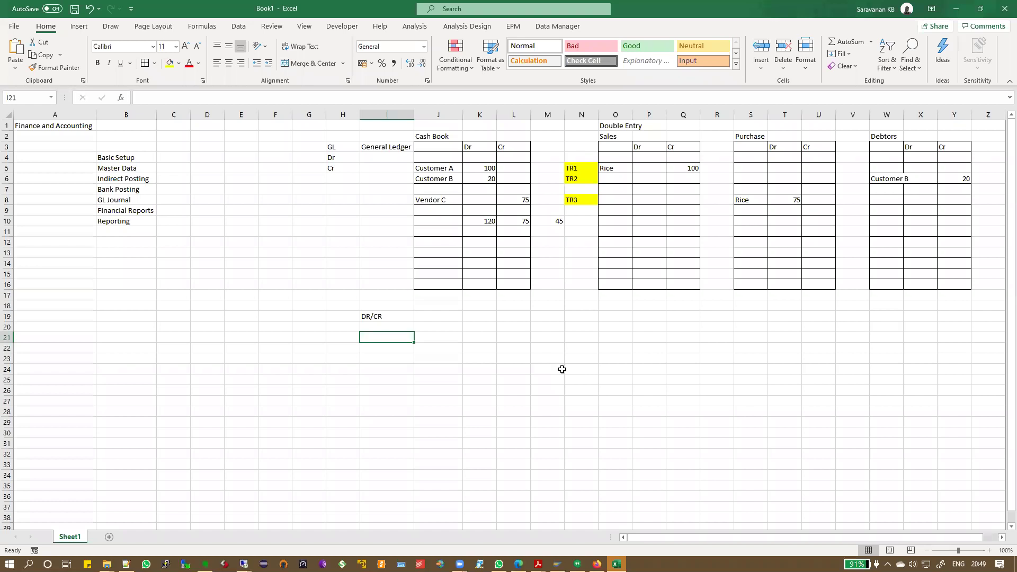
key(Up)
key(Up)
key(Down)
key(Down)
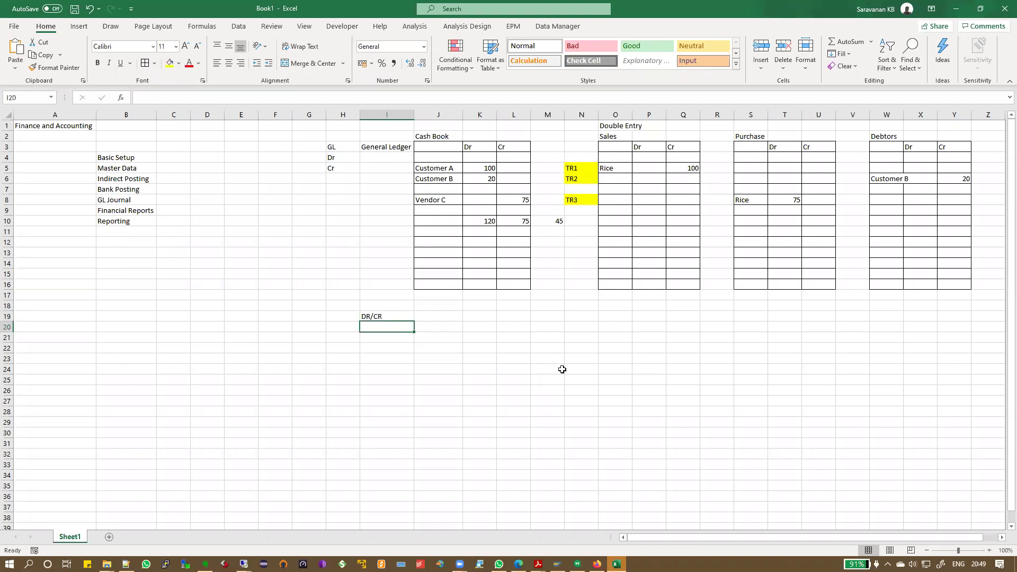
key(Left)
key(Right)
key(Up)
key(Up)
key(Down)
key(Down)
key(Left)
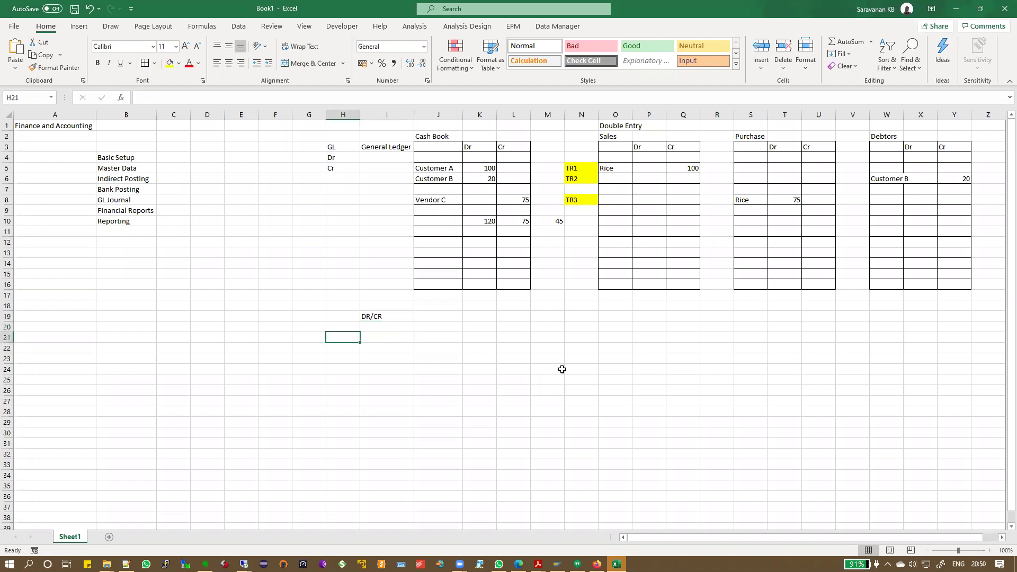
- Enter 3 in J19, beside the DR/CR heading
key(Up)
key(Up)
key(Right)
key(Right)
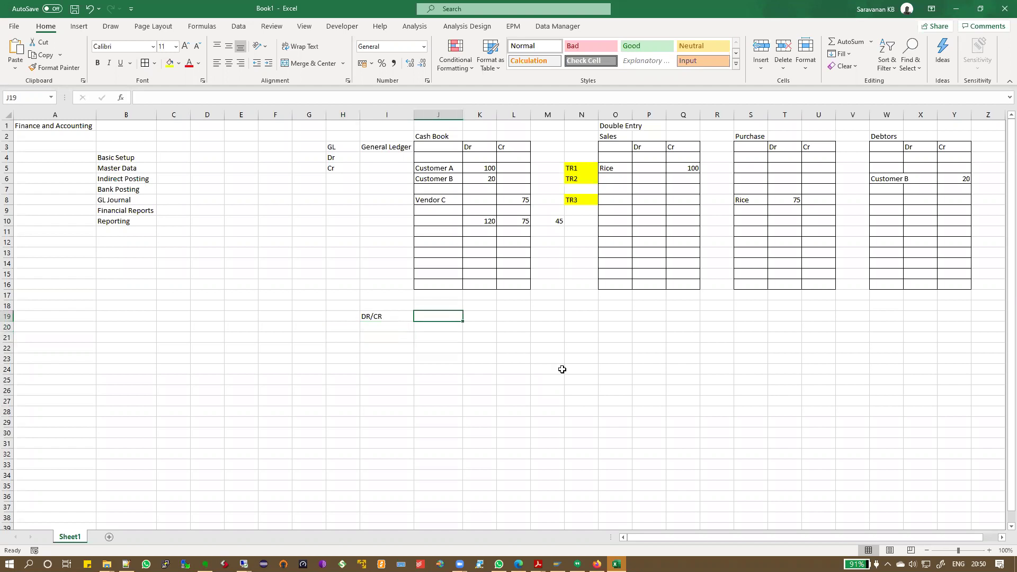
text(3)
key(Return)
- Enter the row label Goods in H21 as the first debit and credit rule
key(Down)
key(Left)
key(Left)
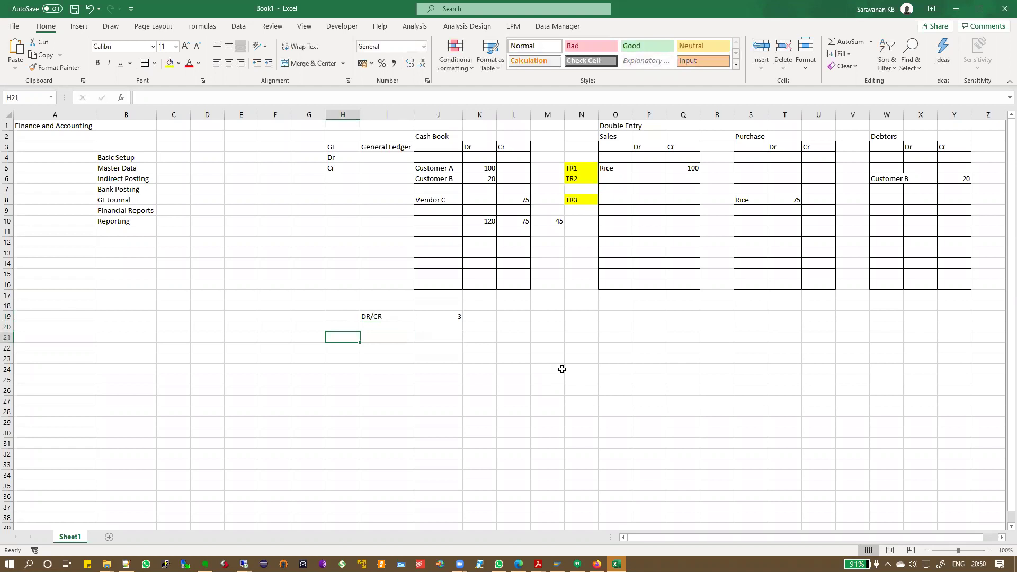
text(Goods)
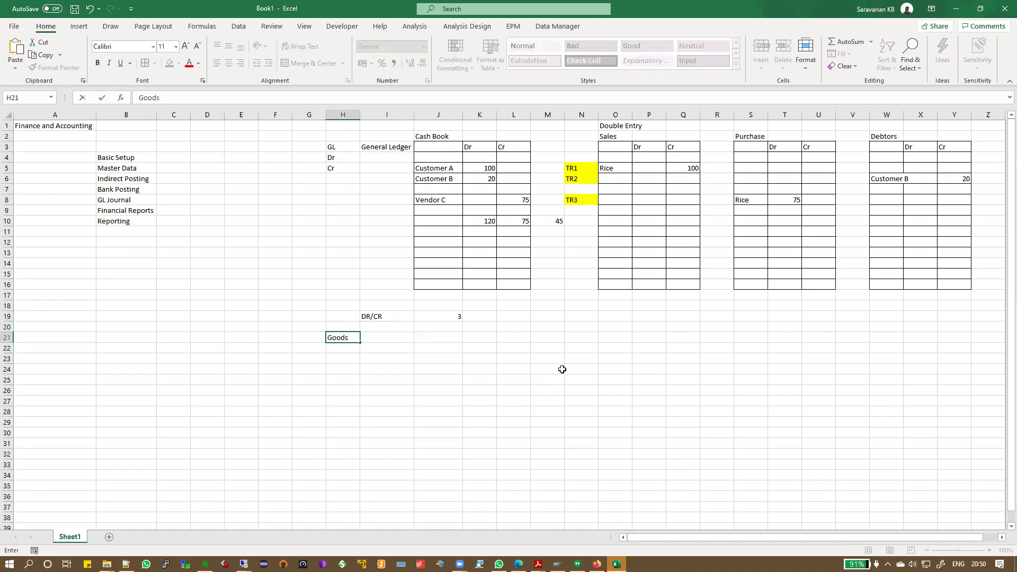
key(Return)
key(Up)
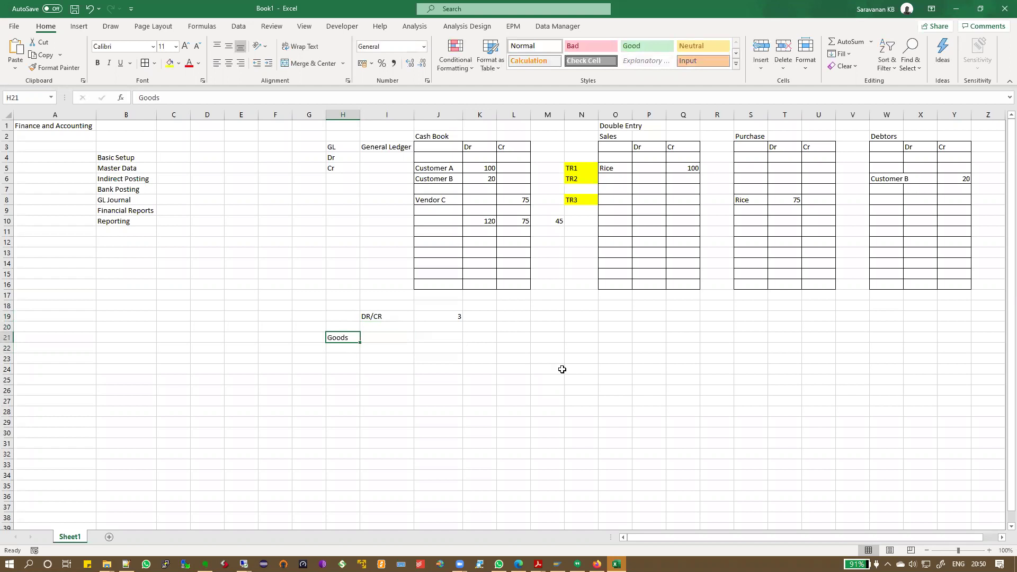
- Add the column headings DR in I20 and CR in J20
key(Right)
key(Up)
text(DR/CR)
key(Tab)
key(Left)
text(DR)
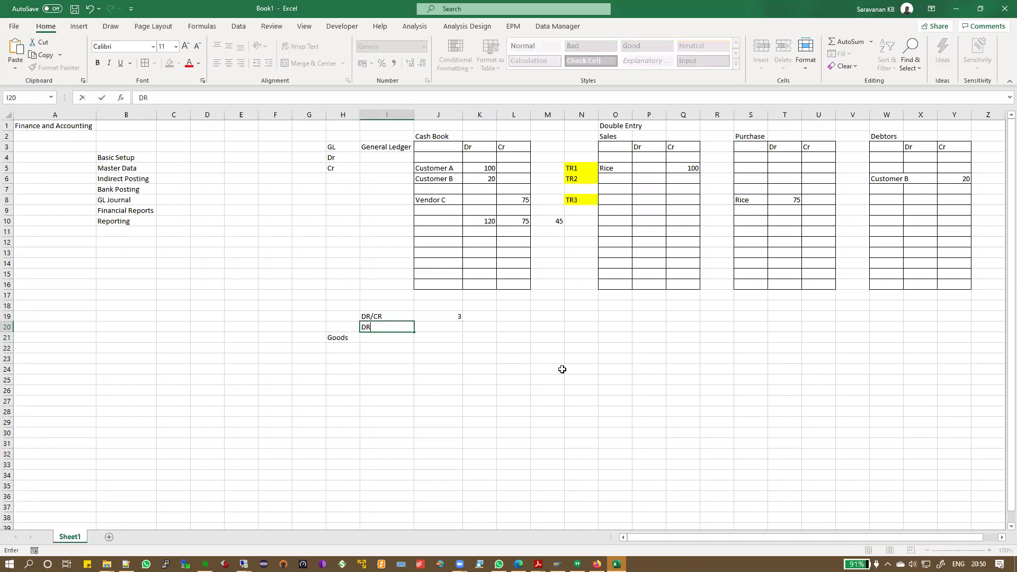
key(Tab)
text(CR)
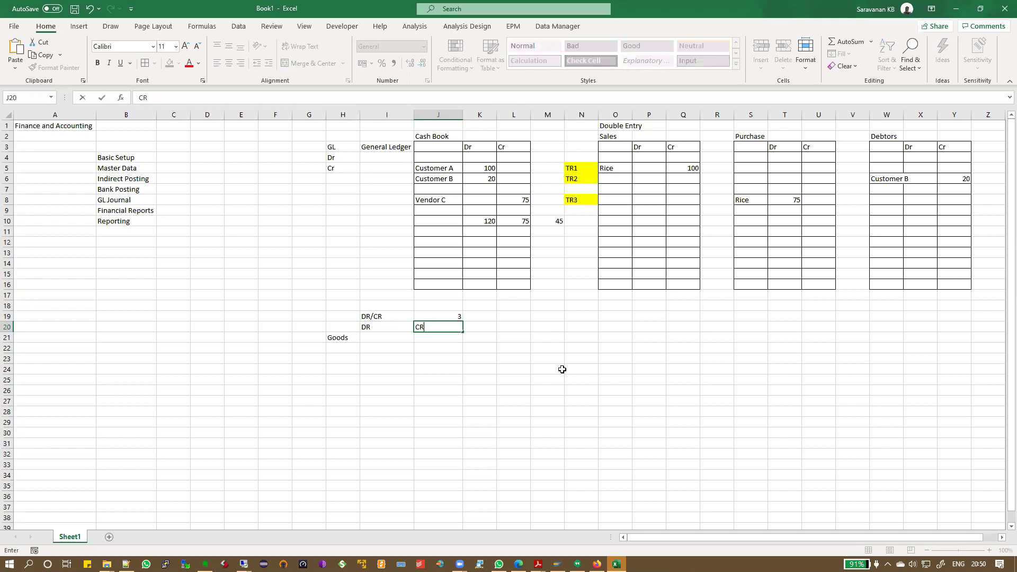
key(Return)
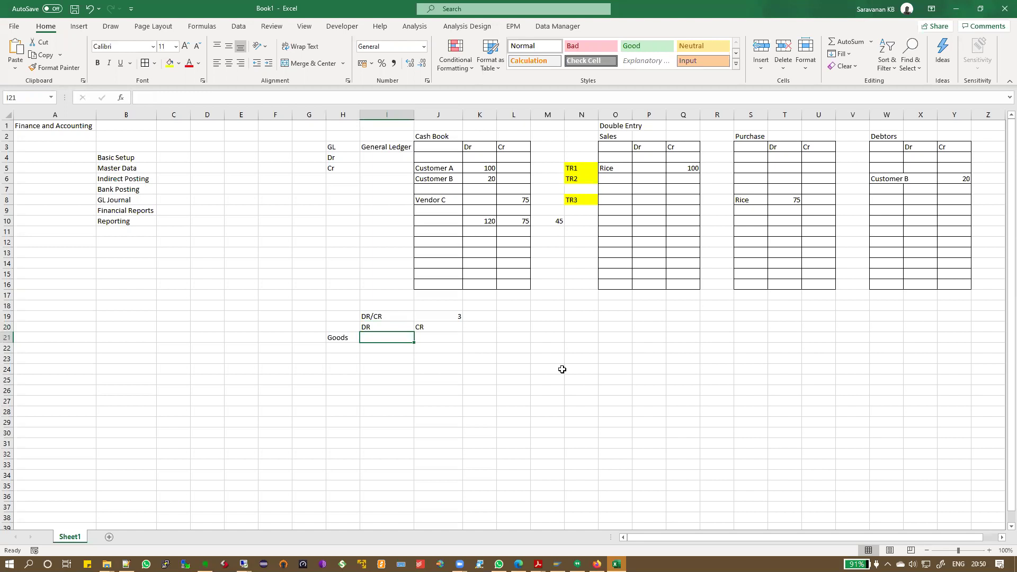
- Enter What Comes in under DR and What Goes out under CR in row 21, and fit column J to its contents
text(What )
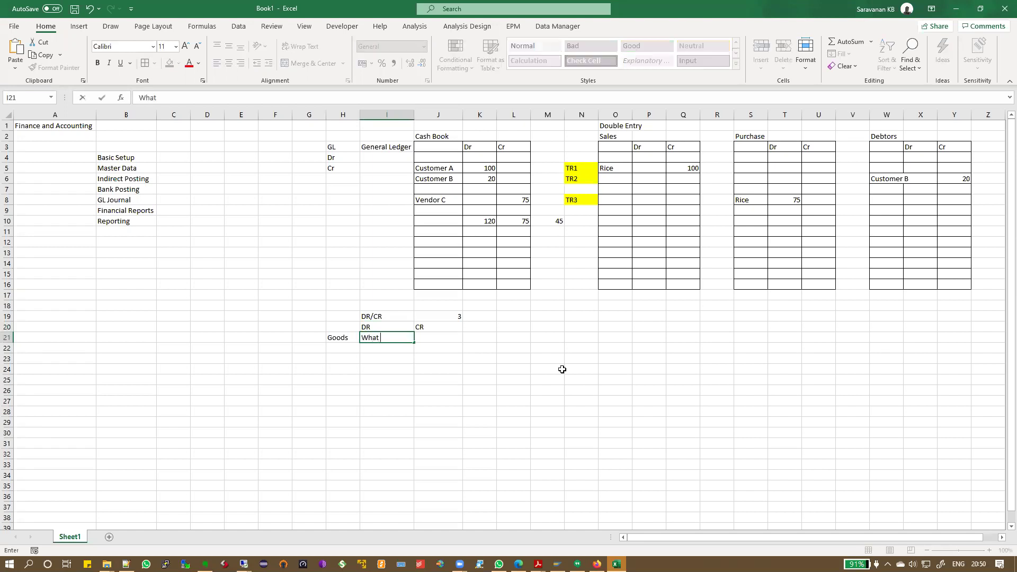
text(Comes in)
key(Tab)
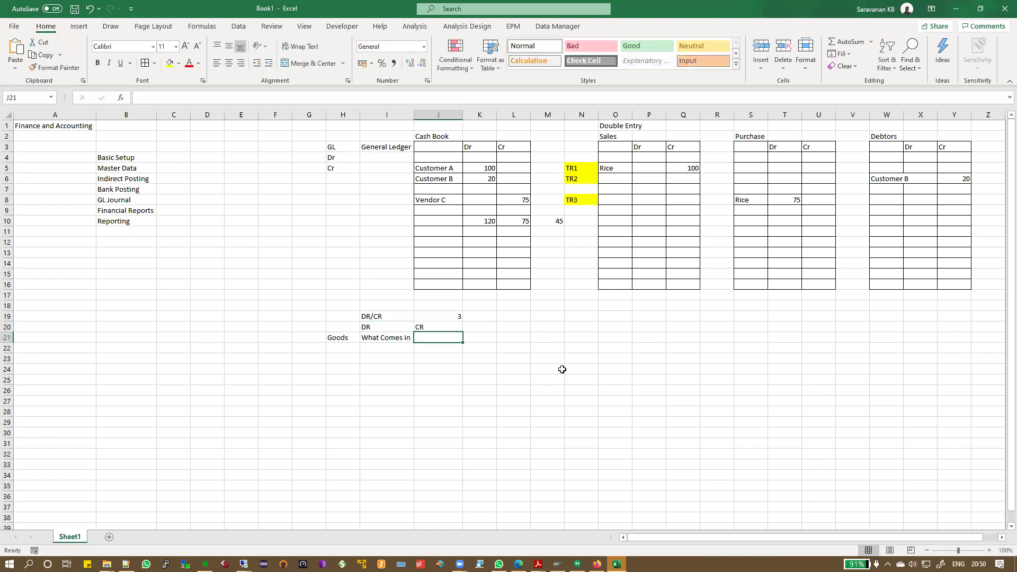
text(What Goe)
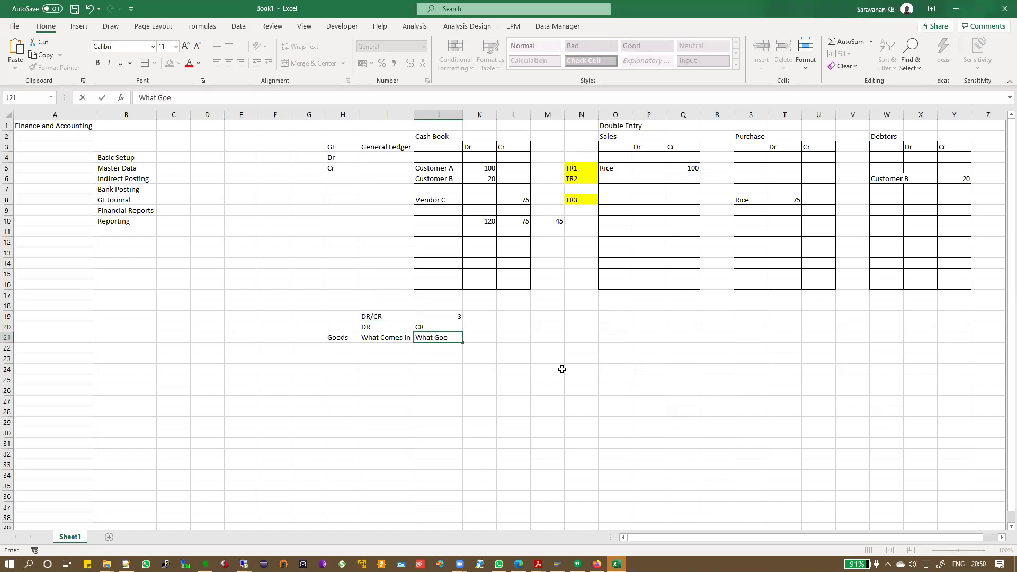
text(s out)
key(Return)
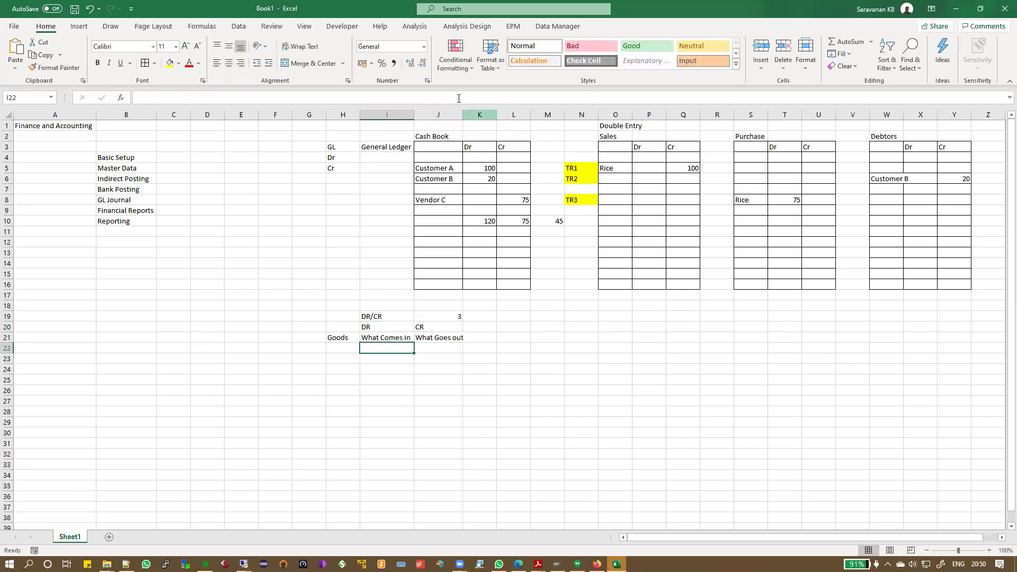
double_click(458, 111)
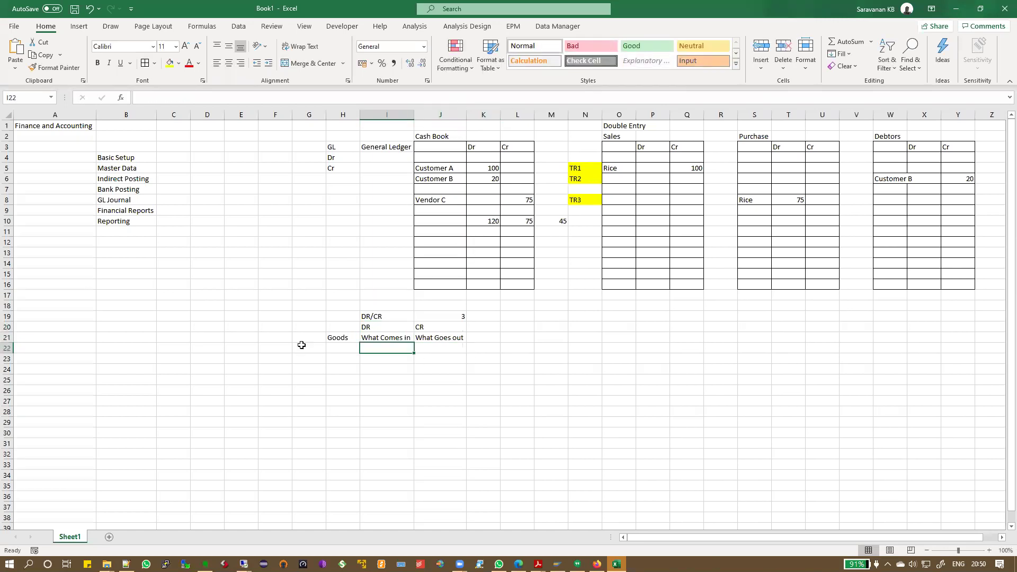
- Extend the row label in H21 to Goods/Cash and fit column H to its contents
click(333, 337)
click(205, 98)
text(/Cash)
key(Return)
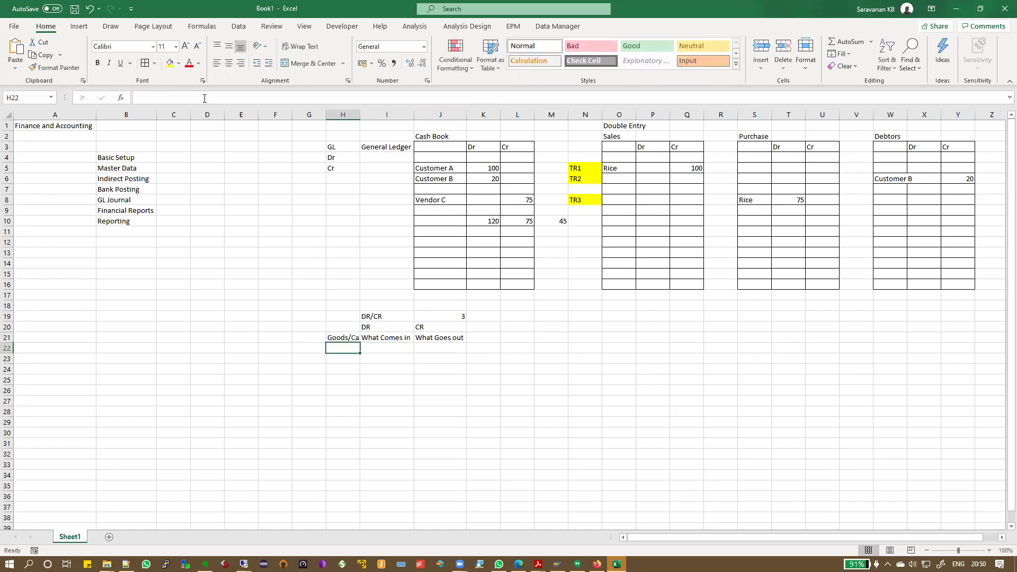
double_click(361, 115)
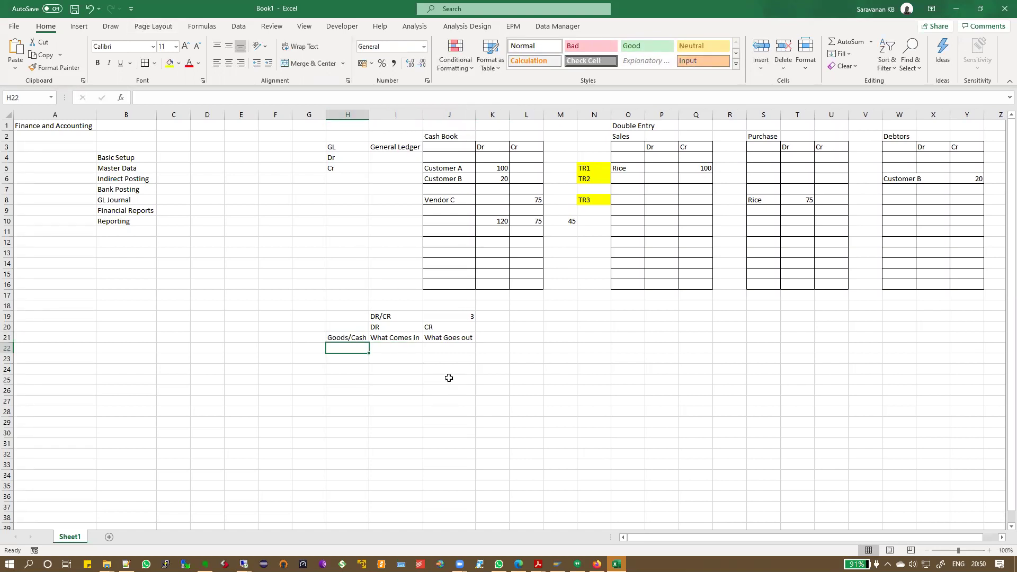
- Review the Goods/Cash rule by selecting its label, the DR and CR headings, and the two rule texts
click(384, 338)
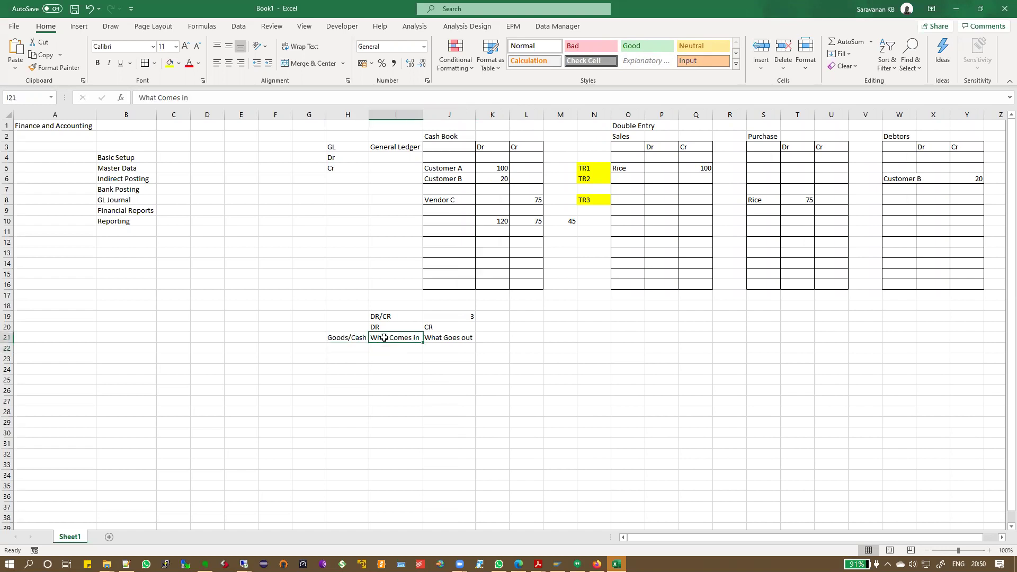
click(448, 340)
drag(400, 327, 427, 327)
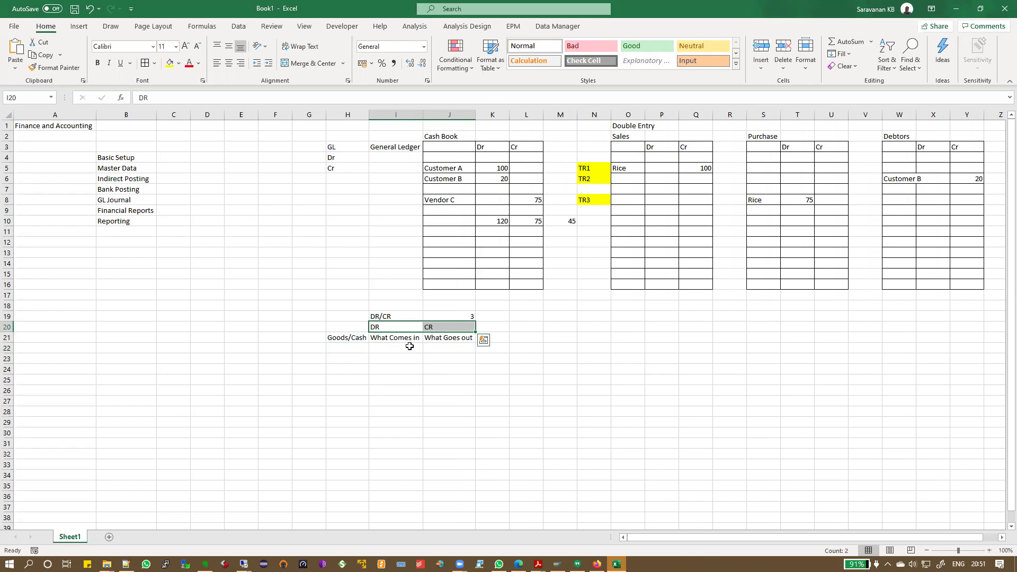
click(354, 339)
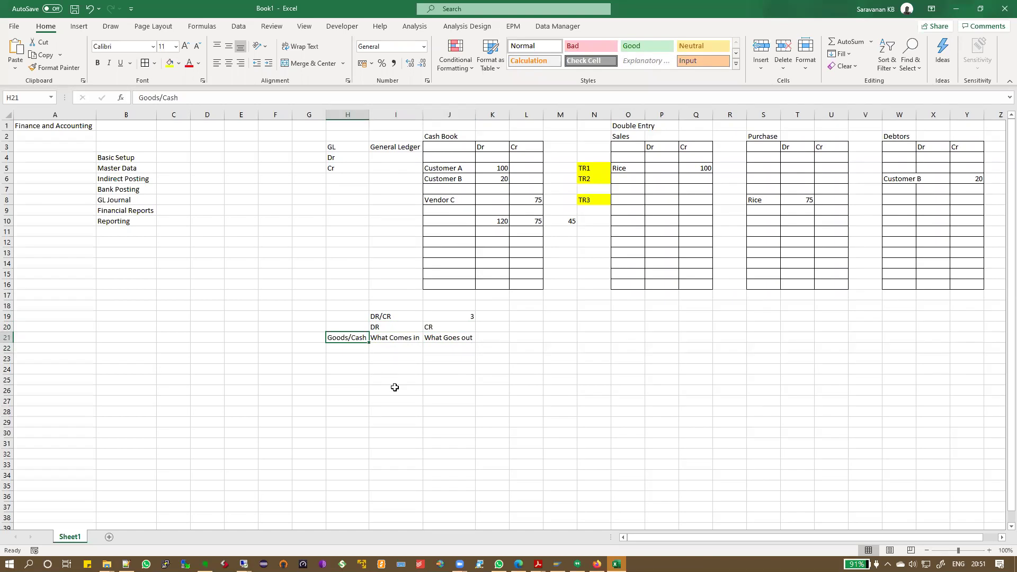
click(397, 327)
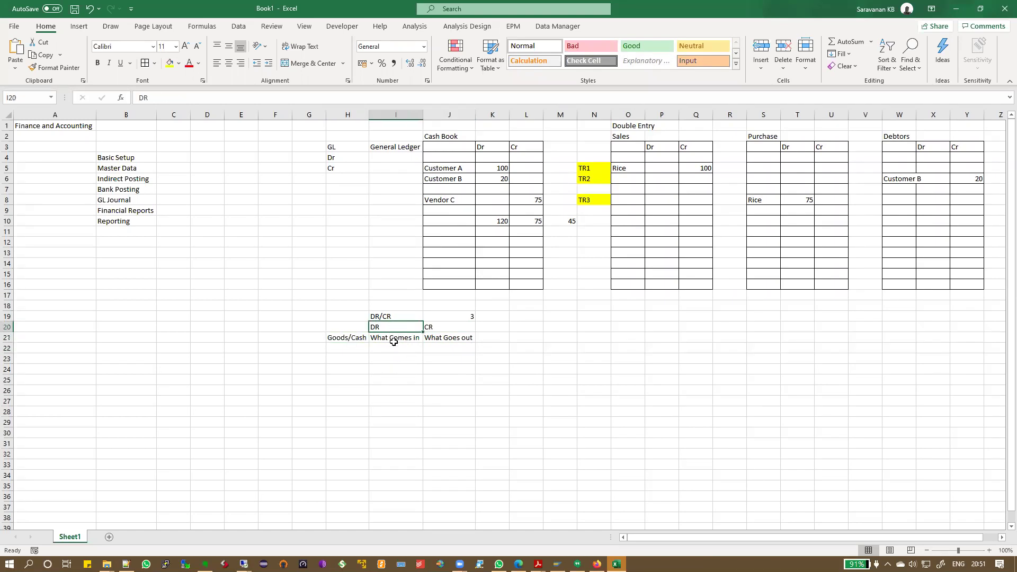
drag(448, 329, 450, 338)
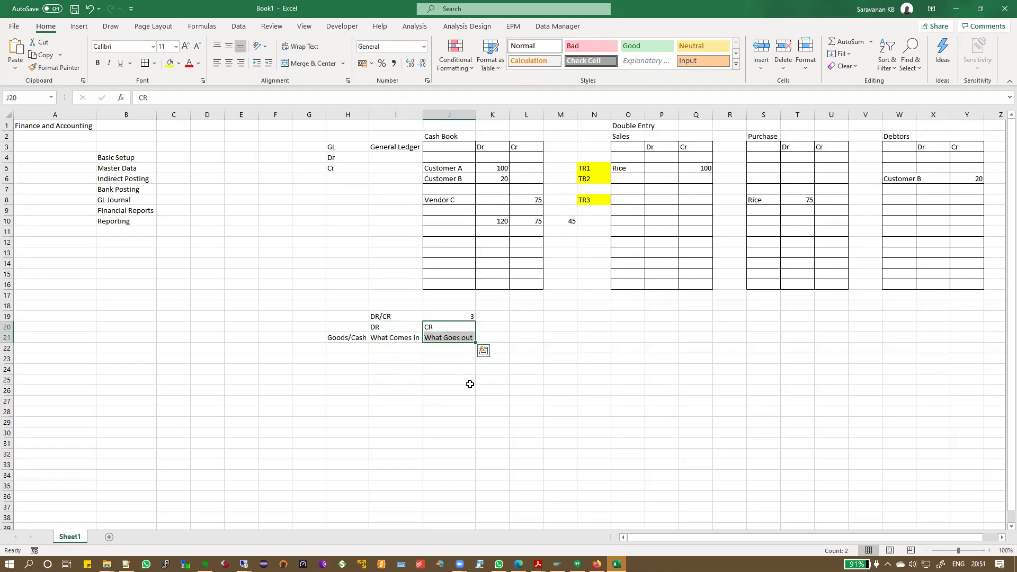
- Enter the row label Income/Expense in H22 and fit column H to its contents
click(360, 350)
text(Income/Expense)
key(Return)
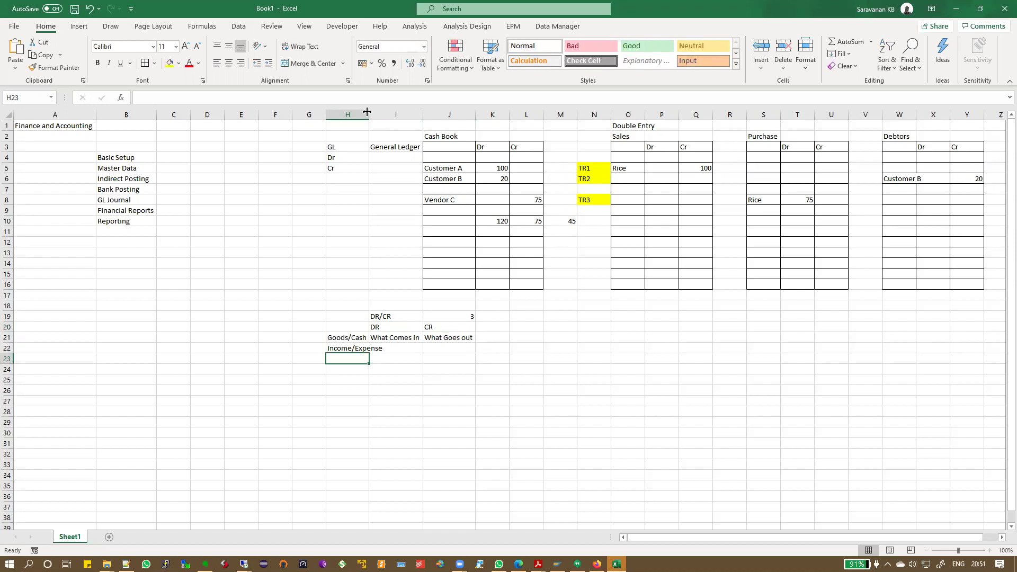
double_click(367, 112)
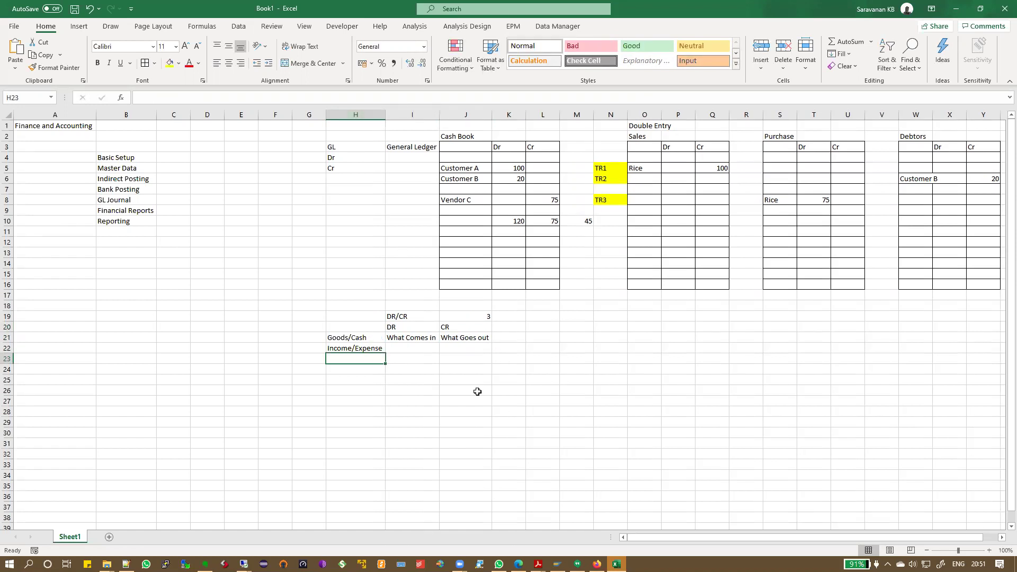
click(419, 351)
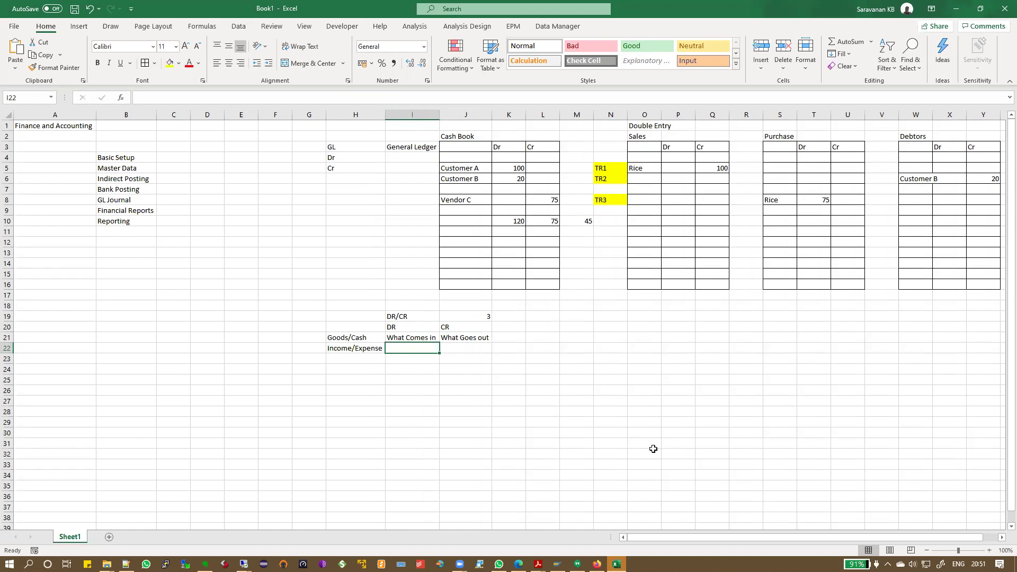
text(Income)
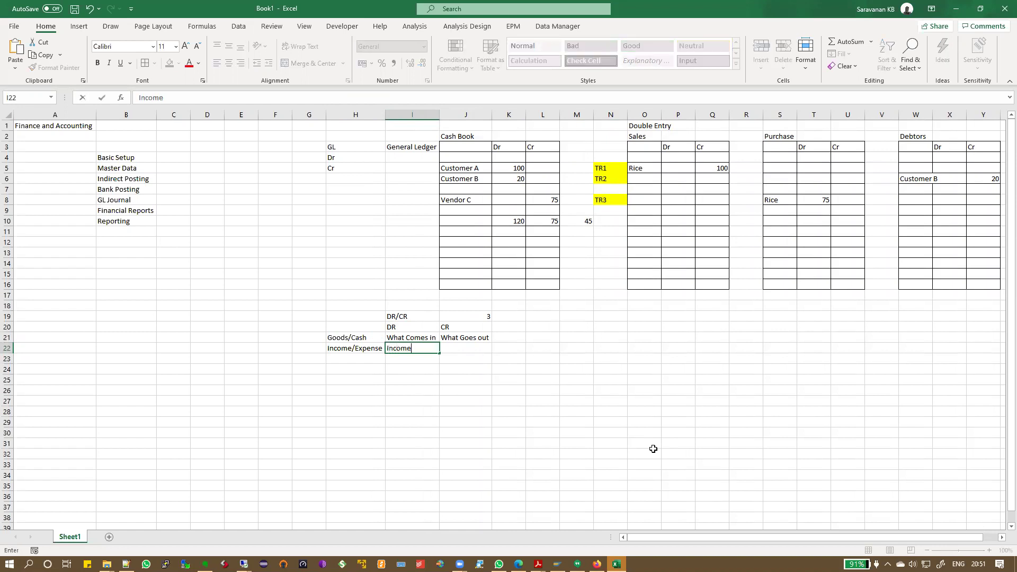
key(Tab)
text(Expense)
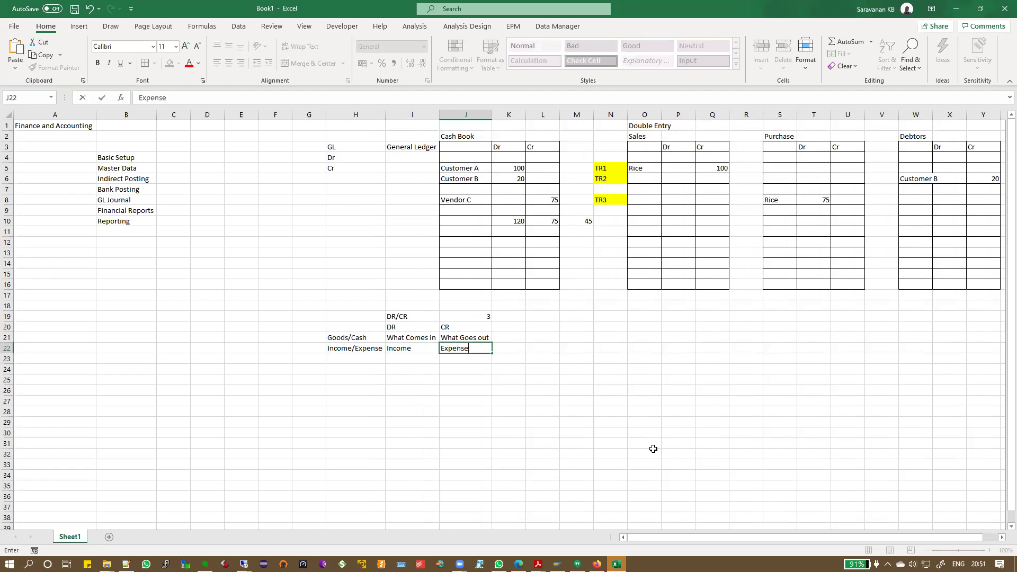
key(Escape)
- Enter Expense under DR and Income under CR in the Income/Expense row
key(Left)
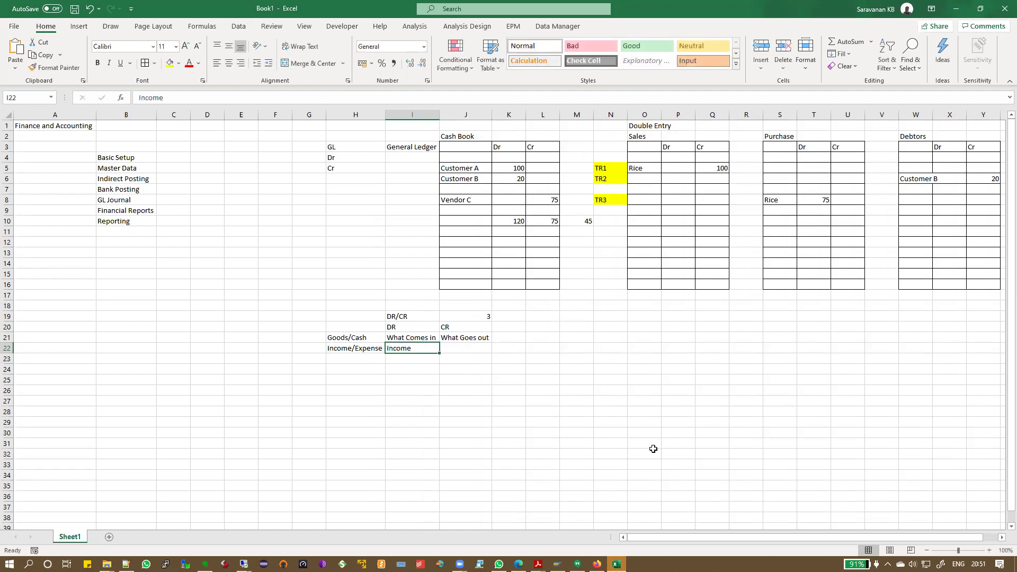
text(Expense)
key(Tab)
text(Income)
key(Return)
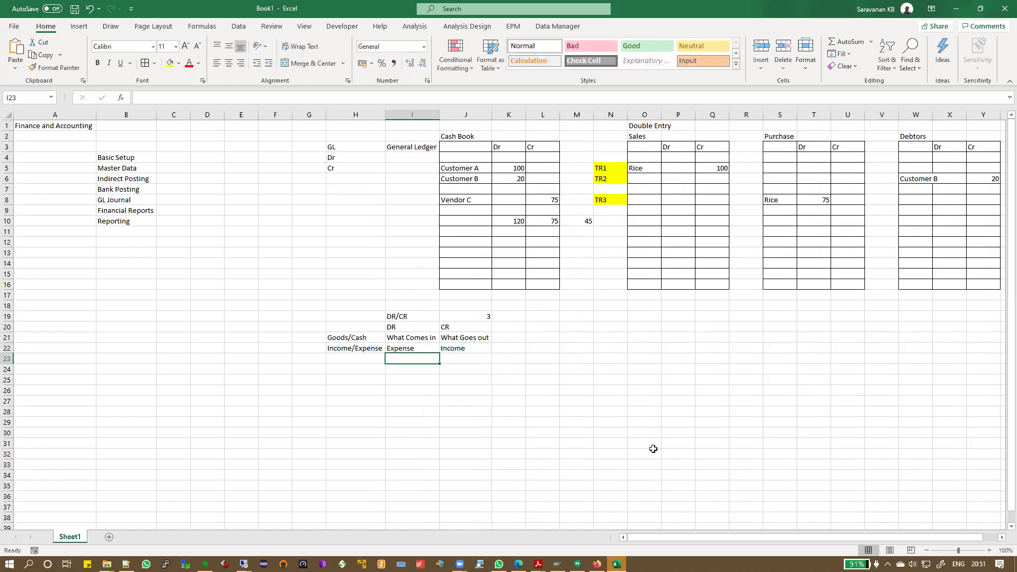
key(Up)
key(Right)
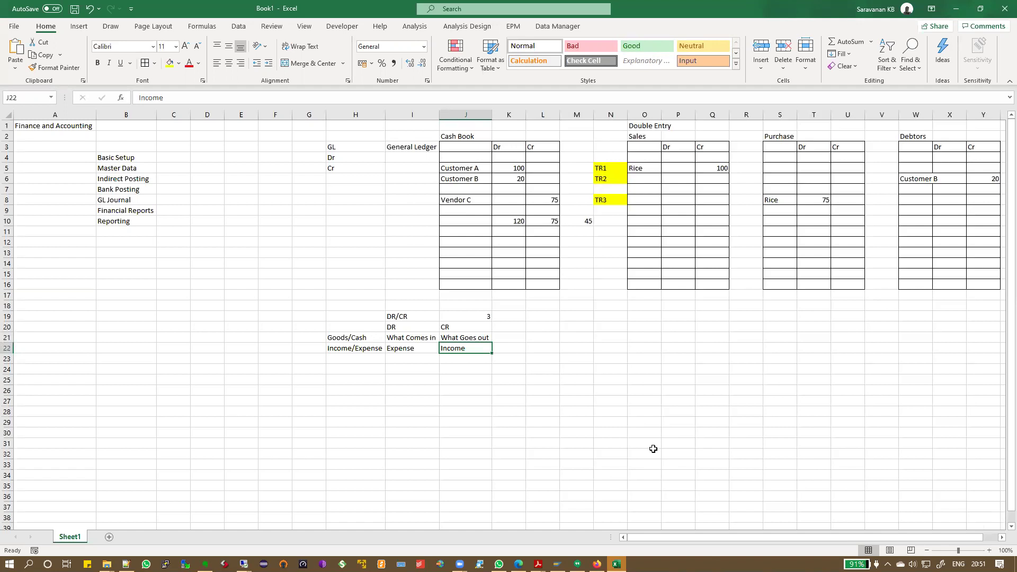
key(Left)
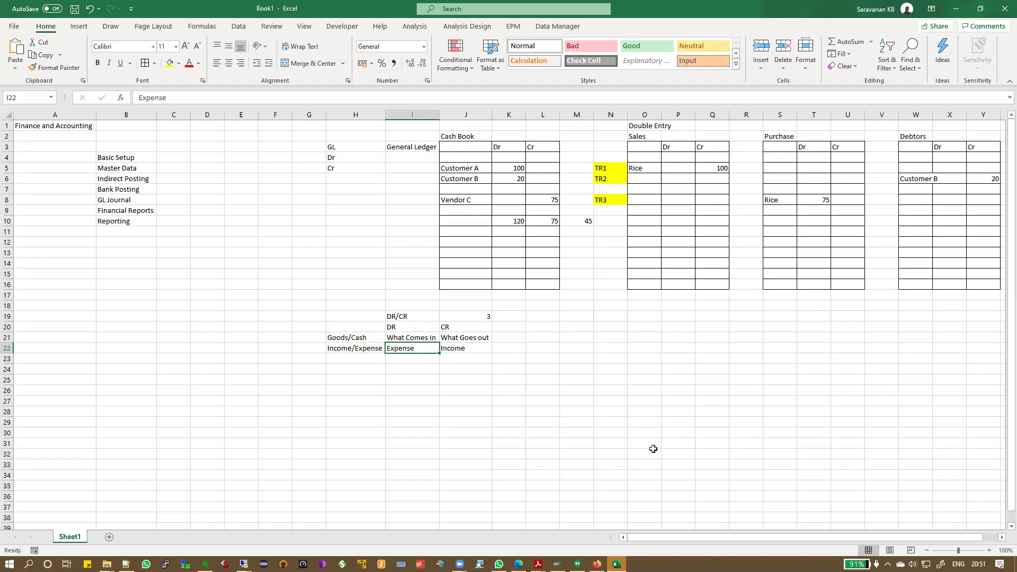
- Enter the row label People in H23, below Income/Expense
key(Return)
key(Left)
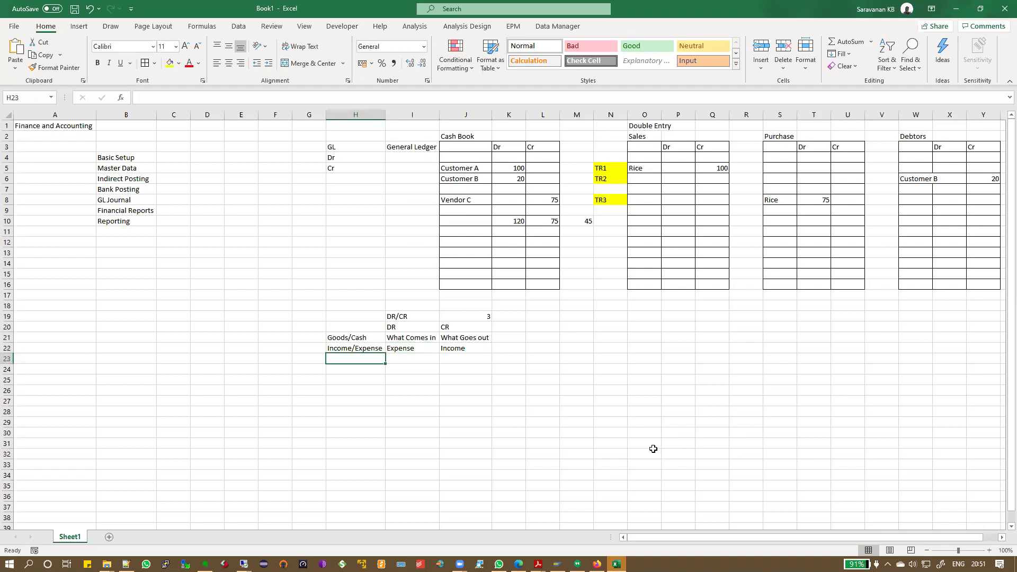
text(Per)
key(BackSpace)
text(ople)
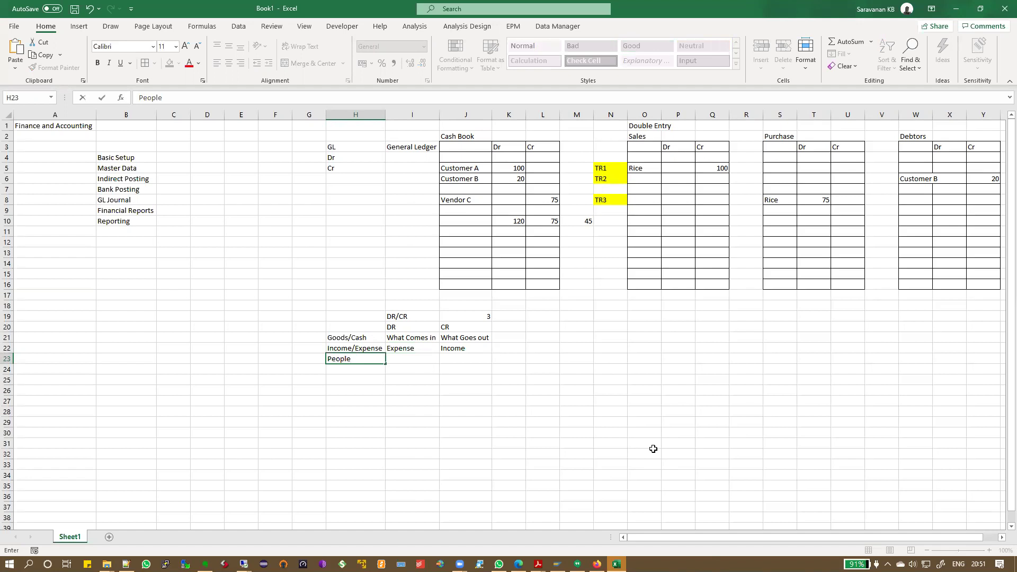
key(ctrl+Return)
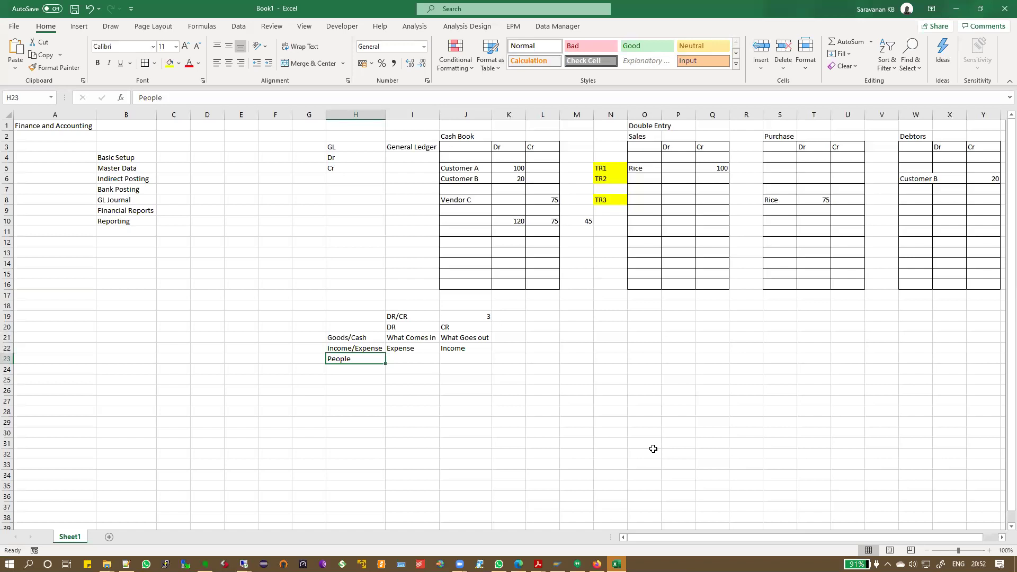
key(Right)
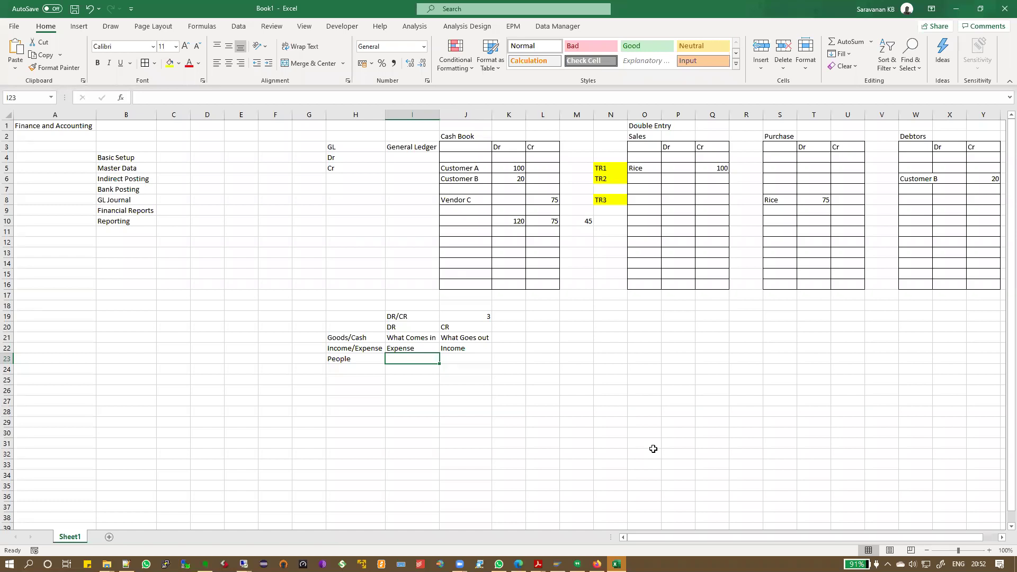
text(Recivier)
key(Tab)
text(Giv)
key(Escape)
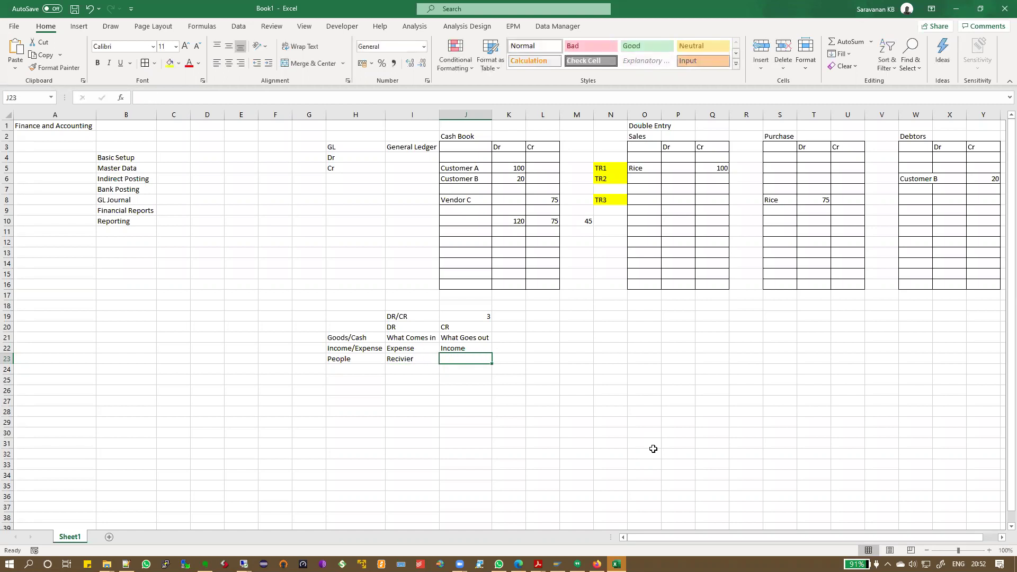
- Enter Giver under DR and Reciever under CR in the People row
key(Left)
text(Giver)
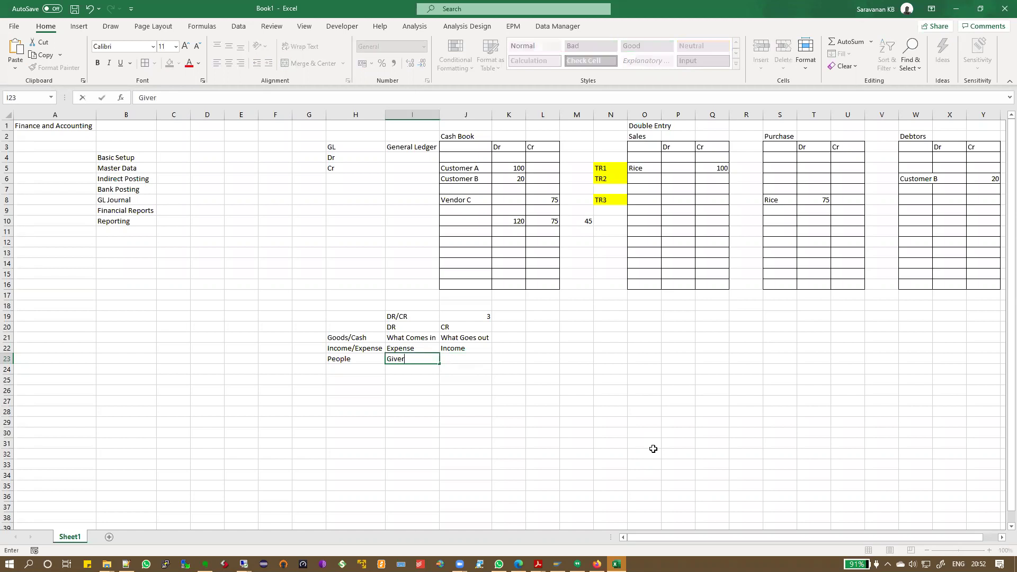
key(Tab)
text(REcie)
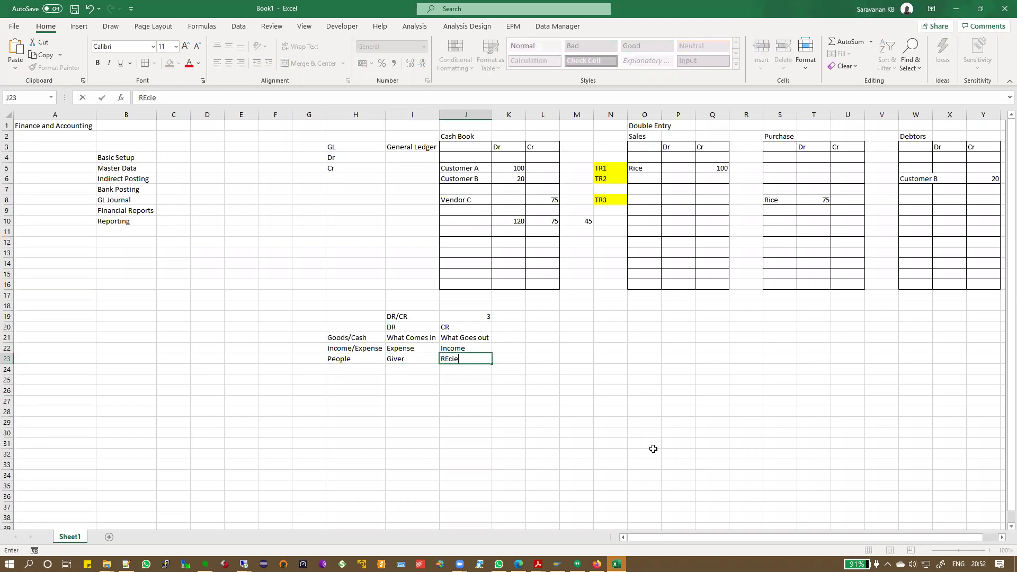
key(BackSpace)
key(BackSpace)
key(BackSpace)
key(BackSpace)
text(eciever)
key(Return)
- Append (vendor) to Giver and (Customers) to Reciever in row 23, and fit column J to its contents
key(Up)
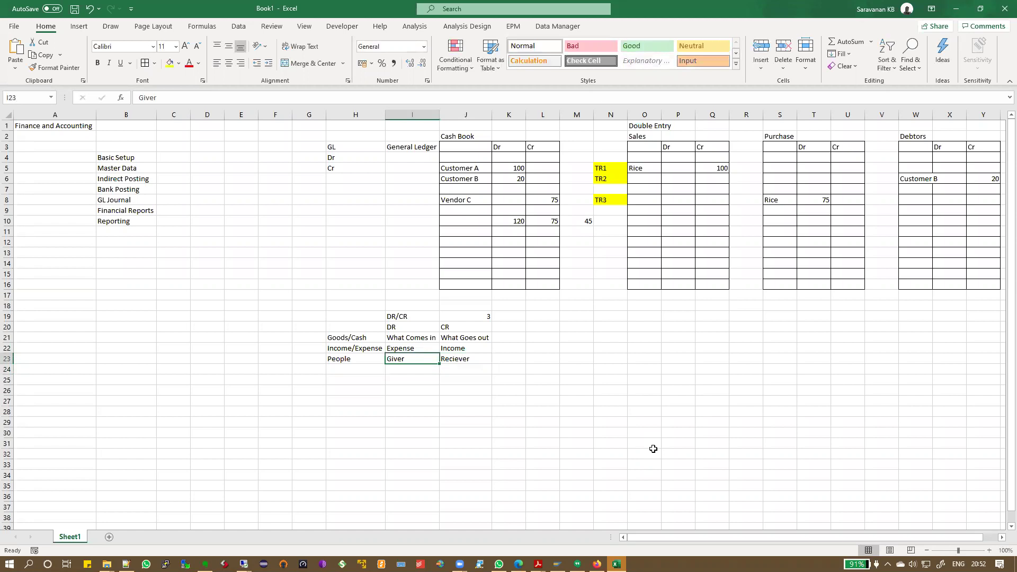
key(F2)
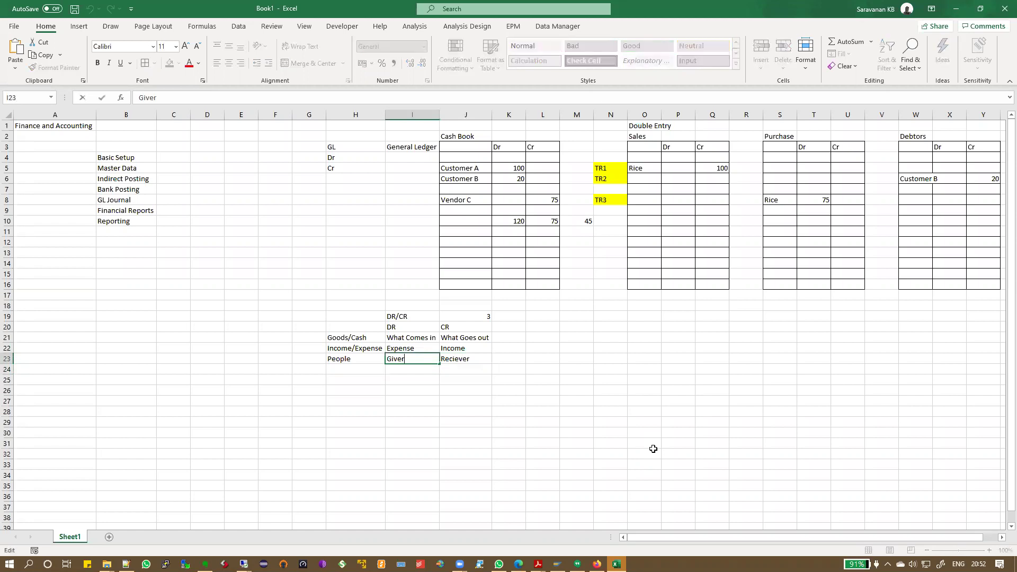
text((vendor))
key(Tab)
key(F2)
text((Customers)
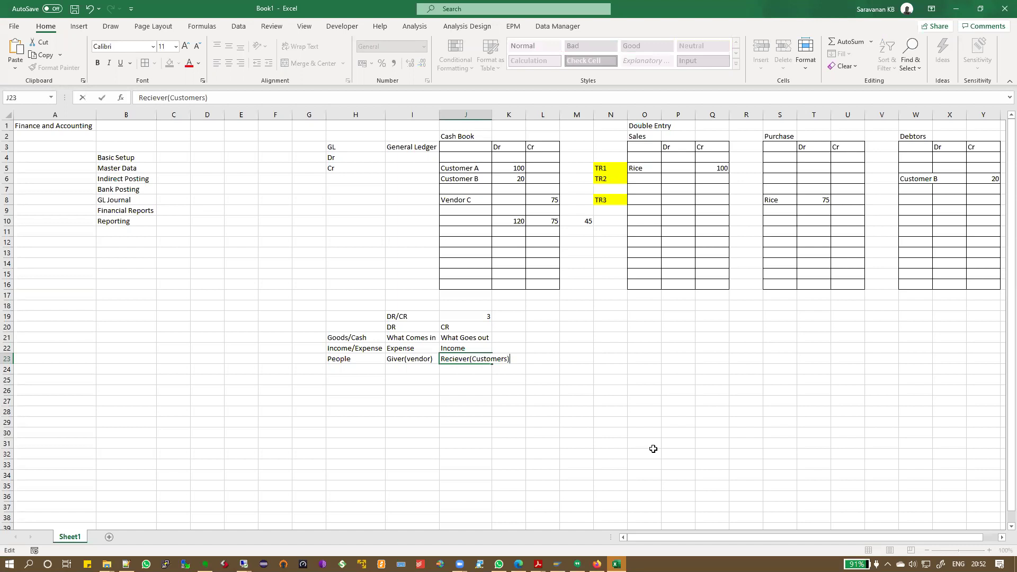
key(Return)
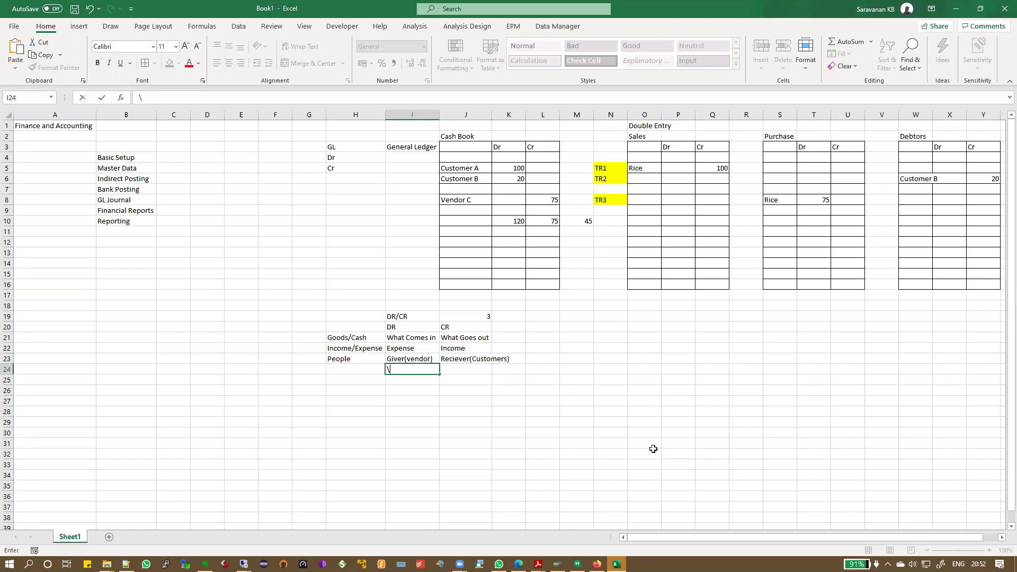
double_click(493, 115)
- Swap the People entries so DR holds Reciever(Customers) and CR holds Giver(Vendor), and fit column I to its contents
click(489, 359)
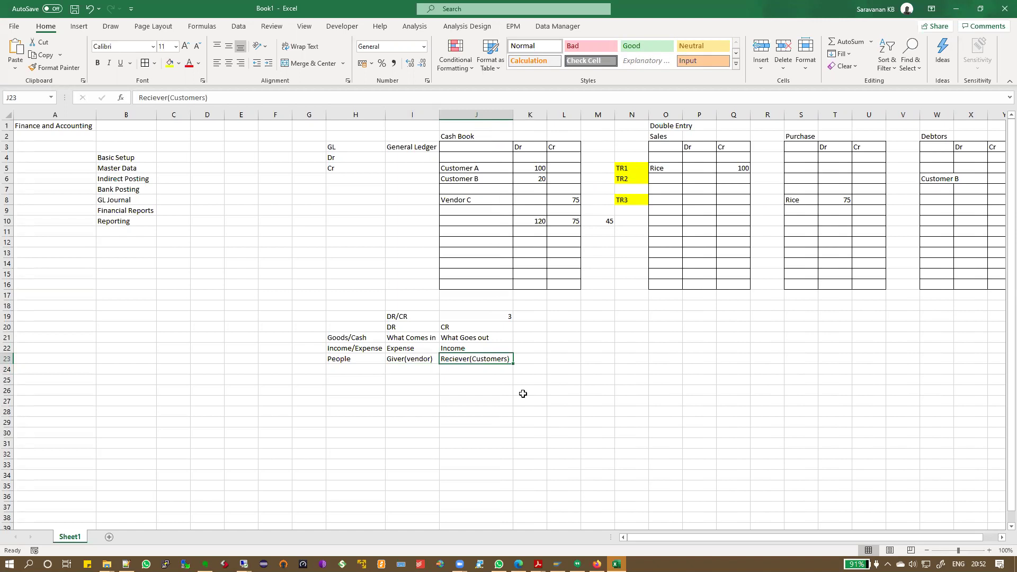
key(ctrl+c)
key(Left)
key(ctrl+v)
key(Right)
text(Giver(Vendor))
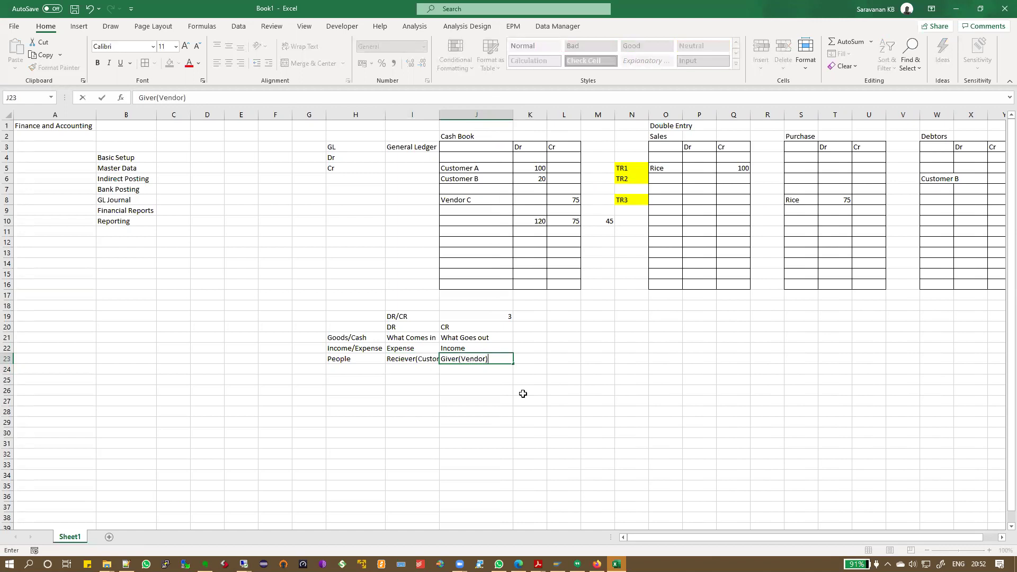
key(Return)
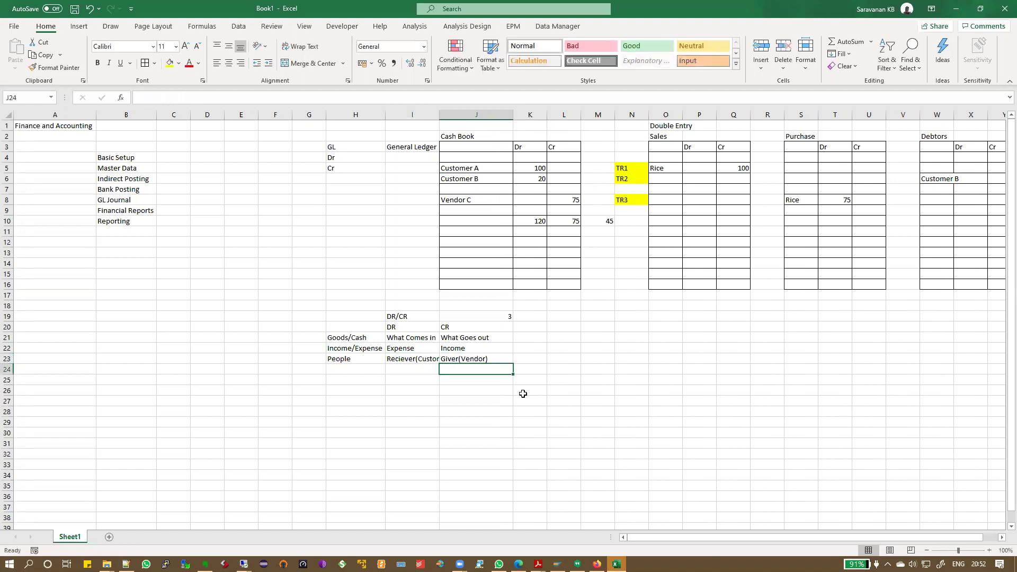
double_click(439, 115)
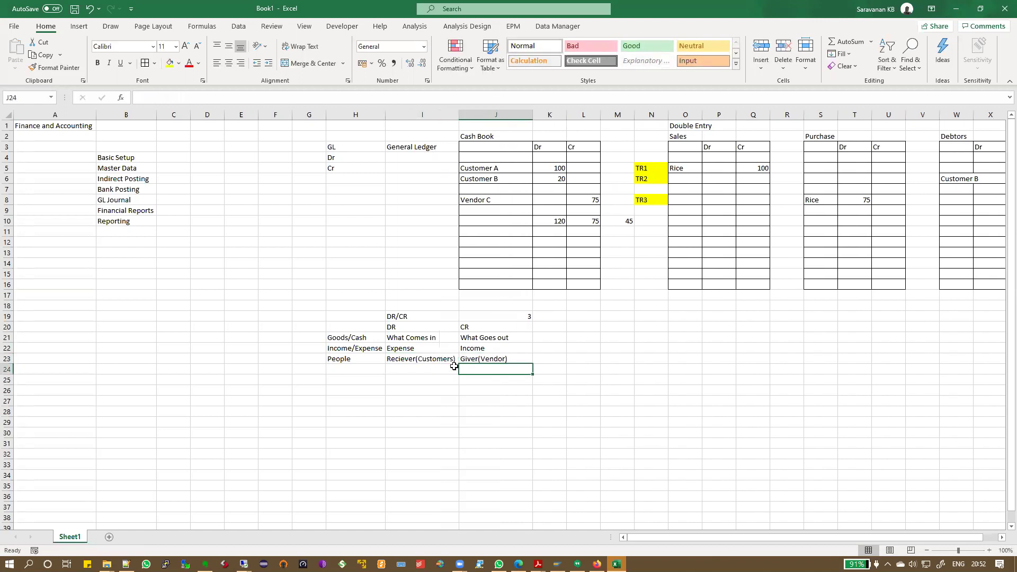
- Review the People rule's DR and CR entries, and select the whole three-rule table H21:J23
click(421, 360)
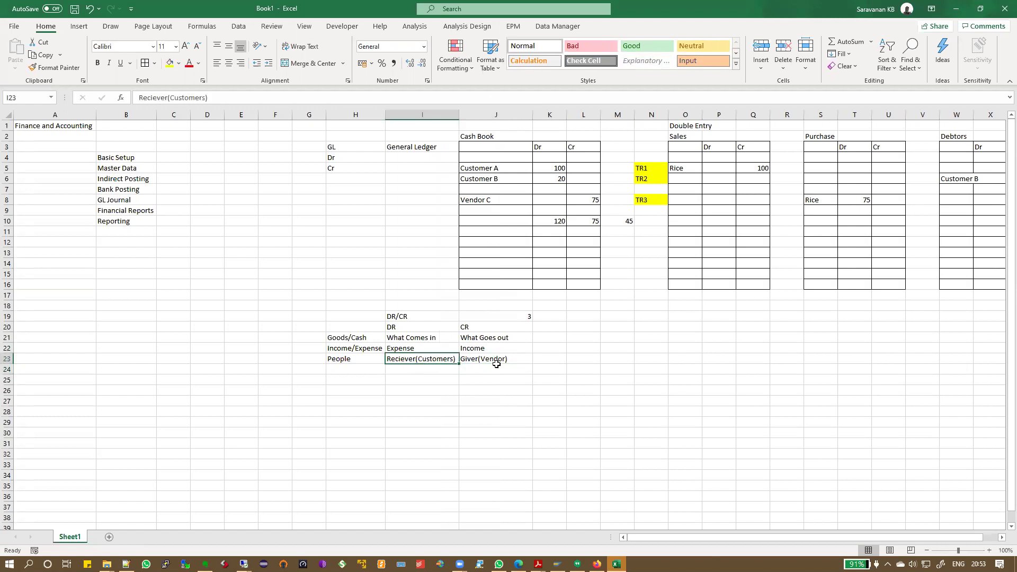
click(497, 363)
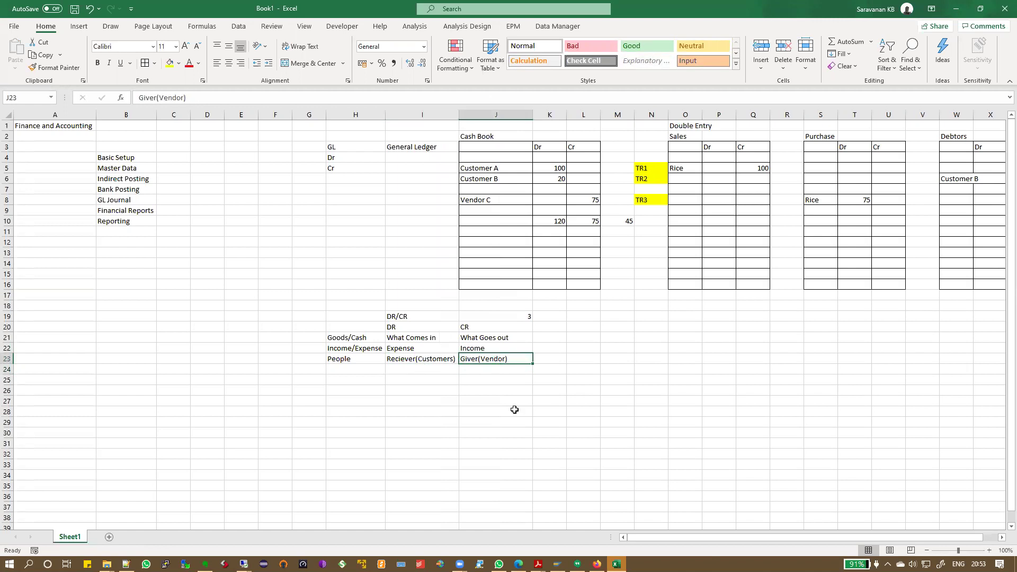
click(409, 362)
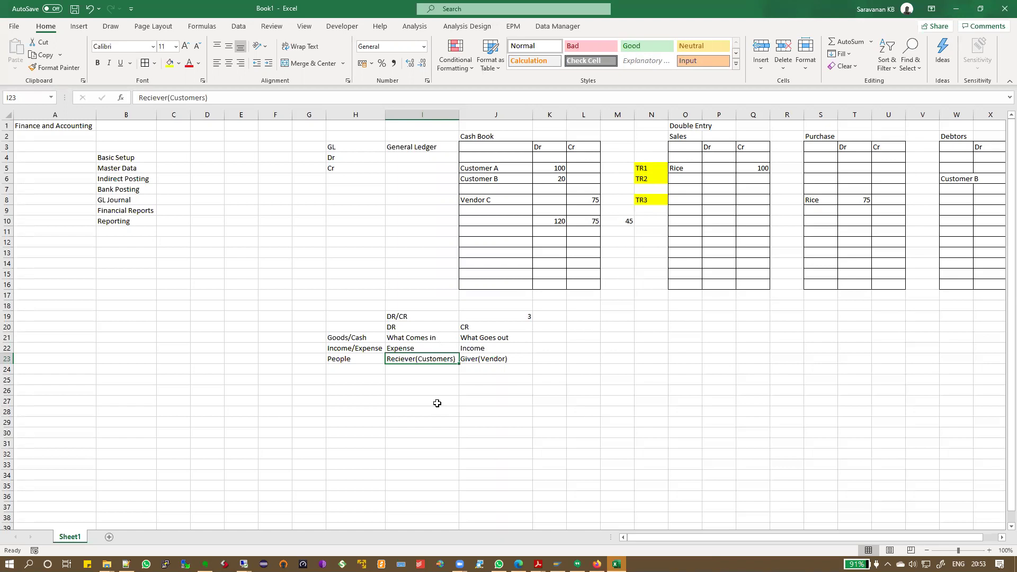
drag(342, 338, 495, 364)
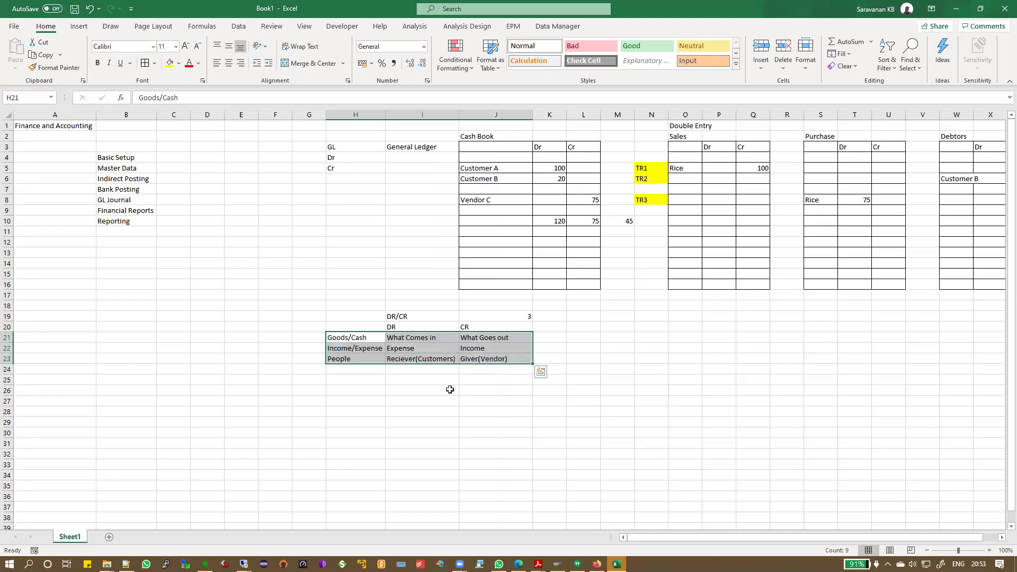
- List Trial Balance, Income & Expense Statement(Profit & Loss) and Balance Sheet in cells H25 to H27
click(368, 380)
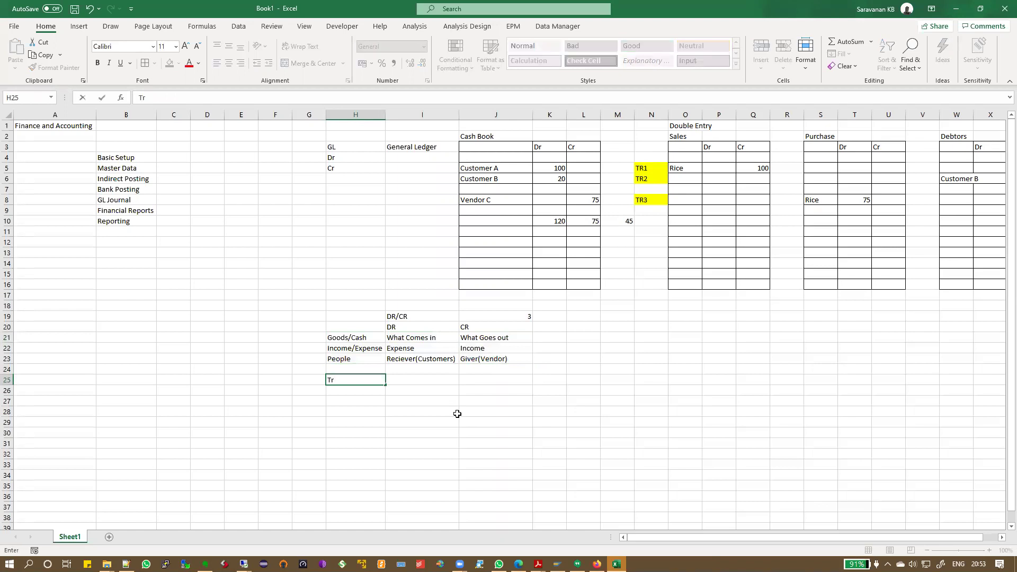
text(ial Balance)
key(Return)
text(Income & Expense Stae)
key(BackSpace)
text(tement)
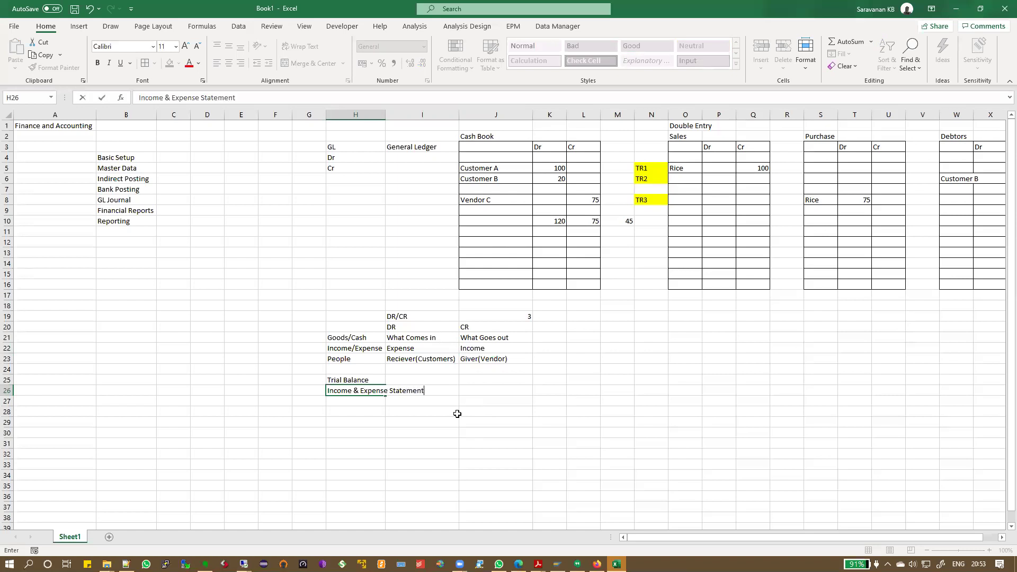
text((Profit & Loss))
key(Return)
text(B)
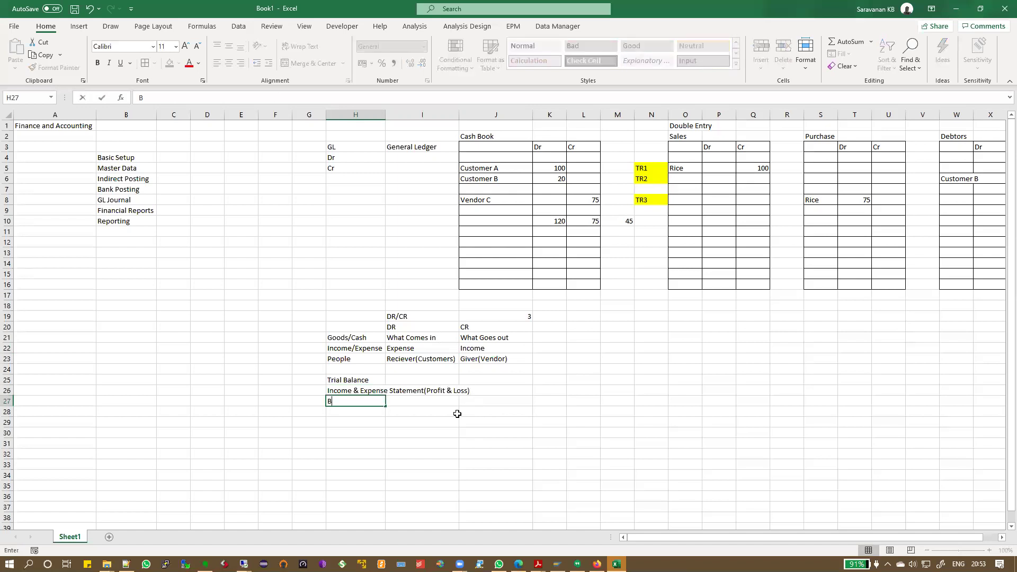
text(alance Sheet)
key(Return)
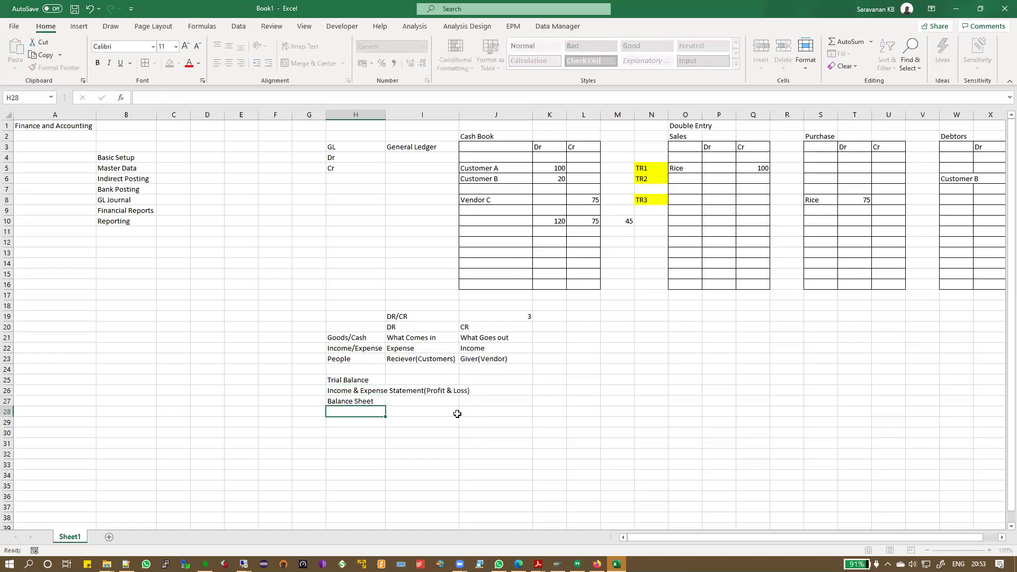
- Review which ledgers feed the reports: select all four ledgers for Trial Balance, and Sales and Purchase for the Income & Expense Statement
click(354, 381)
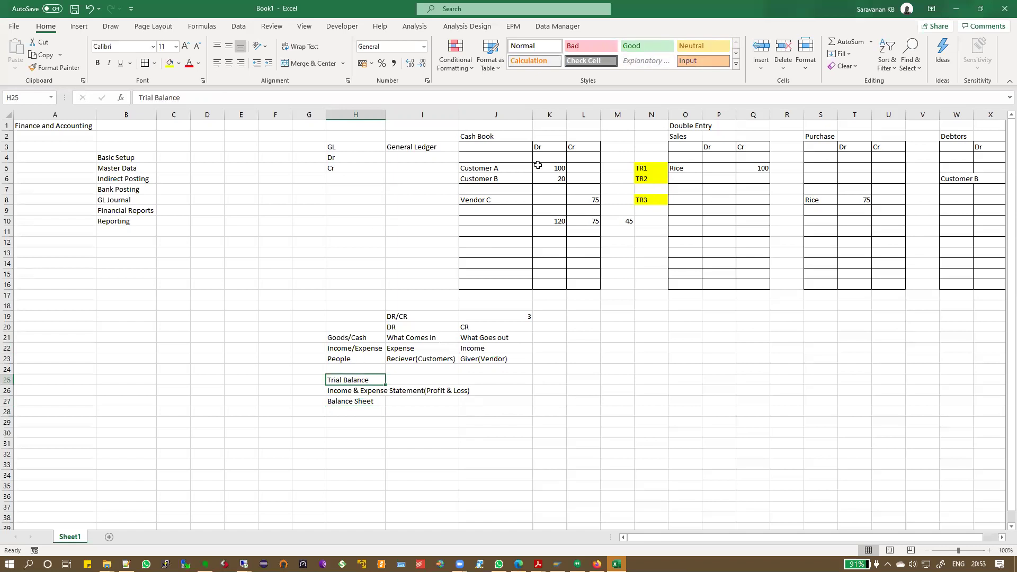
drag(481, 137, 583, 286)
drag(681, 136, 750, 284)
drag(828, 137, 896, 296)
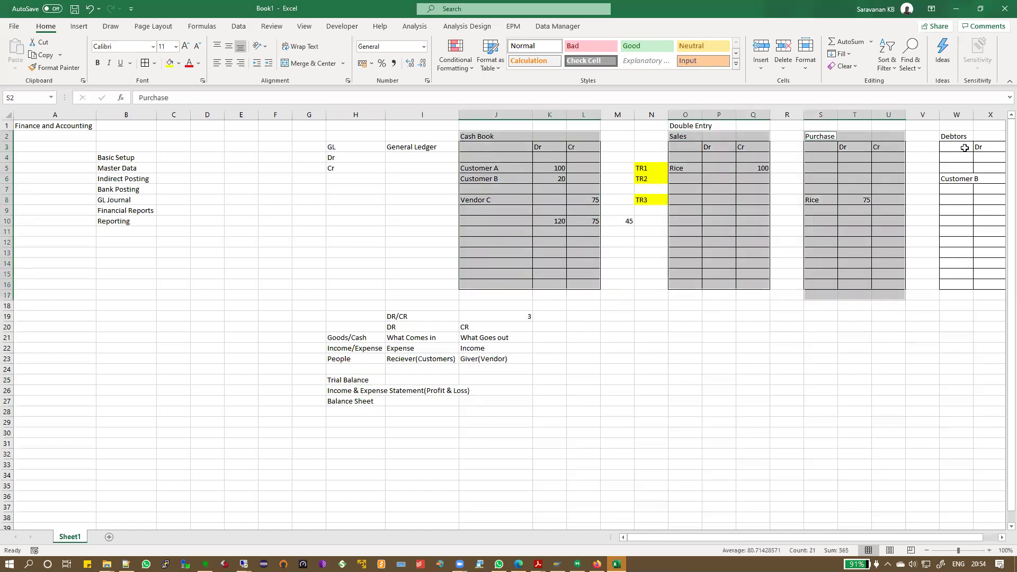
drag(954, 136, 1002, 287)
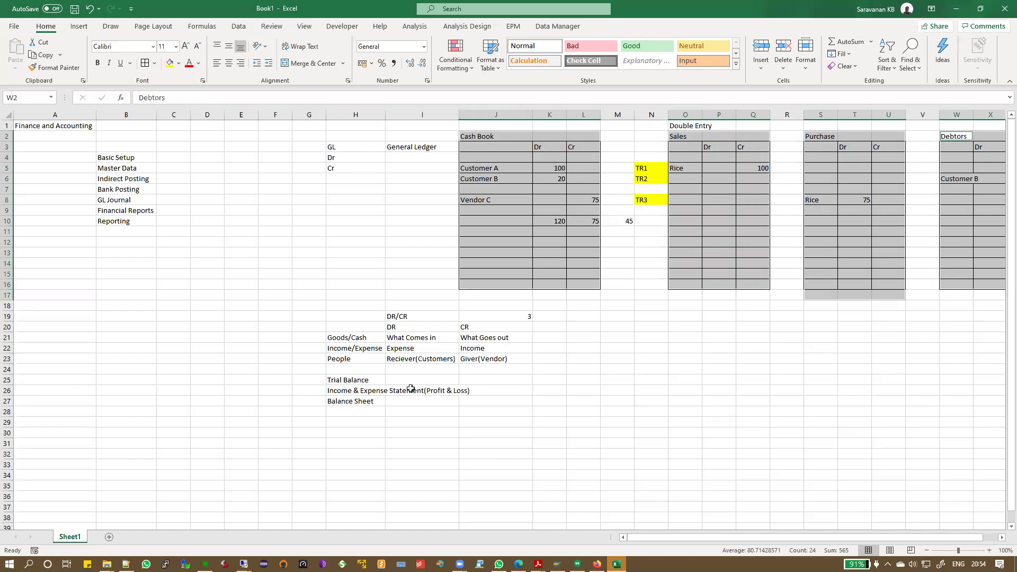
click(370, 391)
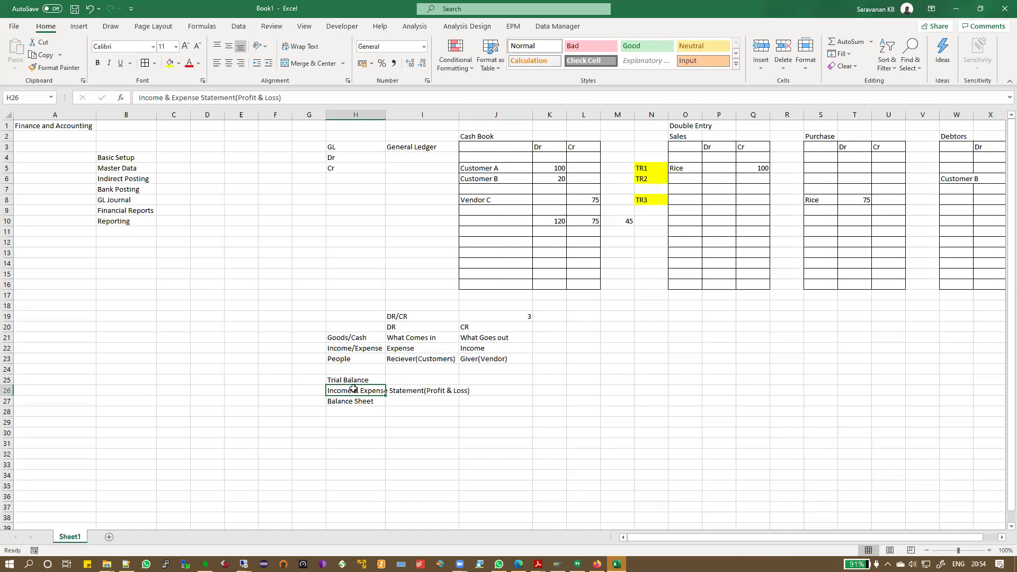
drag(684, 135, 894, 289)
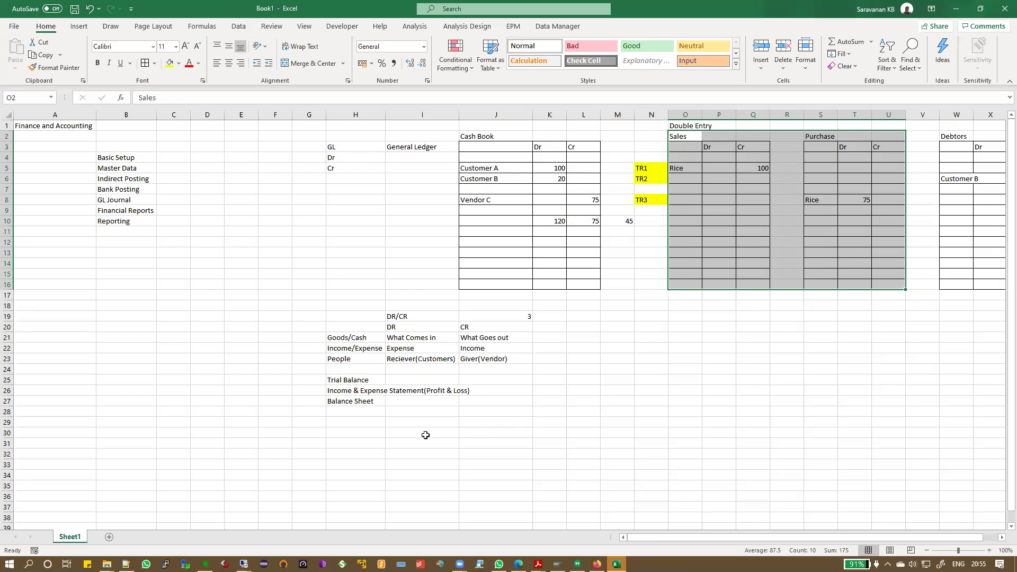
- Review the Balance Sheet and Income & Expense Statement(Profit & Loss) entries in the report list, ending on the Balance Sheet cell H27
drag(333, 404, 444, 404)
click(369, 403)
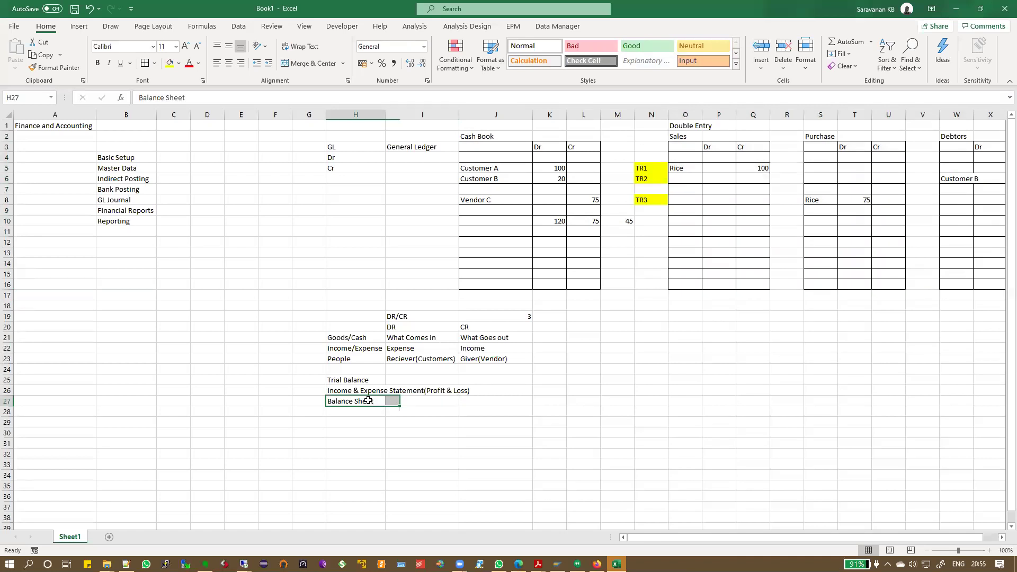
click(482, 391)
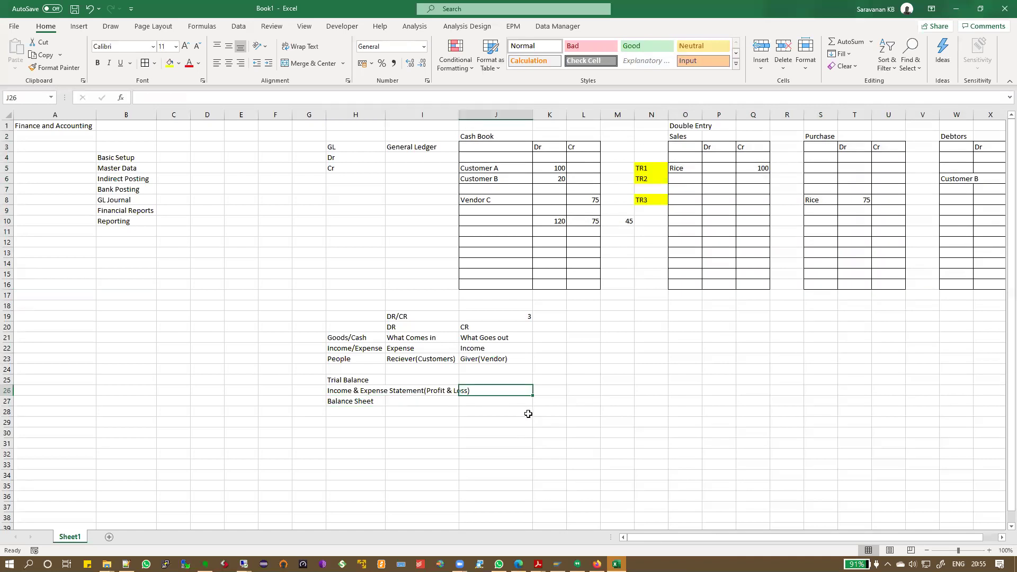
text(I)
key(Escape)
click(365, 404)
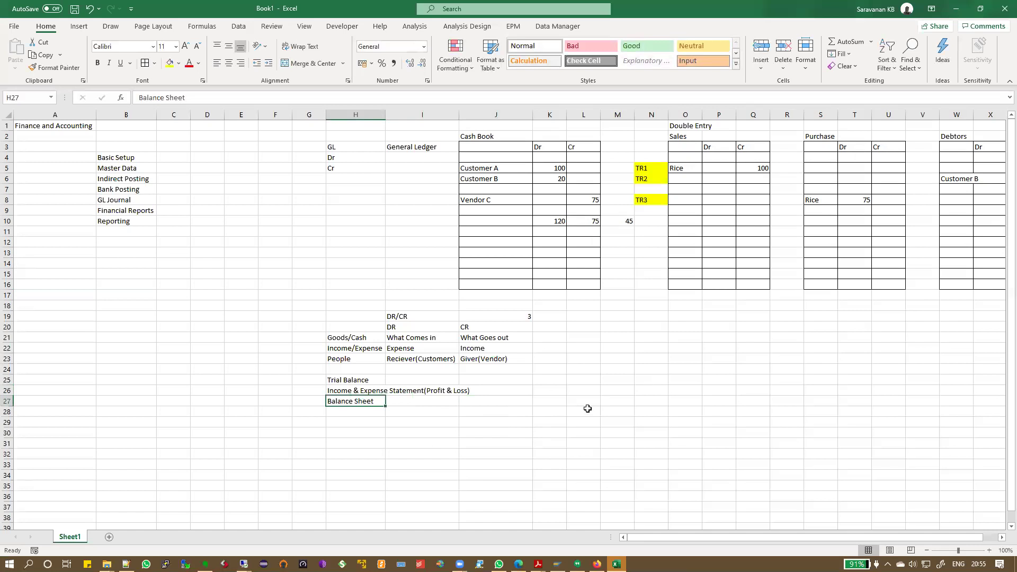
- Review the Basic Setup topic, and select in turn the ledger area, the debit and credit rules, and the report list H25:I27
click(126, 158)
click(554, 387)
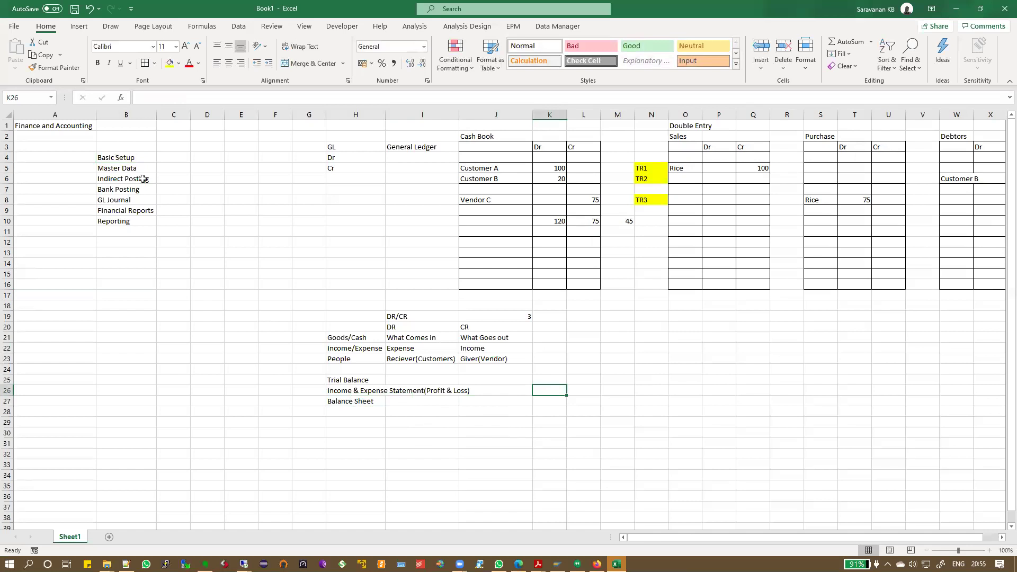
click(124, 155)
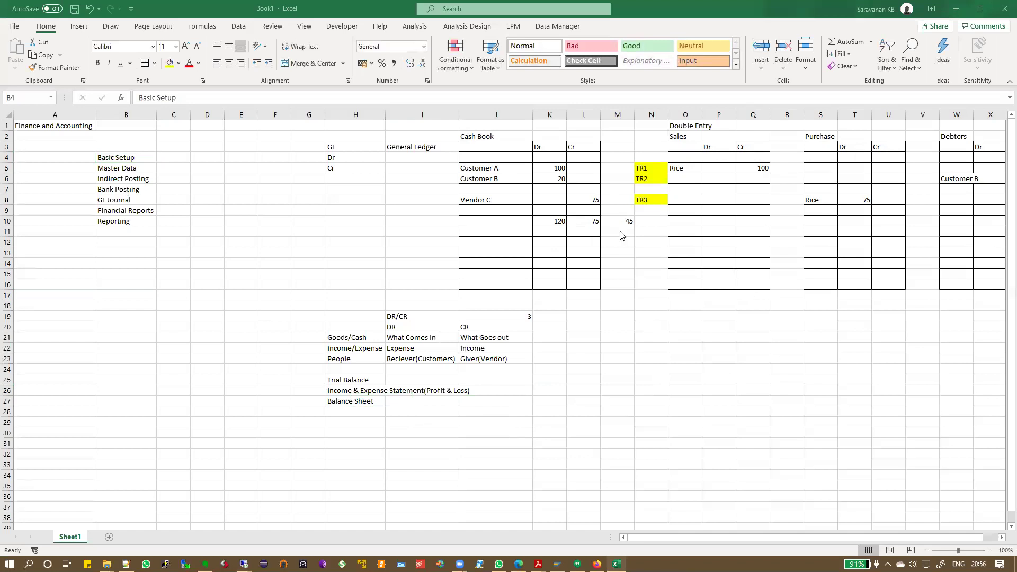
drag(351, 147, 966, 286)
drag(345, 316, 520, 362)
drag(350, 380, 439, 402)
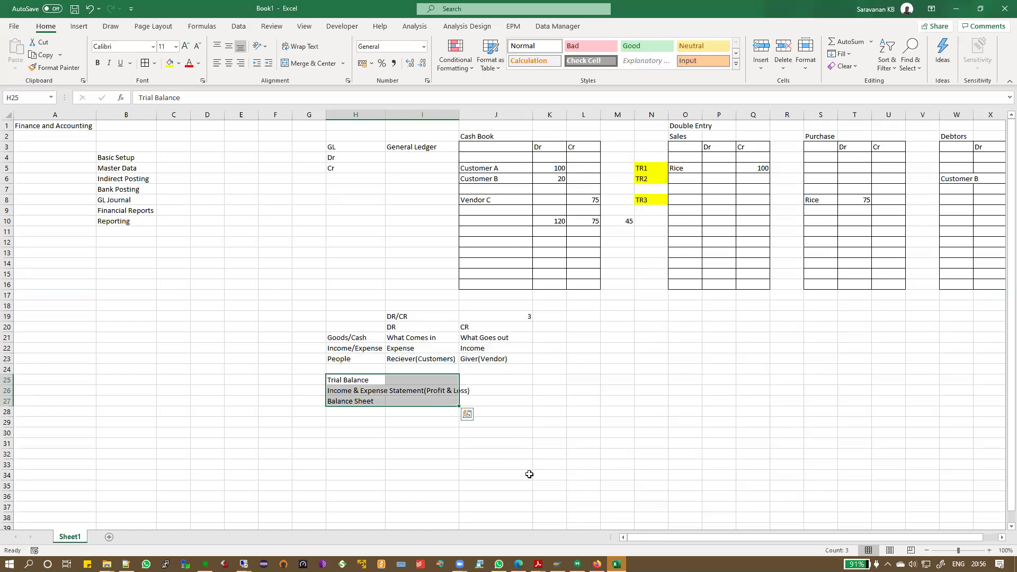
- Switch to Chrome and open the Konnect ERP demo site at erpdemo.konnect-analytics.com
key(super)
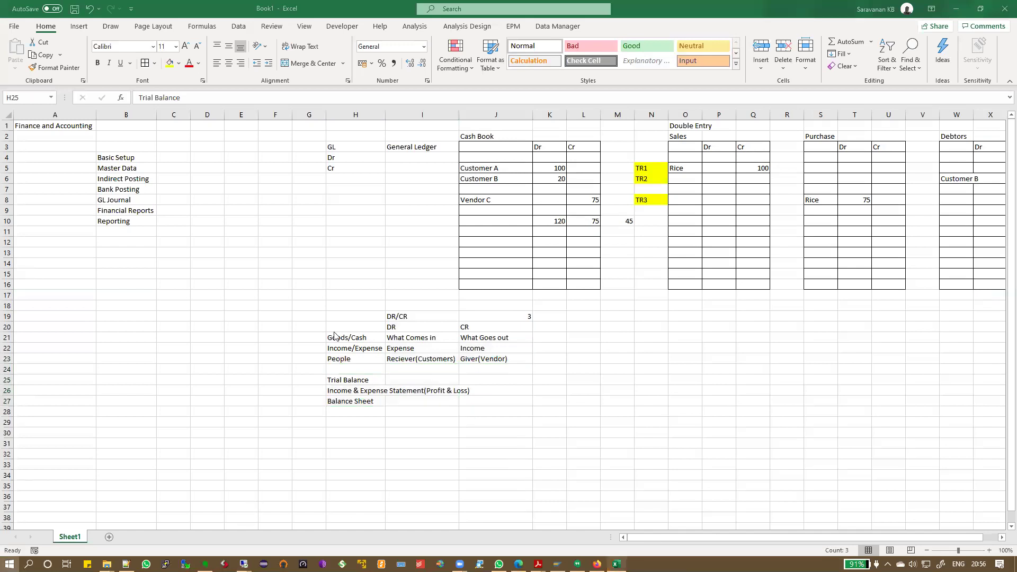
click(429, 442)
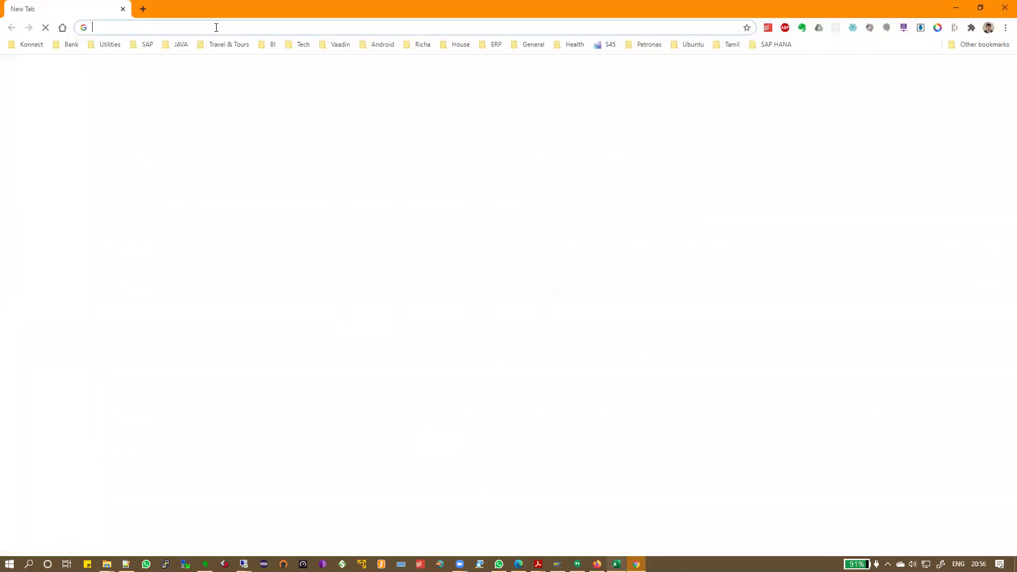
text(erpde)
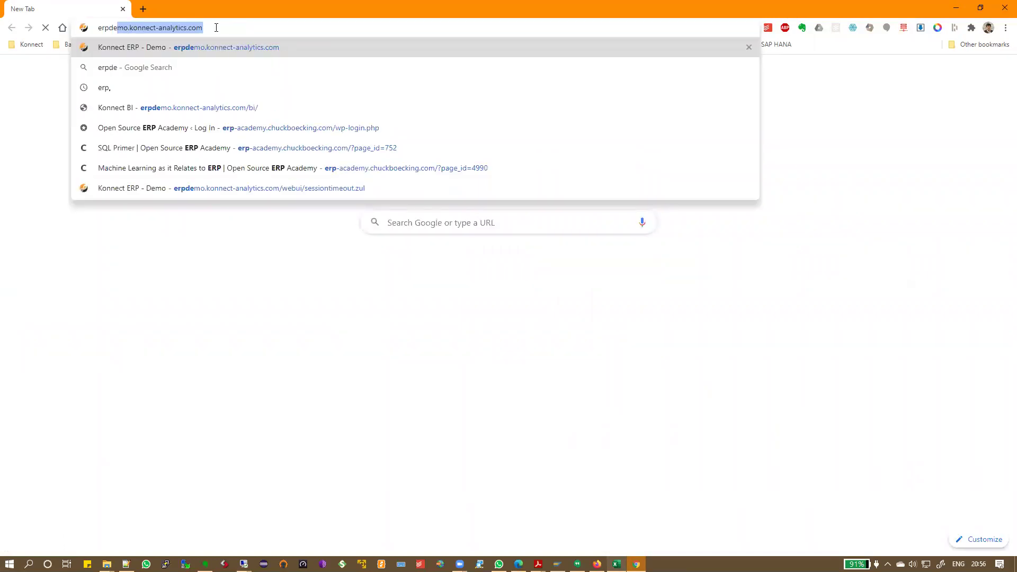
key(Return)
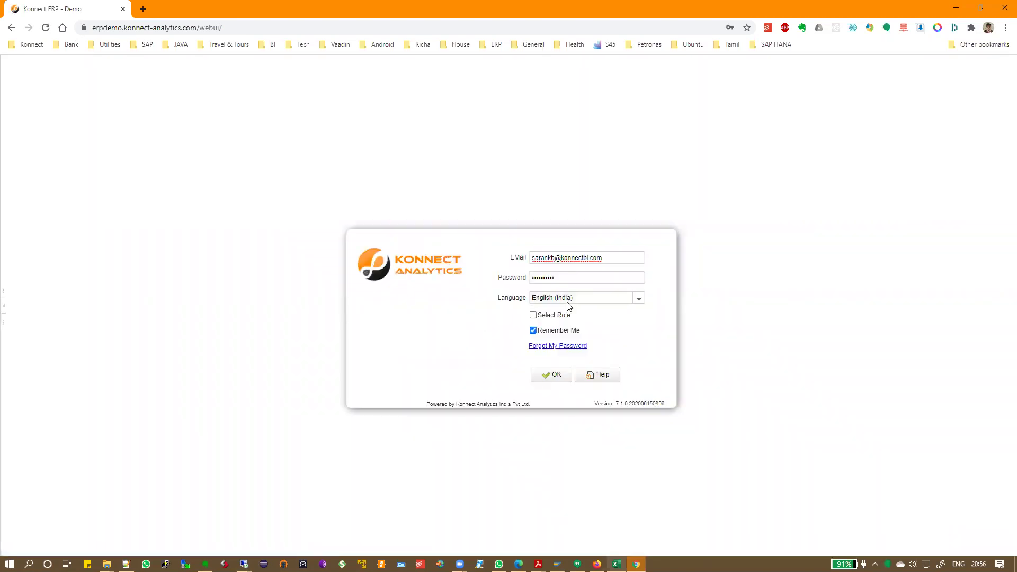
- Log in with Select Role enabled, accepting client Konnect Training, role Konnect Training Admin, org Manufacturing Discrete and Main Warehouse
click(553, 317)
click(551, 376)
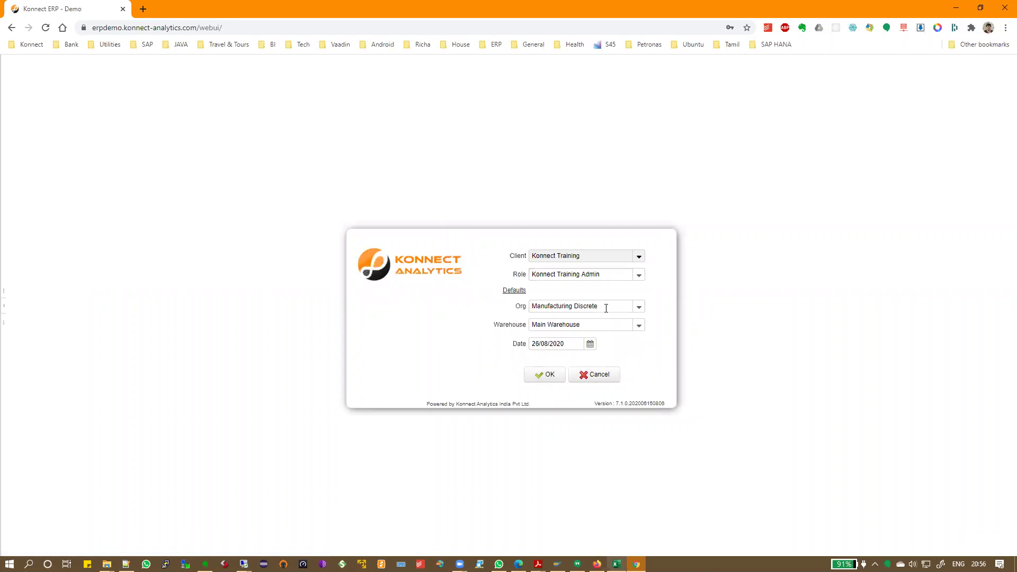
click(548, 375)
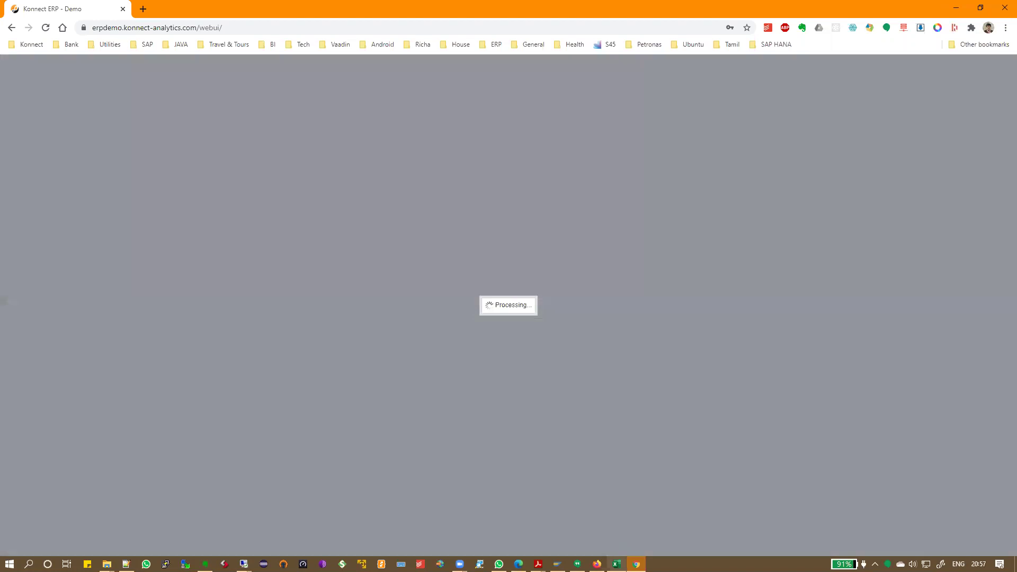
- Switch to Excel and review the Cash Book, Sales and Purchase ledgers, and the report list H25:I27
click(616, 564)
drag(471, 136, 586, 277)
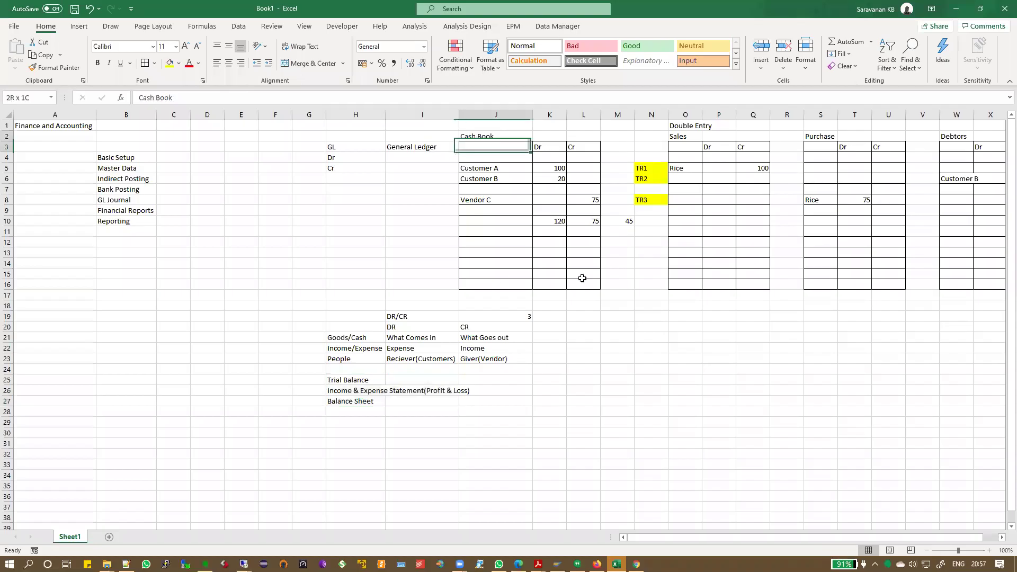
drag(685, 138, 689, 278)
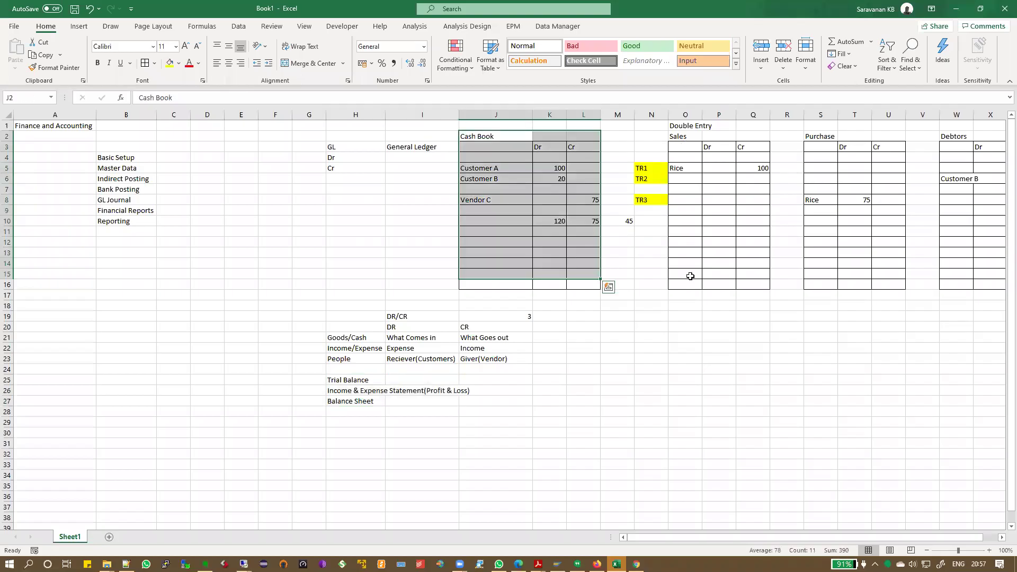
click(821, 147)
drag(348, 381, 456, 401)
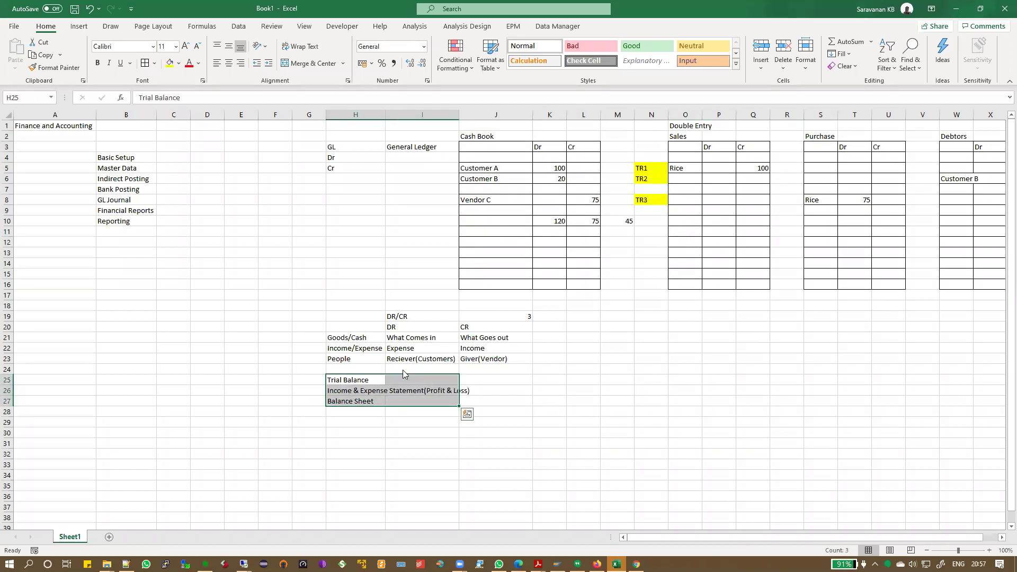
- Switch back to the Konnect ERP demo in Chrome, search for "client" and open the Client window
key(alt+Tab)
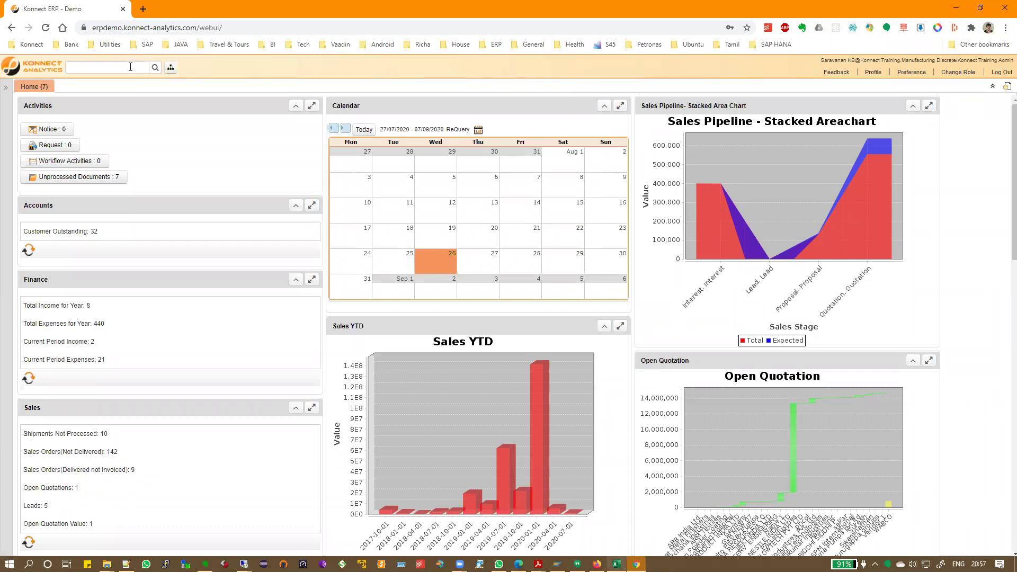
click(130, 67)
text(client)
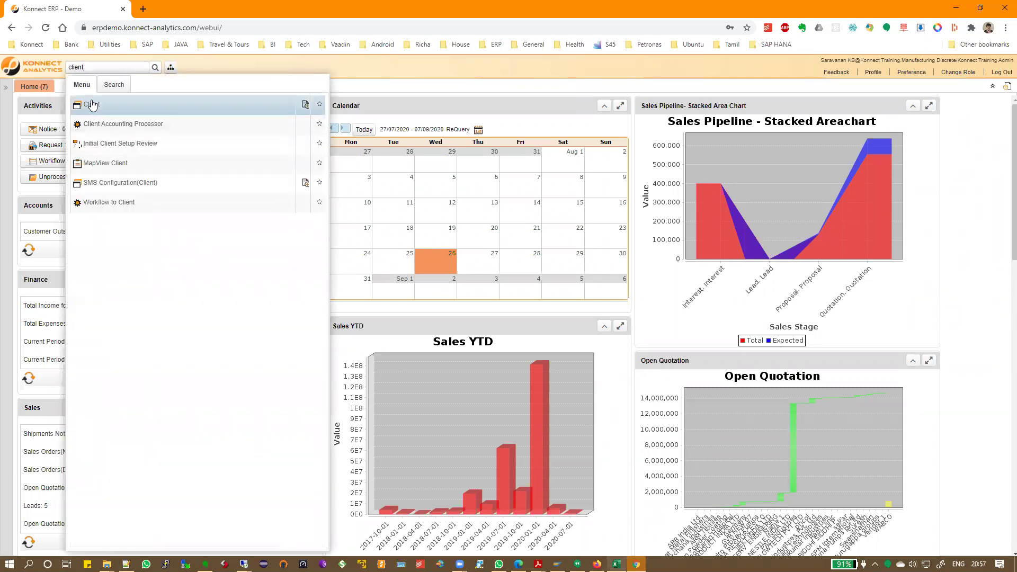
click(92, 105)
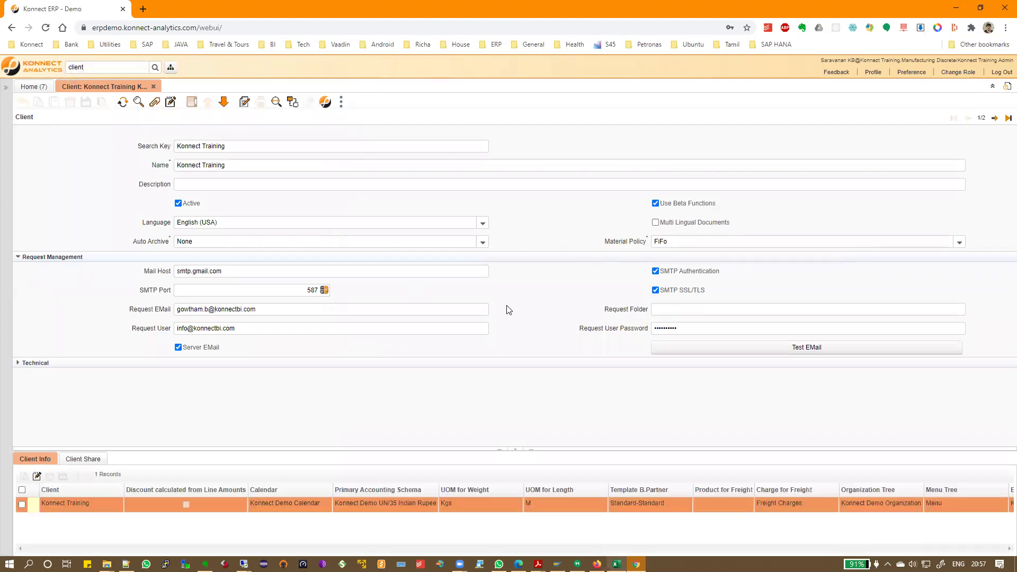
- Open the Client Info record of Konnect Training and highlight its Primary Accounting Schema value
click(38, 459)
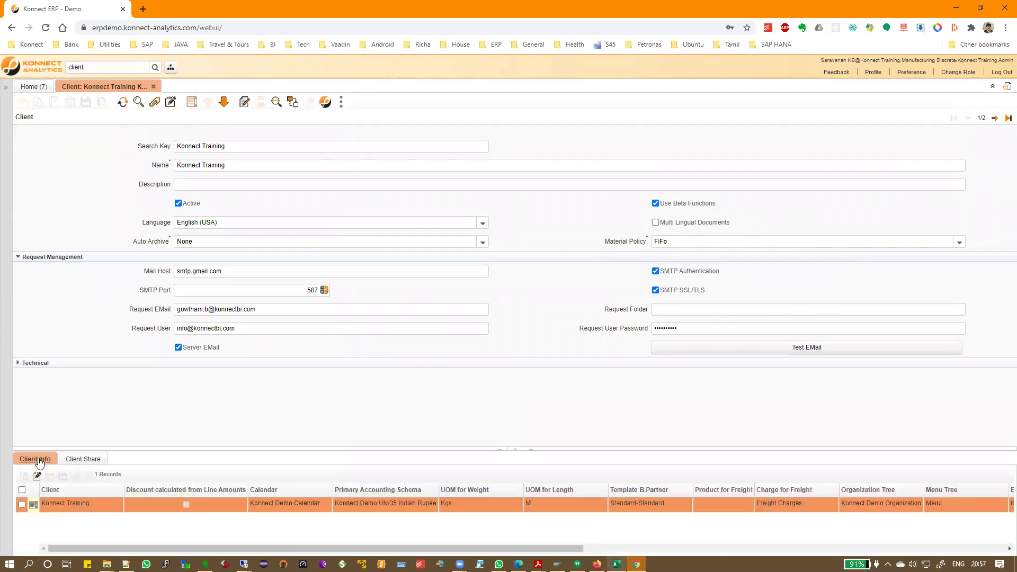
click(20, 364)
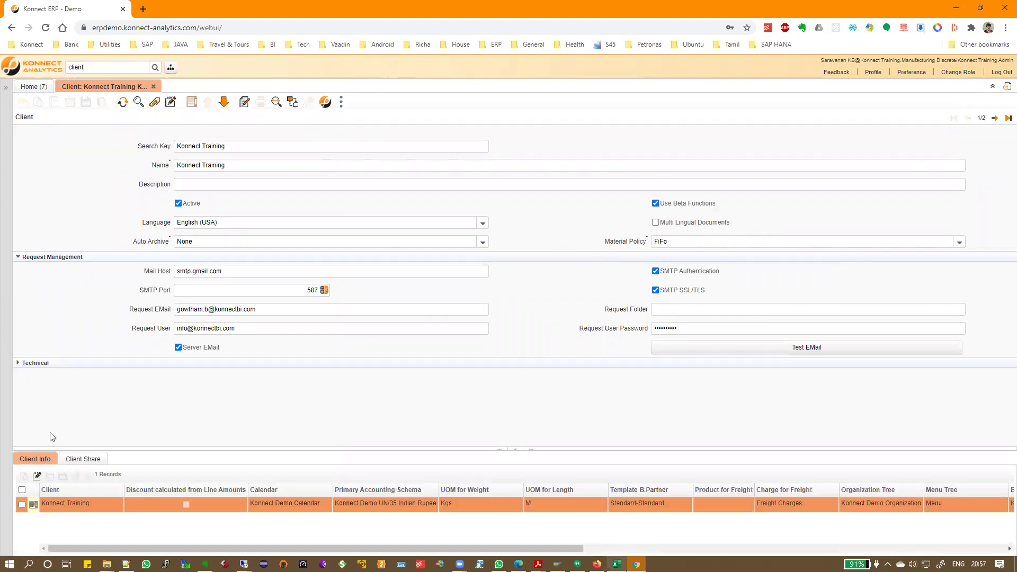
click(43, 460)
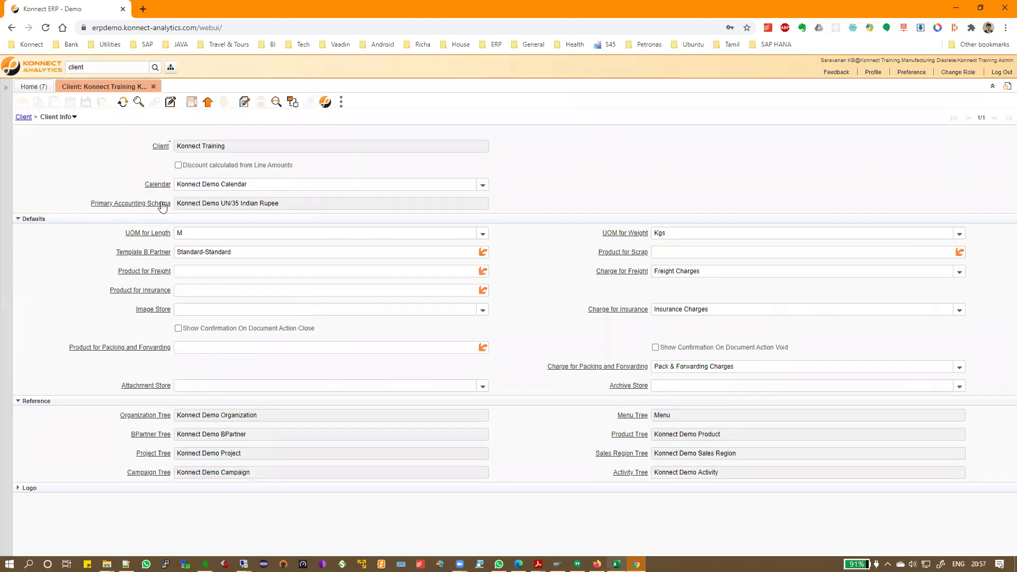
triple_click(247, 204)
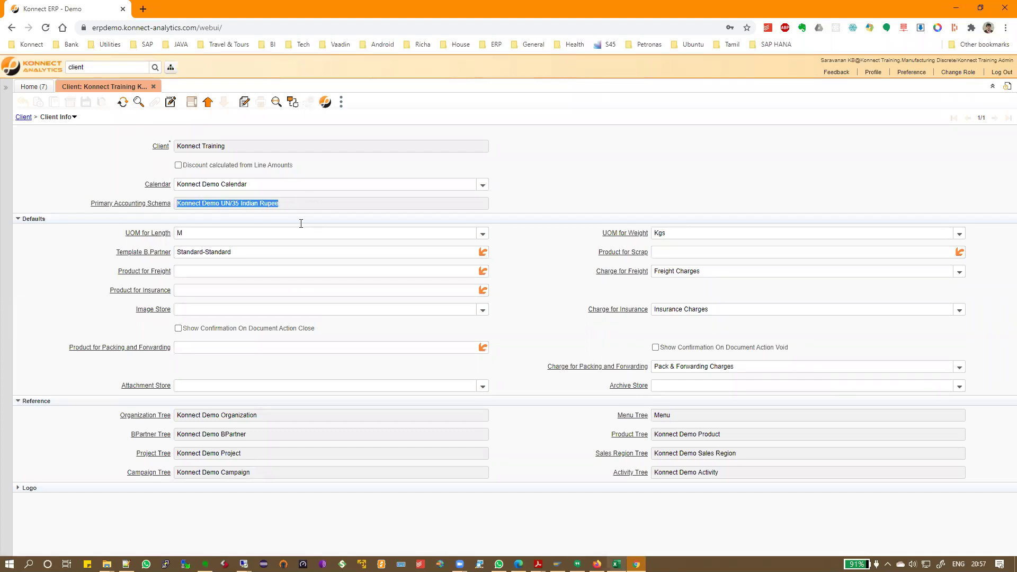
- Switch to Excel, select the ledgers, rules and reports in H1:X31 for reference, and return to the ERP demo in Chrome
key(alt+Tab)
drag(371, 126, 858, 444)
scroll(175, 212, left, 2)
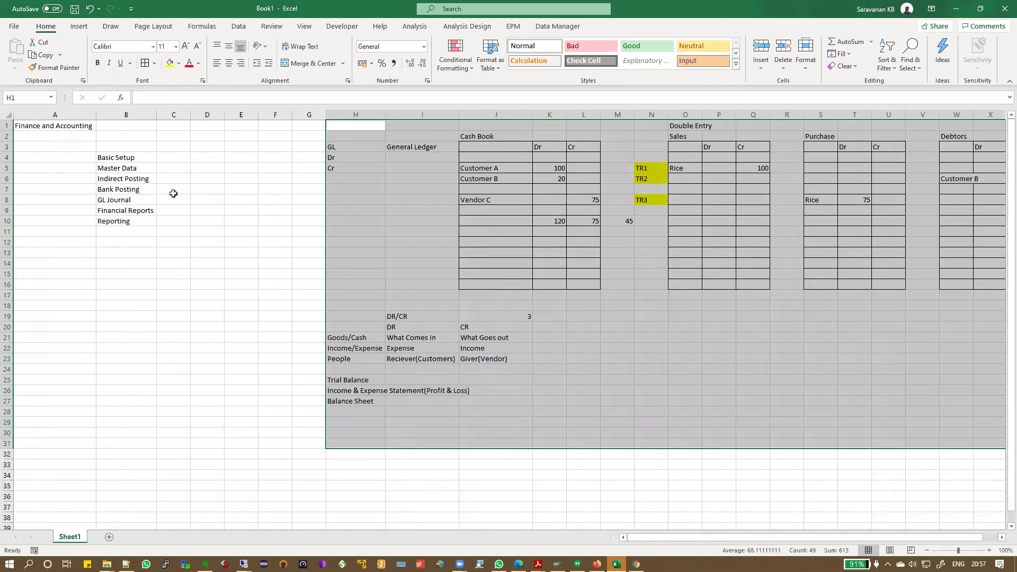
click(488, 325)
key(alt+Tab)
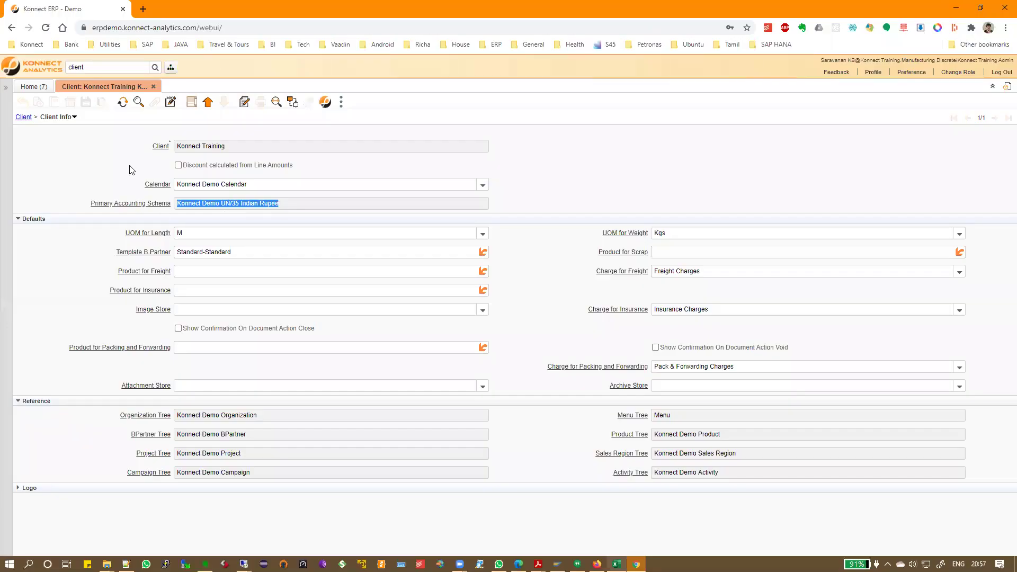
- Open the client's primary accounting schema, review the GAAP choices and keep Custom Accounting Rules
click(111, 205)
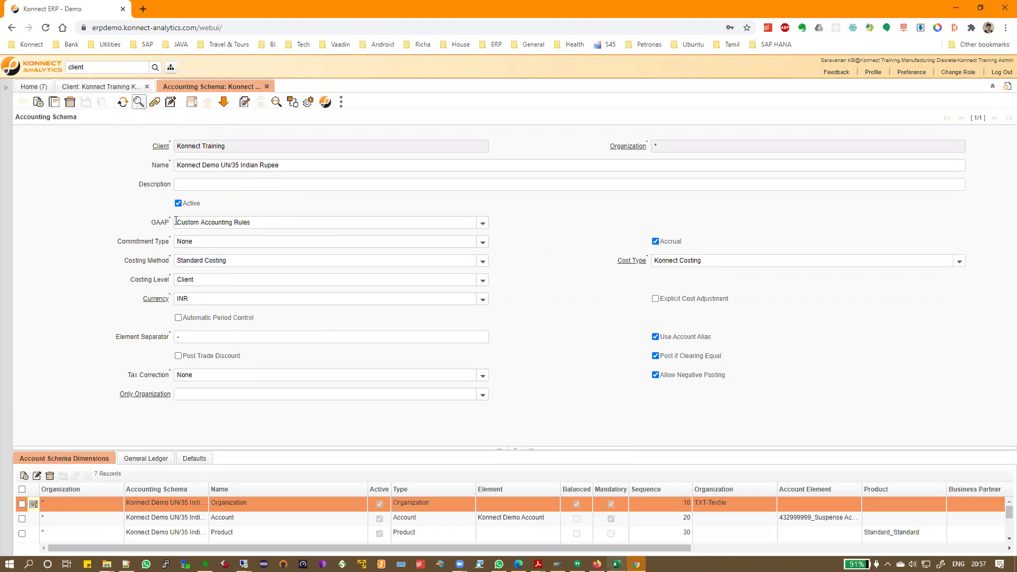
click(483, 223)
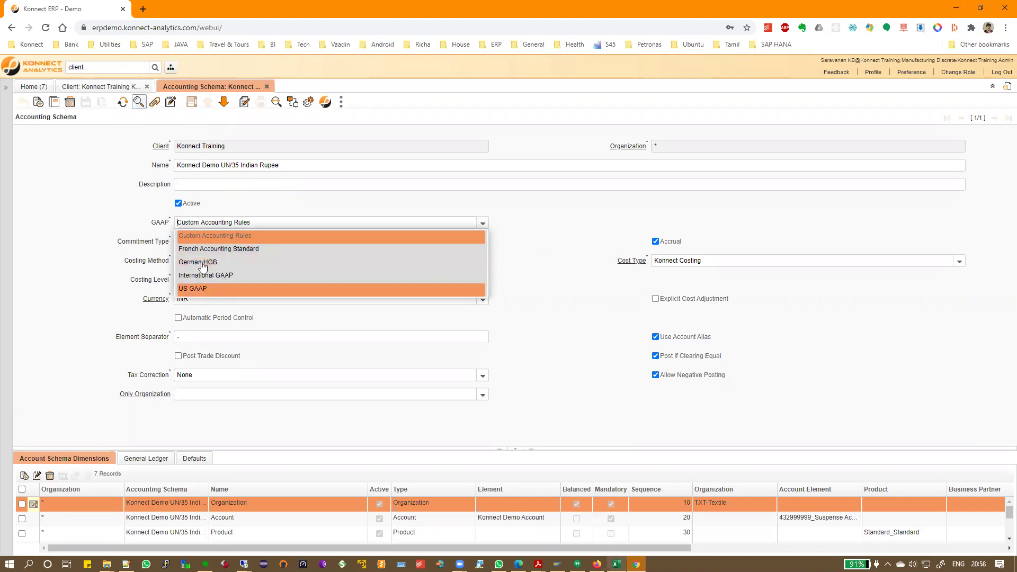
click(229, 235)
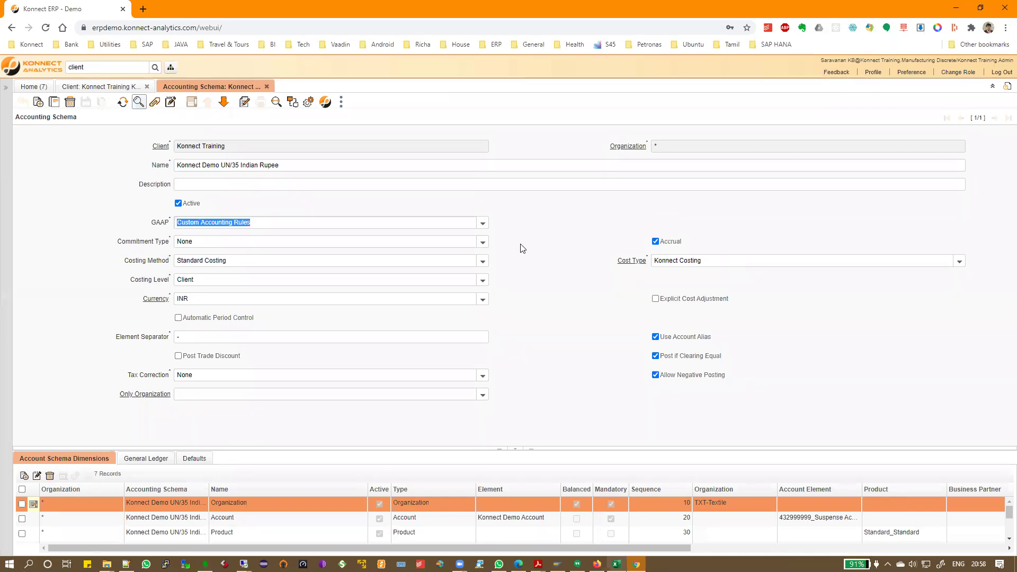
- Highlight the schema's Costing Method label, glance at the Excel ledgers for comparison, and highlight the schema's Currency value
mouse_move(125, 259)
mouse_down()
mouse_move(169, 260)
mouse_move(145, 260)
mouse_up()
click(125, 260)
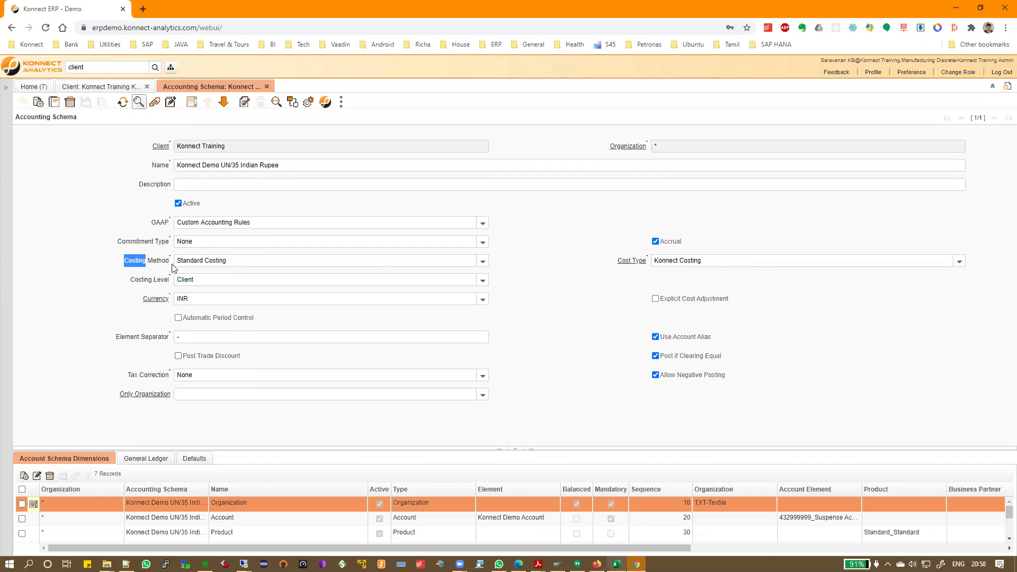
key(alt+Tab)
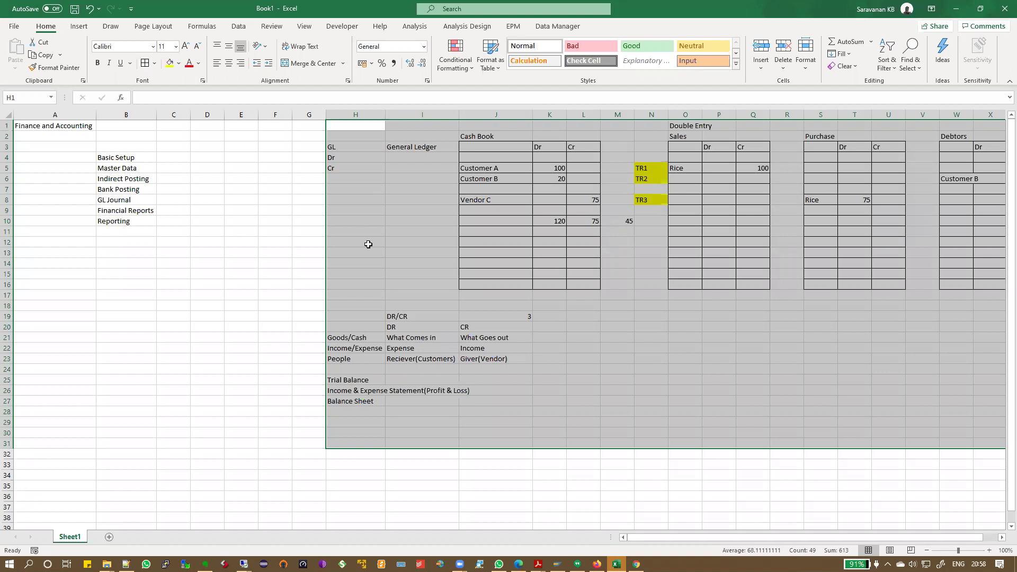
key(alt+Tab)
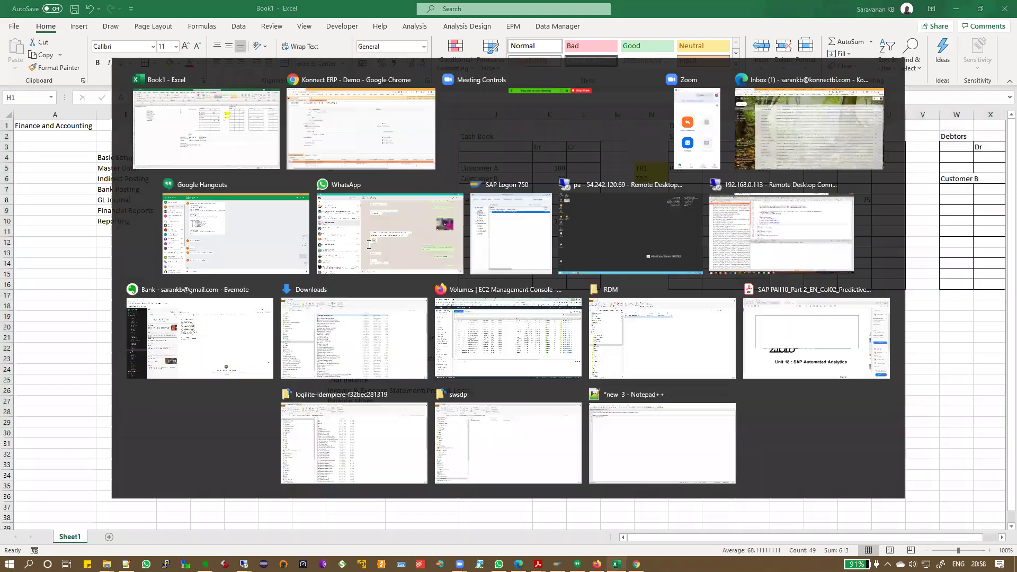
drag(126, 260, 187, 267)
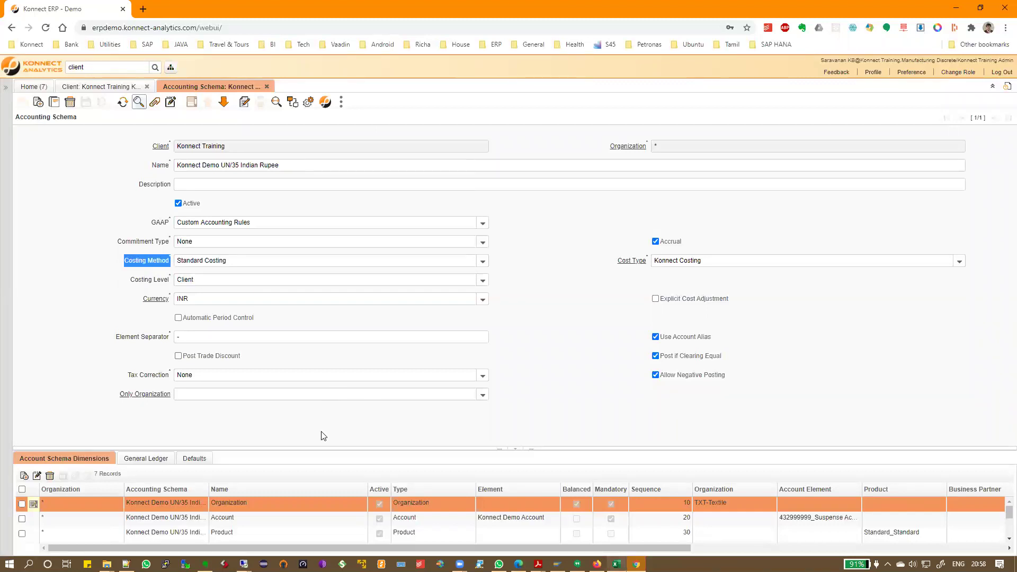
double_click(178, 298)
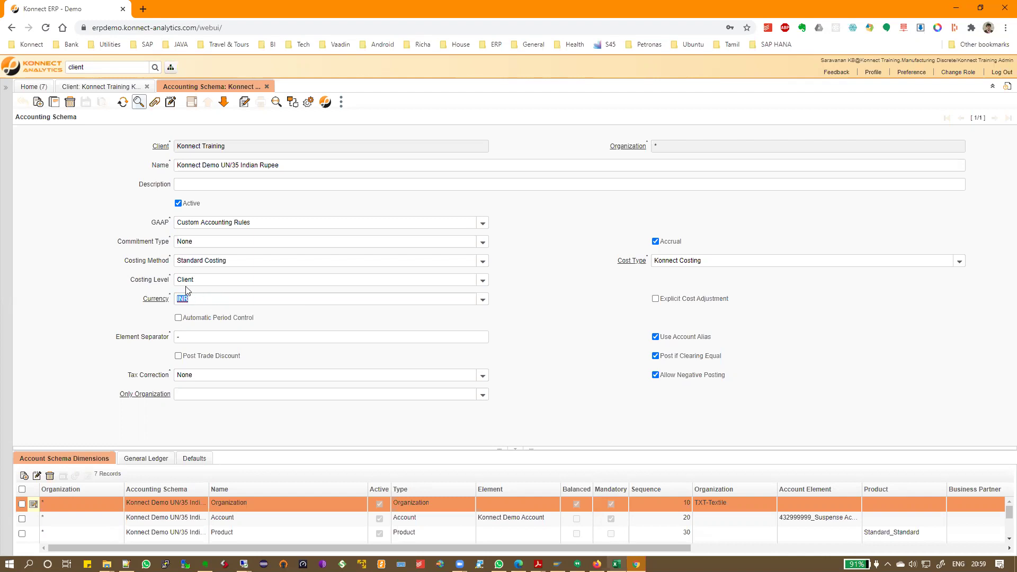
- Enlarge the Account Schema Dimensions list to examine its rows, and switch to Excel to view the complete Debtors ledger
drag(328, 448, 304, 298)
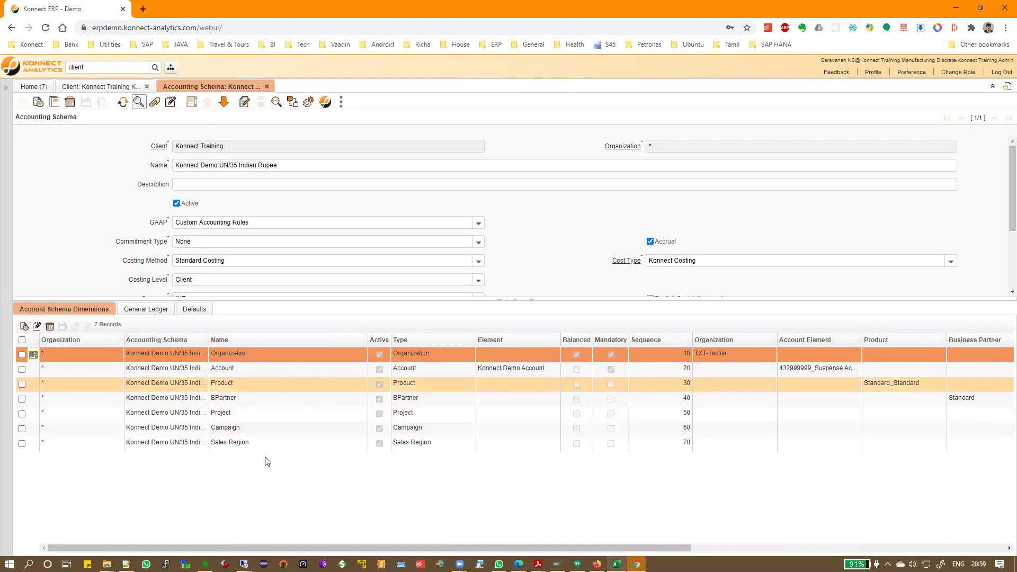
key(alt+Tab)
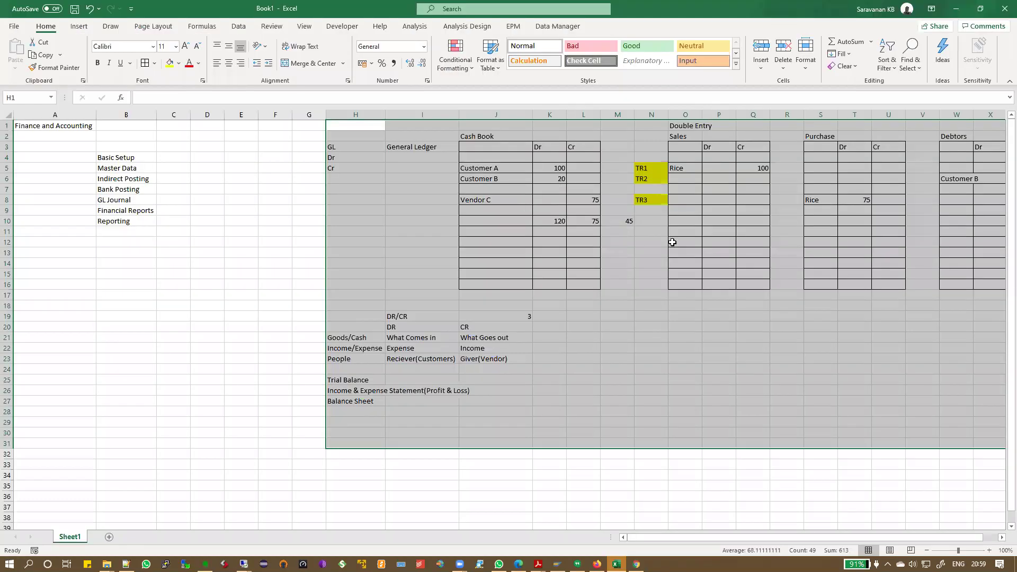
drag(797, 538, 832, 537)
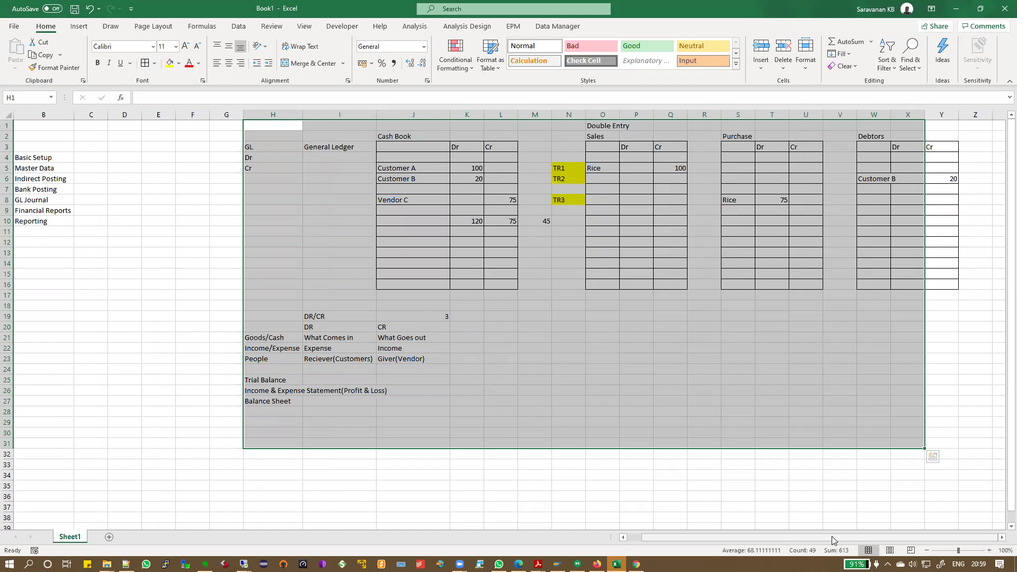
- Highlight the Rice entry in the Sales ledger and the ledger's first column from its title down
click(598, 243)
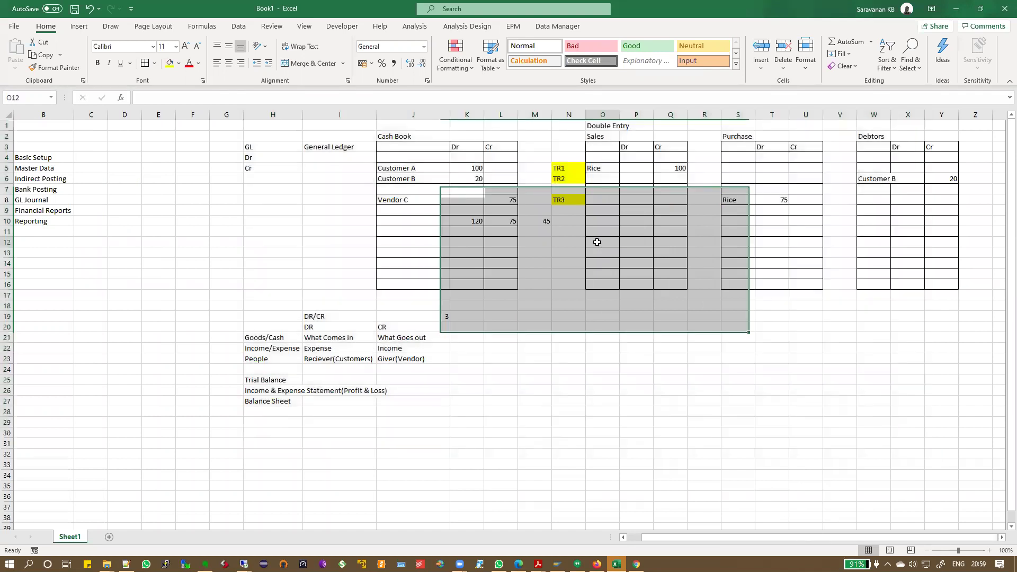
drag(604, 168, 672, 167)
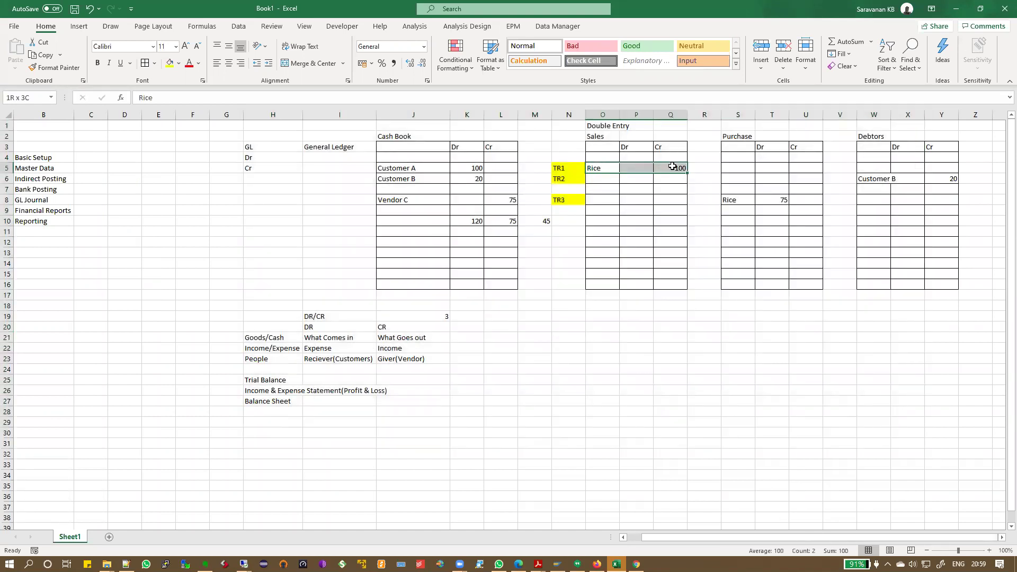
drag(599, 179, 599, 179)
click(599, 179)
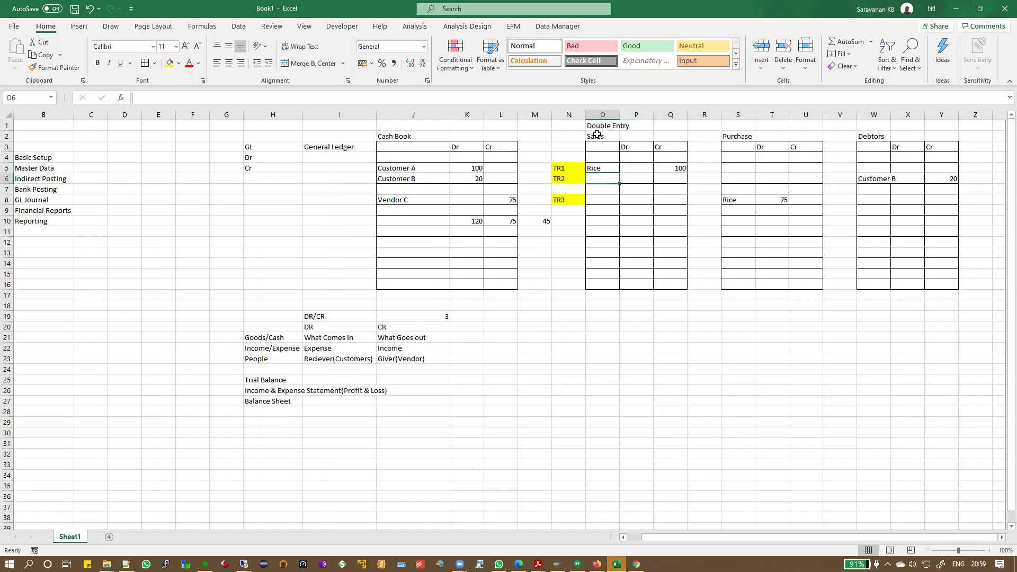
drag(597, 134, 602, 253)
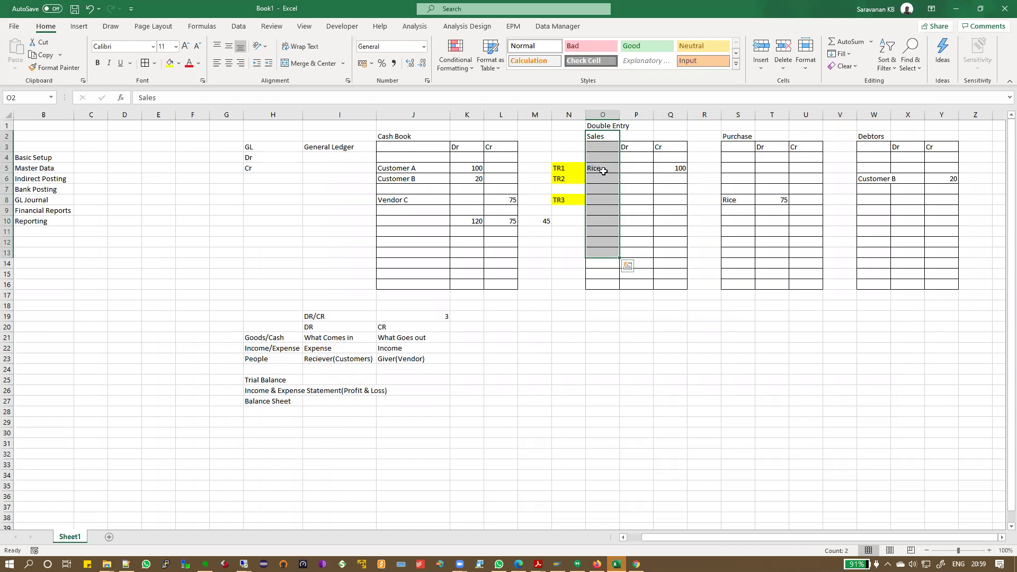
drag(602, 168, 601, 243)
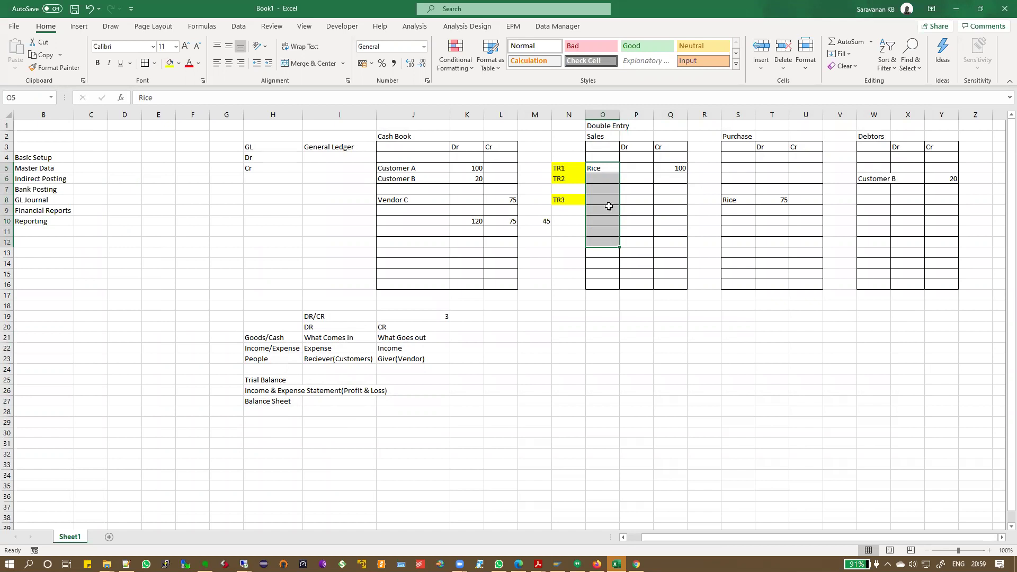
- Select the four ledger titles Cash Book, Sales, Purchase and Debtors together
click(402, 136)
ctrl+click(597, 137)
ctrl+click(738, 136)
ctrl+click(873, 137)
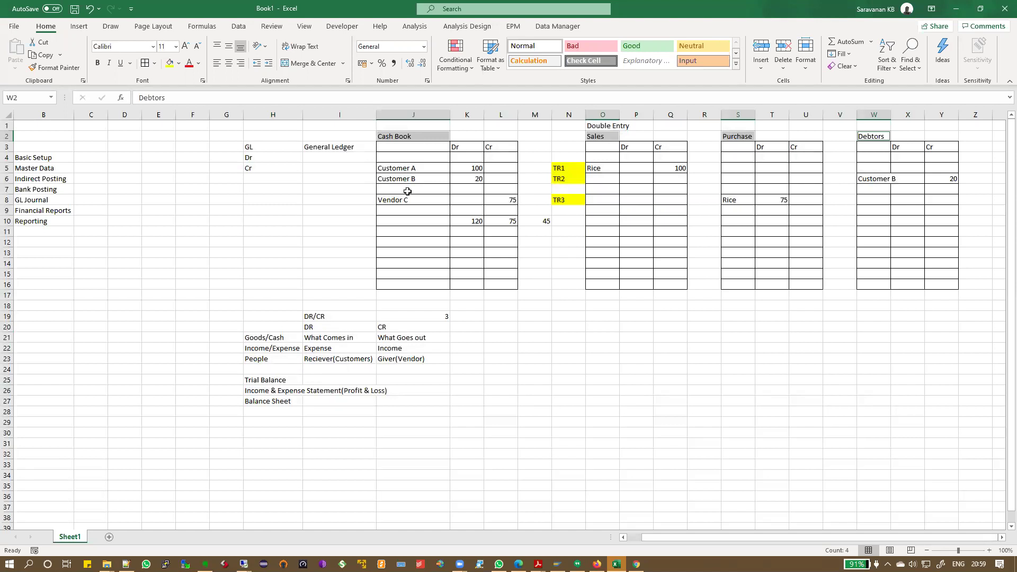
- Switch to the ERP demo in Chrome and go through the Account Schema Dimensions from Organization to Sales Region, finishing on the Account row
key(alt+Tab)
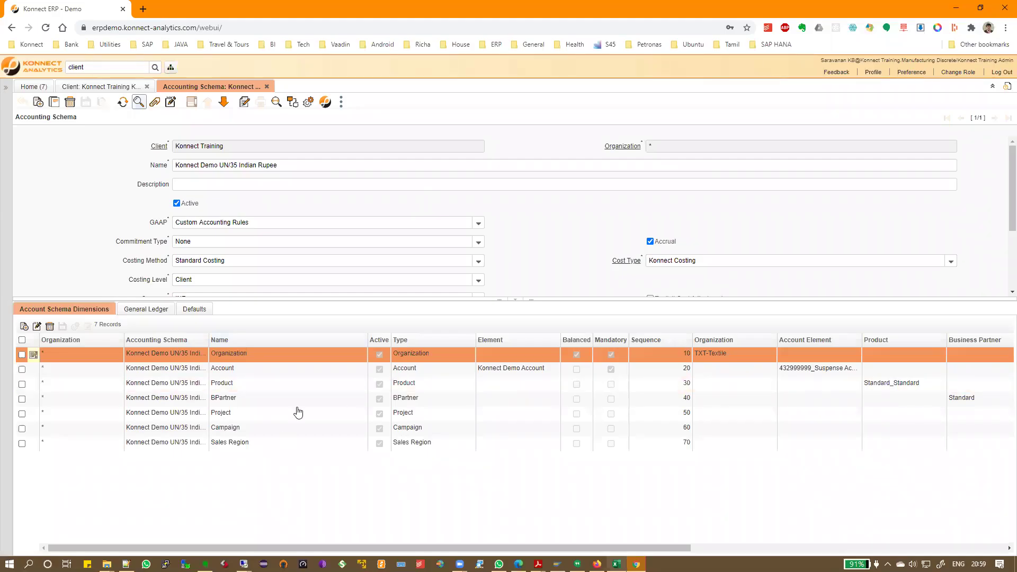
click(212, 371)
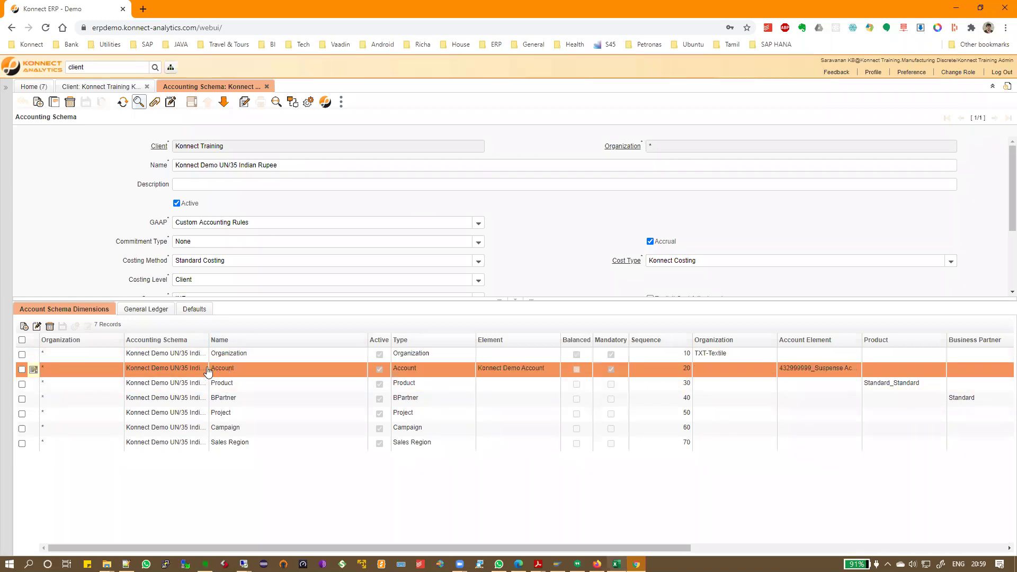
click(223, 358)
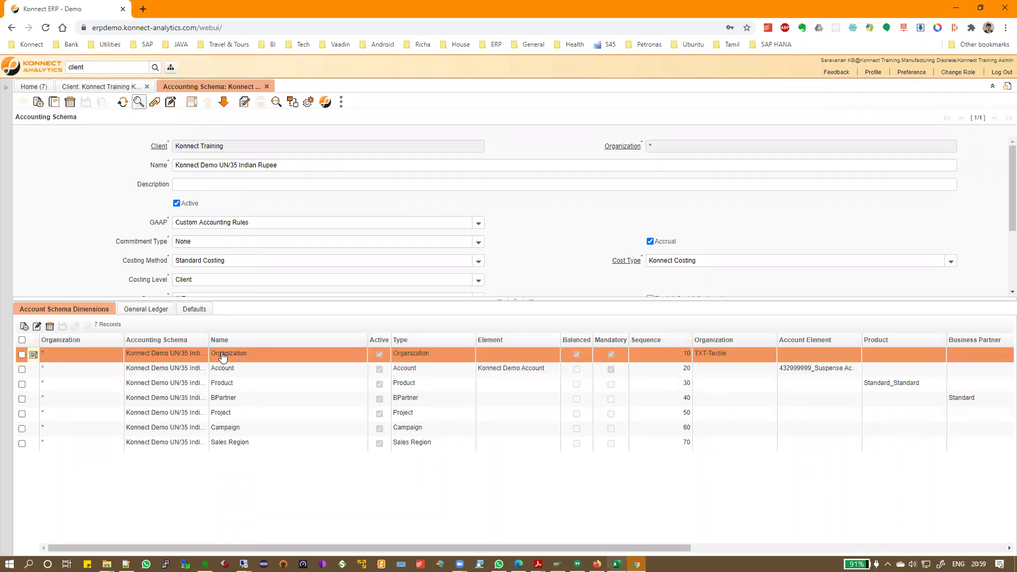
click(227, 386)
click(229, 403)
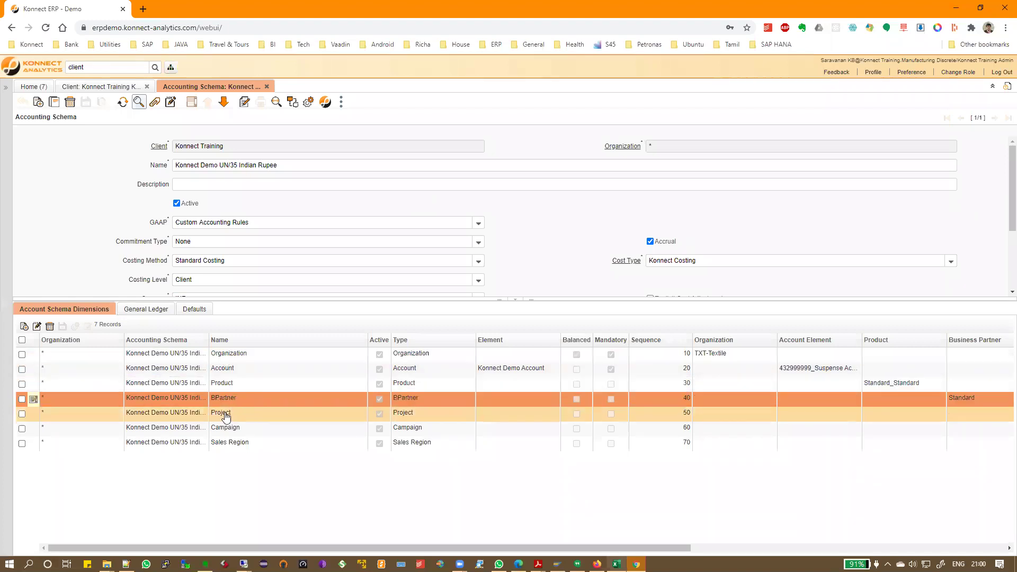
click(229, 416)
click(230, 433)
click(231, 444)
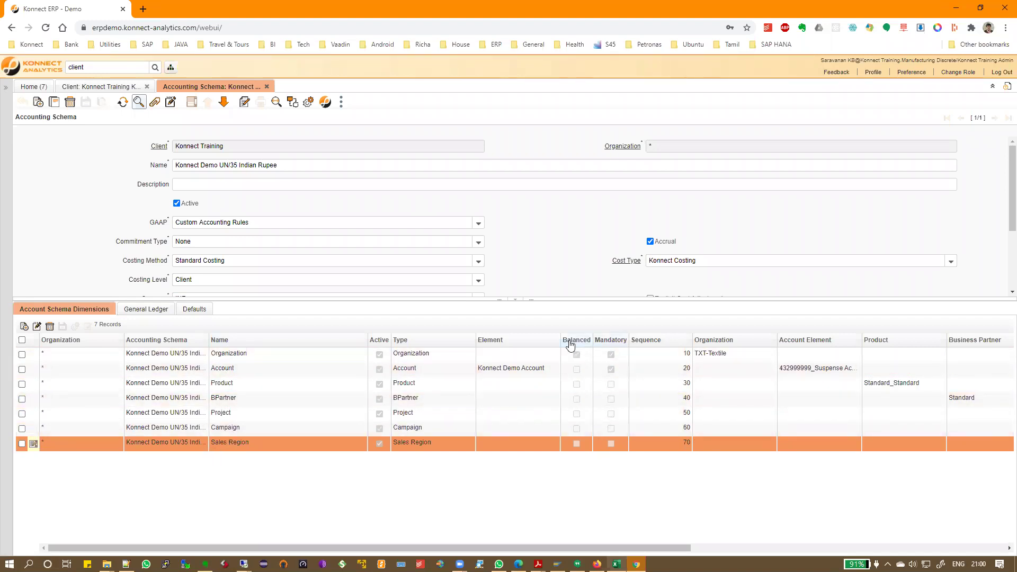
click(617, 375)
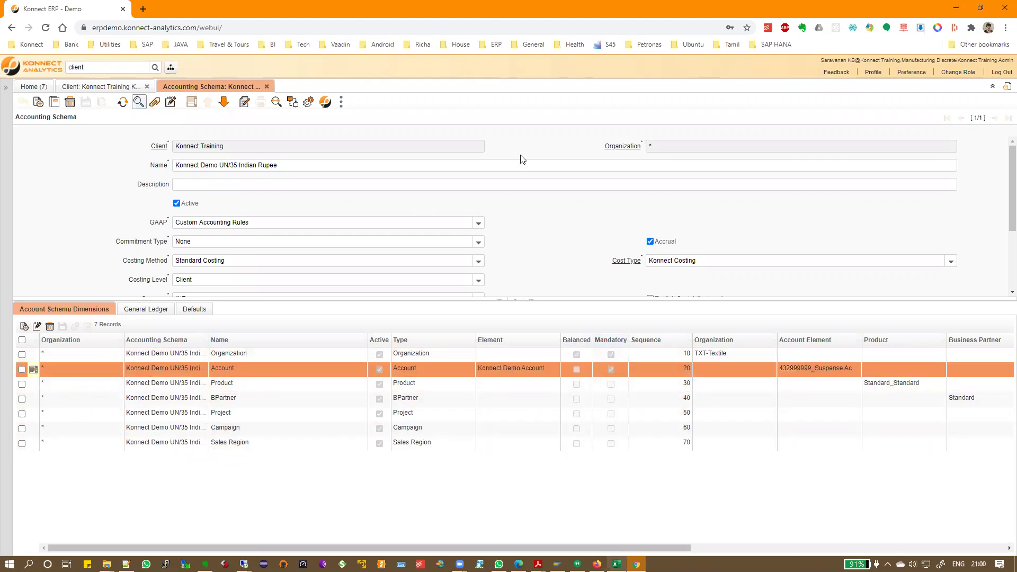
- Point out the Cash Book title in Excel, and return to the ERP demo to highlight the Organization and Product dimension names
key(alt+Tab)
click(398, 139)
key(alt+Tab)
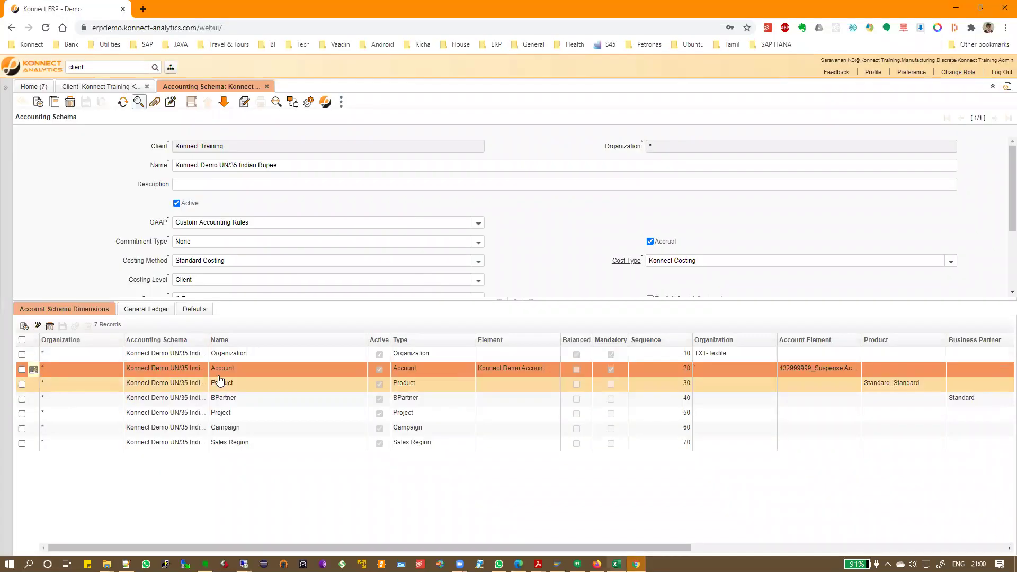
drag(211, 354, 253, 357)
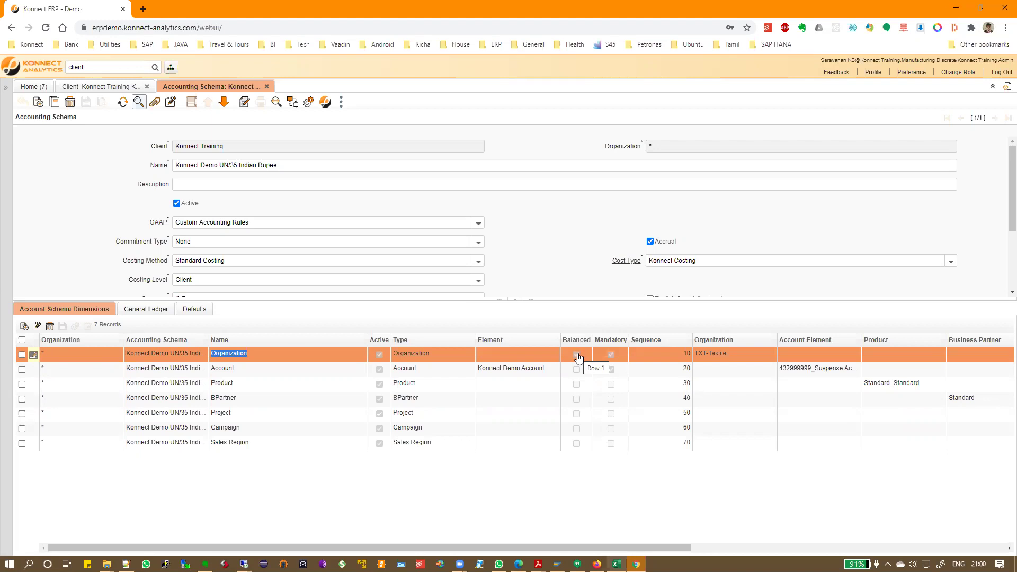
click(577, 355)
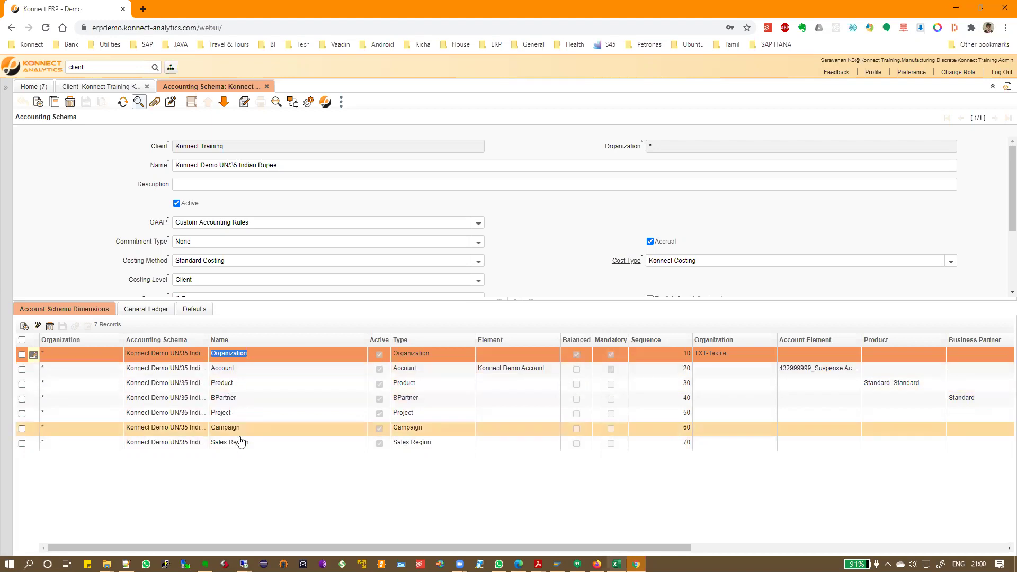
click(224, 385)
drag(224, 385, 236, 386)
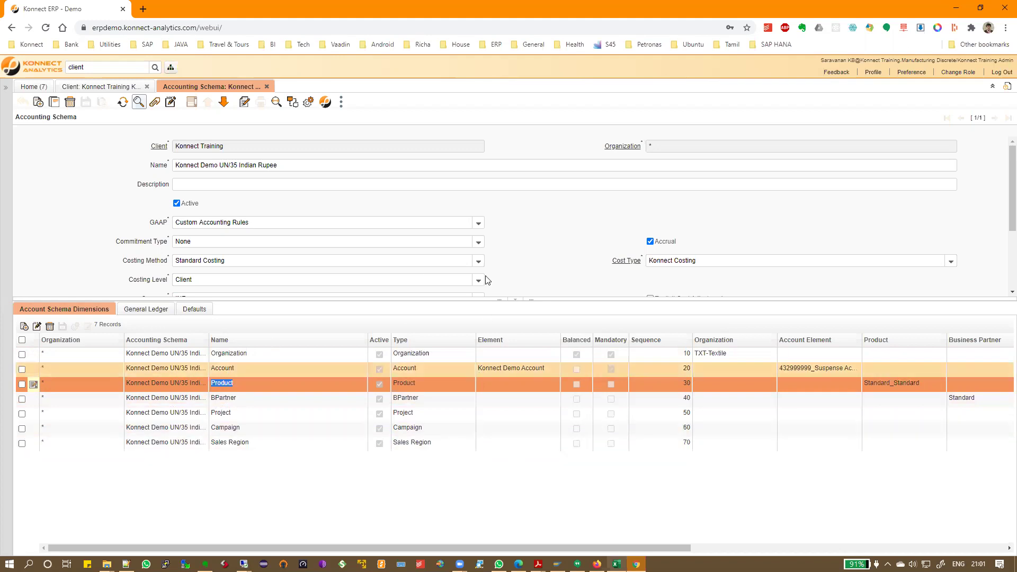
- Review the remaining accounting schema settings and open the schema's General Ledger record in detail
scroll(488, 279, down, 2)
scroll(488, 280, down, 1)
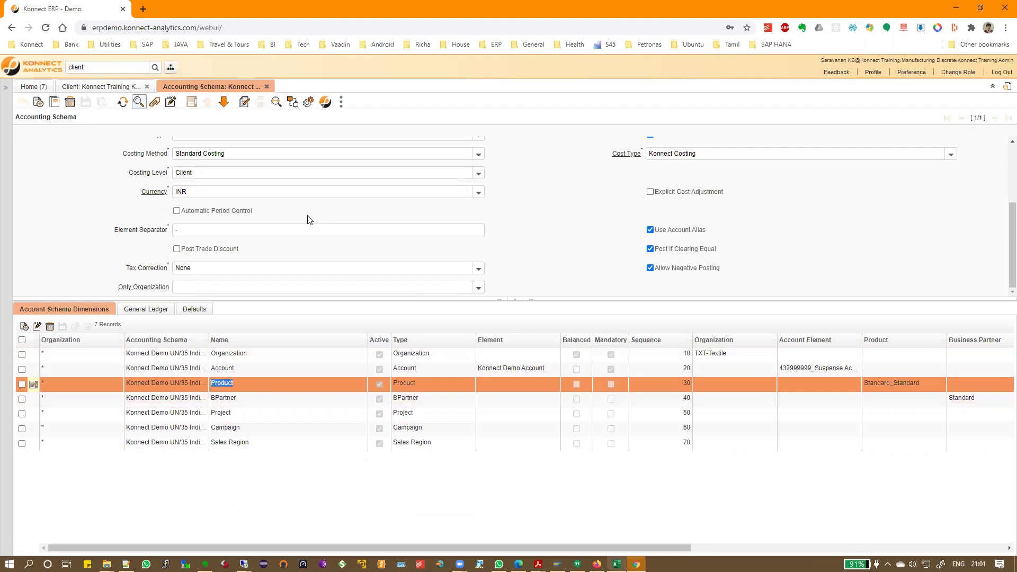
click(142, 311)
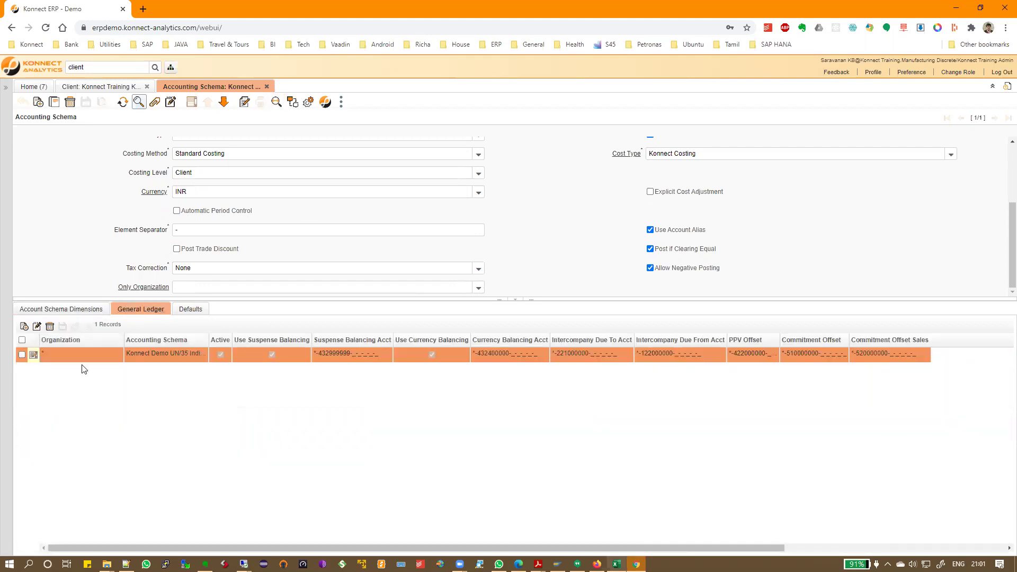
click(34, 356)
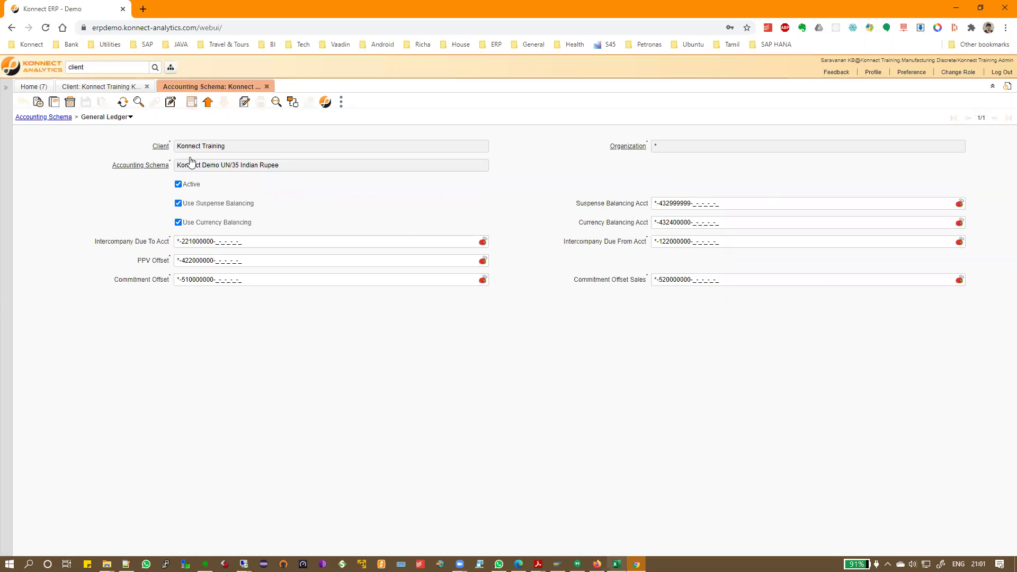
- Review the Business Partner Group and Product Category accounts in the schema's Defaults, collapse the open sections and return to the parent schema record
click(126, 118)
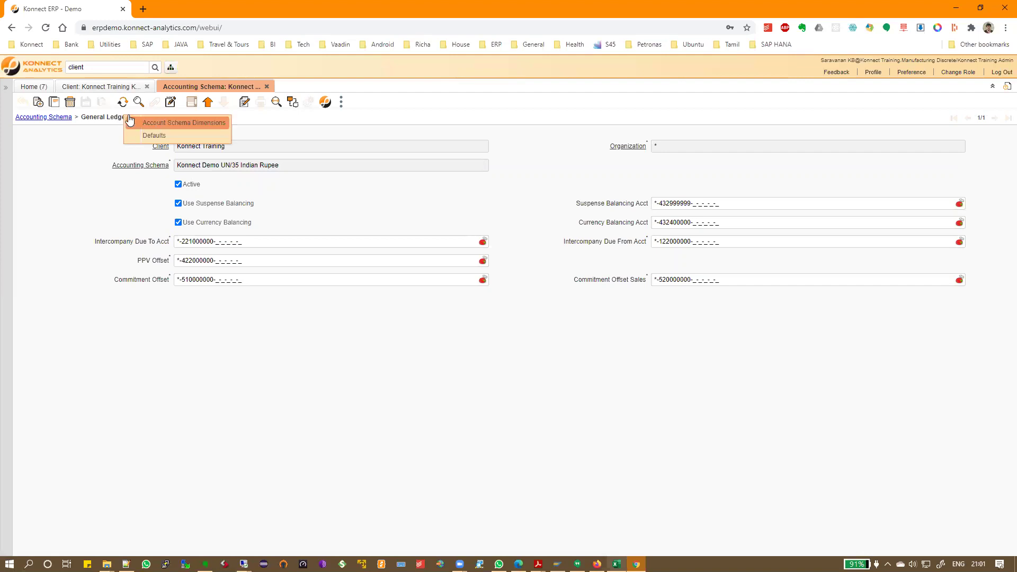
click(156, 136)
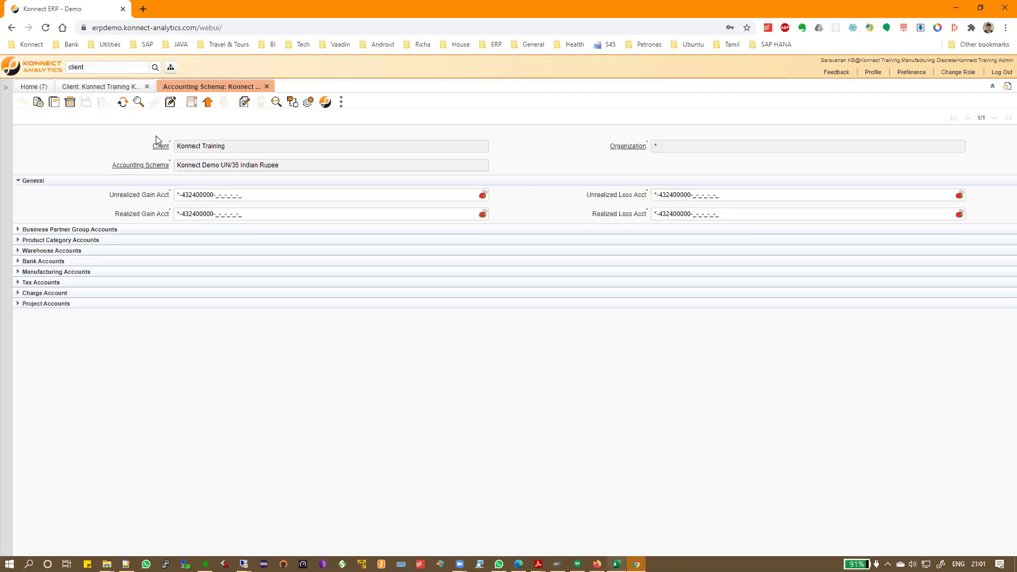
click(18, 231)
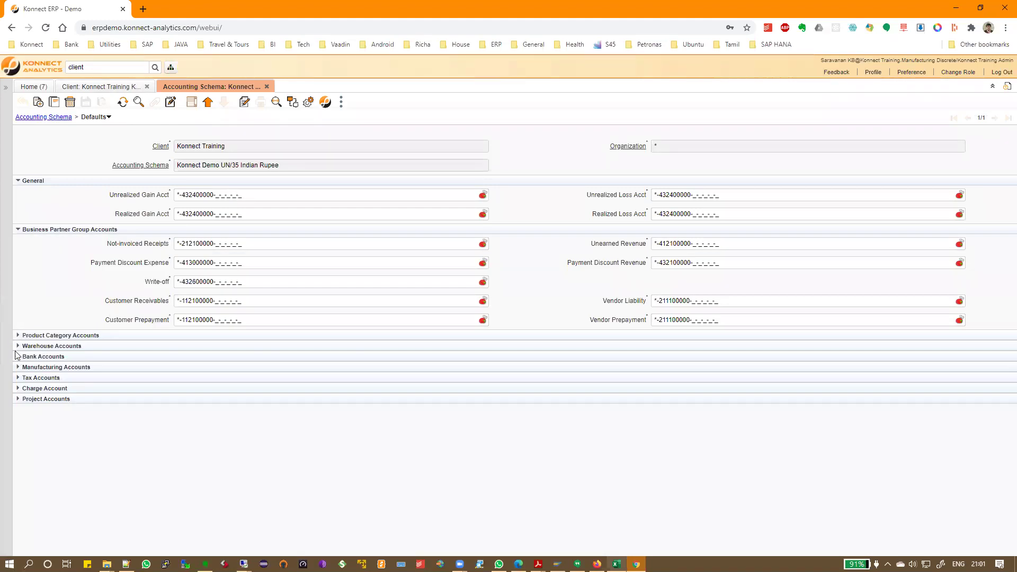
click(18, 335)
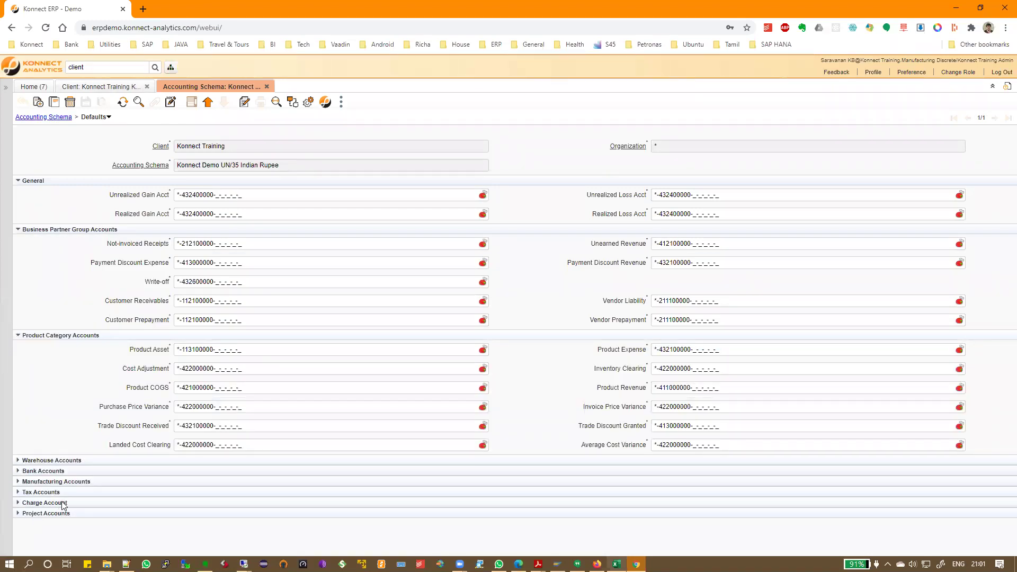
click(18, 229)
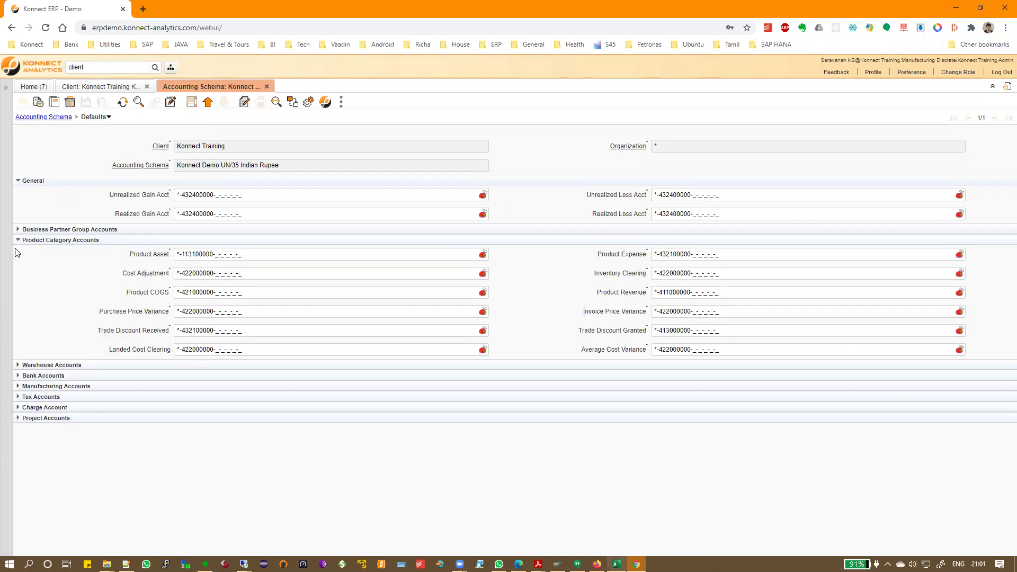
click(18, 240)
click(16, 180)
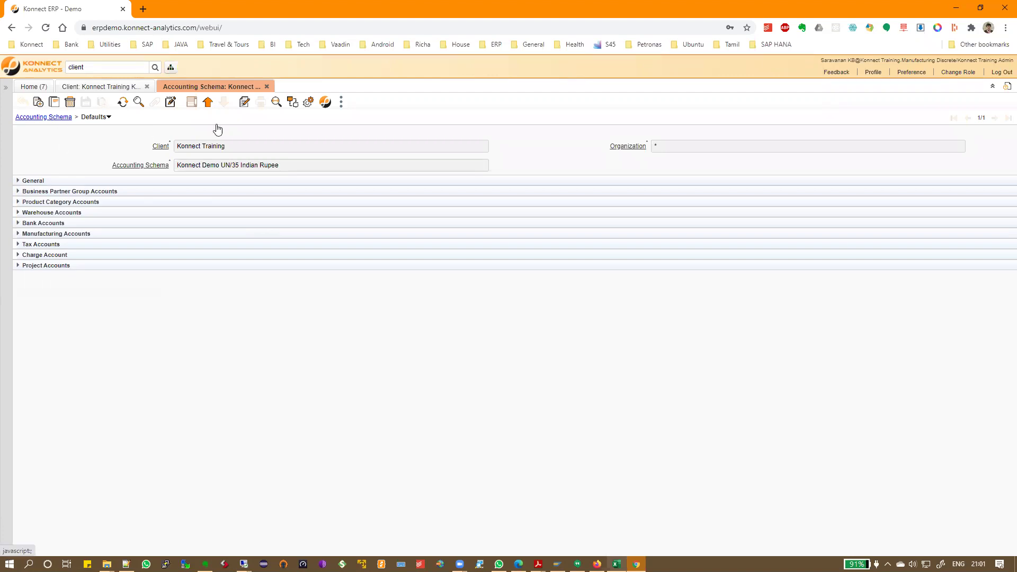
click(208, 101)
- Switch to Excel, fill the Basic Setup cell B4 with yellow and select the Master Data cell B5
key(alt+Tab)
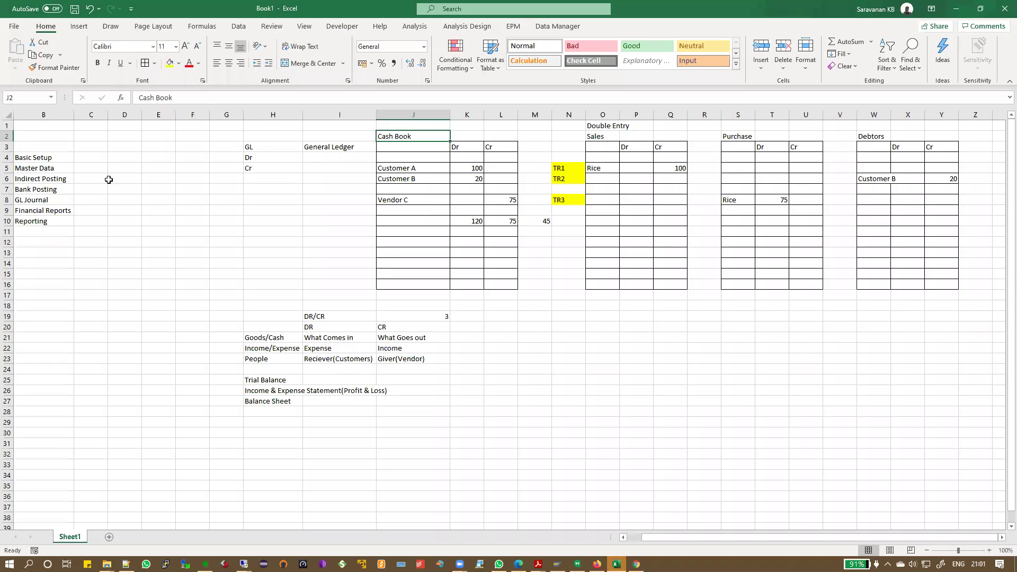
click(40, 157)
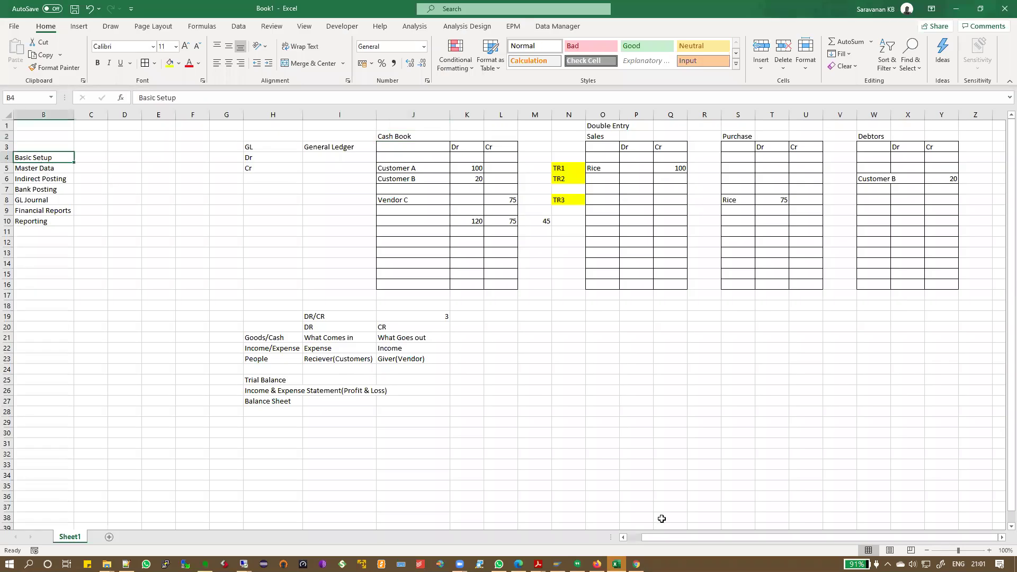
click(638, 538)
click(169, 63)
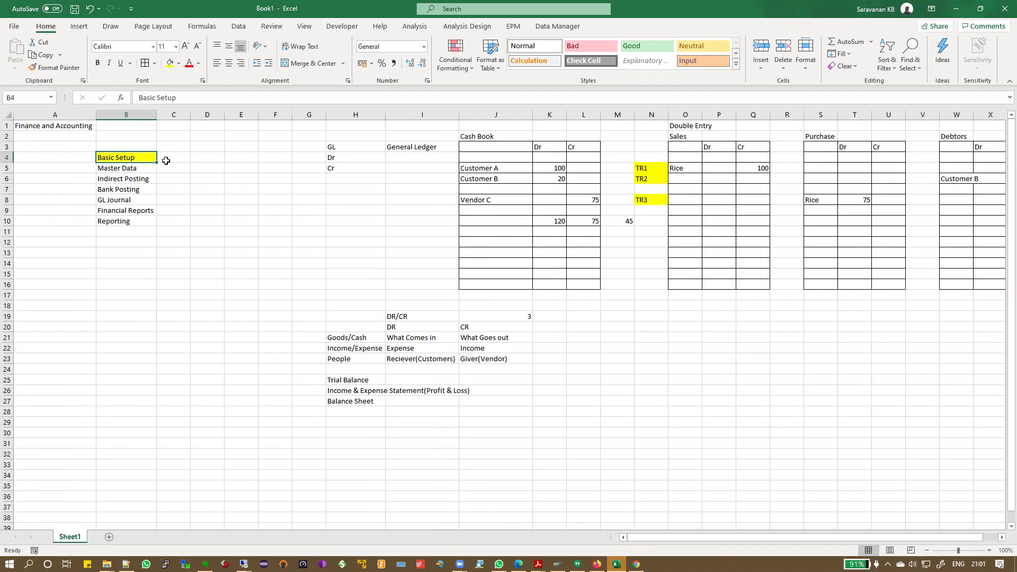
click(133, 168)
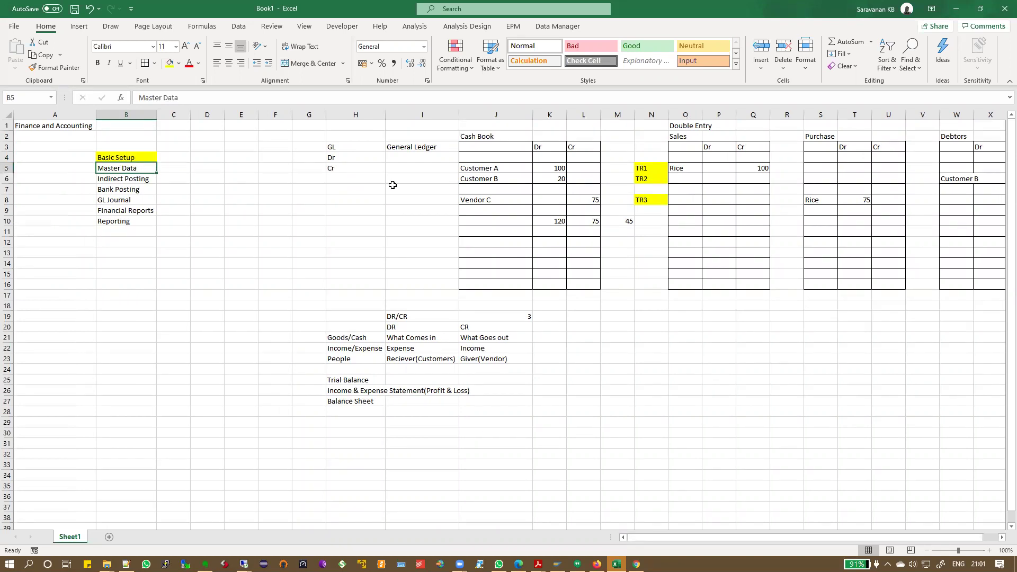
- Switch to the ERP demo in Chrome, search for "account" and open Account Element, enlarging its Element Value list
key(alt+Tab)
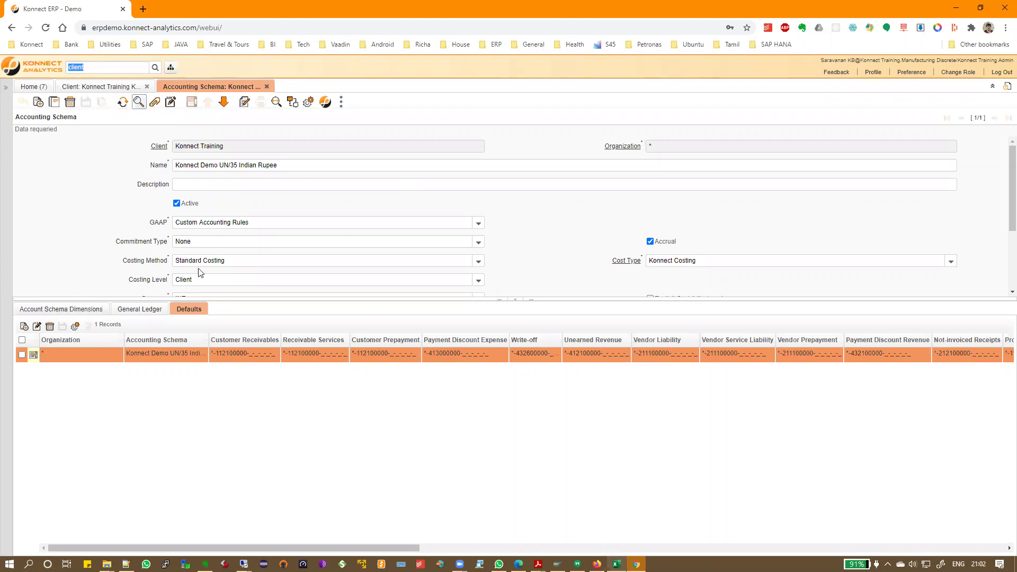
text(account)
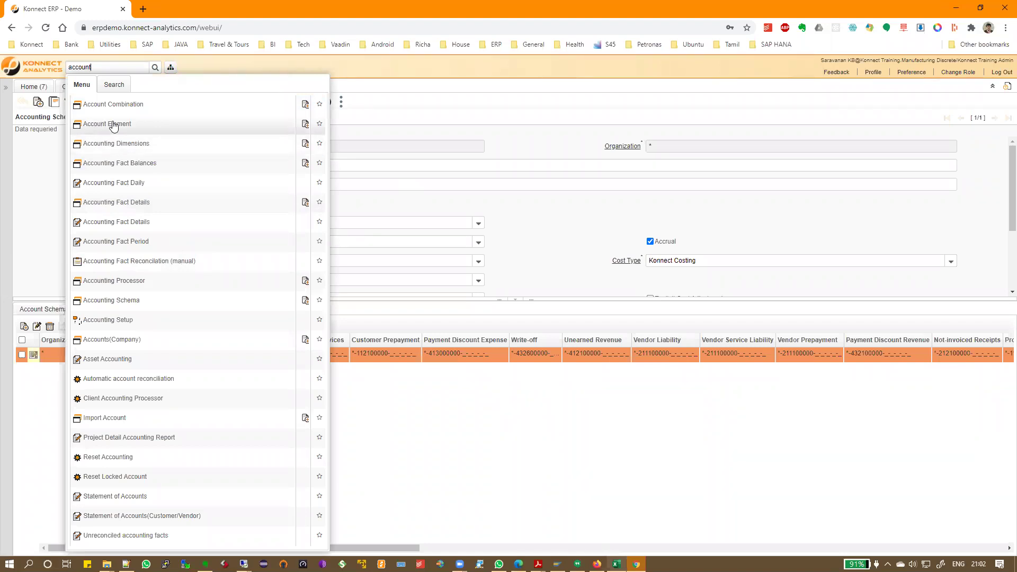
click(113, 125)
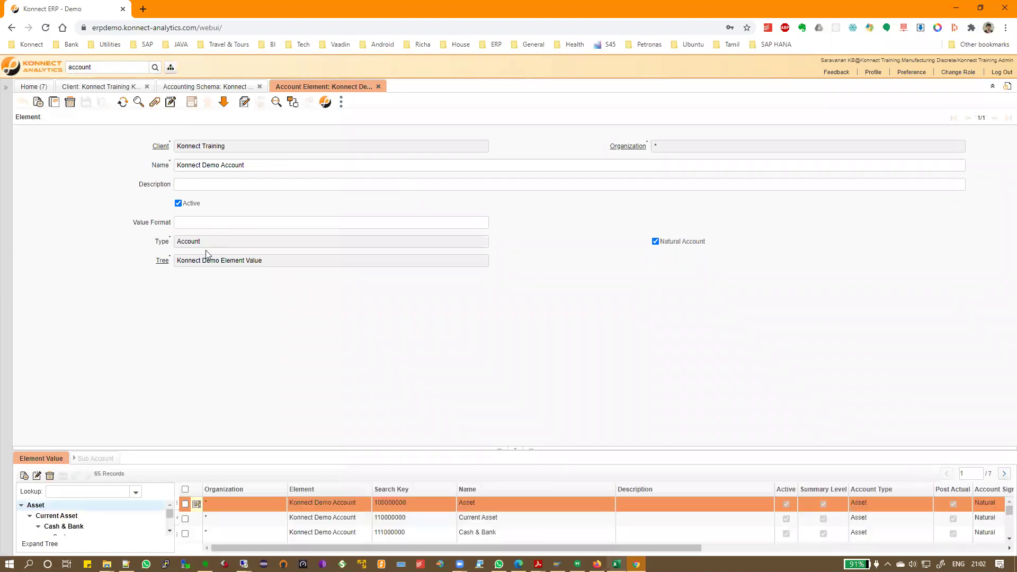
drag(257, 447, 253, 329)
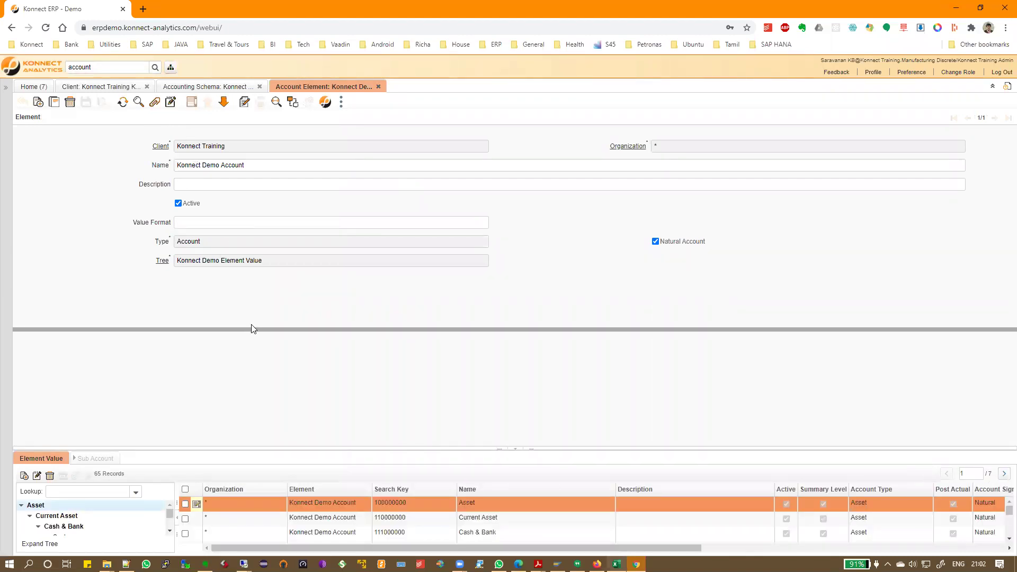
- Return to the Accounting Schema window and show its Account Schema Dimensions list
click(183, 88)
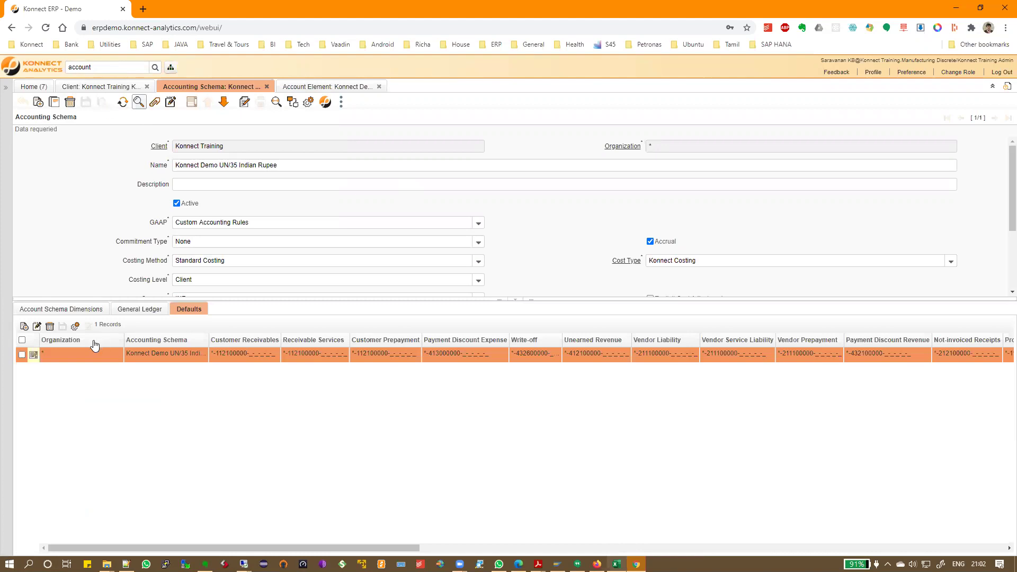
click(49, 310)
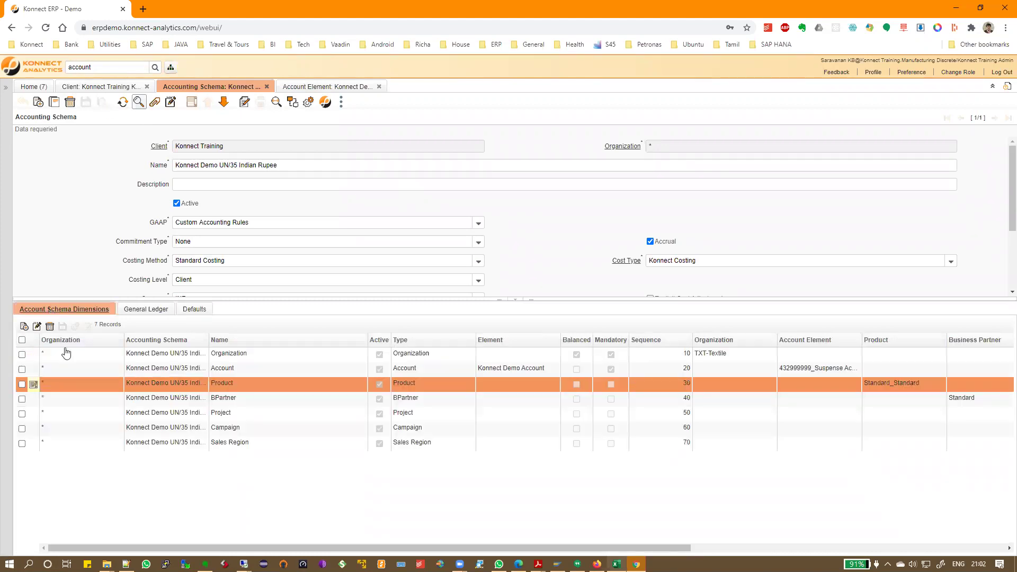
- Open the schema's Account dimension record, highlight its Element field and compare the value with the Account Element window
click(32, 371)
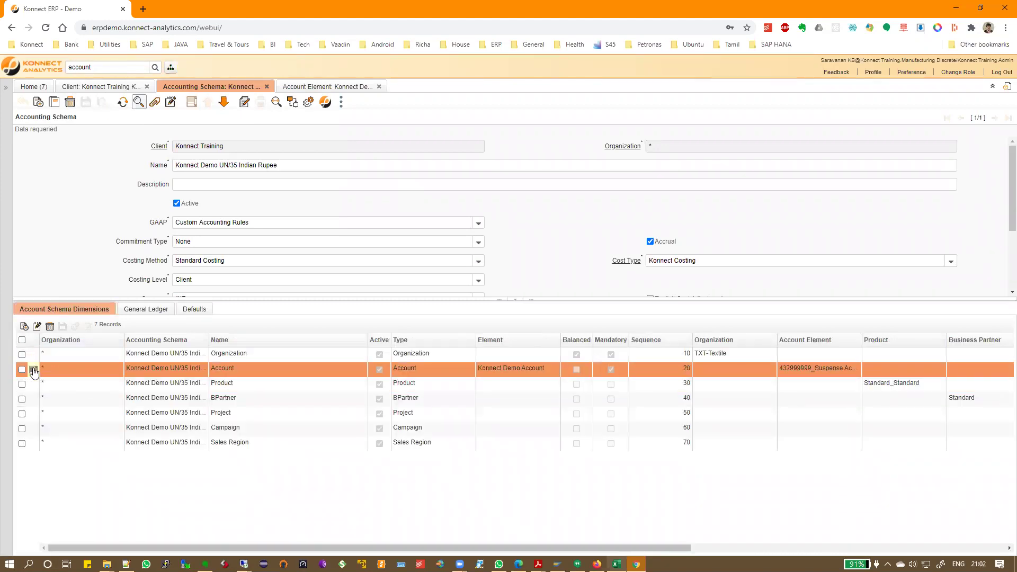
click(33, 371)
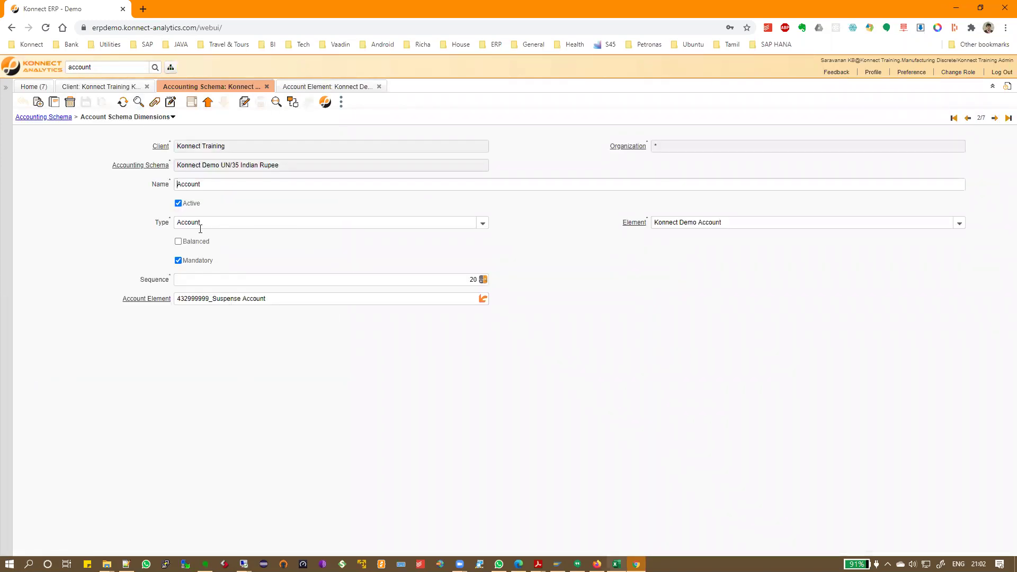
drag(623, 223, 657, 227)
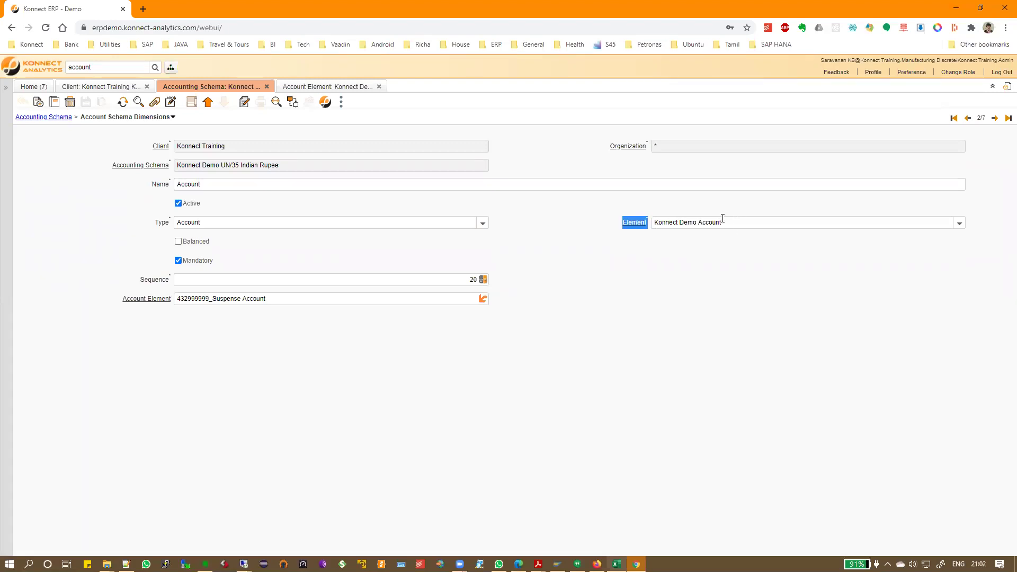
drag(743, 221, 639, 219)
click(343, 88)
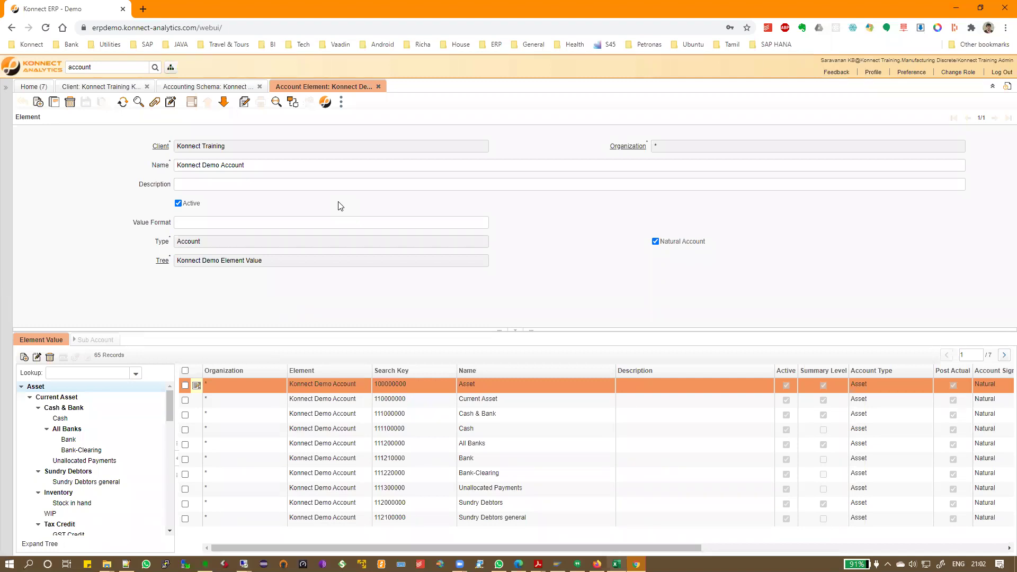
click(200, 87)
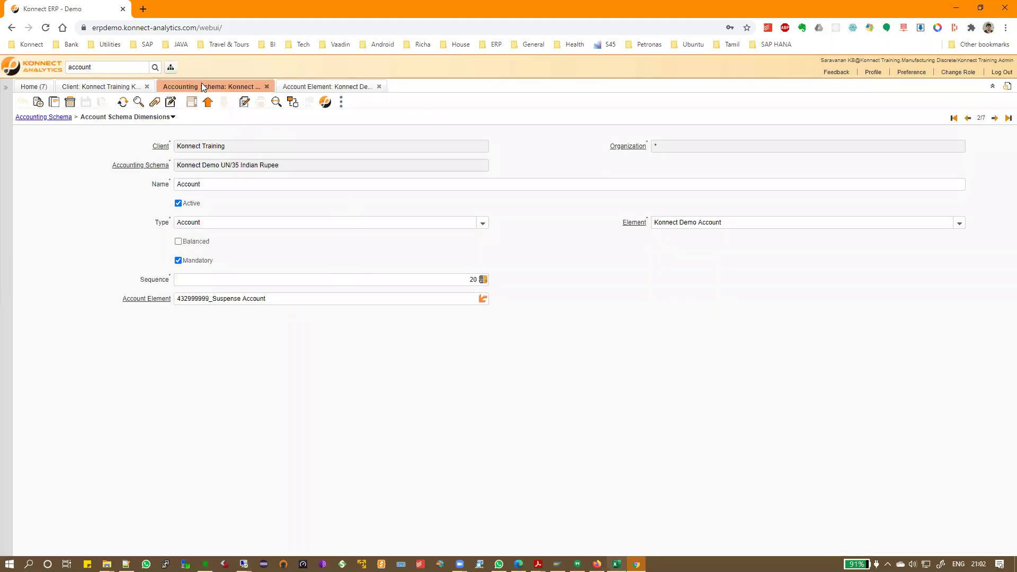
- Return to the parent Accounting Schema record, review its remaining settings, and highlight the element's Name in the Account Element window
click(54, 117)
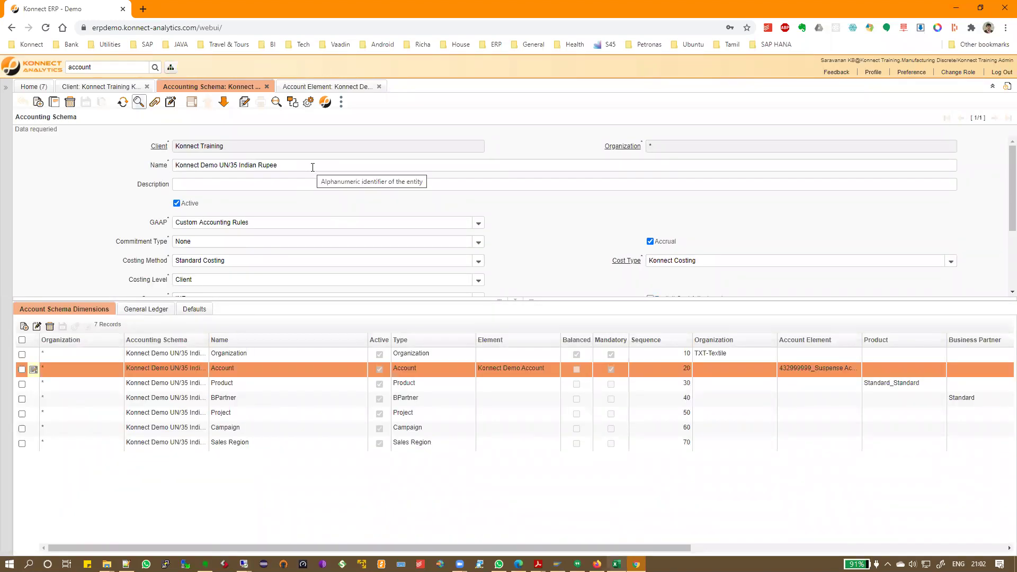
scroll(520, 266, down, 2)
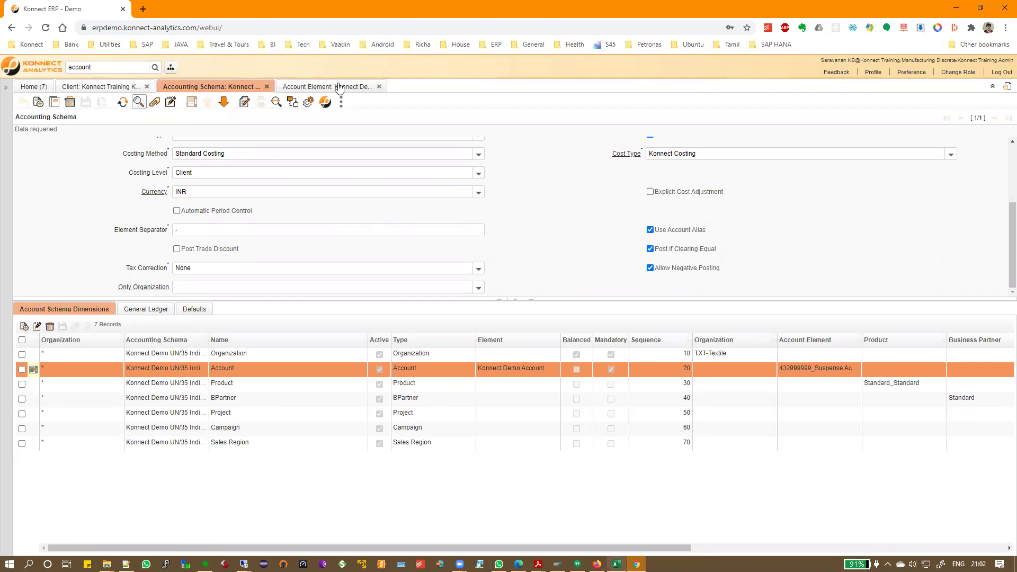
click(340, 86)
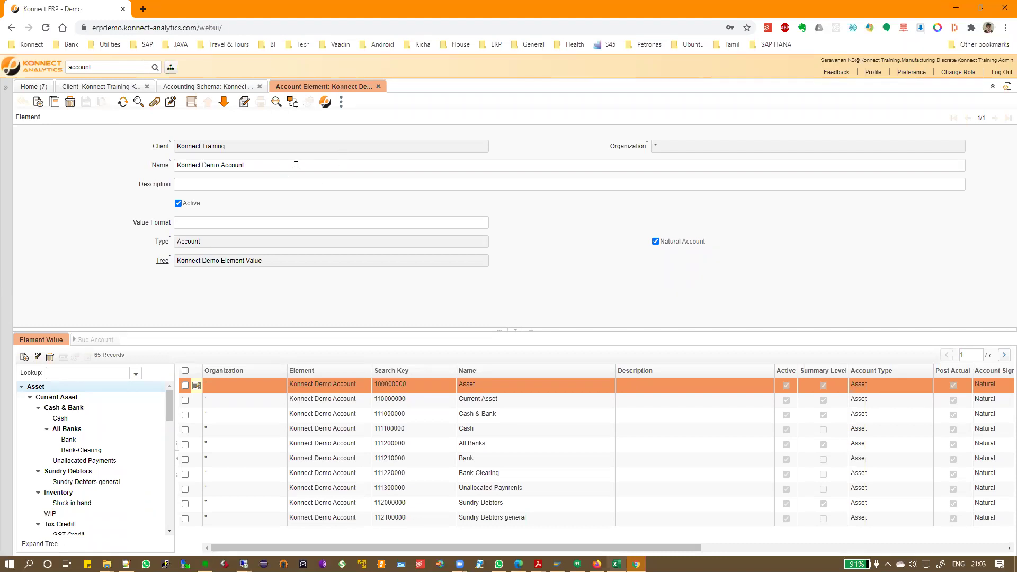
drag(295, 165, 106, 167)
- Switch to Excel and highlight the ledger headings in J2:Z2, followed by the two financial statement names in H26:H27
key(alt+Tab)
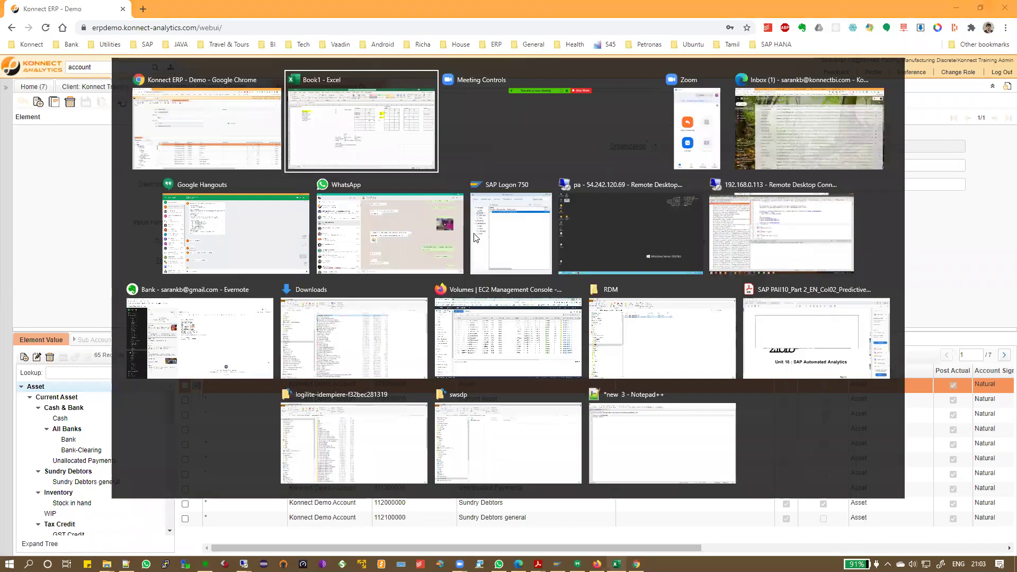
drag(480, 136, 1002, 136)
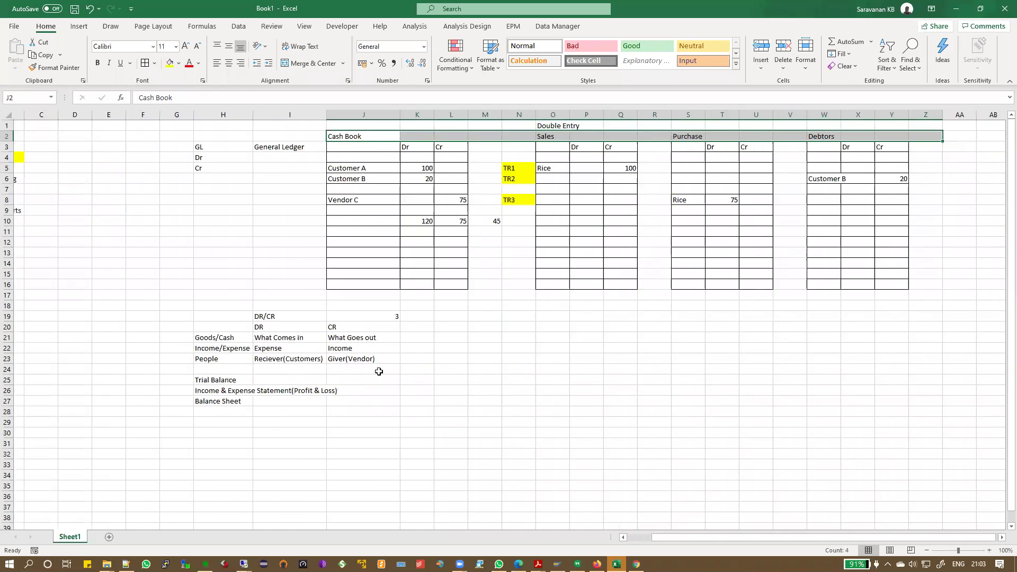
click(216, 393)
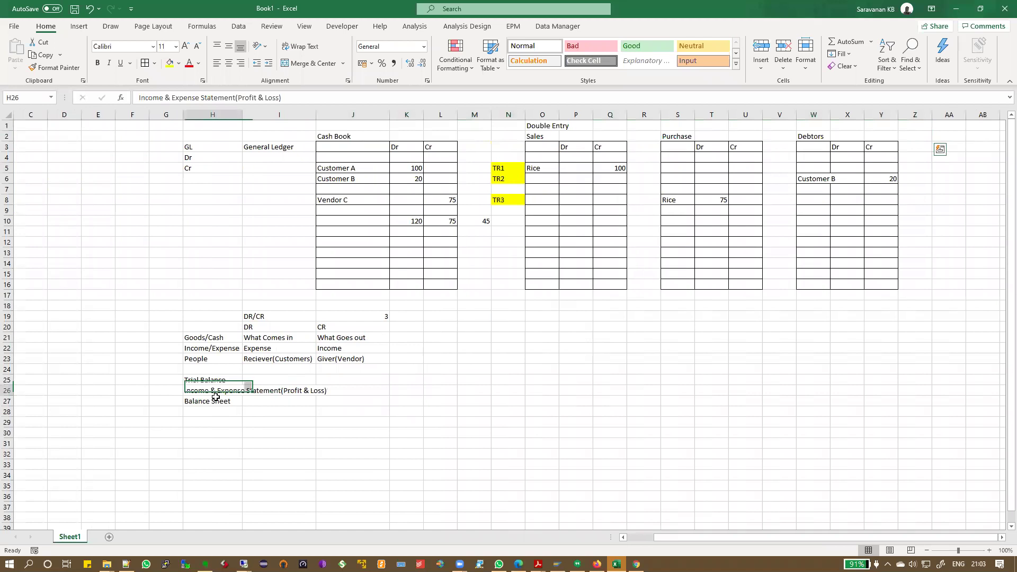
drag(216, 396, 216, 404)
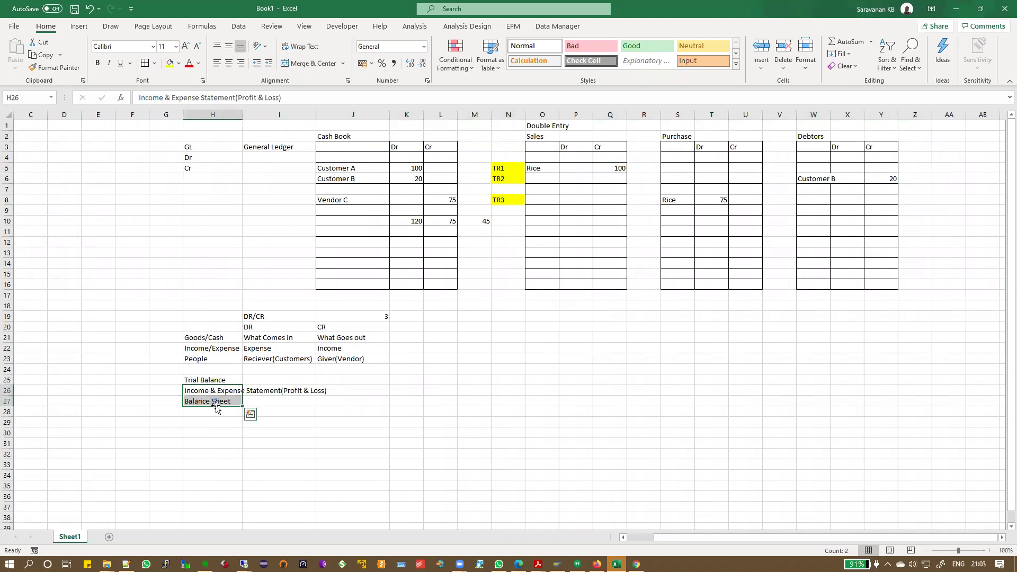
- Switch back to the ERP in Chrome, highlight the account element's Name and open its Element Value records in full
key(alt+Tab)
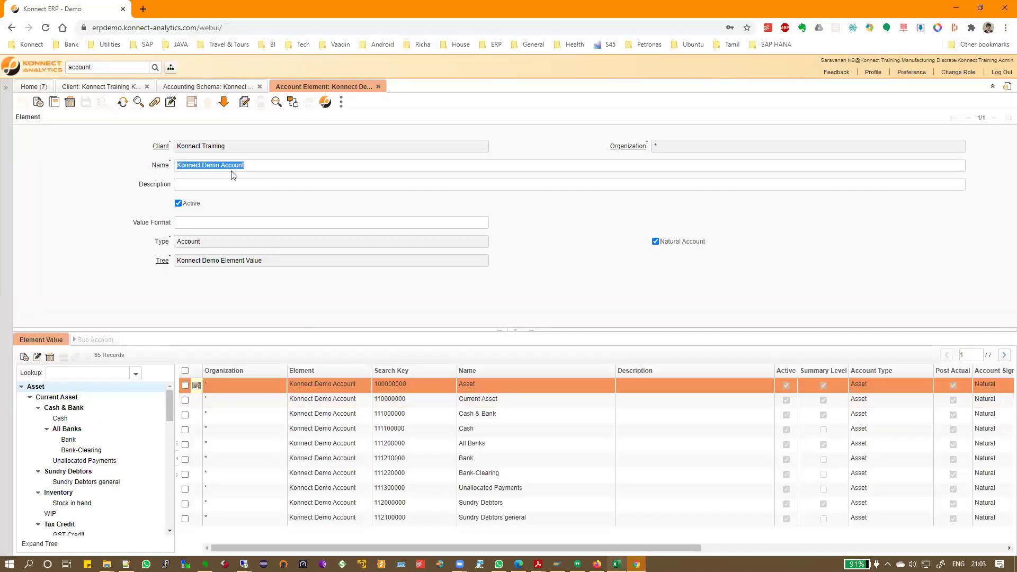
click(180, 165)
triple_click(191, 165)
click(295, 308)
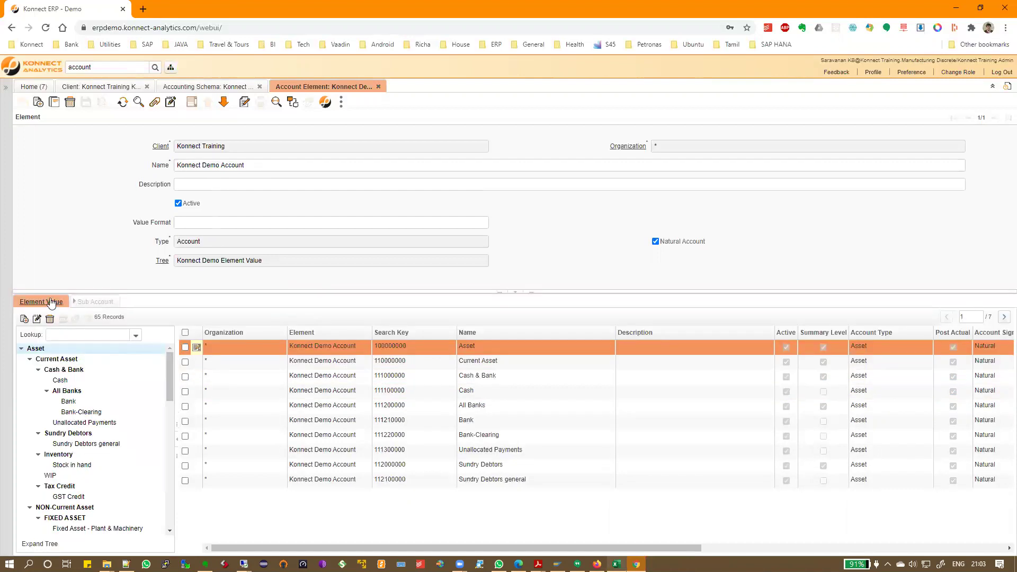
click(50, 302)
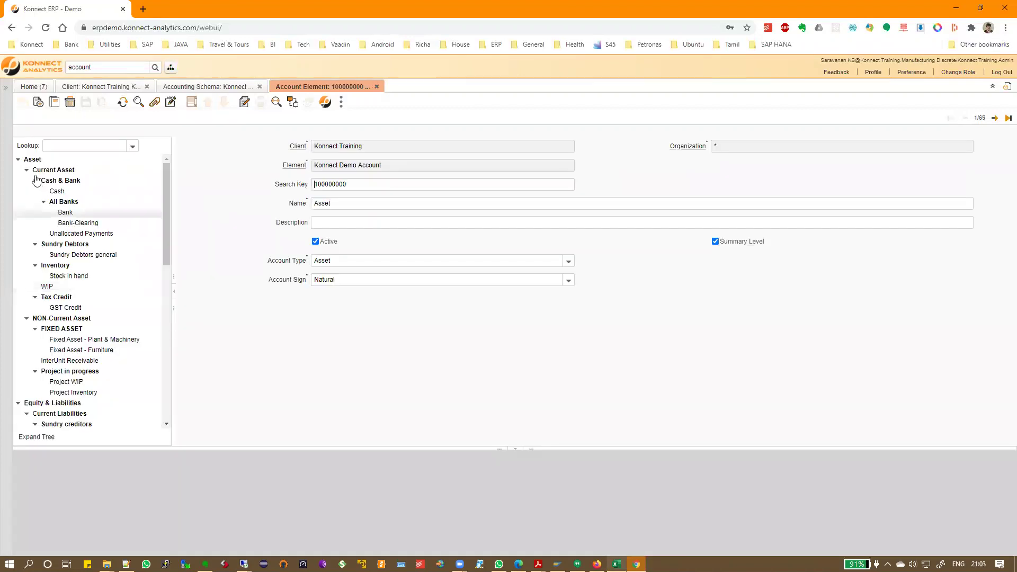
- Collapse the Asset, Equity & Liabilities, Profit & Loss Statement and Commitment branches of the account tree
click(19, 160)
click(19, 169)
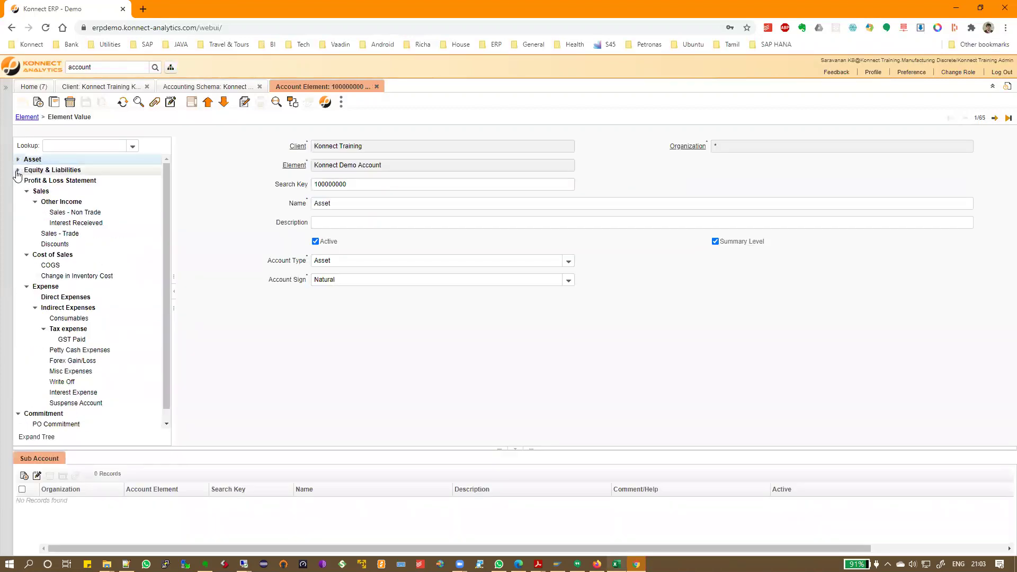
click(18, 180)
click(18, 192)
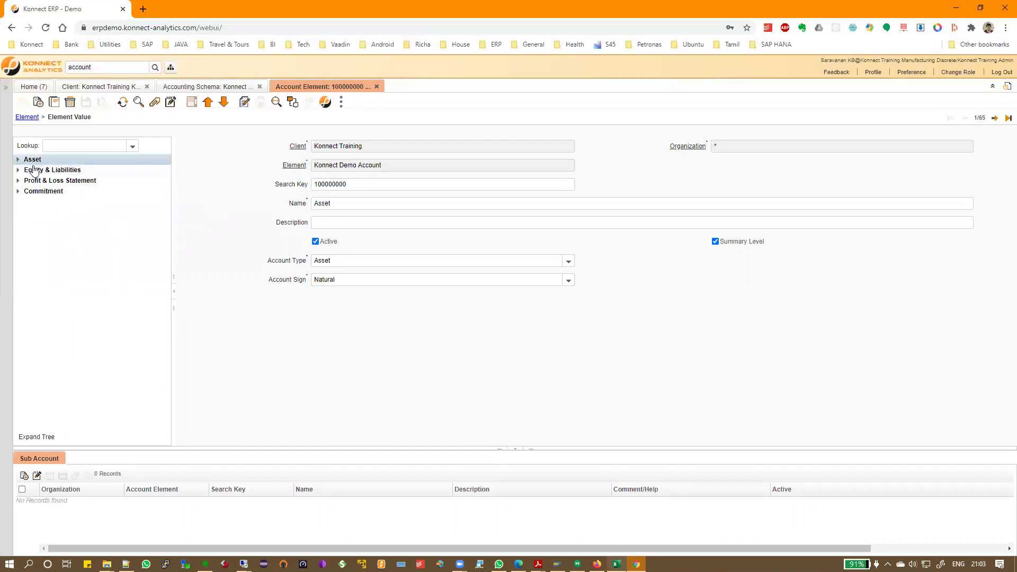
- View the Profit & Loss Statement and Commitment summary records, briefly expanding Commitment to show its sub-accounts
click(40, 180)
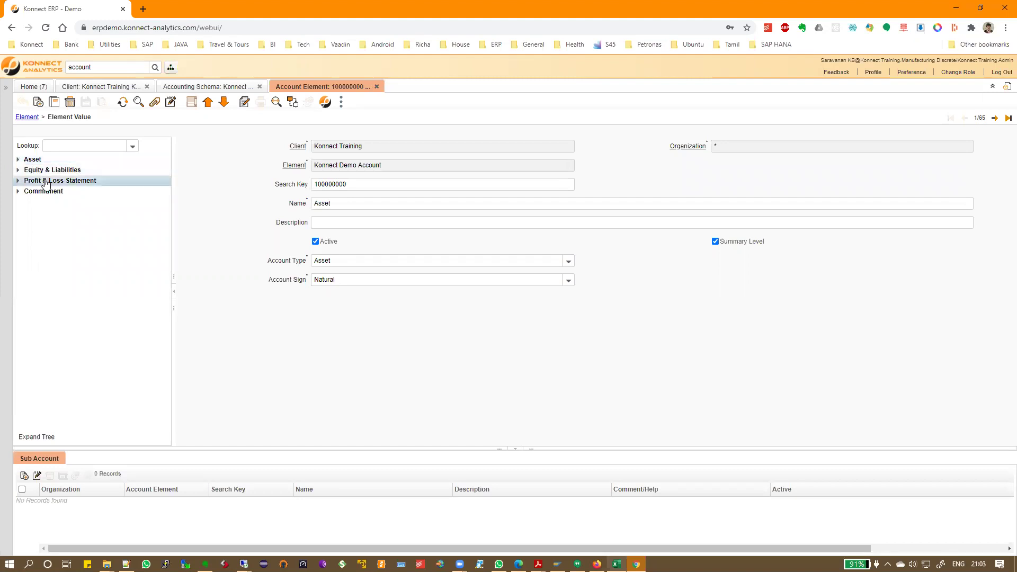
click(41, 194)
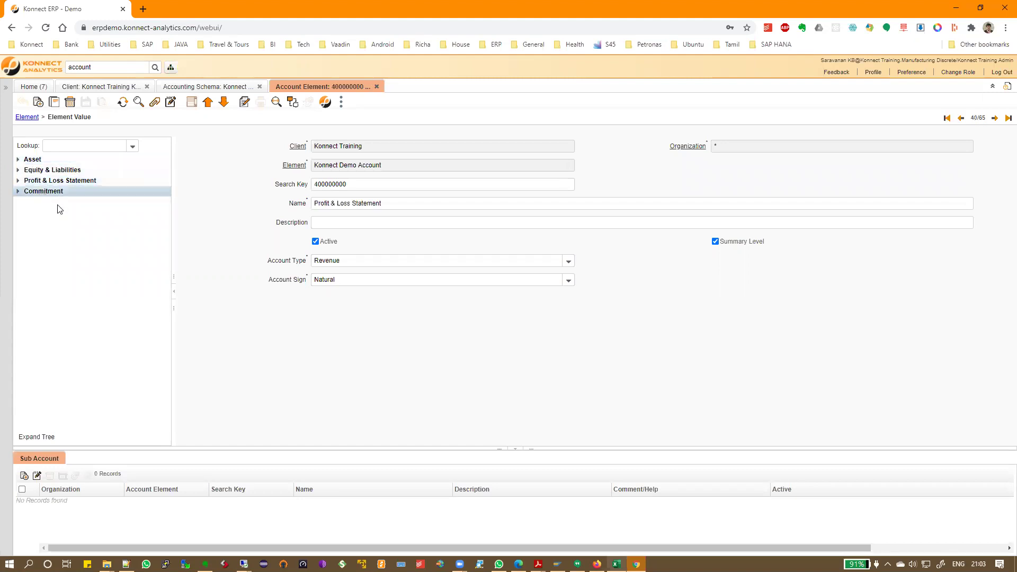
click(18, 192)
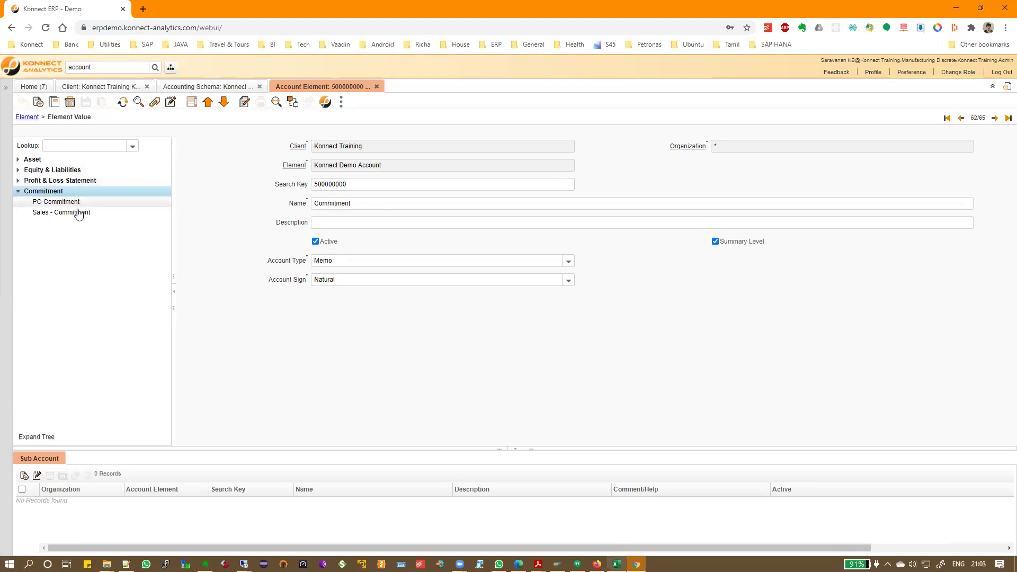
click(18, 192)
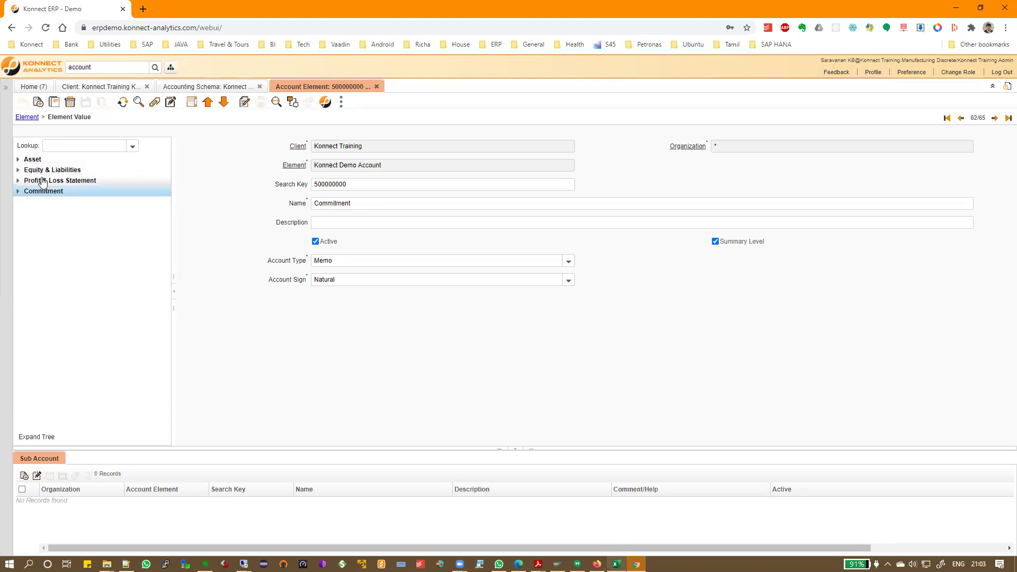
click(43, 182)
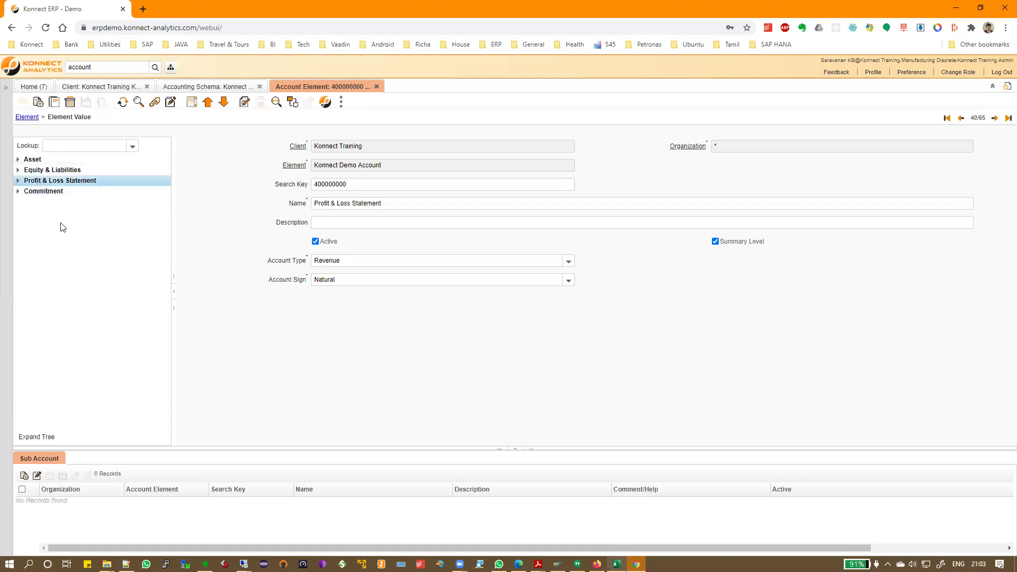
click(38, 102)
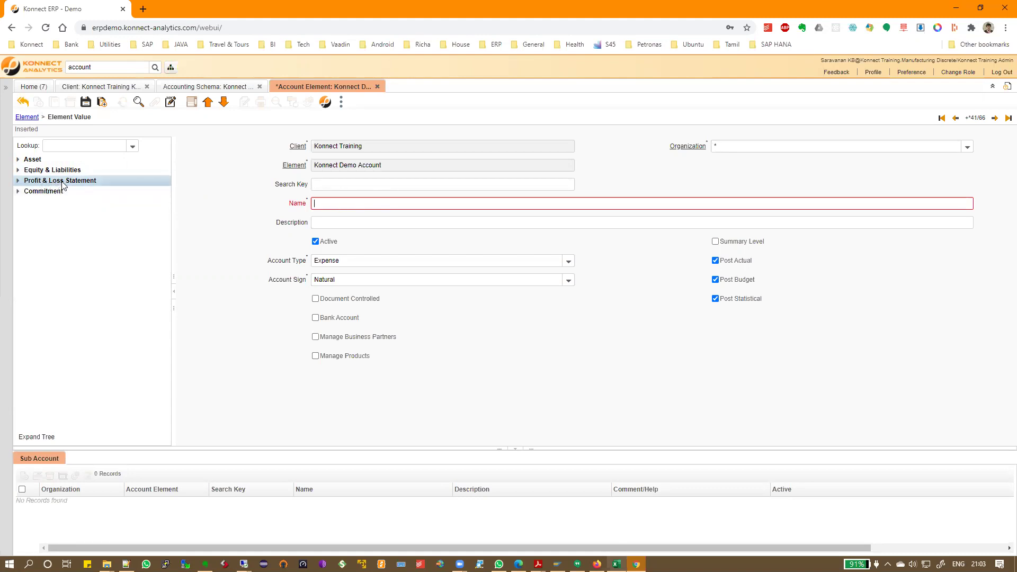
click(745, 245)
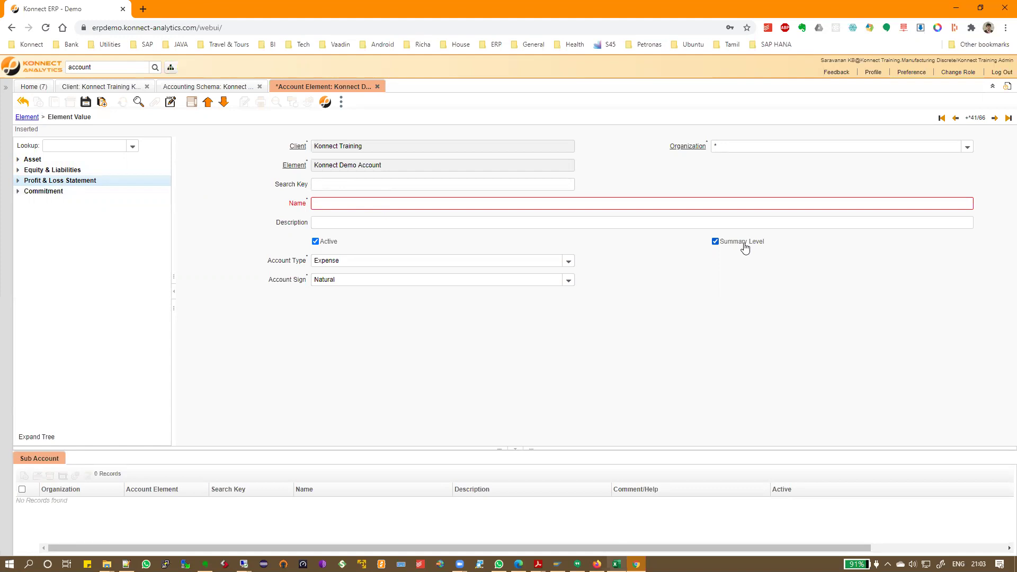
click(22, 101)
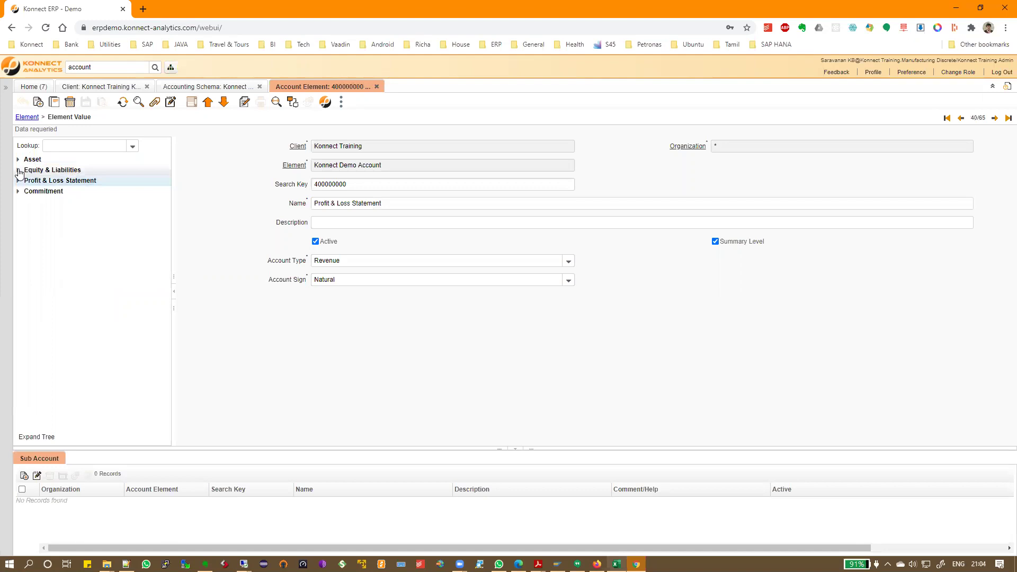
- Expand Equity & Liabilities and compare the Sundry creditors-General account with its parent summary accounts up to the branch's top level
click(18, 170)
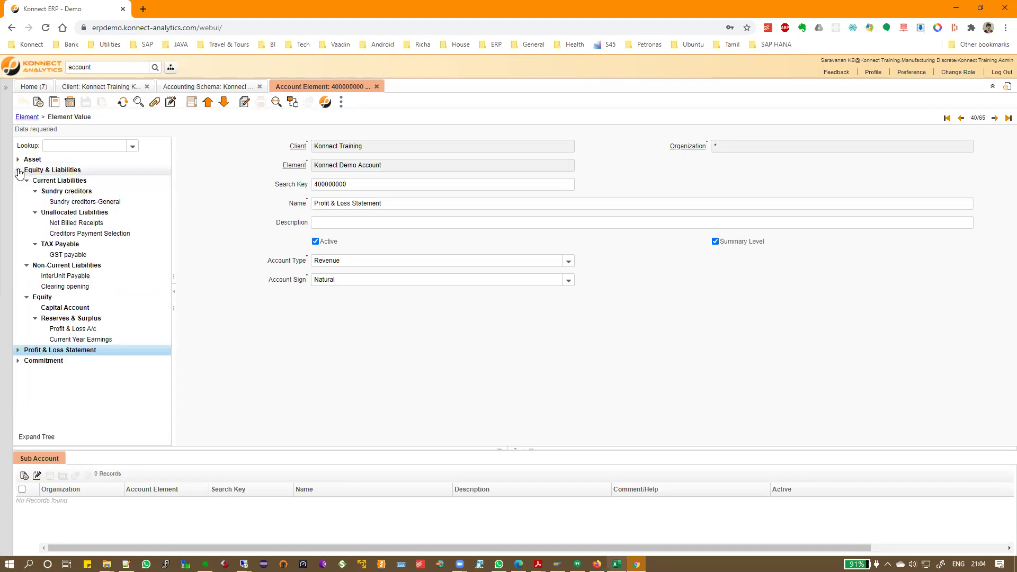
click(79, 203)
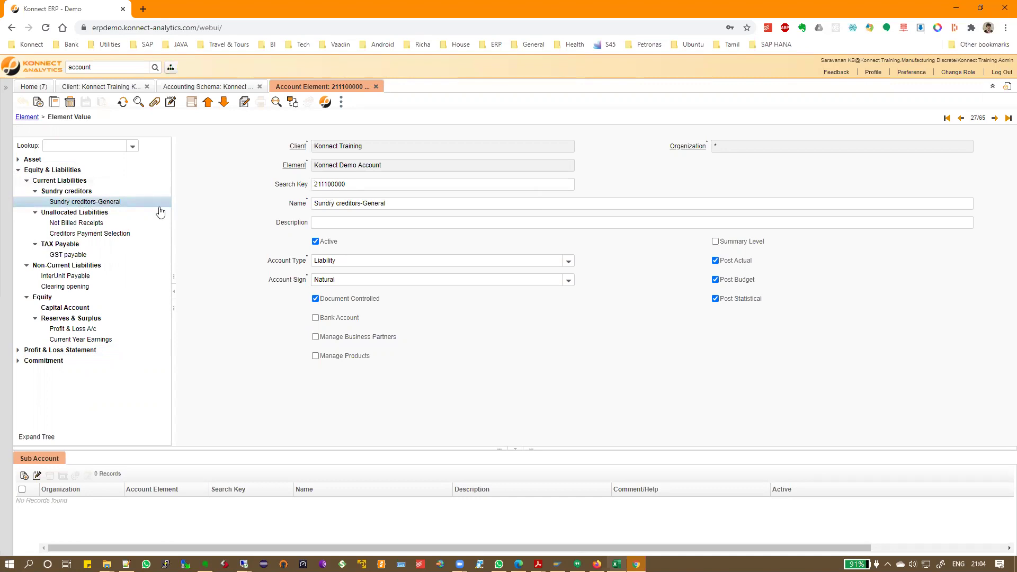
click(74, 192)
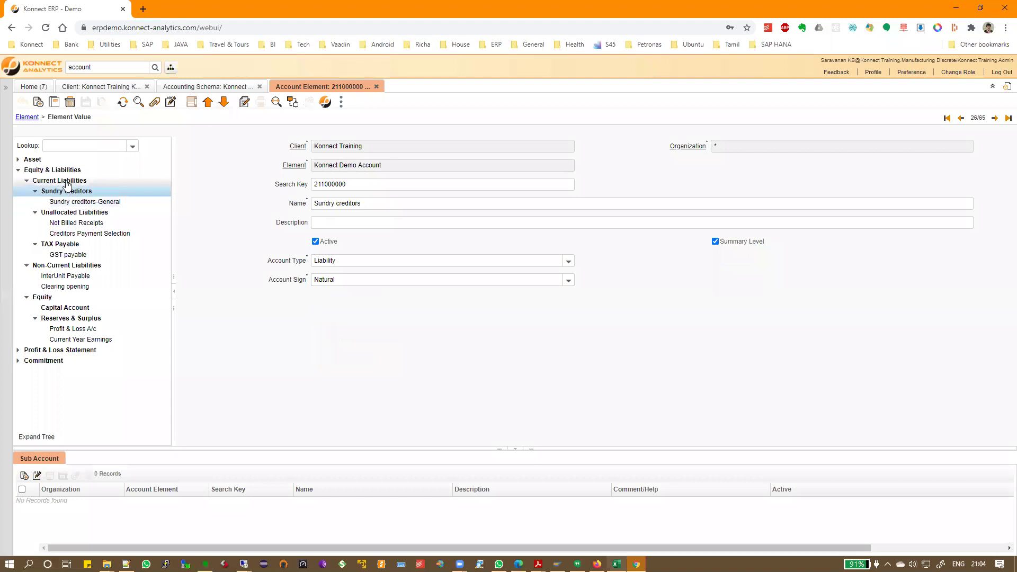
click(64, 181)
click(63, 170)
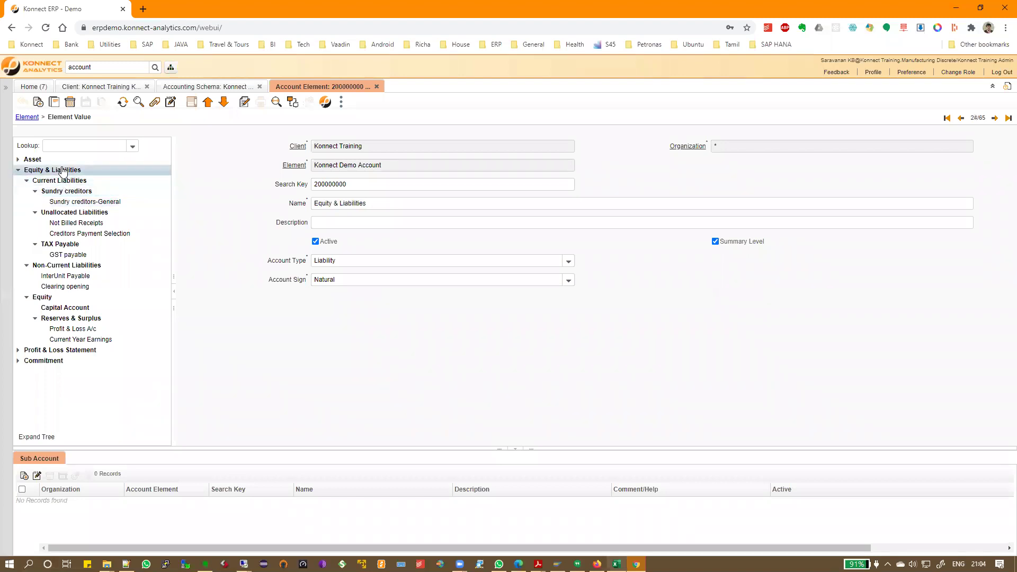
click(94, 200)
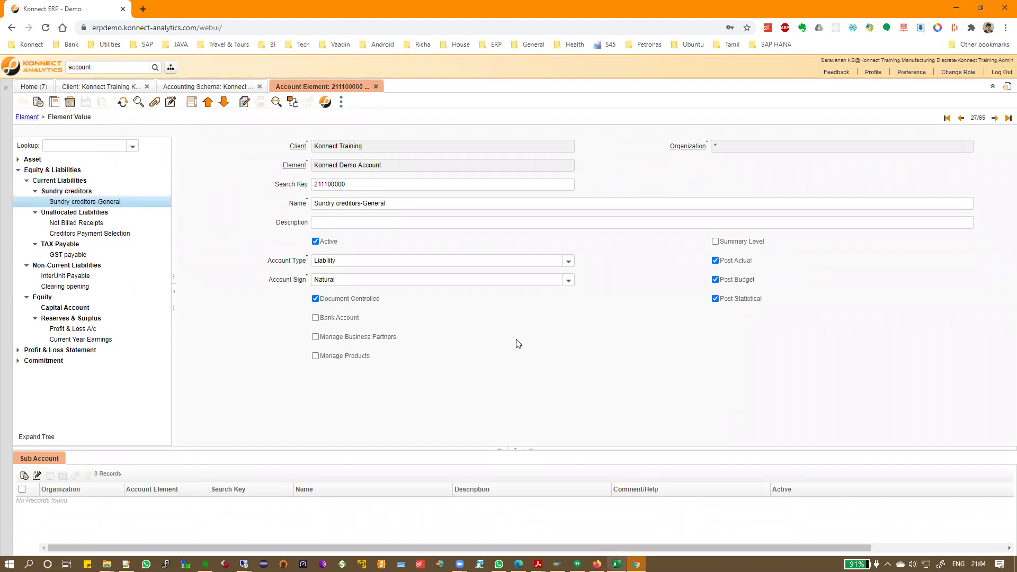
- Glance at the Excel ledgers, return to the ERP and examine the Account Type options for Sundry creditors-General without changing the type
key(alt+Tab)
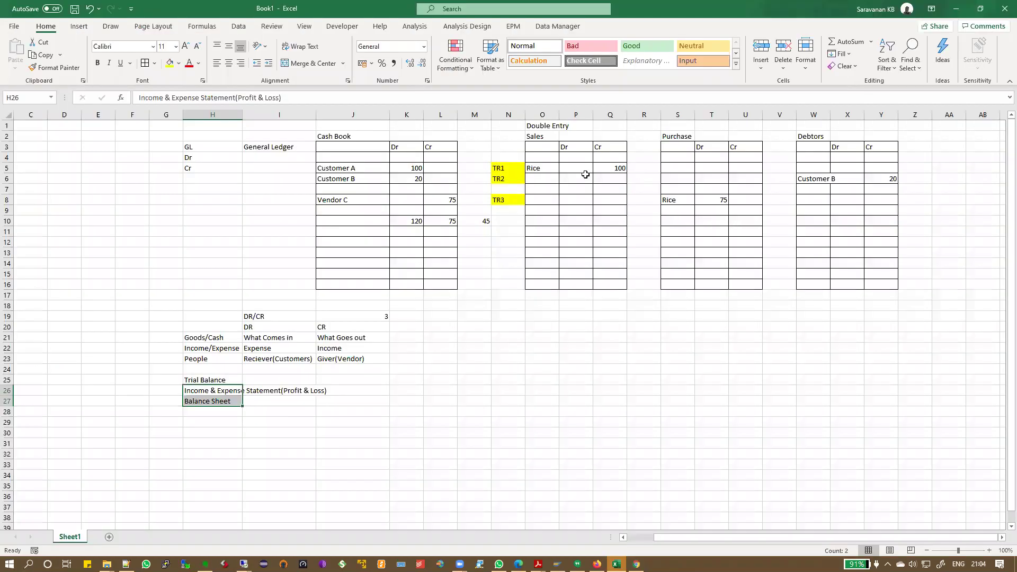
key(alt+Tab)
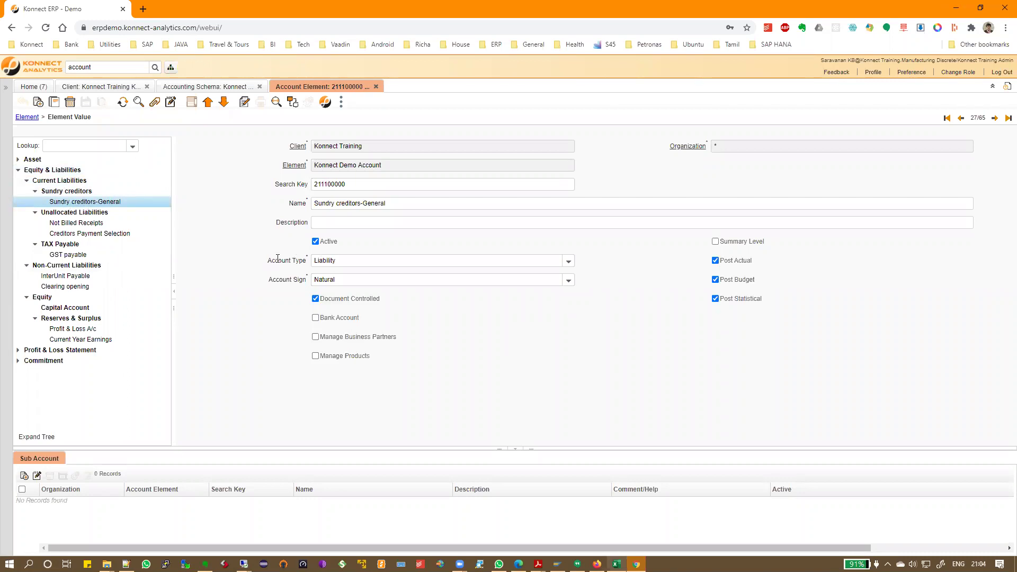
drag(272, 260, 311, 264)
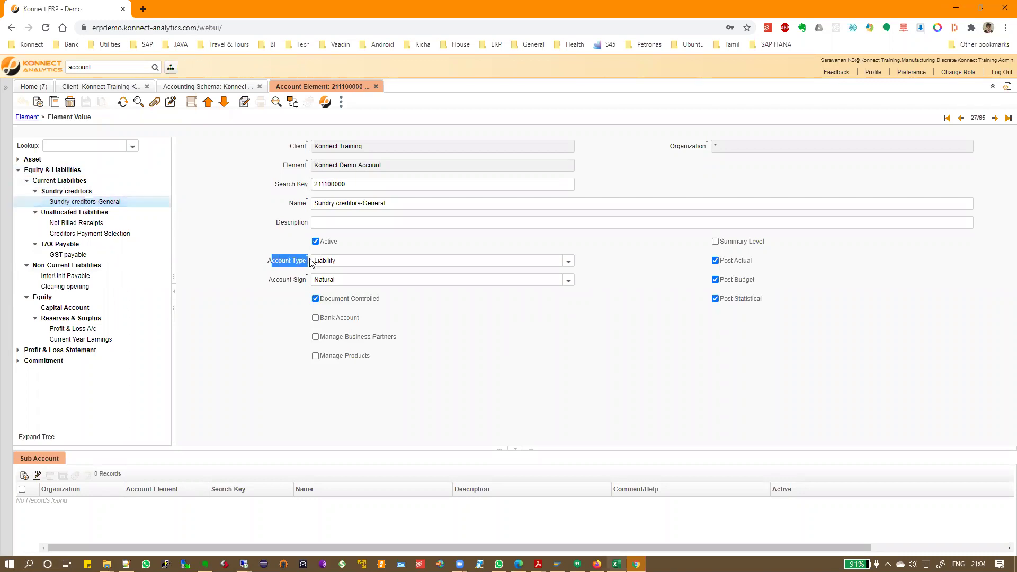
click(569, 262)
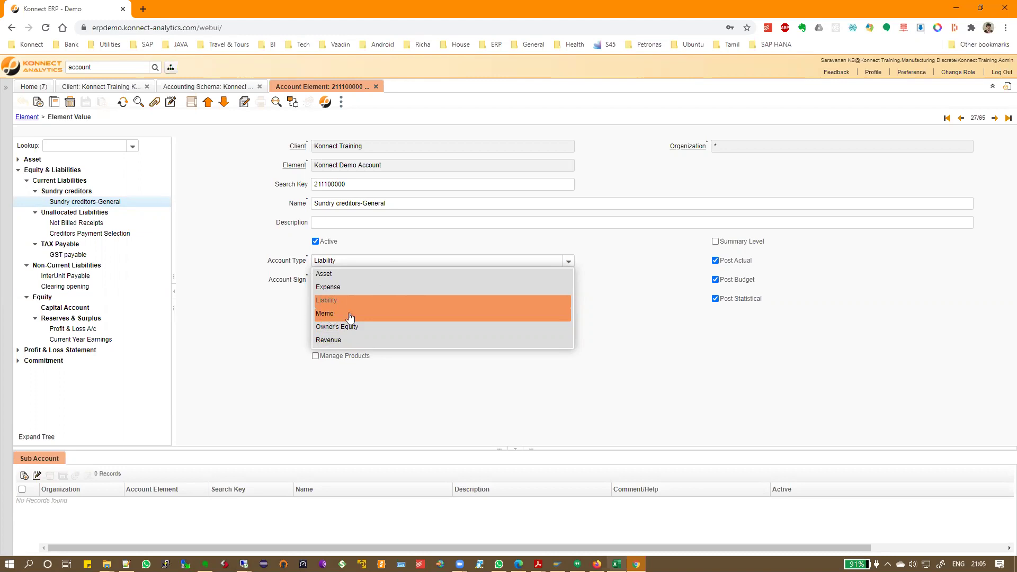
click(387, 377)
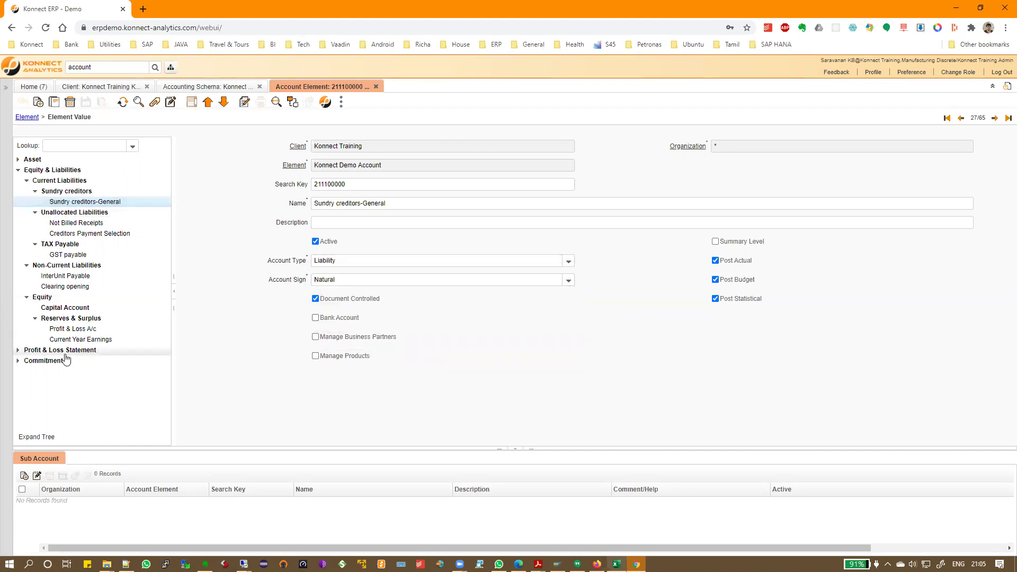
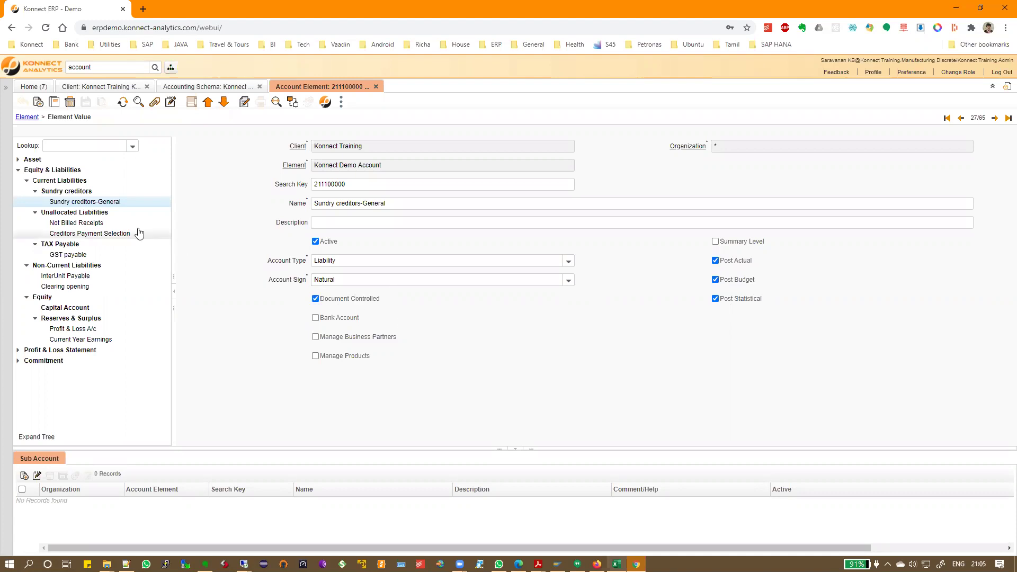
- Collapse Equity & Liabilities in the account tree and view the Asset and Equity & Liabilities summary records
click(18, 170)
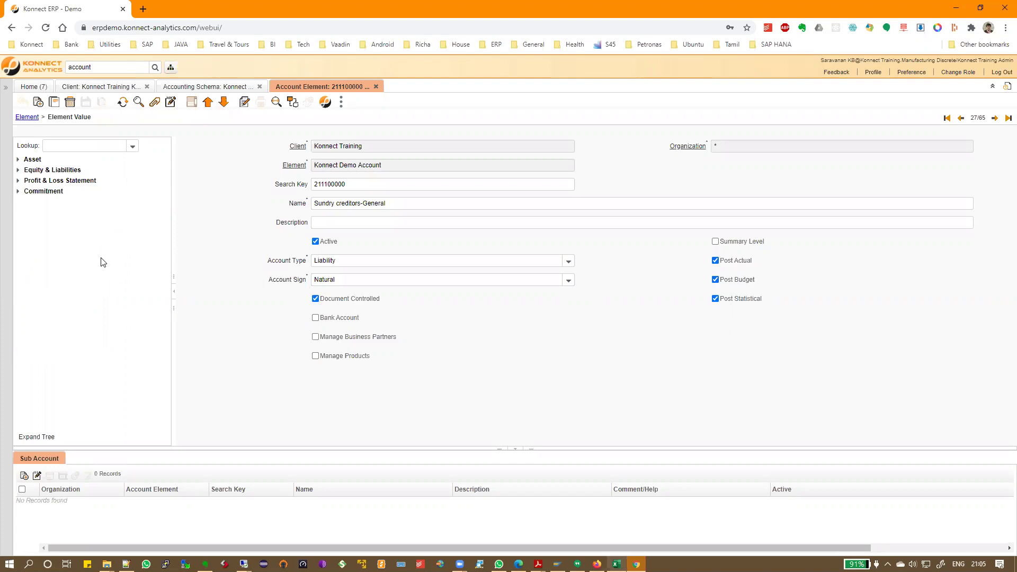
click(27, 160)
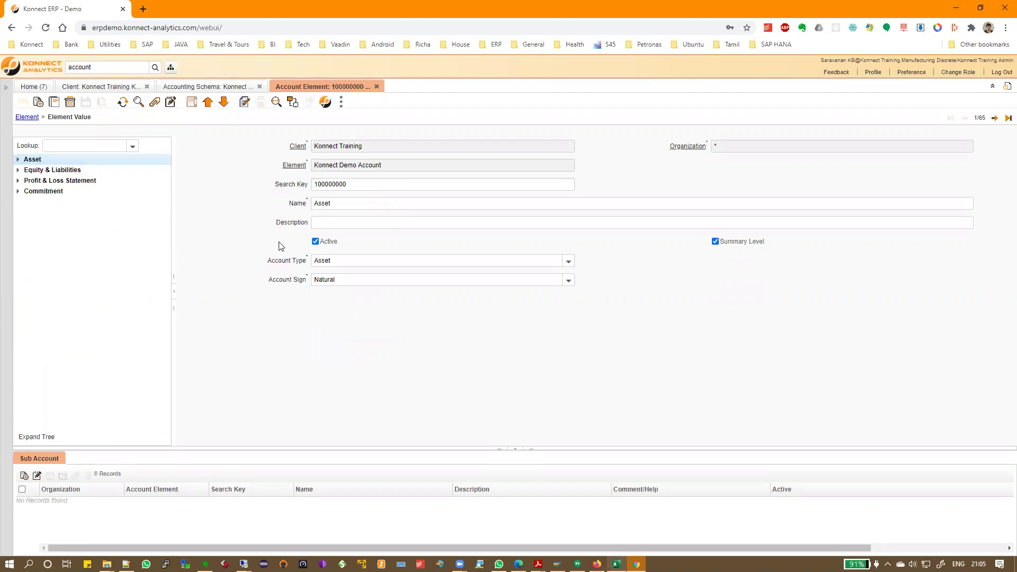
click(49, 170)
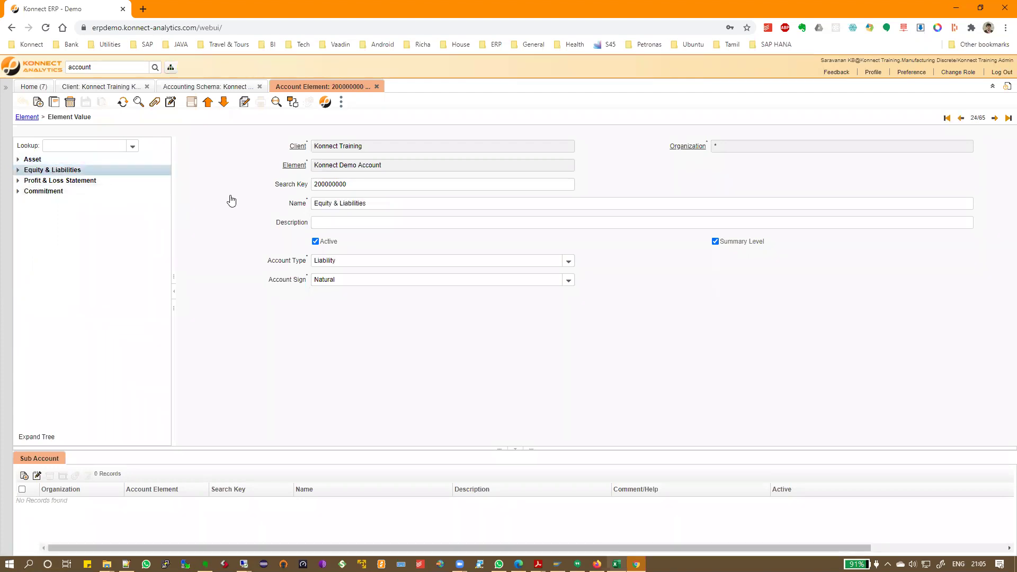
- View the Current Liabilities, Non-Current Liabilities and Equity records under Equity & Liabilities, collapsing each sub-branch and finally the whole branch
click(18, 170)
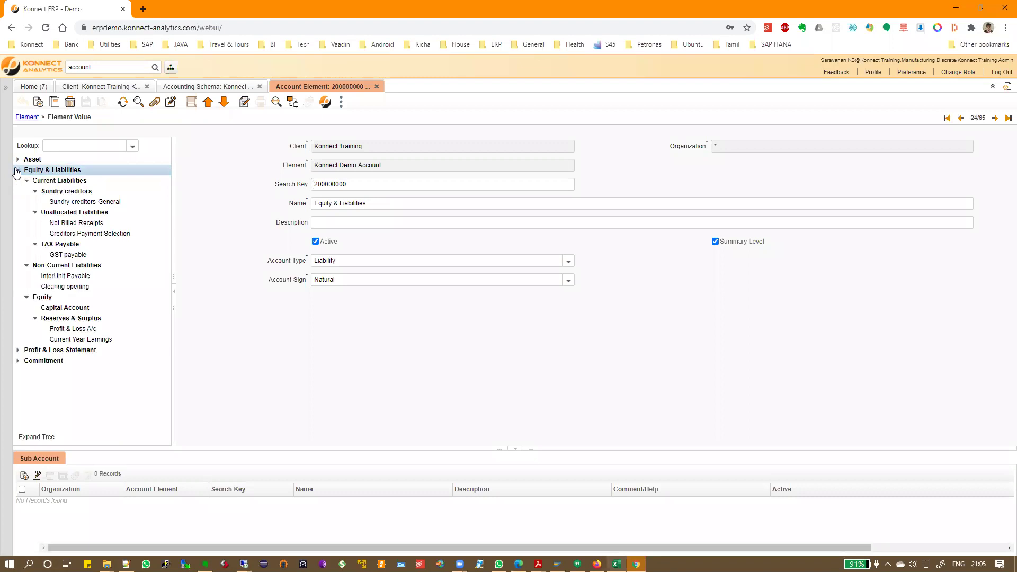
click(27, 182)
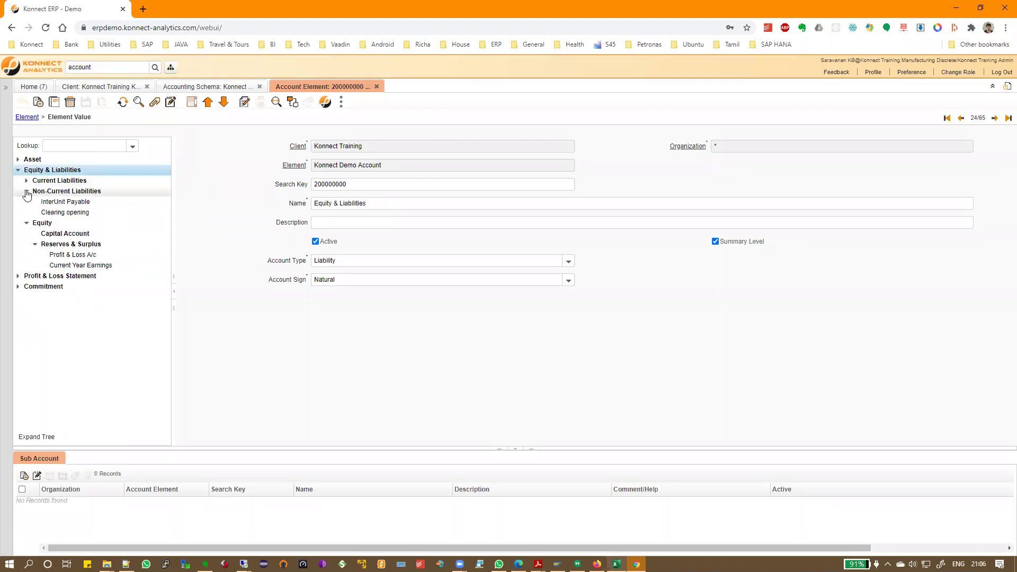
click(27, 191)
click(54, 181)
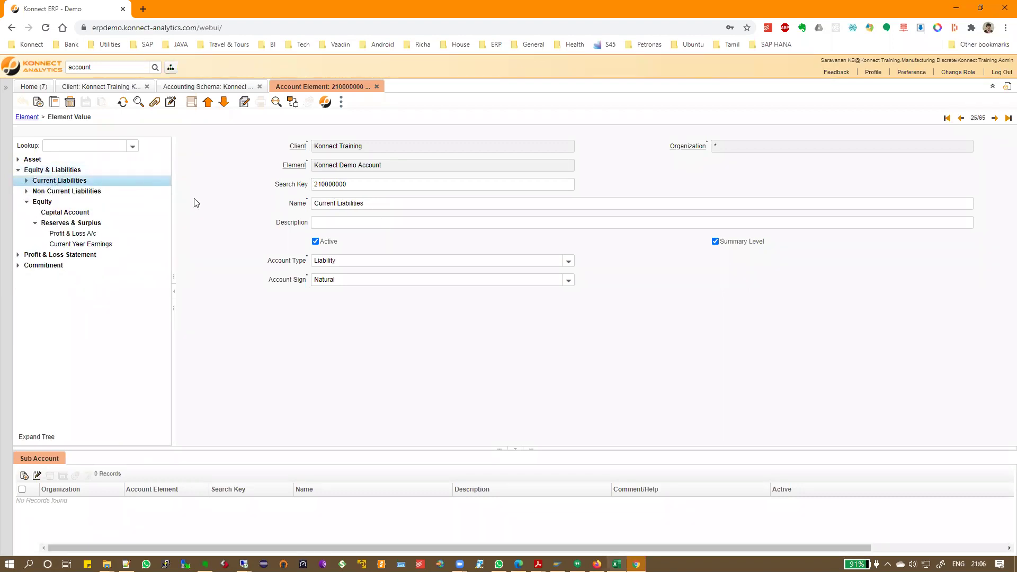
click(79, 191)
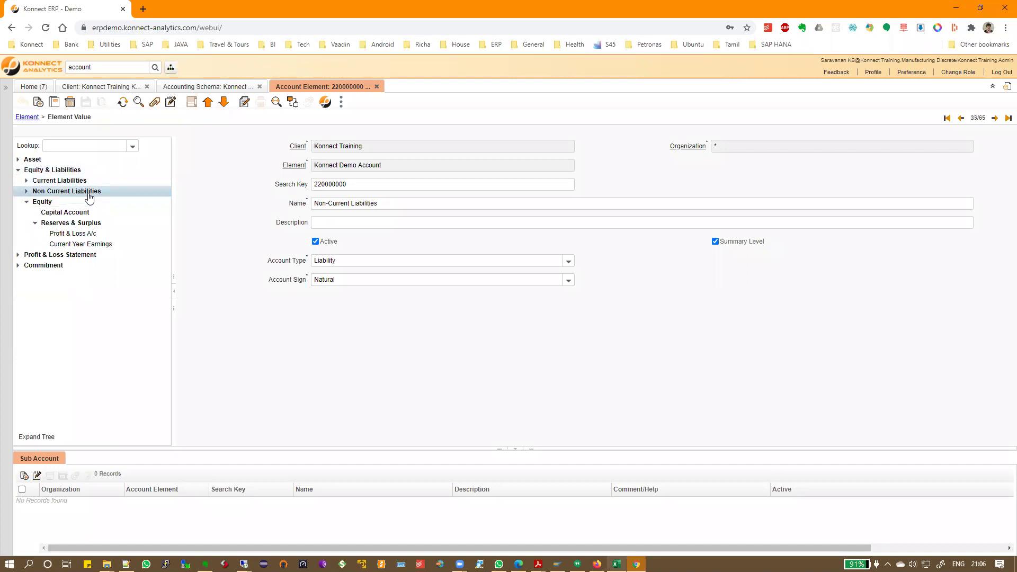
click(39, 204)
click(26, 203)
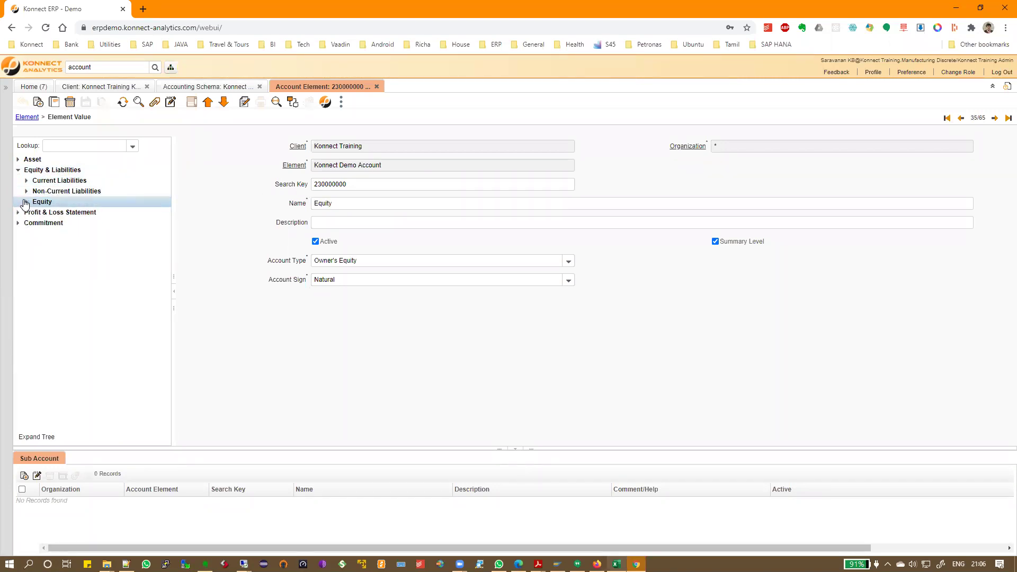
click(18, 171)
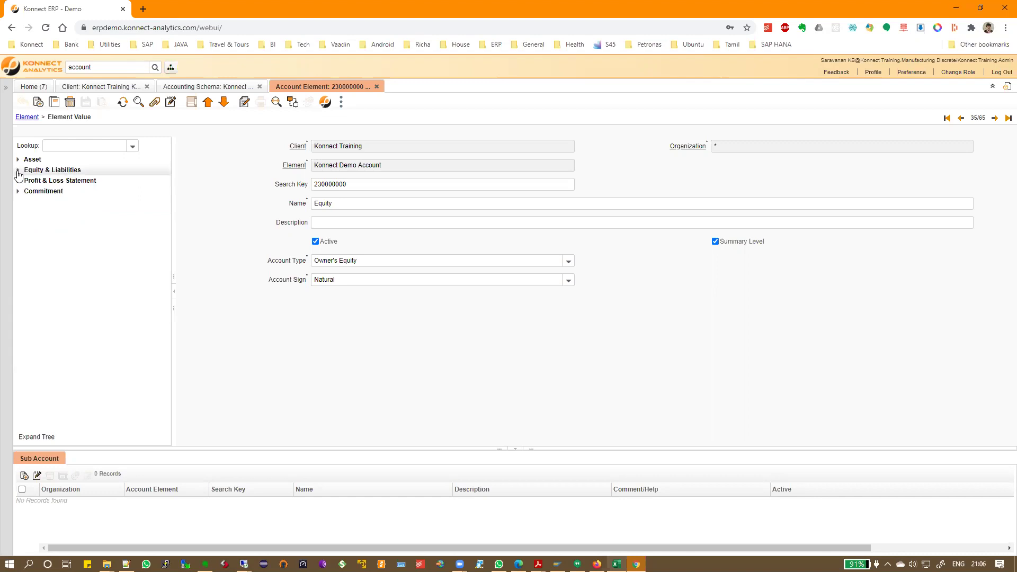
- Expand Profit & Loss Statement, view its main, Sales and Expense records, and collapse the sub-branches and the branch
click(18, 180)
click(55, 183)
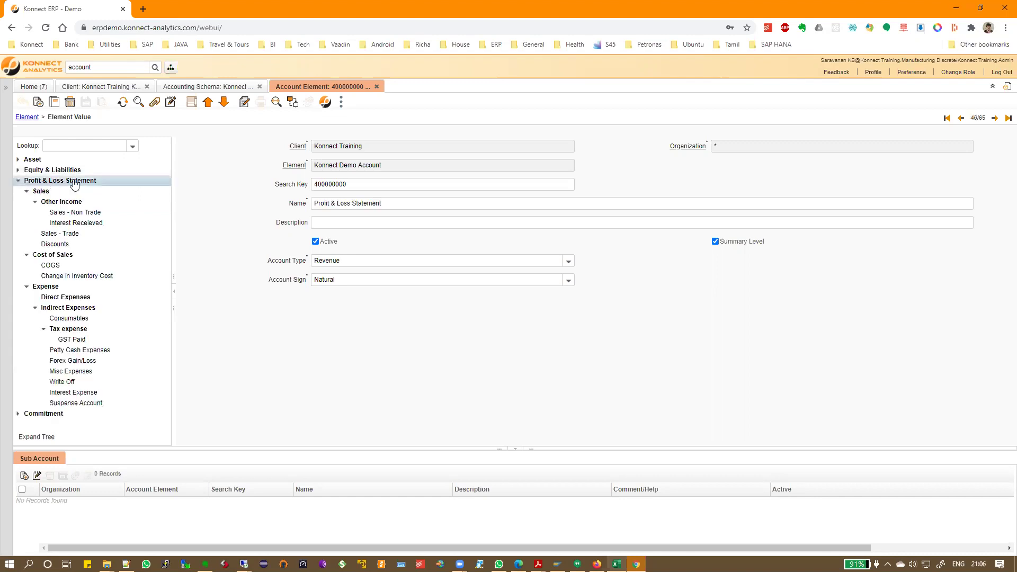
click(26, 192)
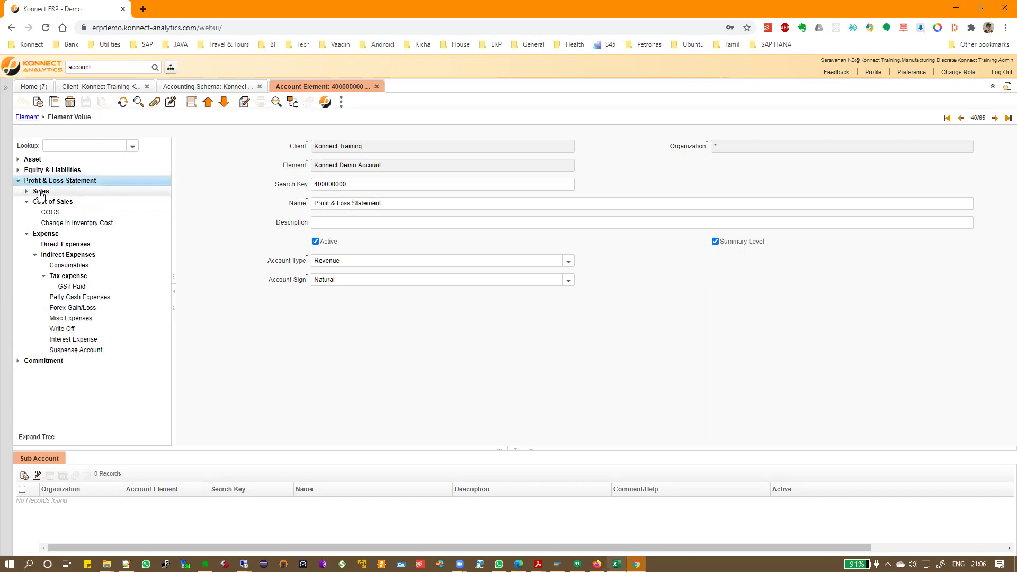
click(41, 193)
click(27, 202)
click(39, 213)
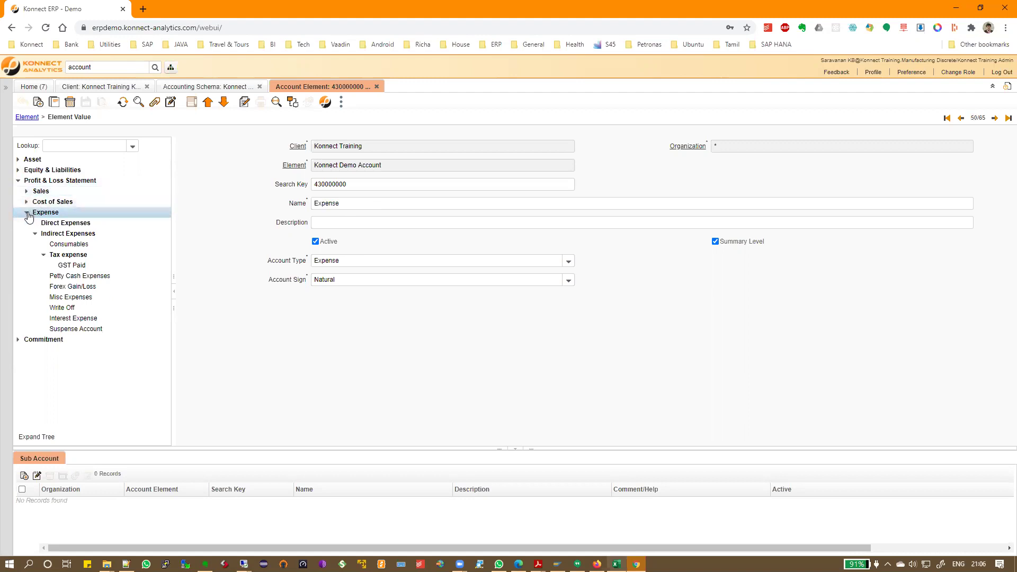
click(26, 212)
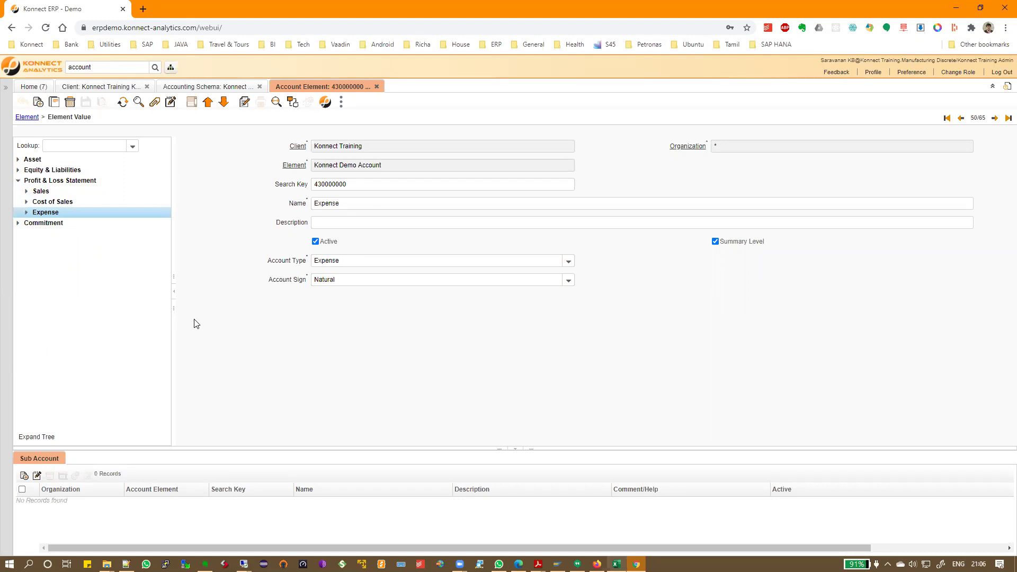
click(19, 181)
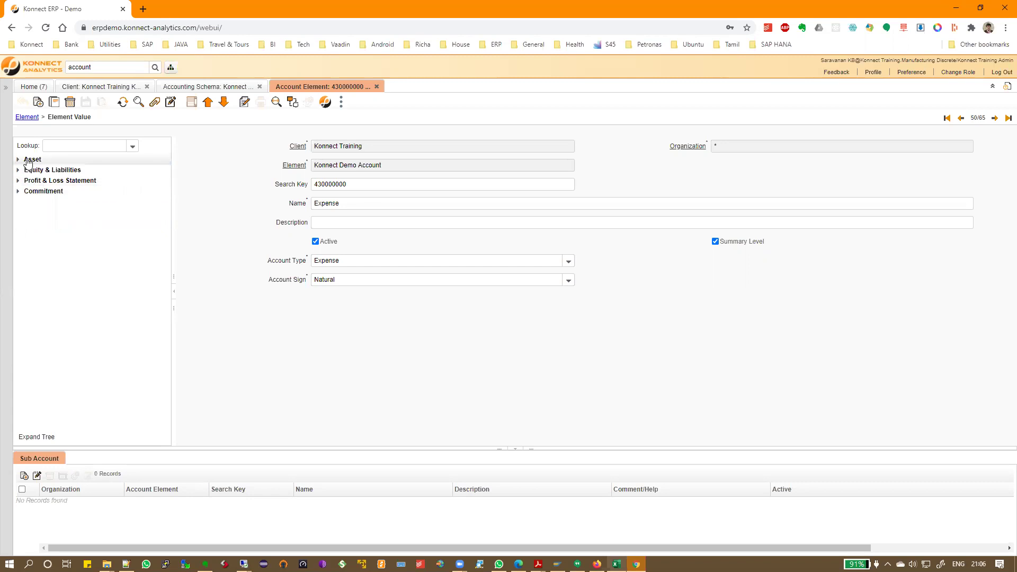
- Show only the second-level groups under Asset, Equity & Liabilities and Profit & Loss Statement in the account tree
click(28, 161)
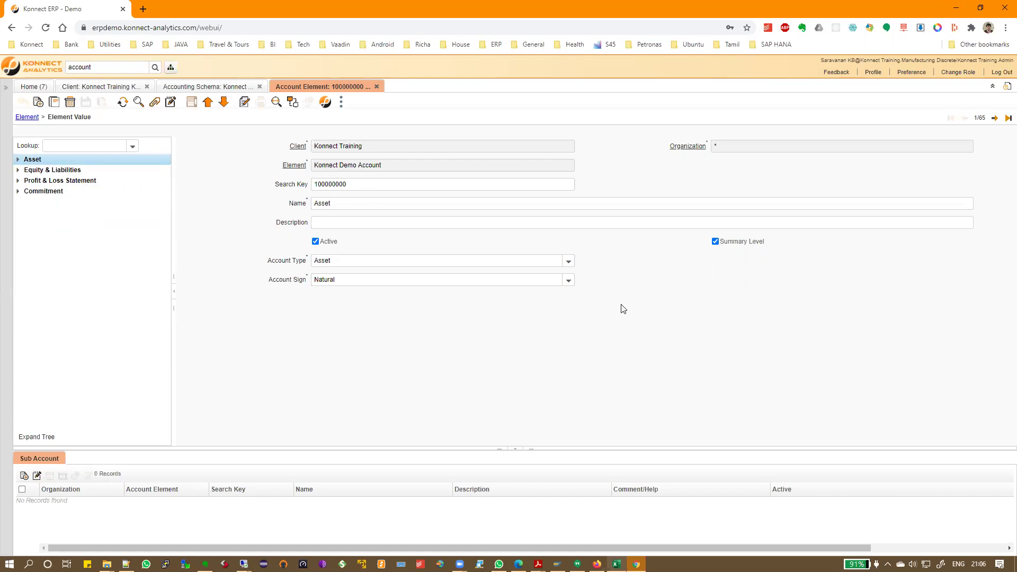
click(18, 160)
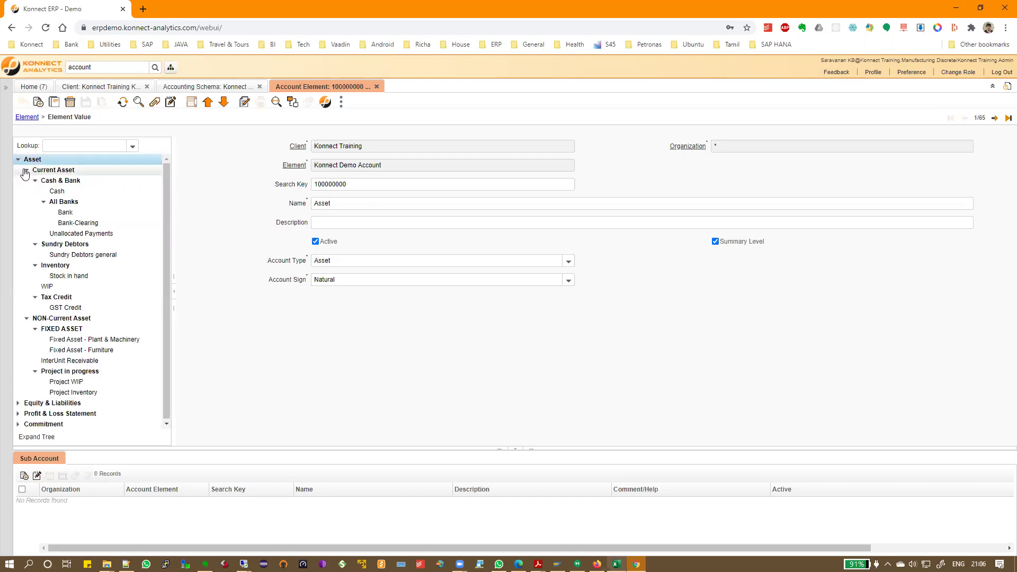
click(27, 169)
click(27, 182)
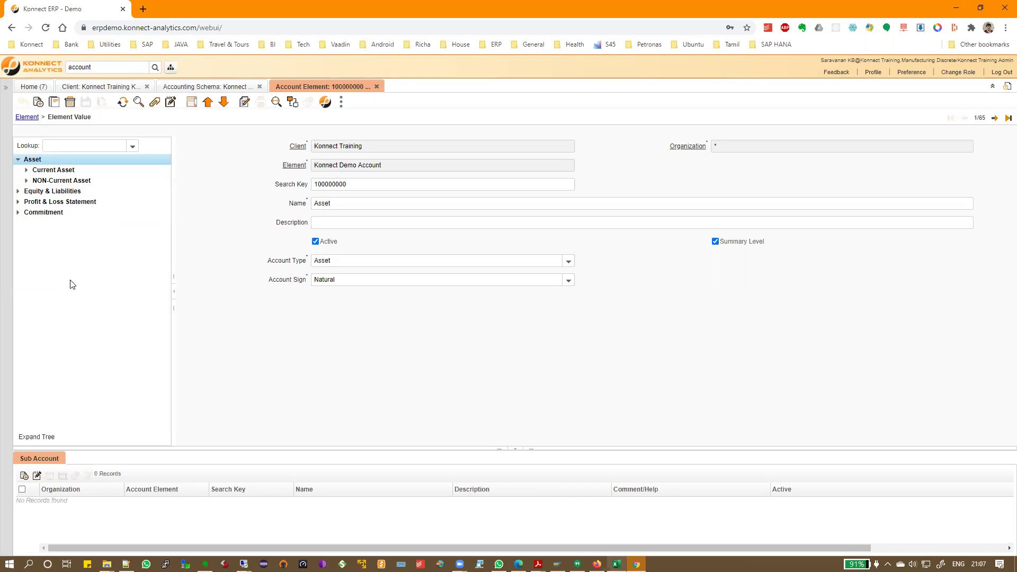
click(18, 202)
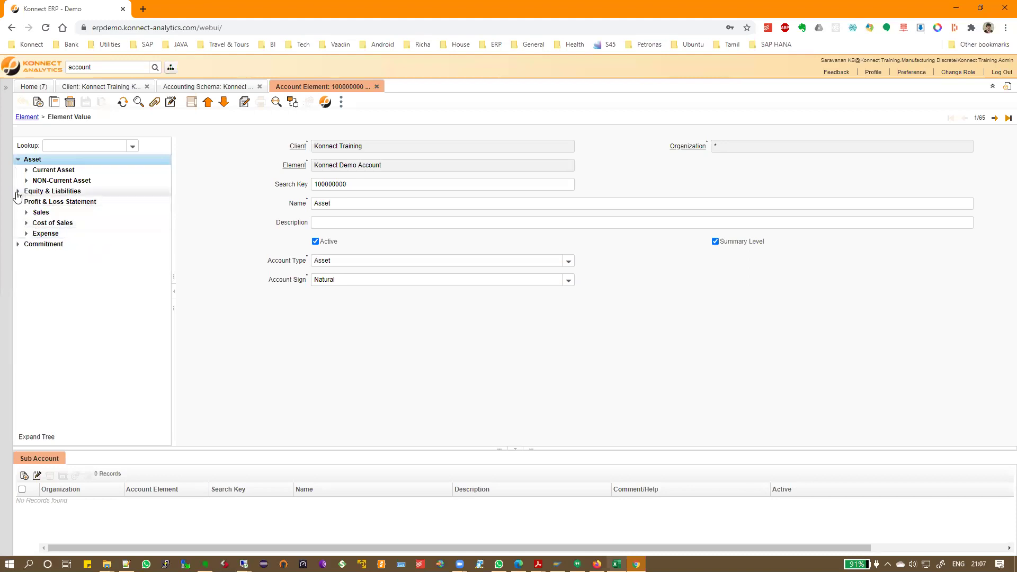
click(17, 192)
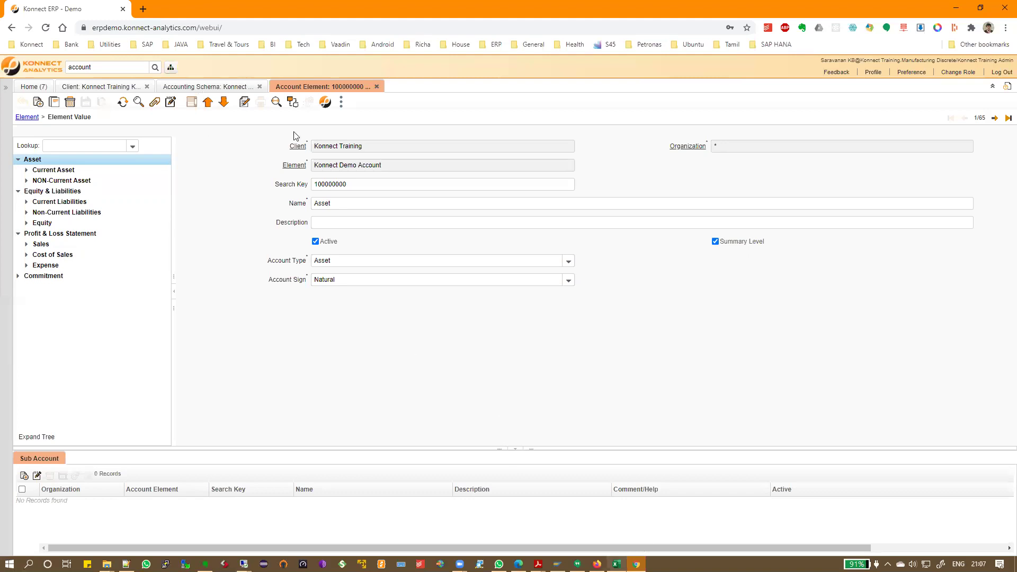
- Switch to the Excel workbook and point out the double-entry ledger area and the TR1 transaction row by selecting them
key(alt+Tab)
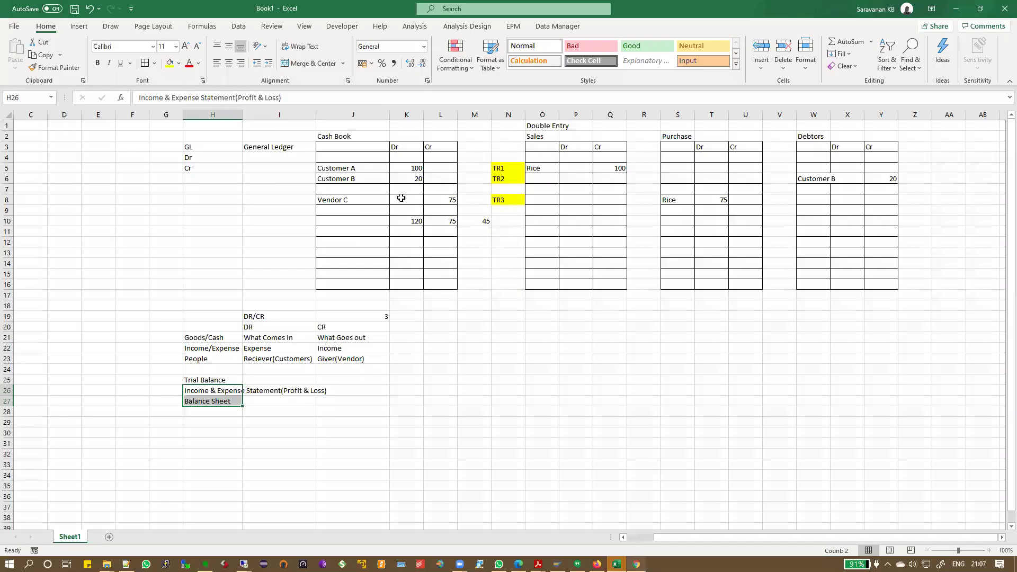
drag(265, 132, 708, 421)
drag(786, 396, 912, 290)
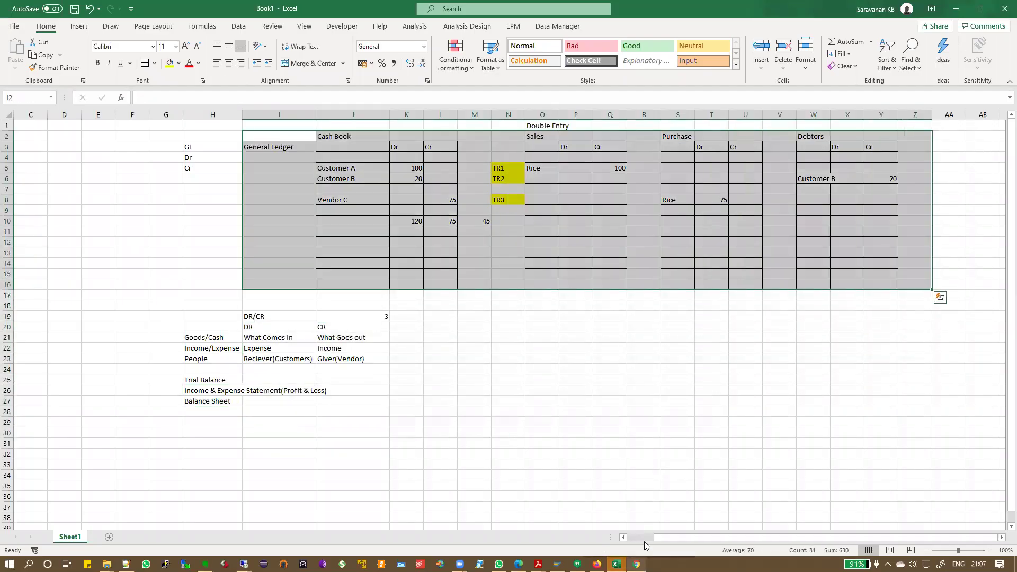
click(641, 538)
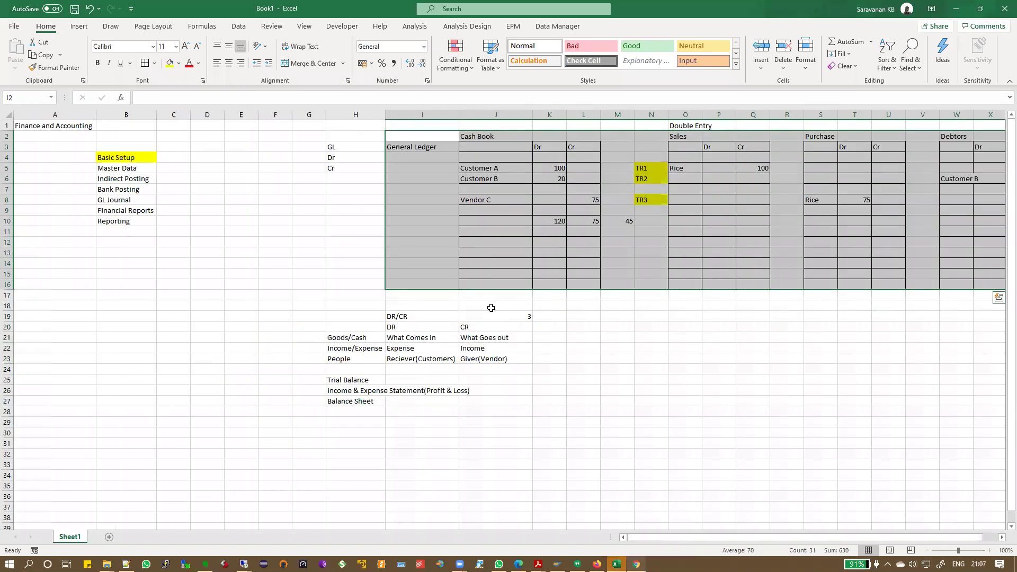
click(653, 165)
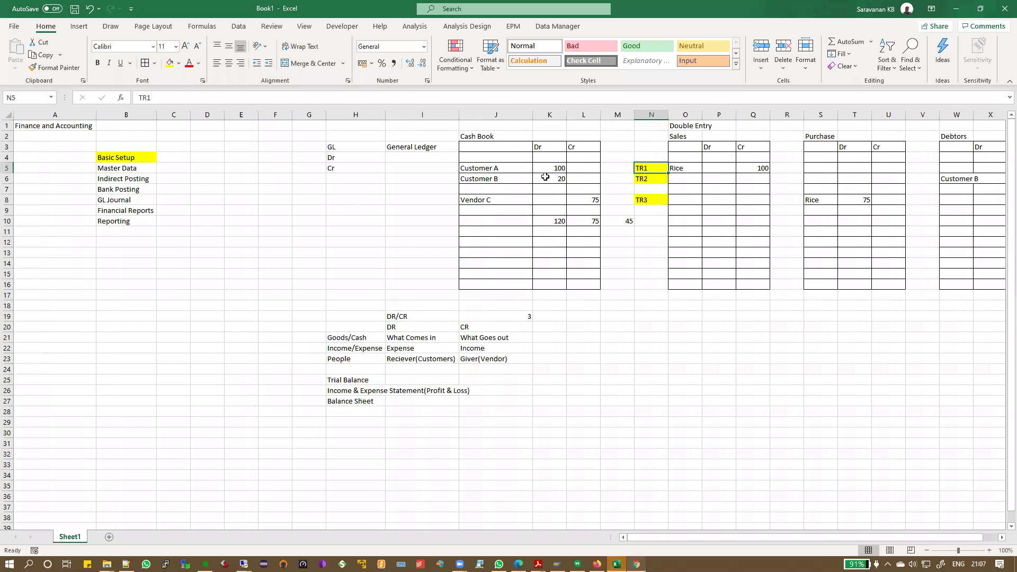
drag(555, 167, 944, 165)
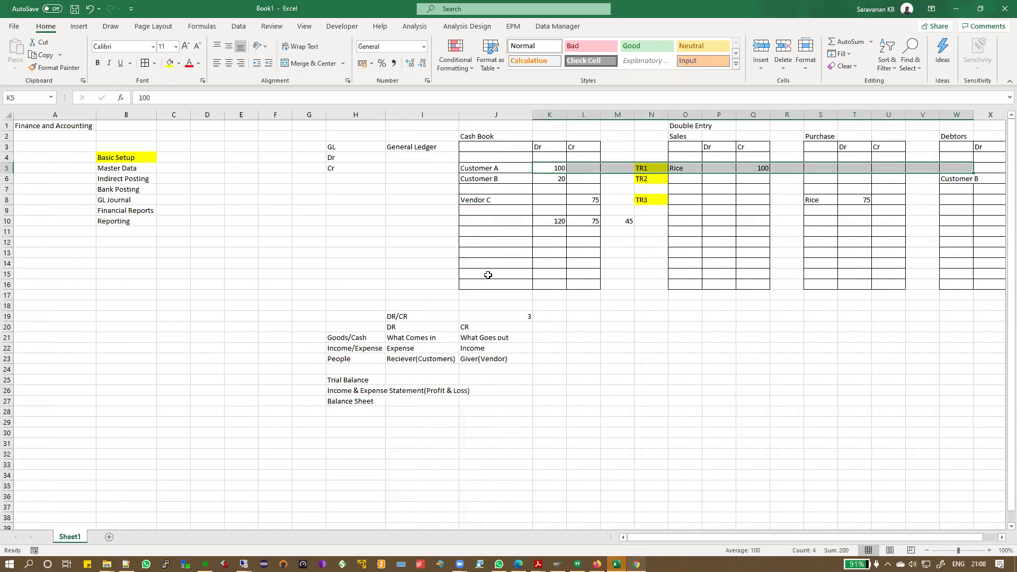
- Highlight the Master Data topic in cell B5 with a yellow fill
click(126, 166)
click(171, 63)
click(131, 179)
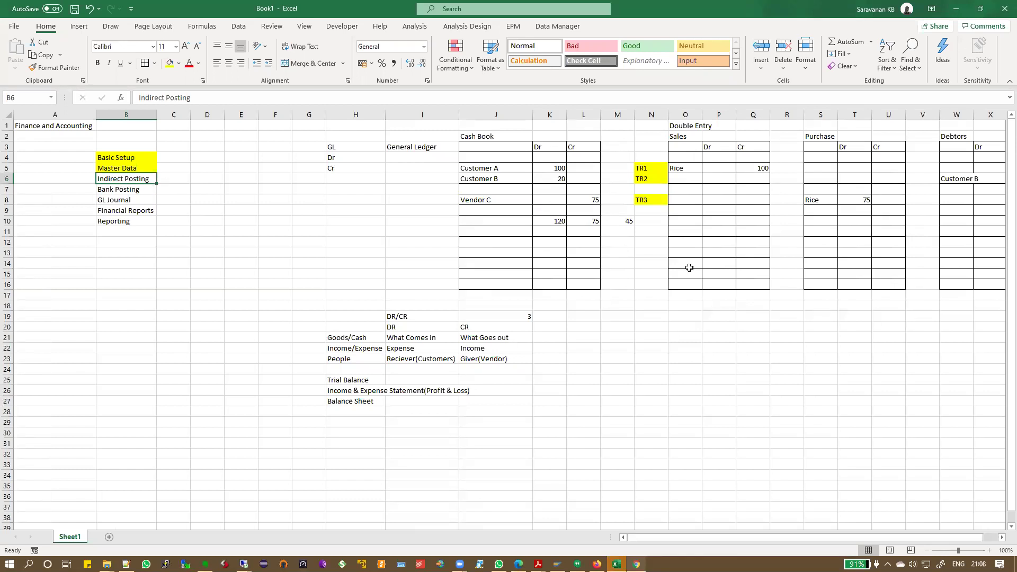
- Select the Customer A transaction row, glance at the ERP account tree, and return to Excel to select the Rice entry in the Sales ledger
drag(490, 170, 970, 173)
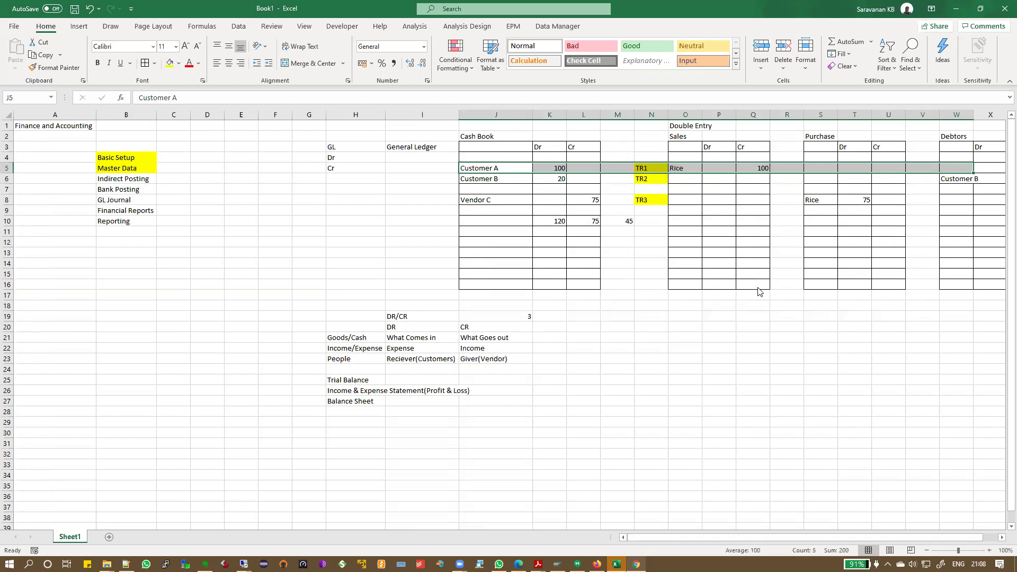
key(alt+Tab)
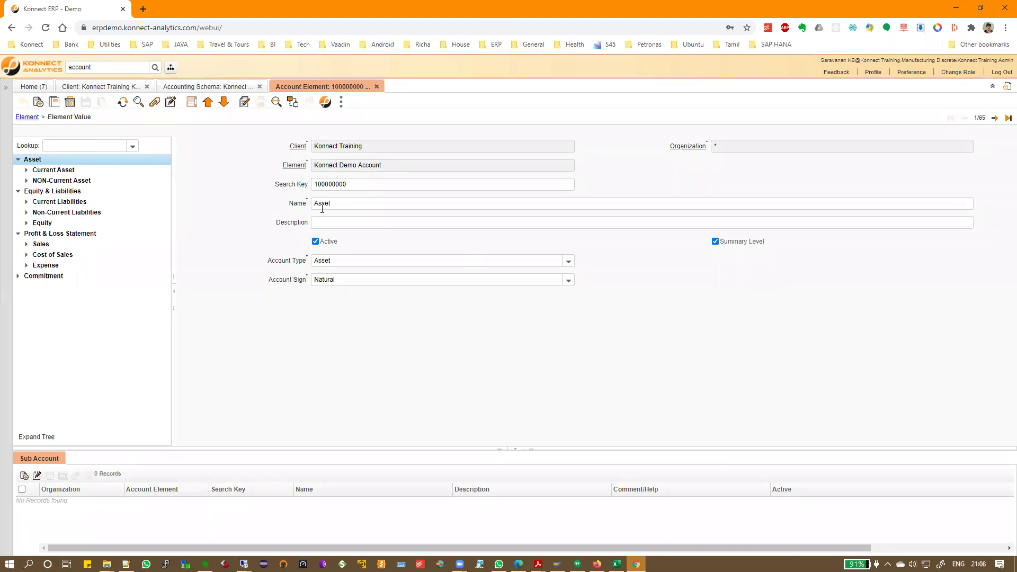
click(616, 564)
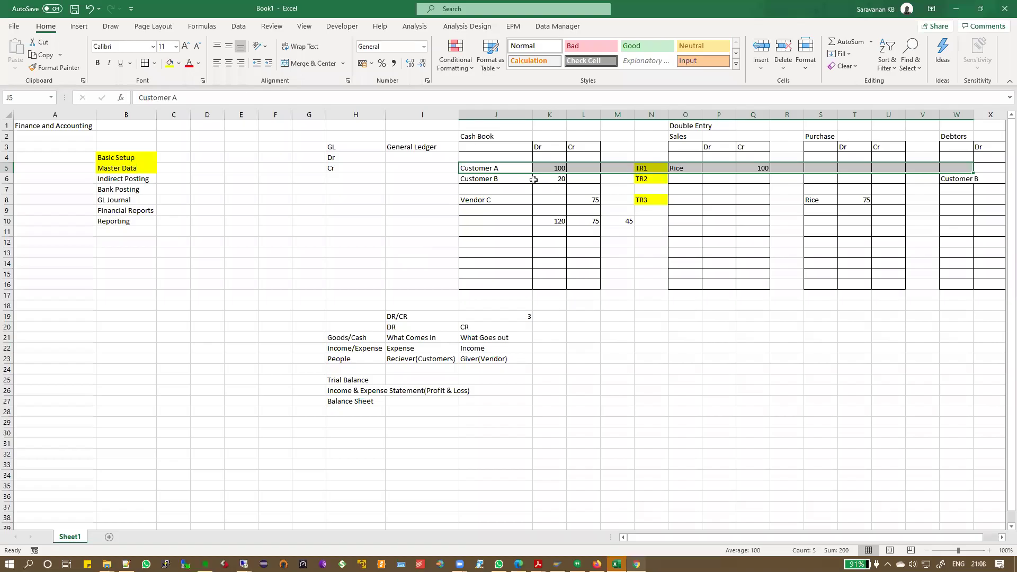
click(490, 169)
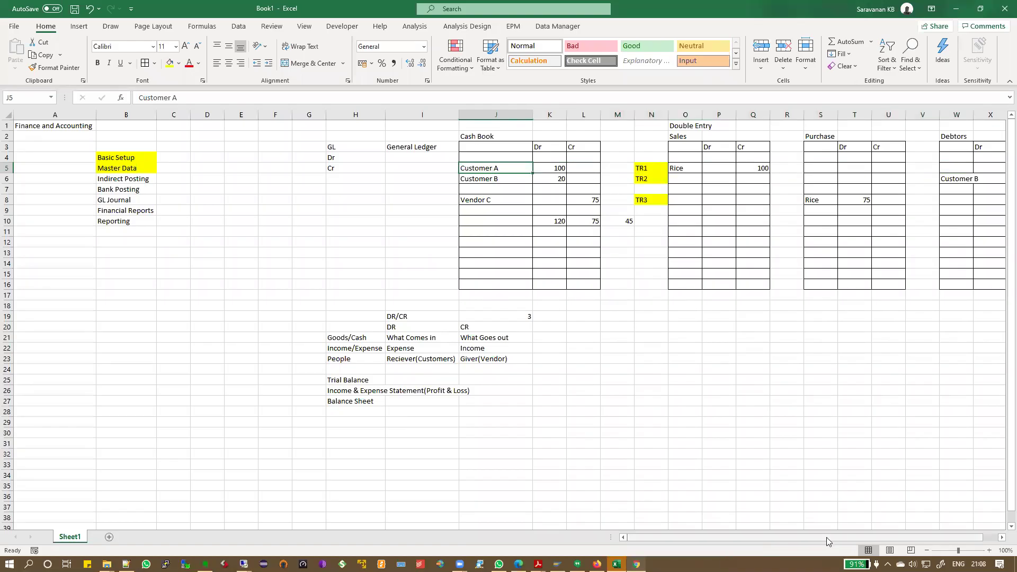
drag(830, 540, 861, 538)
drag(594, 168, 677, 168)
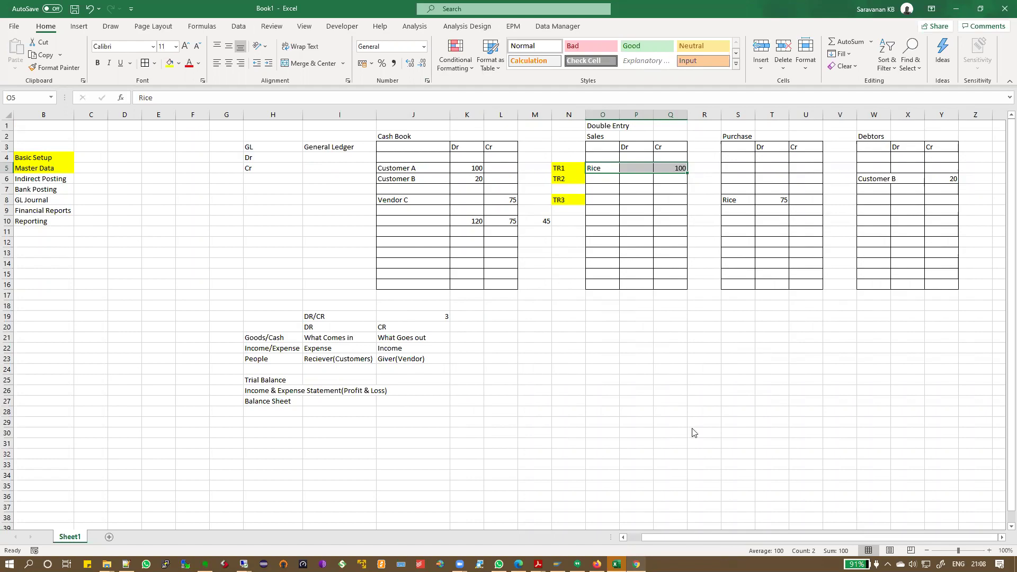
- Switch to Konnect ERP, search the menu for "sales" and open the Sales Order window
key(alt+Tab)
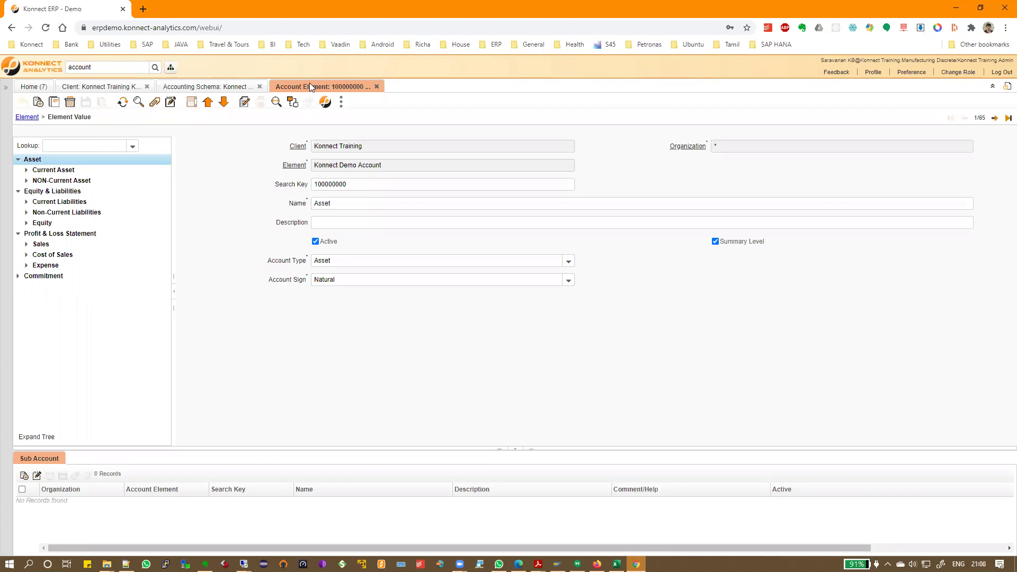
drag(106, 67, 17, 67)
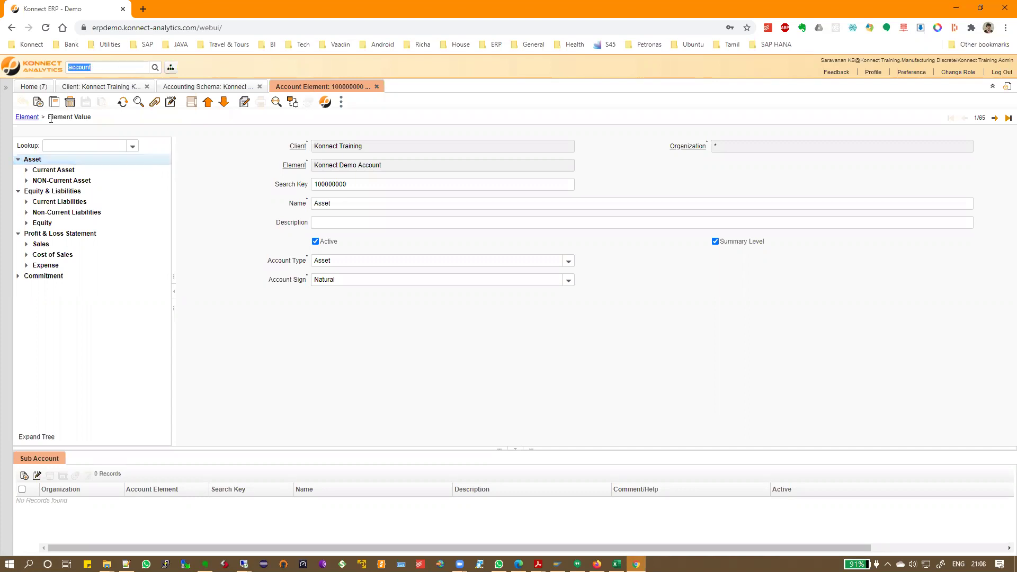
text(sdale)
key(BackSpace)
key(BackSpace)
key(BackSpace)
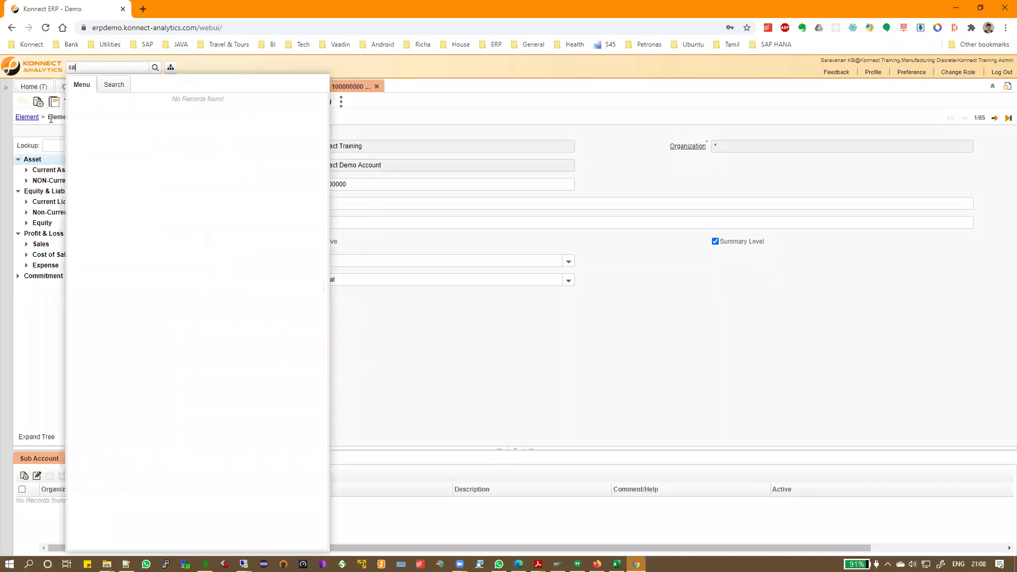
text(les)
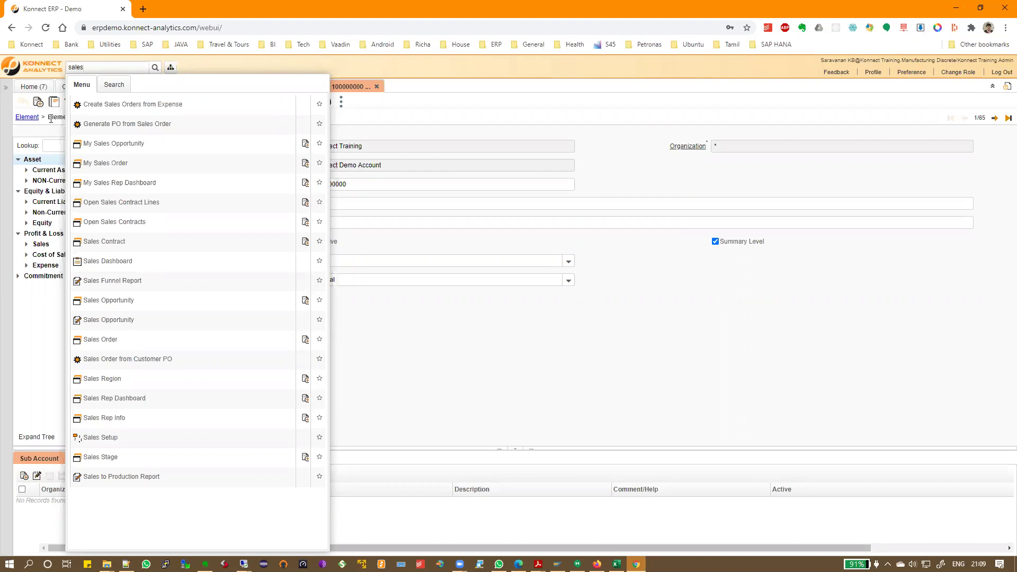
click(106, 339)
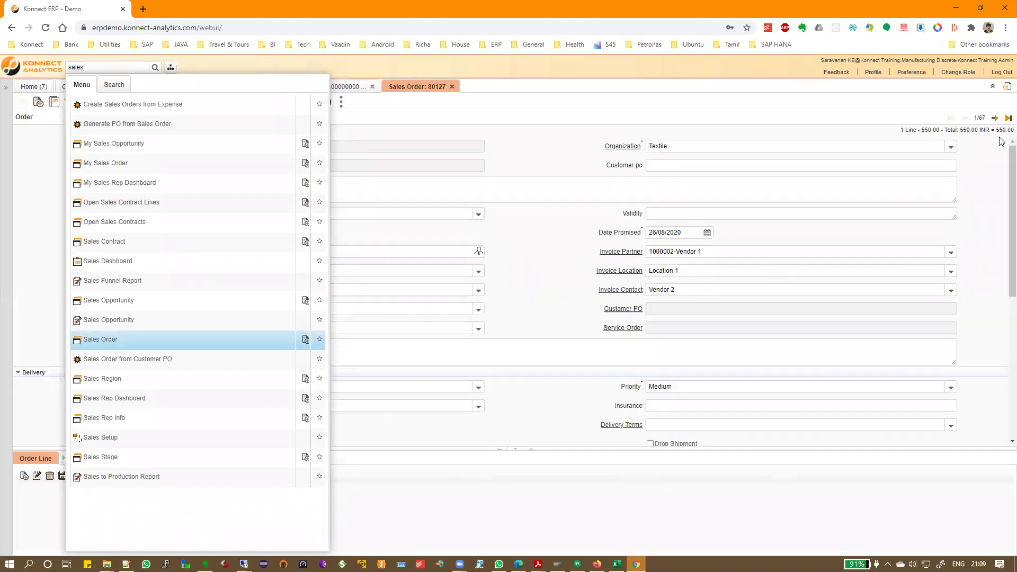
- Review the first sales order's details down to its status section and advance through the following sales order records
scroll(970, 228, down, 5)
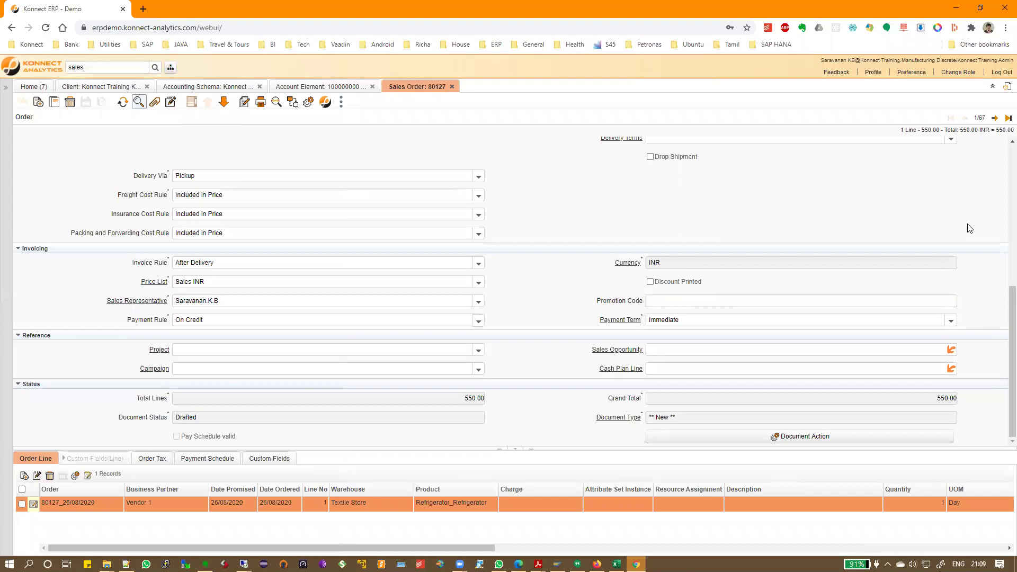
click(995, 119)
click(995, 119)
click(995, 119)
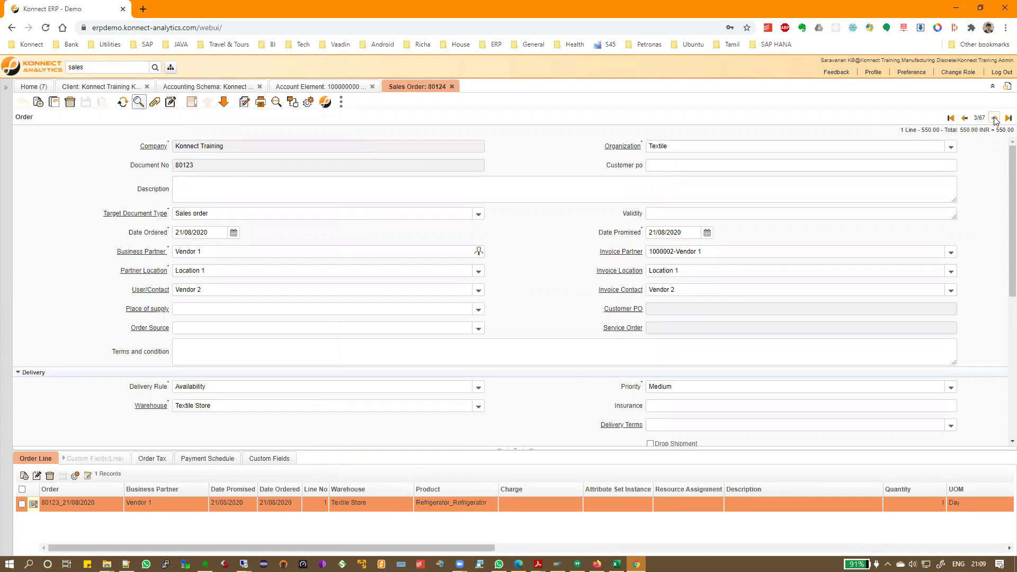
- Page forward through the sales order records and go to the last one
click(996, 118)
click(997, 119)
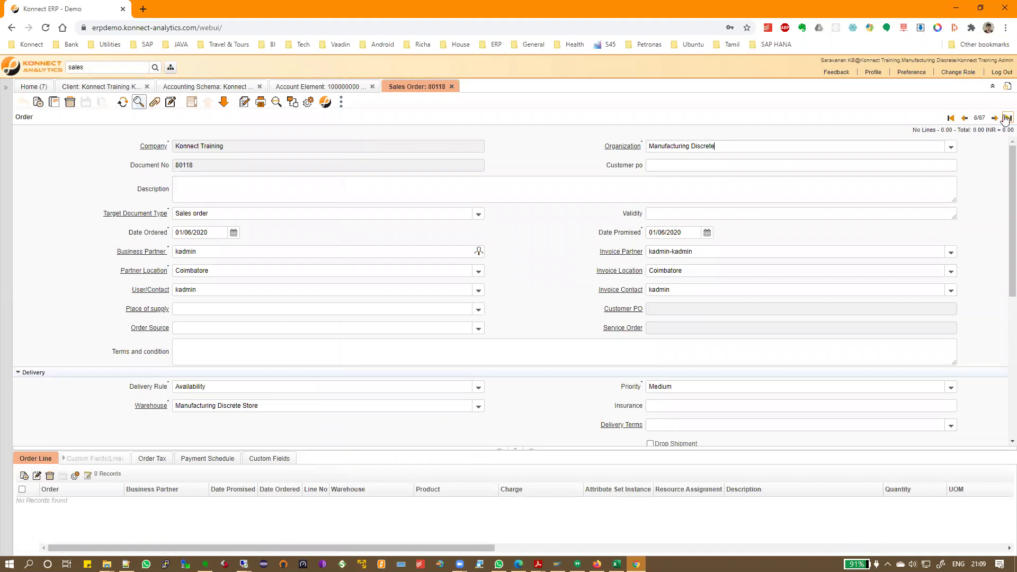
click(1004, 118)
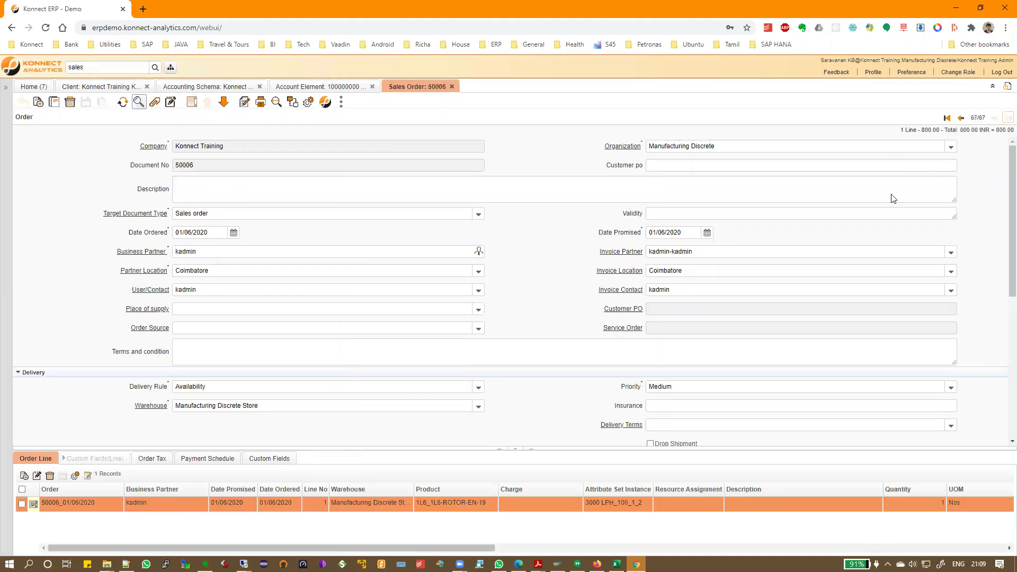
- Open the sales order record lookup, expand its additional search fields and look through them
click(139, 103)
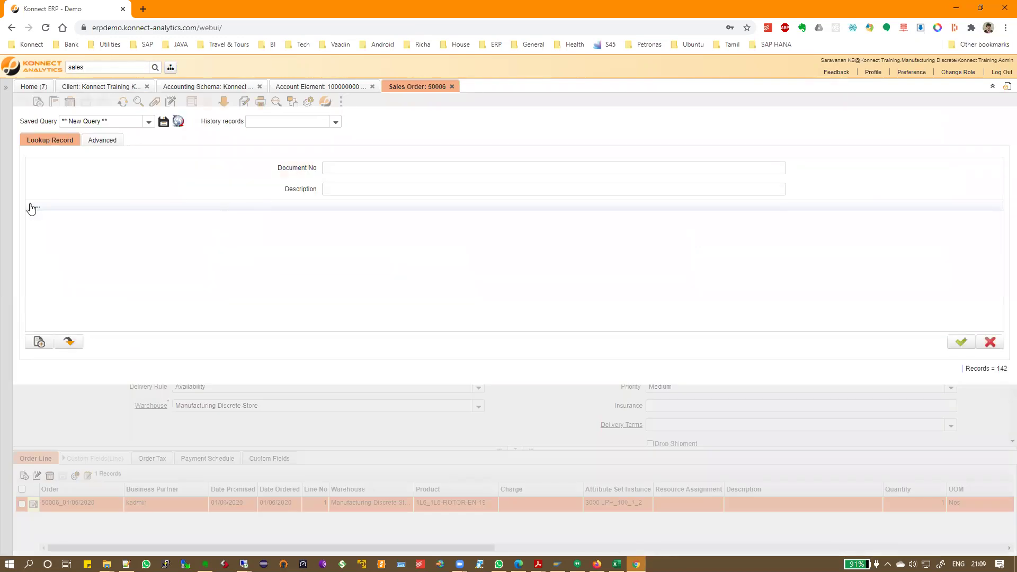
click(57, 210)
scroll(380, 246, down, 5)
scroll(381, 248, down, 5)
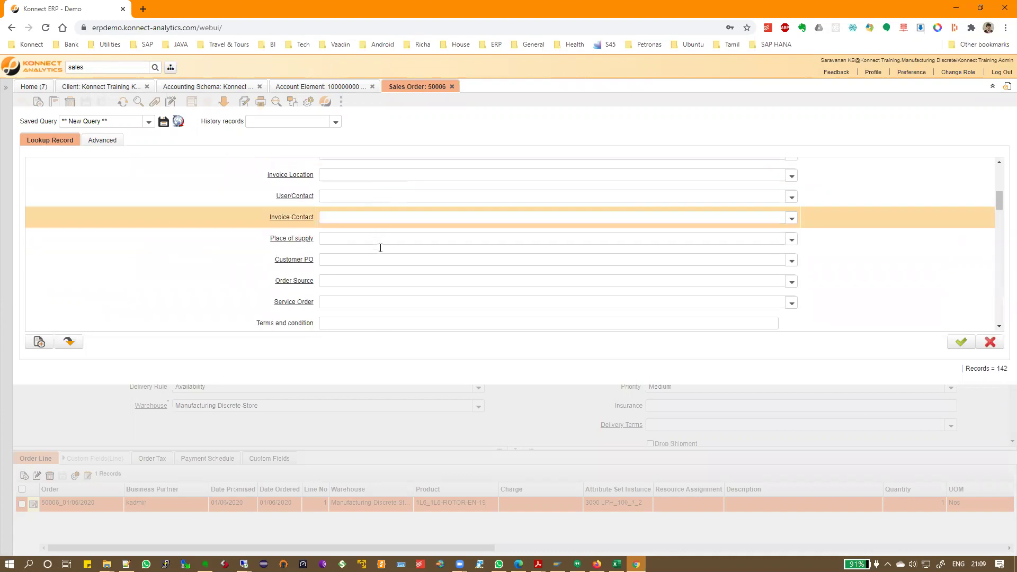
scroll(381, 248, down, 5)
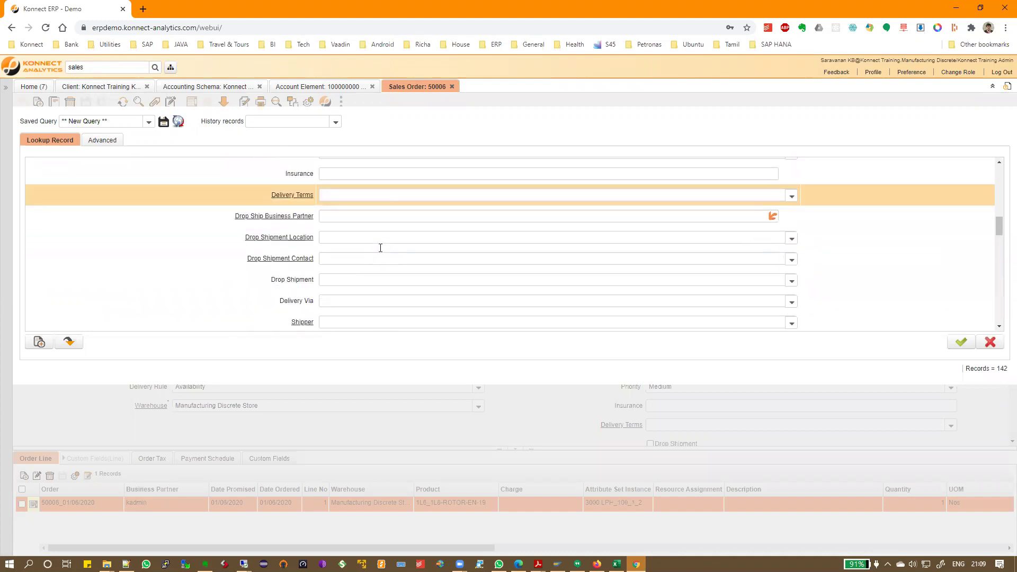
scroll(381, 248, down, 5)
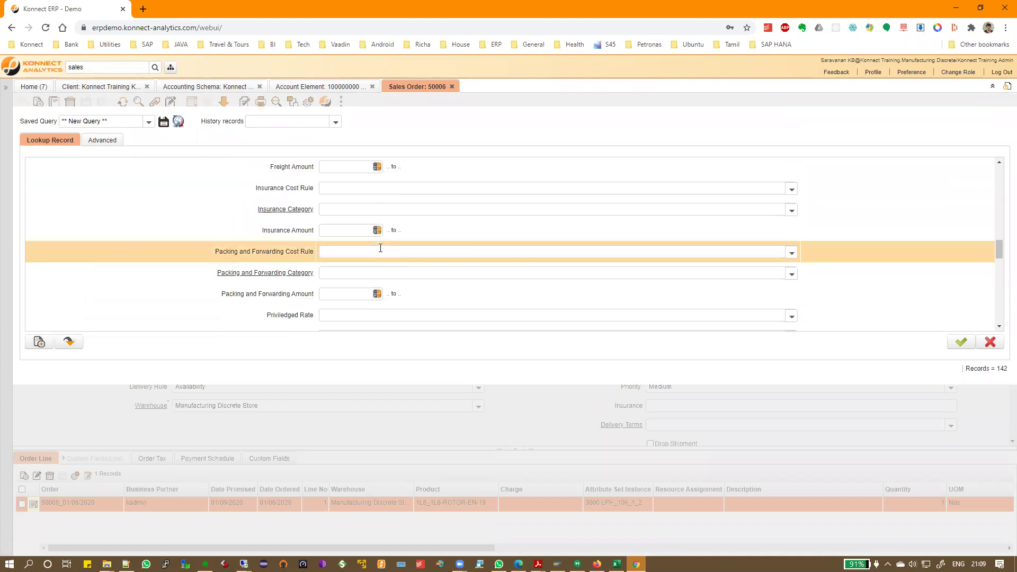
scroll(380, 247, down, 3)
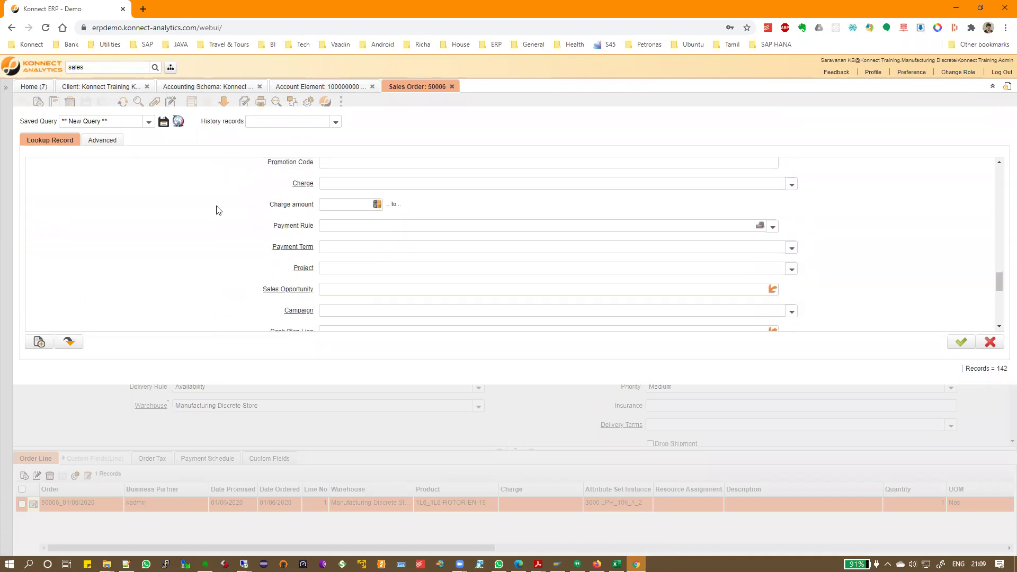
- Filter the sales orders with an advanced query where Document Status equals Completed
click(102, 140)
click(217, 201)
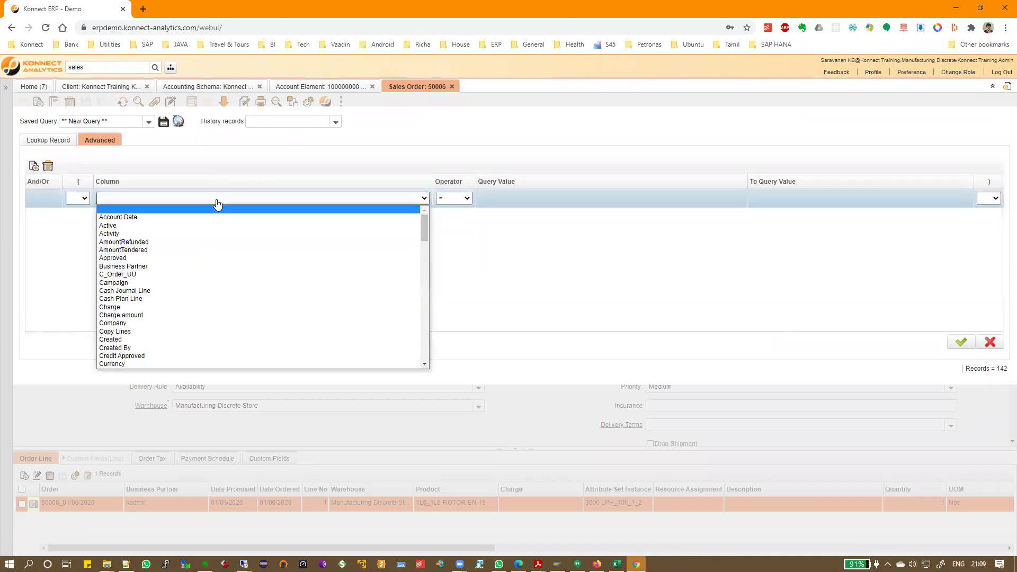
text(d)
key(Down)
key(Down)
key(Down)
key(Down)
key(Down)
key(Down)
key(Down)
key(Down)
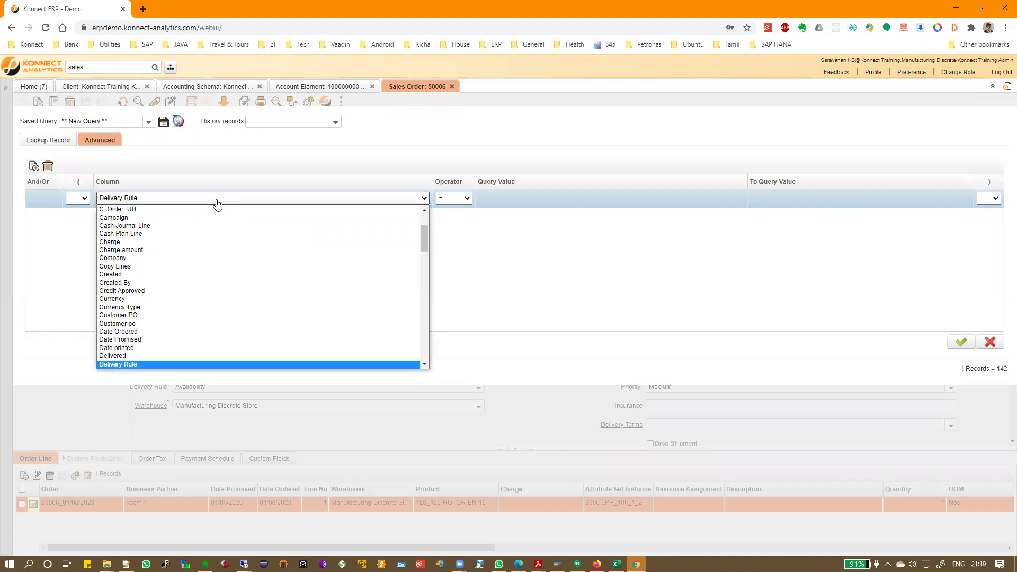
key(Down)
key(Down)
key(Down)
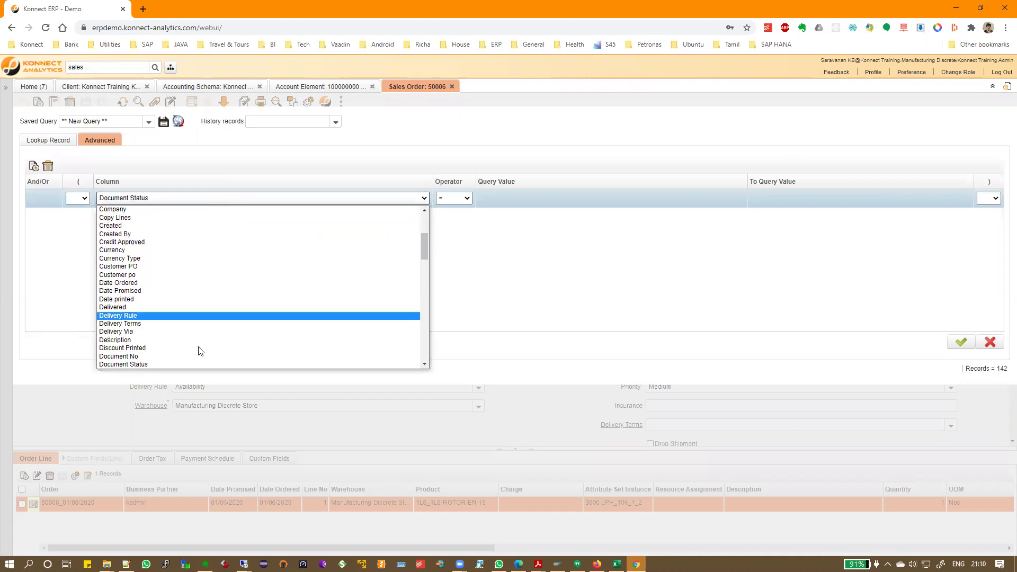
key(Return)
click(558, 195)
text(Completed)
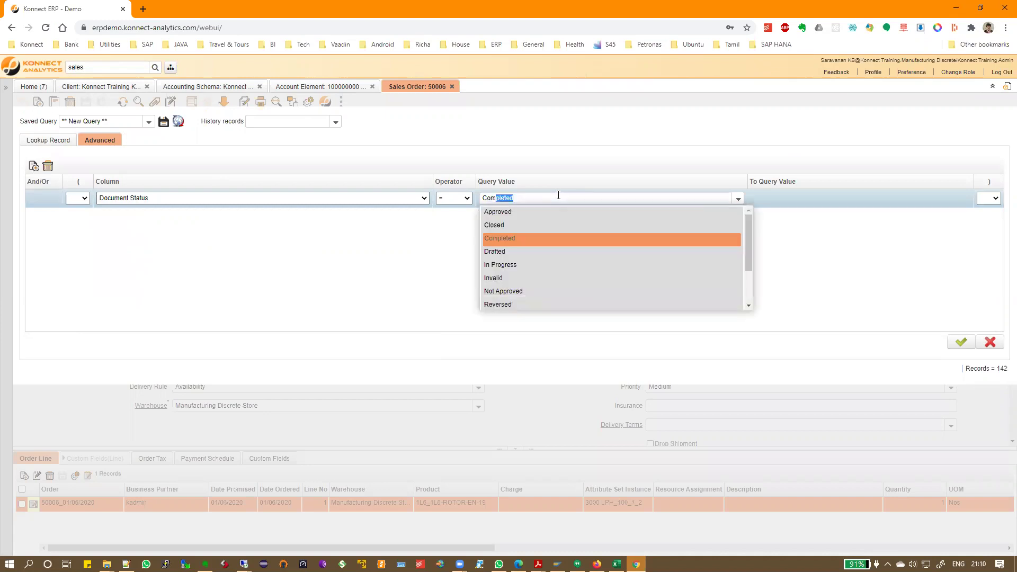
key(Return)
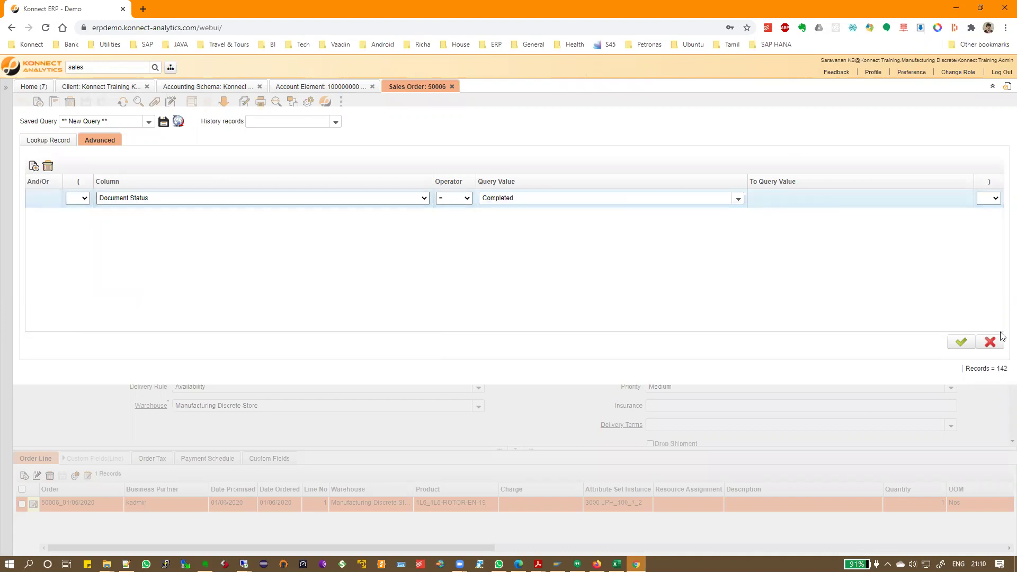
click(962, 344)
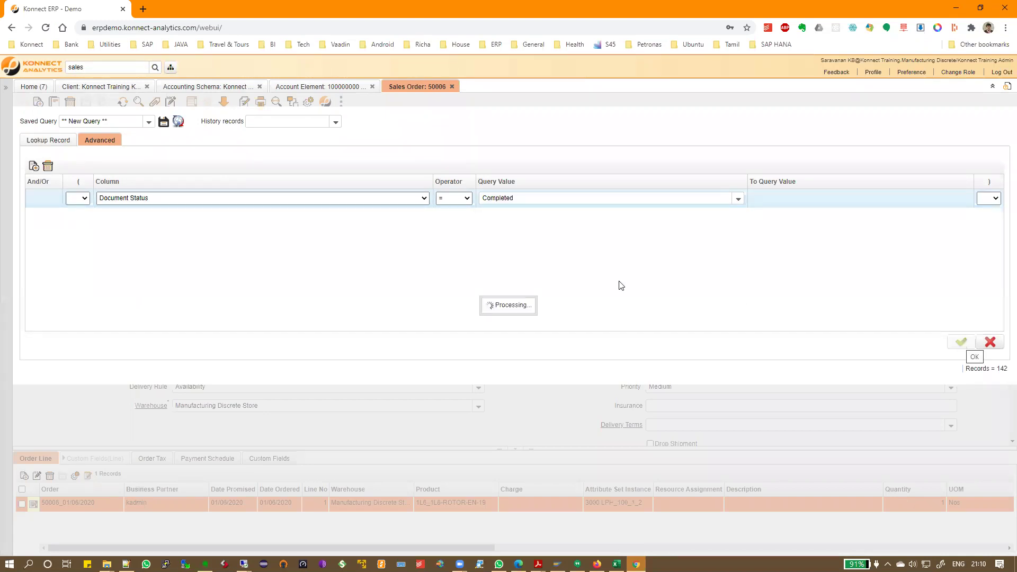
- Review the completed sales order's total and status details and view its accounting posting
scroll(285, 384, down, 2)
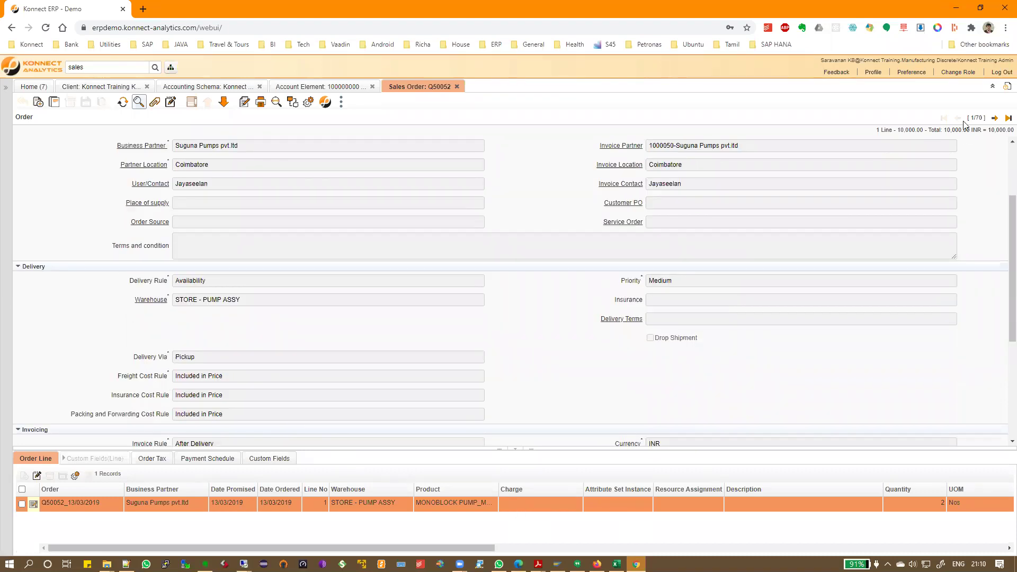
drag(947, 130, 974, 130)
scroll(540, 276, down, 2)
scroll(539, 277, down, 3)
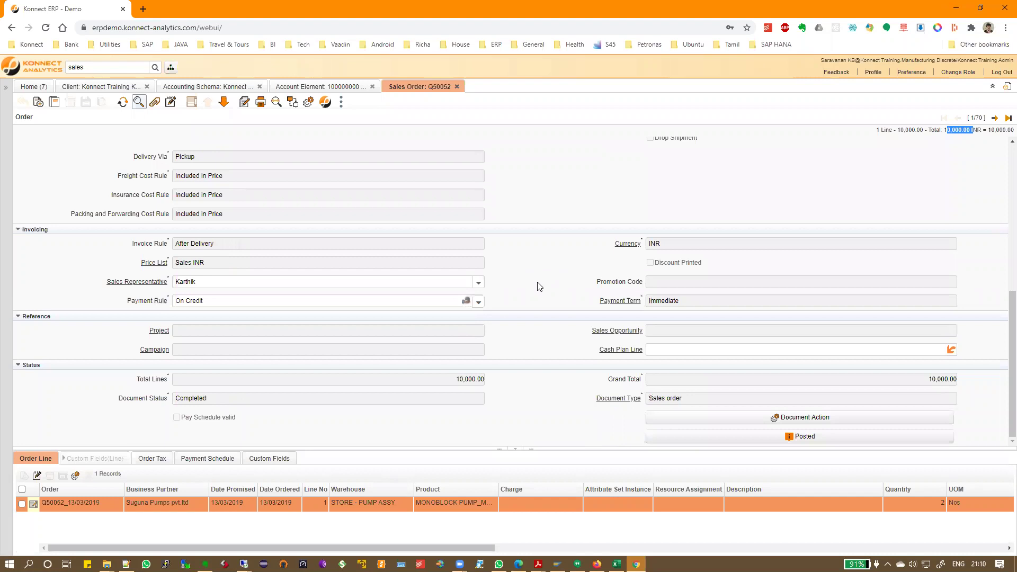
click(809, 437)
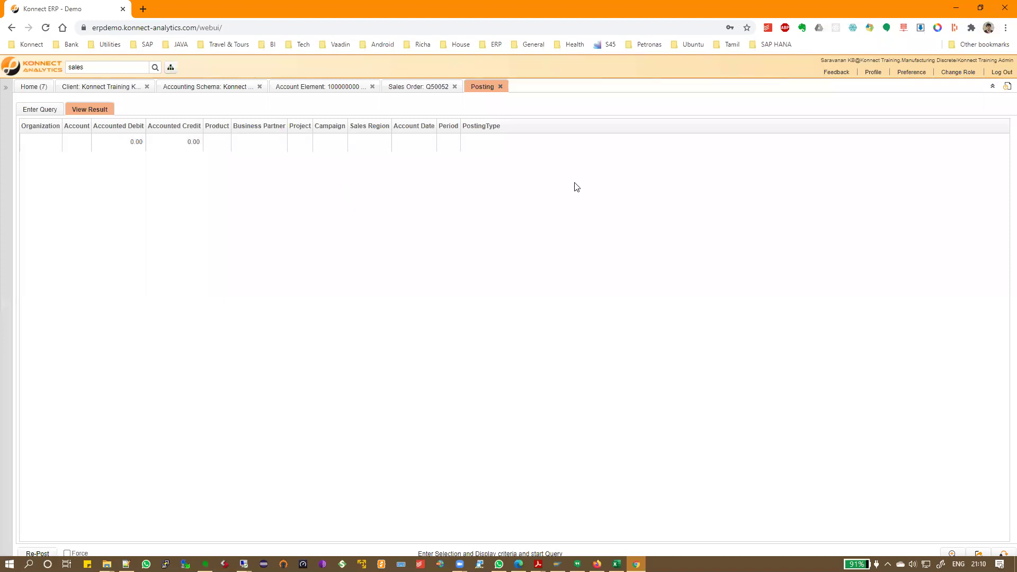
- Close the posting and sales order windows, and find and open the Invoice (Customer) window
click(500, 88)
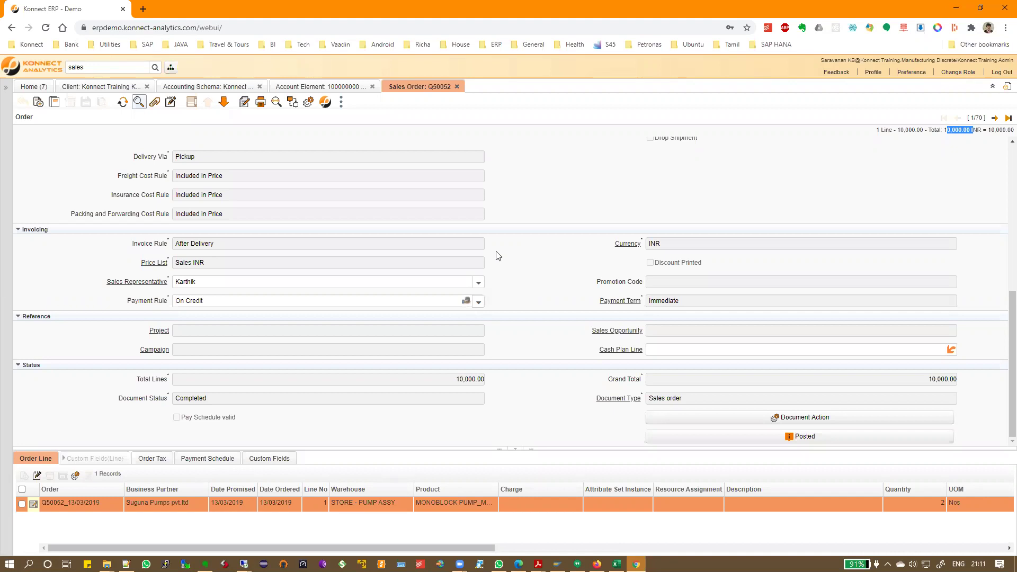
click(458, 87)
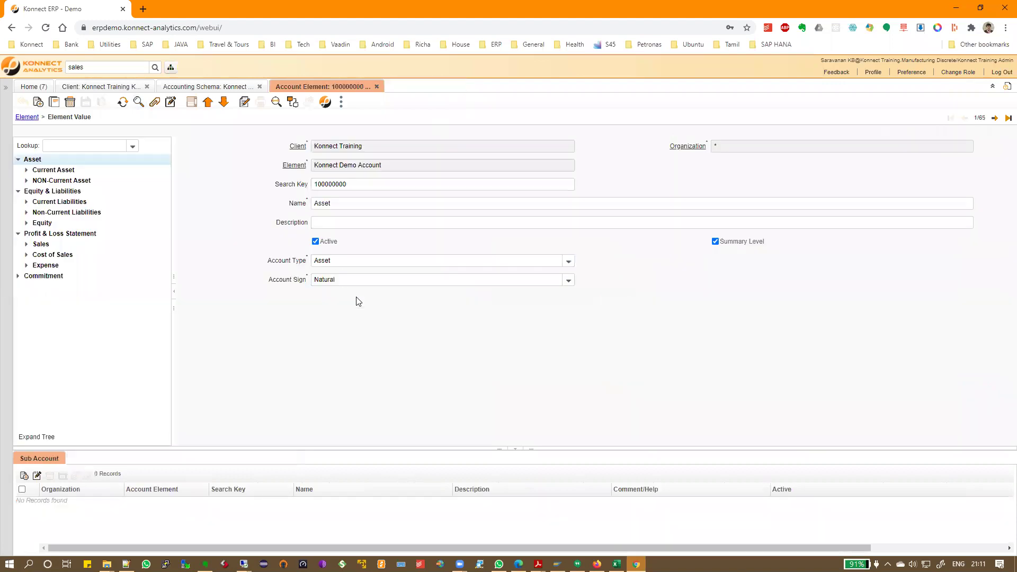
double_click(106, 62)
text(invoice)
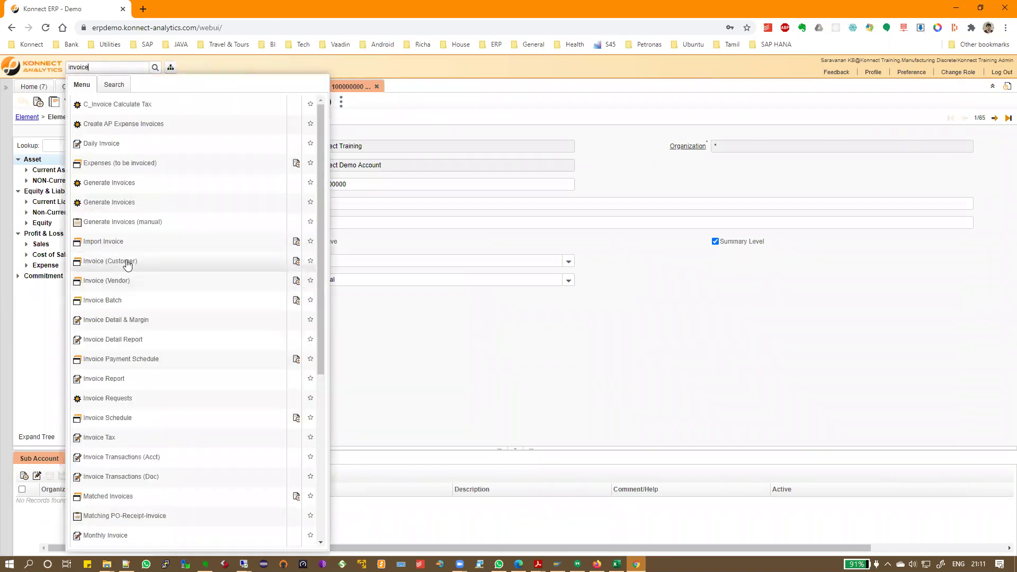
click(127, 262)
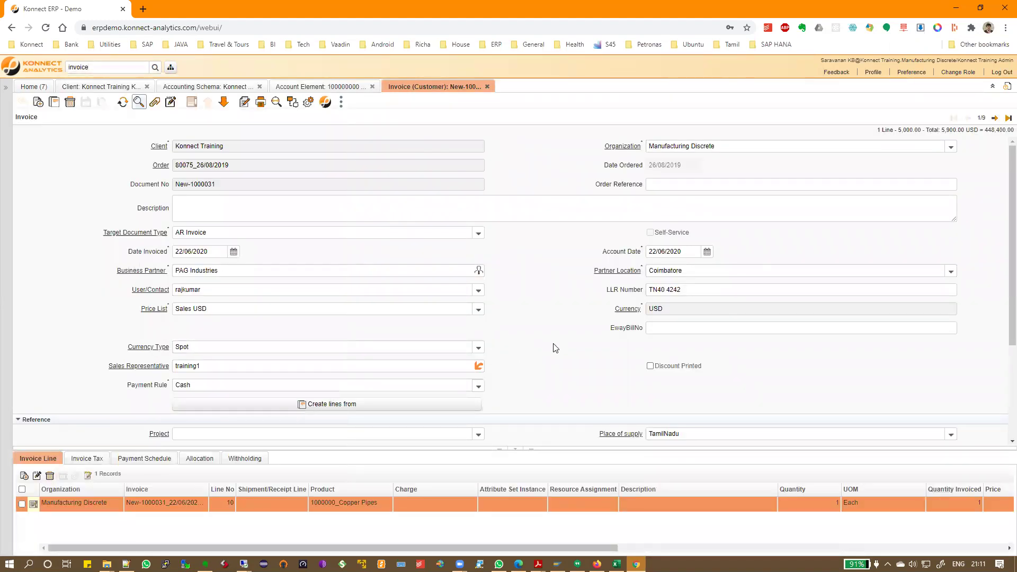
- Check the first customer invoice's status section and page forward through the following invoices
scroll(555, 348, down, 3)
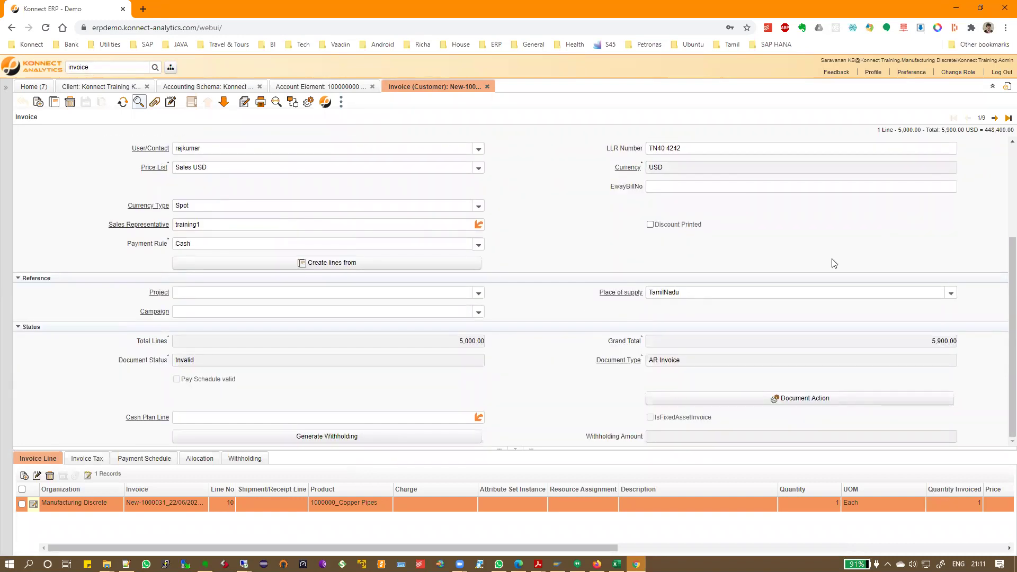
click(994, 117)
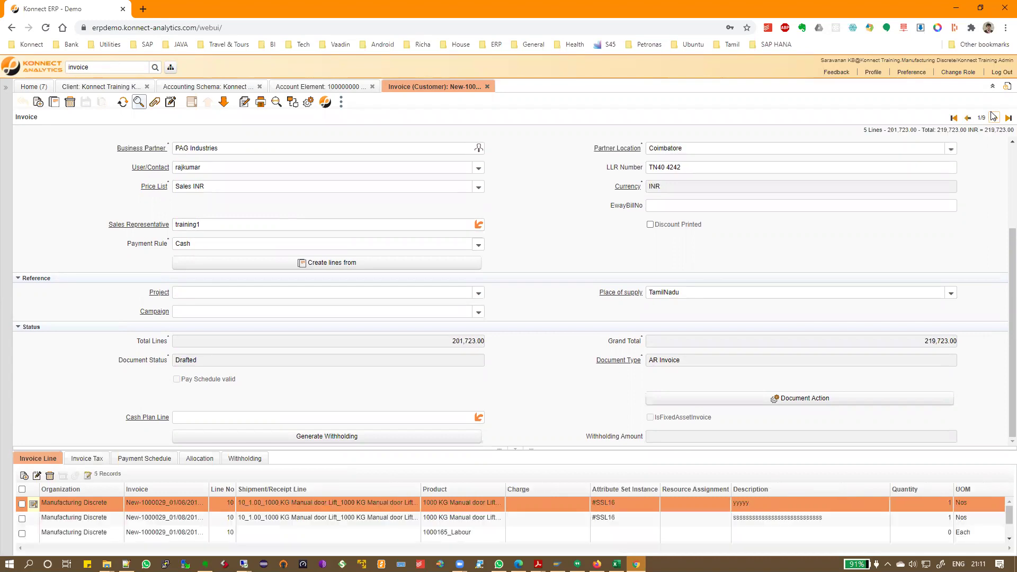
click(993, 117)
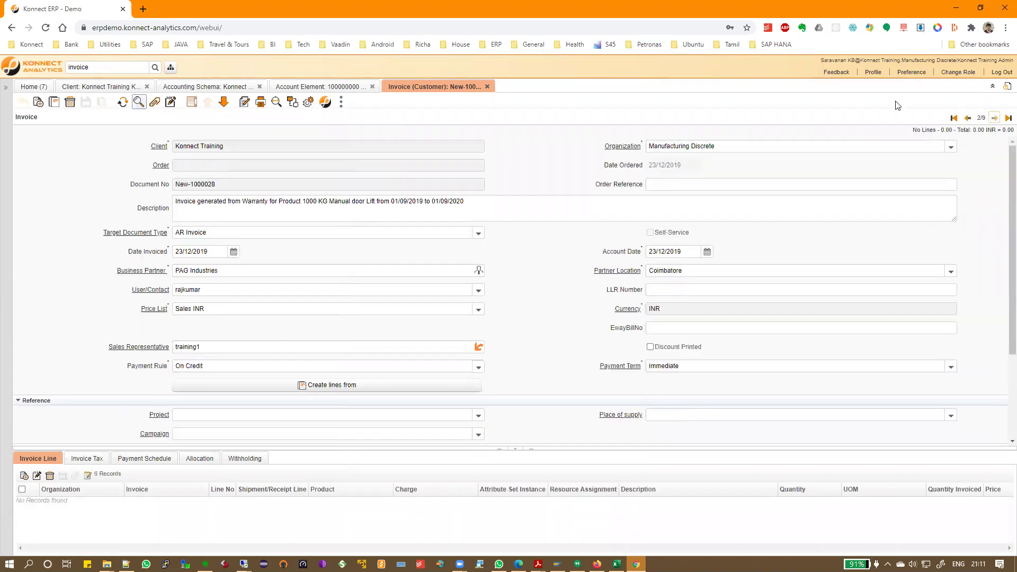
- Filter the customer invoices with an advanced query where Document Status equals Completed
click(139, 102)
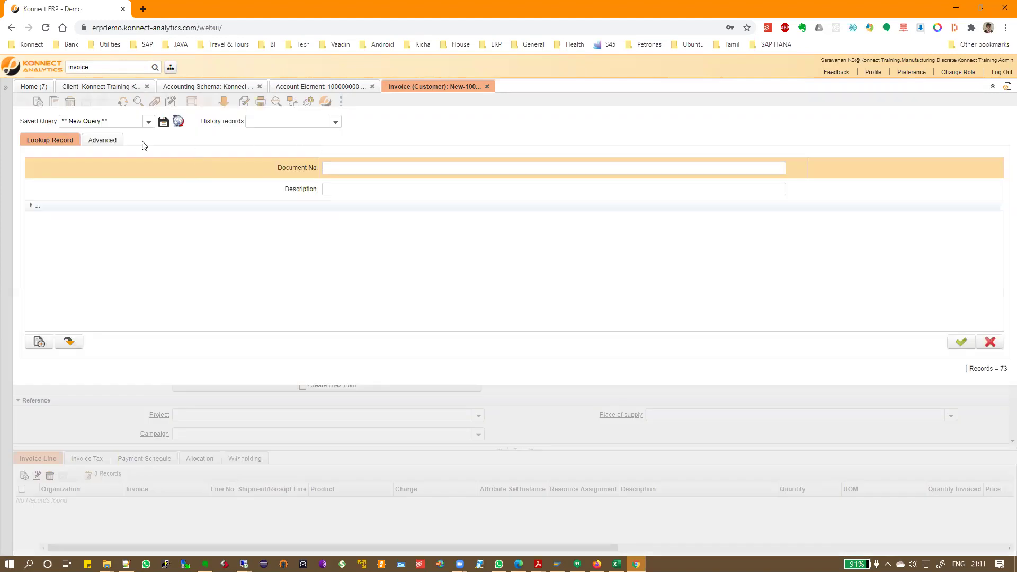
click(115, 139)
click(223, 200)
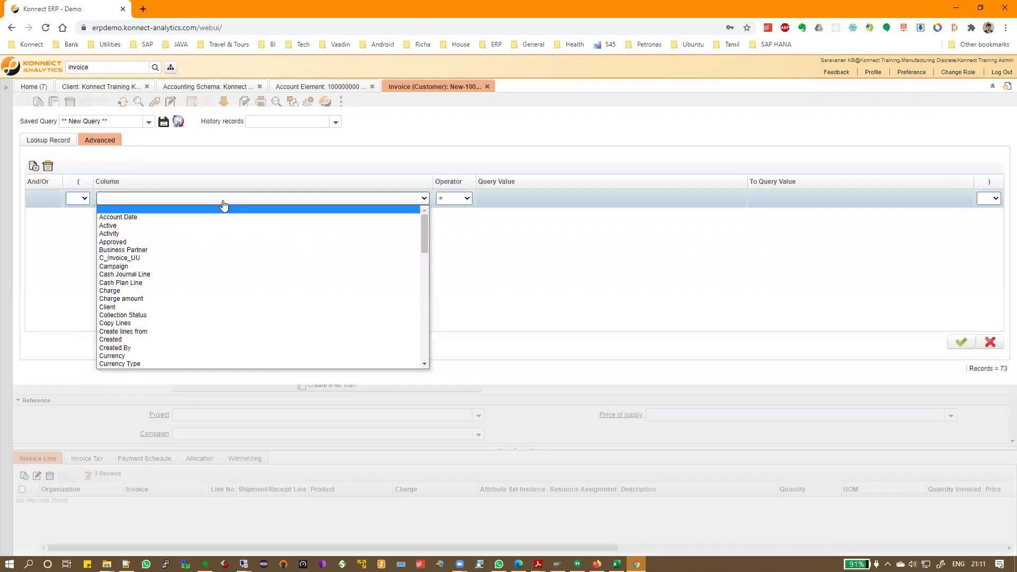
key(Down)
key(Down)
key(Down)
key(Down)
key(Down)
key(Down)
key(Down)
key(Down)
key(Down)
key(Down)
key(Down)
key(Down)
key(Down)
key(Down)
key(Down)
key(Down)
key(Down)
key(Down)
key(Down)
key(Down)
key(Down)
key(Down)
key(Down)
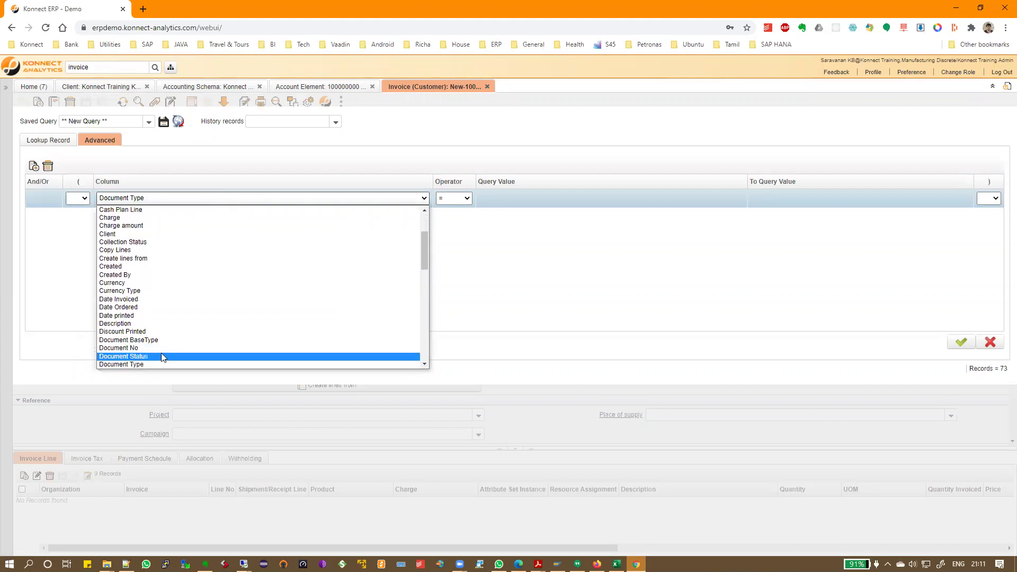
click(161, 356)
click(571, 198)
text(Completed)
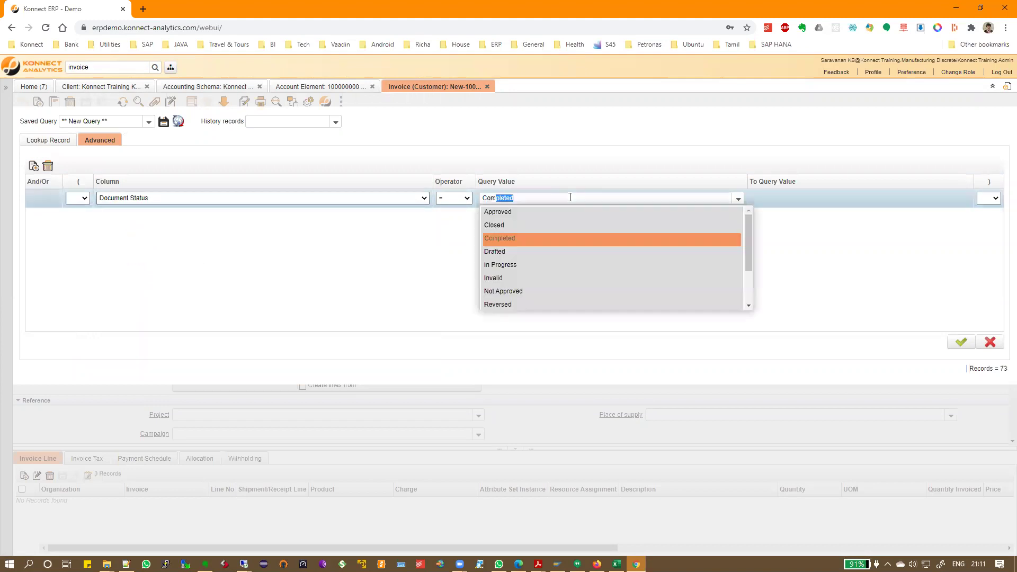
key(Return)
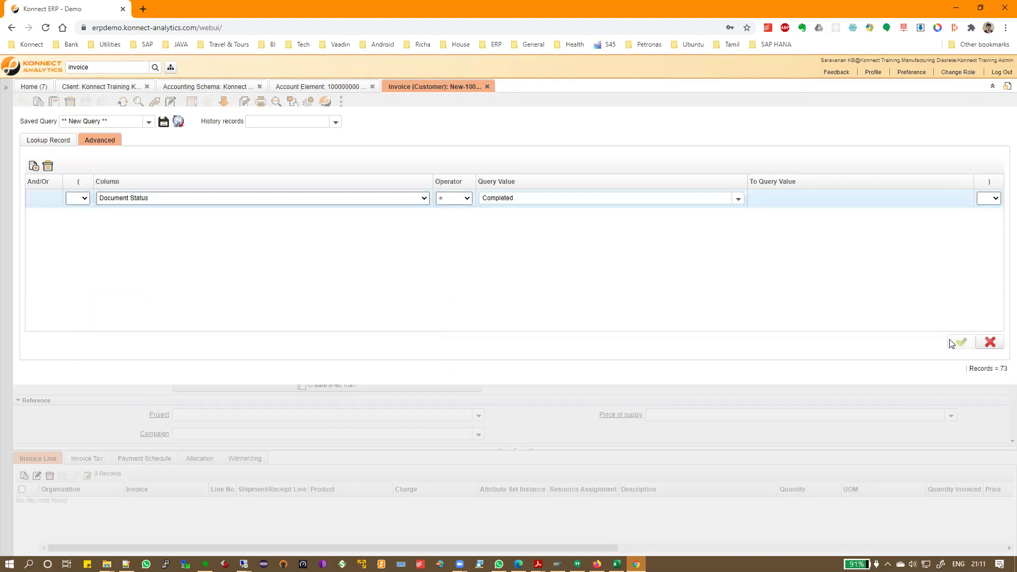
key(Return)
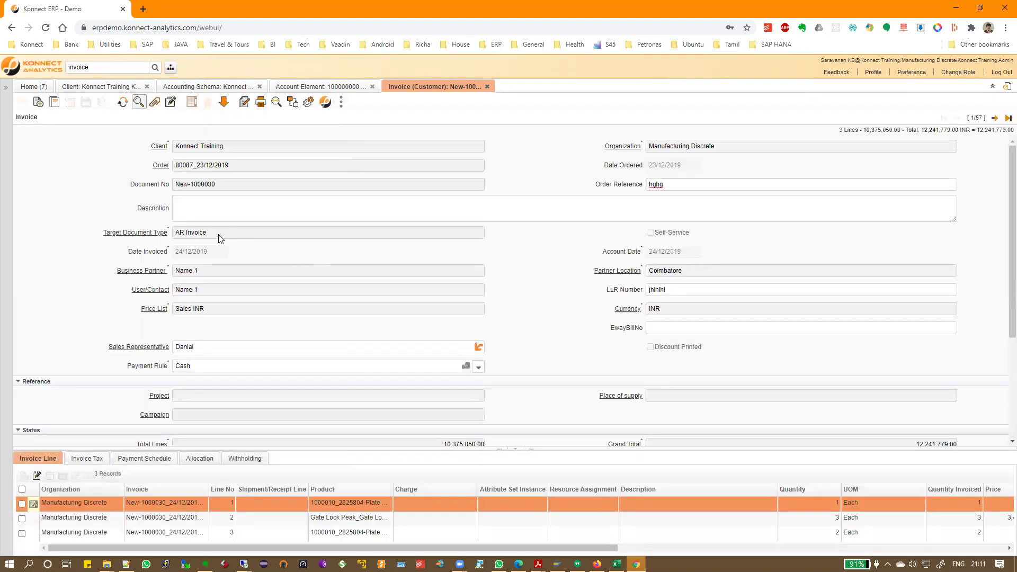
- Check the completed invoice's target document type and total, and view its accounting posting
drag(176, 237, 225, 236)
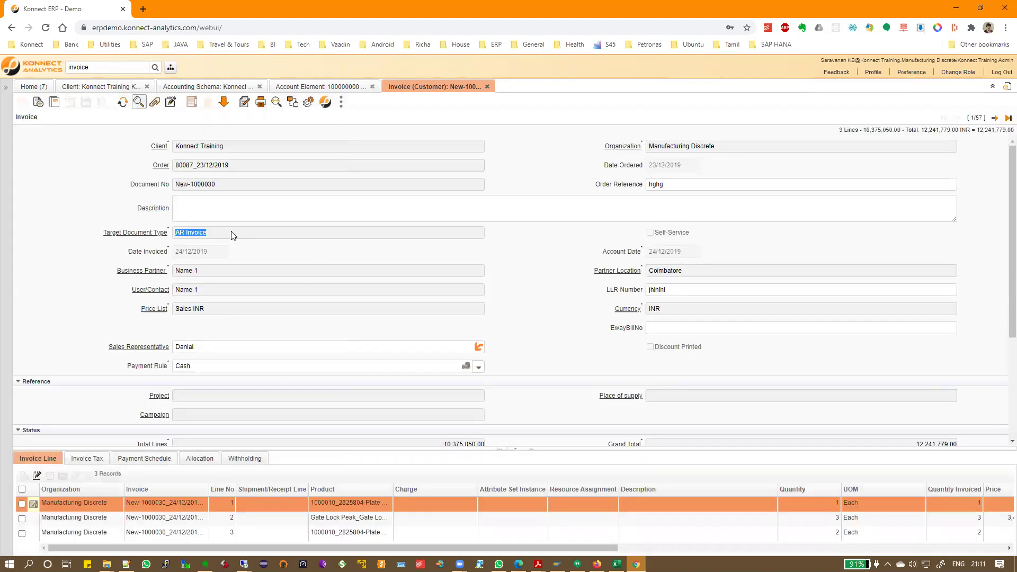
drag(922, 129, 954, 130)
click(921, 131)
scroll(528, 336, down, 3)
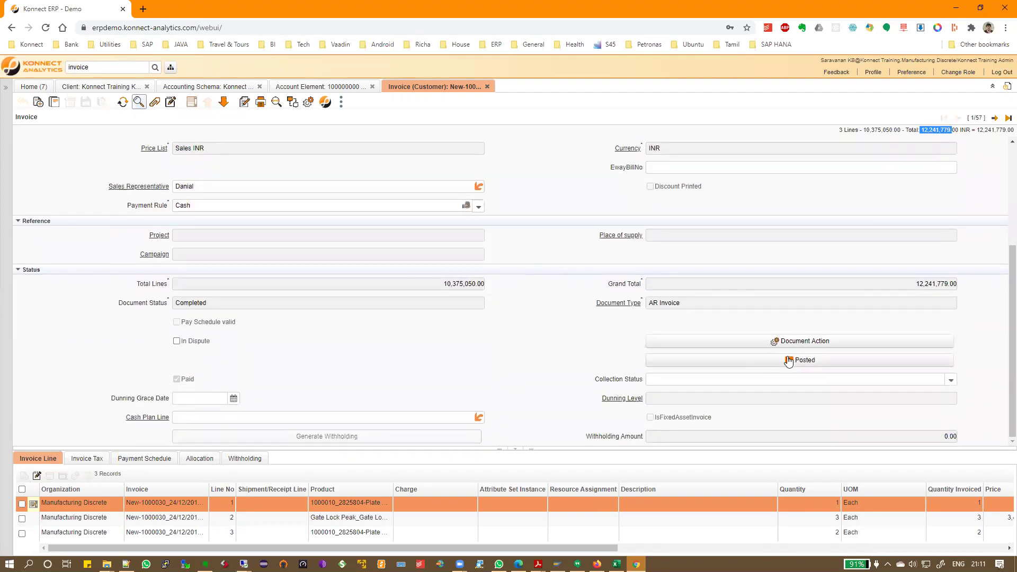
click(789, 361)
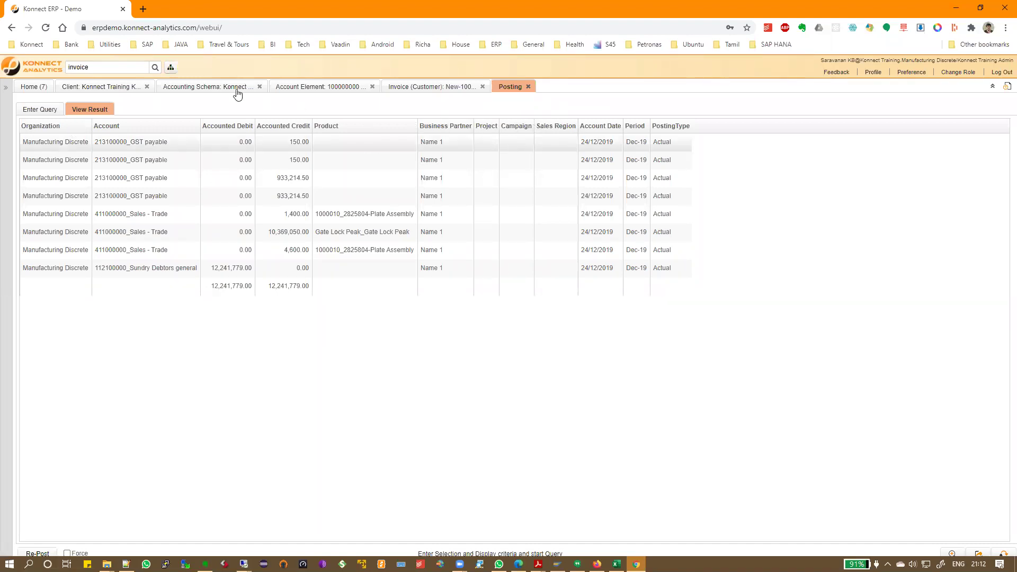
- Compare the accounting schema's dimensions with the customer invoice and its posting result
click(183, 88)
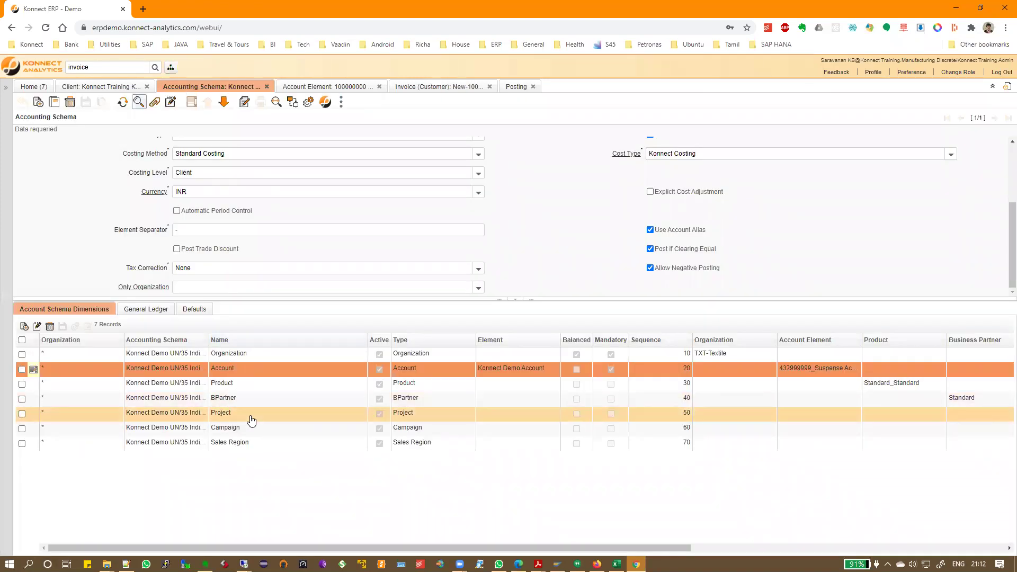
click(440, 85)
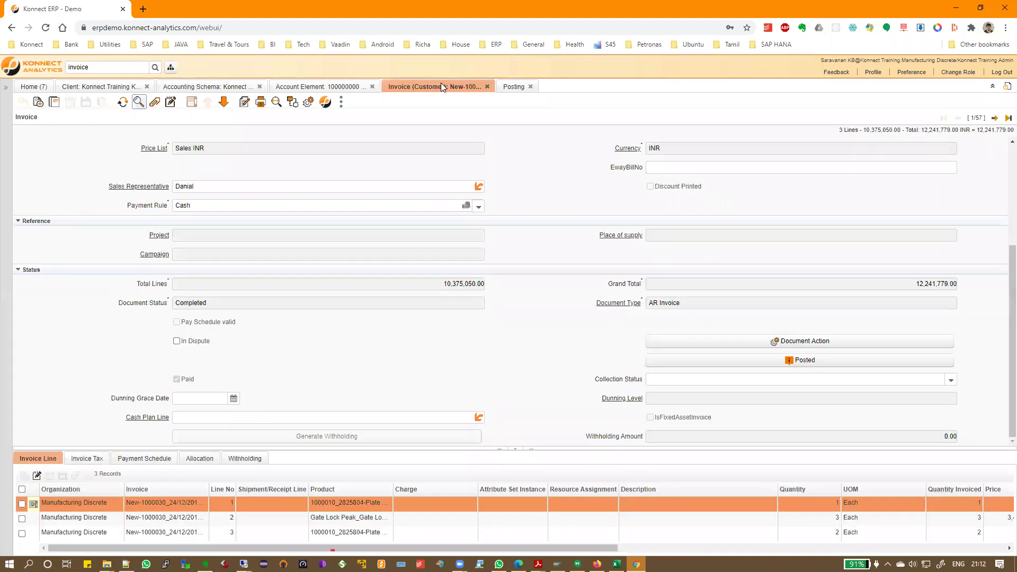
click(513, 87)
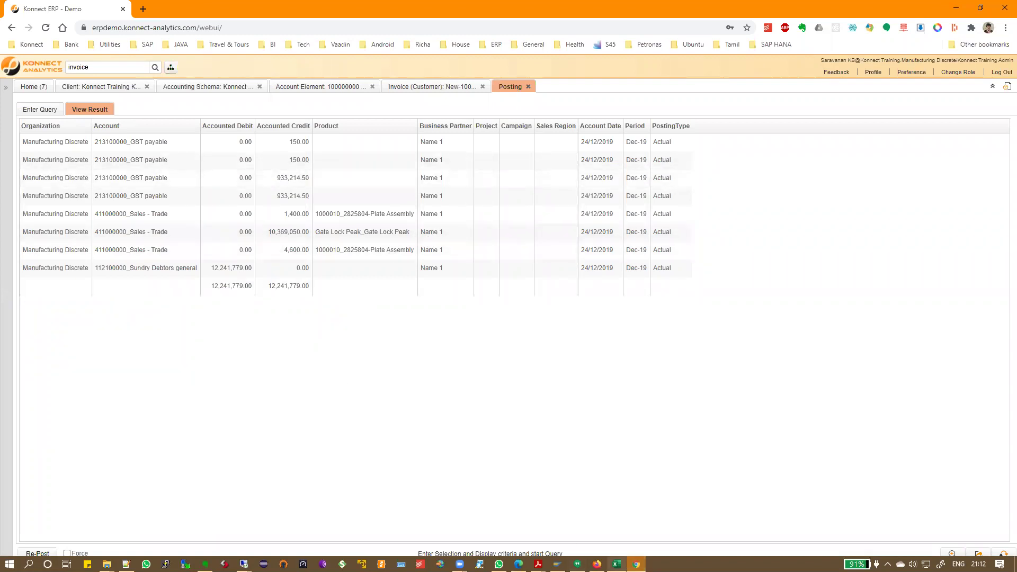
- Switch to the Excel workbook and examine the Rice entry and its credit amount in the Sales ledger
click(617, 564)
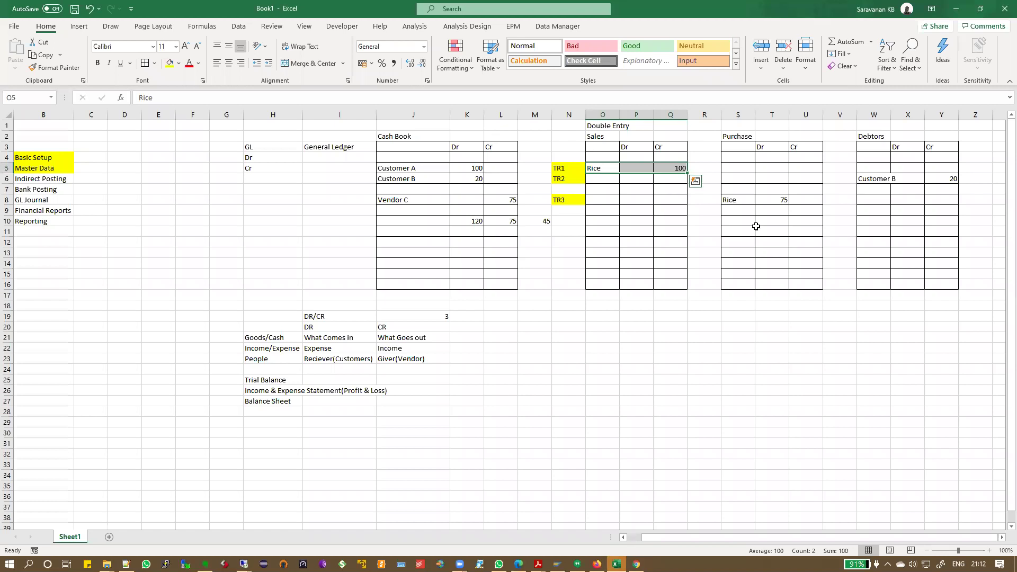
click(598, 167)
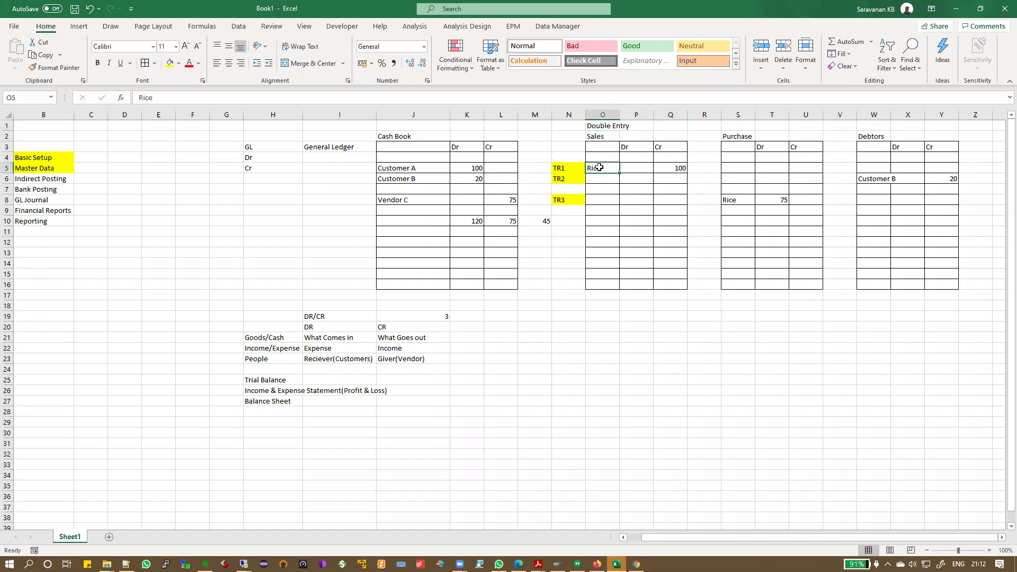
click(673, 169)
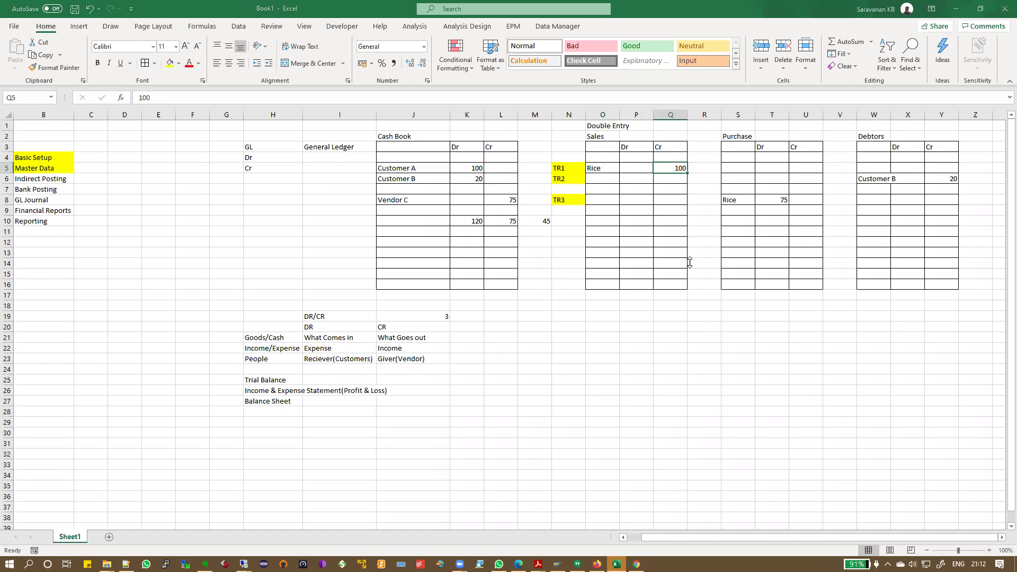
- Return to the ERP posting result and examine the products and credit amounts of the three Sales - Trade rows
key(alt+Tab)
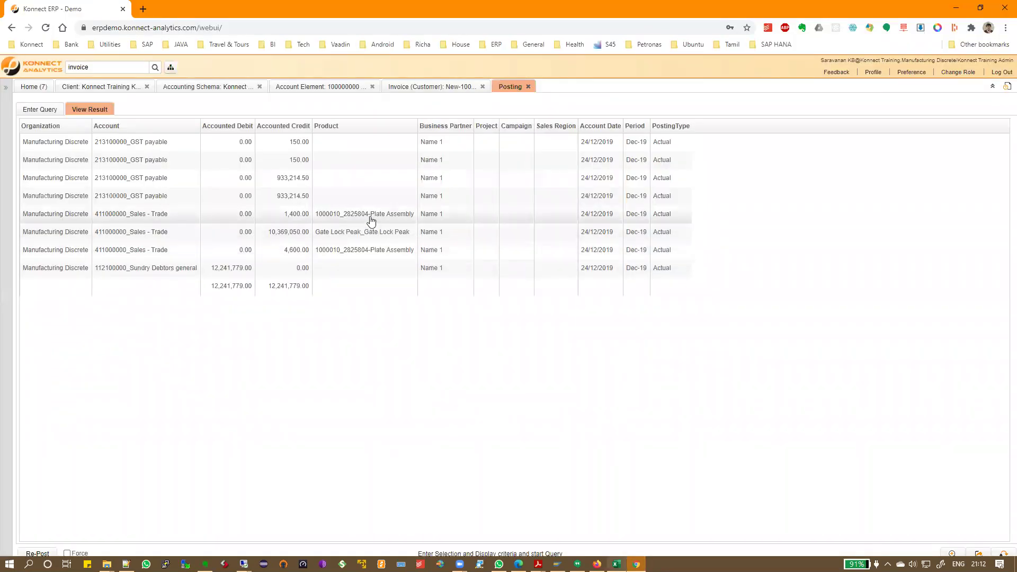
click(386, 251)
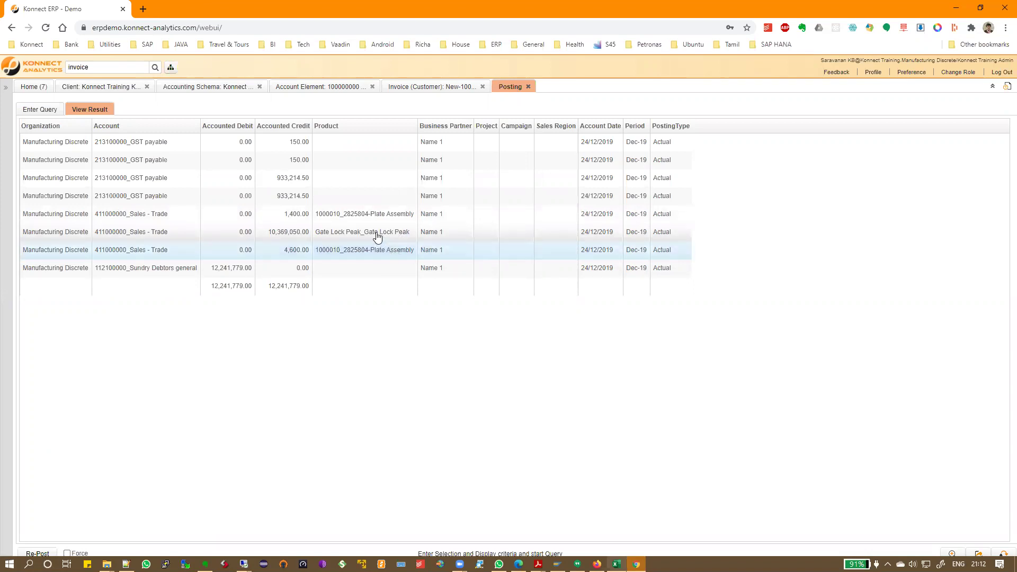
click(377, 233)
drag(368, 217, 364, 217)
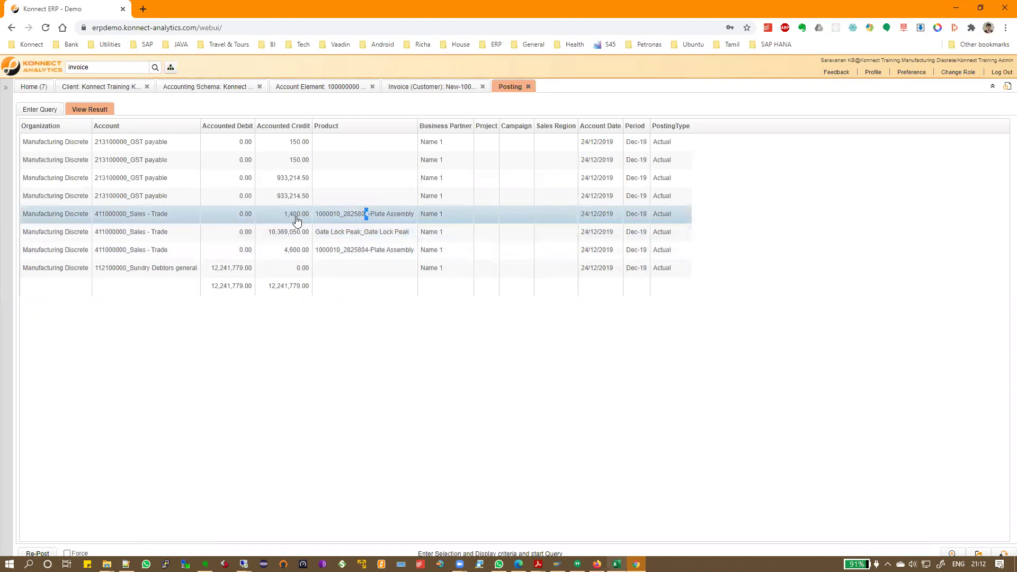
click(297, 252)
click(297, 234)
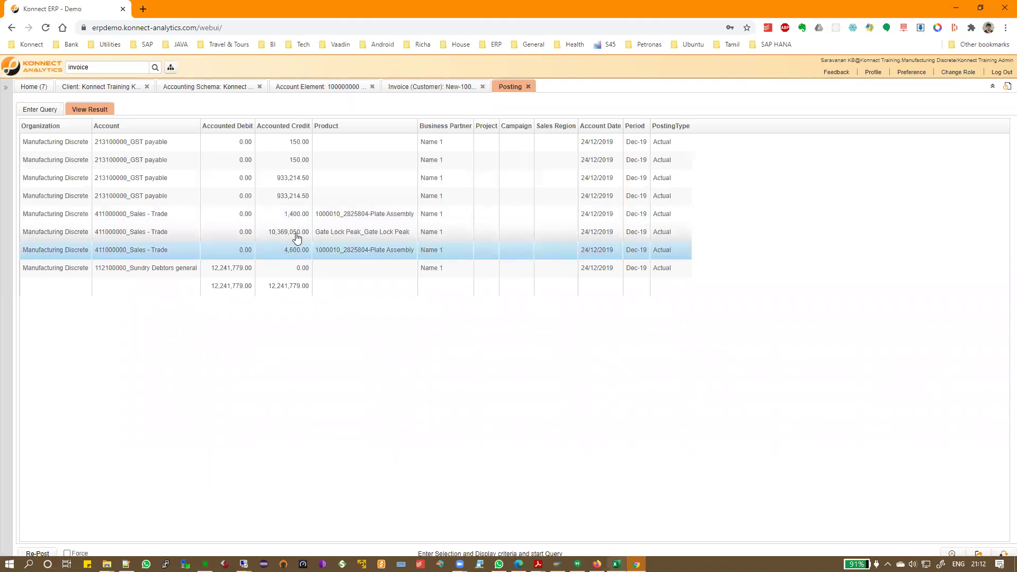
click(296, 216)
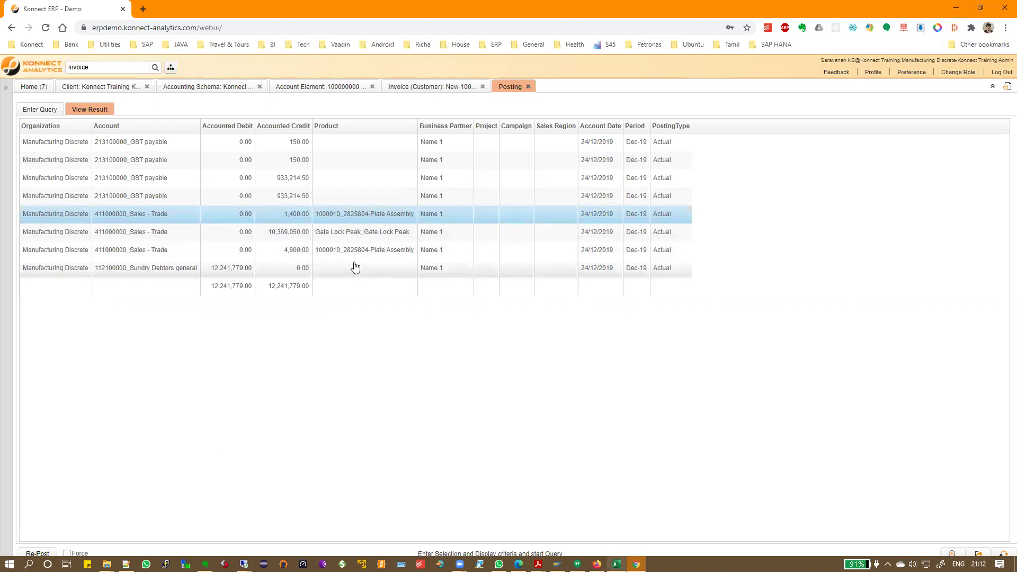
- Compare the Cash Book in the Excel workbook with the payment rule and status of the customer invoice in the ERP
key(alt+Tab)
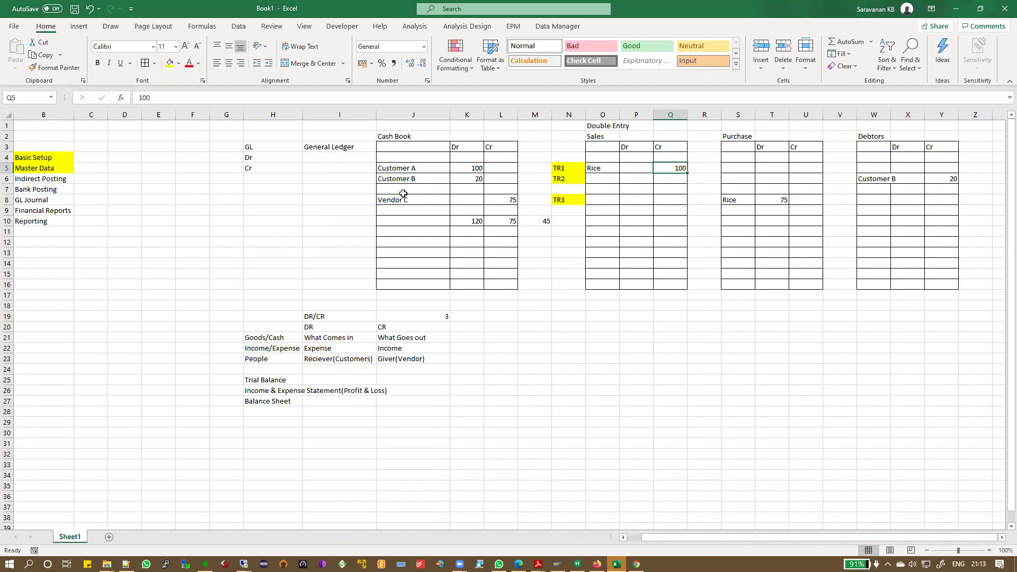
drag(391, 136, 395, 219)
key(alt+Tab)
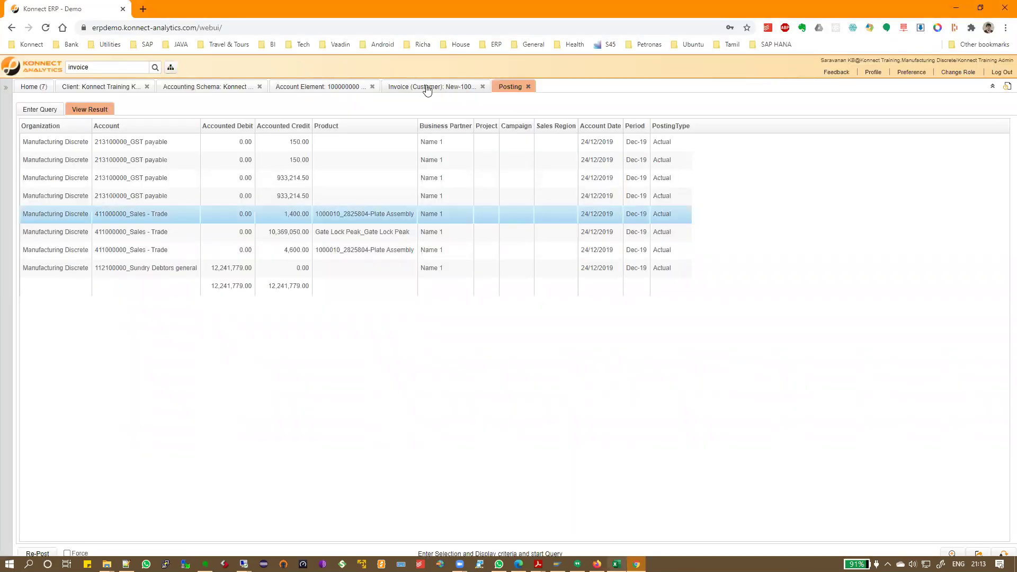
click(427, 87)
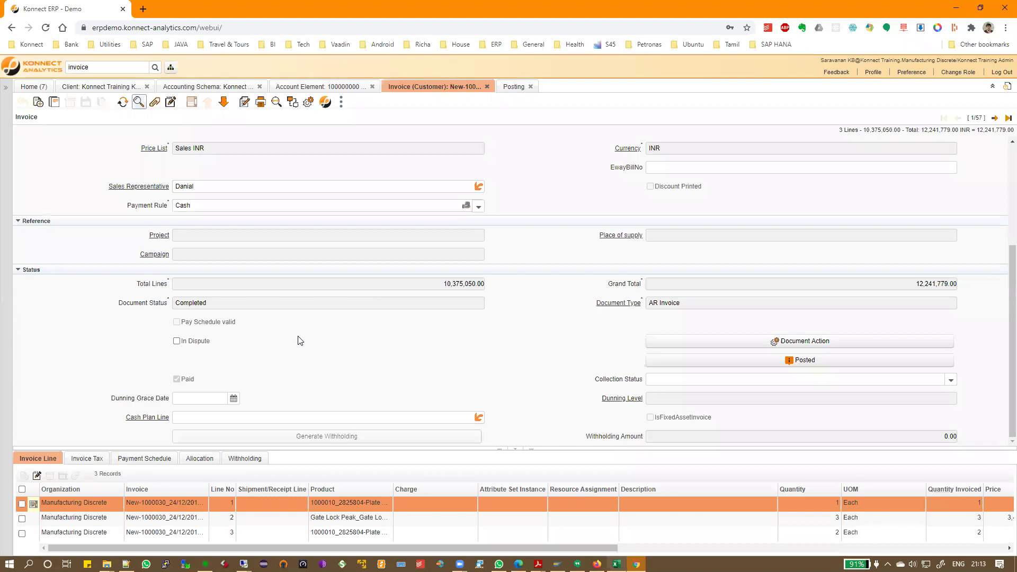
drag(208, 207, 118, 204)
double_click(217, 204)
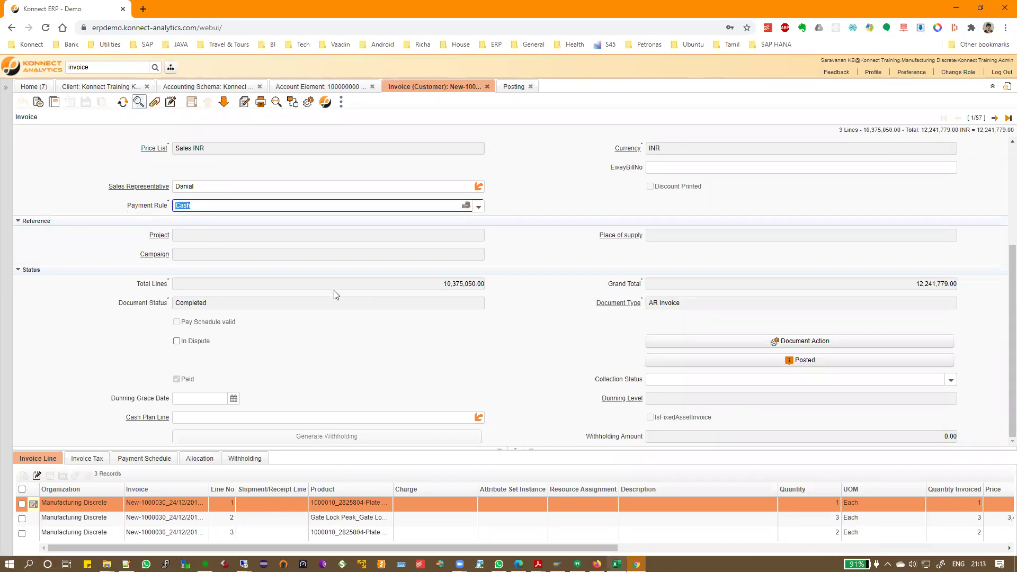
scroll(334, 290, up, 1)
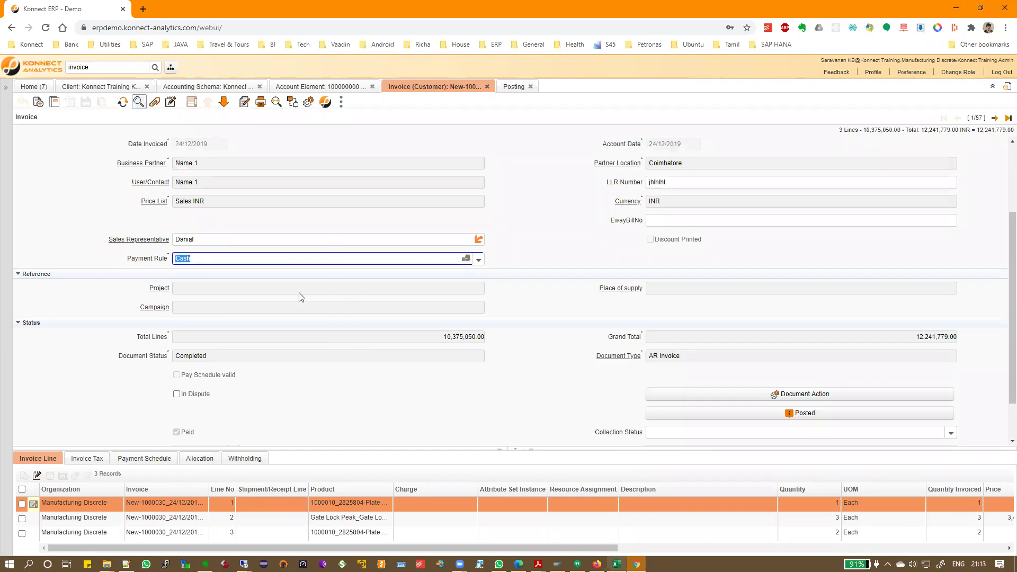
scroll(360, 312, down, 1)
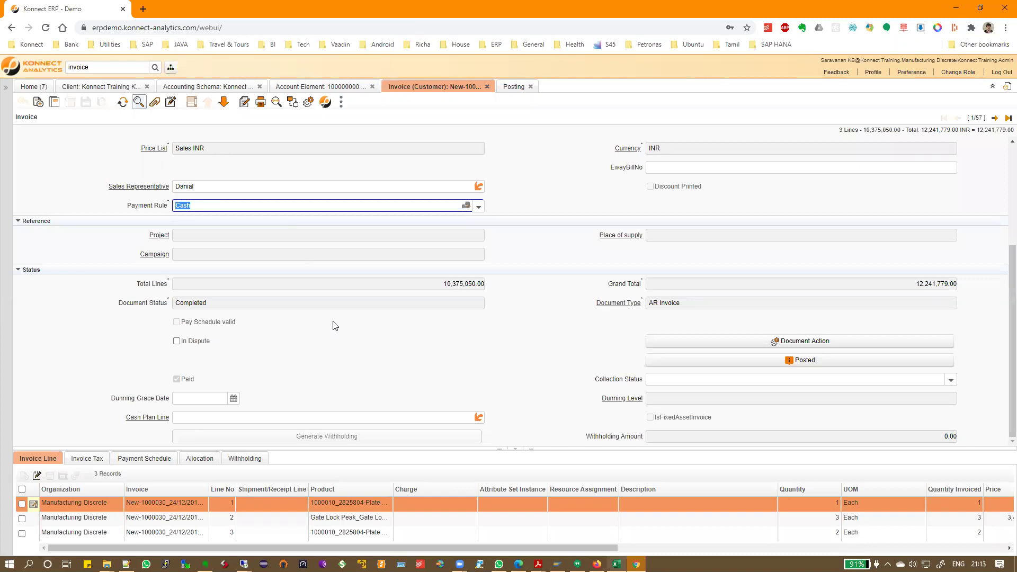
scroll(335, 325, up, 3)
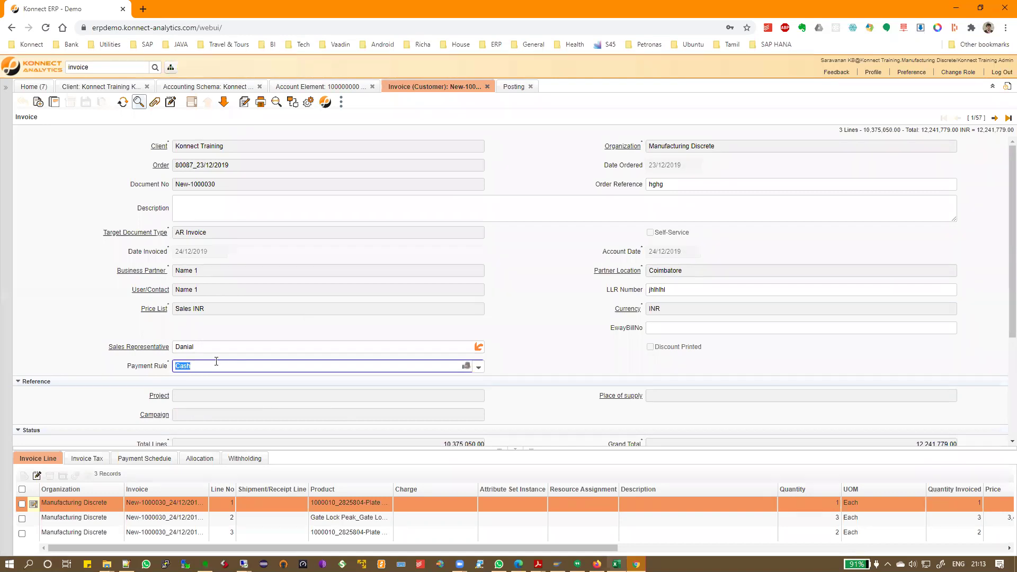
- Compare the posting's Sundry Debtors general row with the Customer A and Rice entries in the Excel workbook
click(515, 90)
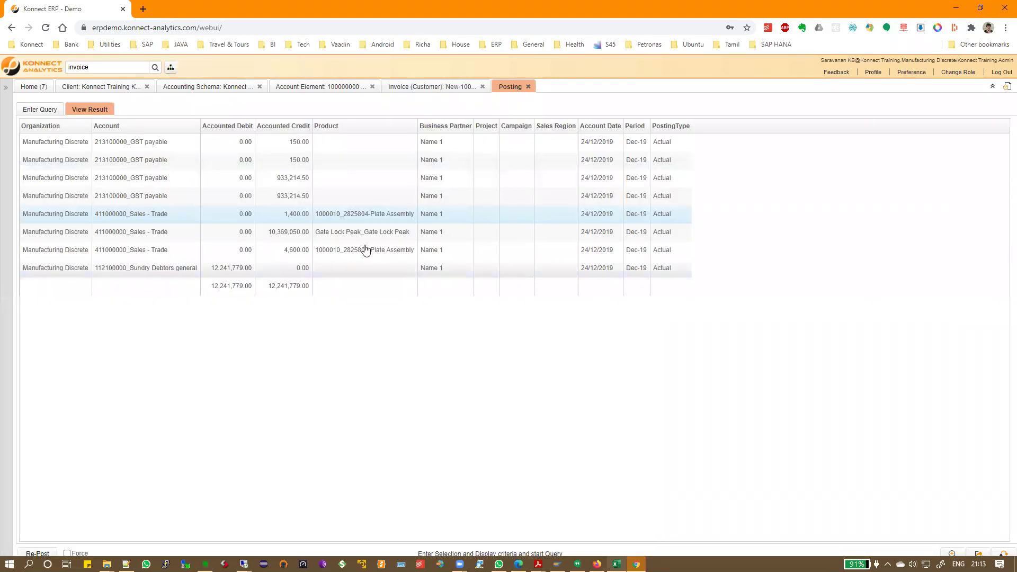
click(117, 276)
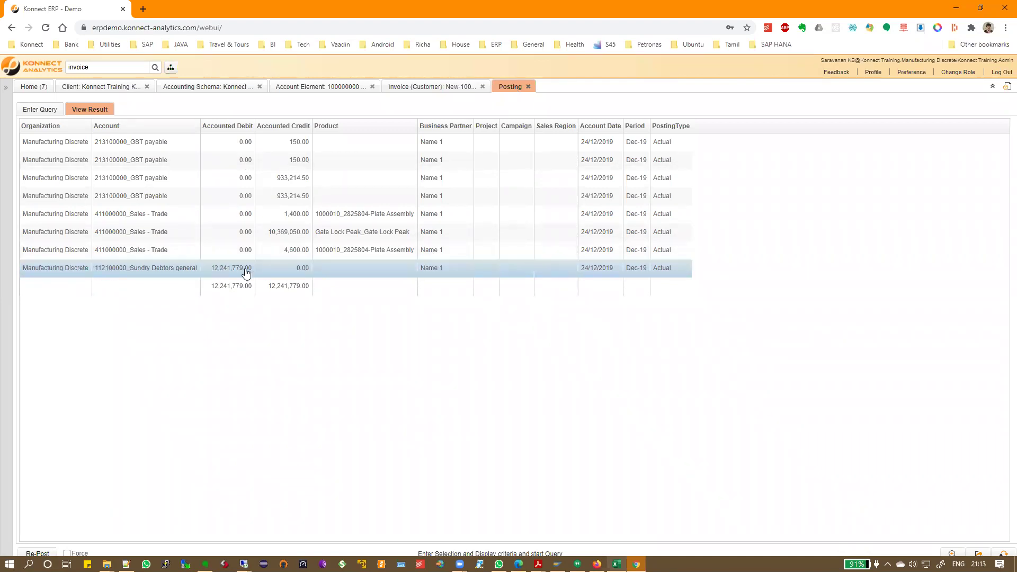
key(alt+Tab)
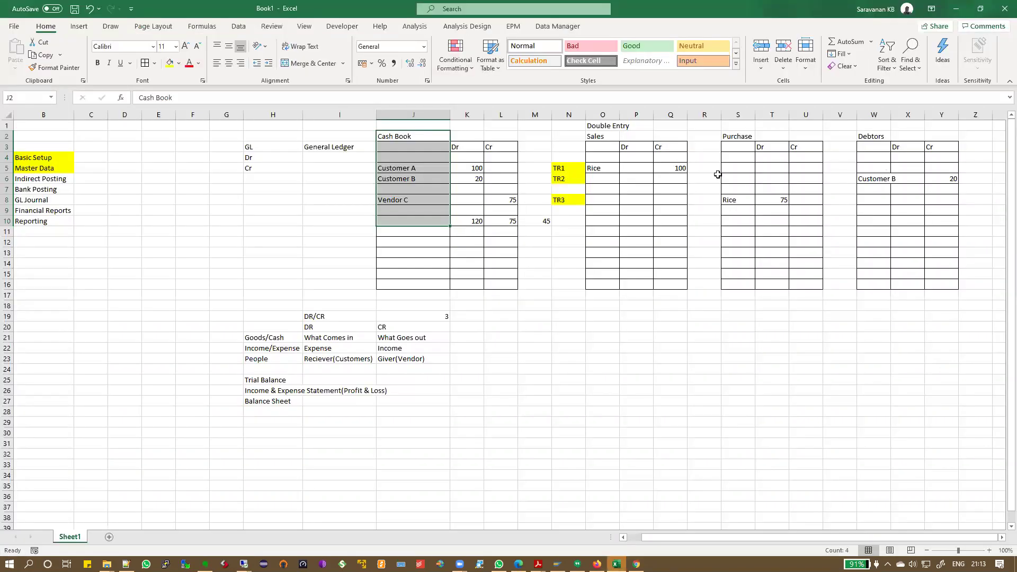
drag(403, 169, 467, 168)
drag(596, 168, 663, 168)
drag(391, 168, 463, 170)
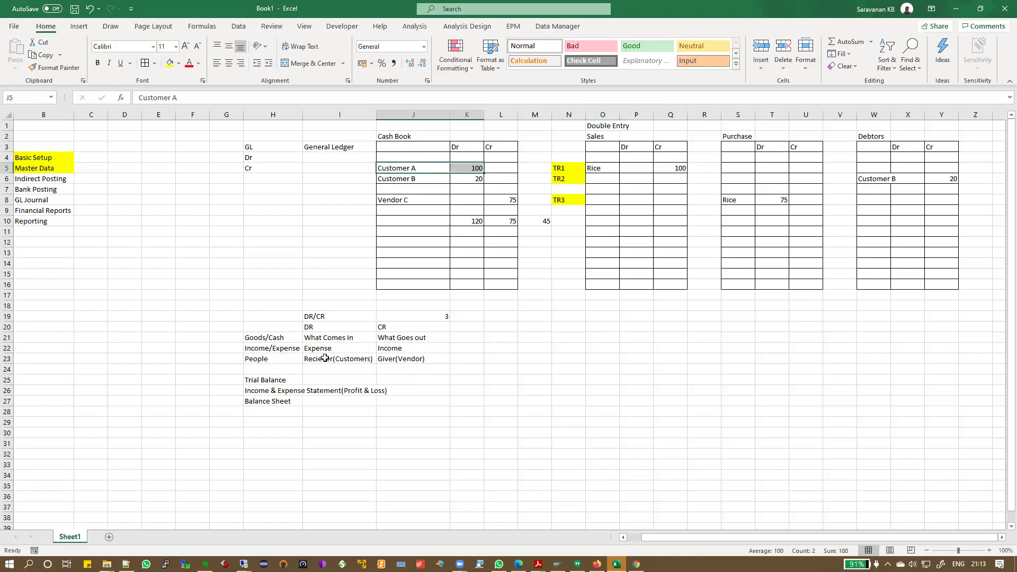
- Back in the ERP posting result, check the Sales - Trade credit rows and the row of debit and credit totals
key(alt+Tab)
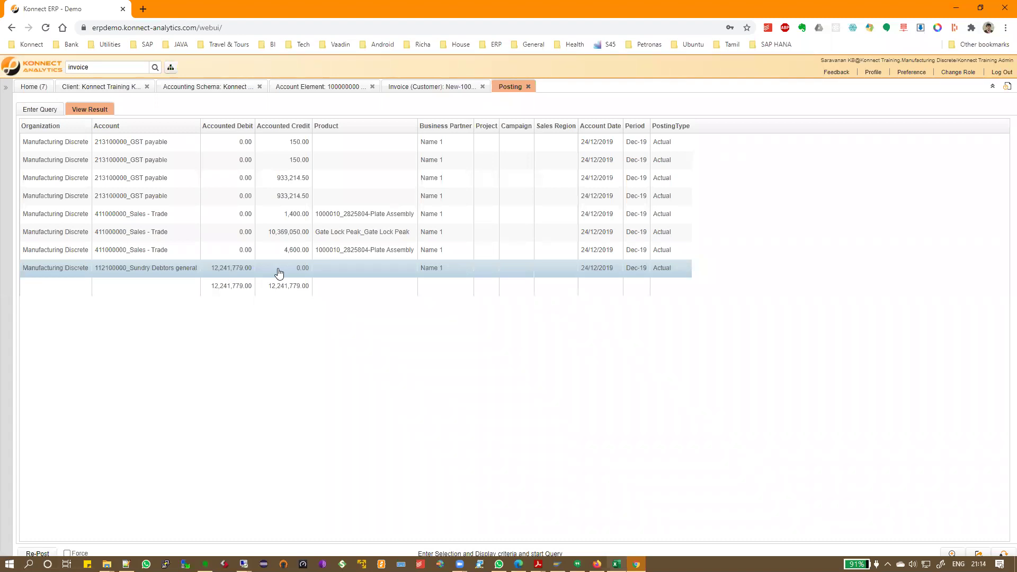
click(296, 232)
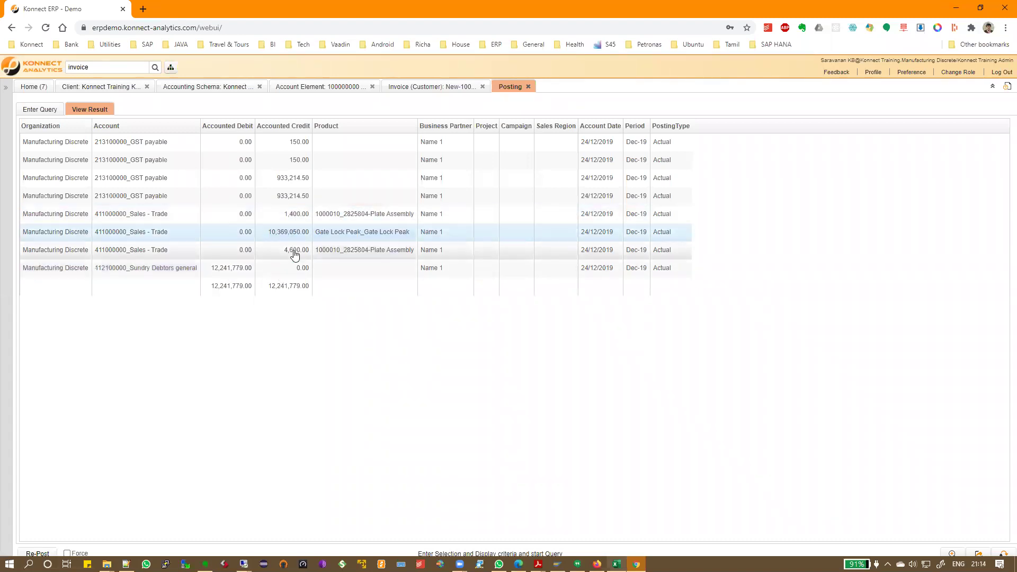
click(295, 252)
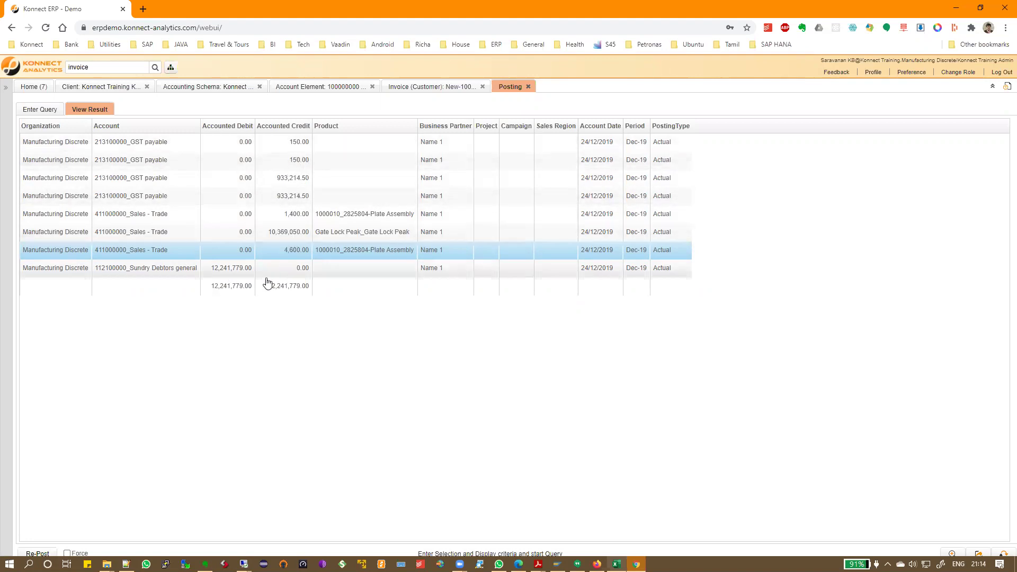
click(235, 287)
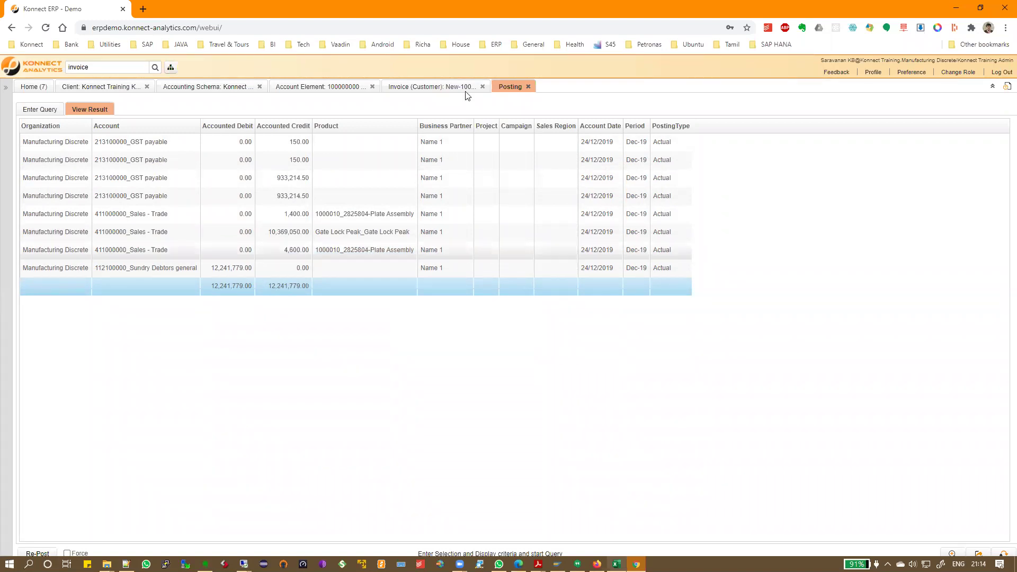
- Review the customer invoice's business partner, product lines, and status totals
click(418, 89)
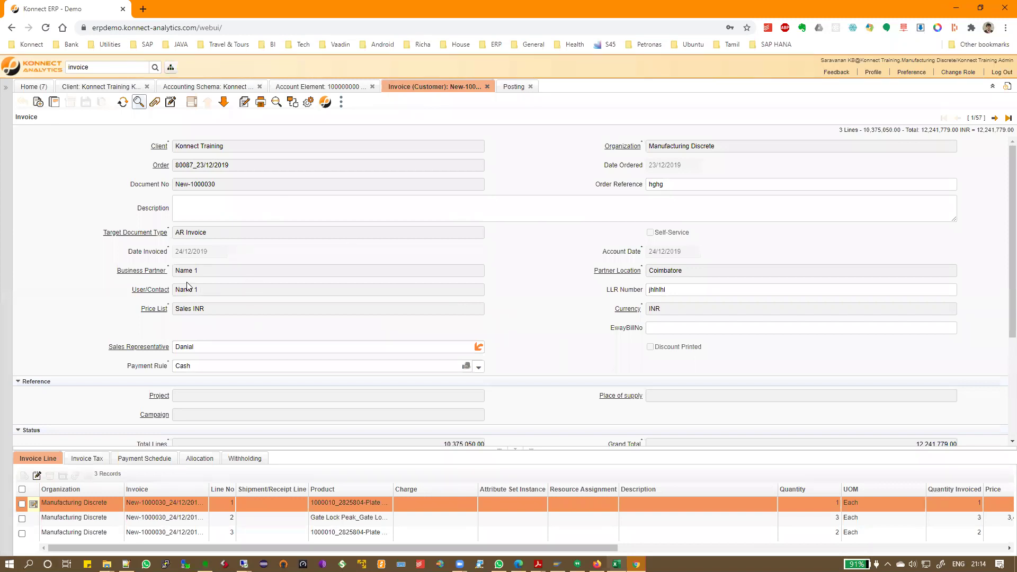
click(248, 272)
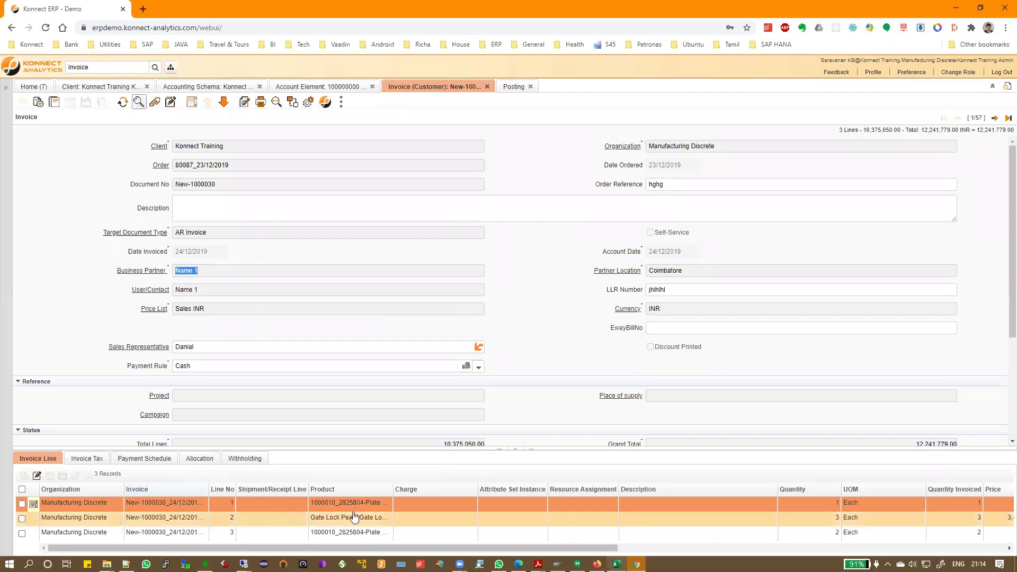
scroll(652, 405, down, 3)
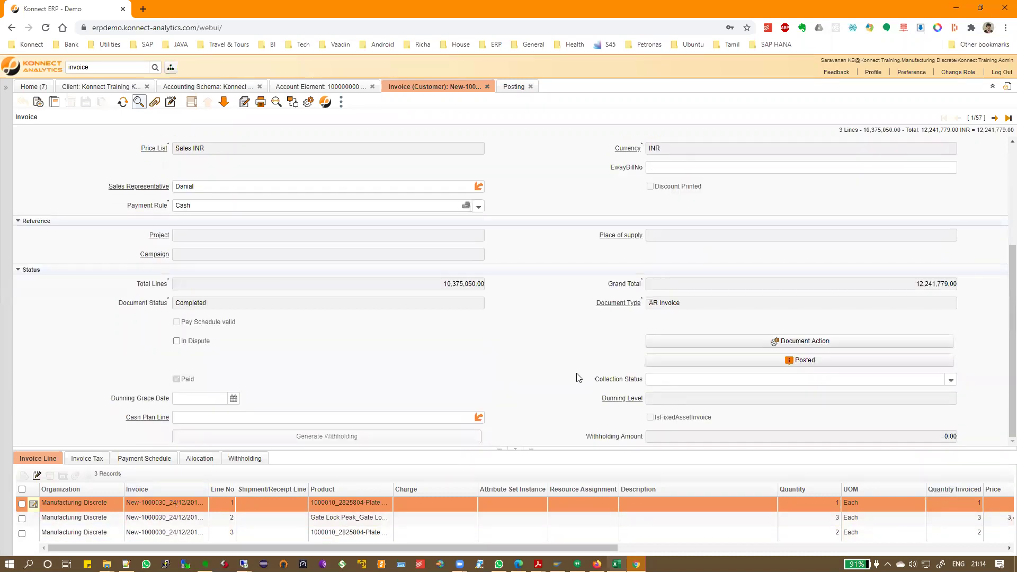
scroll(474, 326, up, 3)
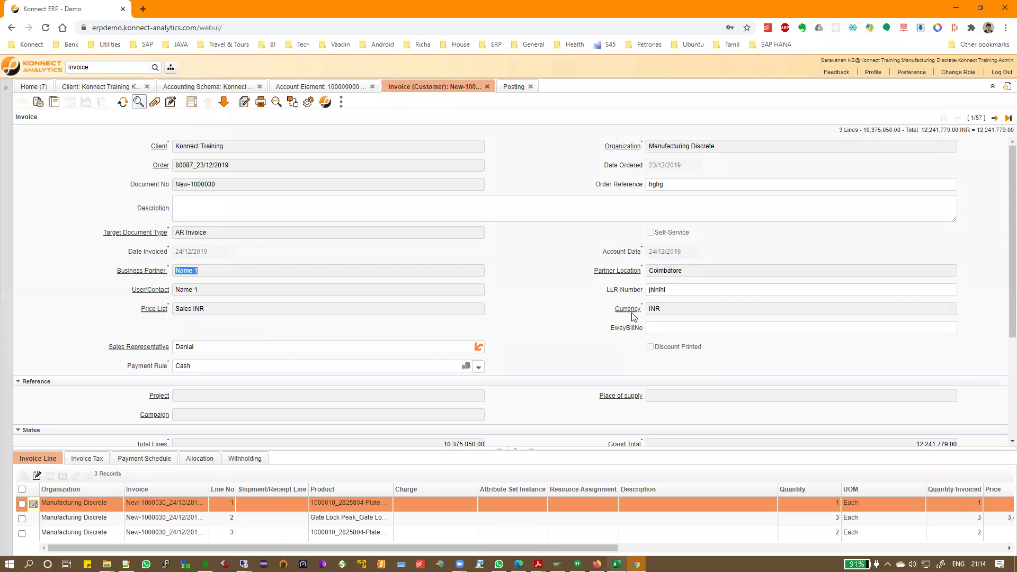
scroll(590, 331, down, 2)
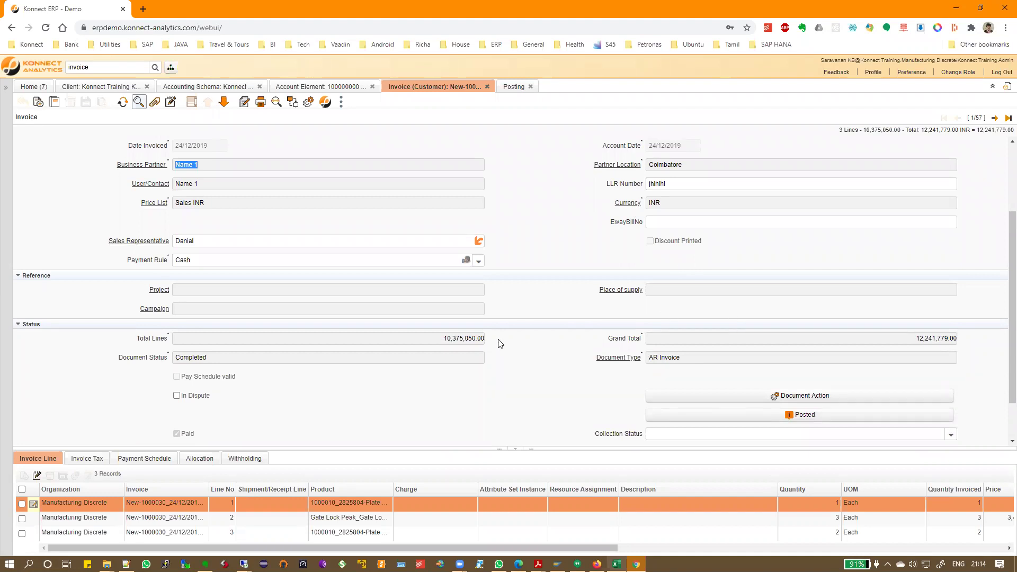
scroll(498, 343, up, 2)
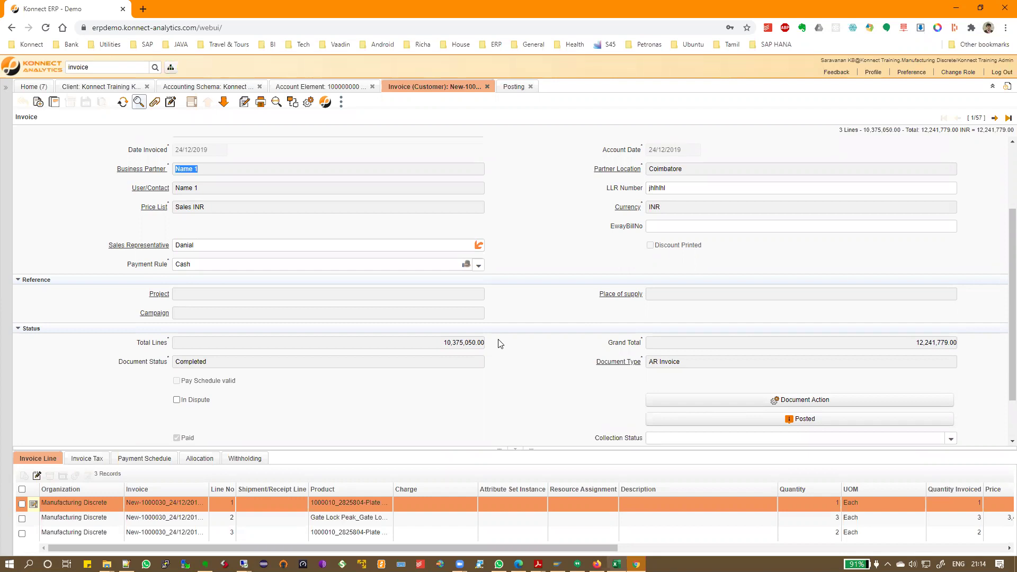
- Open the customer invoice's record information, highlight its C_Invoice_ID, and close the record information
click(508, 89)
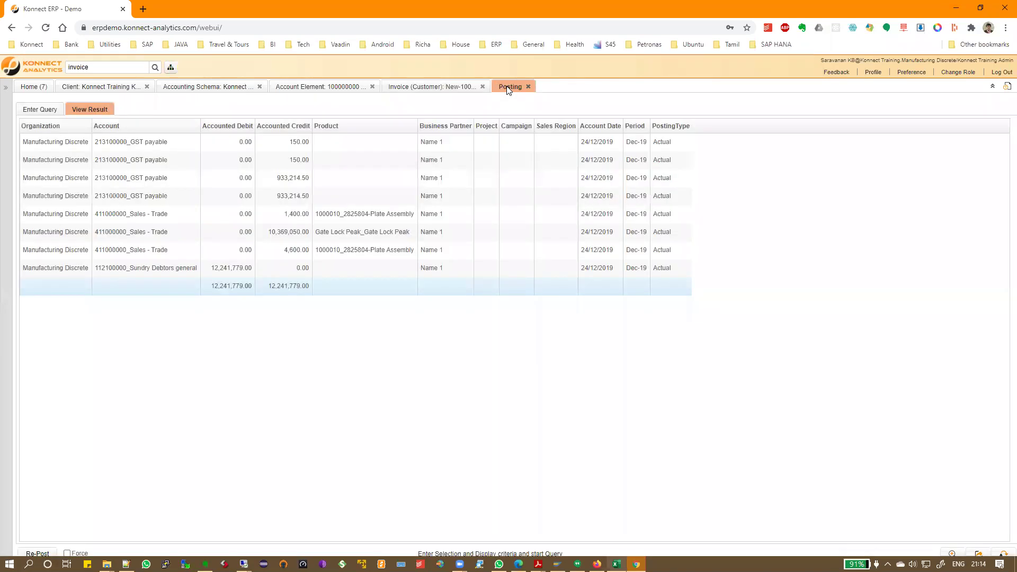
click(451, 88)
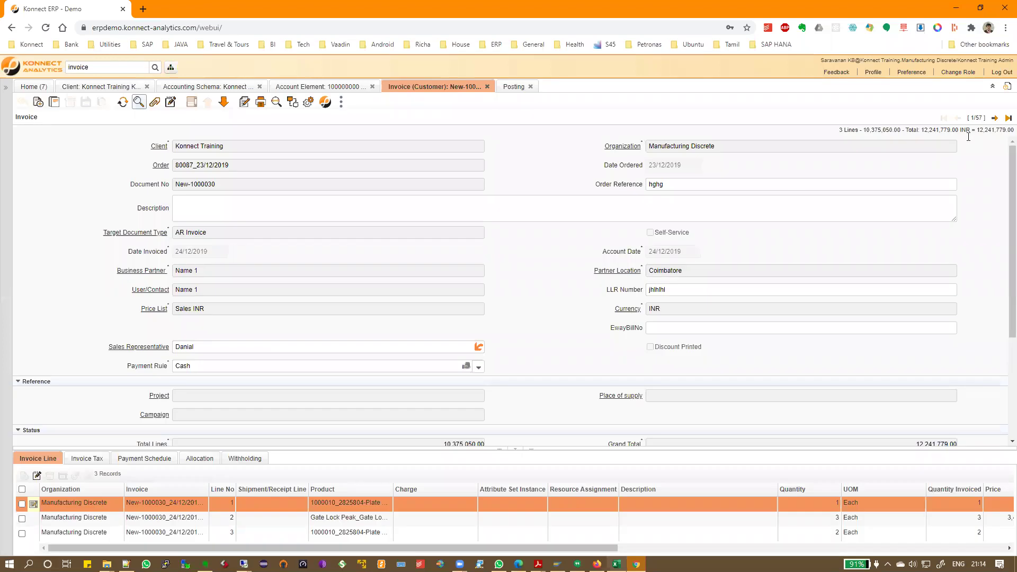
click(978, 118)
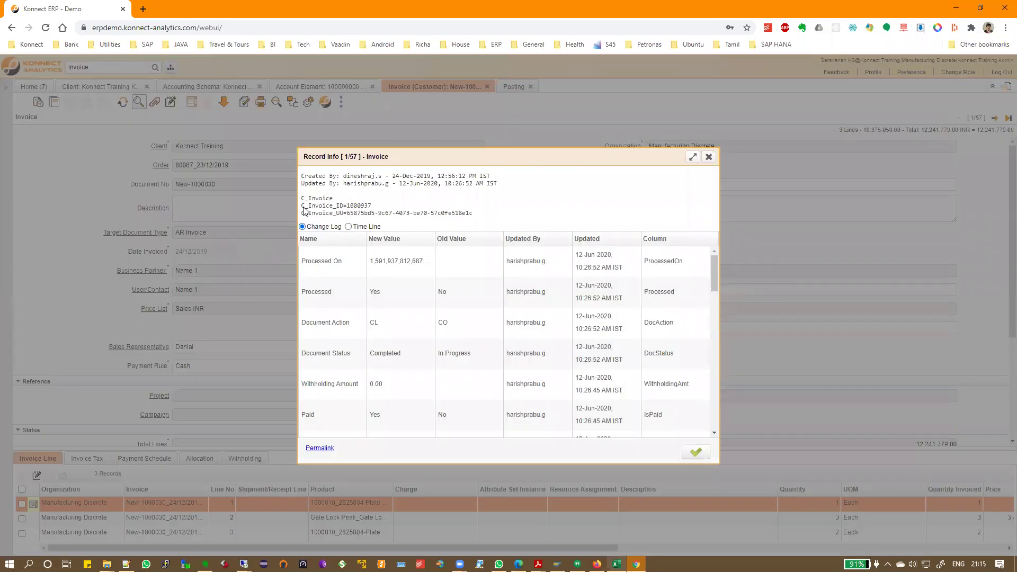
drag(305, 206, 391, 209)
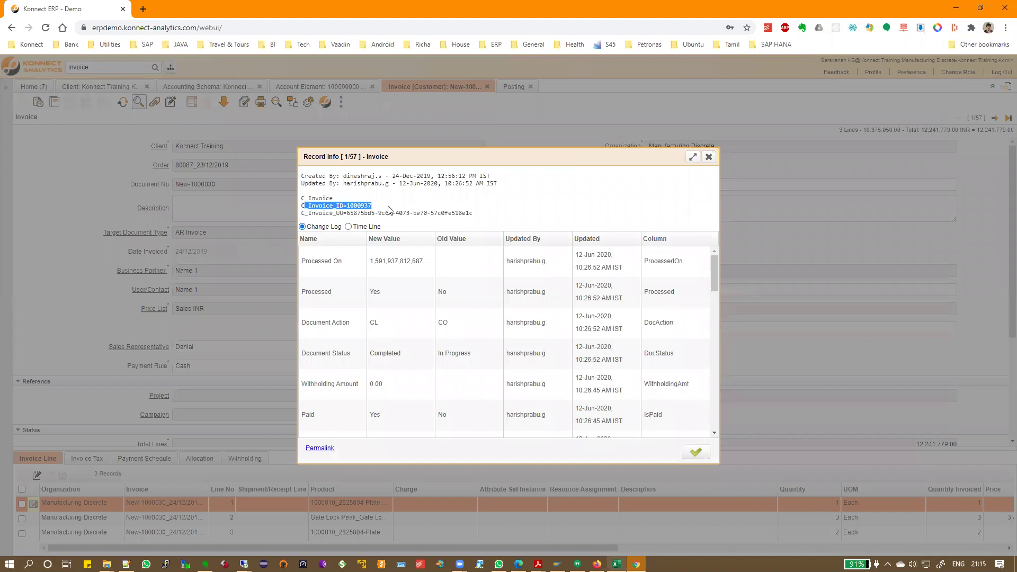
click(696, 453)
- Switch to the Excel workbook and highlight the Indirect Posting cell in yellow
click(510, 88)
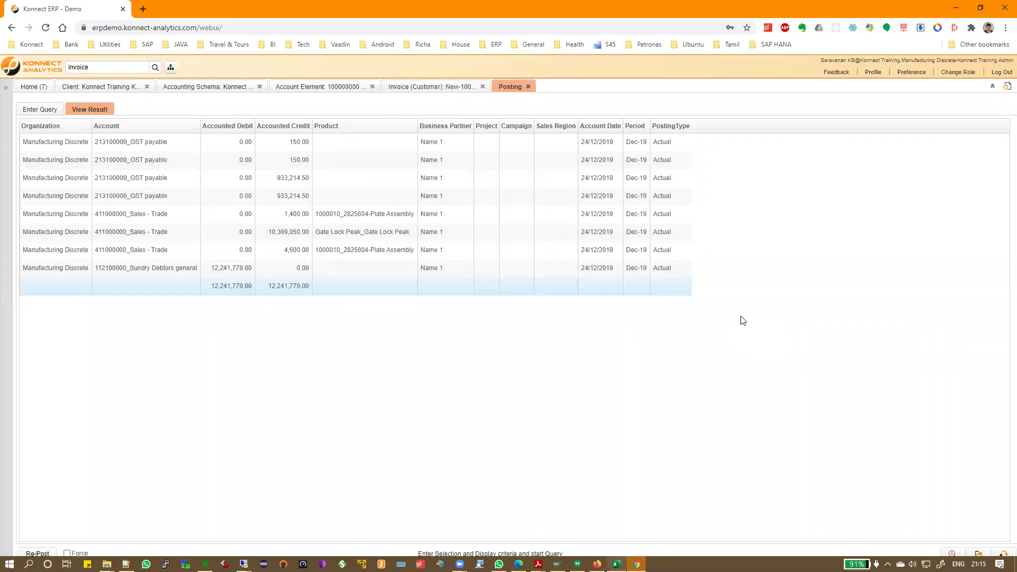
click(616, 564)
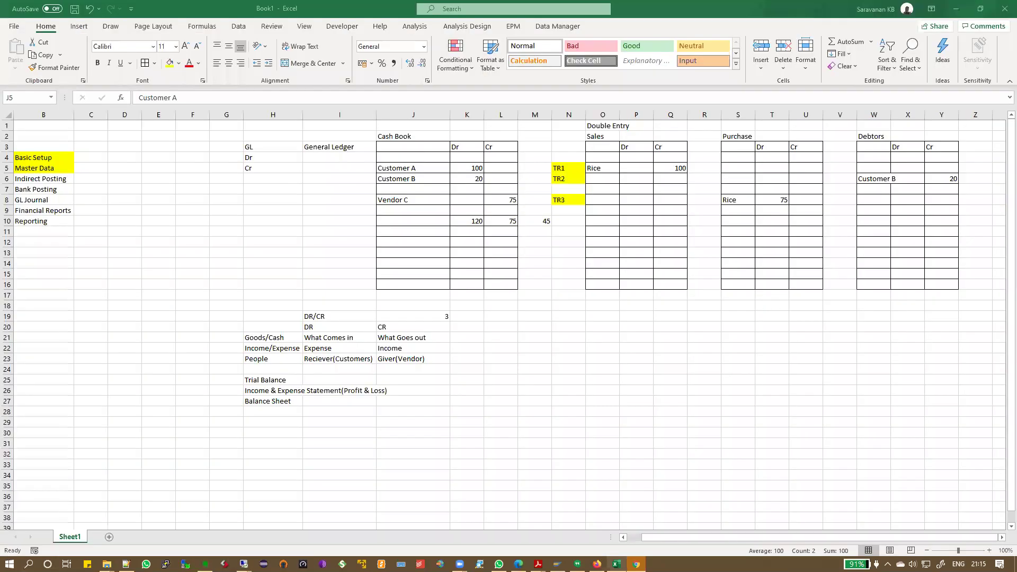
click(40, 178)
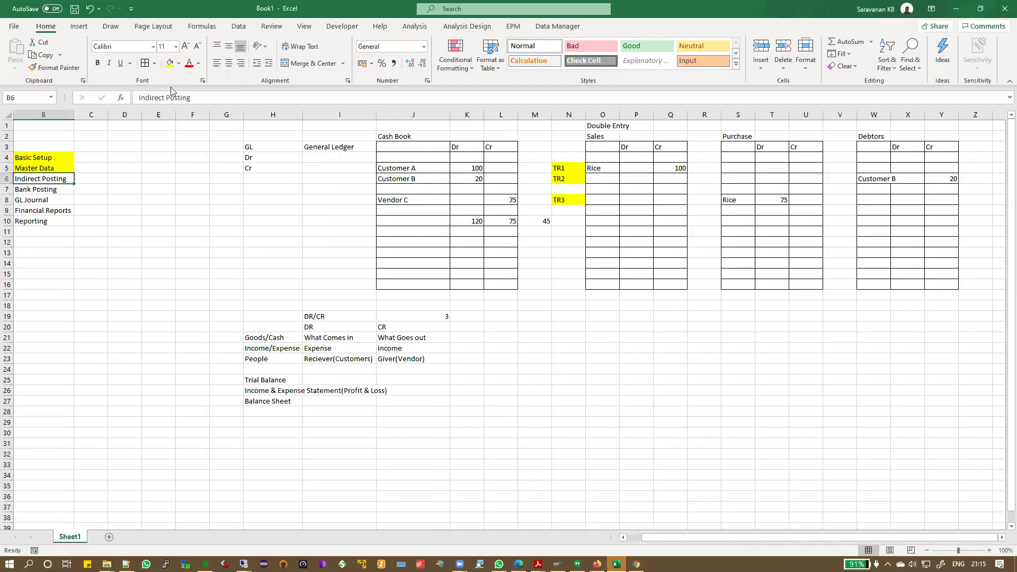
click(170, 66)
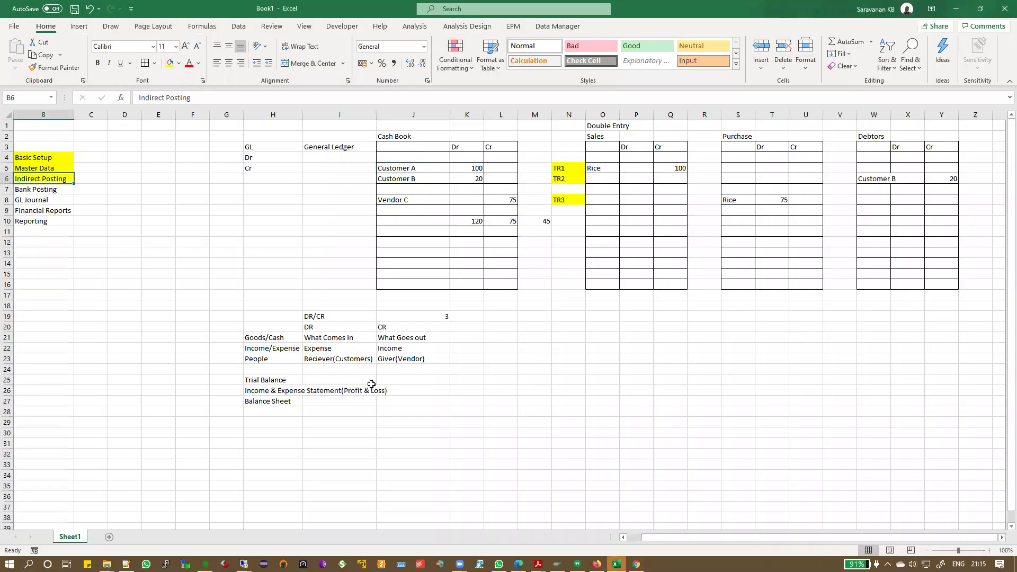
- Point out the Cash Book columns, the Double Entry ledger columns, and the TR1–TR3 transaction column by selecting them
click(387, 114)
drag(387, 114, 514, 115)
drag(620, 114, 975, 115)
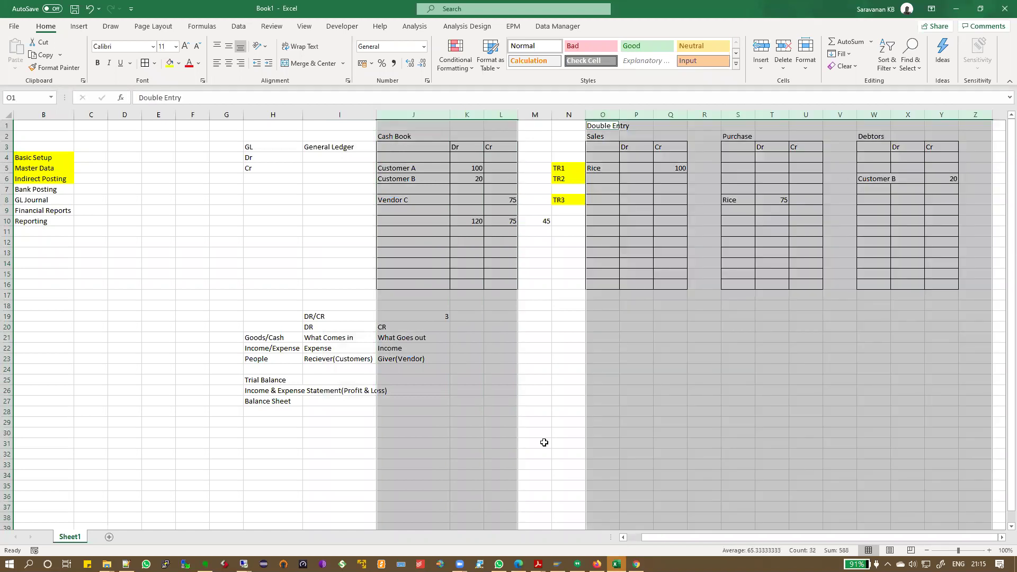
click(570, 115)
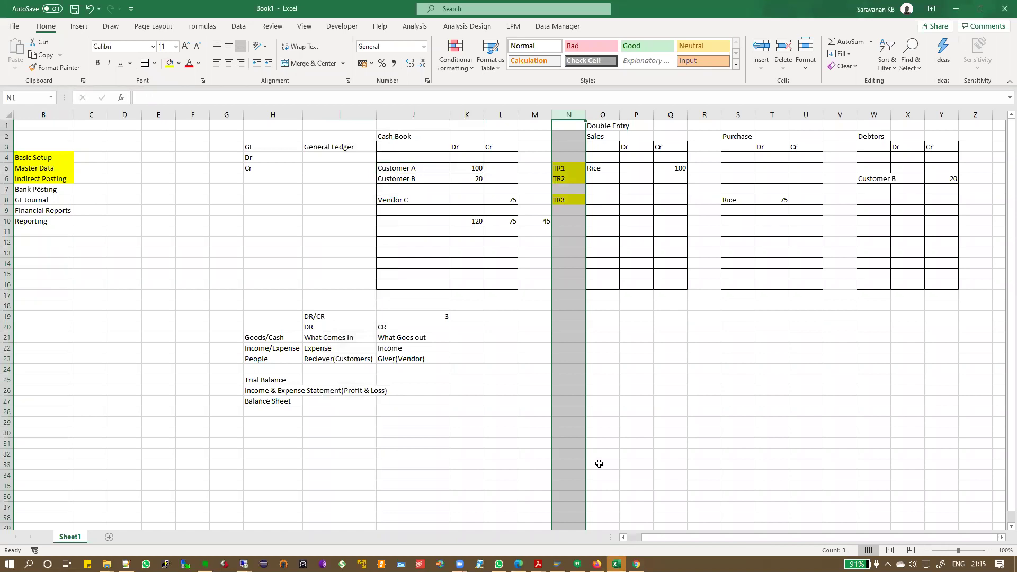
- Back in the ERP, check the posting's Sales - Trade and Sundry Debtors general rows, and the customer invoice's status section
key(alt+Tab)
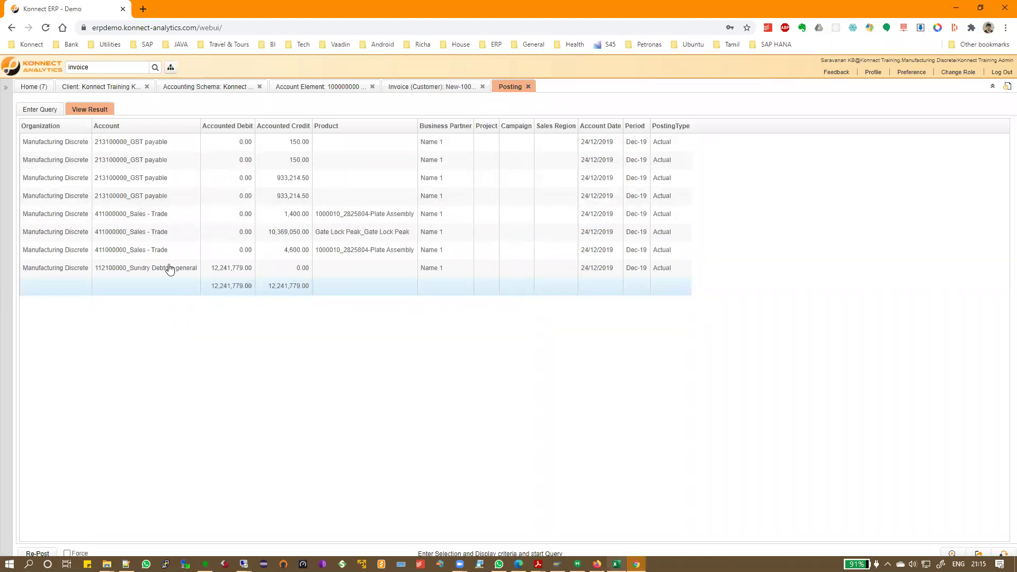
click(146, 217)
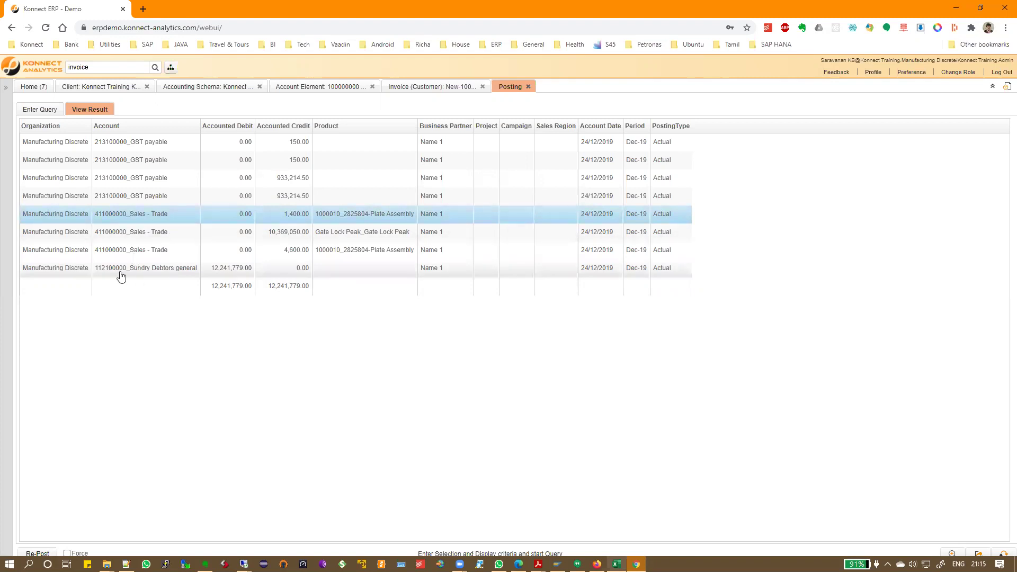
click(199, 272)
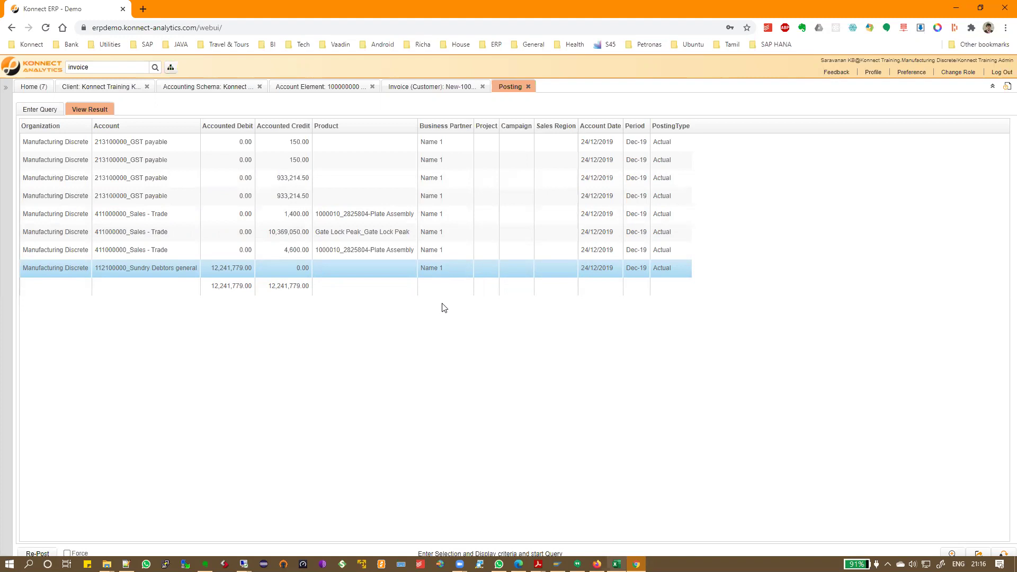
click(407, 90)
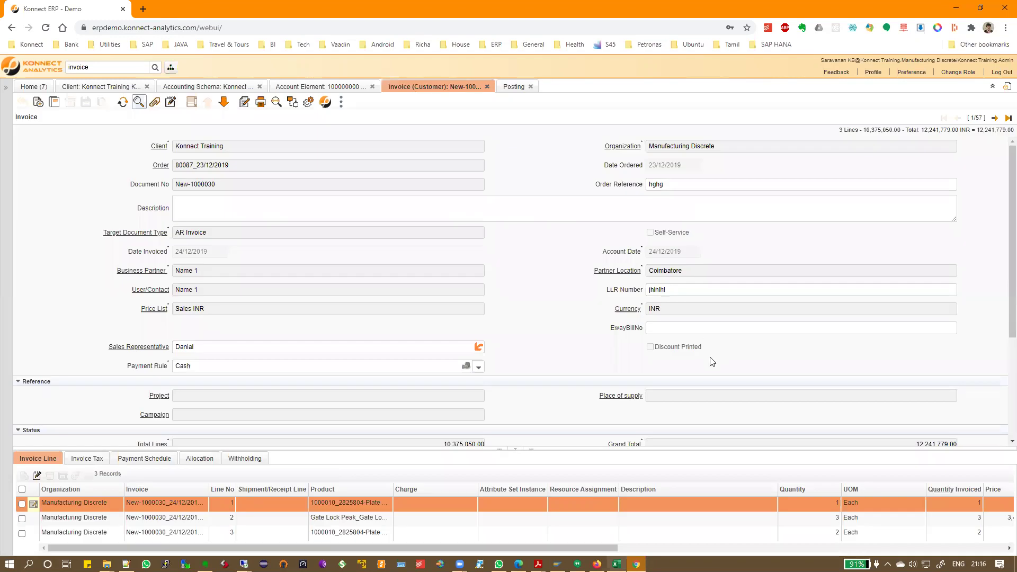
scroll(713, 362, down, 3)
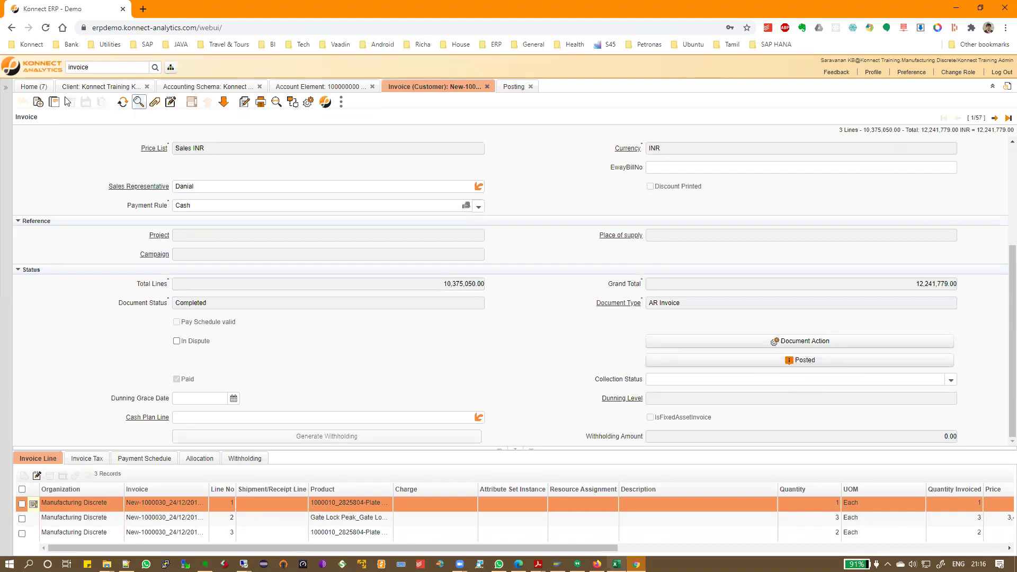
- Open the unprocessed documents from the home dashboard, highlight the requisition's document status, and close the window
click(39, 88)
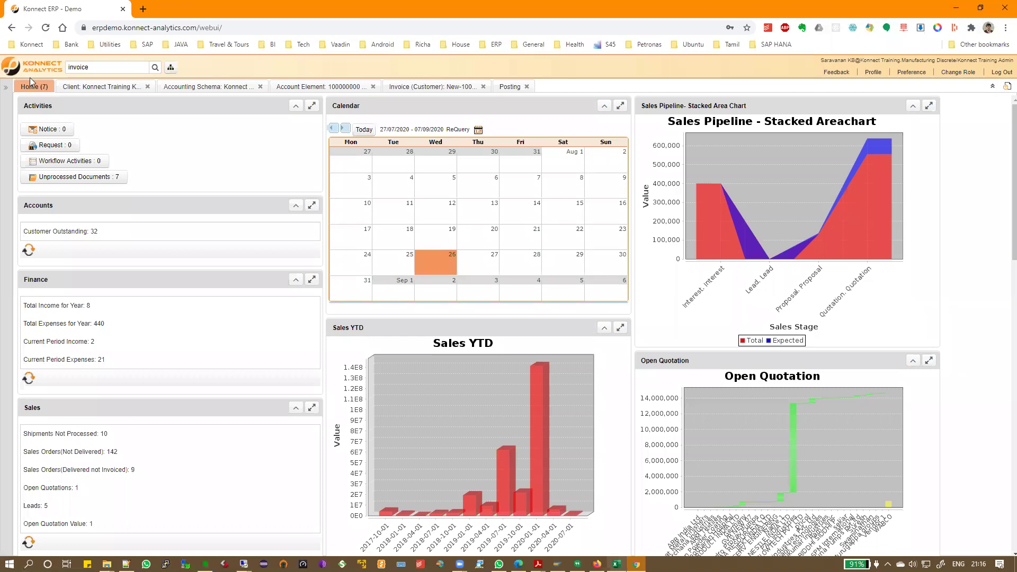
click(73, 178)
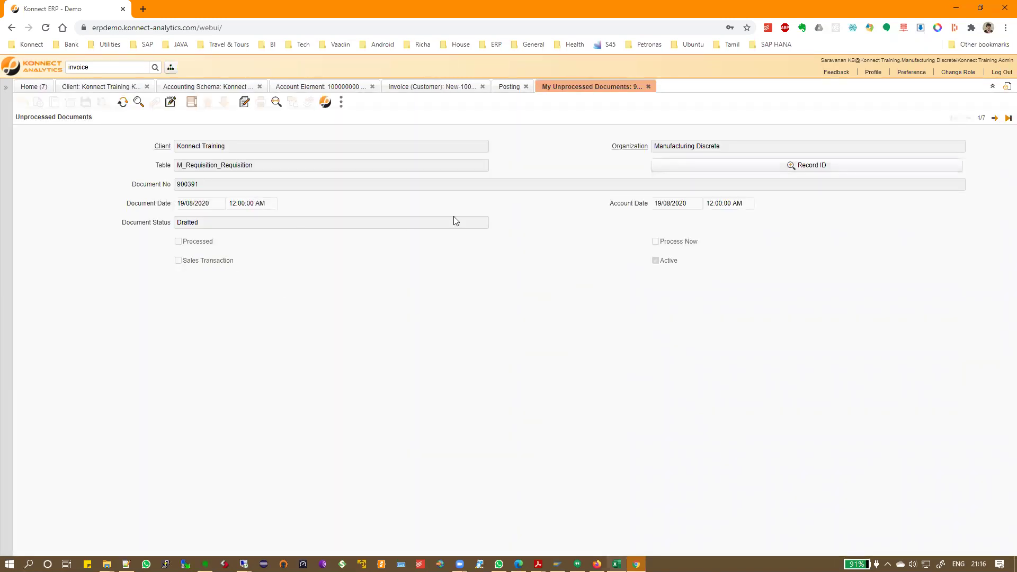
drag(180, 222, 223, 227)
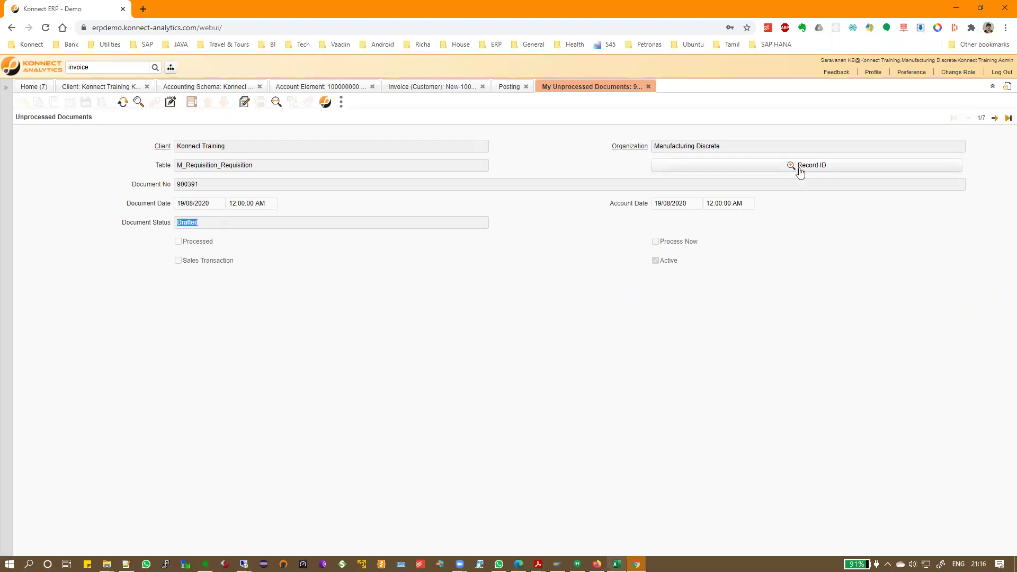
click(649, 87)
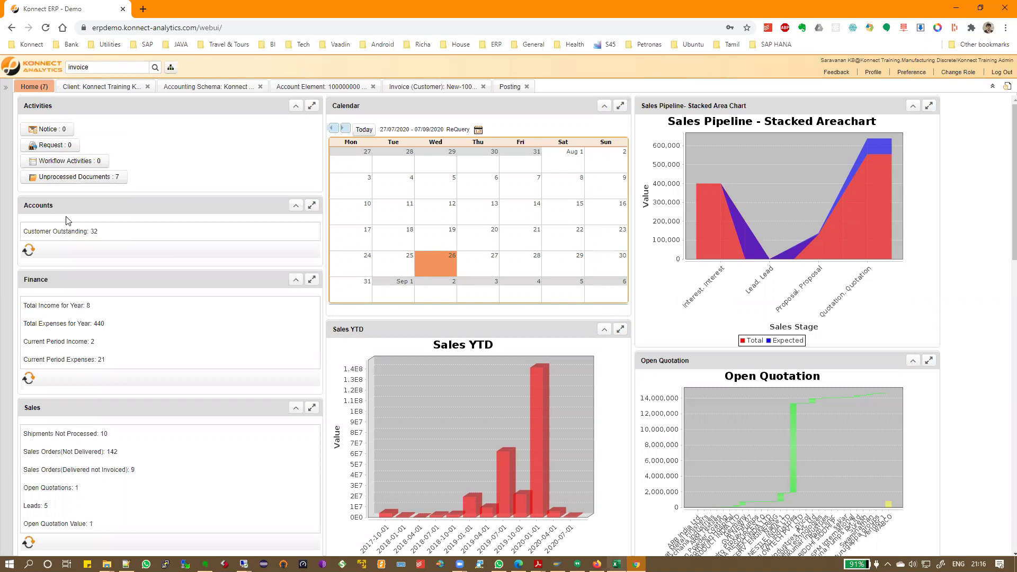
- Try to zoom from the customer invoice to its related shipment
click(444, 88)
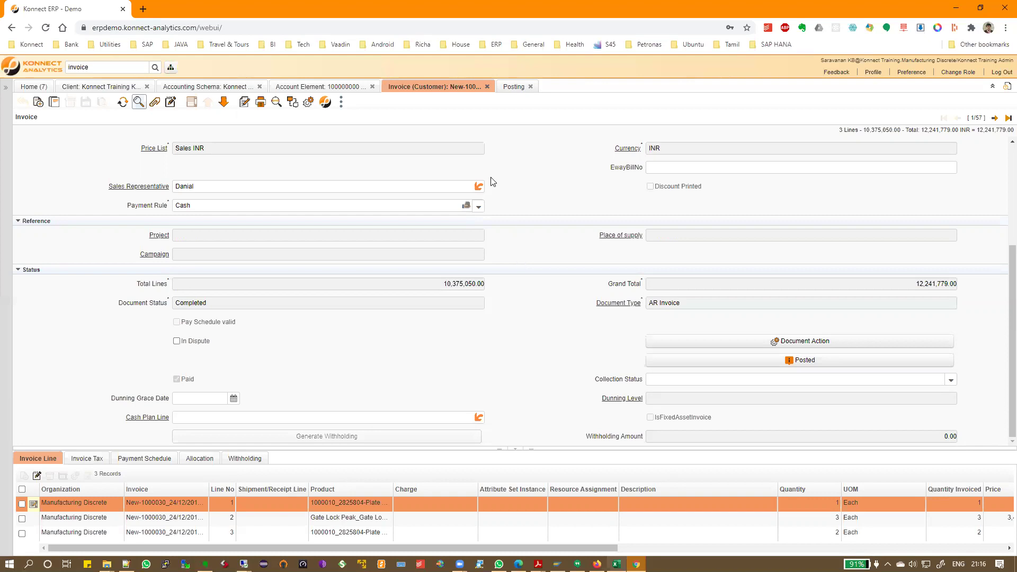
click(276, 104)
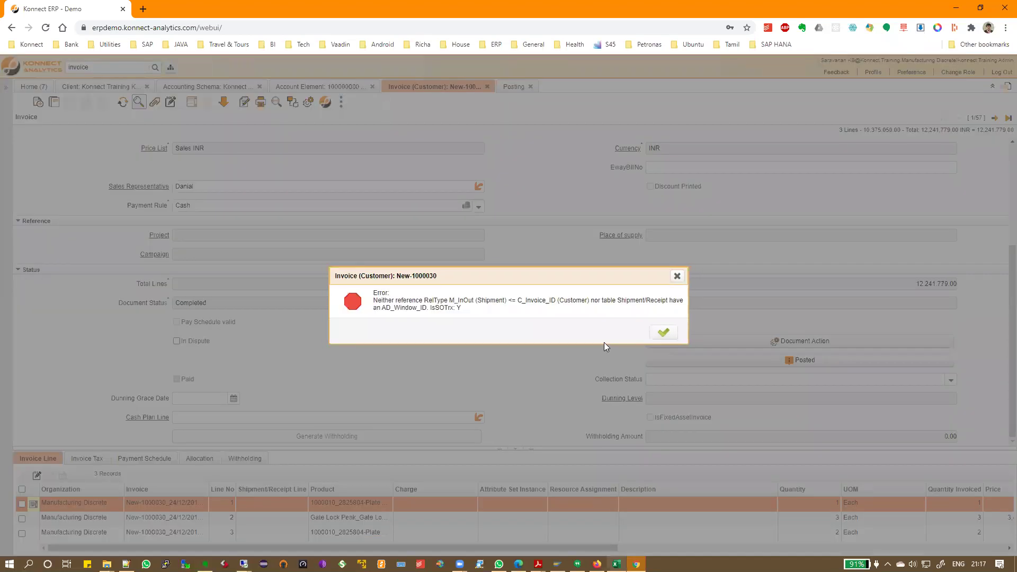
drag(439, 309, 350, 293)
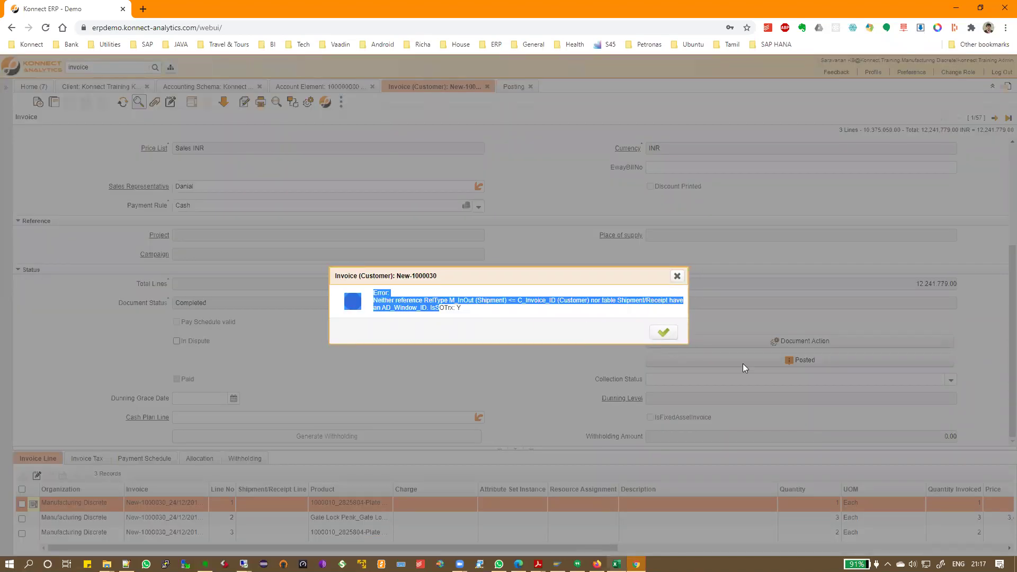
click(664, 335)
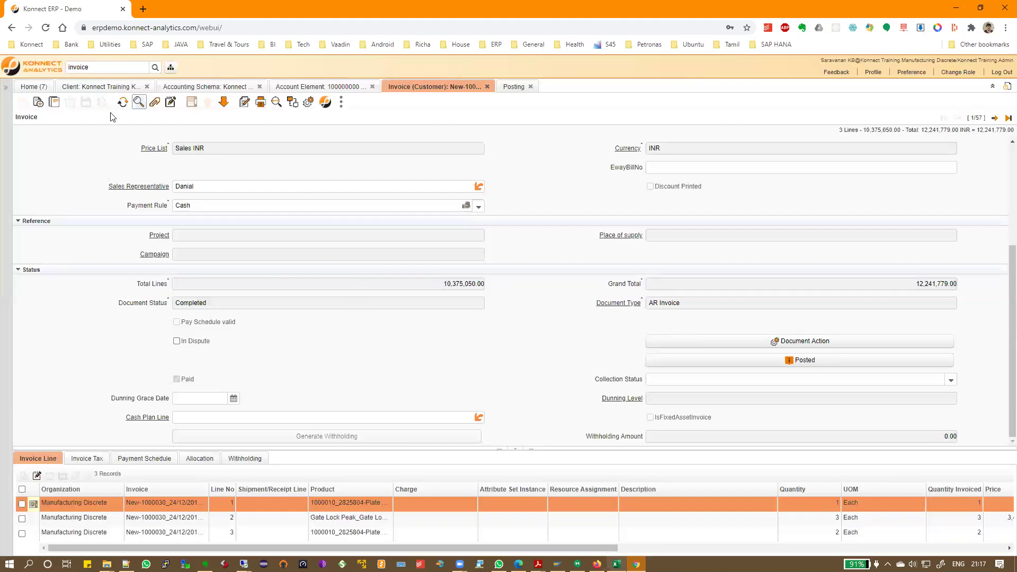
- Search the ERP menu for "payment"
drag(114, 68, 28, 73)
text(payment)
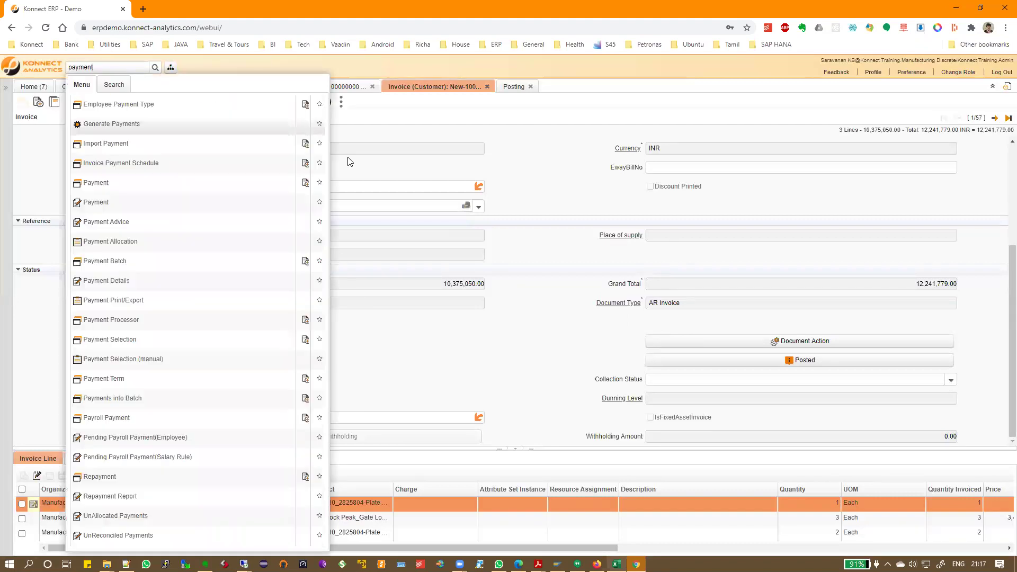
- Compare the Sundry Debtors general, Sales - Trade, and GST payable rows in the invoice's posting result
click(514, 87)
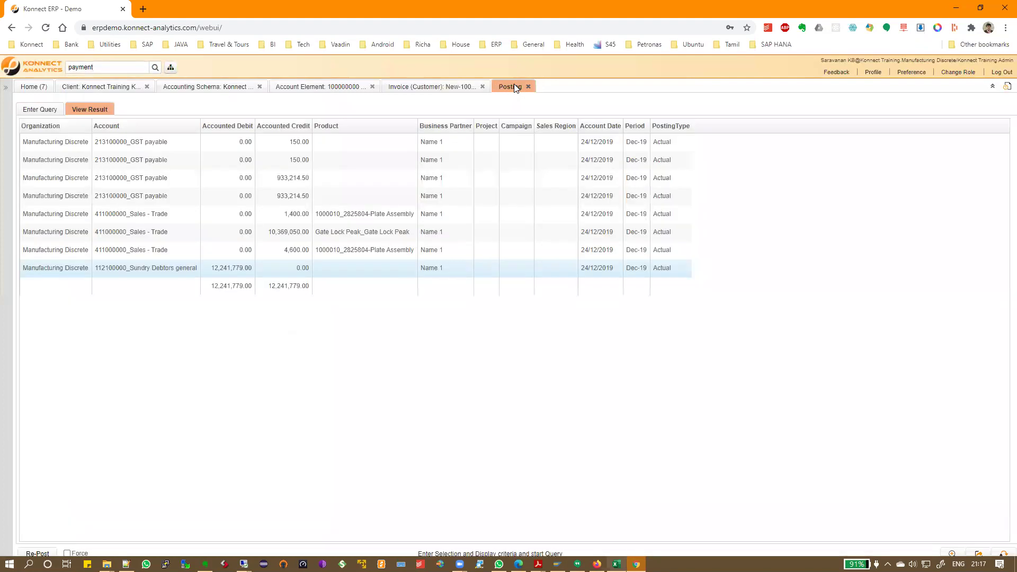
click(133, 269)
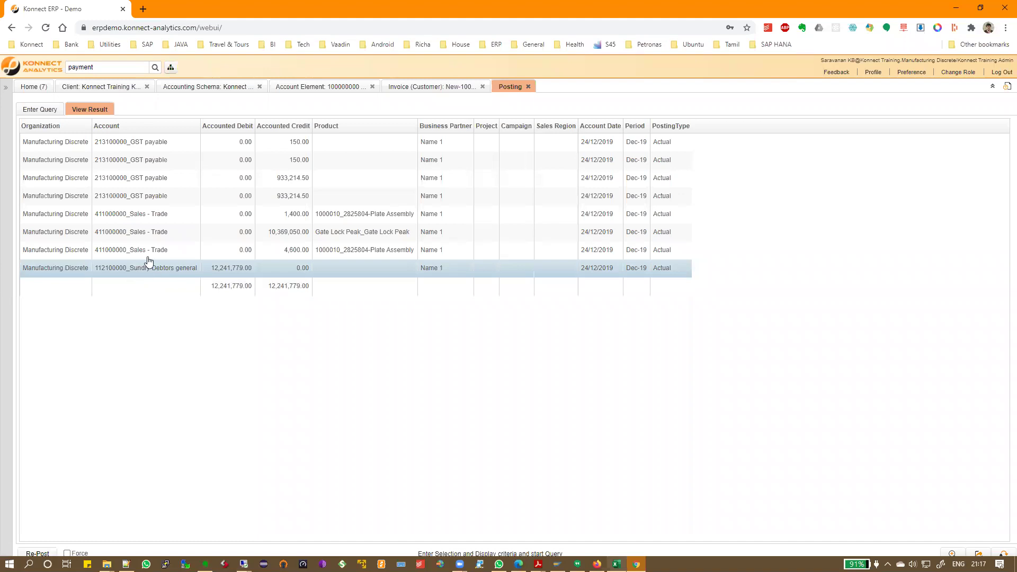
click(137, 219)
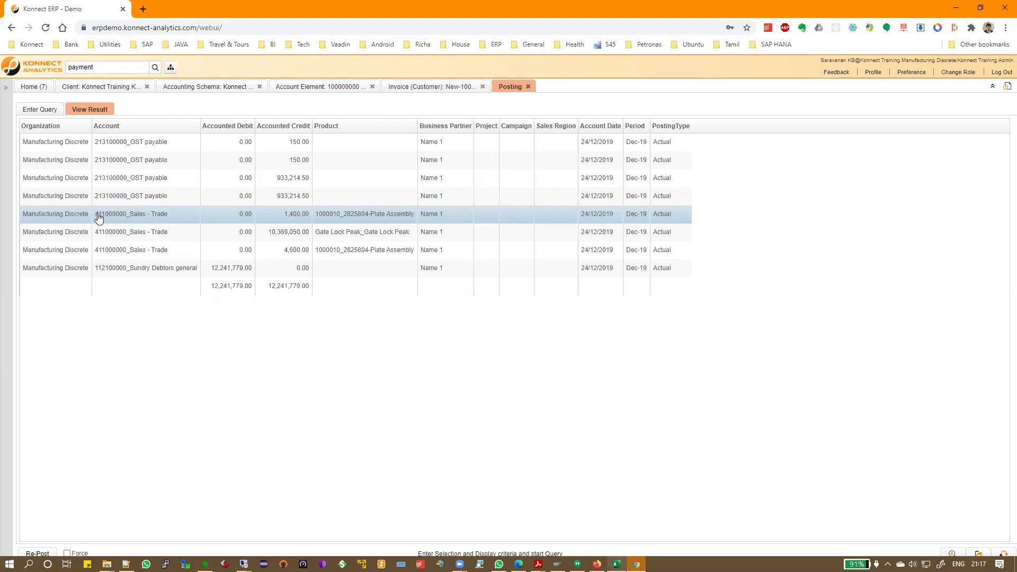
click(117, 197)
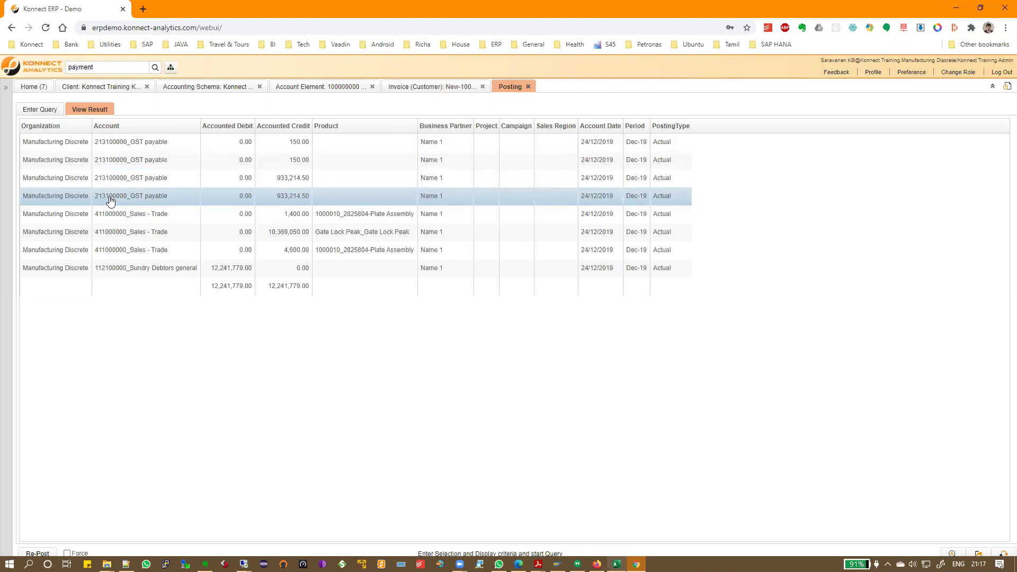
click(160, 276)
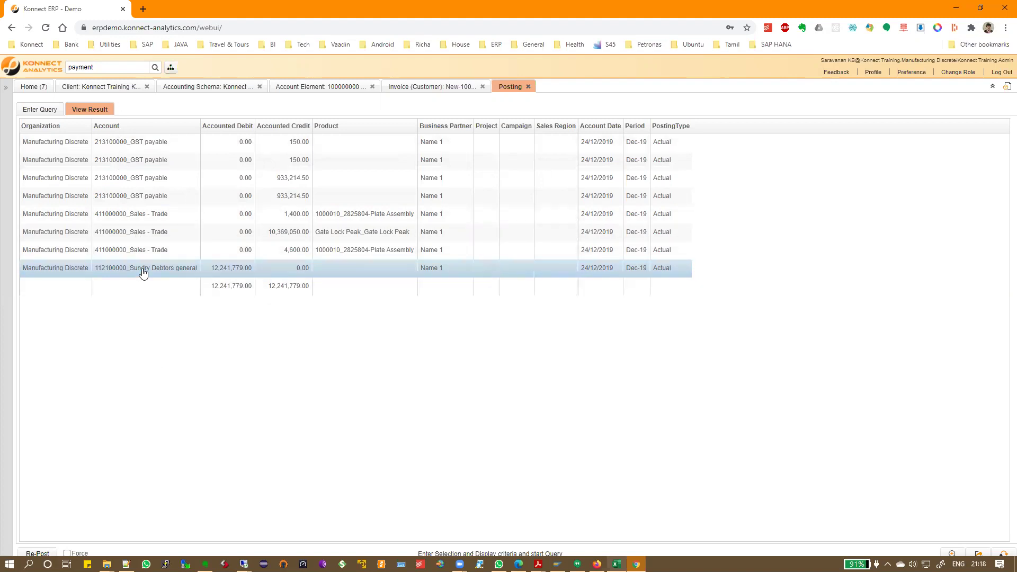
click(108, 197)
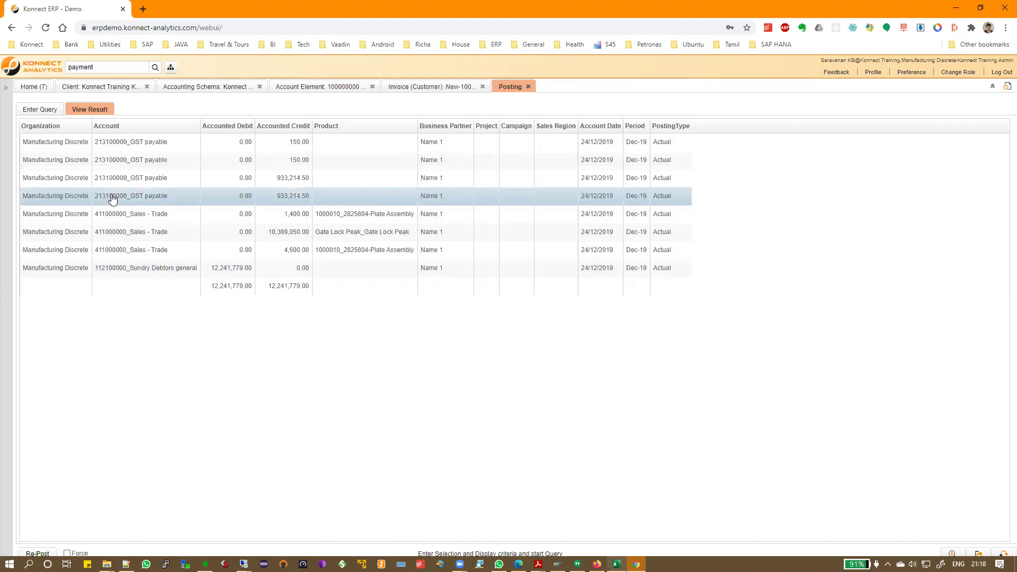
click(116, 218)
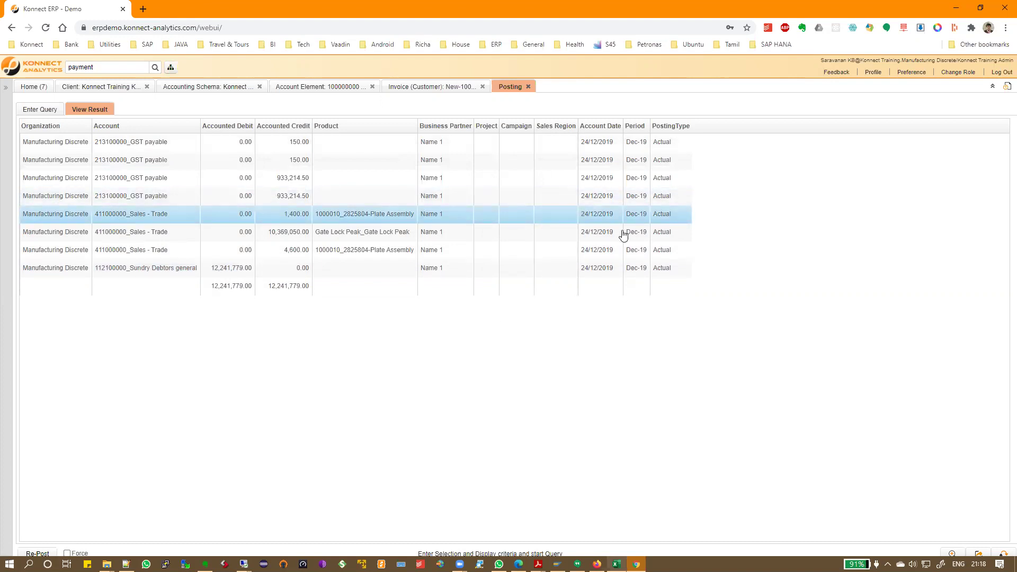
- Close the posting result and open the Payment window to check the first payment's document status
click(529, 87)
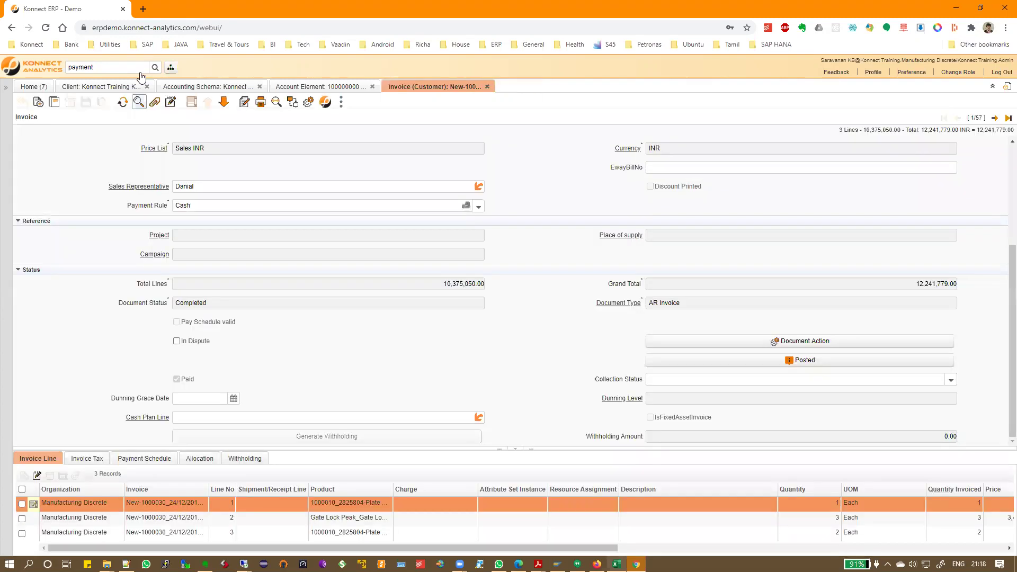
click(127, 67)
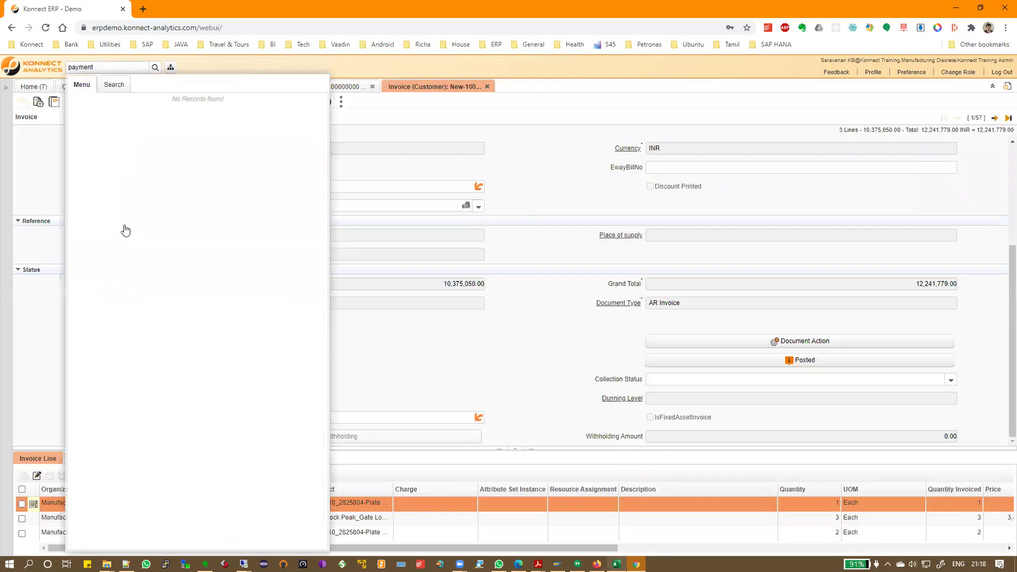
click(96, 183)
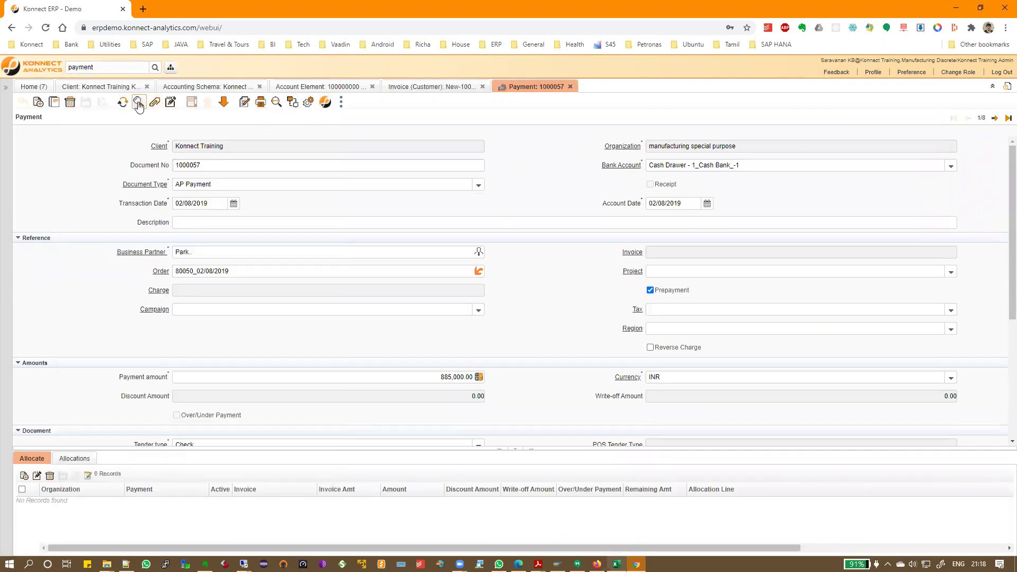
scroll(590, 359, down, 4)
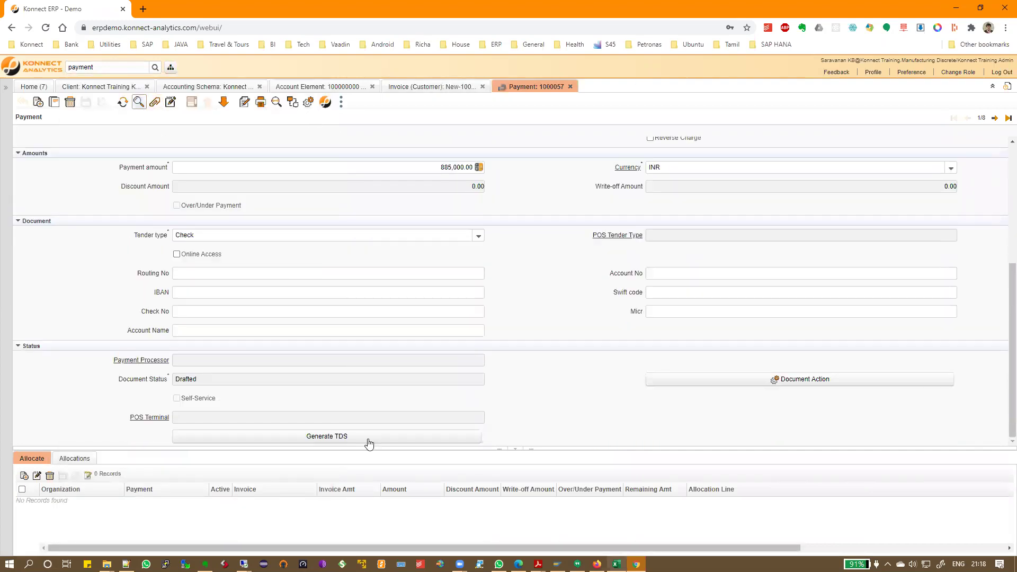
drag(206, 385, 178, 382)
- Look up payments with an advanced query for Document Status equal to Completed
click(140, 105)
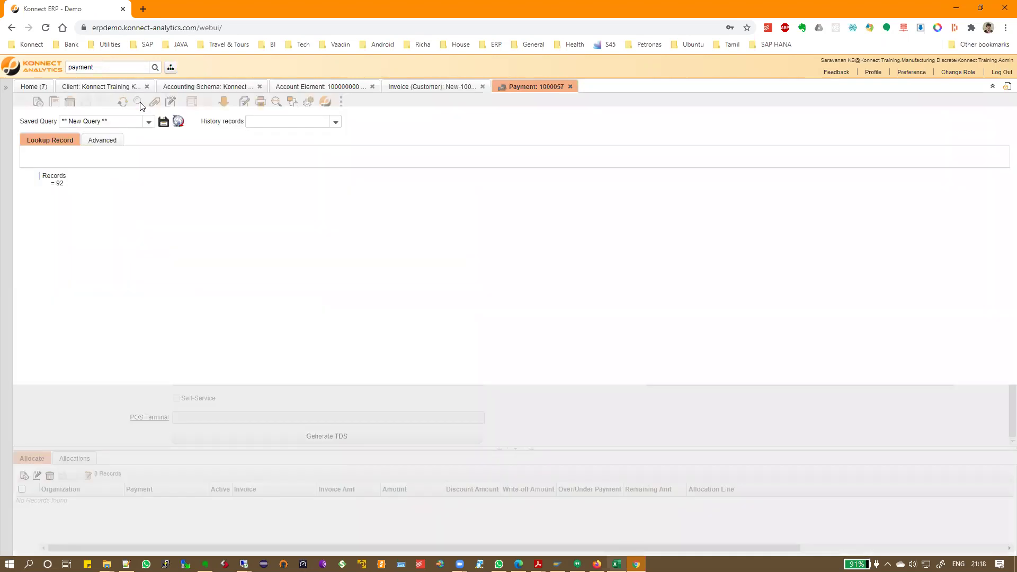
click(106, 142)
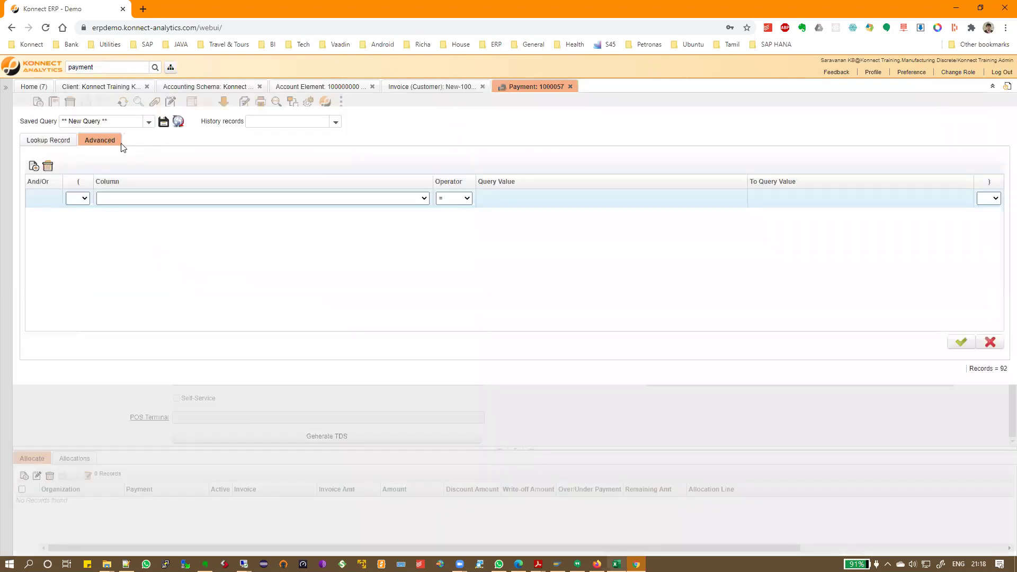
click(252, 199)
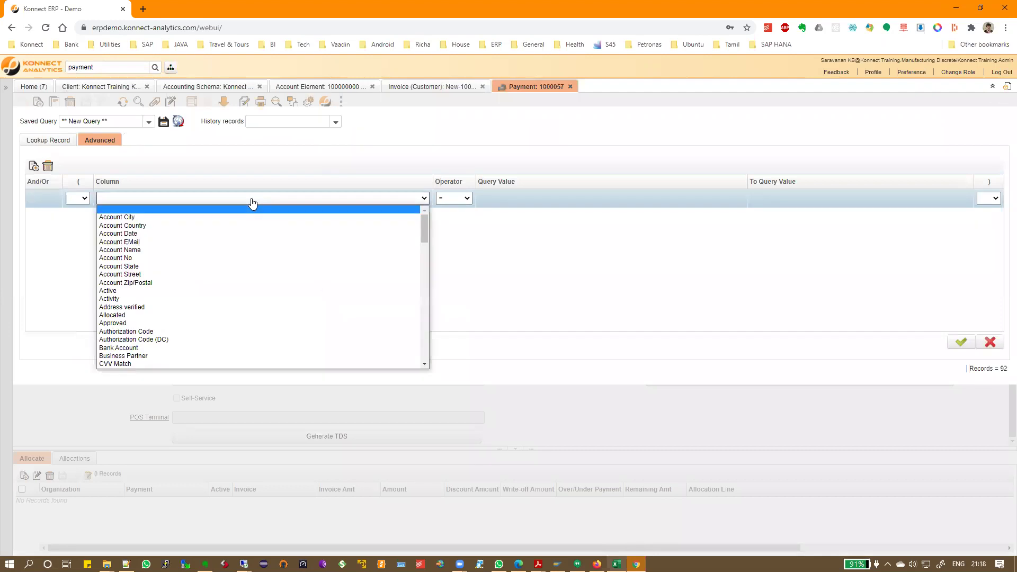
key(d)
key(Down)
key(Down)
key(Down)
key(Down)
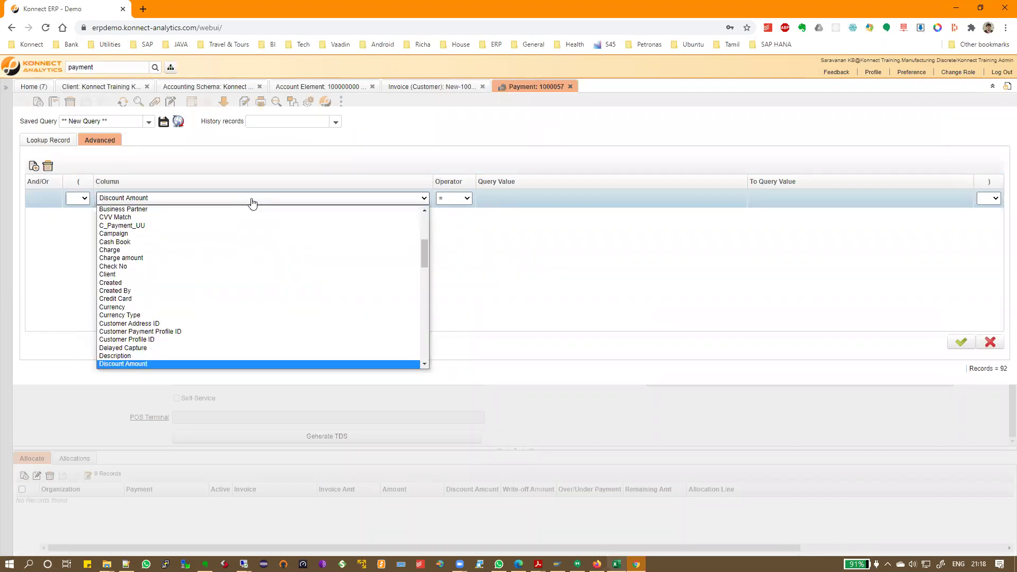
key(Return)
click(552, 196)
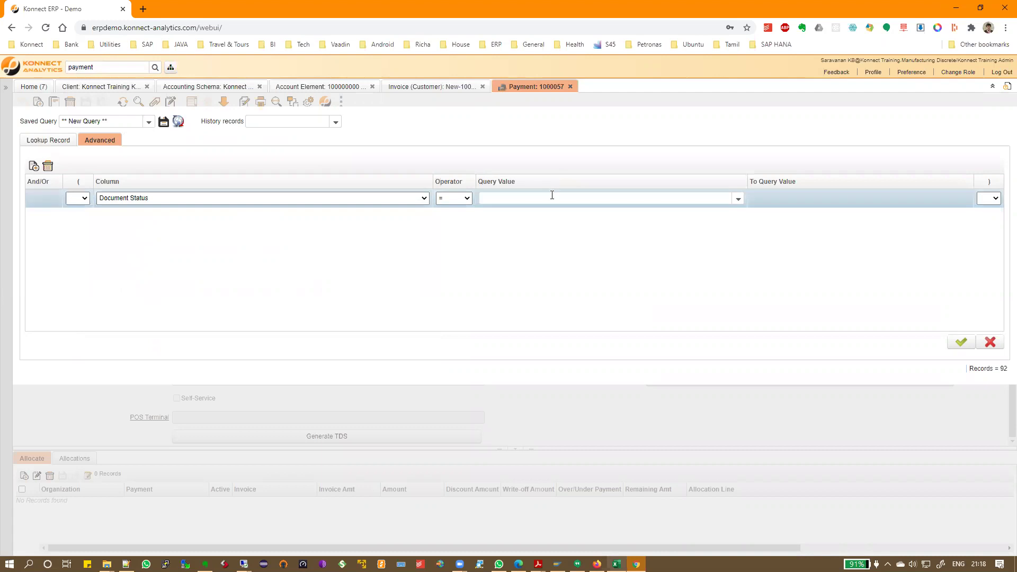
text(Closed)
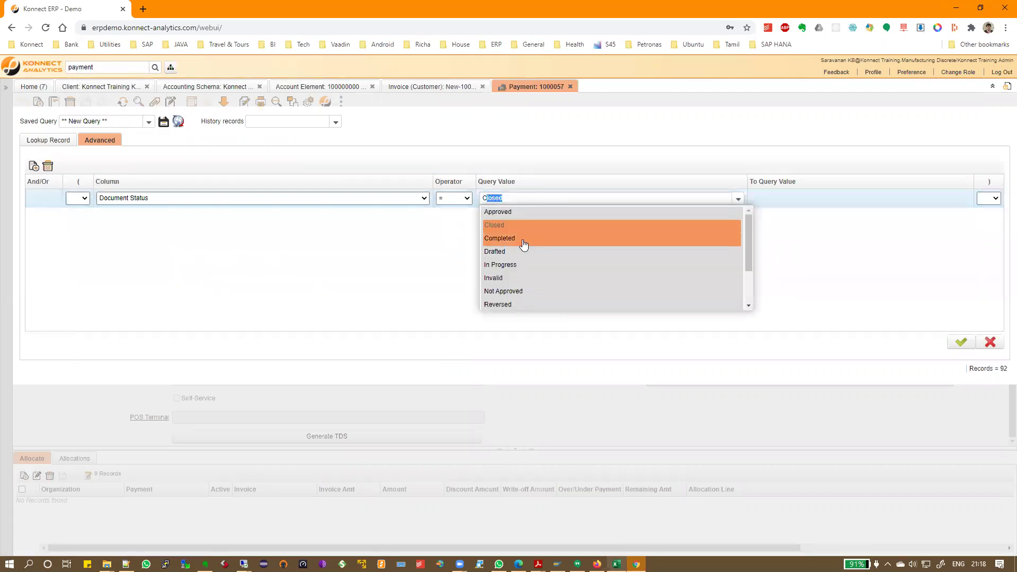
click(523, 239)
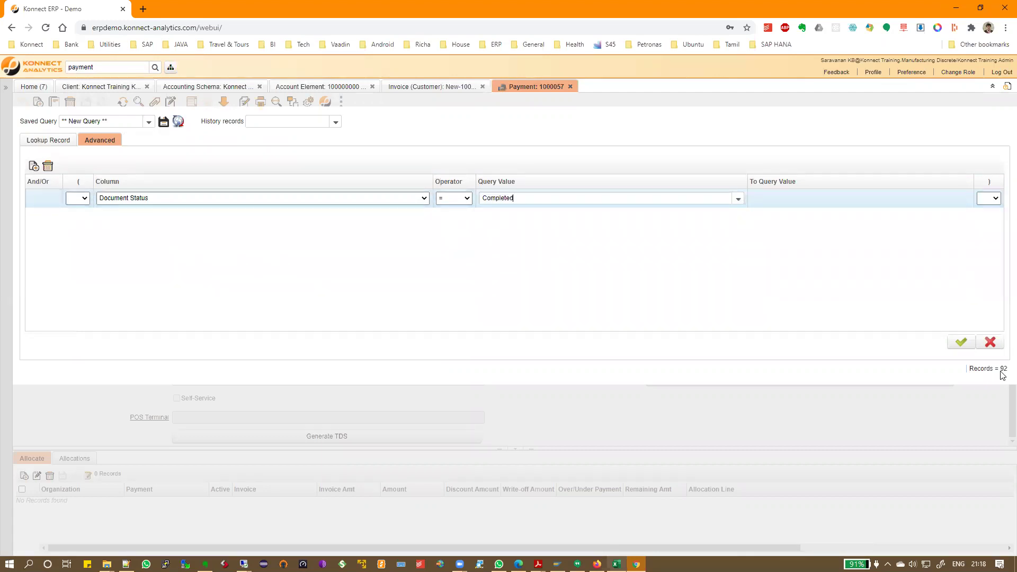
click(961, 343)
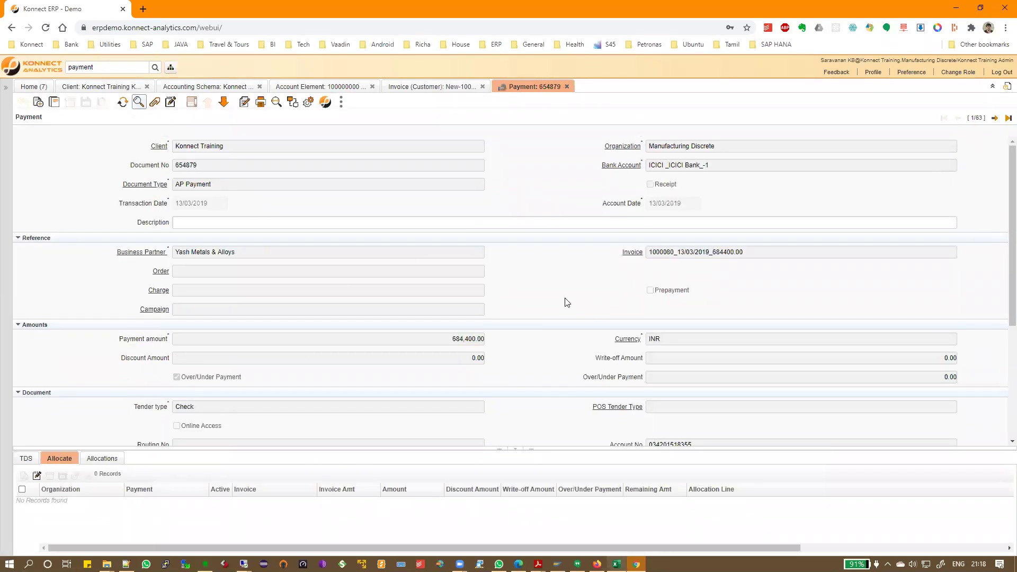
- Check the first completed payment's business partner and document type
scroll(565, 302, down, 4)
scroll(565, 302, up, 4)
drag(178, 255, 272, 256)
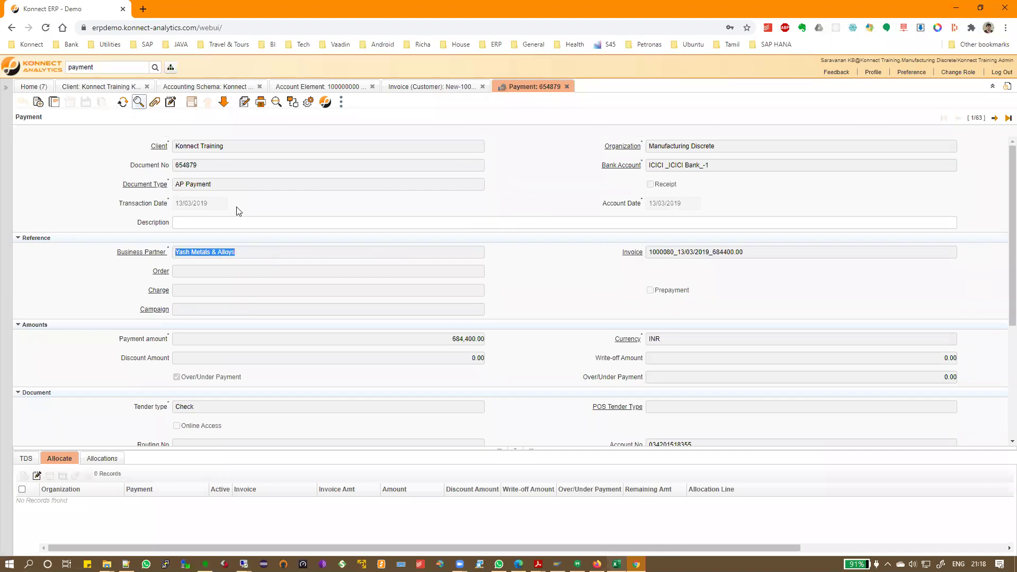
drag(175, 185, 254, 186)
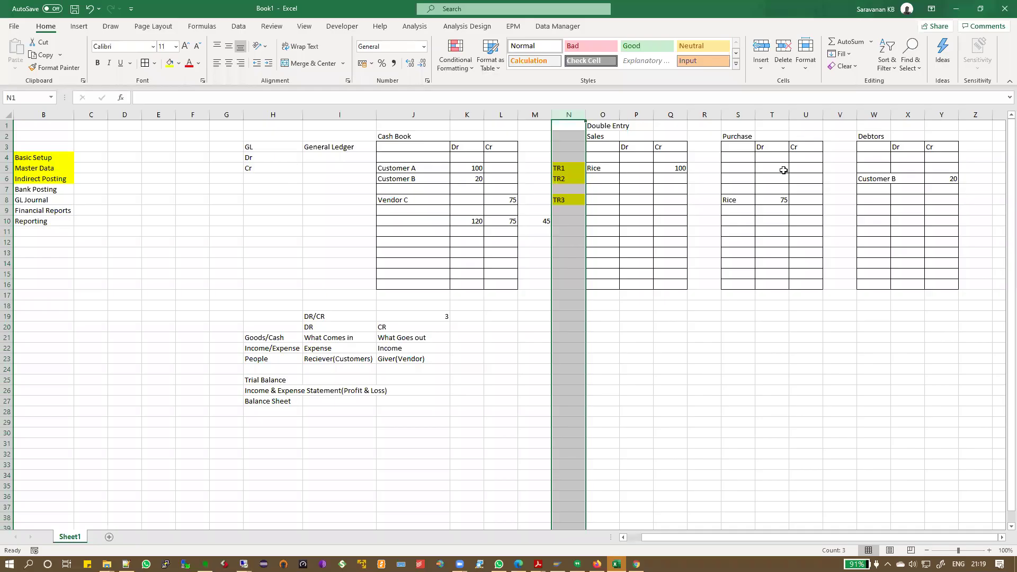
- Switch to Excel and compare the Vendor C transaction across the Cash Book and Purchase ledgers, ending back at the ERP payment
click(616, 564)
click(757, 158)
click(875, 147)
drag(377, 199, 805, 200)
key(alt+Tab)
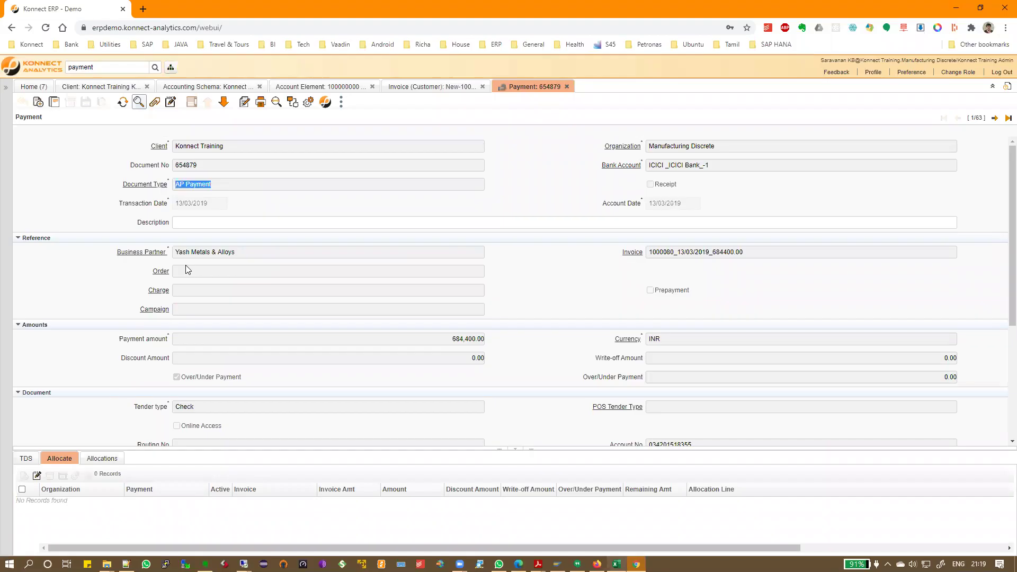
- Check which business partner, invoice and bank account the payment refers to
drag(174, 252, 264, 257)
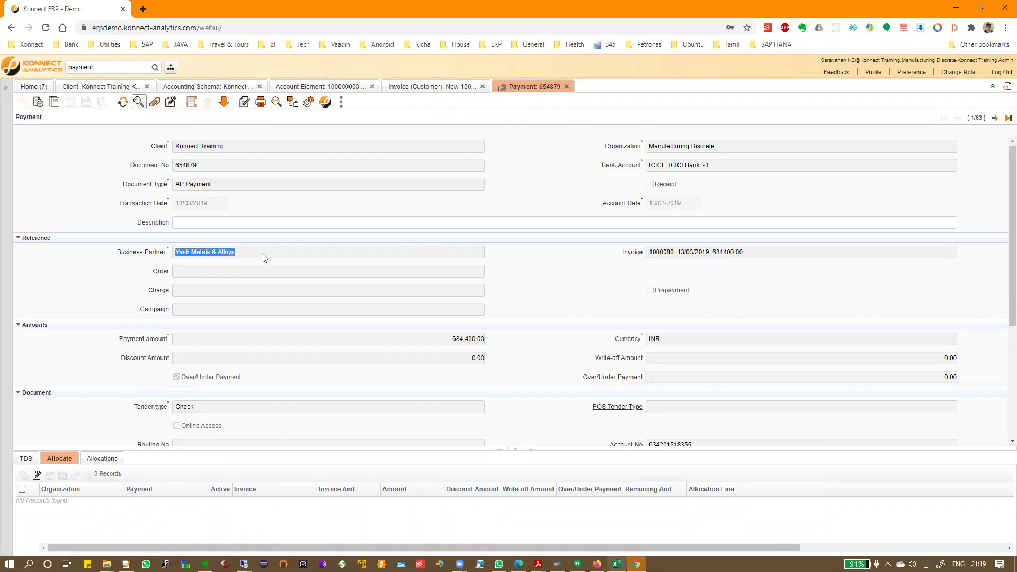
drag(653, 253, 786, 255)
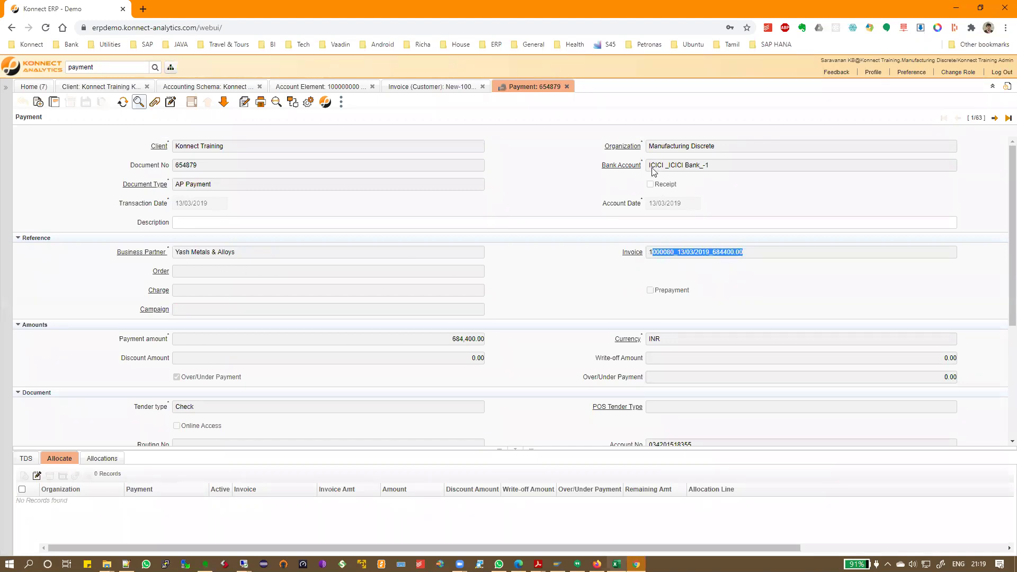
drag(648, 166, 762, 165)
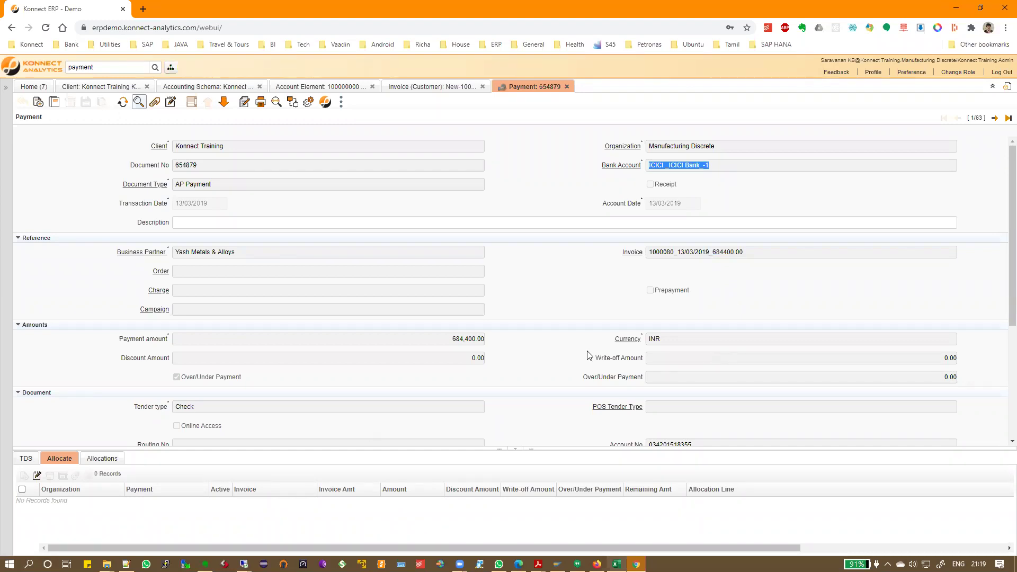
- Open the payment's accounting posting, examine its Creditors Payment Selection and Bank-Clearing rows, and return to the payment header
scroll(540, 297, down, 4)
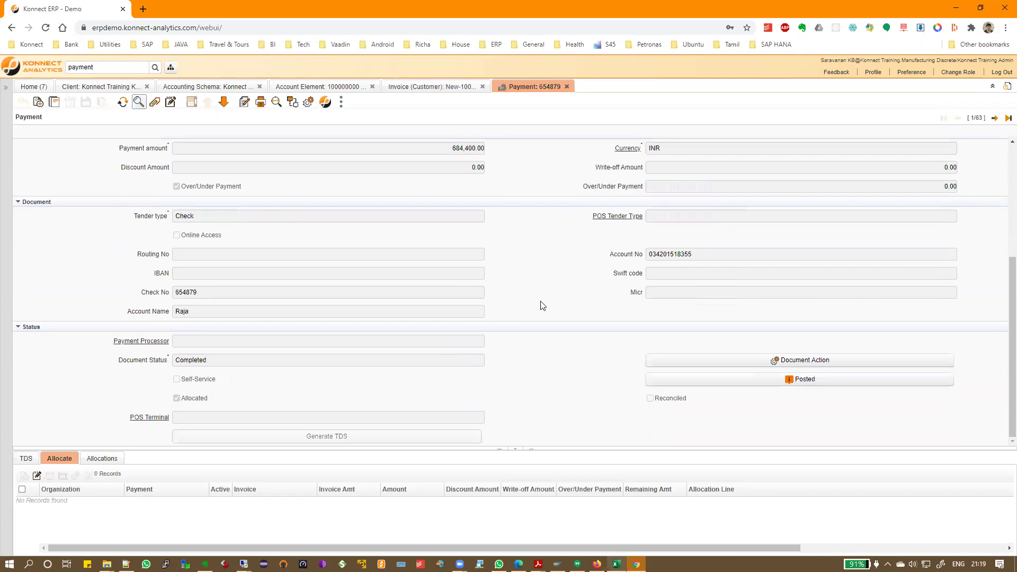
click(778, 379)
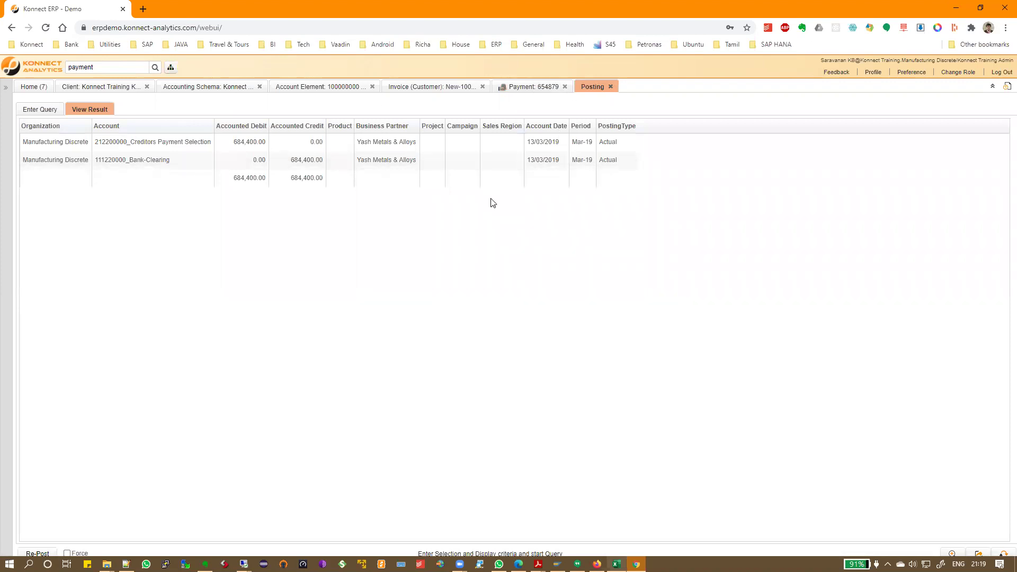
click(502, 160)
click(521, 88)
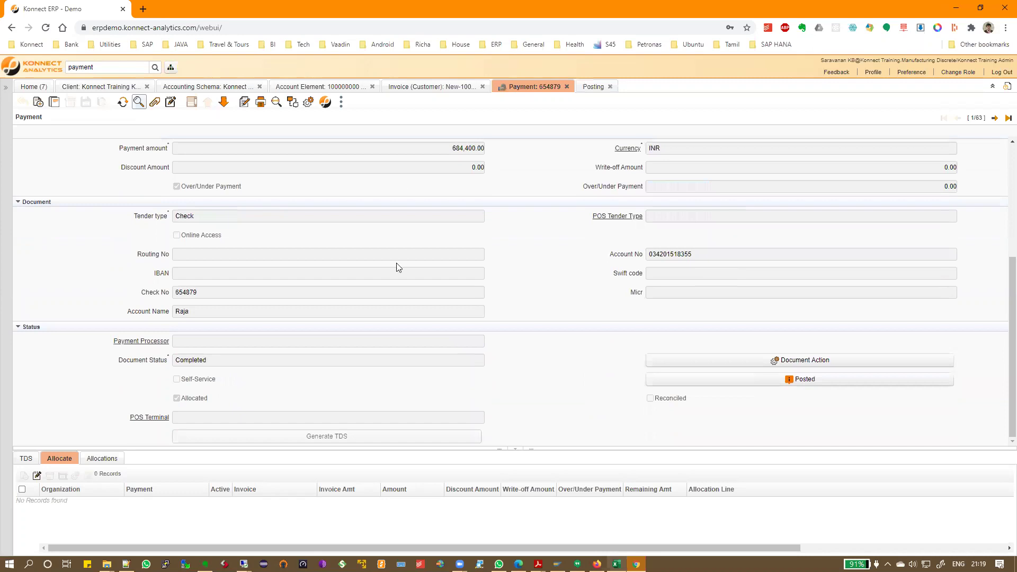
scroll(490, 321, up, 4)
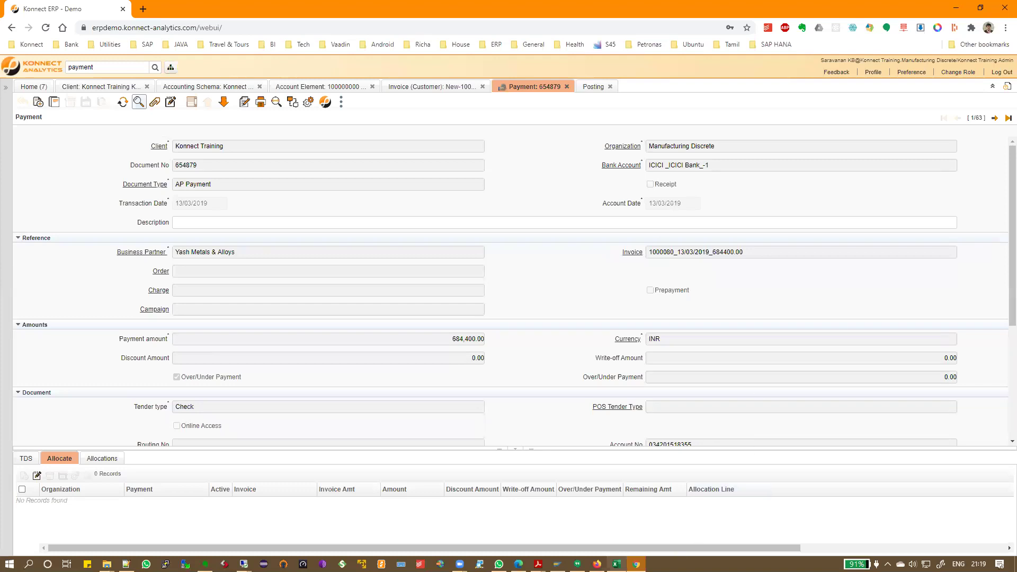
- Switch to the Excel workbook and enter the heading "Payment" in cell O20
key(alt+Tab)
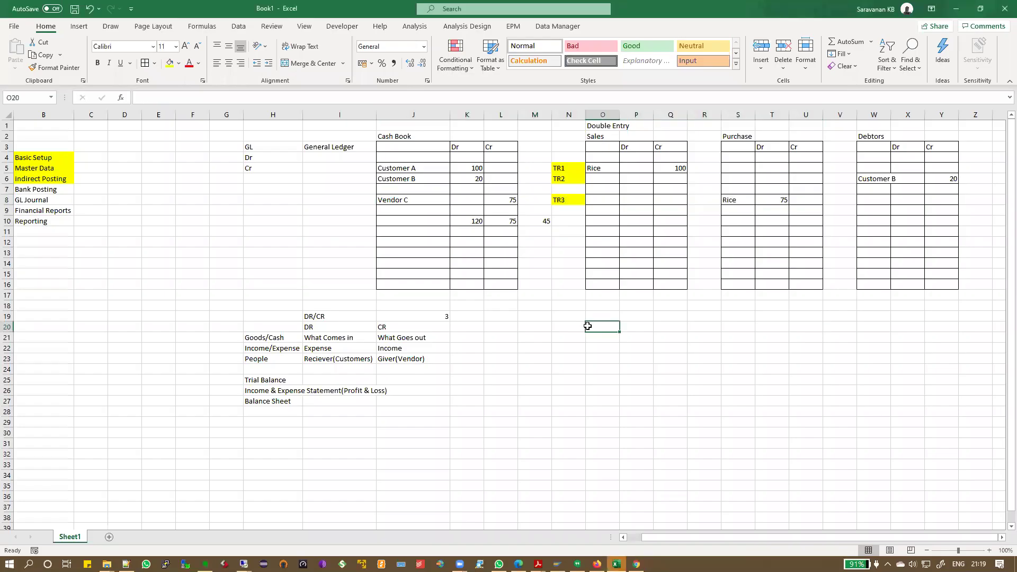
text(Payme)
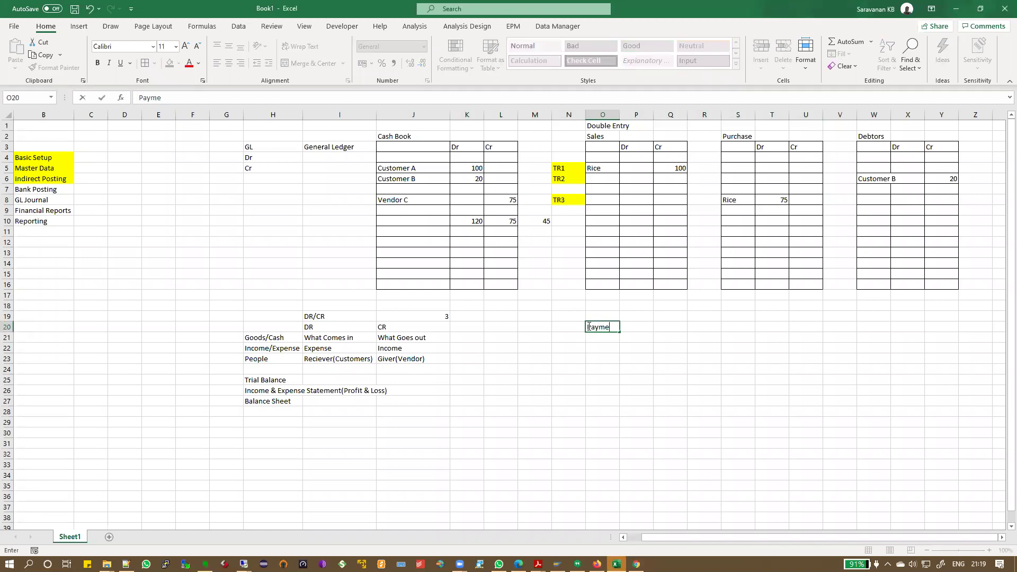
text(nt)
key(Return)
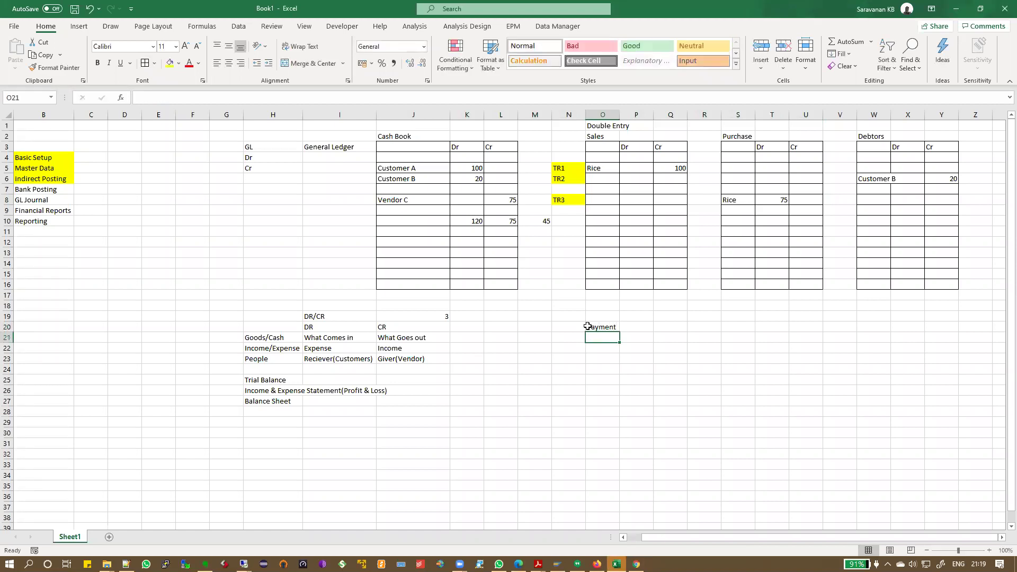
key(Up)
key(Right)
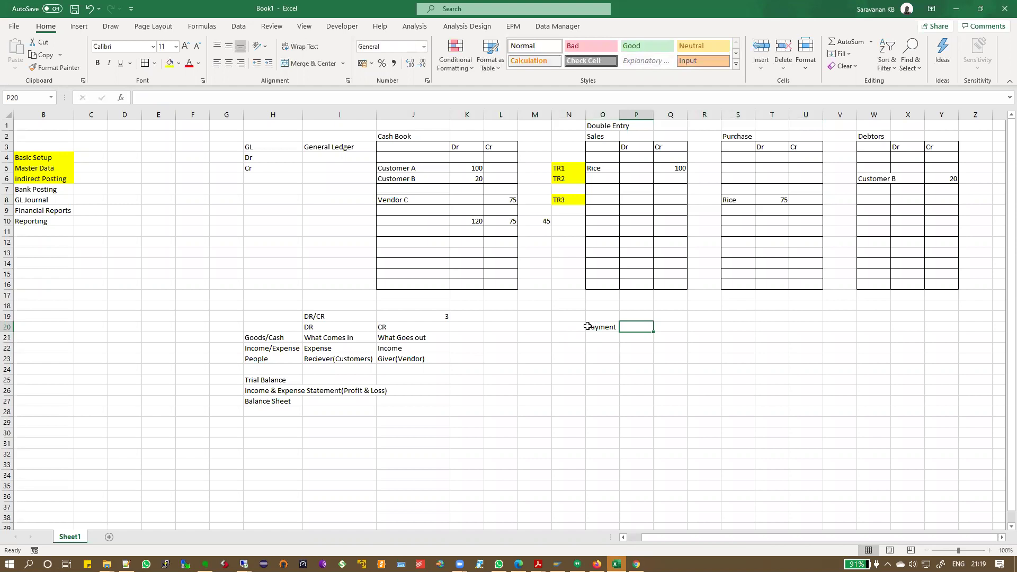
key(Down)
key(Left)
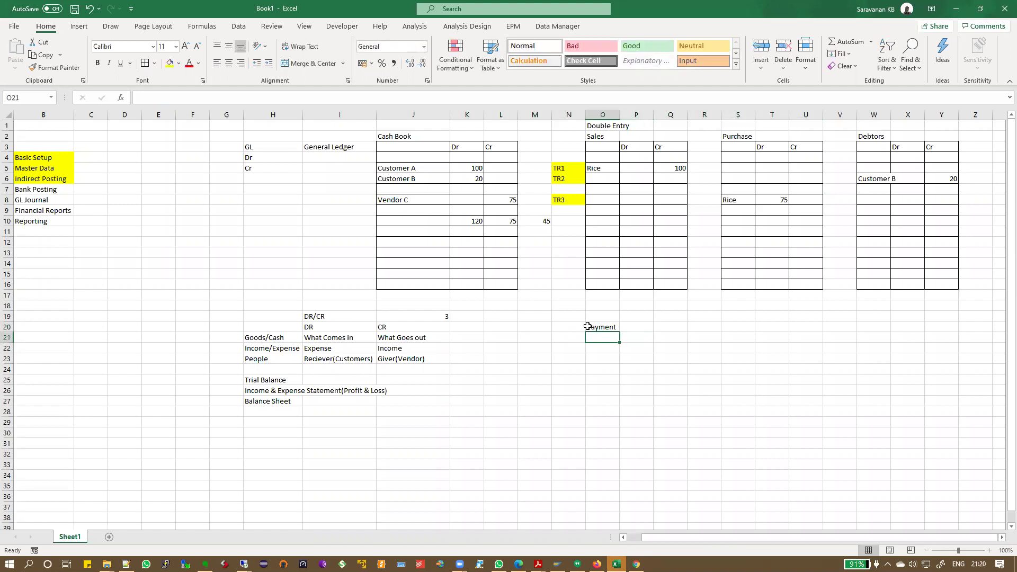
- List "Issue Check" and "Vendor Deposit the Check" in cells O21 and O22 under the Payment heading
text(Issue Che)
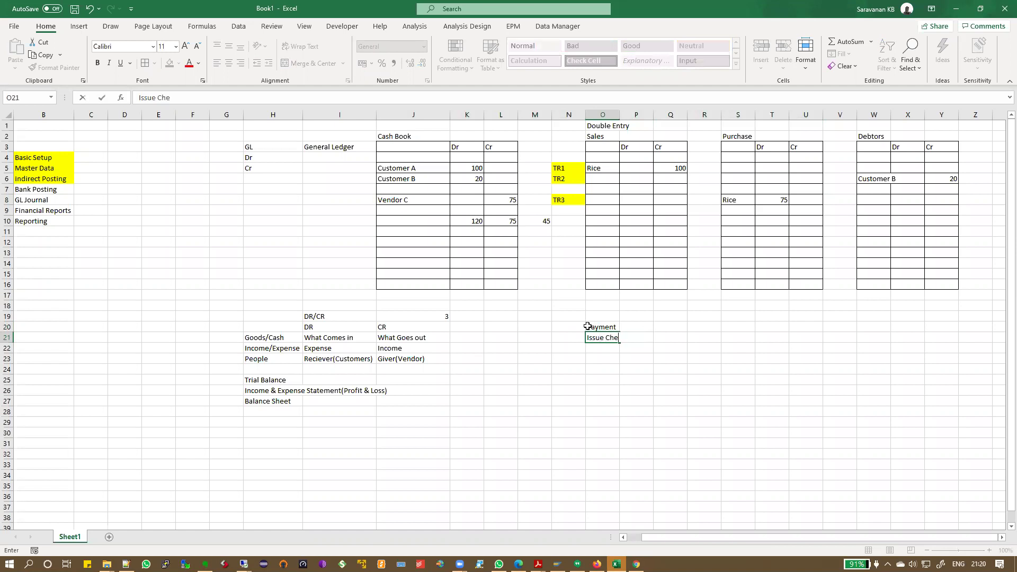
text(ck)
key(Return)
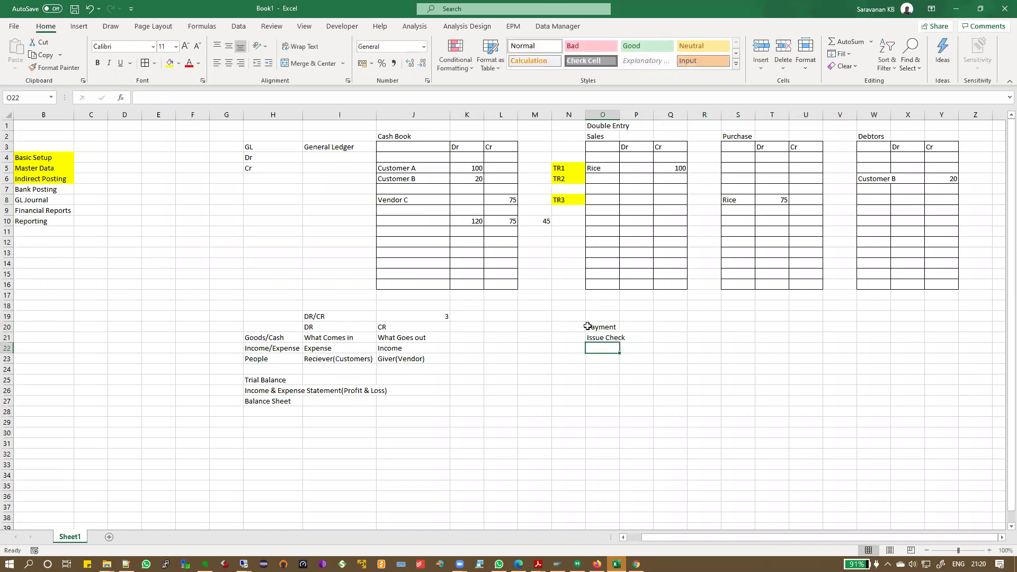
text(Vendor De)
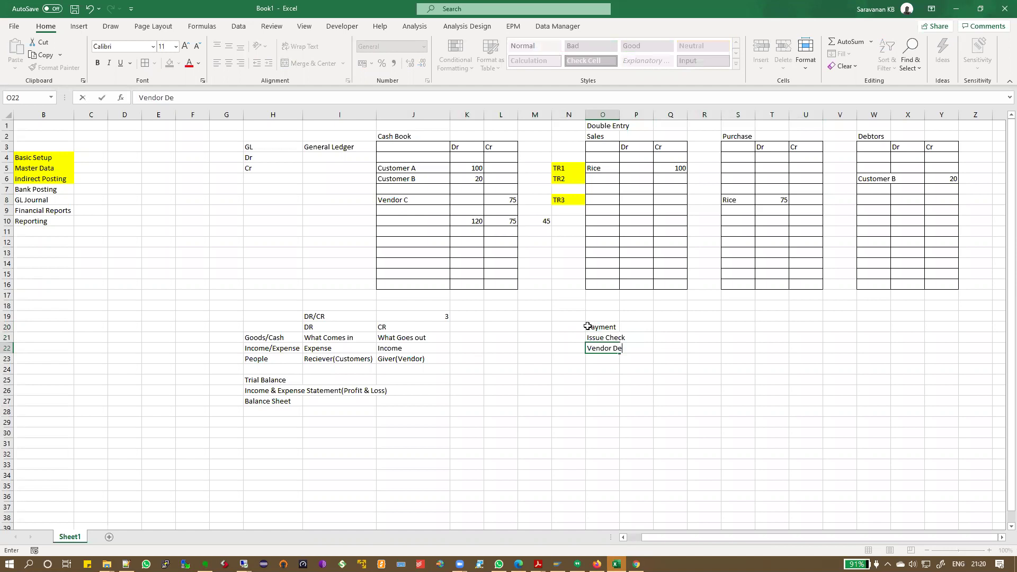
text(posit the Check)
key(Return)
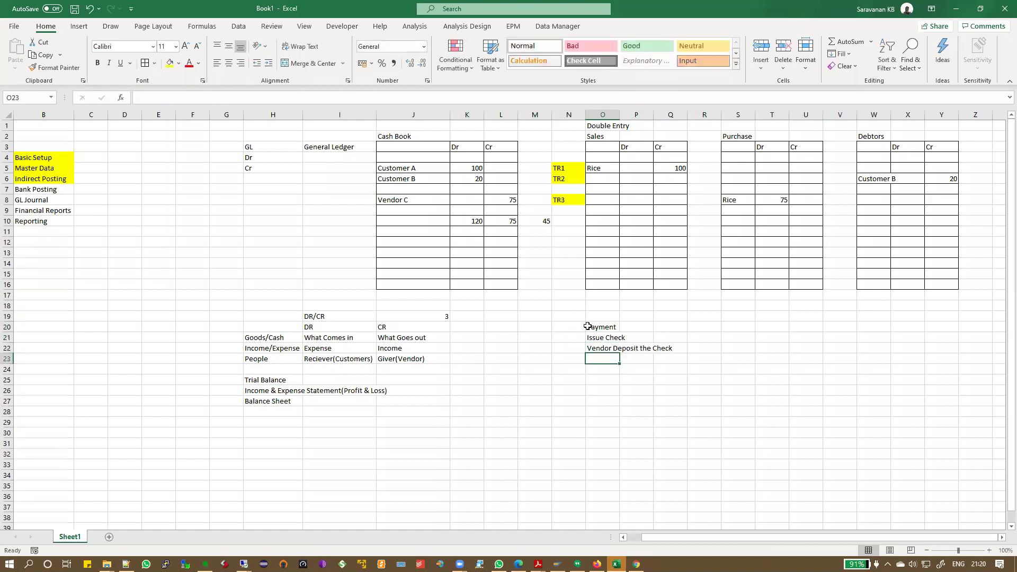
- Widen column O to fit the payment stages and add "Reconcile the Check" in cell O23
drag(621, 112, 676, 112)
click(609, 340)
click(609, 348)
click(630, 360)
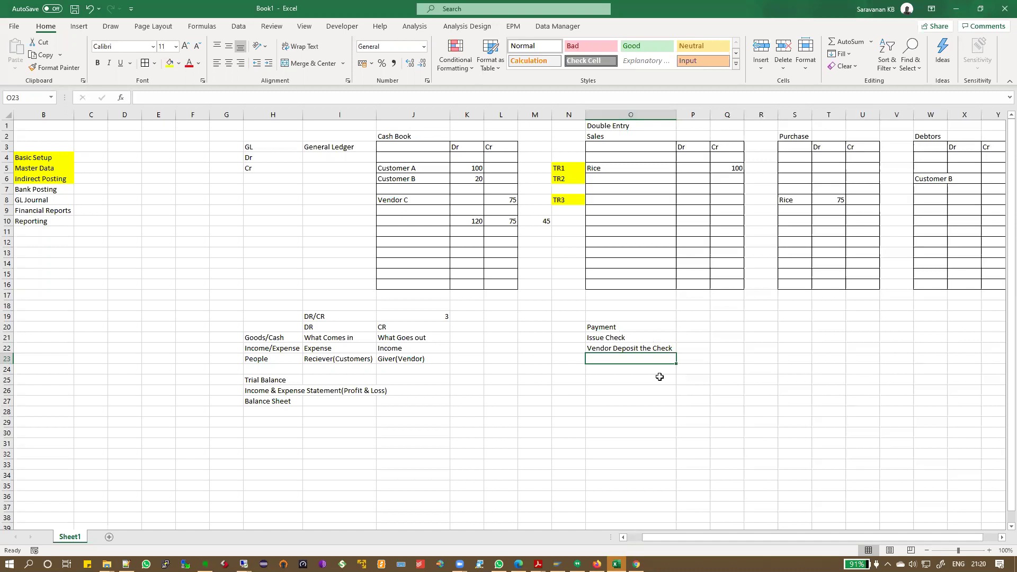
text(Reconcile the Check)
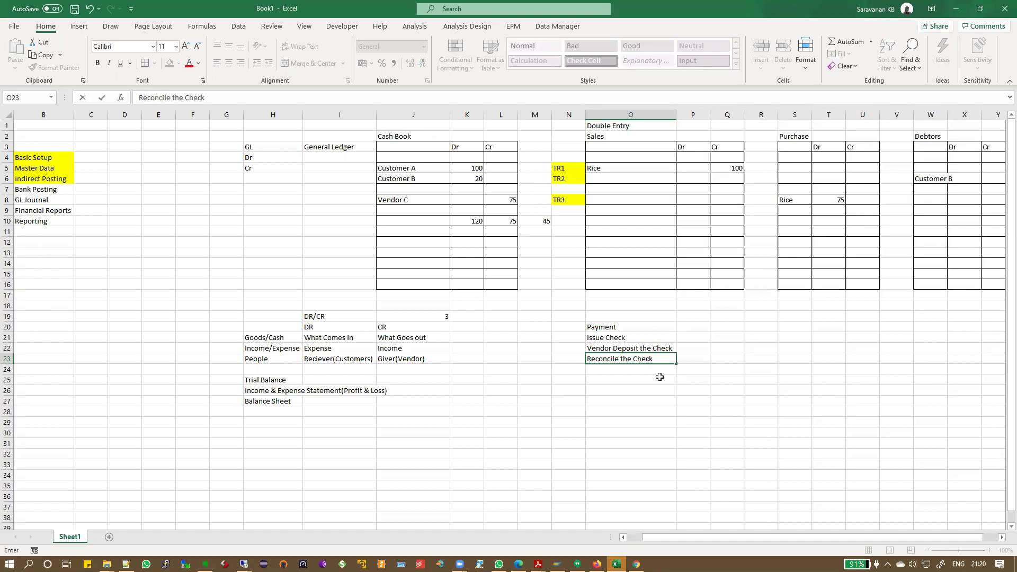
key(Return)
- Review the payment stages from issuing the check through reconciling it
key(Up)
key(Up)
key(Up)
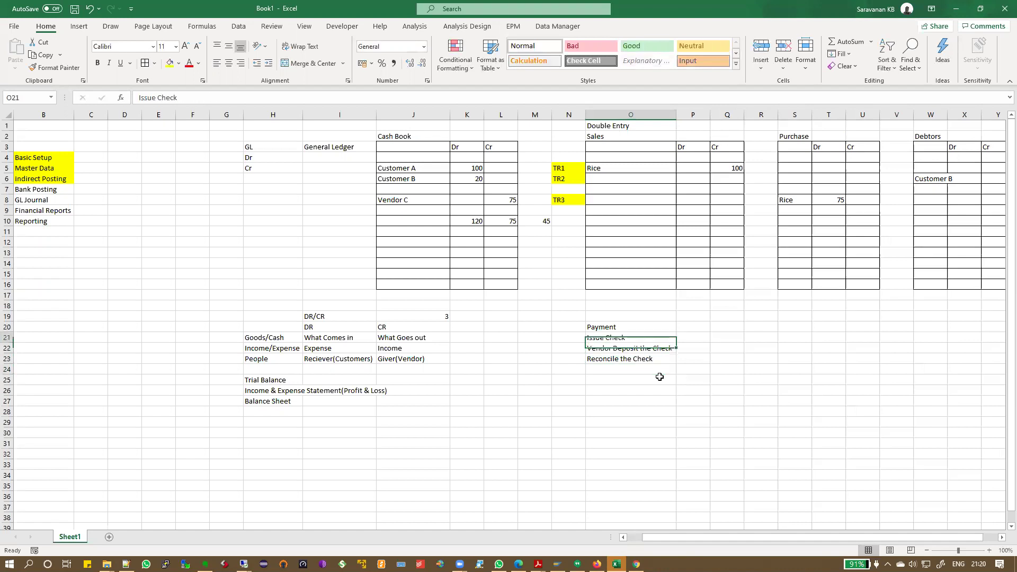
key(shift+Down)
key(shift+Down)
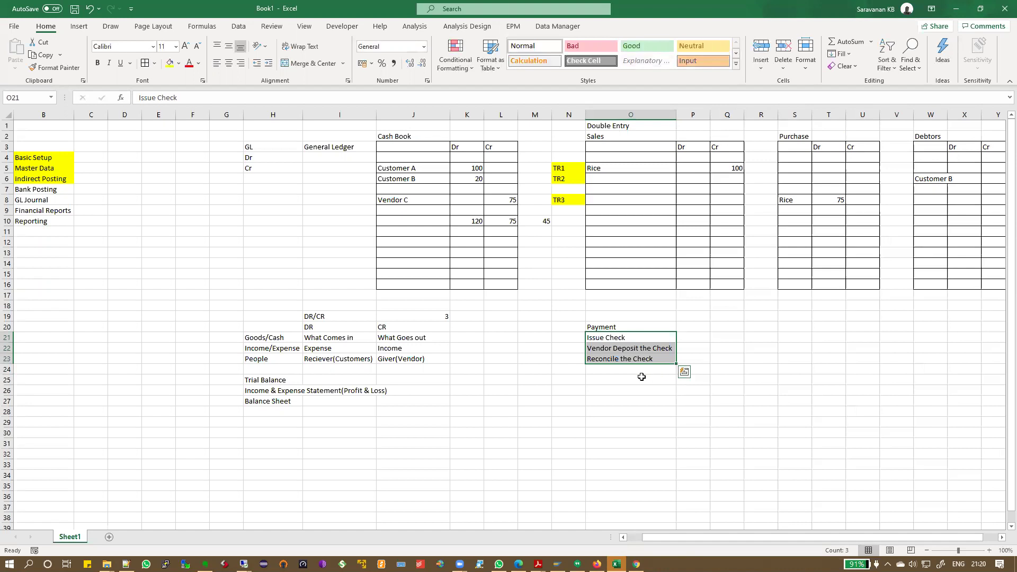
click(604, 330)
click(606, 335)
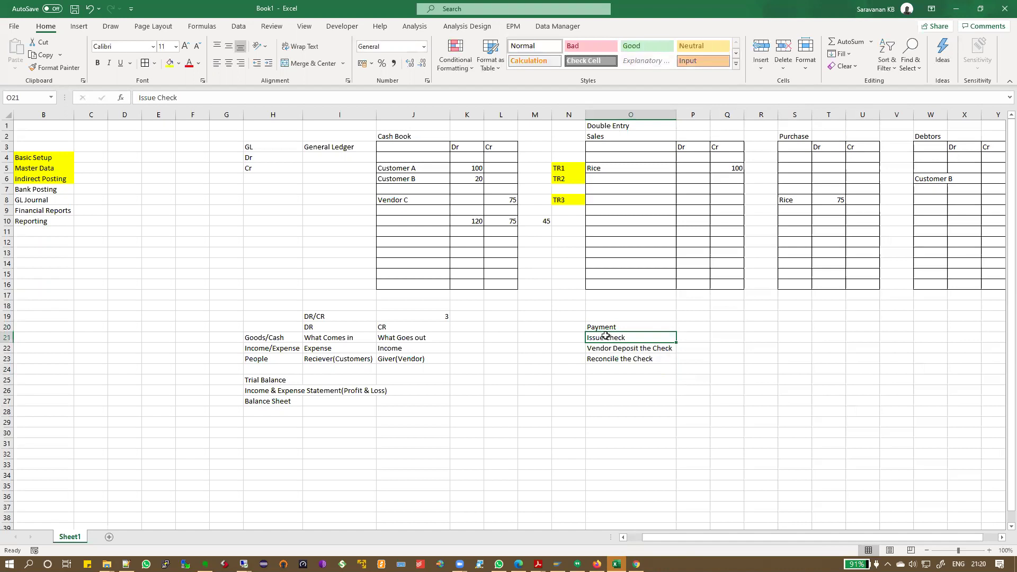
click(626, 360)
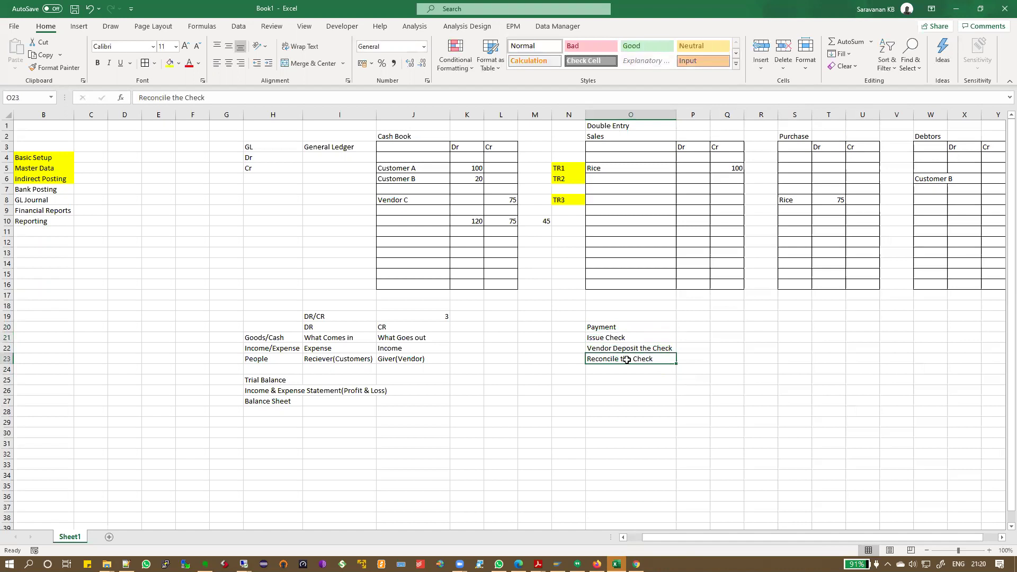
- Add "Allocate To Invoice" in cell O24 as the last payment stage and review the list starting from "Issue Check"
click(627, 368)
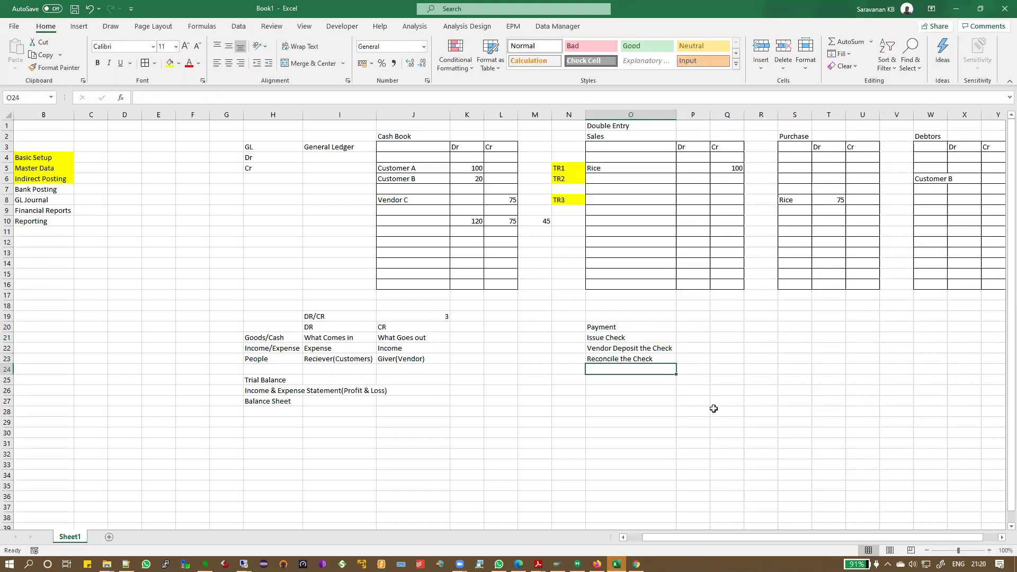
text(Allocate To)
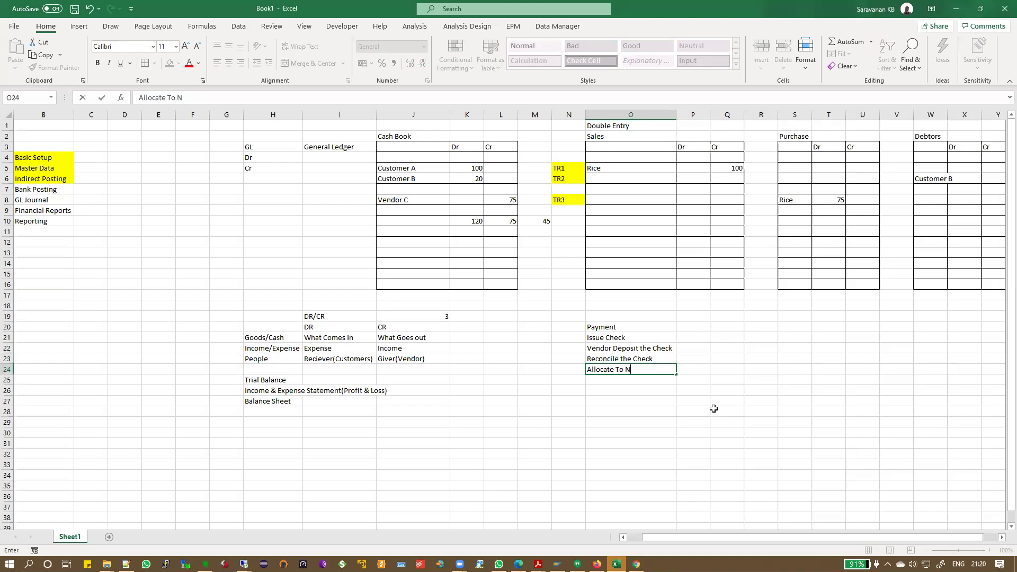
text( Invoice)
key(Return)
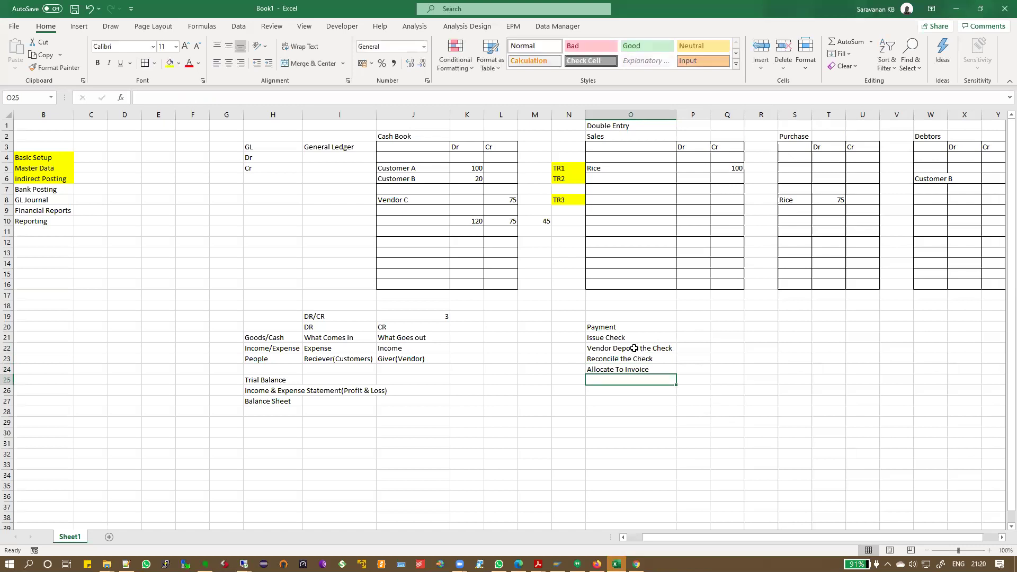
drag(631, 339, 630, 380)
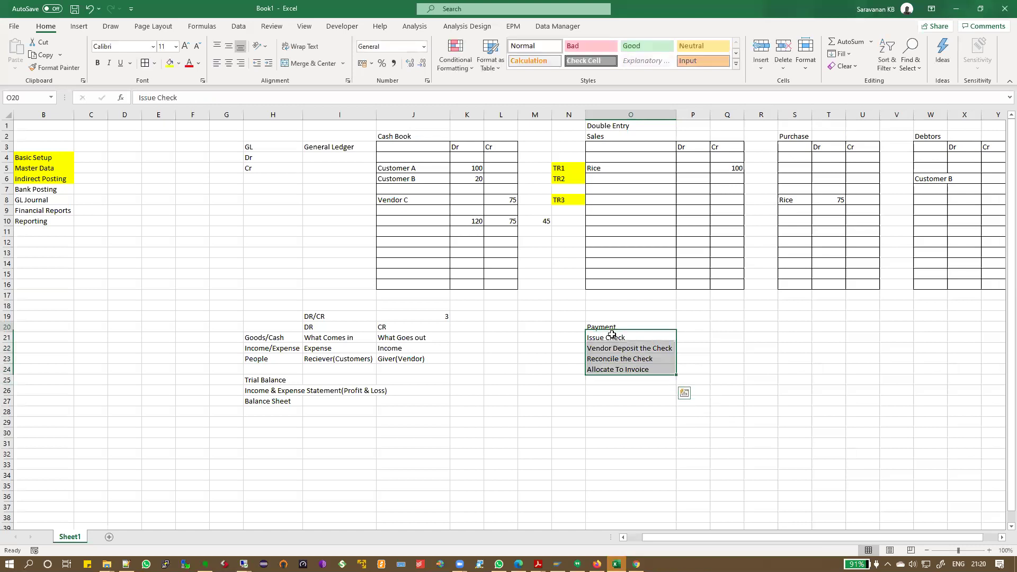
click(612, 337)
- Switch to Konnect ERP and open the check payment's accounting posting to examine the Bank-Clearing line
key(alt+Tab)
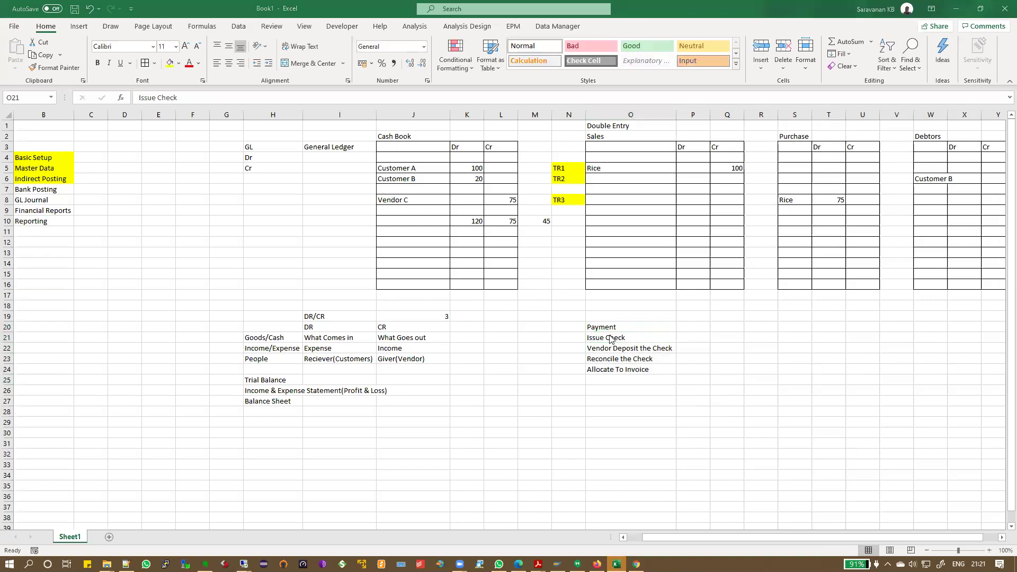
scroll(524, 412, down, 3)
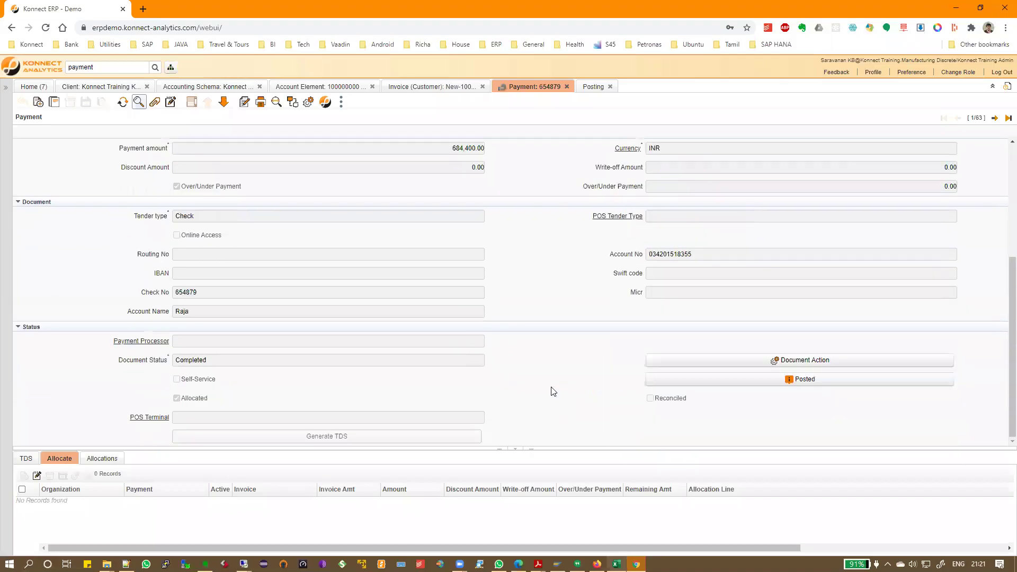
click(760, 379)
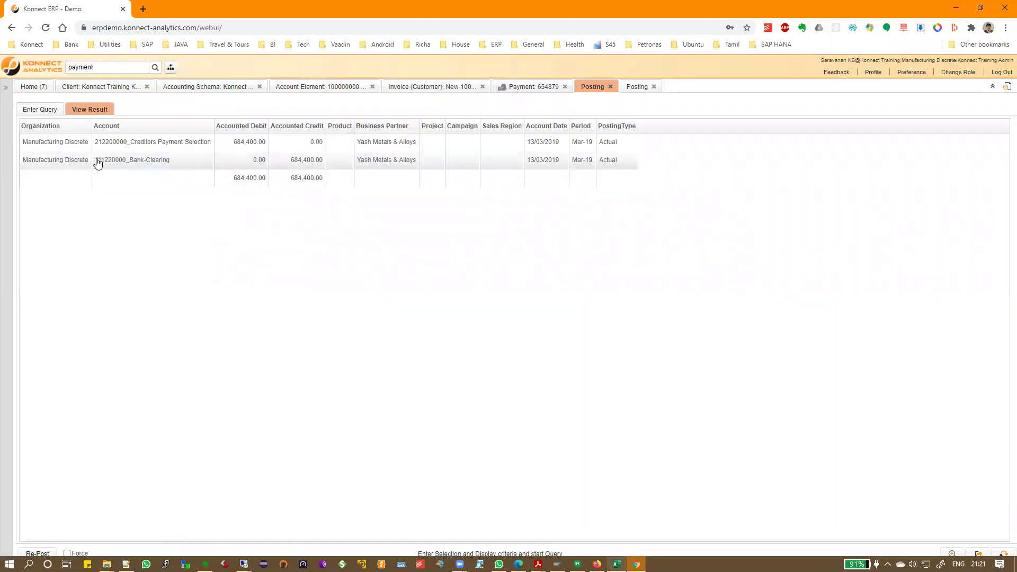
drag(98, 160, 183, 166)
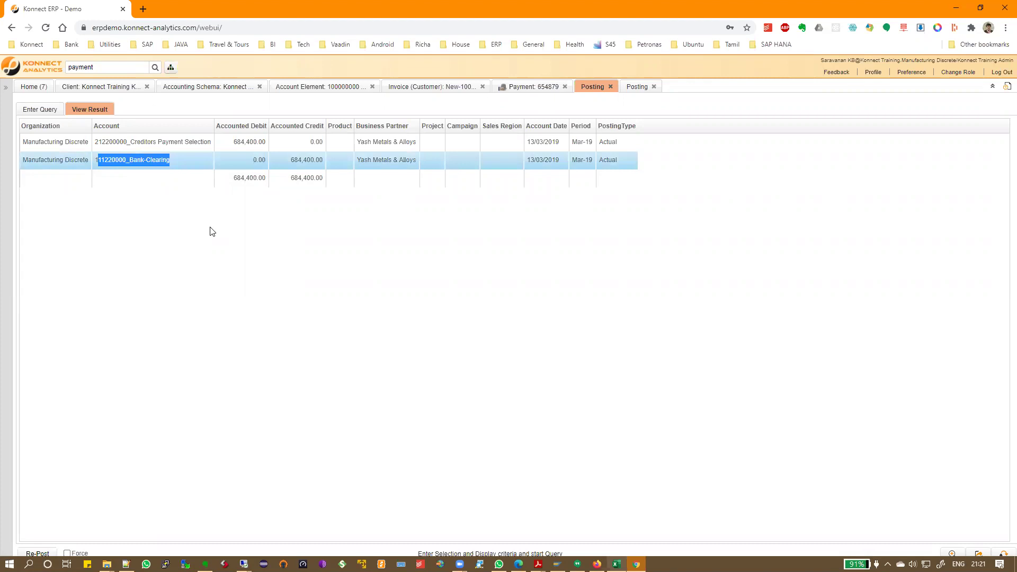
click(162, 165)
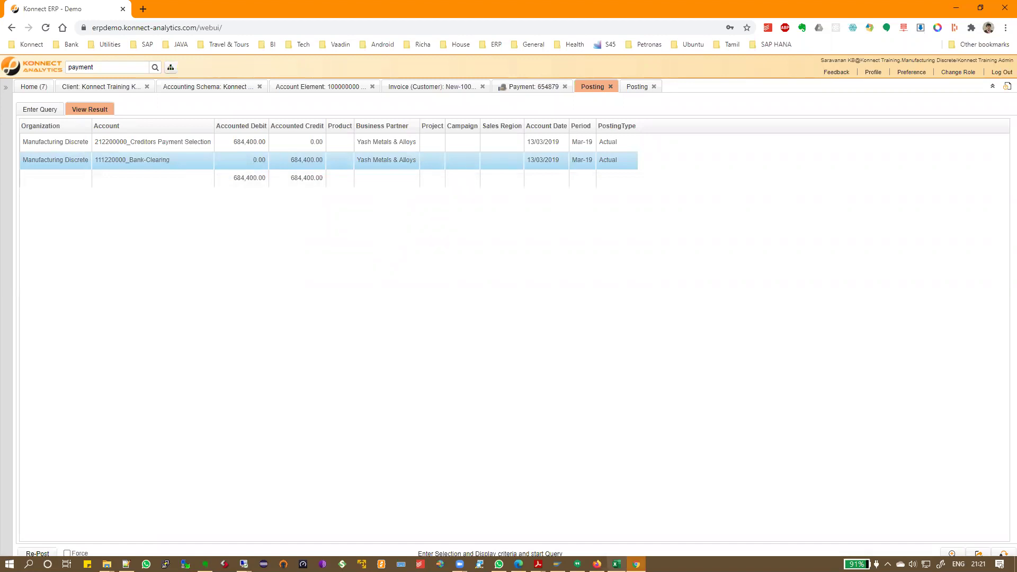
- Compare the Bank-Clearing credit in Konnect ERP with the "What Goes out" credit rule and Vendor C's cash book entry in Excel
key(alt+Tab)
click(267, 338)
drag(392, 343, 400, 328)
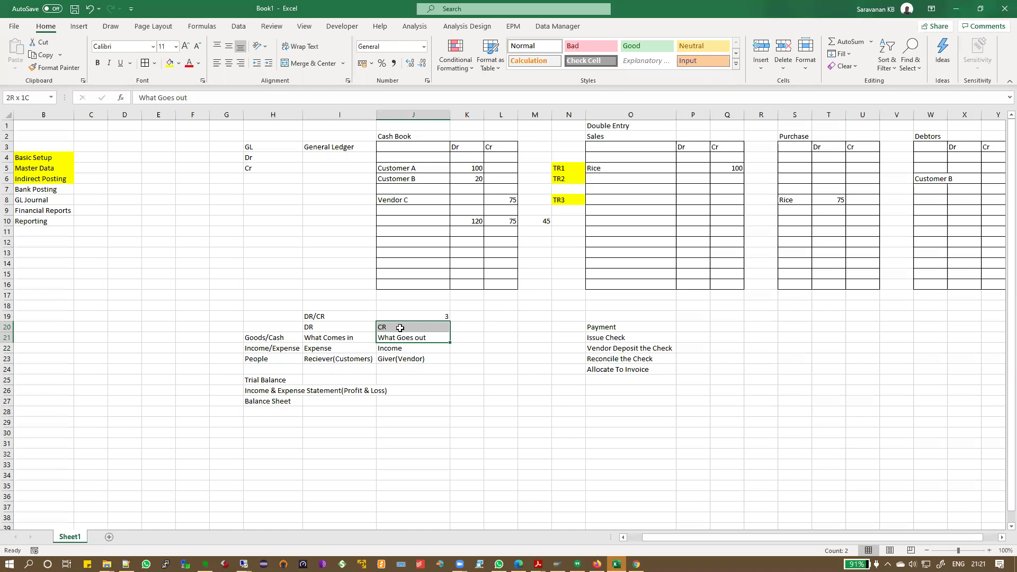
click(510, 200)
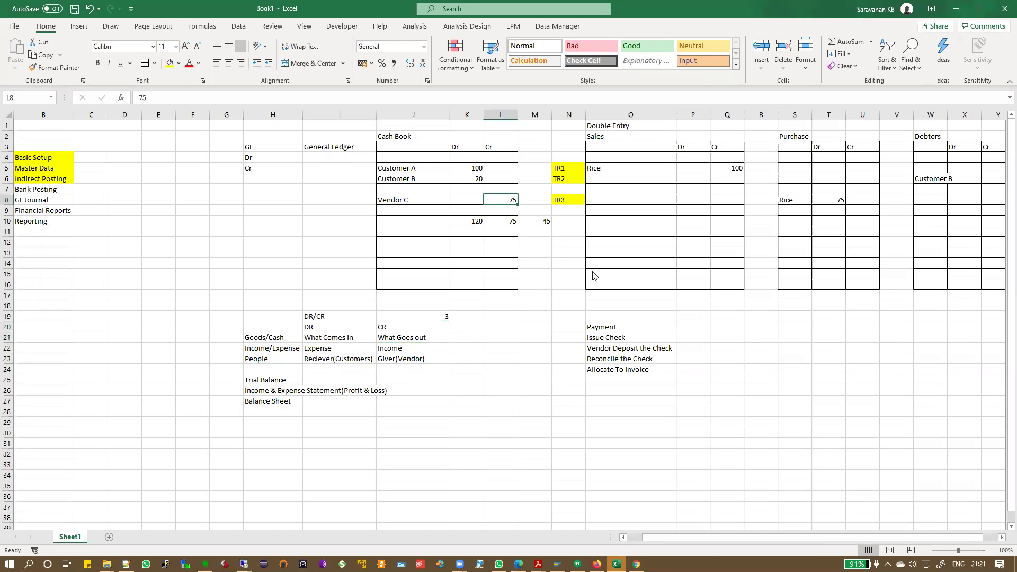
key(alt+Tab)
drag(288, 164, 322, 165)
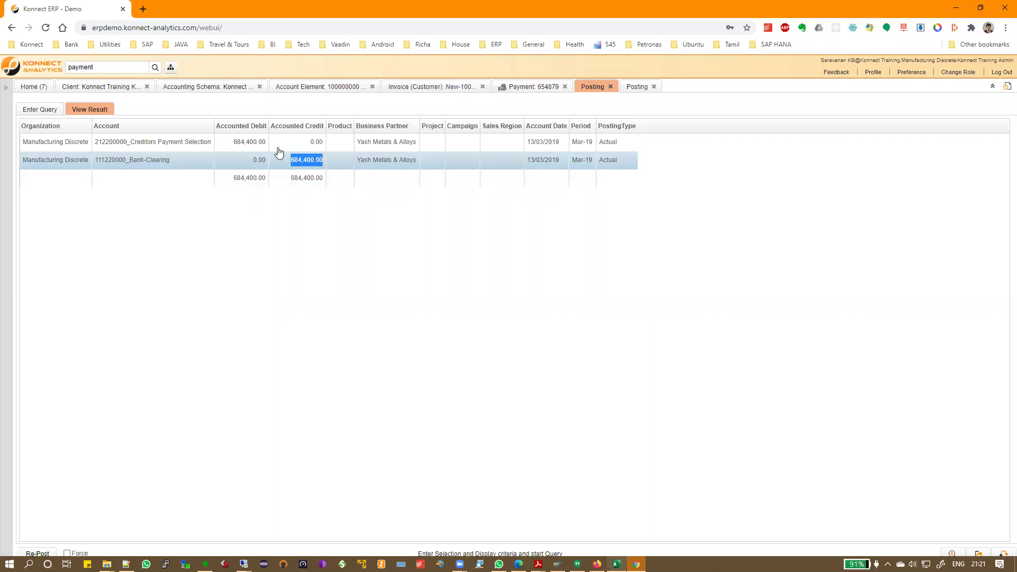
- Compare the Creditors Payment Selection debit with the Vendor C entry and the "Giver(Vendor)" rule in Excel
drag(230, 143, 262, 158)
key(alt+Tab)
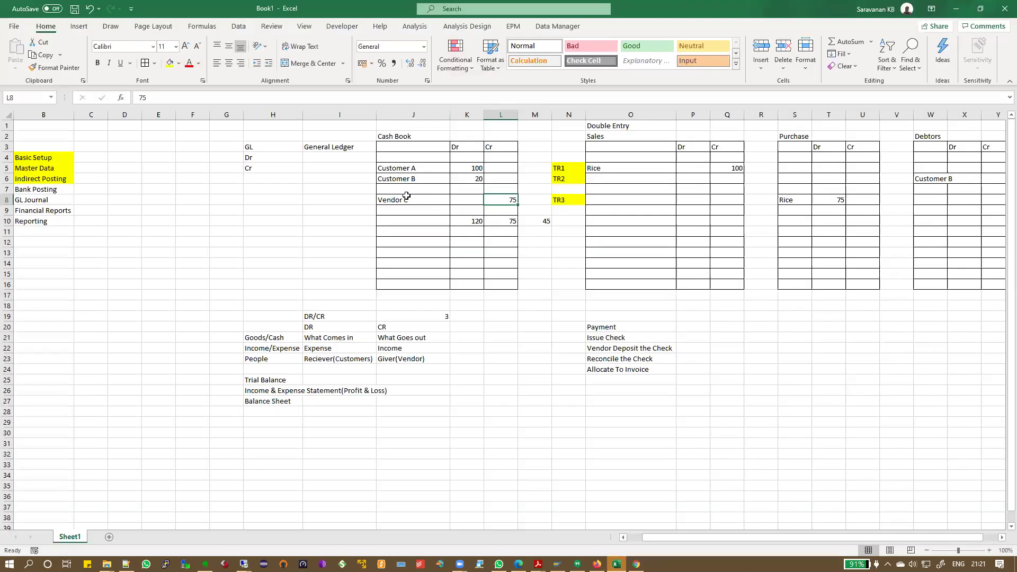
click(402, 199)
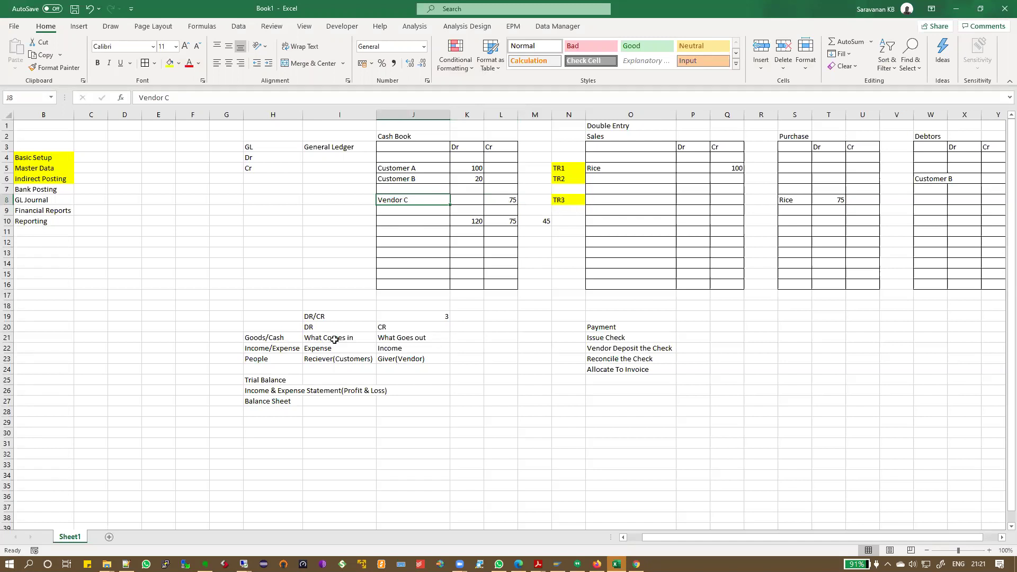
click(395, 339)
click(397, 364)
- Return to Konnect ERP, close the payment's posting views and bring up the payment's allocation record
key(alt+Tab)
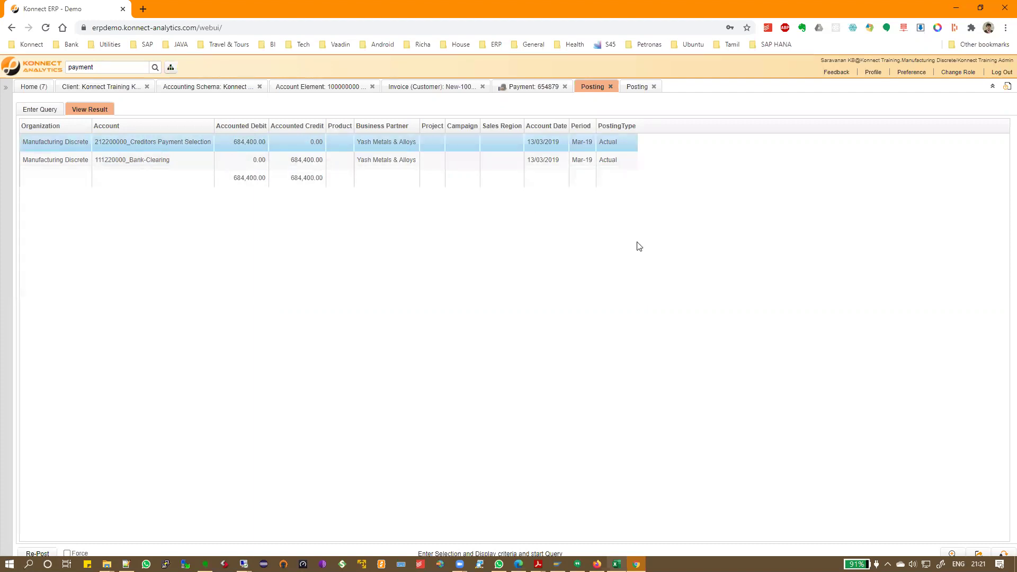
click(611, 87)
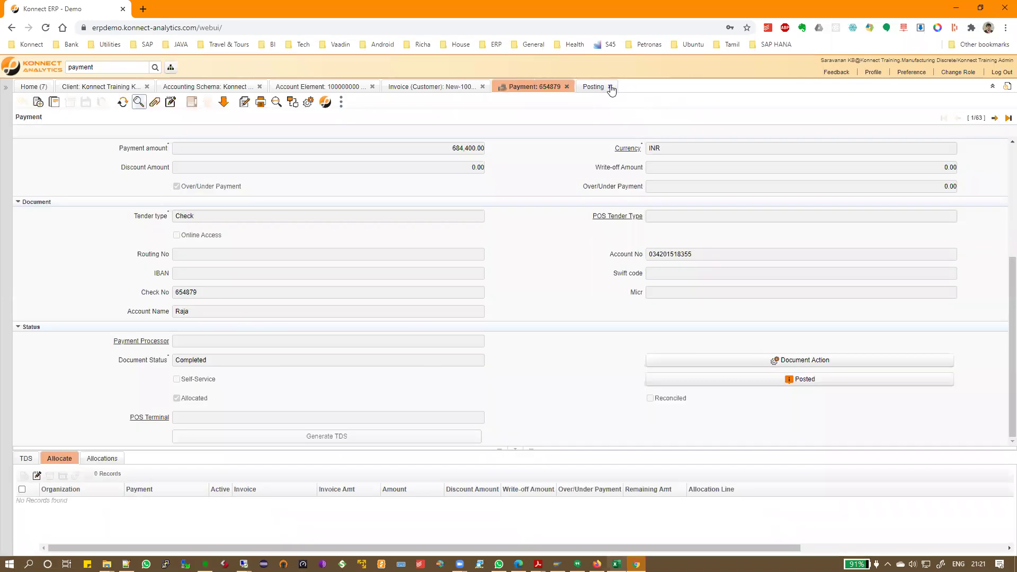
scroll(525, 300, up, 3)
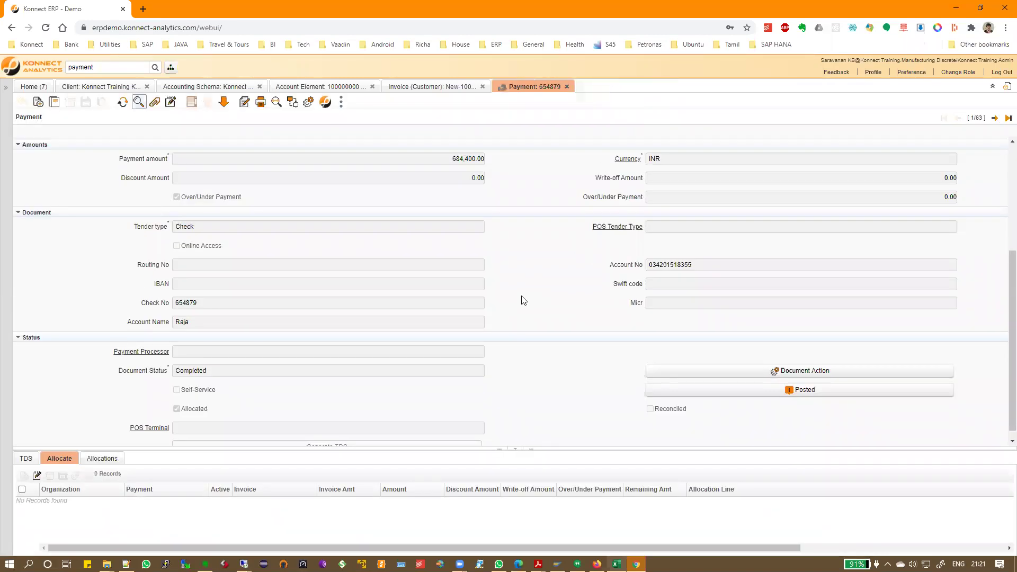
scroll(524, 300, down, 3)
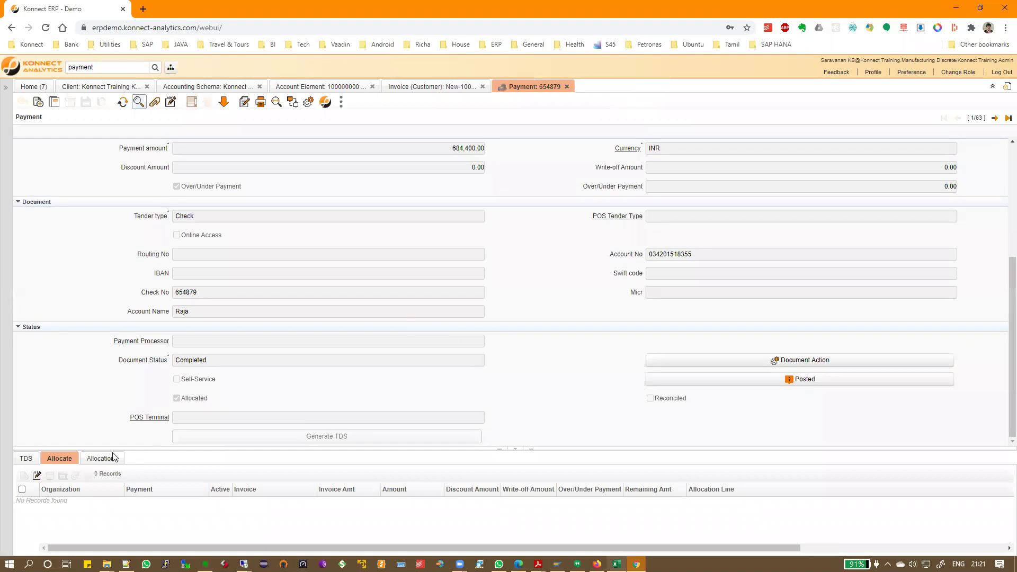
click(101, 460)
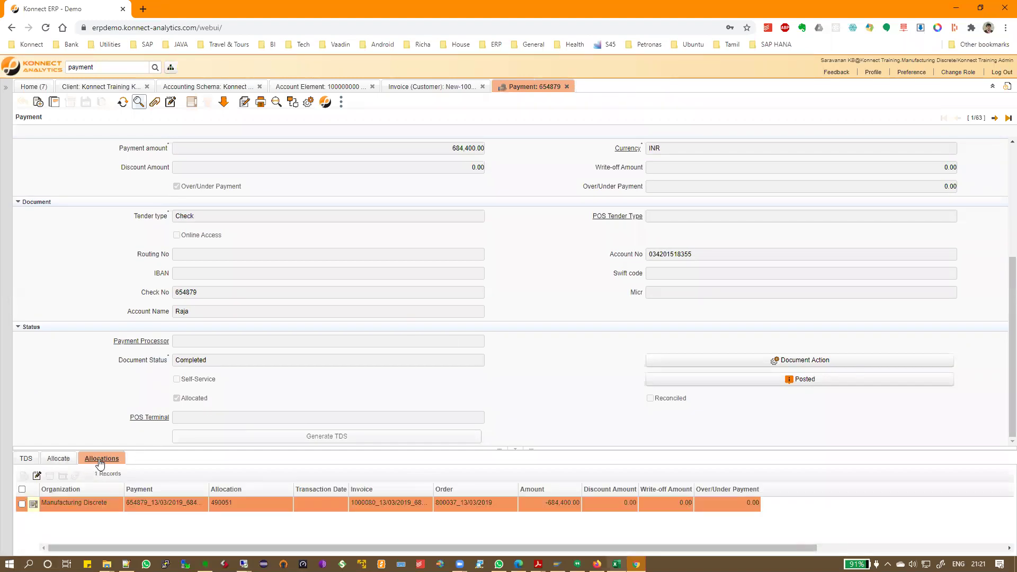
click(101, 460)
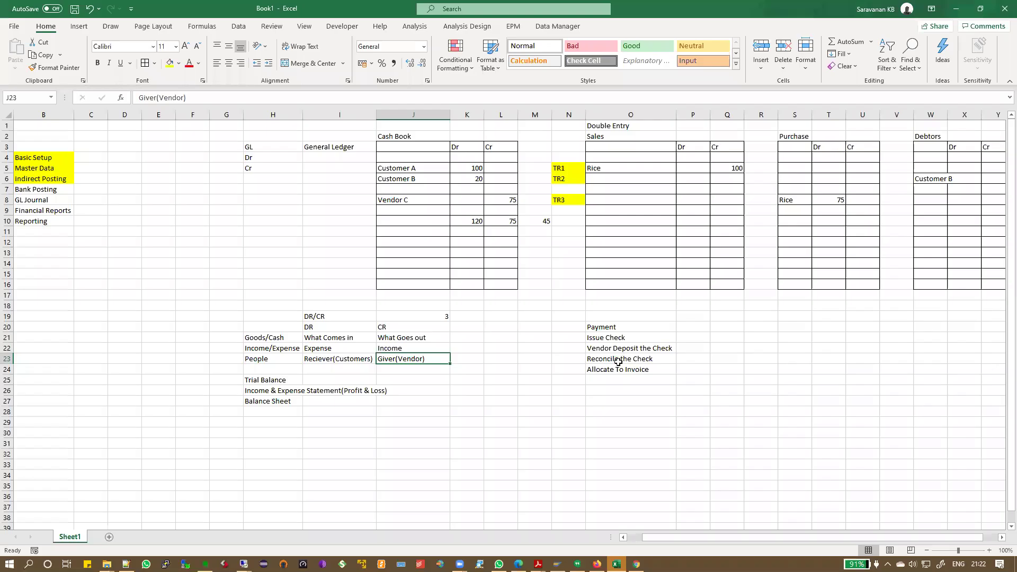
- Point out the "Allocate To Invoice" stage in Excel and examine the allocation's posting lines in Konnect ERP
key(alt+Tab)
click(610, 370)
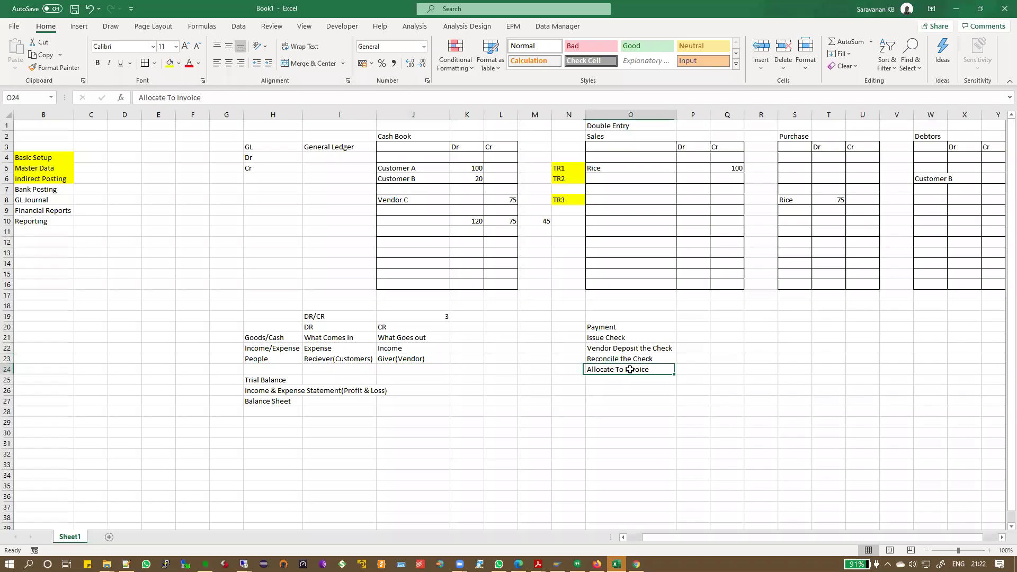
key(alt+Tab)
click(718, 300)
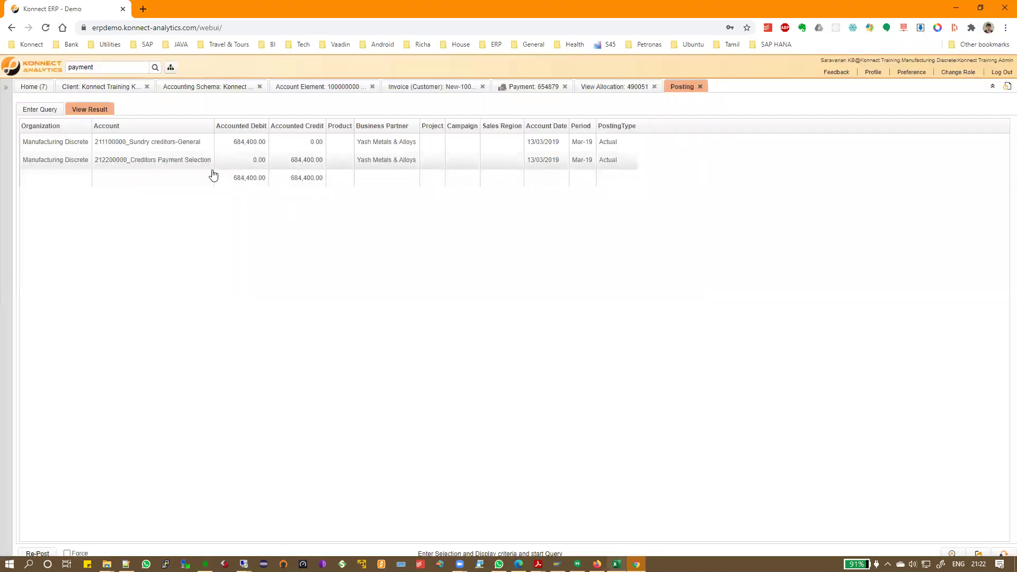
drag(128, 161, 211, 164)
drag(291, 161, 320, 160)
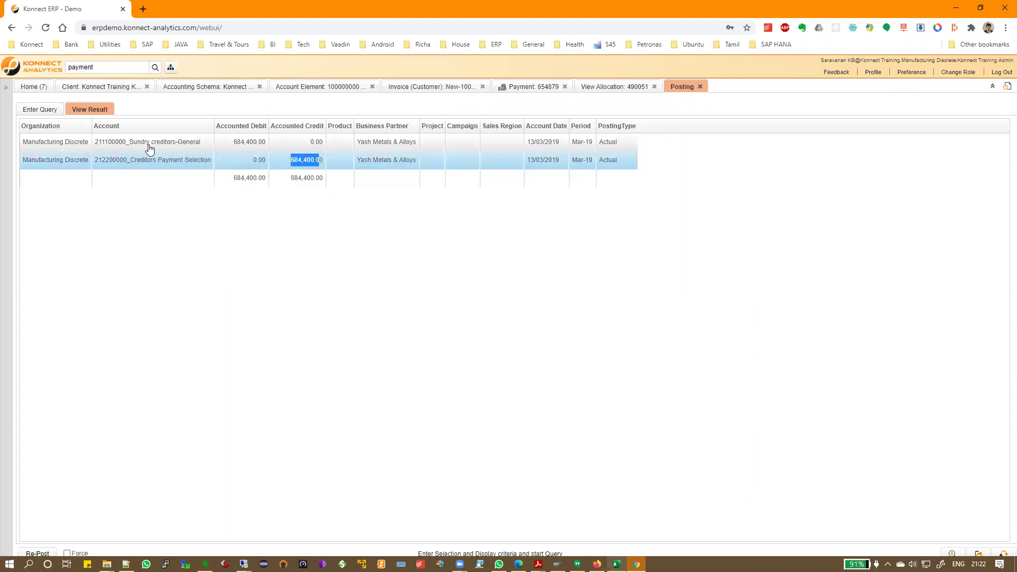
drag(95, 142, 268, 142)
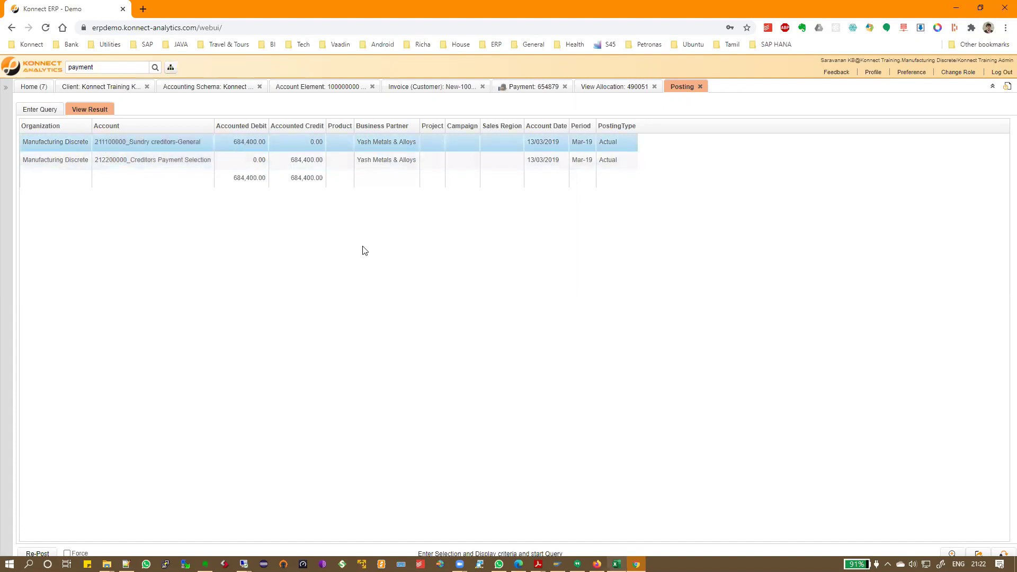
- Compare the allocation's creditor postings with the DR/CR rules and Vendor C's cash book row in Excel
key(alt+Tab)
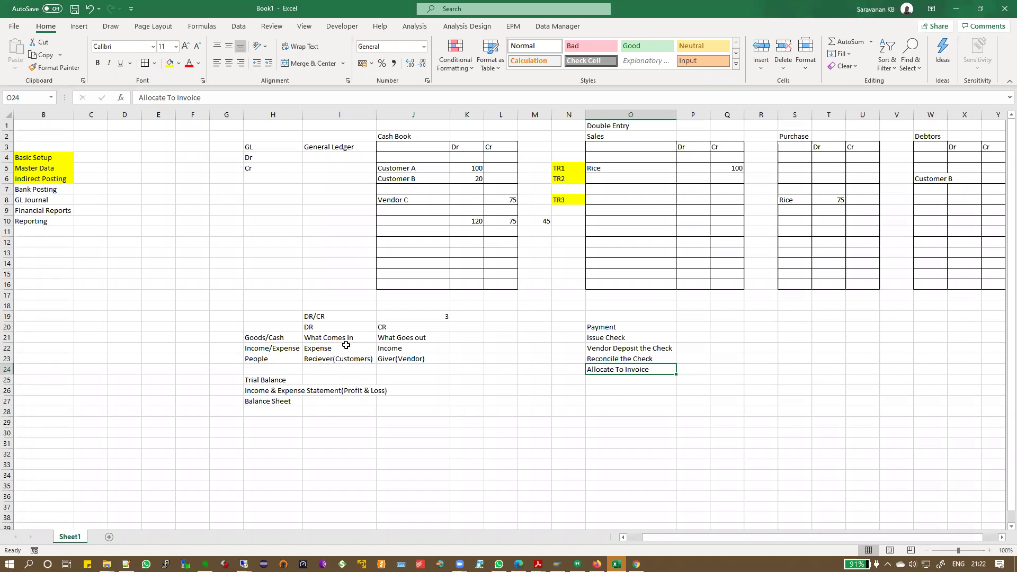
click(311, 328)
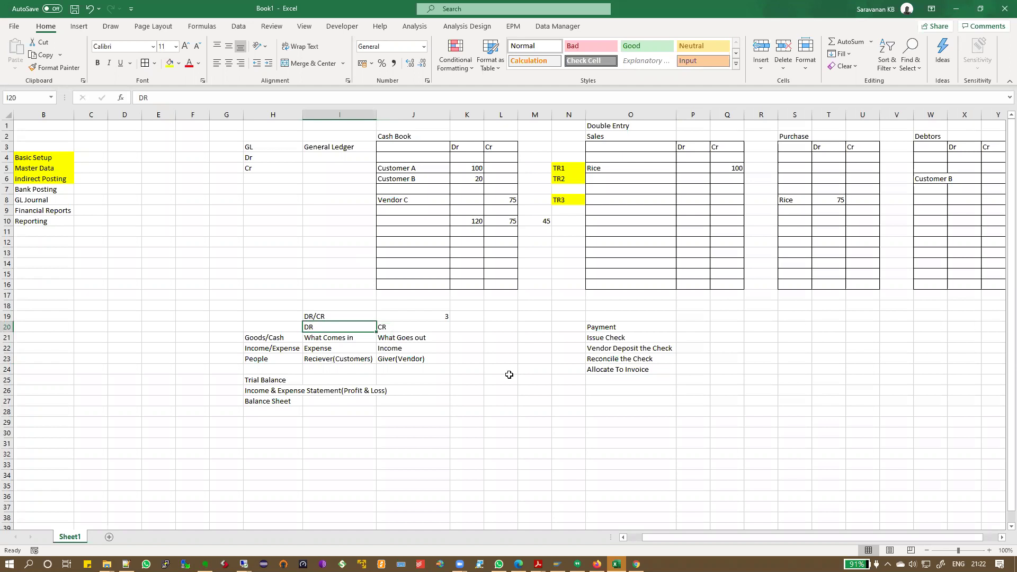
key(alt+Tab)
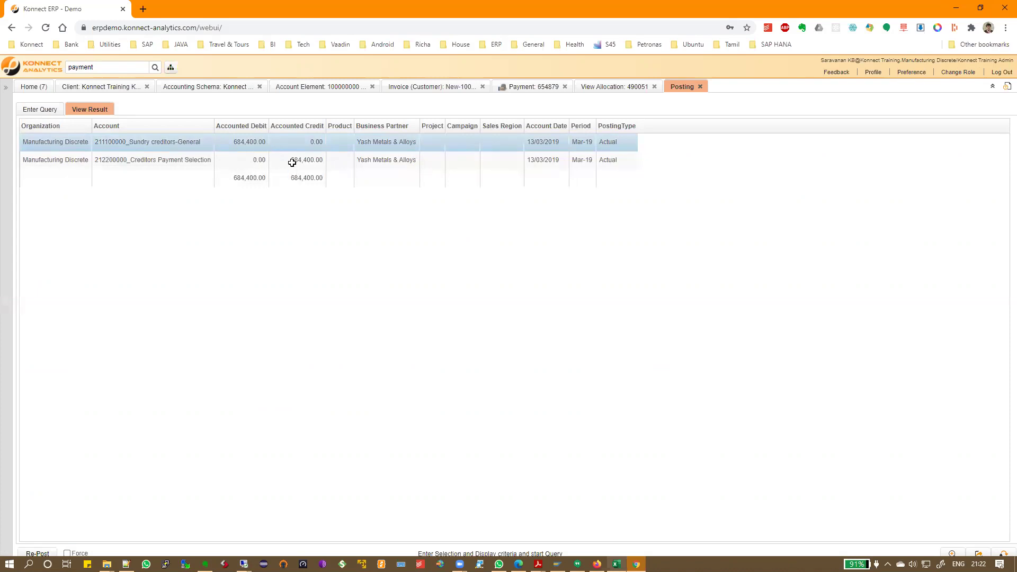
key(alt+Tab)
drag(392, 200, 500, 199)
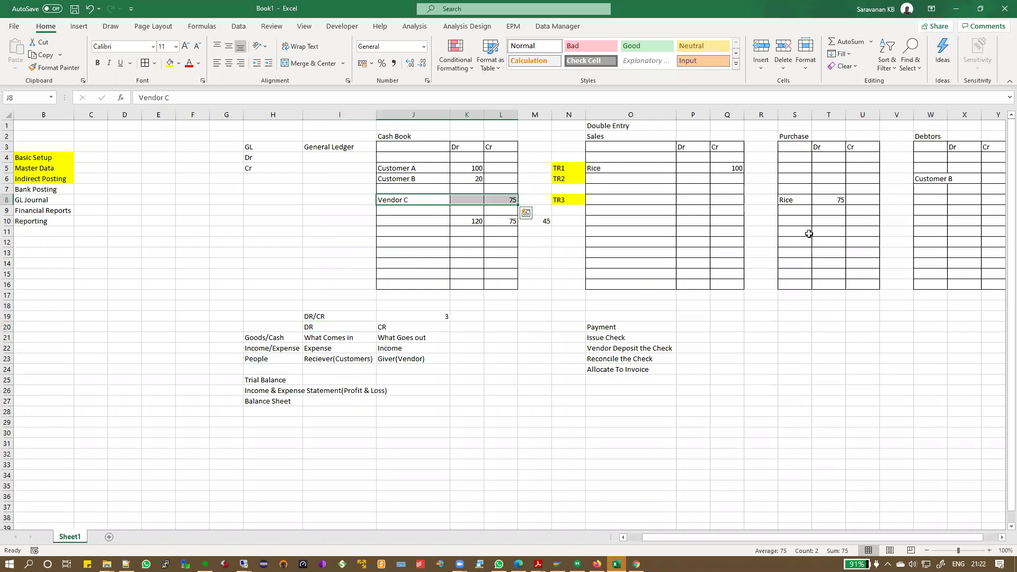
key(alt+Tab)
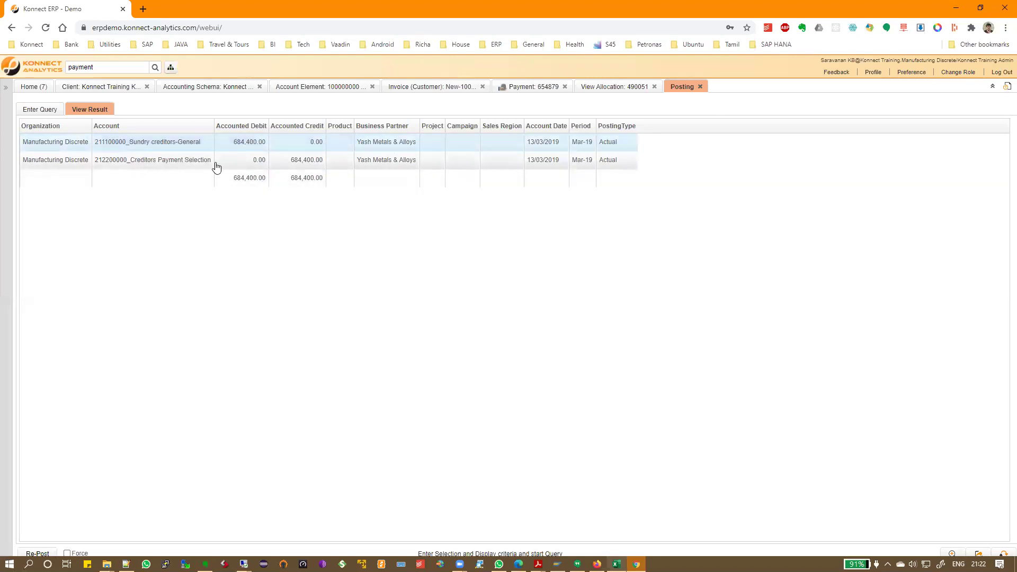
click(301, 163)
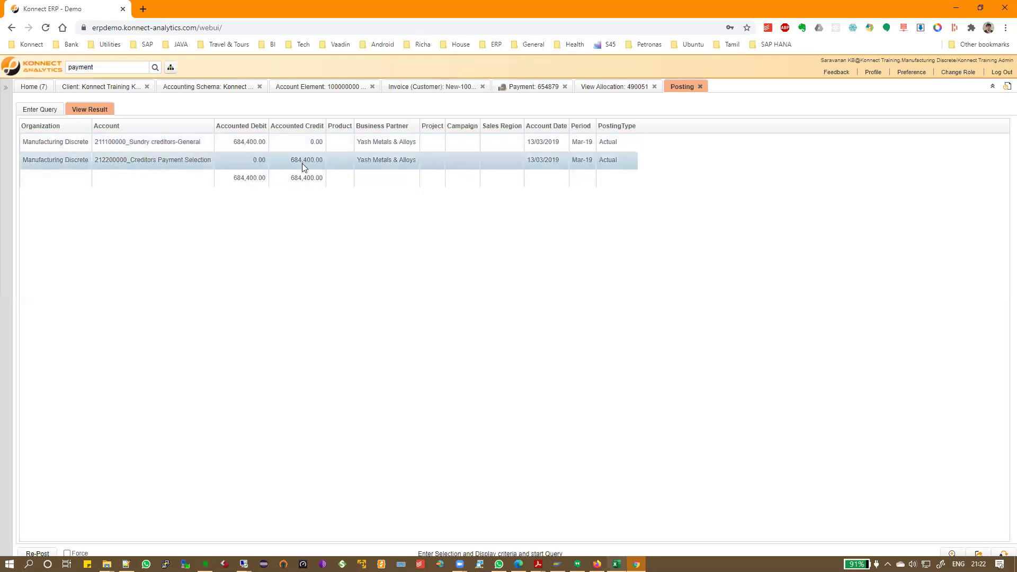
- Close the allocation's posting, search the menu for "bank" and open the Bank/Cash Statement window
click(701, 87)
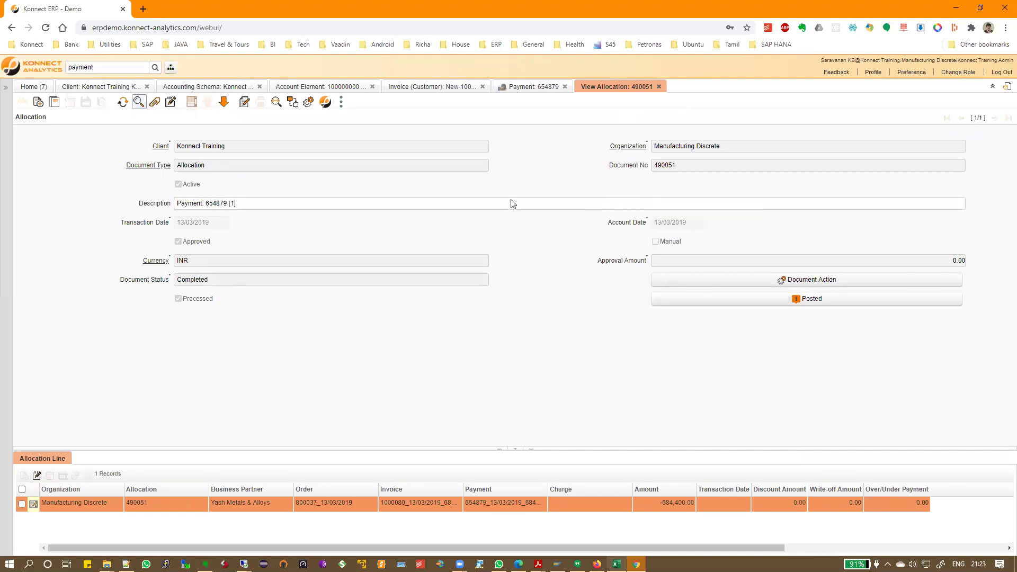
key(ctrl+a)
text(bank)
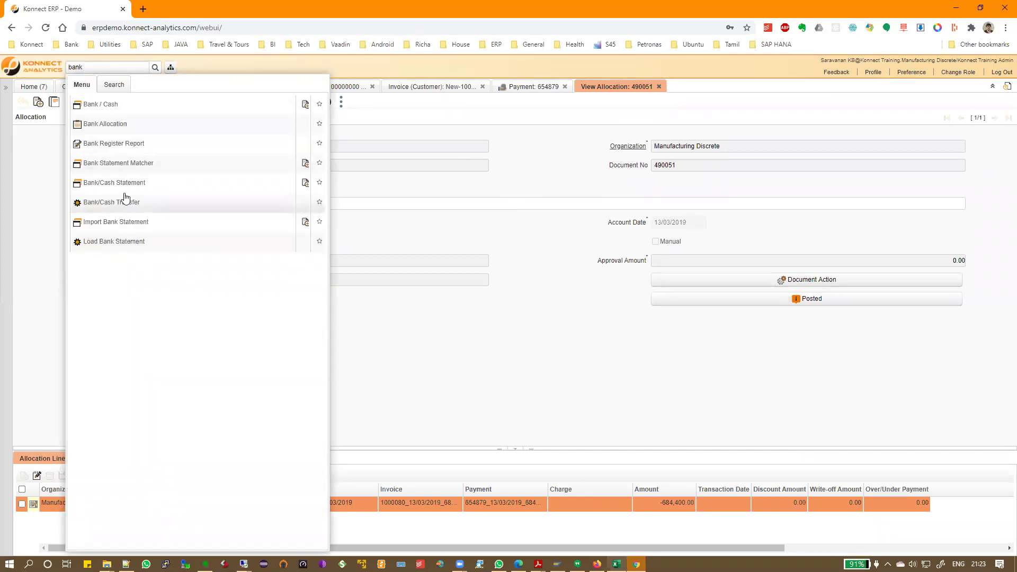
click(127, 187)
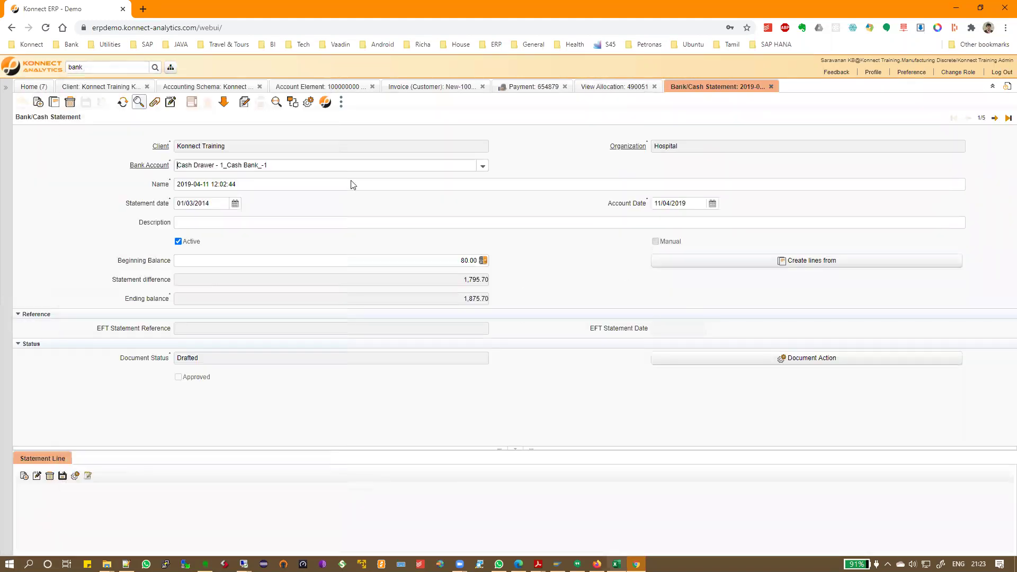
- Filter the bank/cash statements with an advanced query on Document Status equal to Completed
click(138, 106)
click(105, 141)
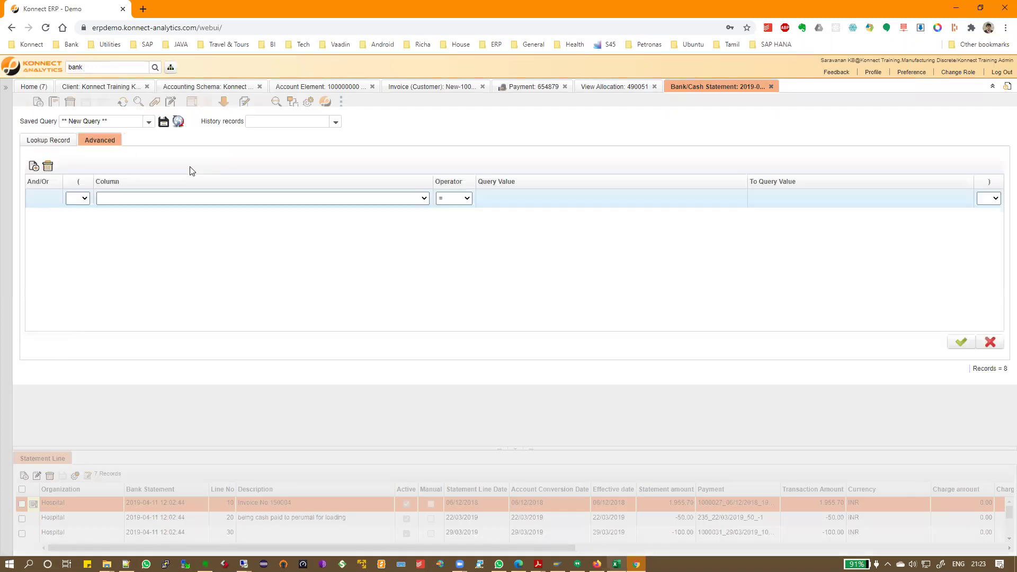
click(204, 200)
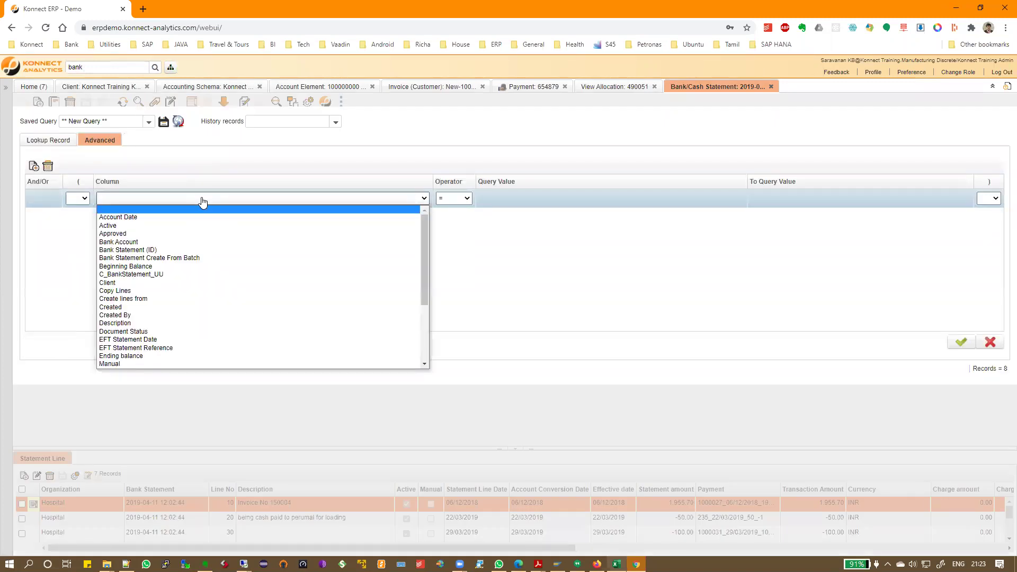
text(coddd)
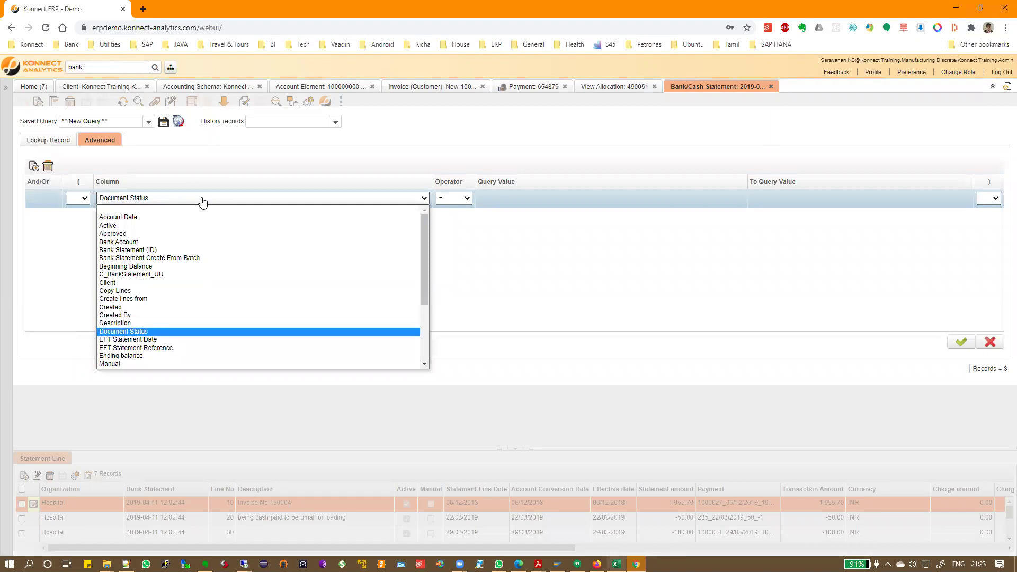
click(138, 330)
click(528, 200)
text(co)
key(Return)
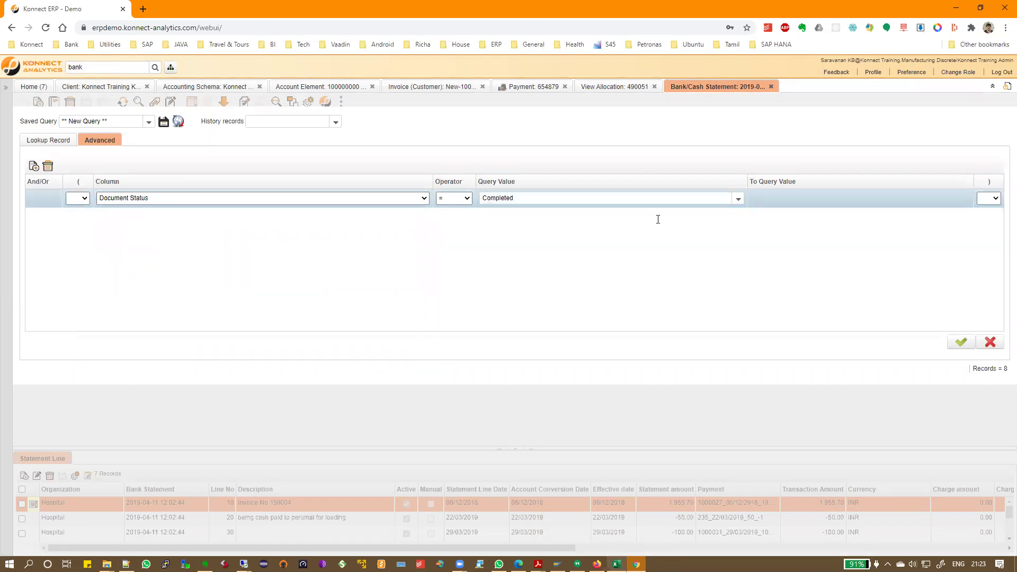
click(960, 339)
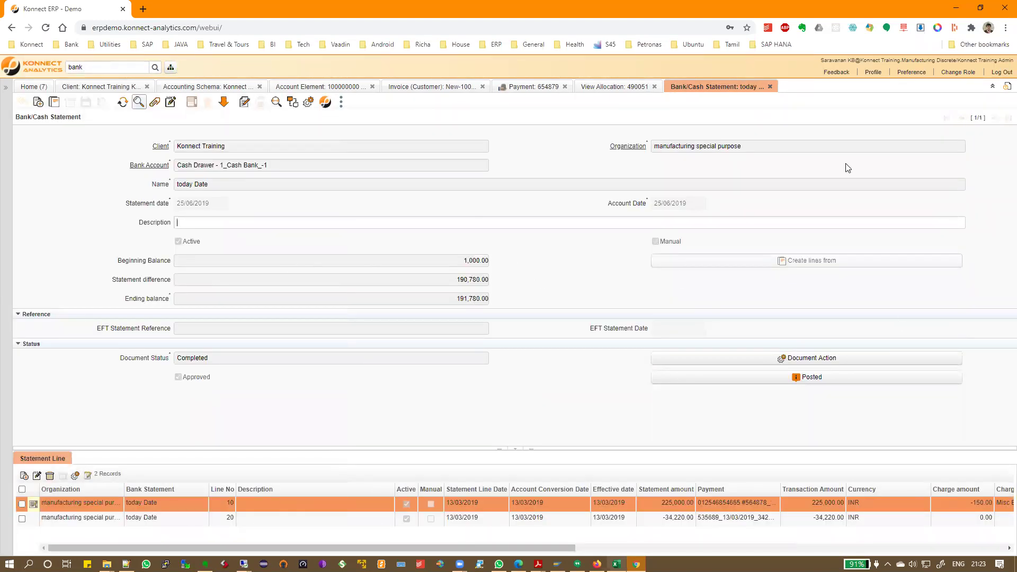
- Bring up the completed statement's posting and examine the debit and credit amounts of the Bank and Bank-Clearing lines
click(825, 382)
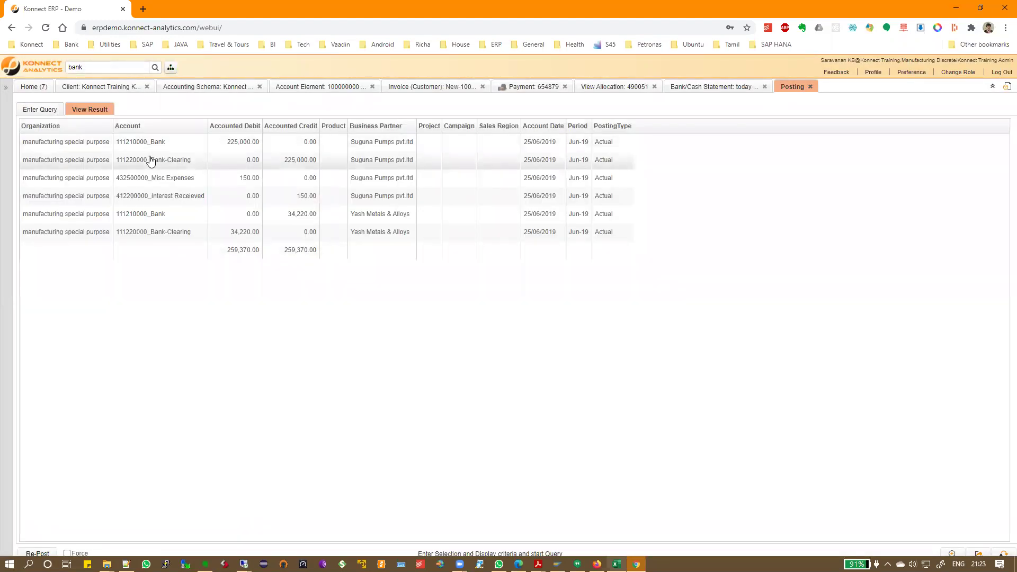
drag(150, 162, 325, 165)
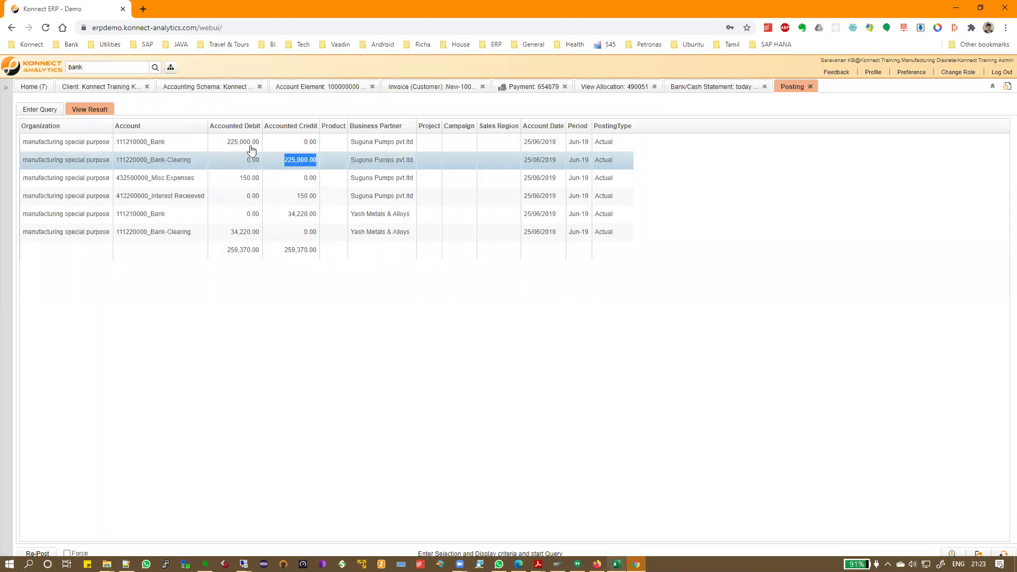
drag(220, 142, 256, 142)
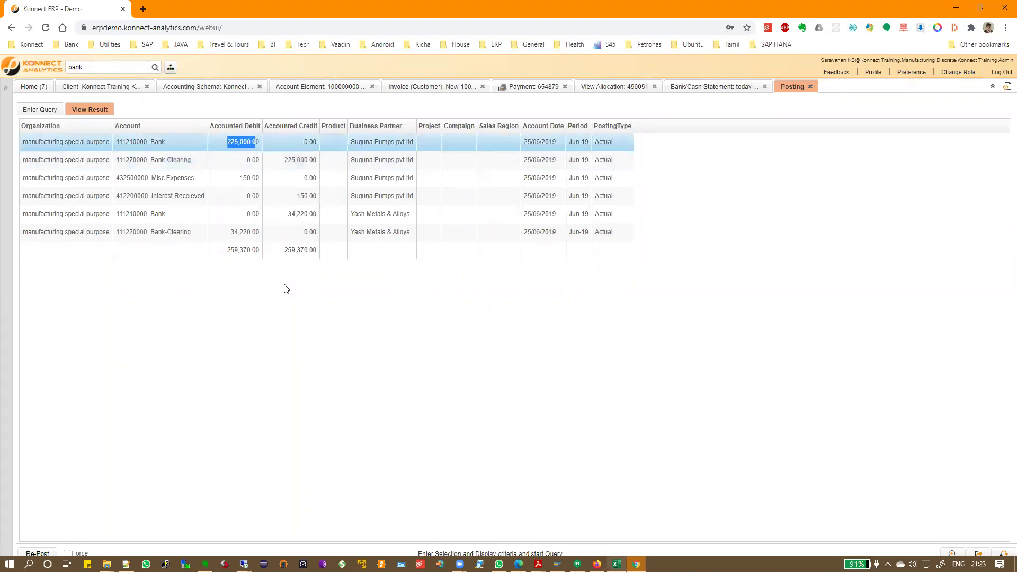
drag(230, 234, 265, 233)
double_click(325, 215)
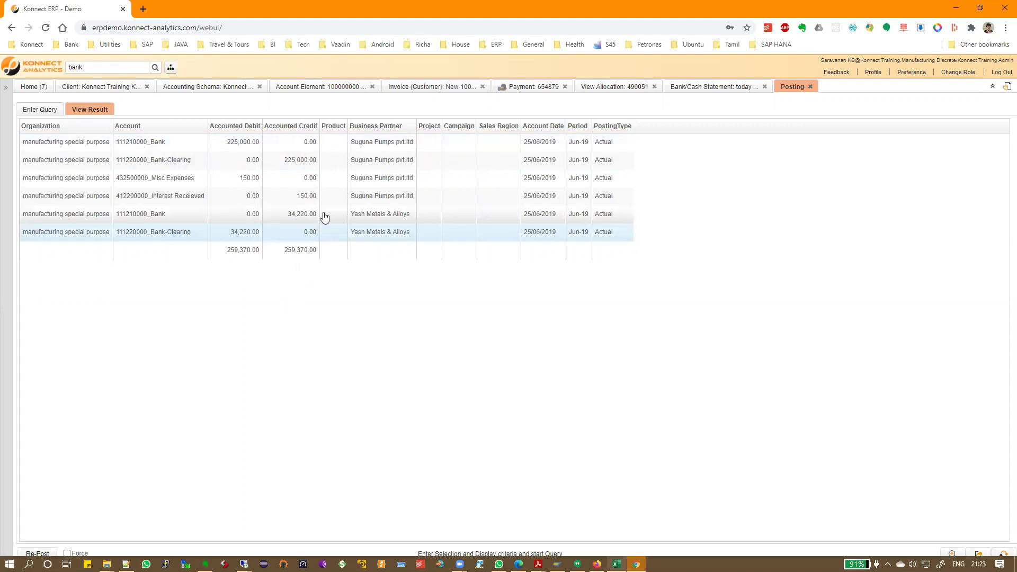
shift+click(310, 216)
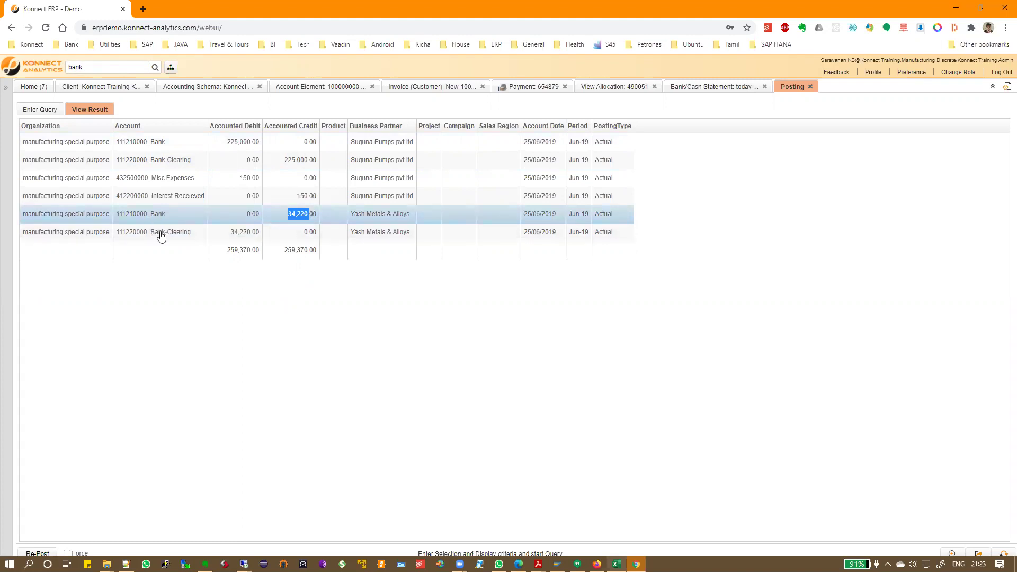
- In Excel, fill the "Issue Check", "Allocate To Invoice" and "Reconcile the Check" cells with yellow
key(alt+Tab)
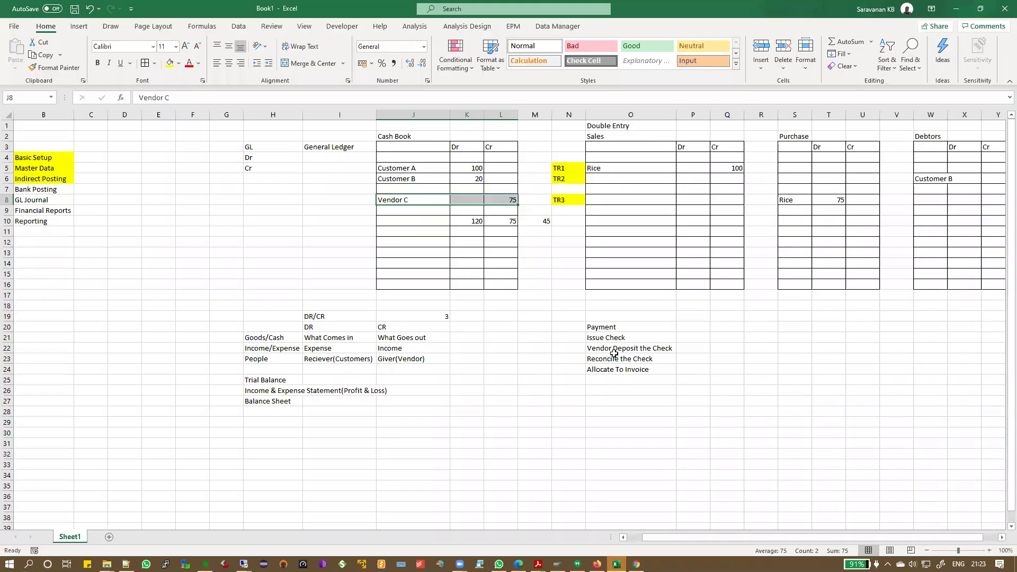
click(614, 359)
click(613, 337)
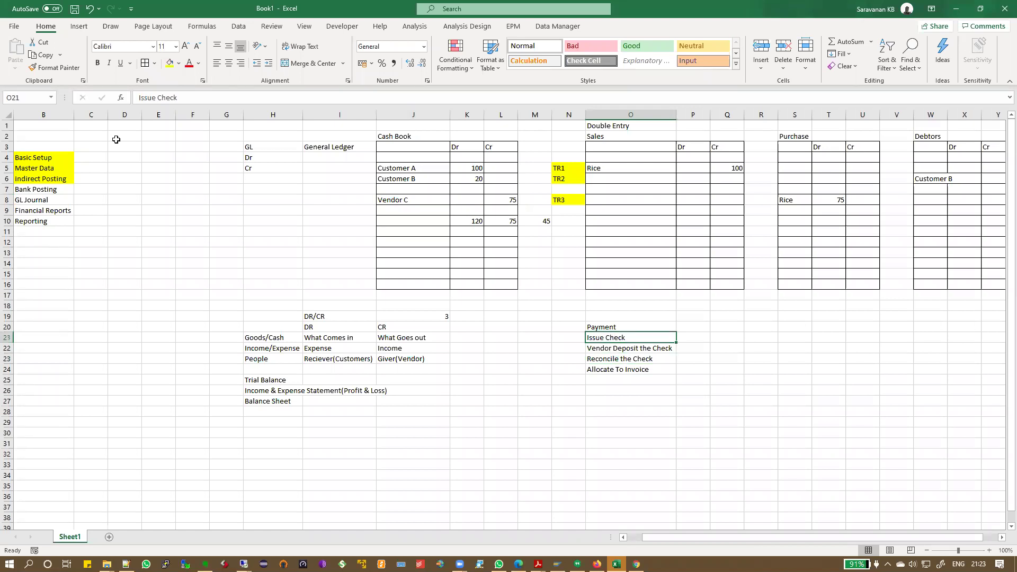
click(170, 62)
click(612, 369)
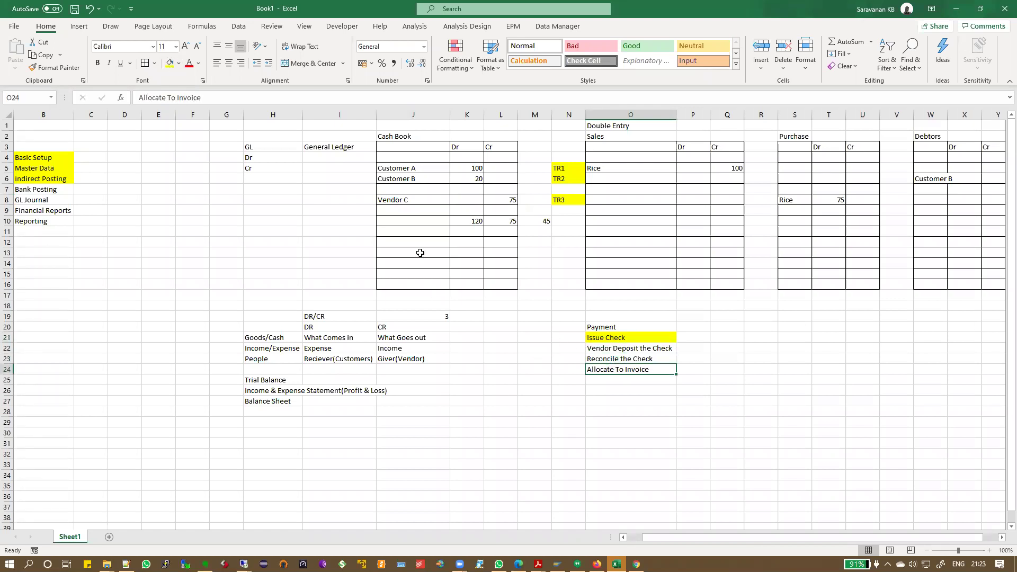
click(170, 63)
click(633, 359)
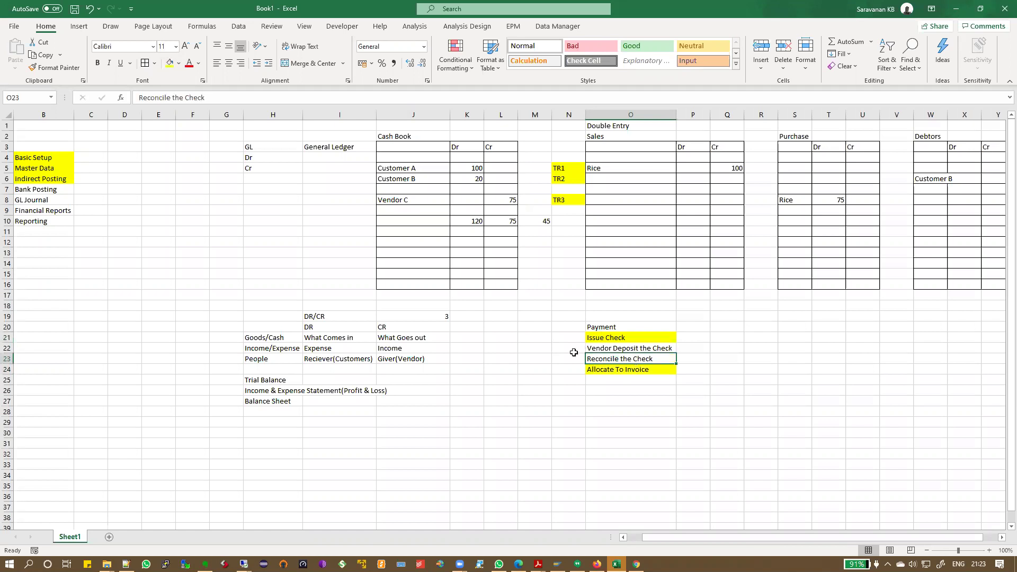
click(169, 63)
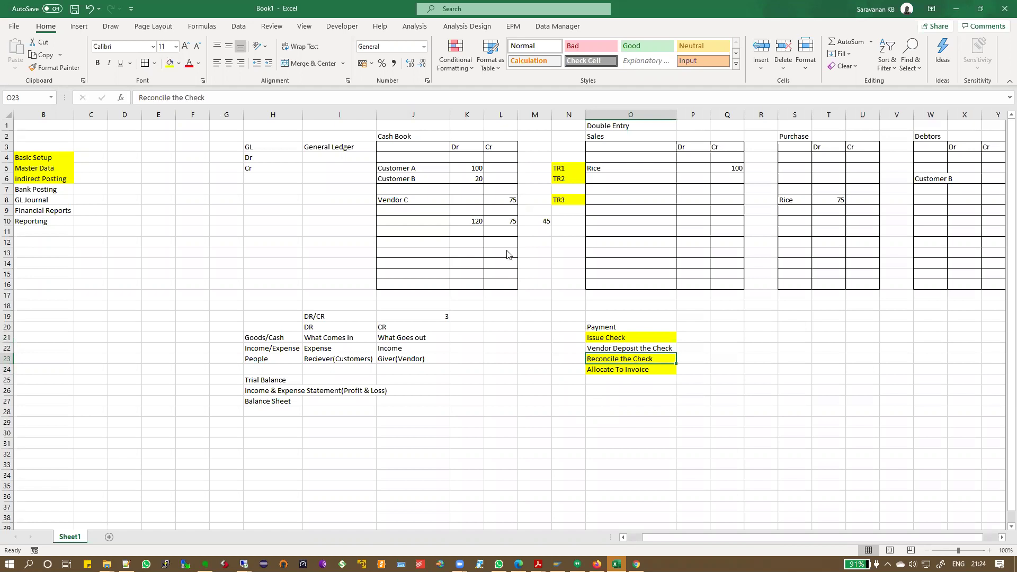
- Return to Konnect ERP and close the posting, bank statement, allocation and all remaining windows
key(alt+Tab)
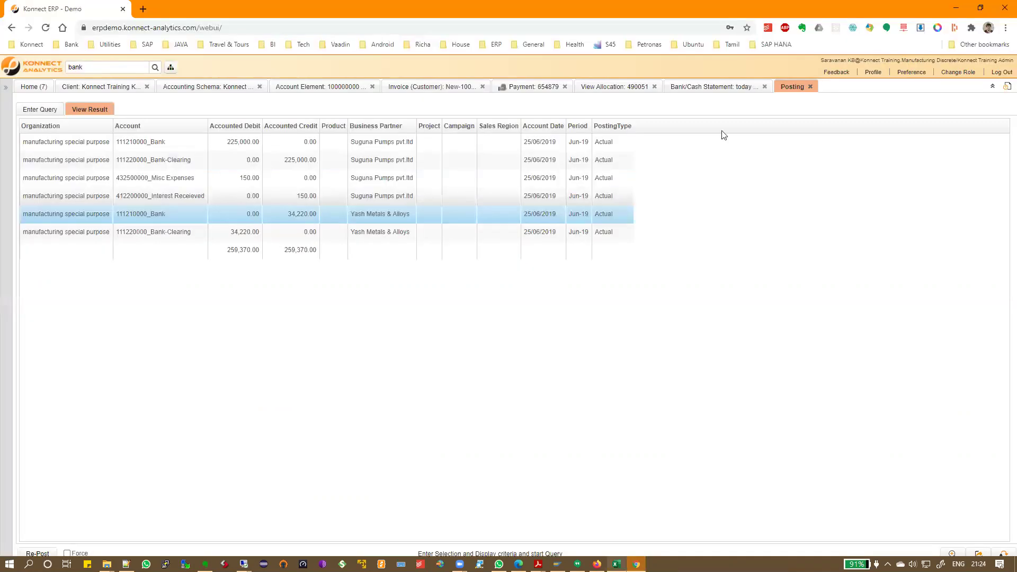
click(811, 86)
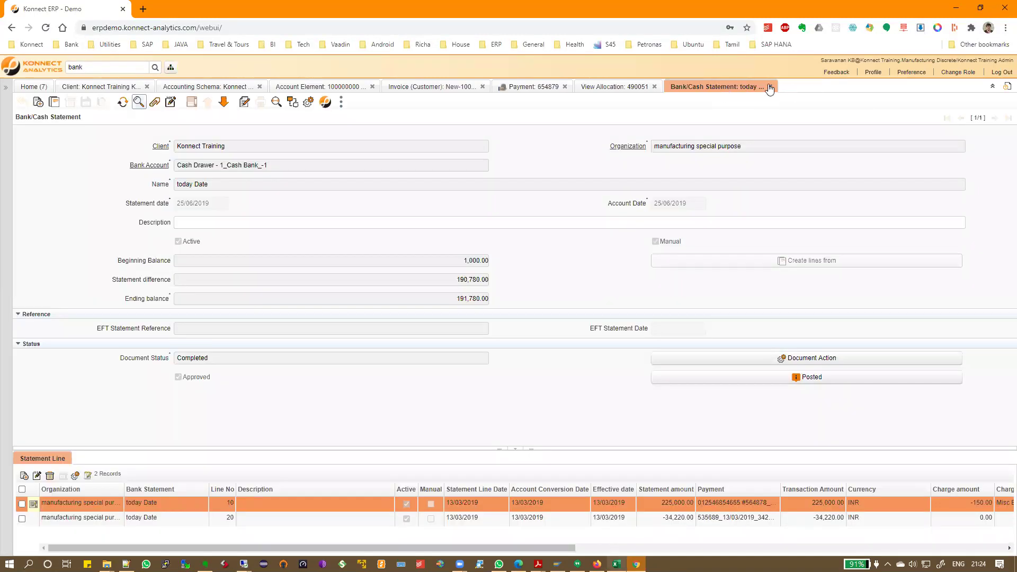
key(alt+x)
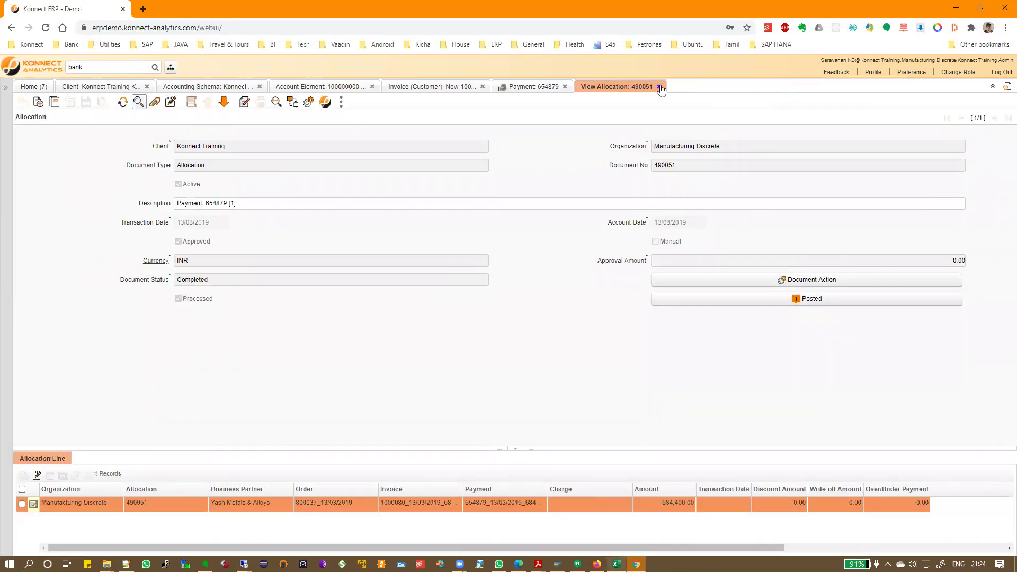
click(658, 87)
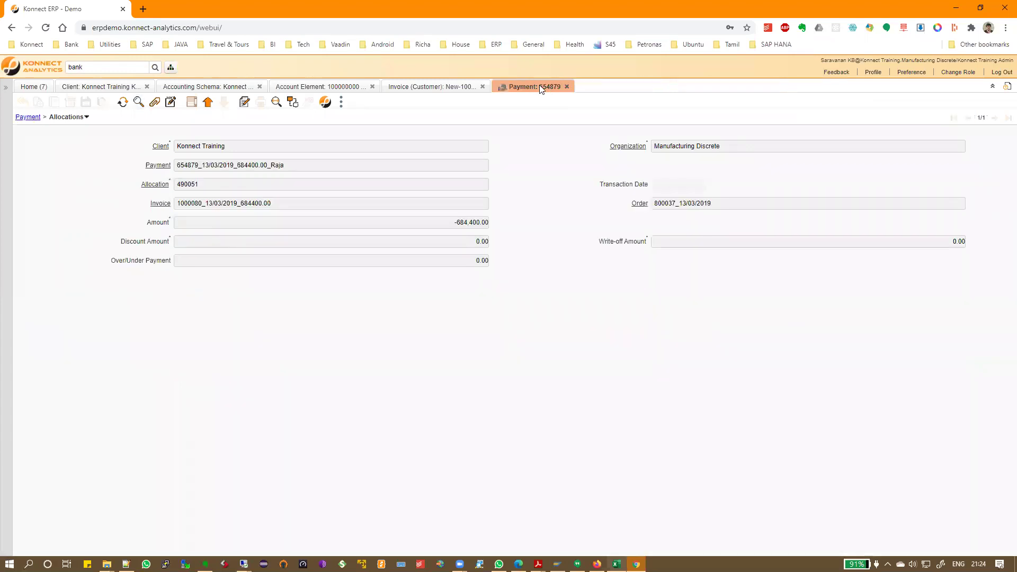
right_click(540, 85)
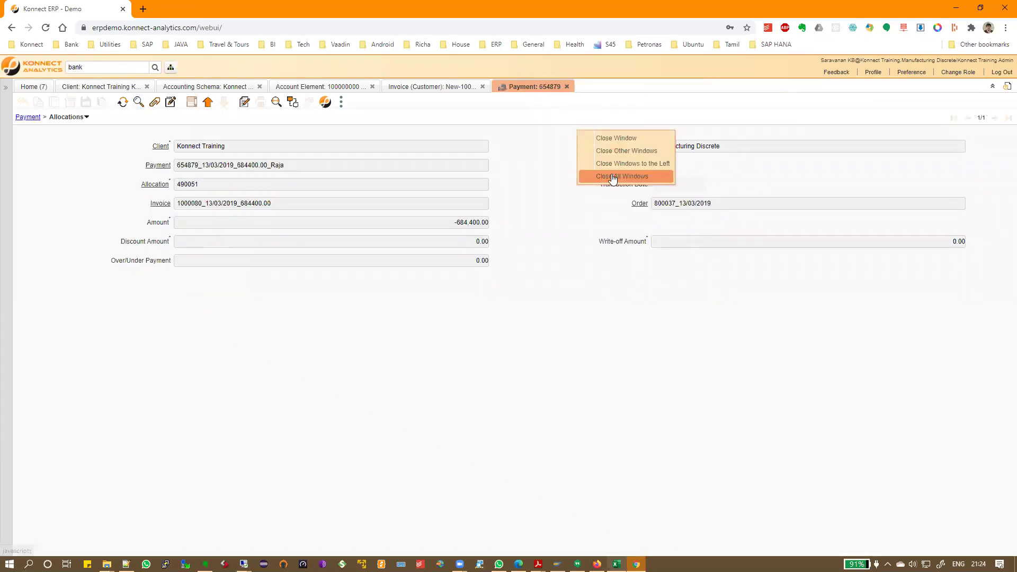
click(613, 178)
- Glance at the Excel topic outline, return to Konnect ERP, search the menu for "gl j" and open the GL Journal window
key(alt+Tab)
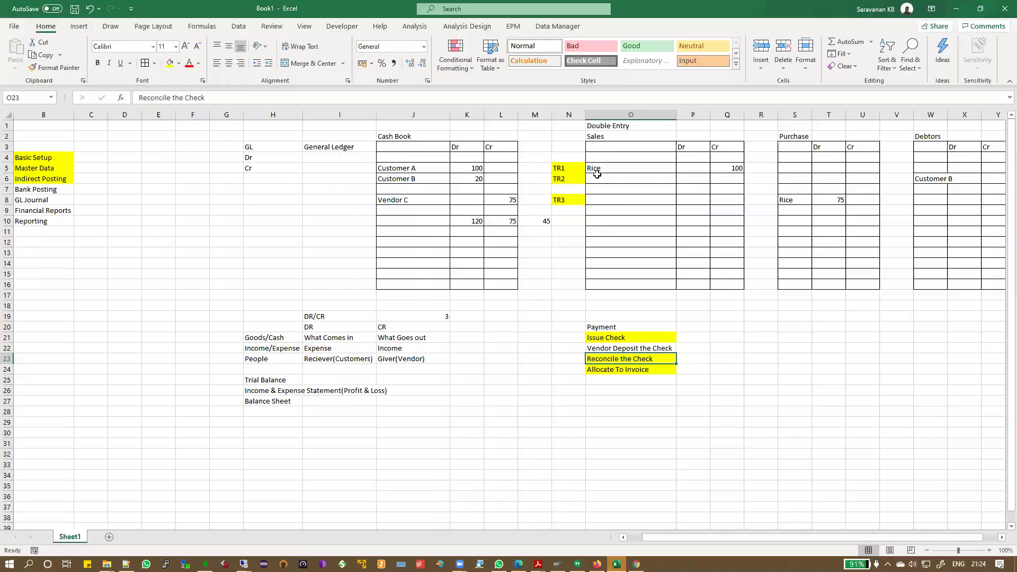
click(604, 189)
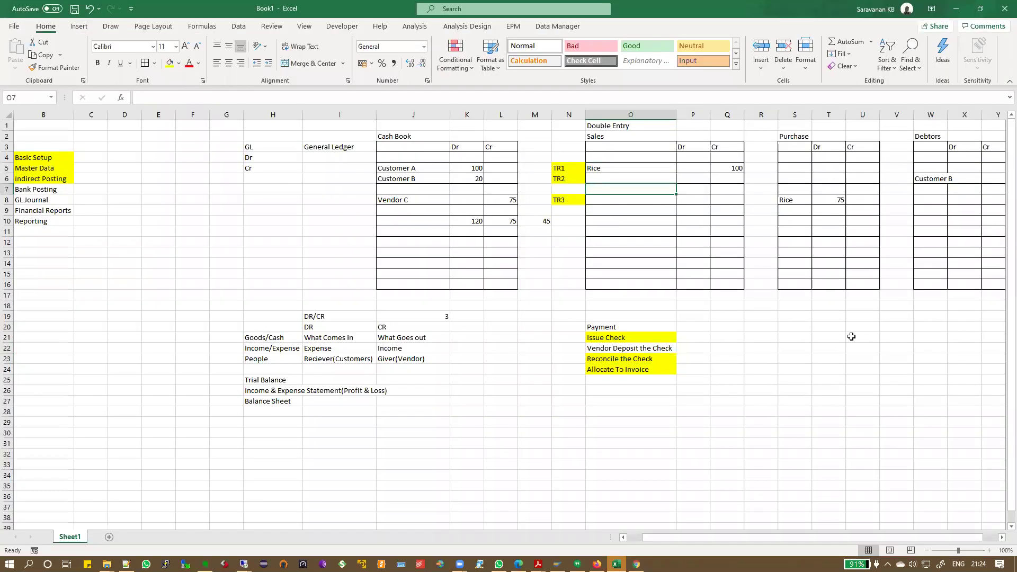
key(alt+Tab)
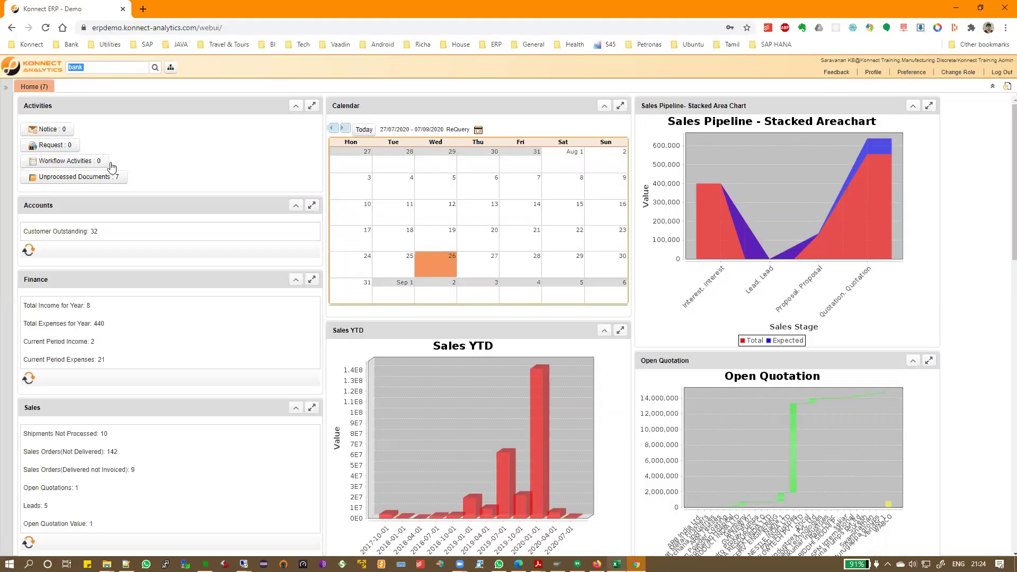
text(gl j)
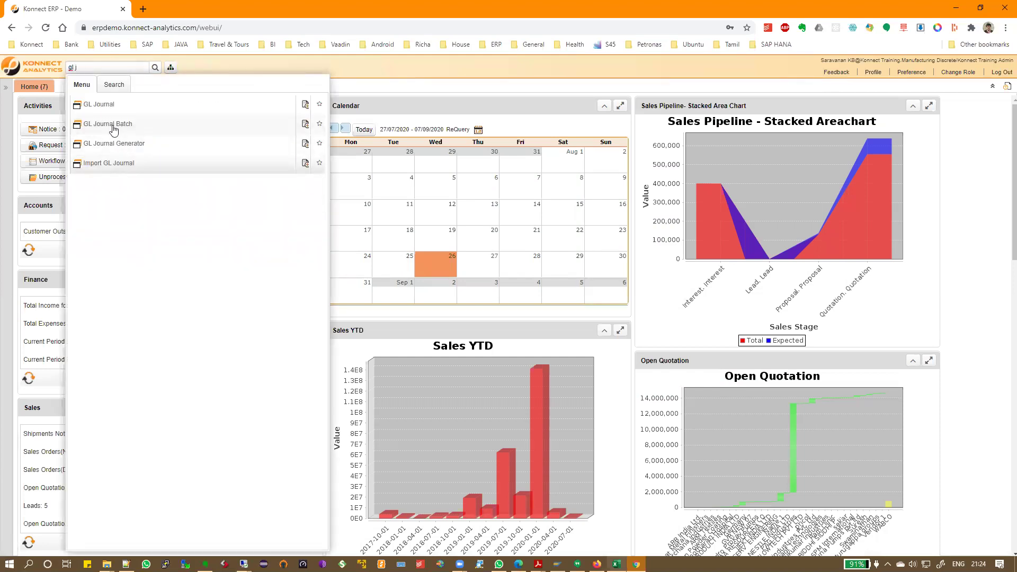
click(108, 106)
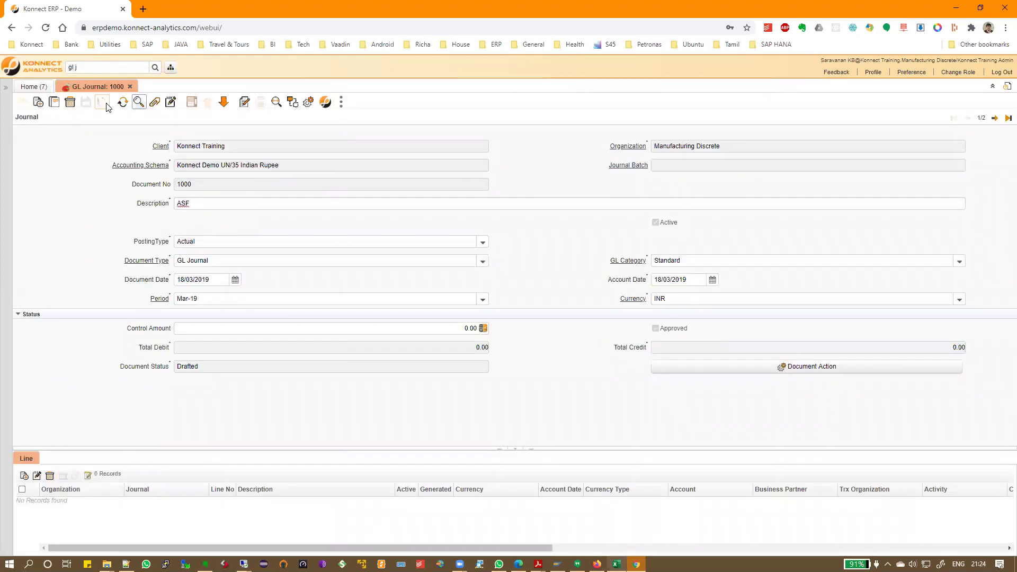
- Try to filter the GL journals with an advanced query on Document Status equal to Completed
click(136, 108)
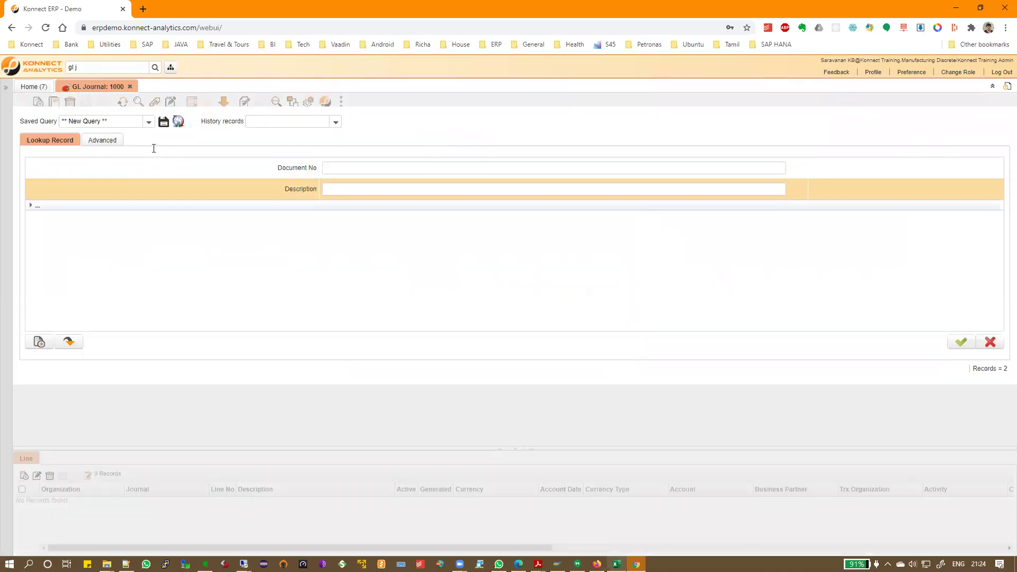
click(102, 140)
click(188, 199)
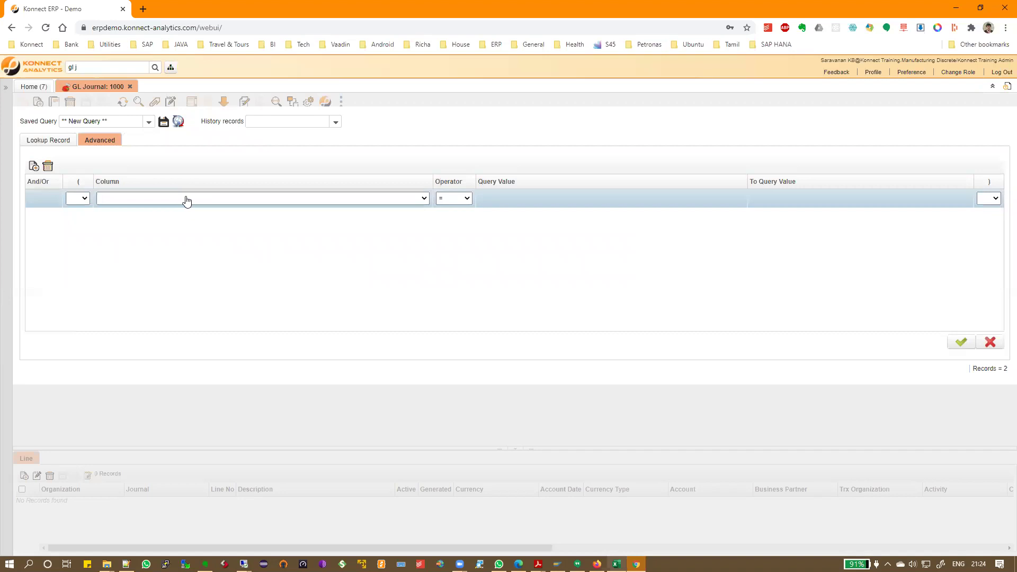
text(doc)
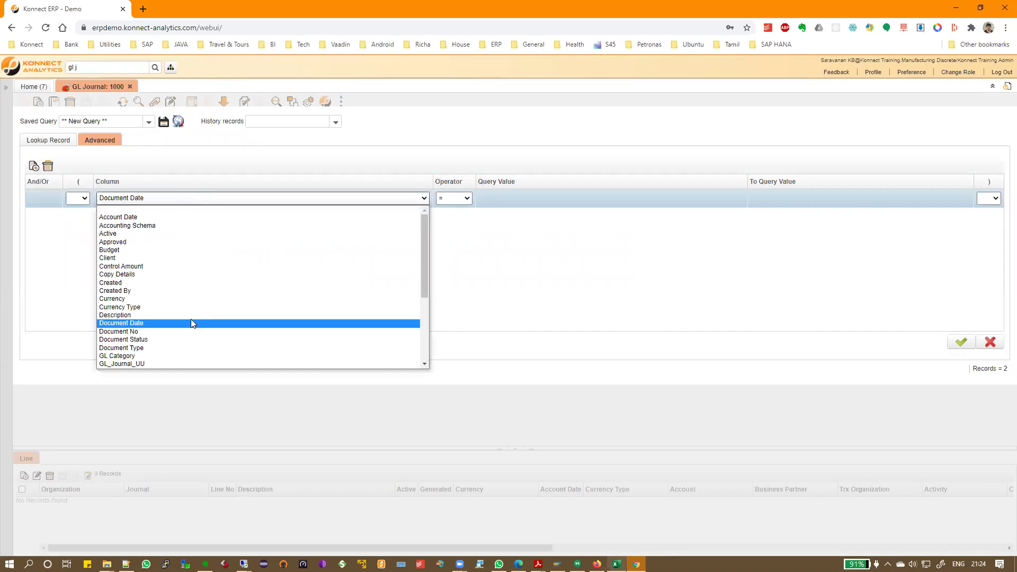
click(188, 339)
click(542, 198)
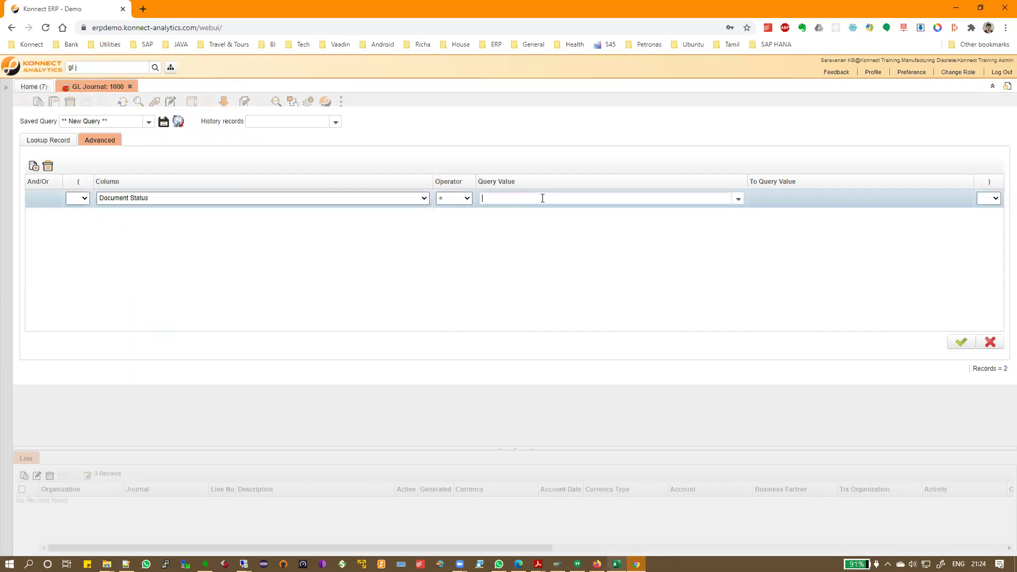
text(com)
key(Return)
click(961, 344)
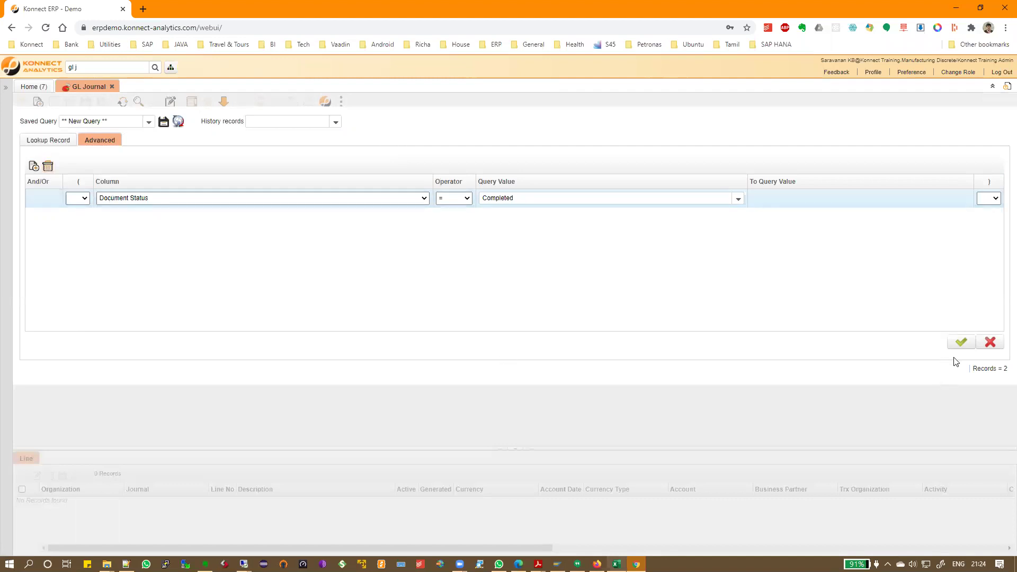
click(961, 343)
- Remove the status criterion to load all GL journals, and examine the second journal's line and its source debit
click(48, 167)
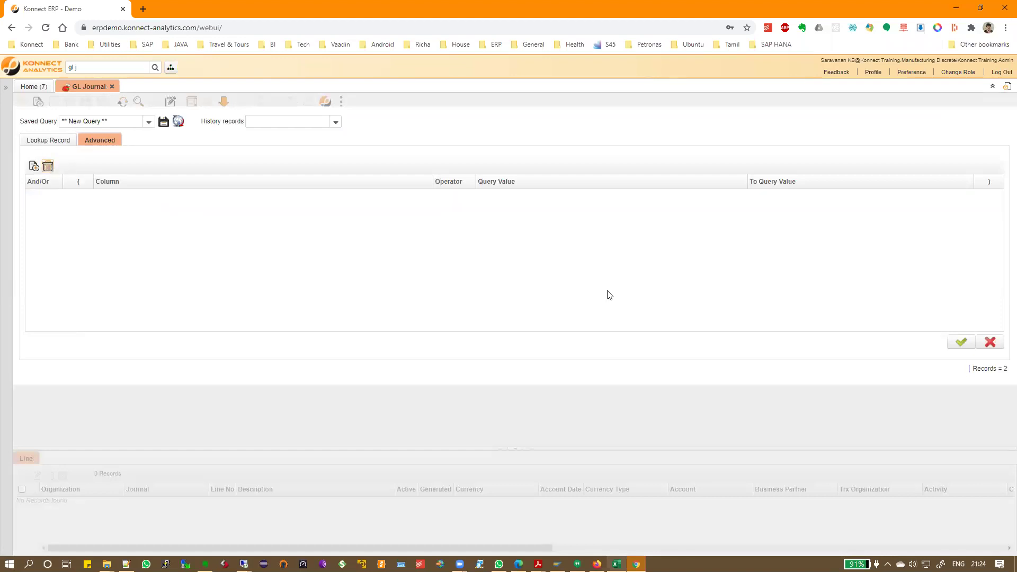
click(960, 342)
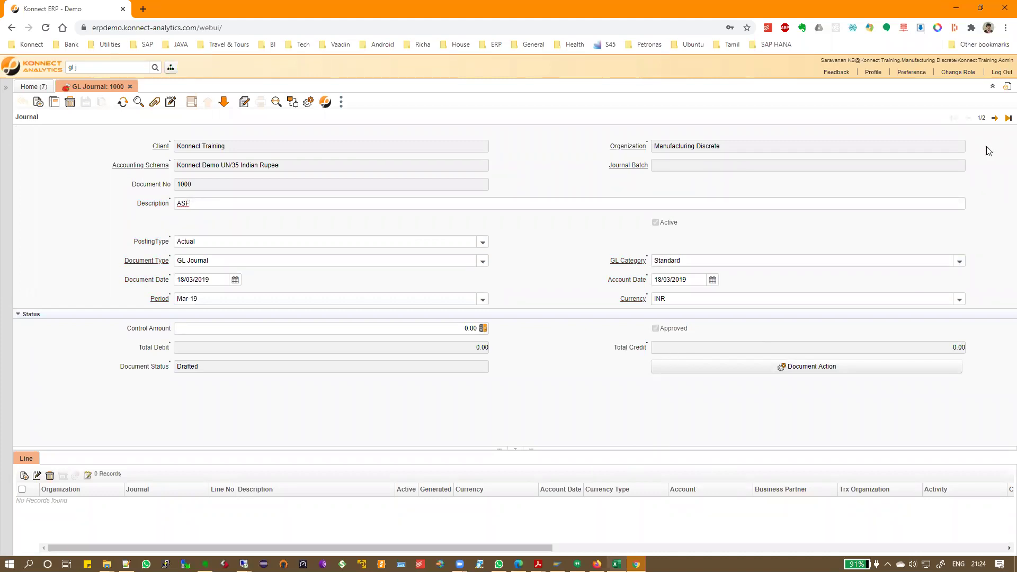
click(995, 117)
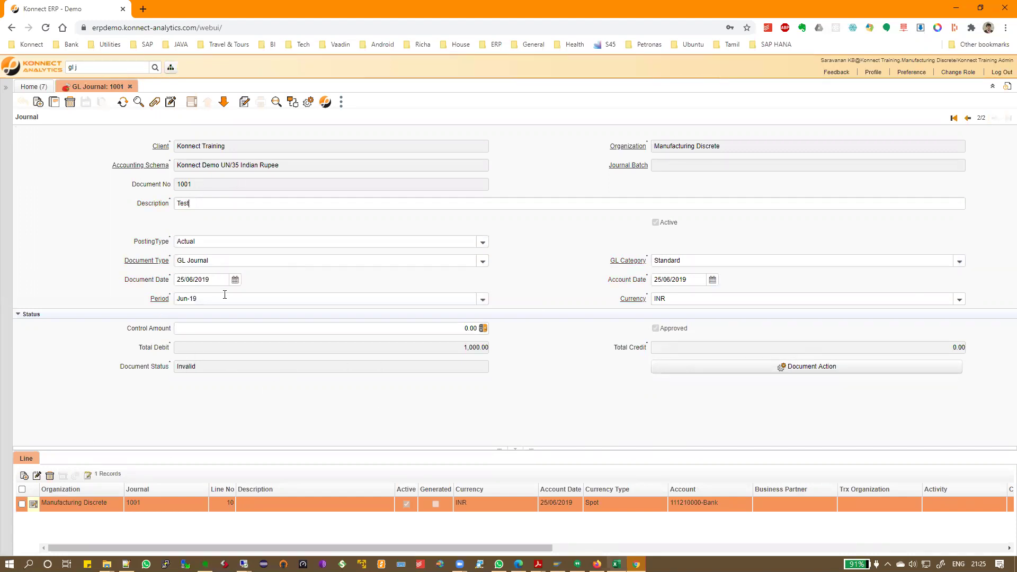
click(29, 461)
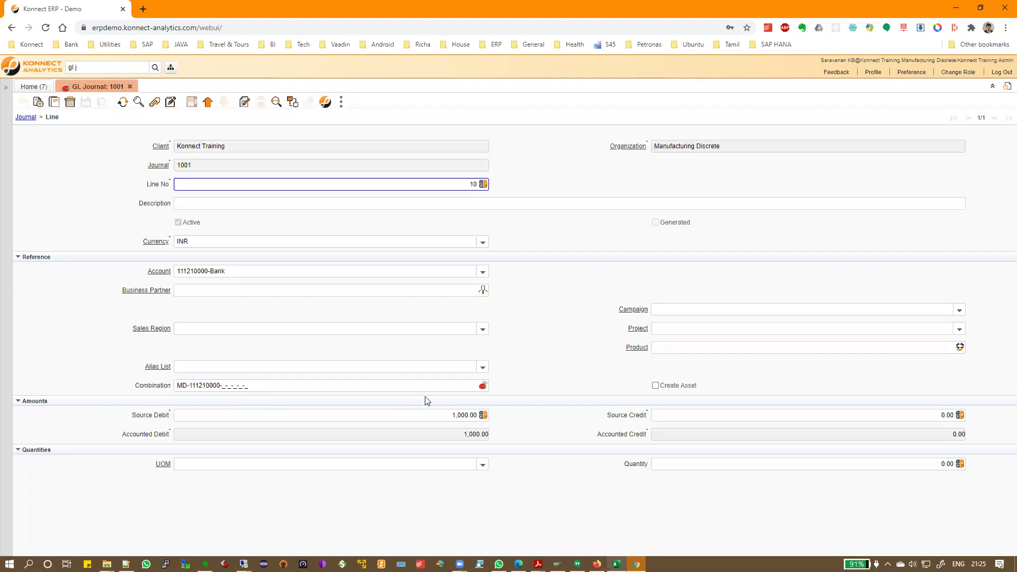
click(428, 415)
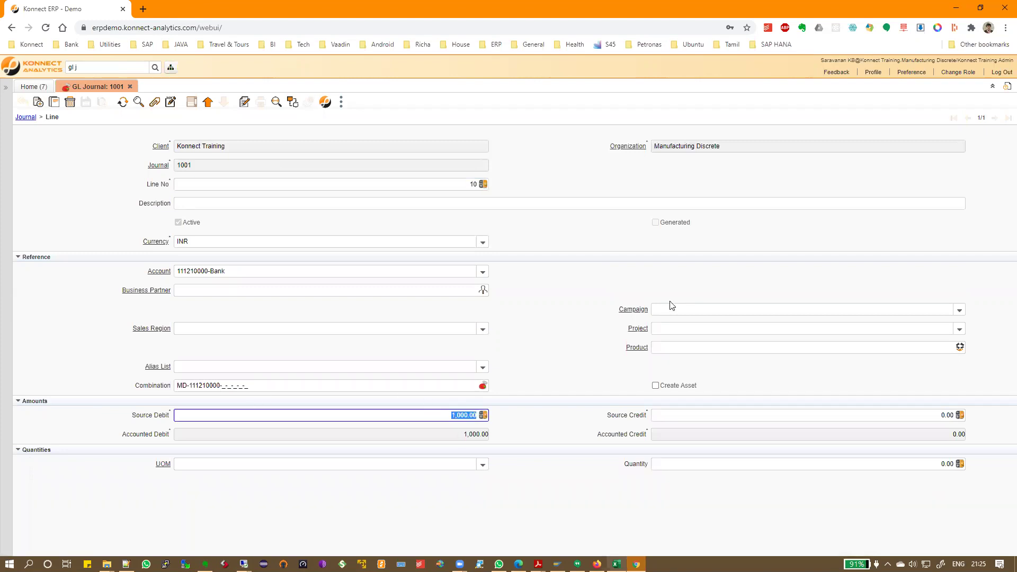
- Return to the journal header, try to complete journal 1001 with the Complete document action, and read the full message
click(25, 119)
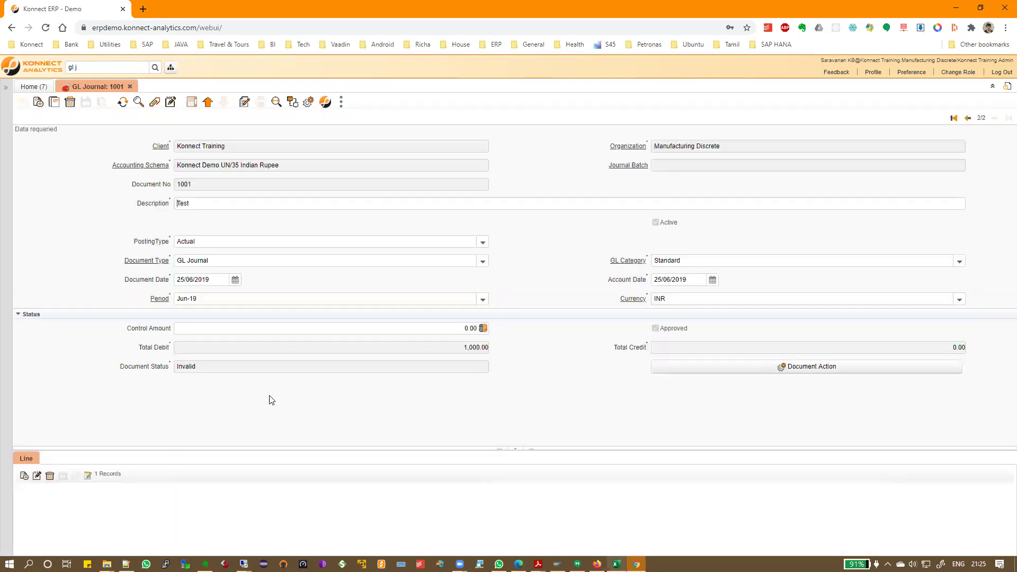
drag(938, 347, 986, 350)
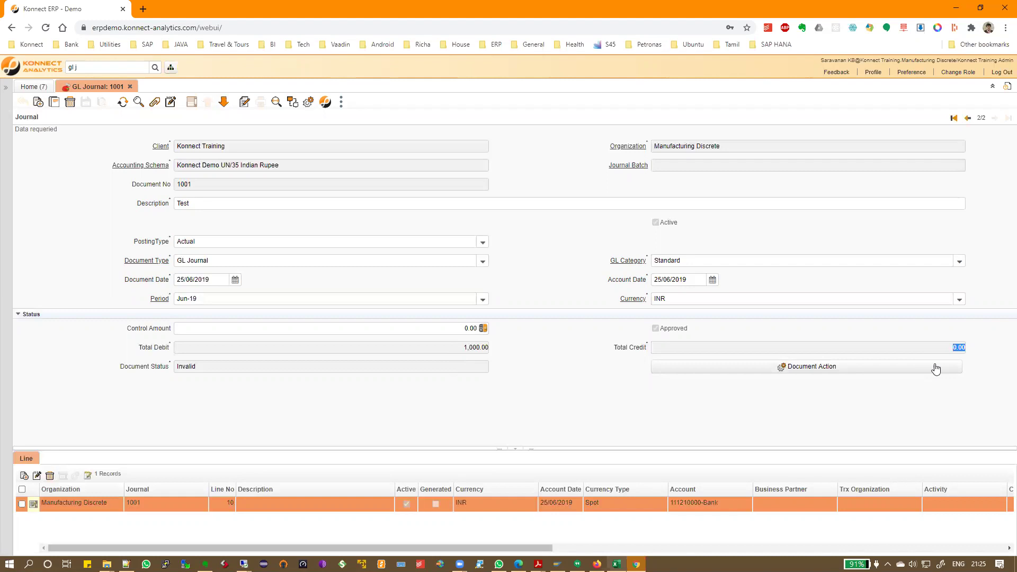
click(716, 370)
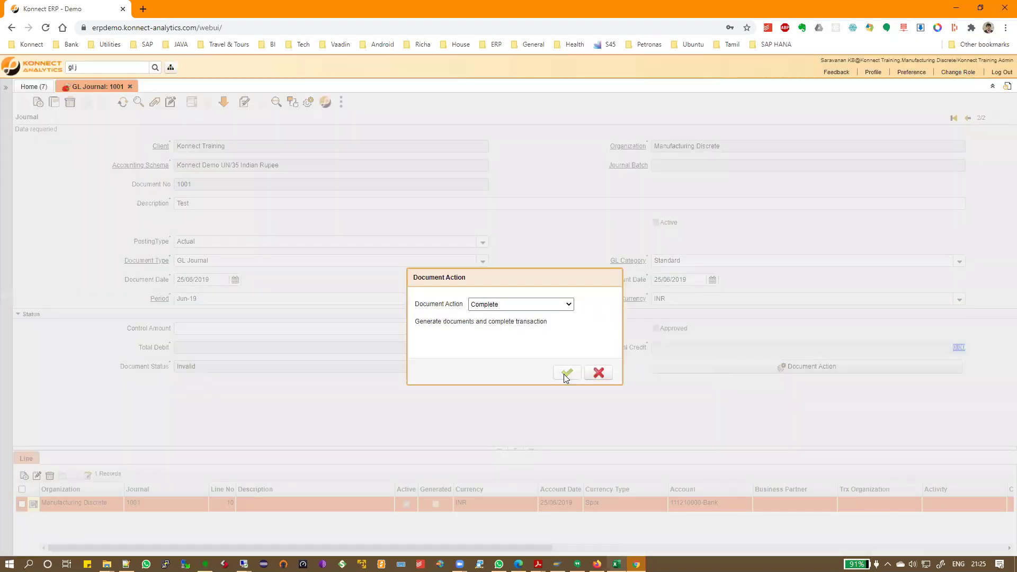
click(566, 373)
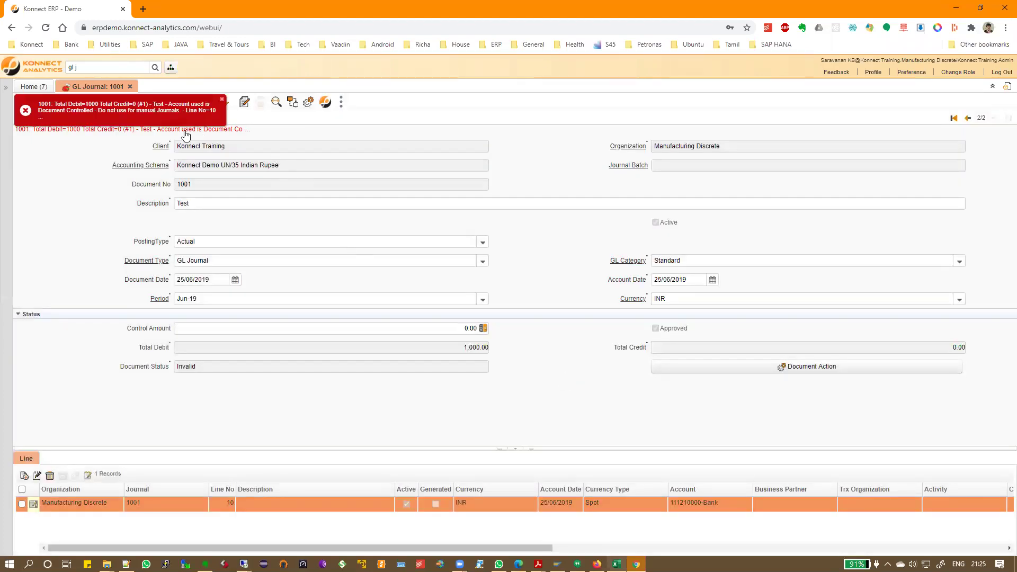
click(185, 131)
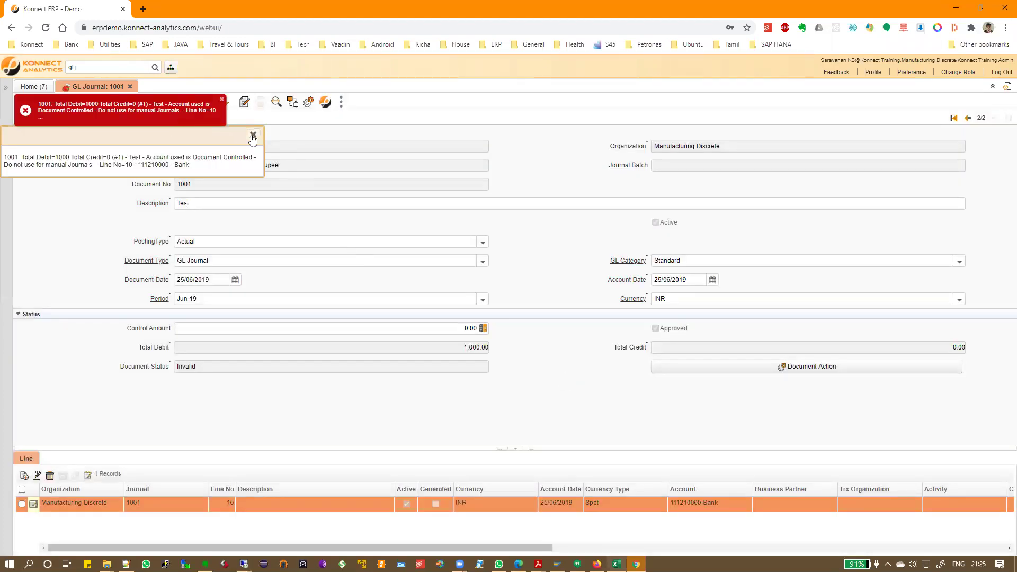
click(143, 376)
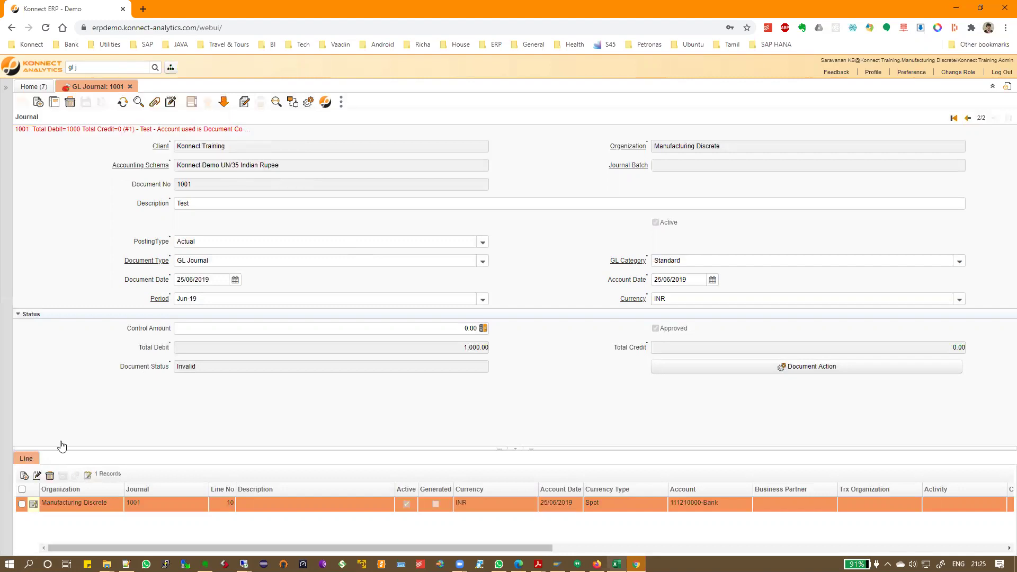
- Open the journal's line, search the menu for "account" and open the element values of the Account Element window
click(27, 458)
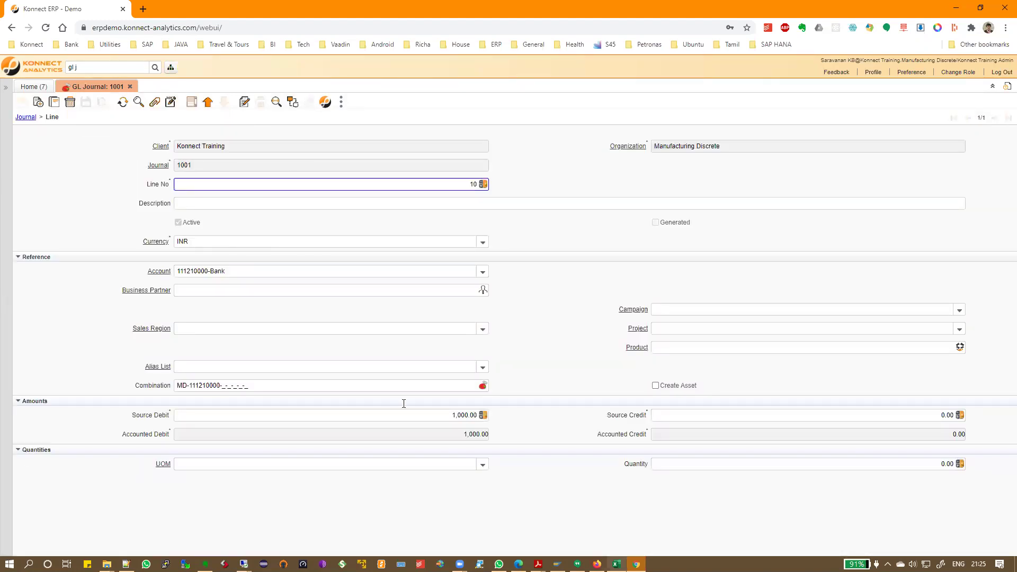
click(106, 67)
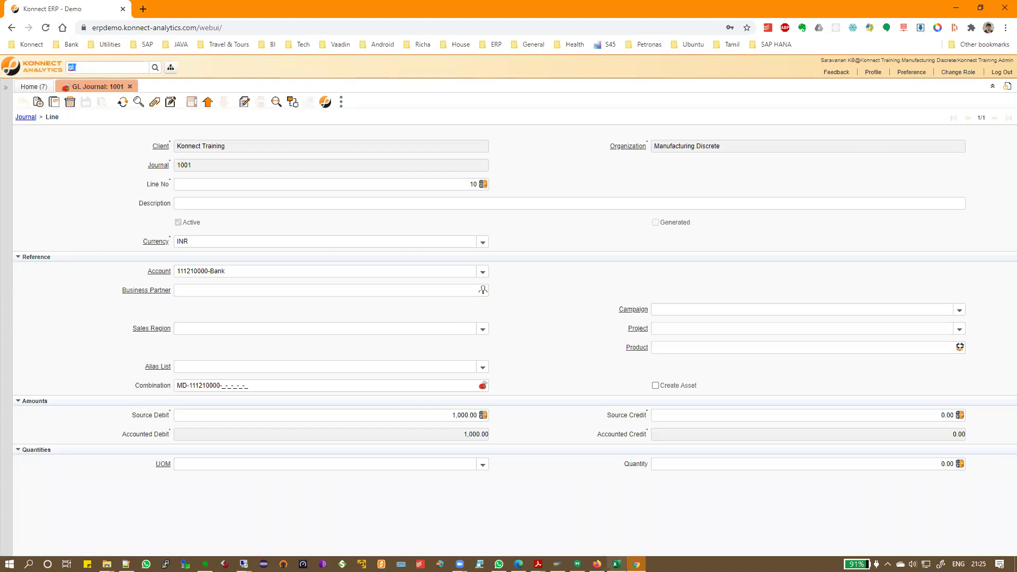
text(account)
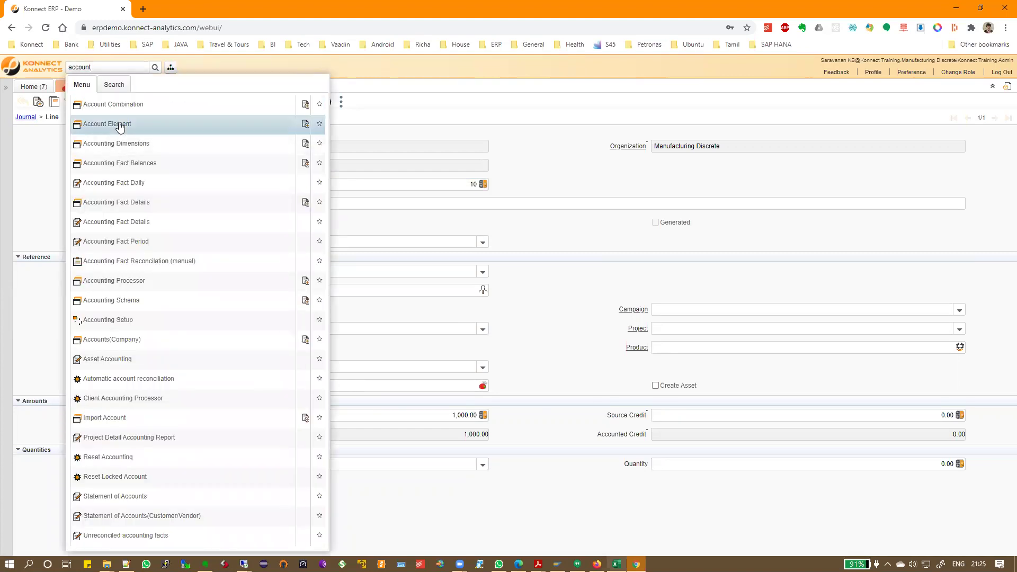
click(120, 125)
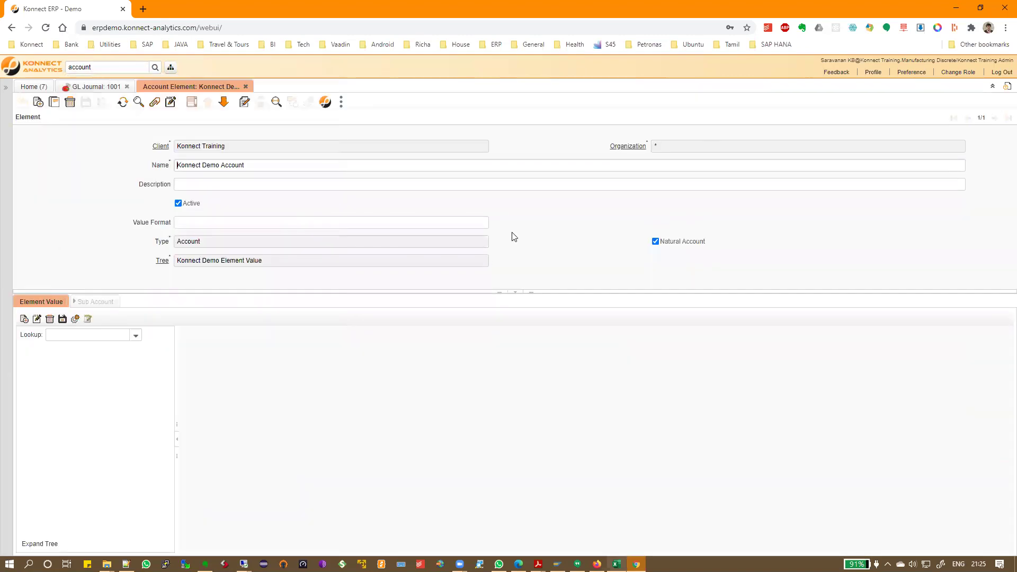
click(45, 300)
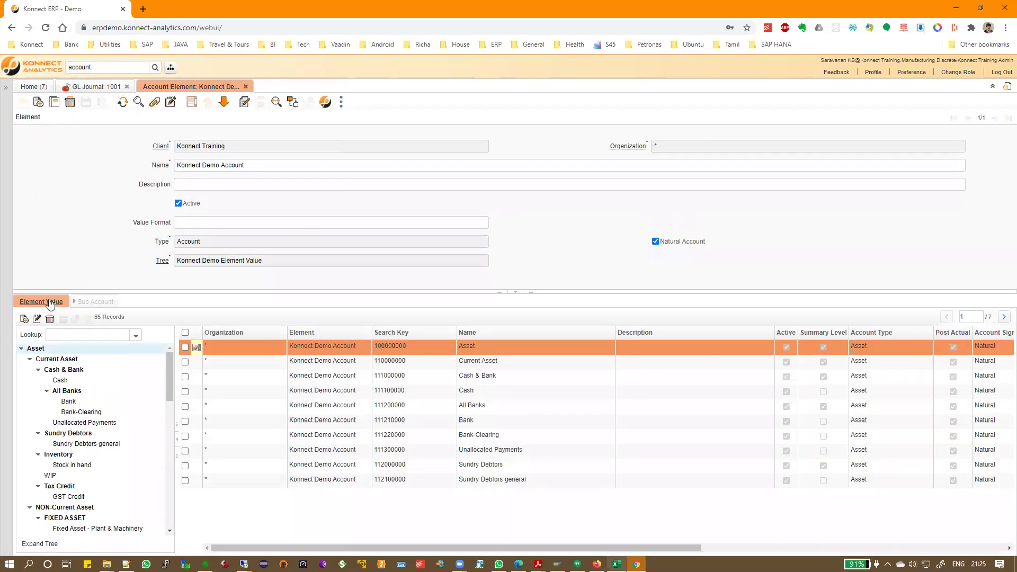
click(49, 300)
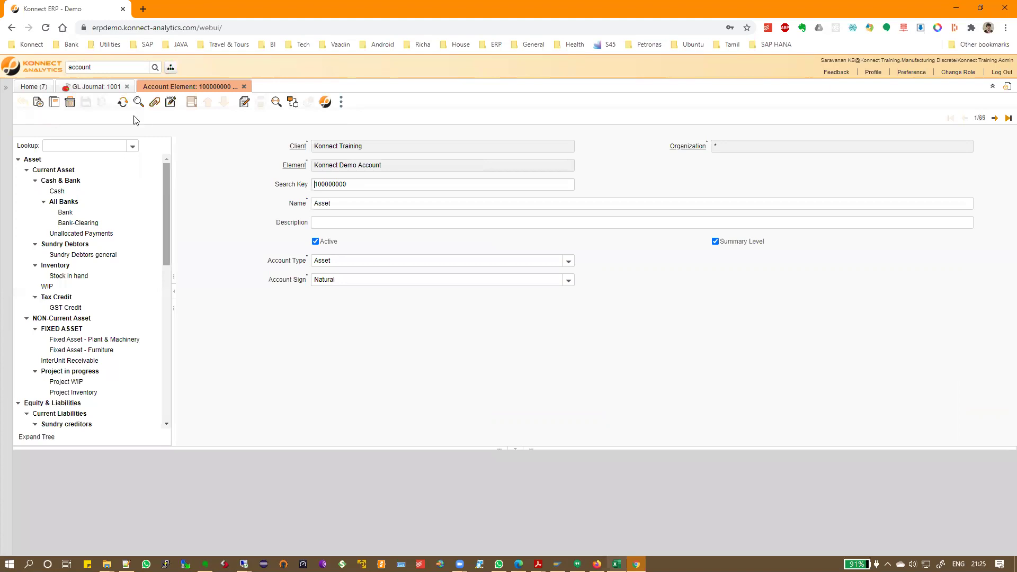
- Start an advanced query on the account elements with the criterion Summary Level equal to No
click(138, 104)
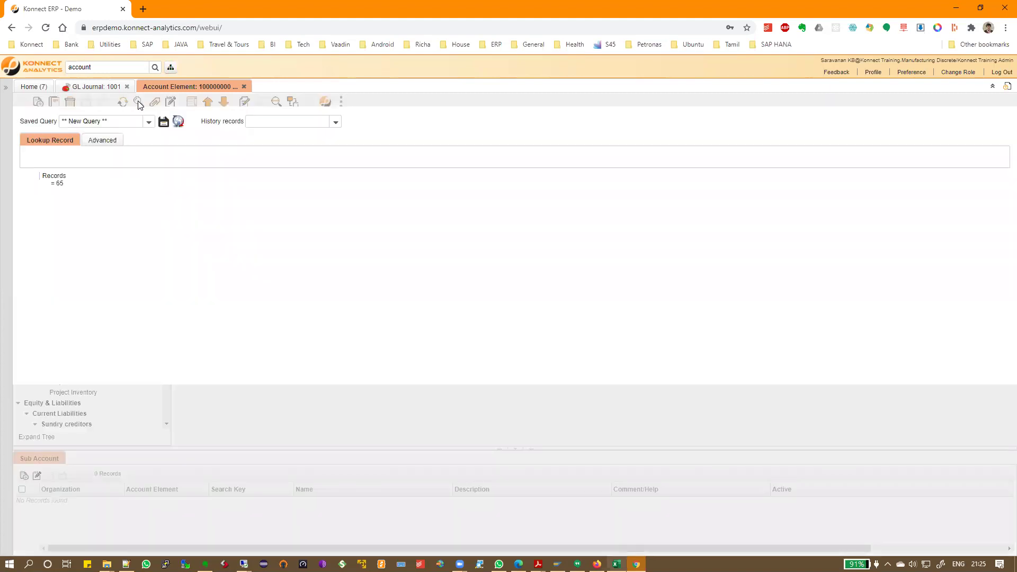
click(109, 142)
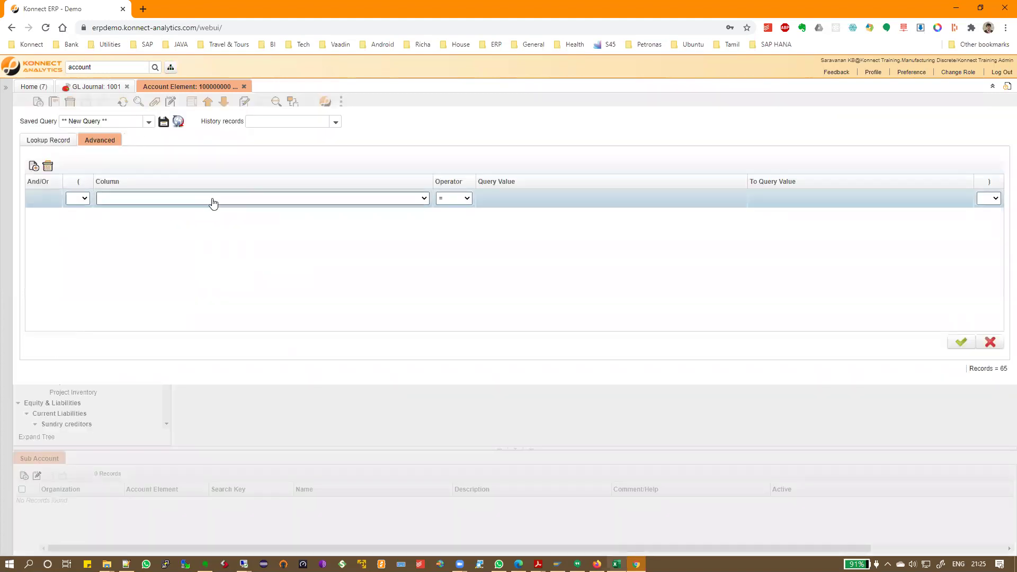
click(212, 200)
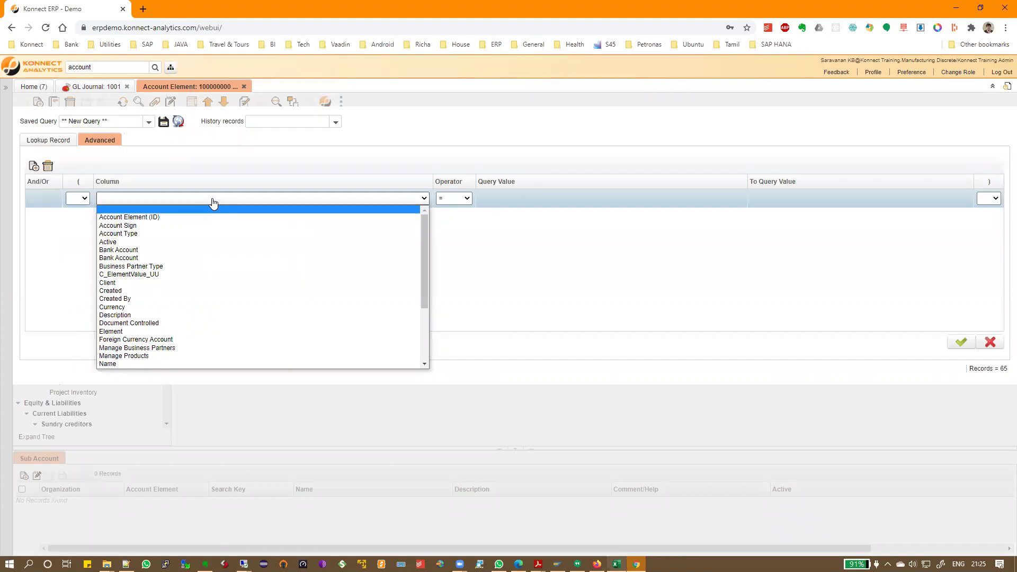
scroll(234, 321, down, 3)
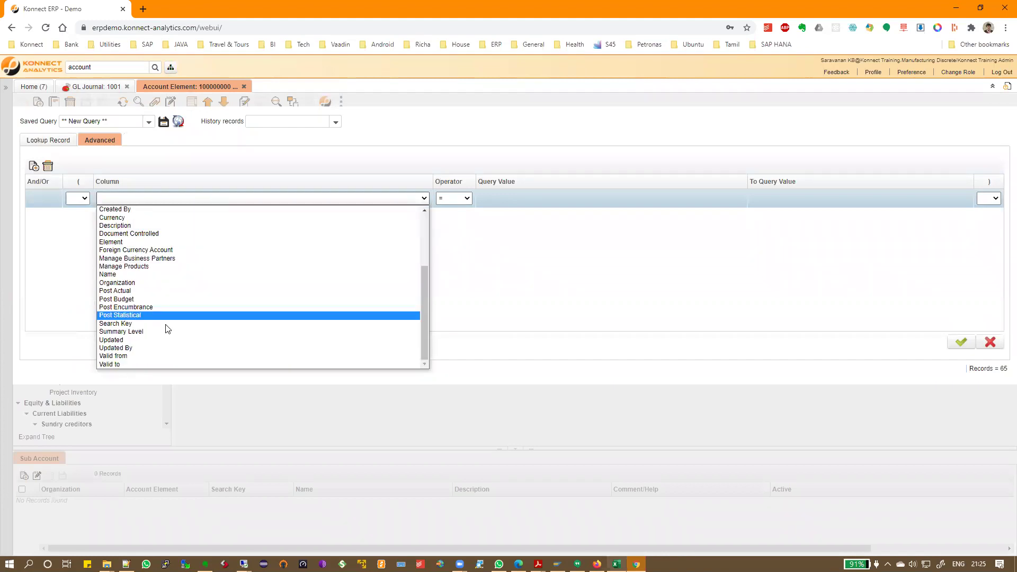
click(165, 331)
text(N)
click(546, 213)
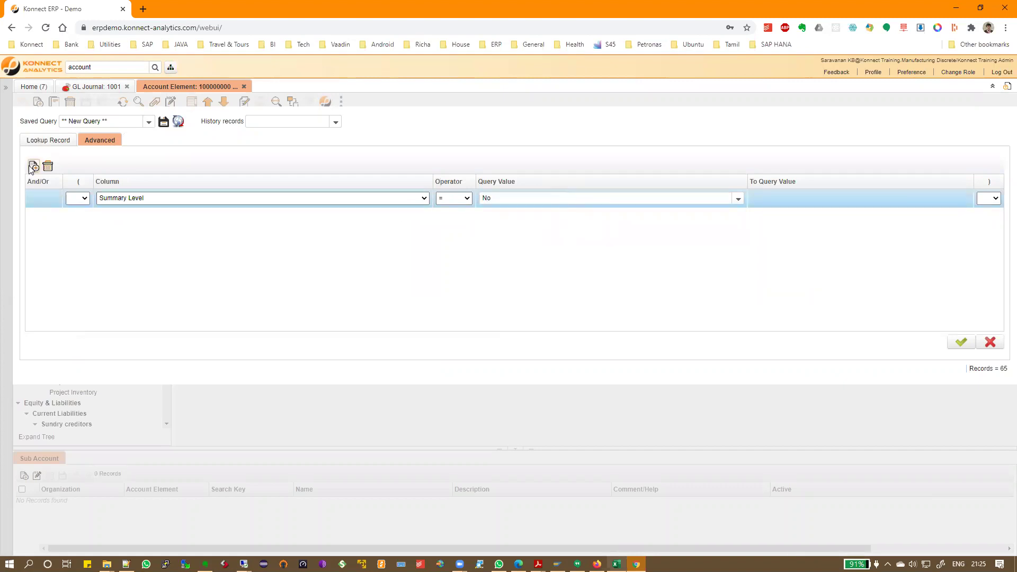
- Add an AND criterion of Document Controlled equal to No and run the account element query
click(33, 167)
click(157, 217)
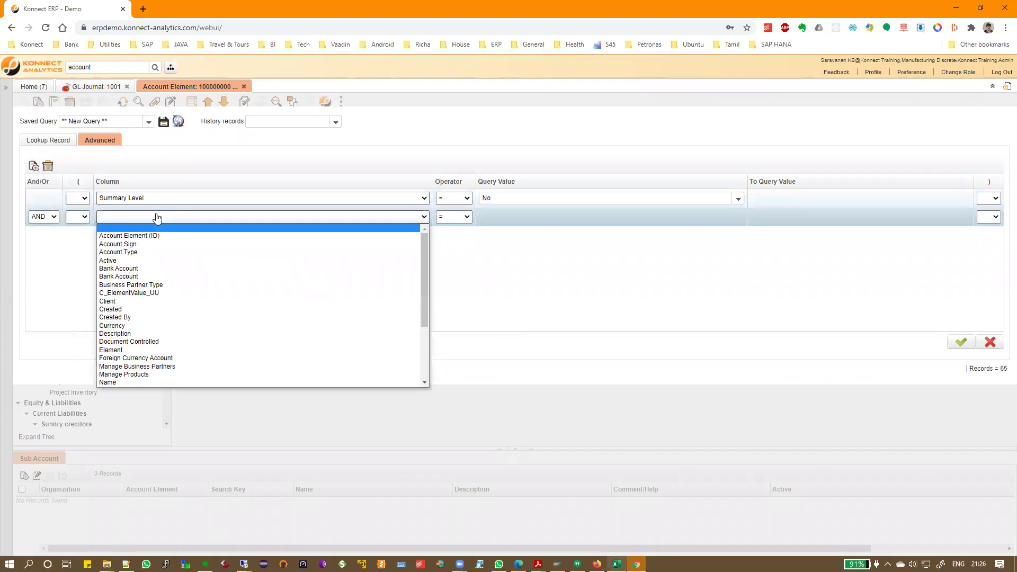
click(159, 341)
click(523, 218)
text(No)
key(Tab)
click(960, 343)
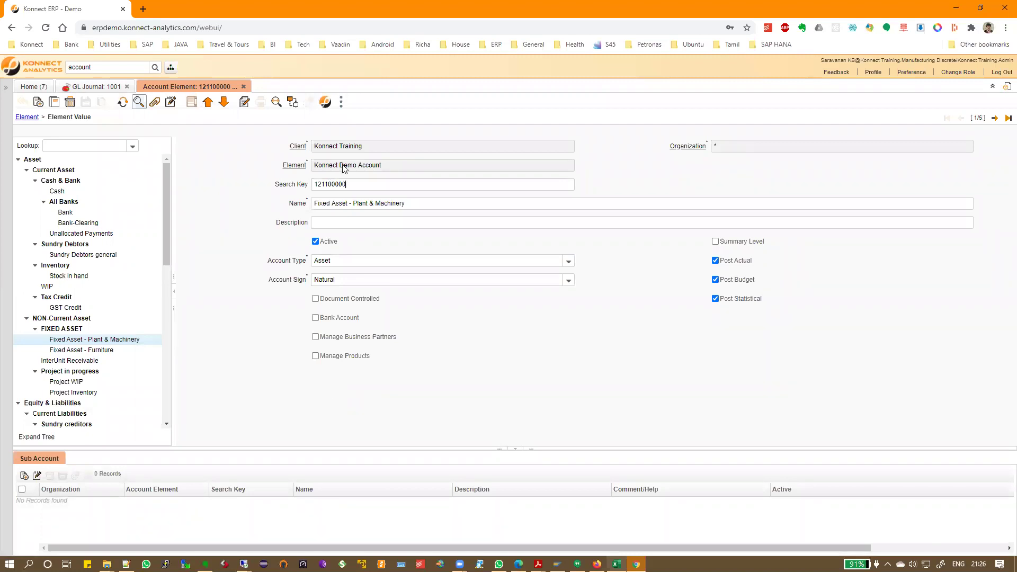
- Copy search key 121100000 of the Plant & Machinery fixed asset into journal line 10's Account field and save the line
drag(364, 183, 266, 183)
key(ctrl+c)
click(95, 87)
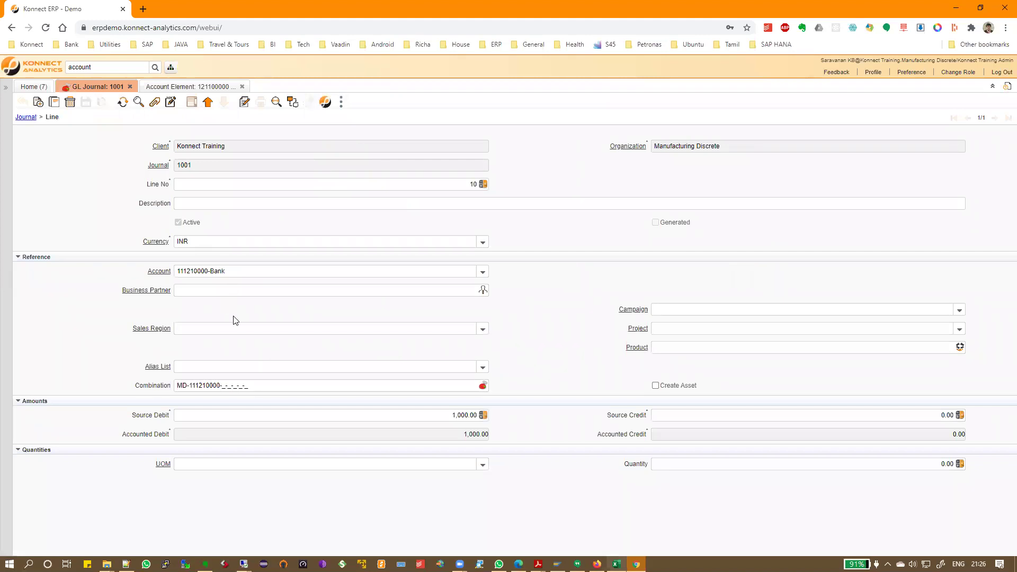
drag(255, 271, 101, 263)
key(ctrl+v)
key(Tab)
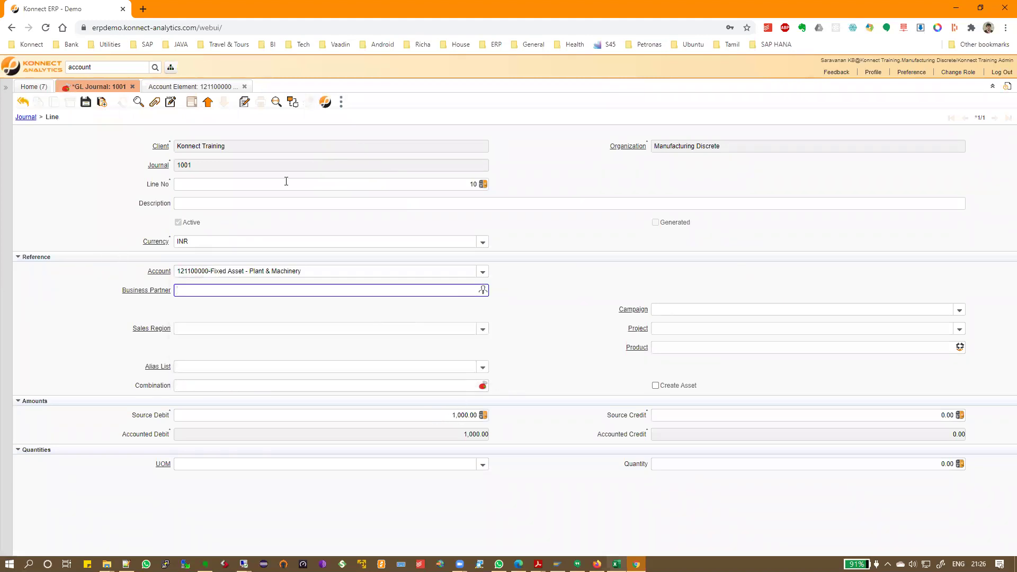
click(85, 101)
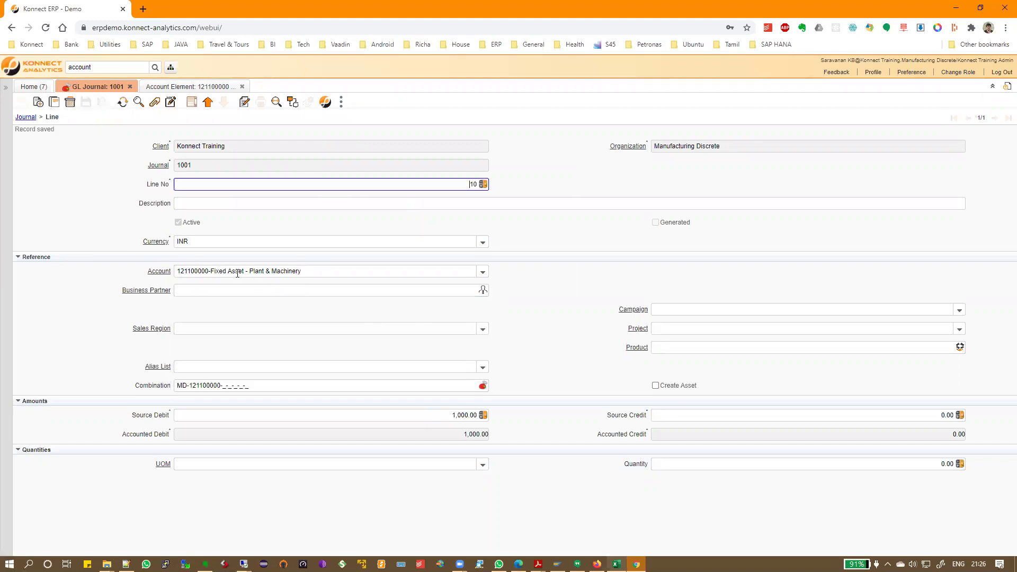
- Add a new line to journal 1001 and glance at the double-entry example in Excel before returning to the ERP
click(37, 102)
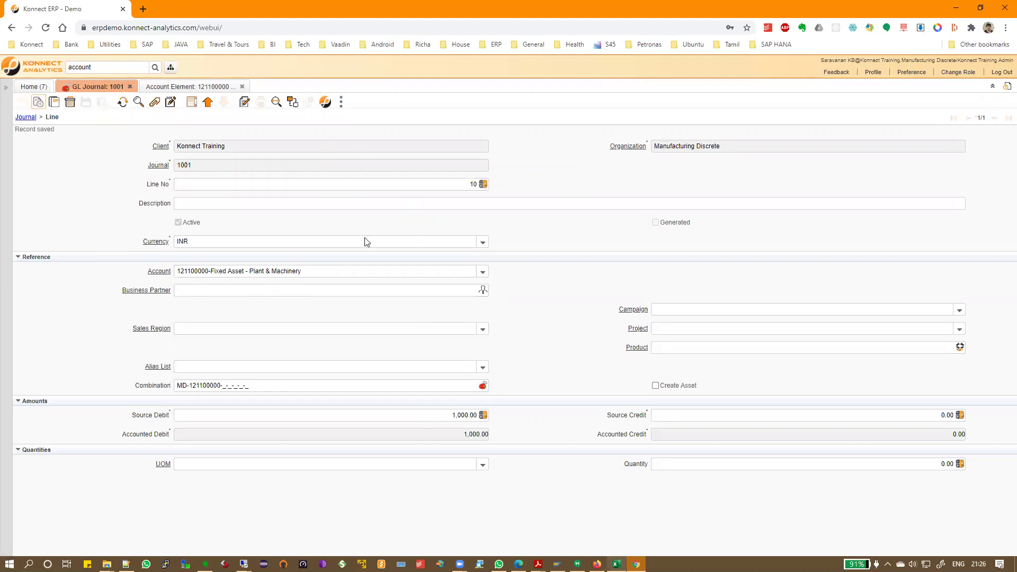
key(alt+Tab)
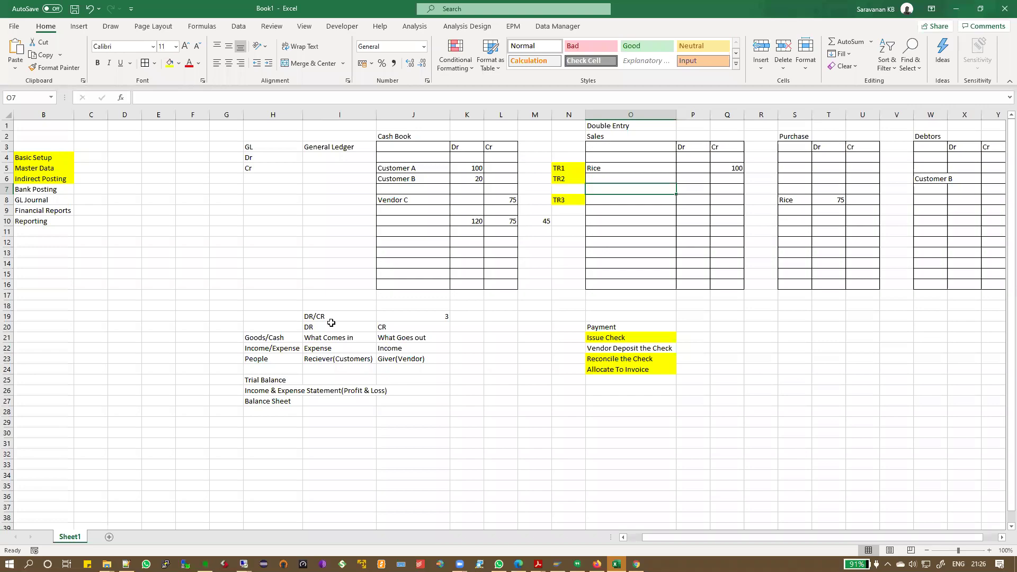
key(alt+Tab)
- Browse the filtered account elements for a suitable offset account, going through to the Clearing opening account
click(166, 86)
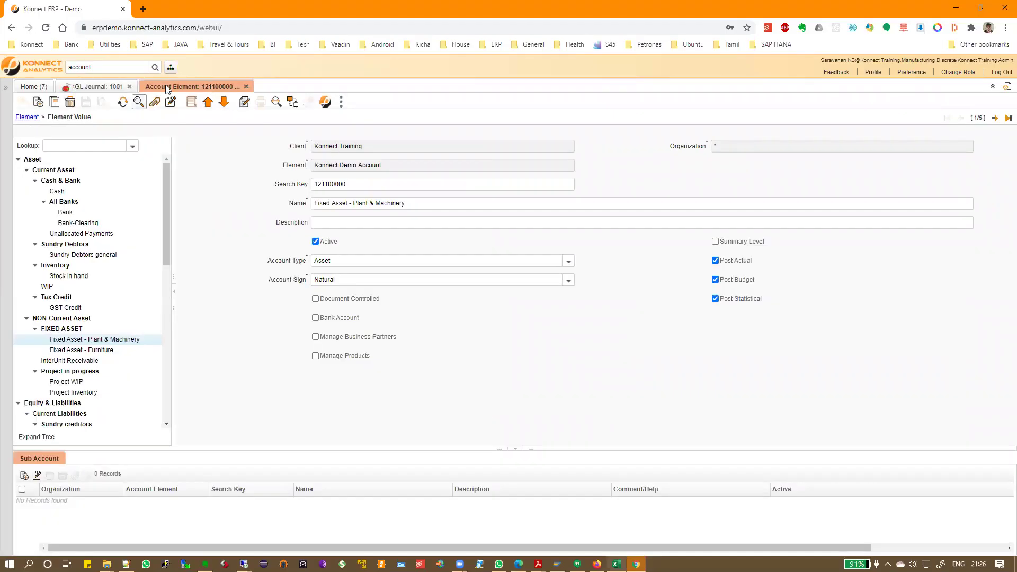
click(67, 216)
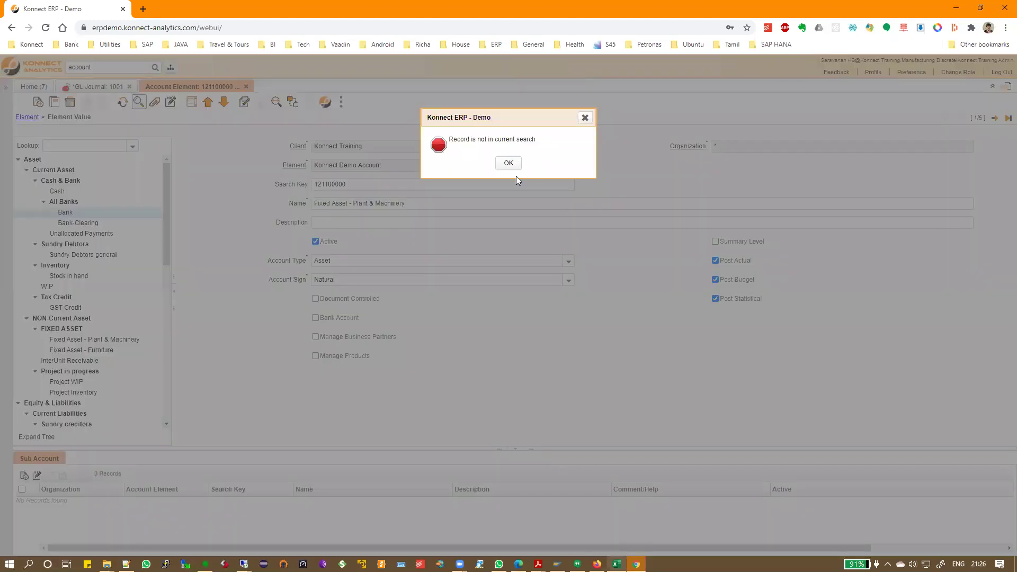
click(508, 164)
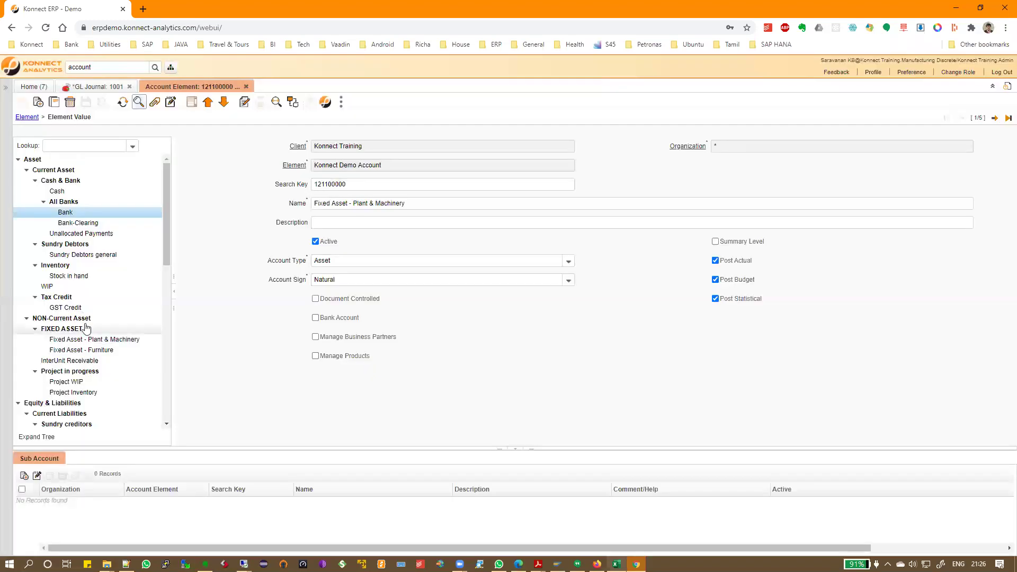
click(995, 118)
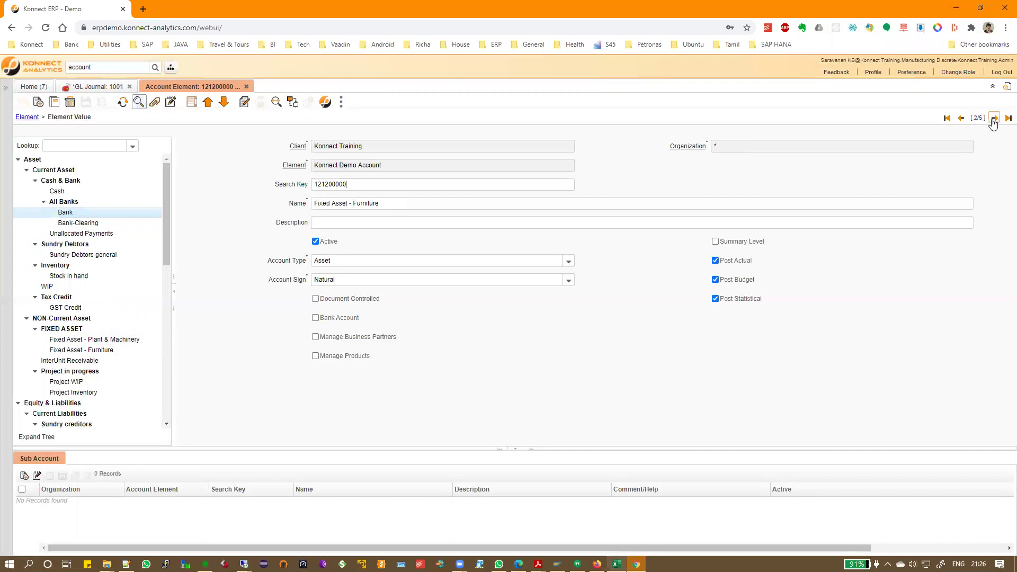
click(1008, 118)
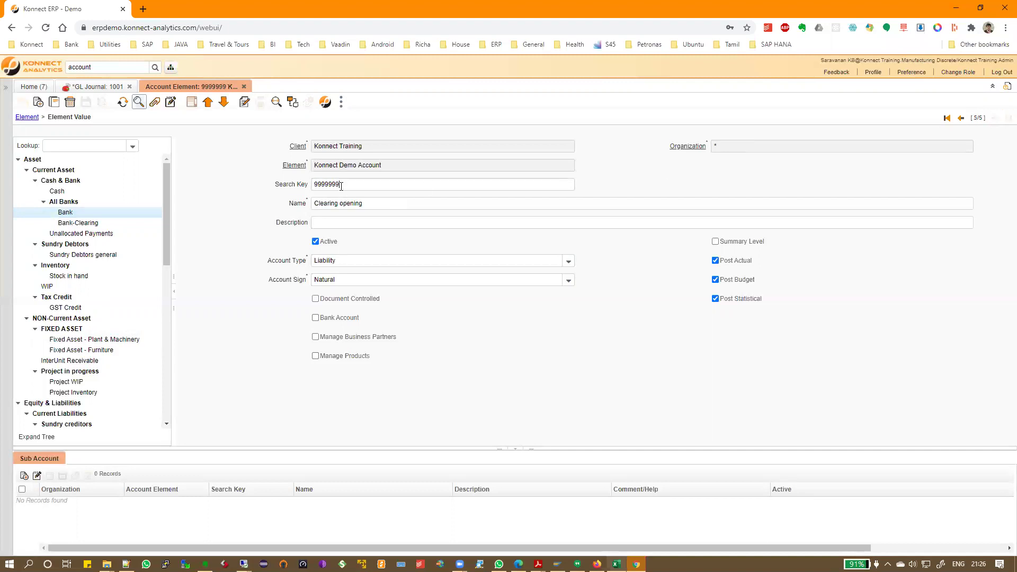
- Set the new journal line's account to 9999999-Clearing opening and save the line
click(85, 88)
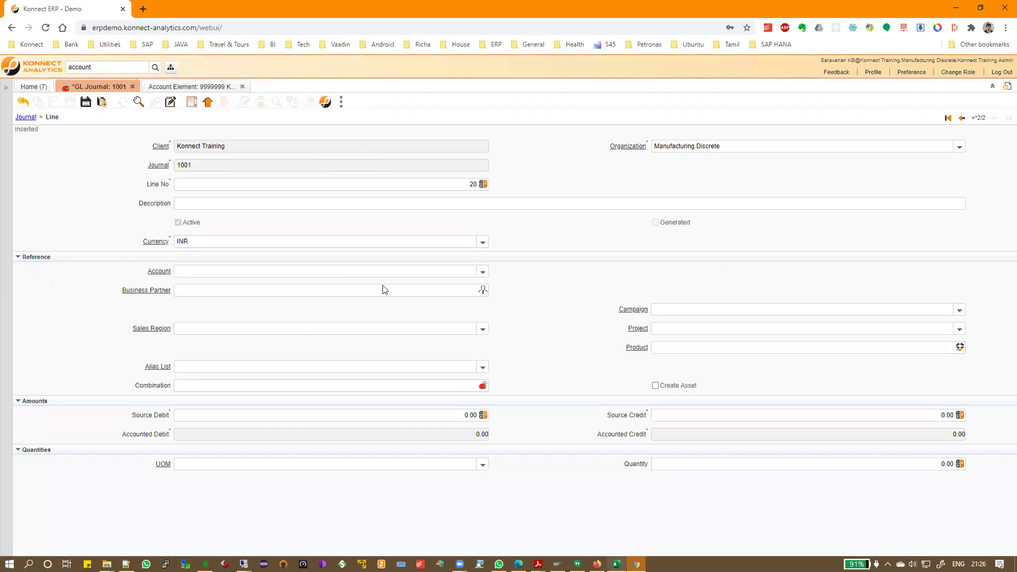
click(347, 270)
text(9999999)
key(Tab)
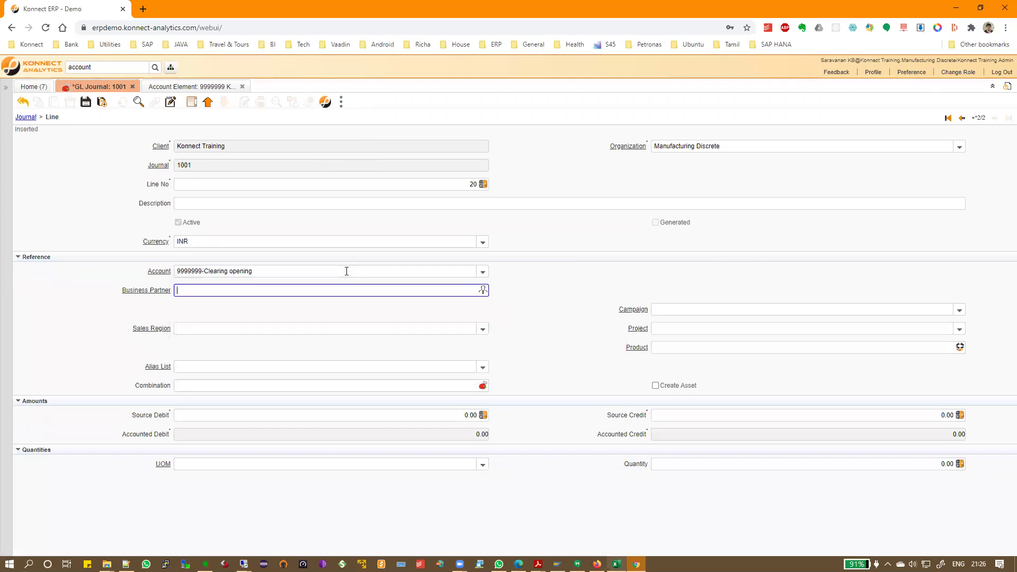
click(86, 104)
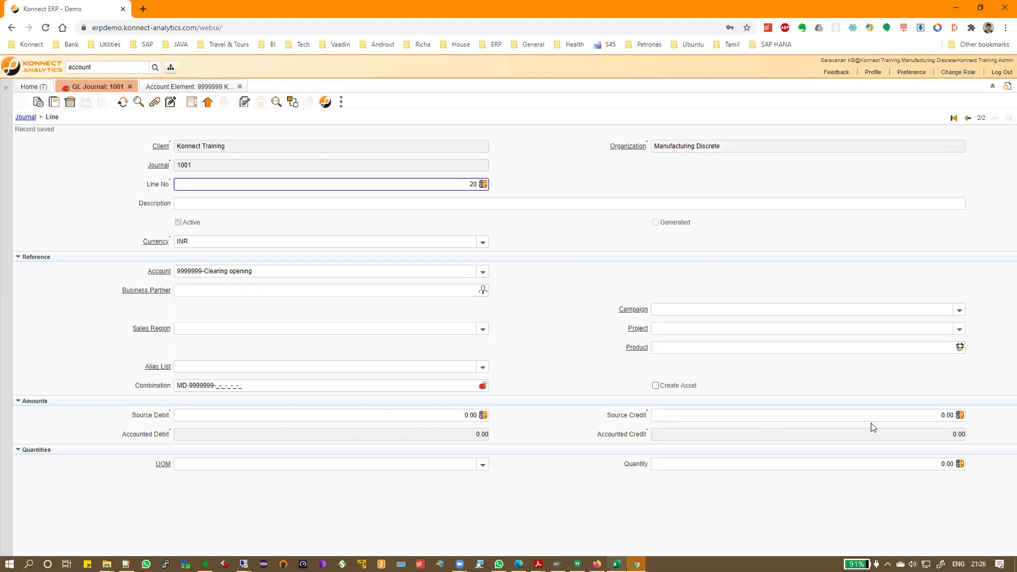
- Set line 20's source credit to 1,000, save the line and return to the journal header
click(933, 414)
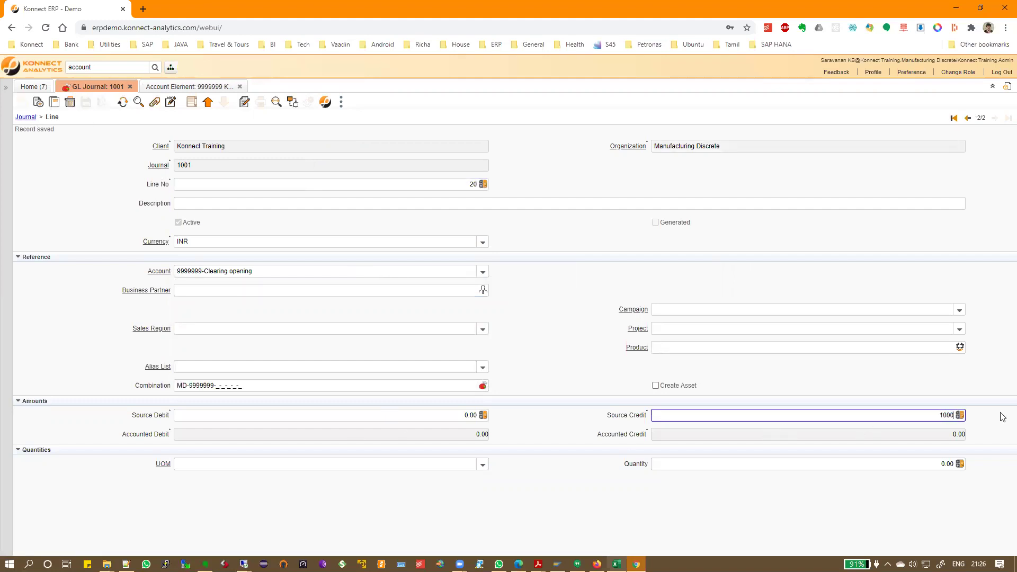
click(441, 250)
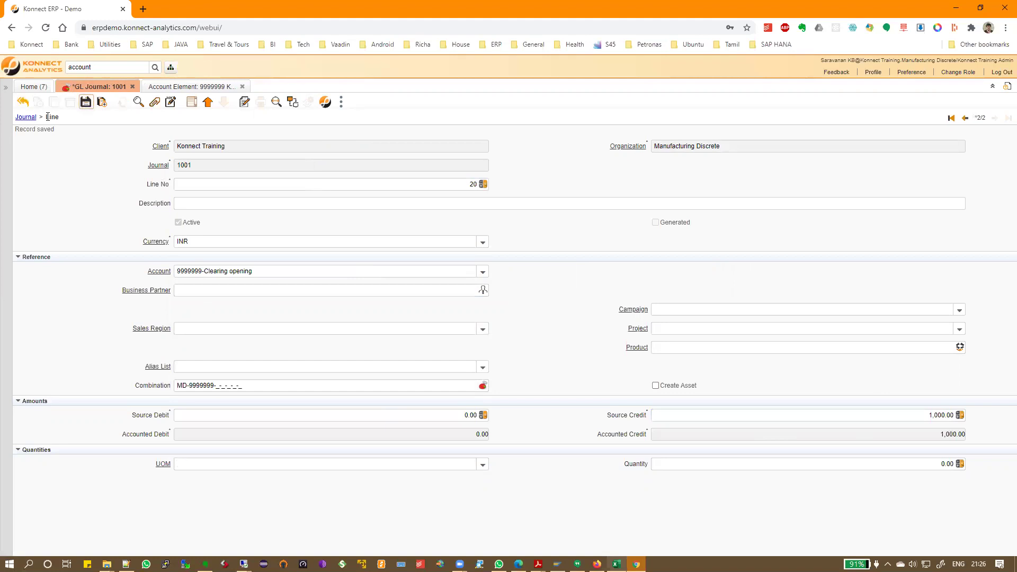
click(26, 117)
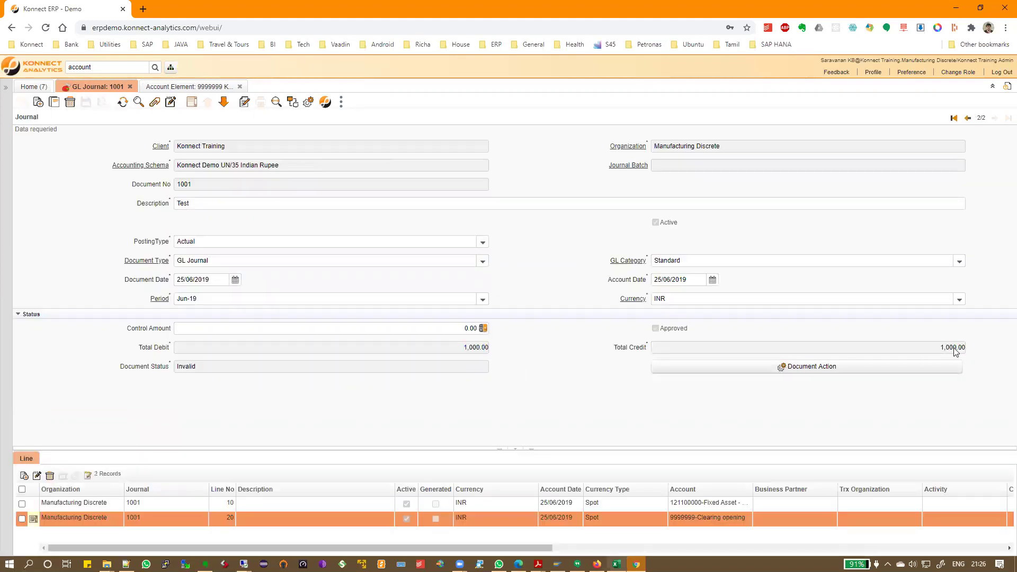
- Check journal 1001's total credit and complete the journal with the Complete document action
double_click(936, 348)
click(799, 374)
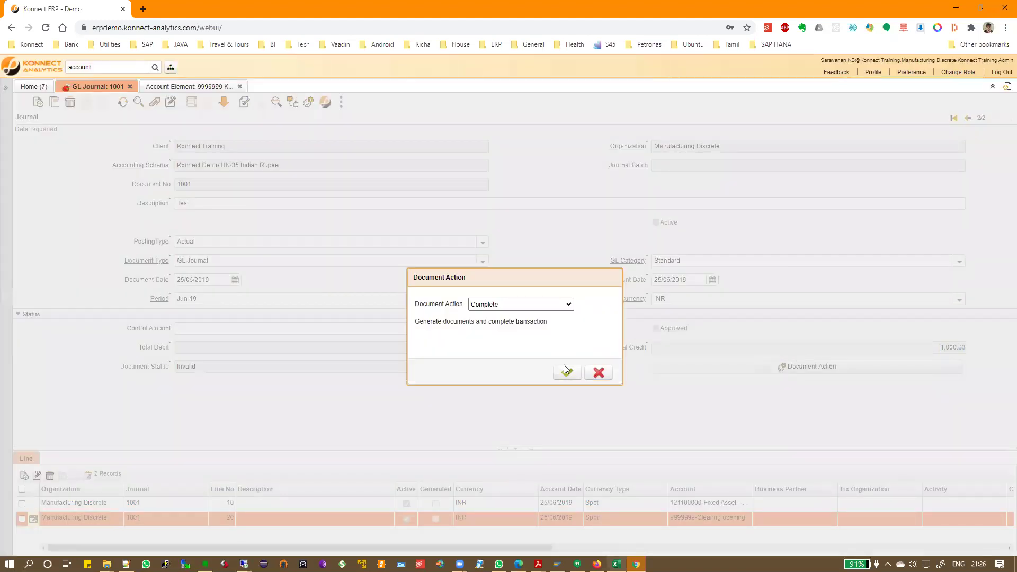
click(567, 372)
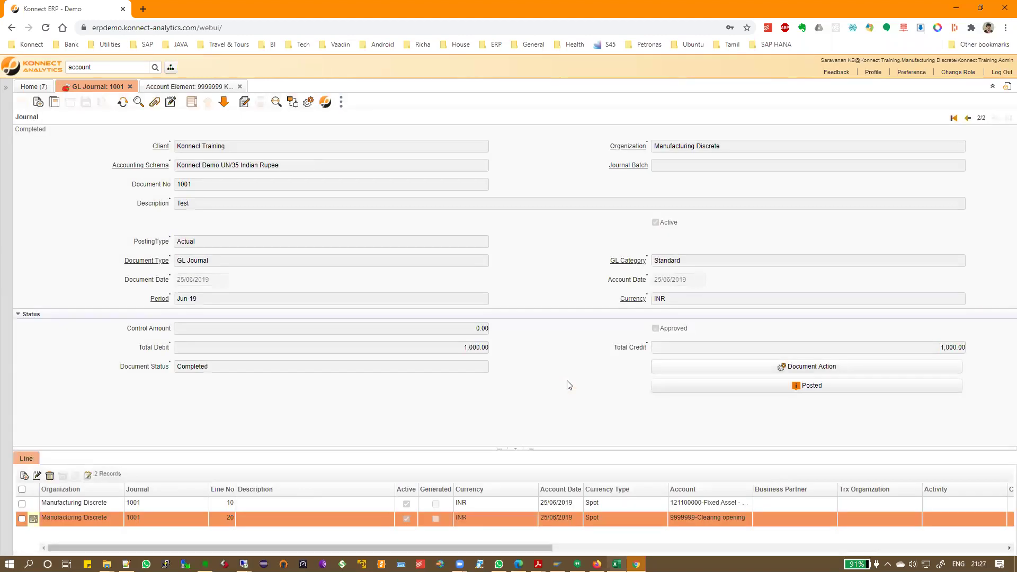
- View journal 1001's accounting posting and examine the debit and credit entries of the Plant & Machinery and Clearing opening accounts
click(706, 392)
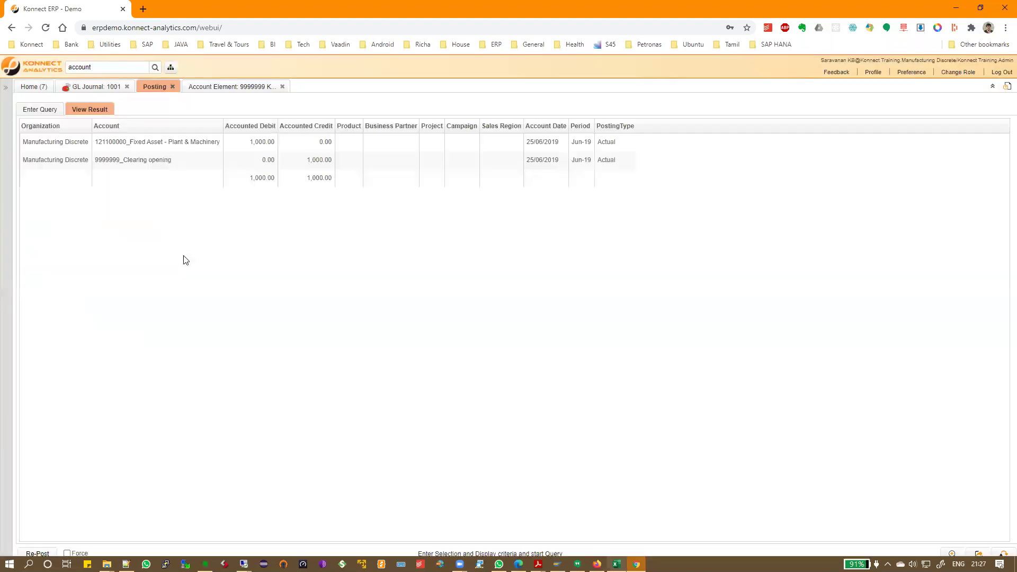
click(155, 161)
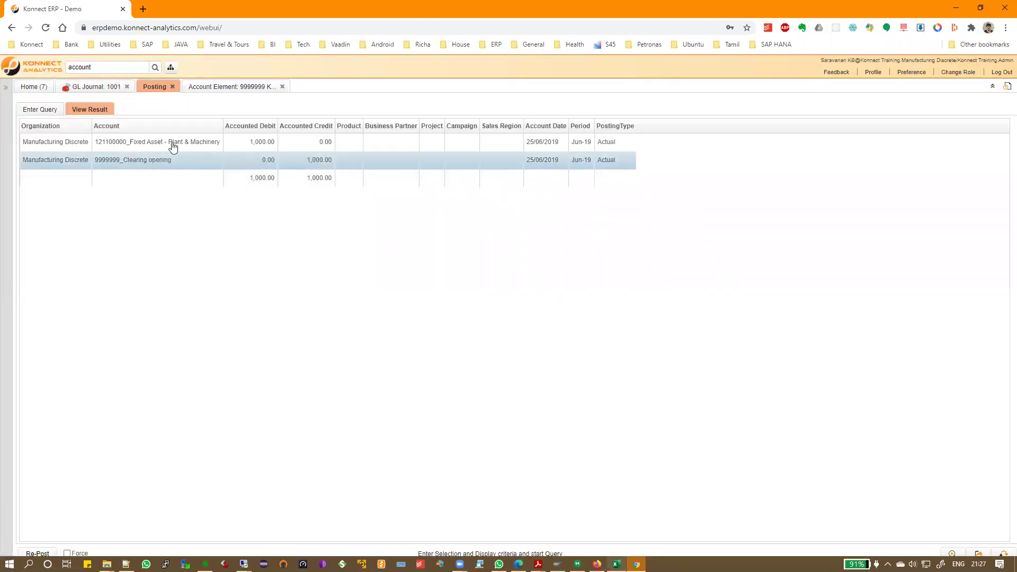
click(266, 146)
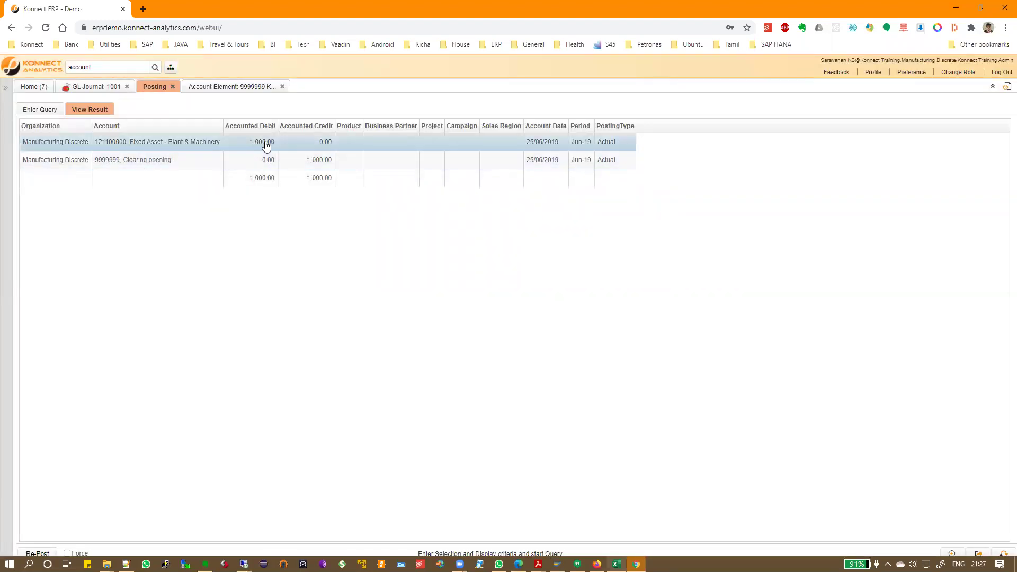
click(173, 161)
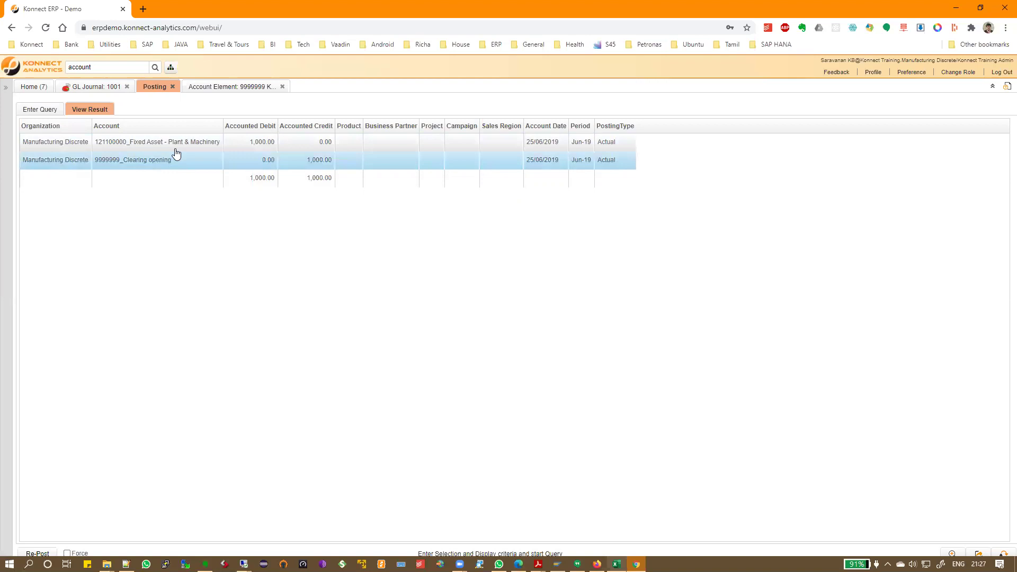
click(176, 151)
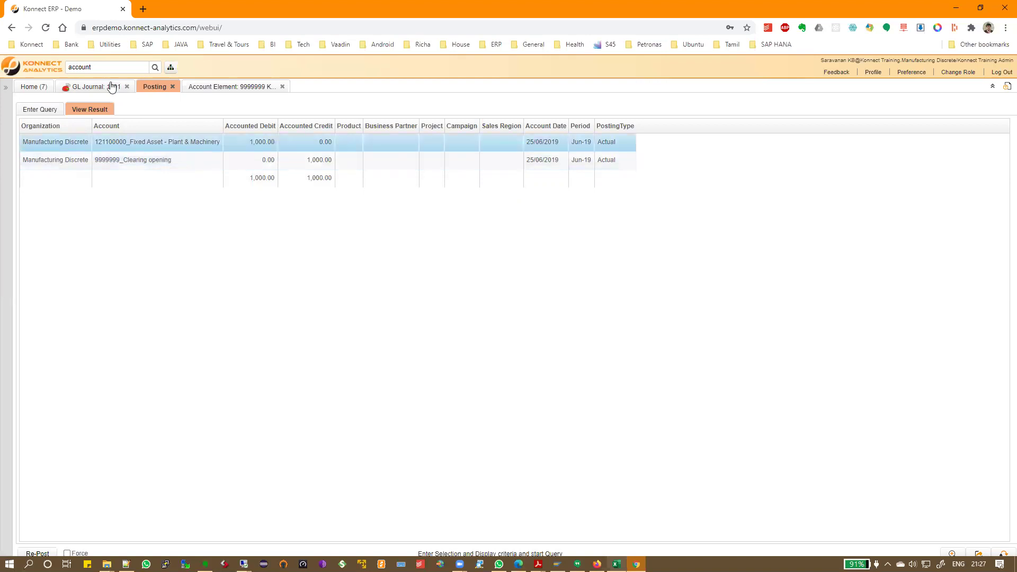
- Review journal 1001 alongside the Clearing opening account element, checking what the account's Document Controlled setting means
click(110, 86)
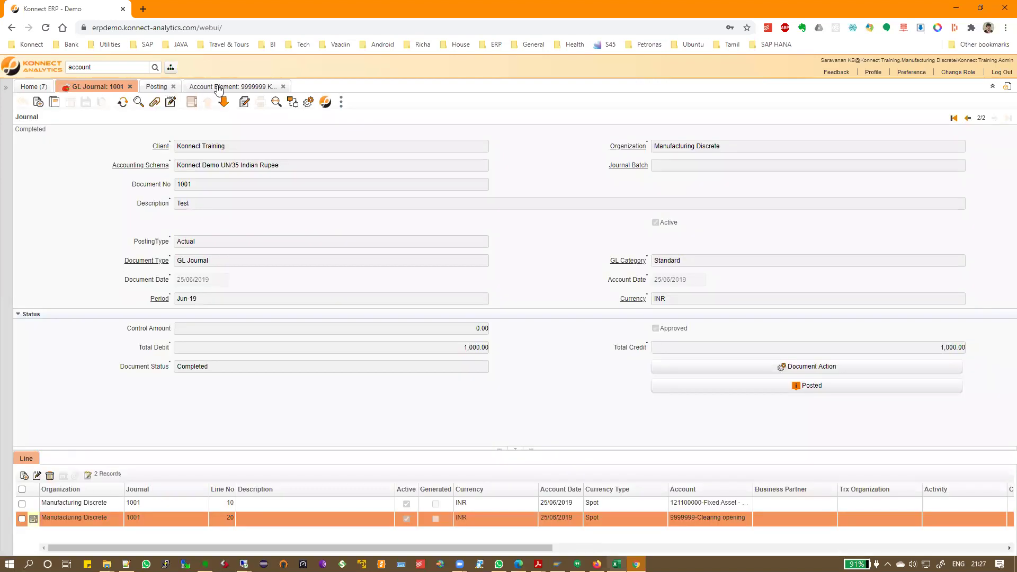
click(217, 88)
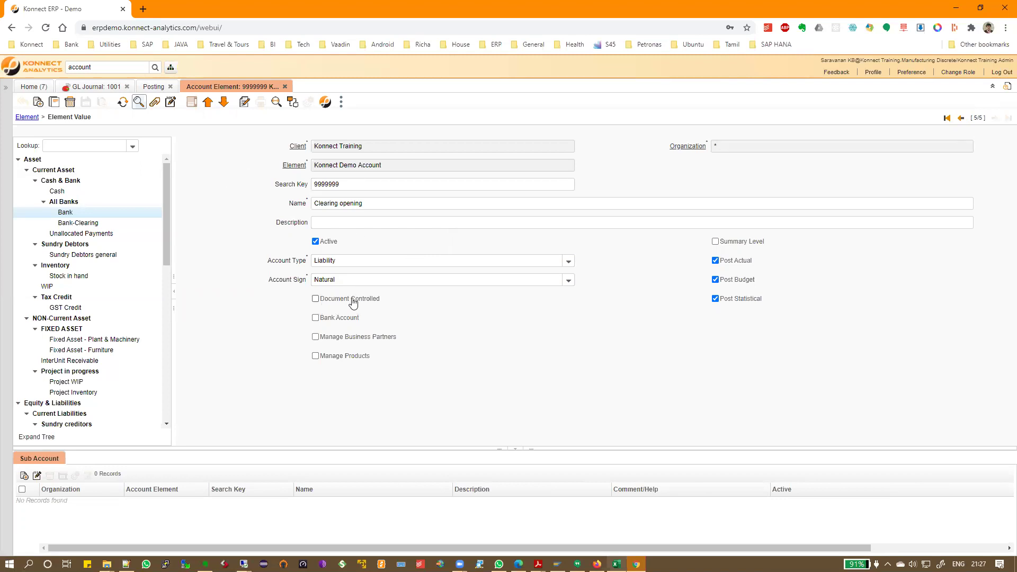
key(shift+Tab)
mouse_move(330, 306)
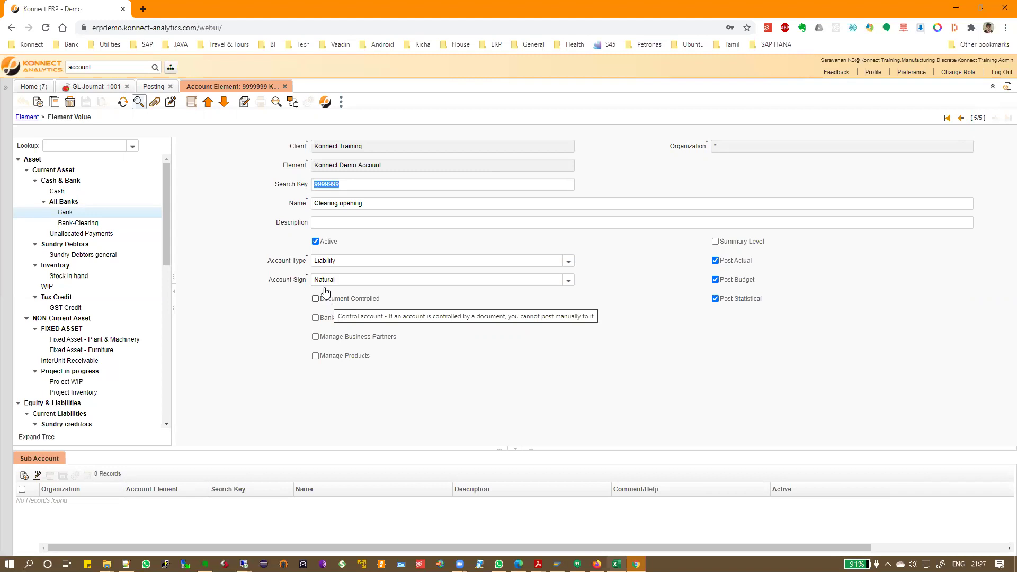
click(91, 89)
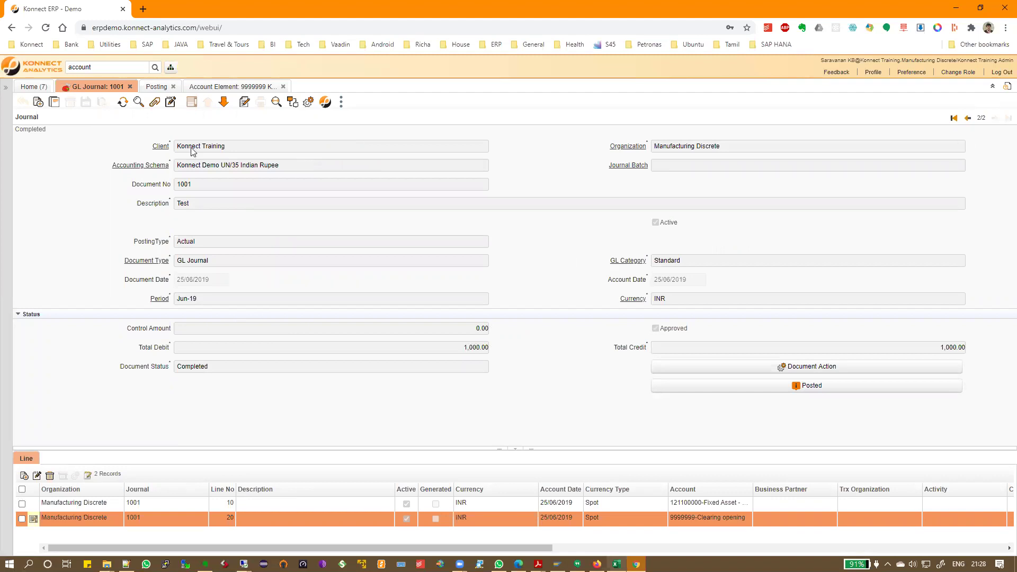
click(213, 88)
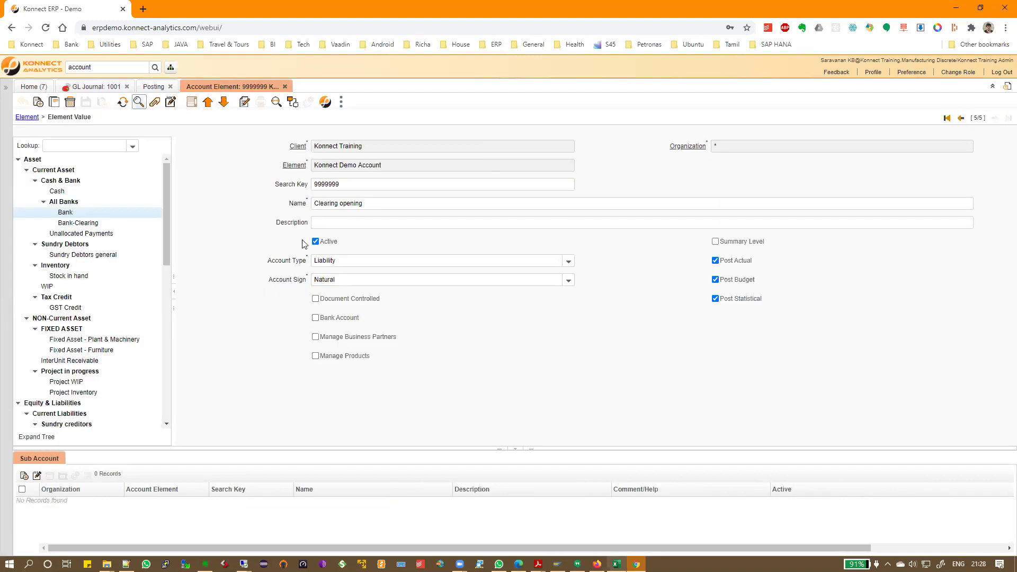
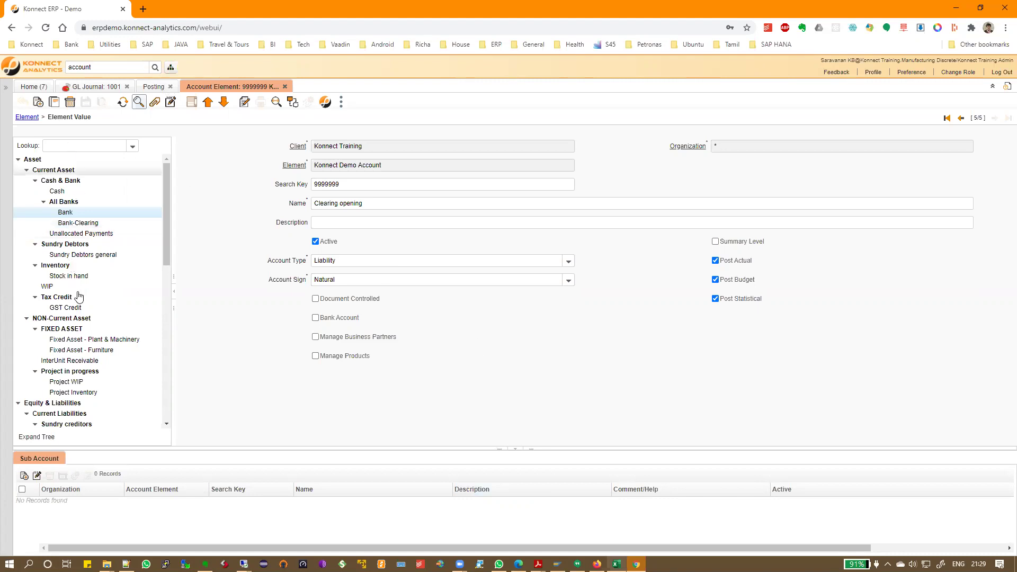
- Close the GL Journal, Account Element and Posting windows, leaving only the home dashboard
click(108, 87)
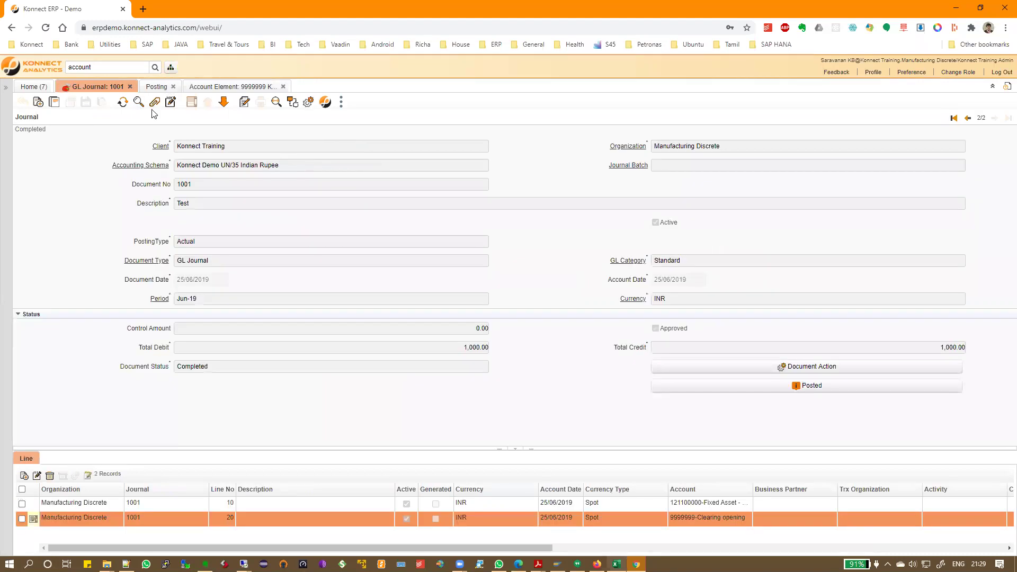
click(129, 87)
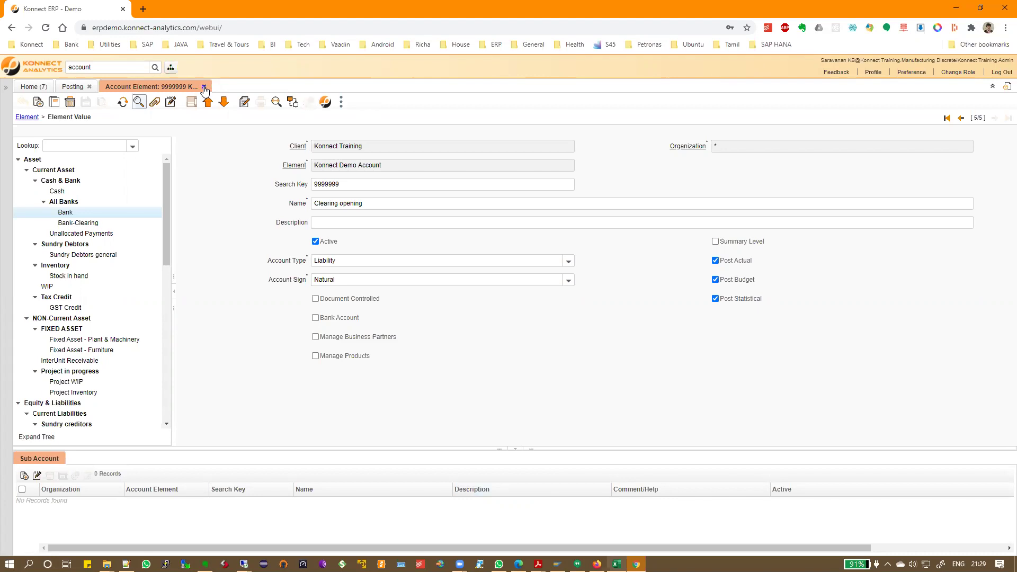
click(204, 87)
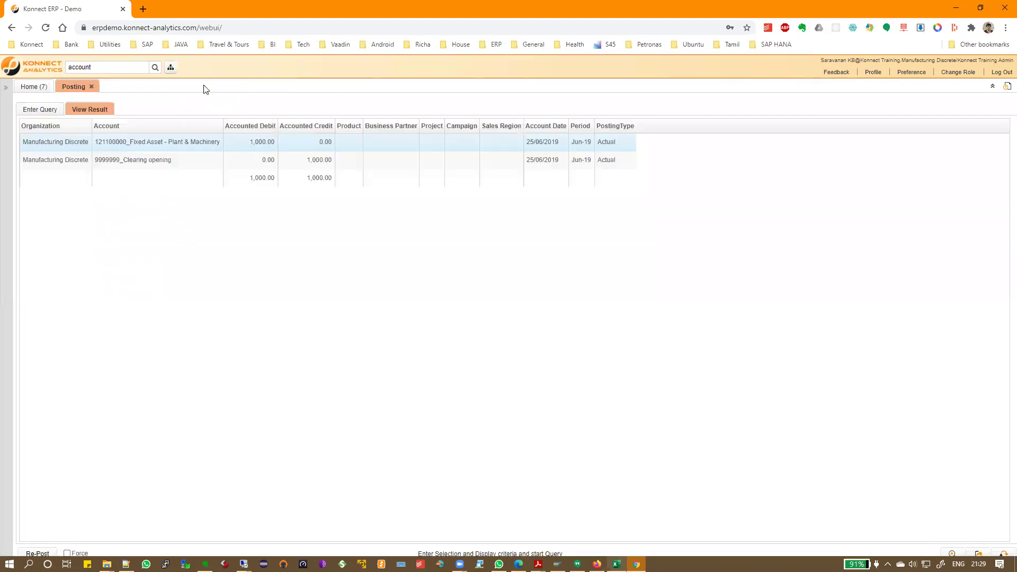
click(92, 87)
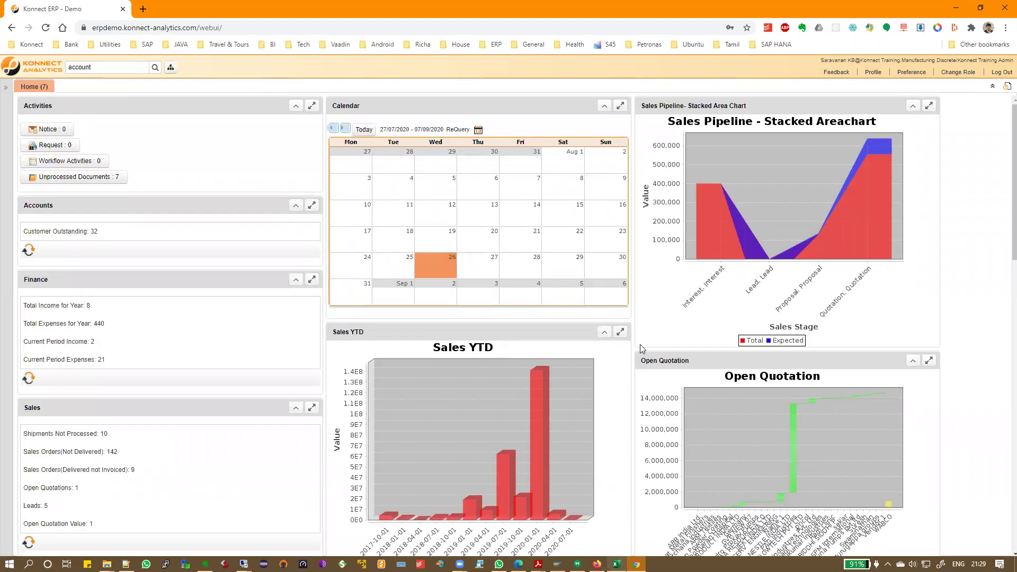
- Switch to the Excel workbook to glance at the Sales ledger in the double-entry example, and return to the ERP
key(alt+Tab)
drag(609, 146, 625, 274)
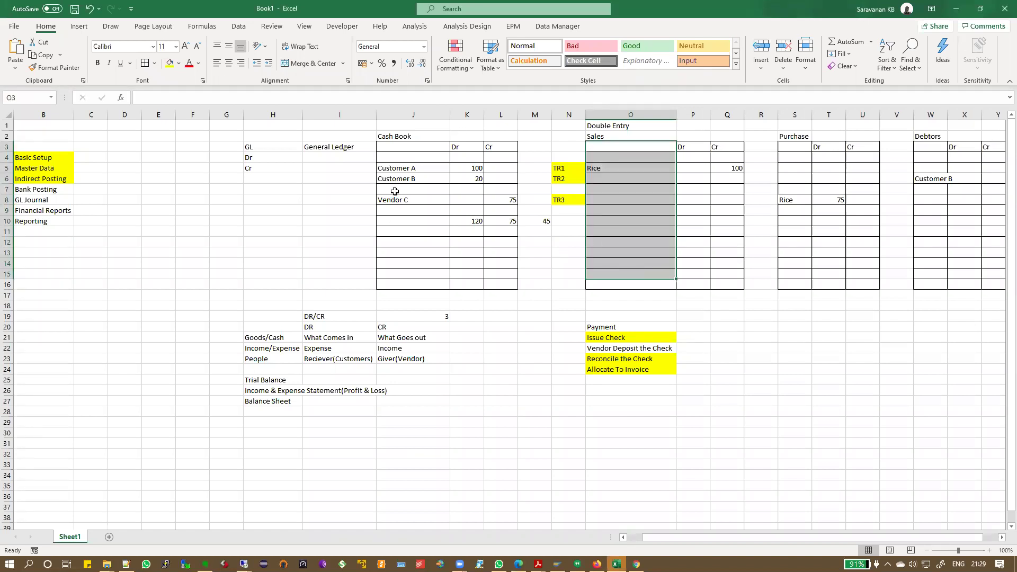
key(alt+Tab)
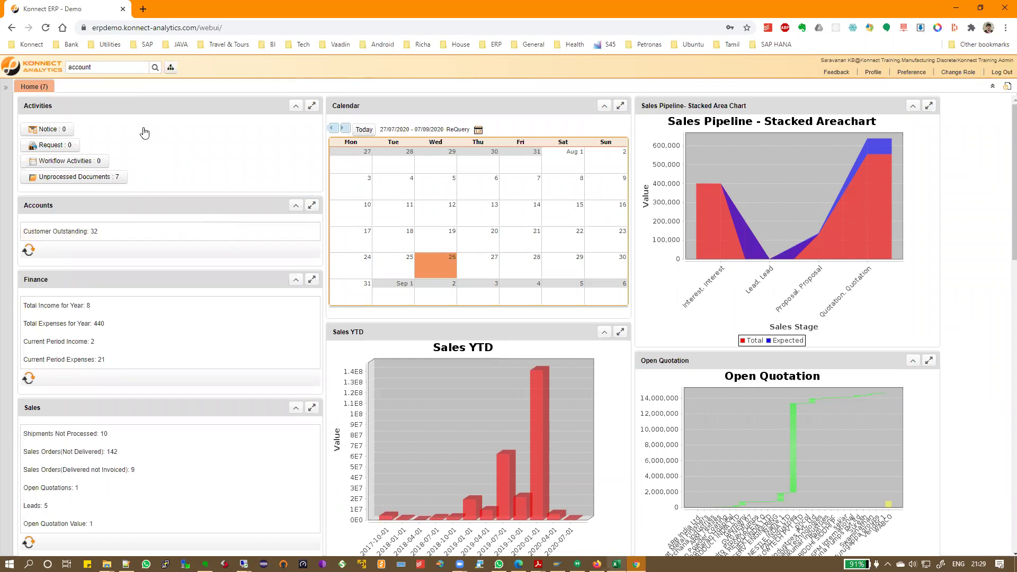
- Find and open the Accounting Schema, review its settings and open its General Ledger record in full view
key(ctrl+a)
key(BackSpace)
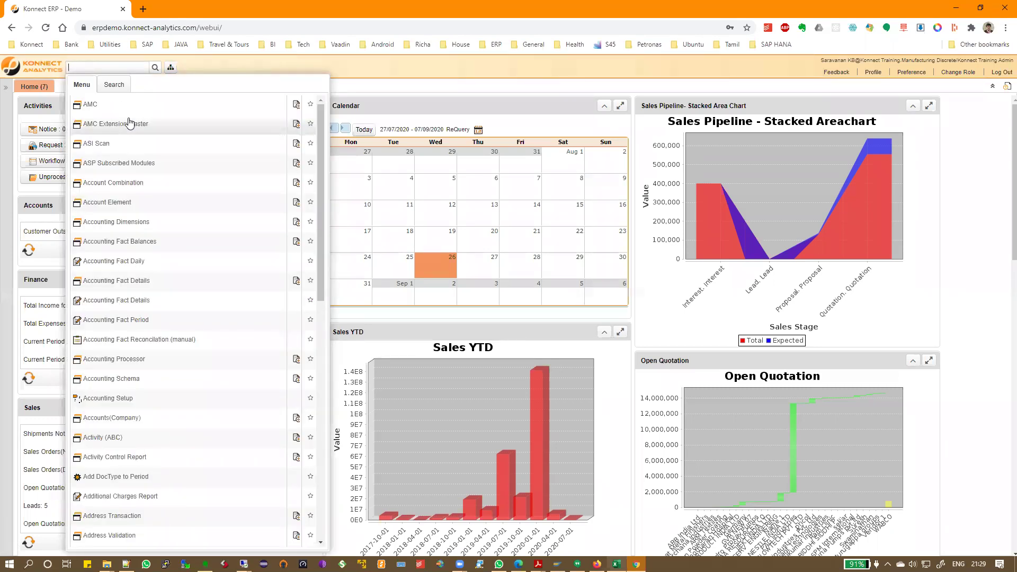
text(accounting)
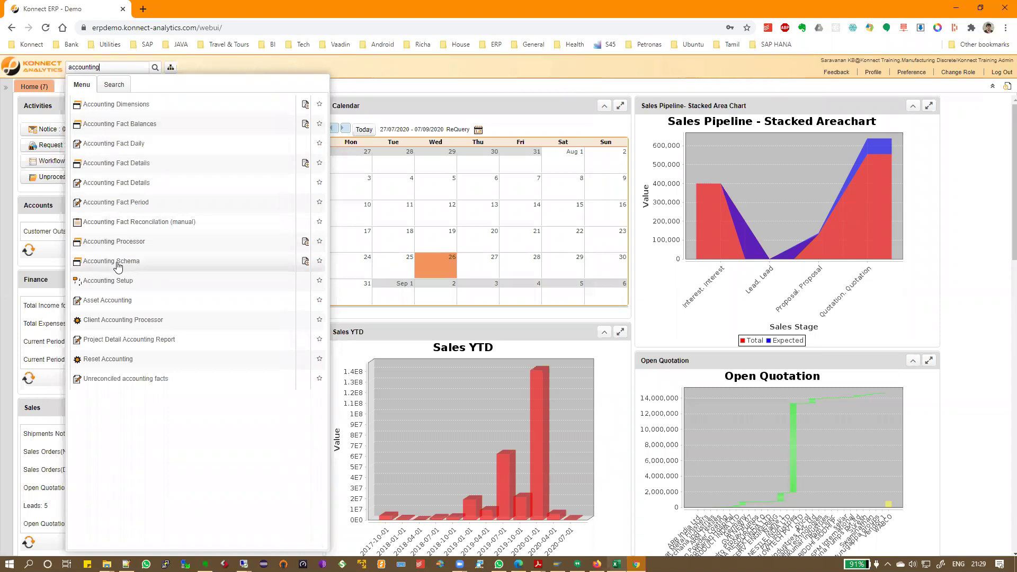
click(118, 266)
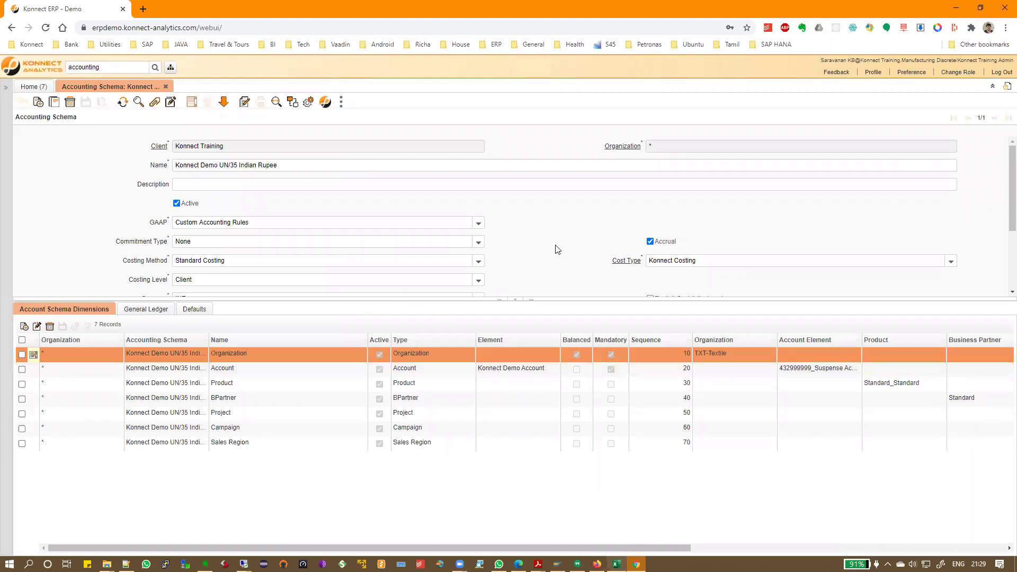
scroll(557, 248, down, 2)
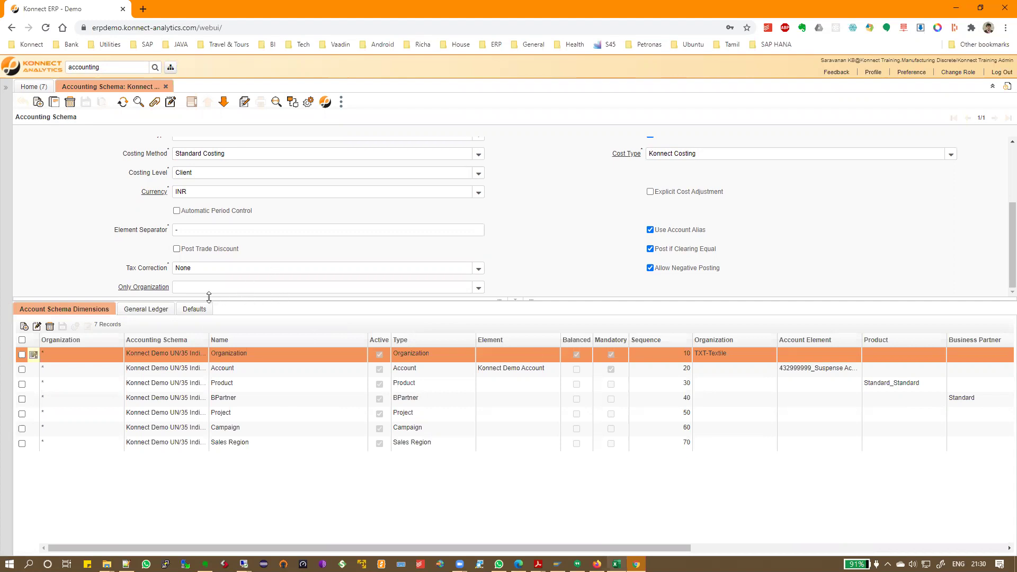
click(153, 314)
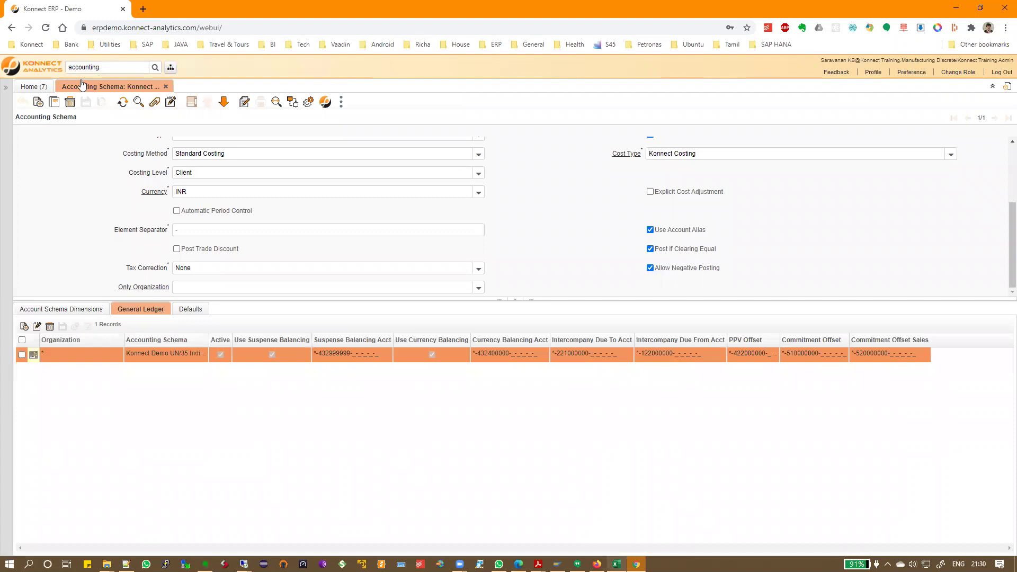
click(139, 310)
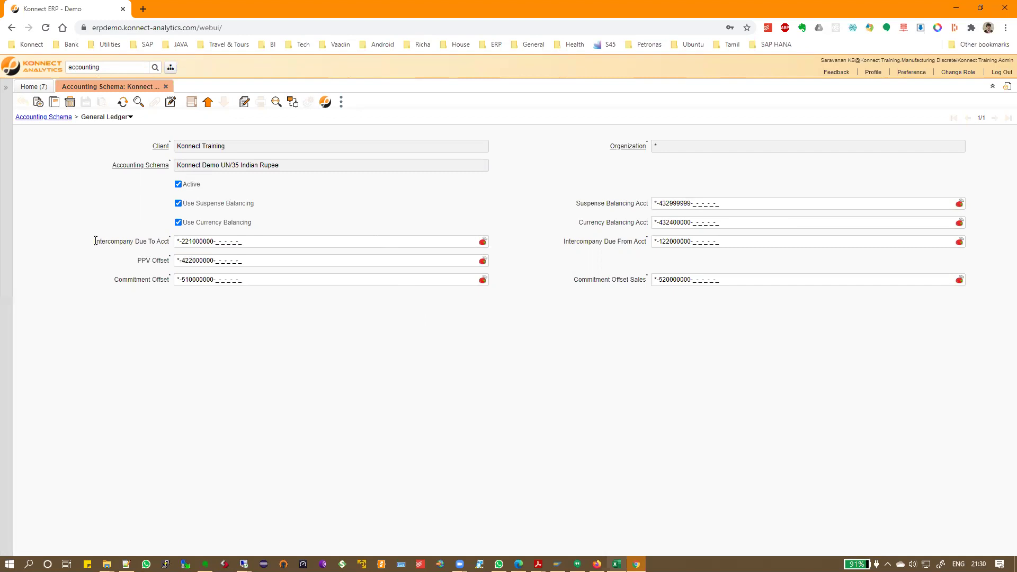
- Point out the Intercompany Due To and Intercompany Due From accounts in the schema's general ledger settings
drag(95, 241, 155, 242)
click(125, 243)
drag(95, 241, 155, 241)
drag(564, 242, 626, 242)
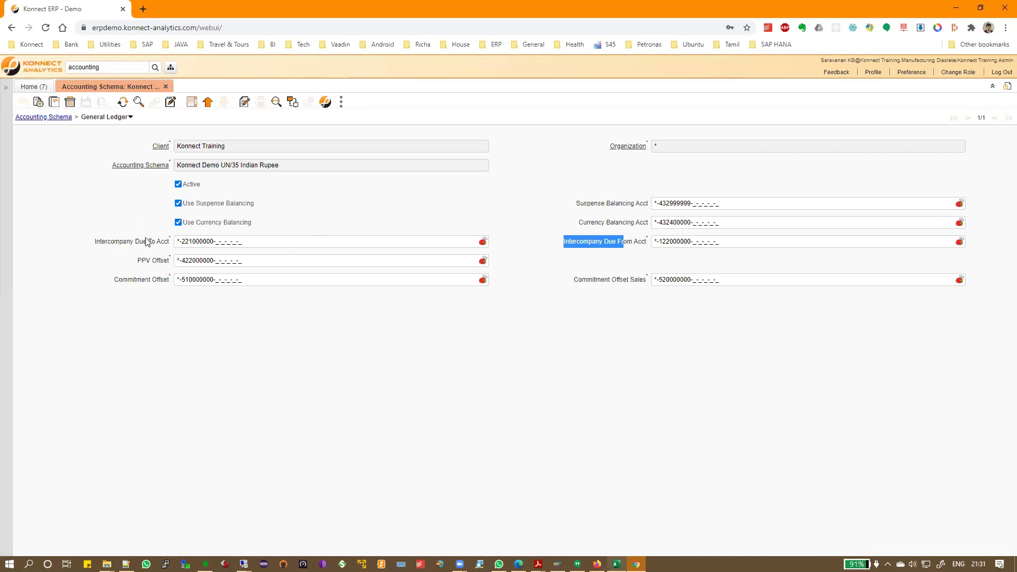
mouse_move(144, 240)
- Search the menu for Account Element and open the element values of Konnect Demo Account
key(alt+g)
text(elemen)
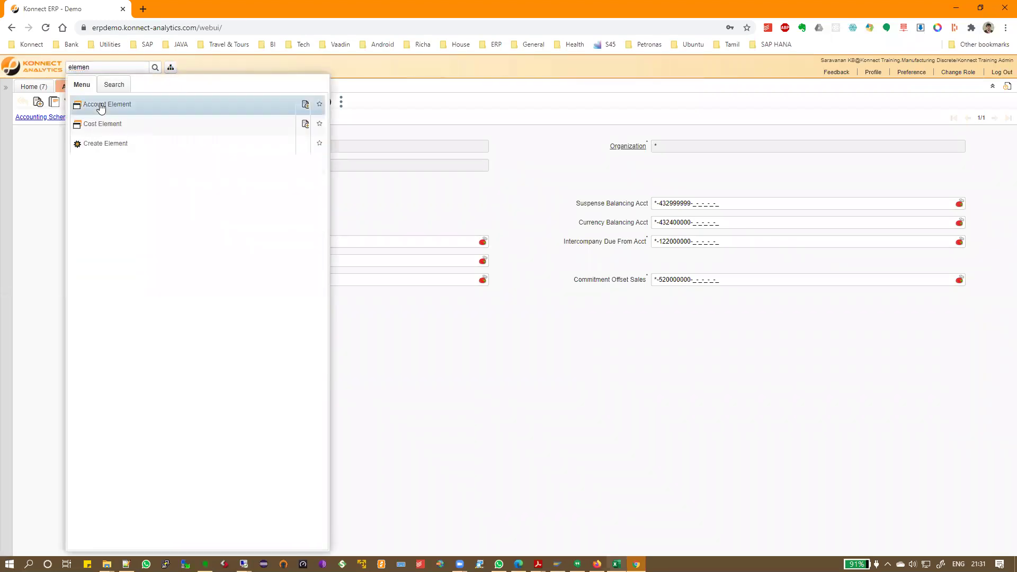
click(101, 106)
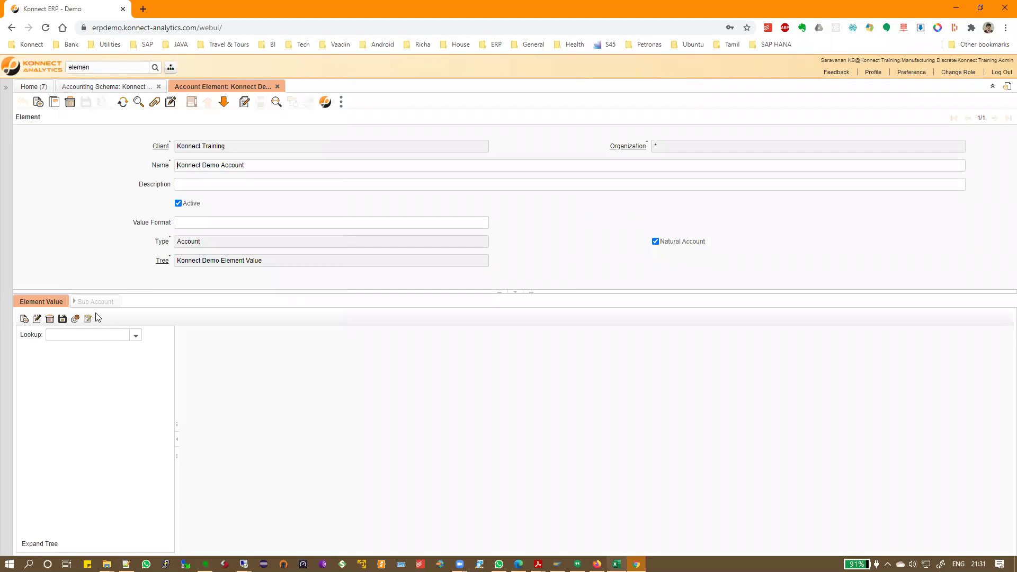
click(46, 302)
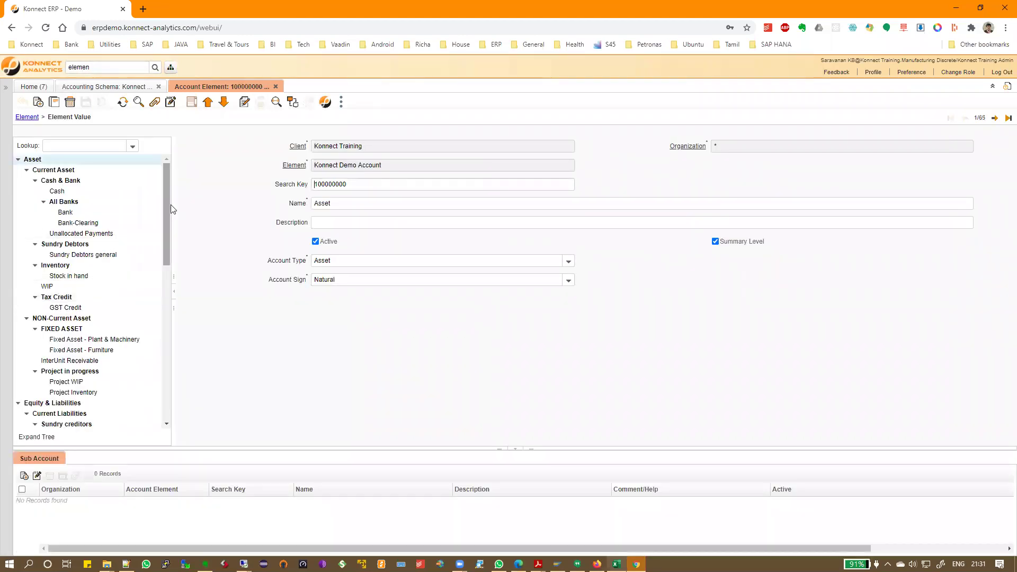
- Widen the account tree, view the InterUnit Payable account, and re-expand the Current Asset and NON-Current Asset branches to find InterUnit Receivable
drag(173, 204, 204, 207)
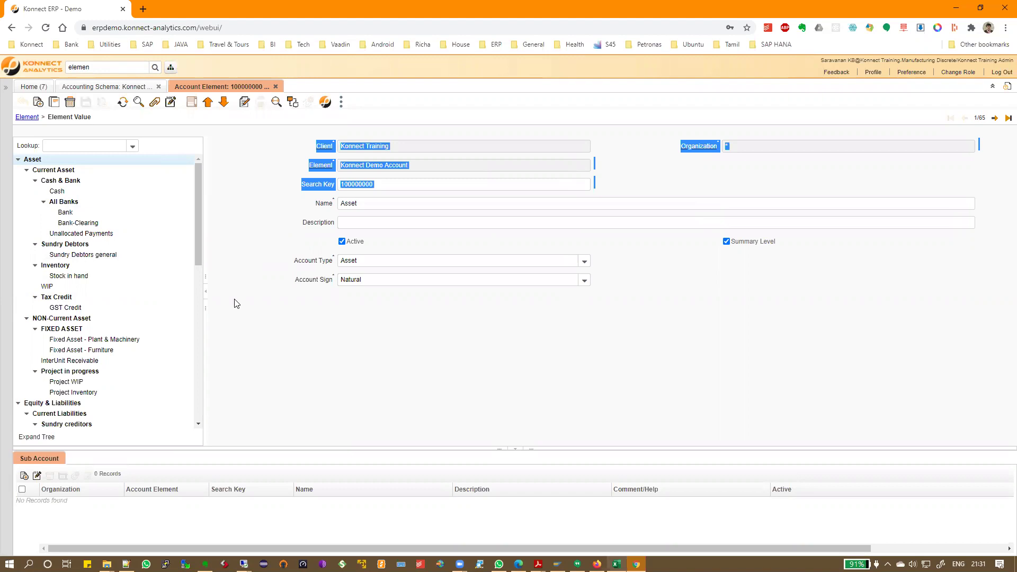
click(26, 170)
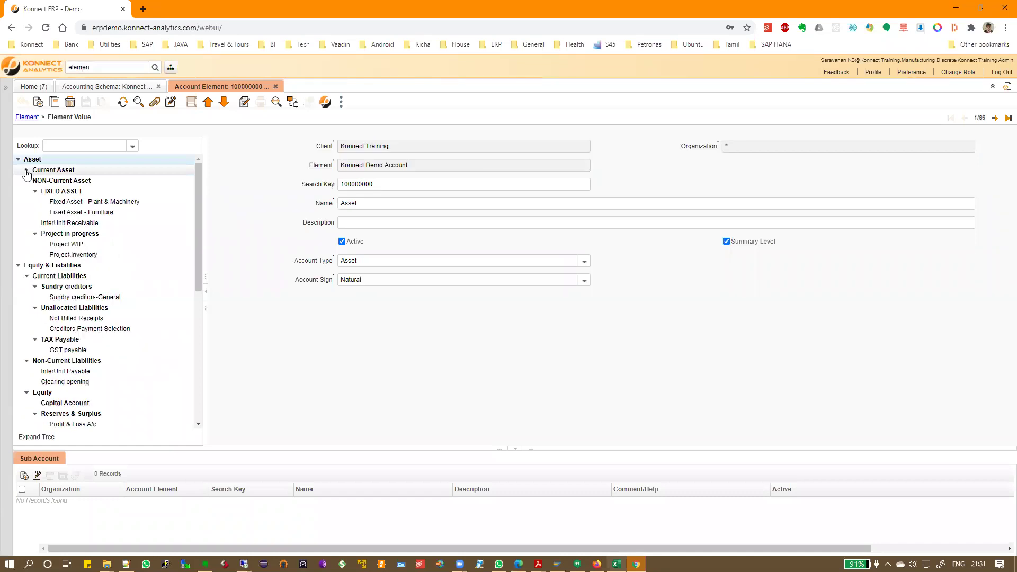
click(27, 181)
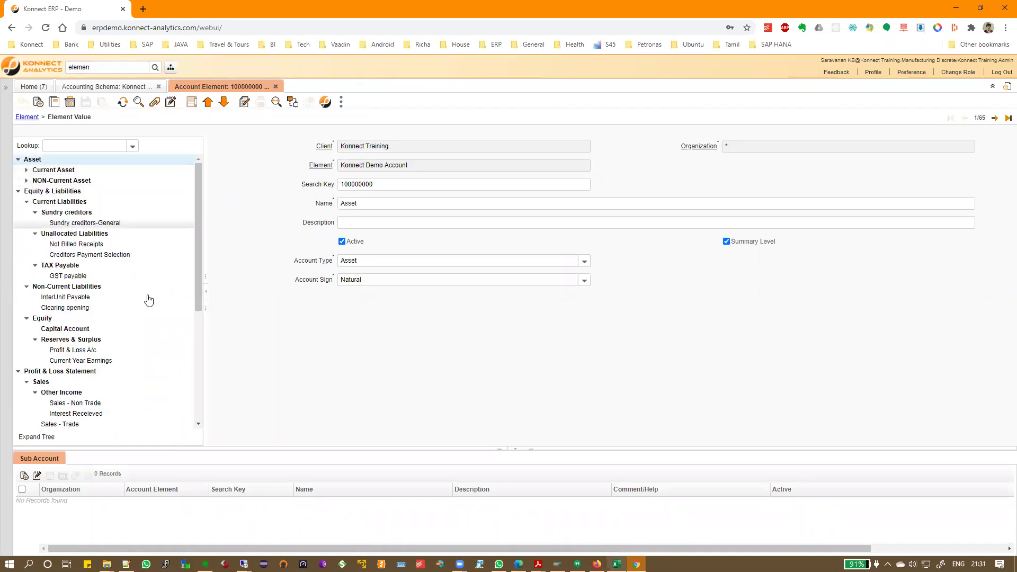
click(64, 298)
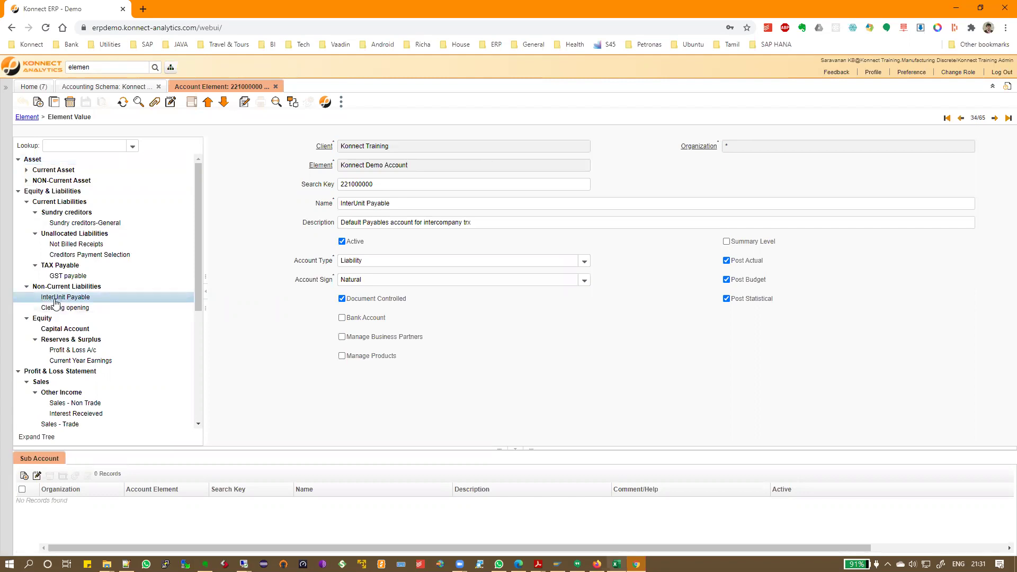
click(26, 171)
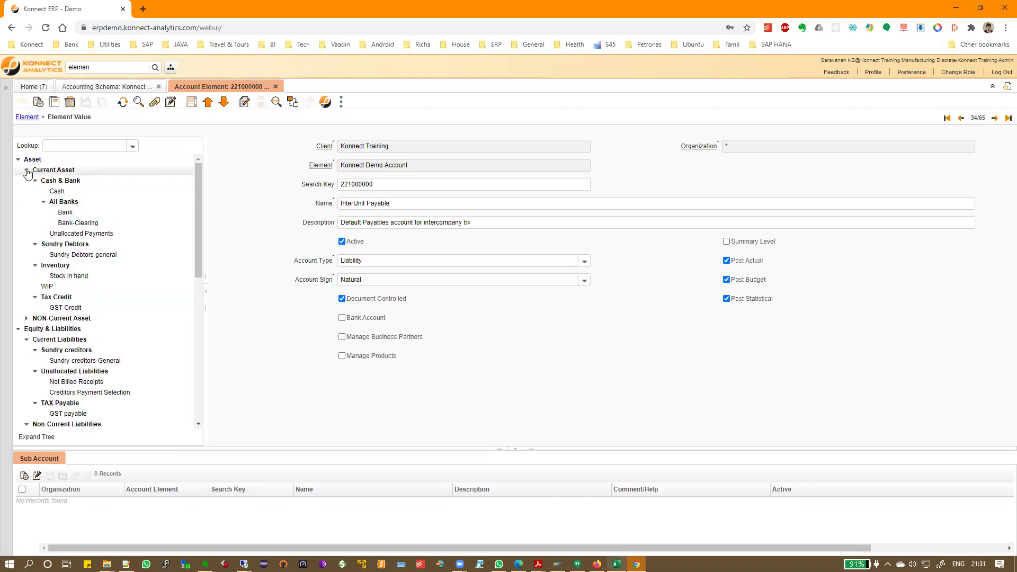
click(26, 318)
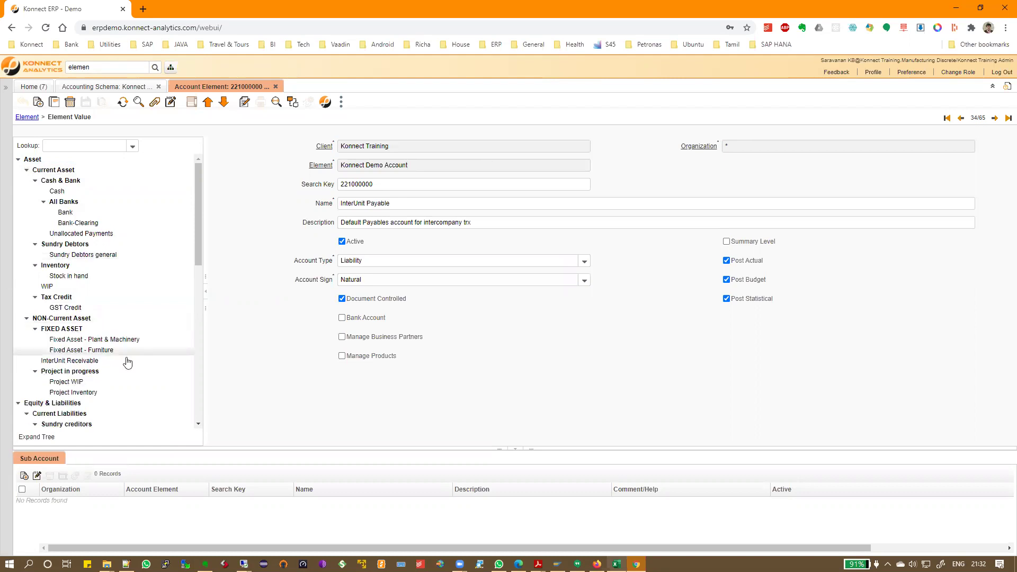
- View the InterUnit Receivable and InterUnit Payable accounts in the account tree
click(83, 362)
scroll(83, 362, down, 3)
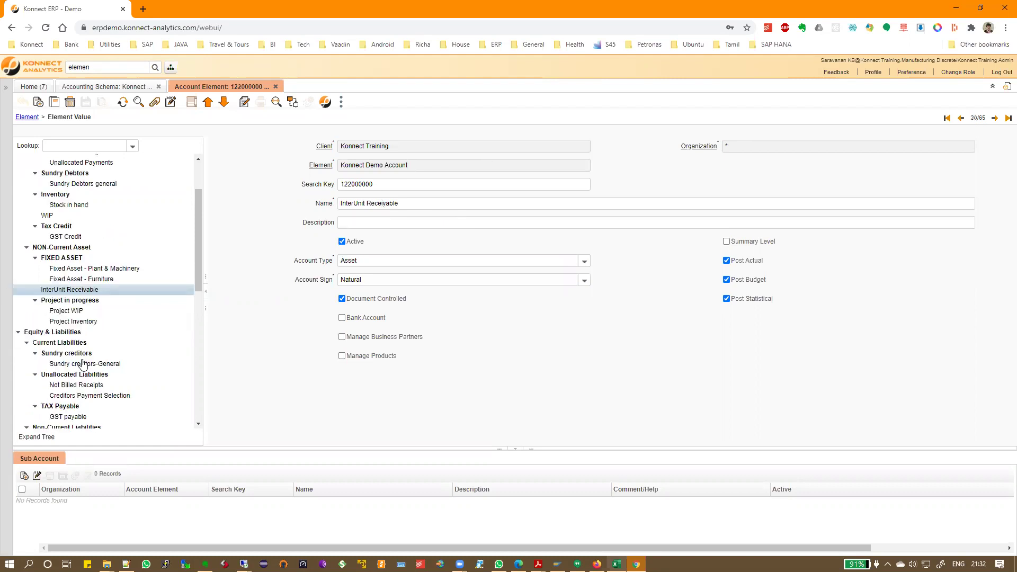
click(75, 351)
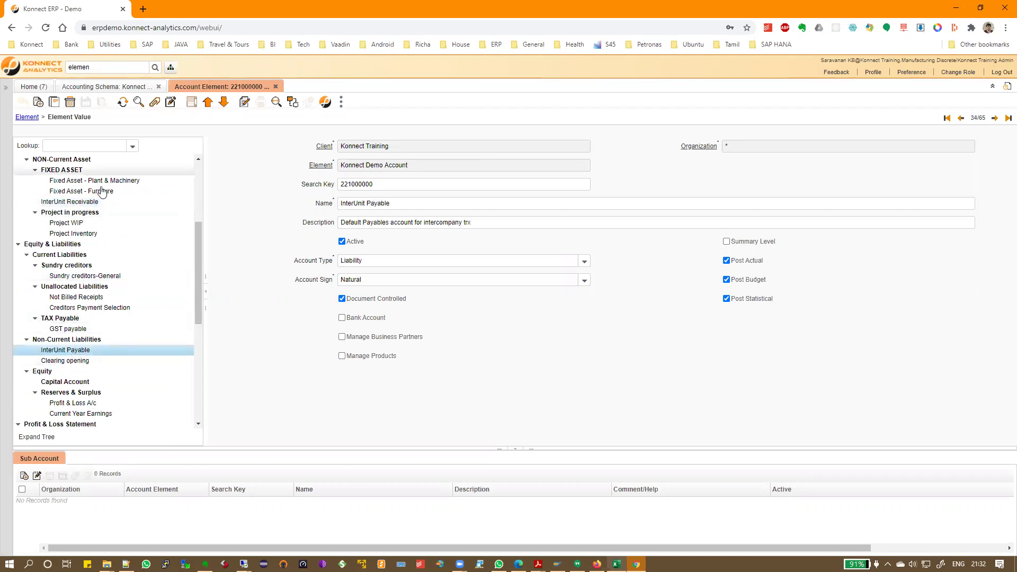
- Return to the accounting schema, open the Intercompany Due To account combination in an enlarged dialog and highlight its account number
click(105, 87)
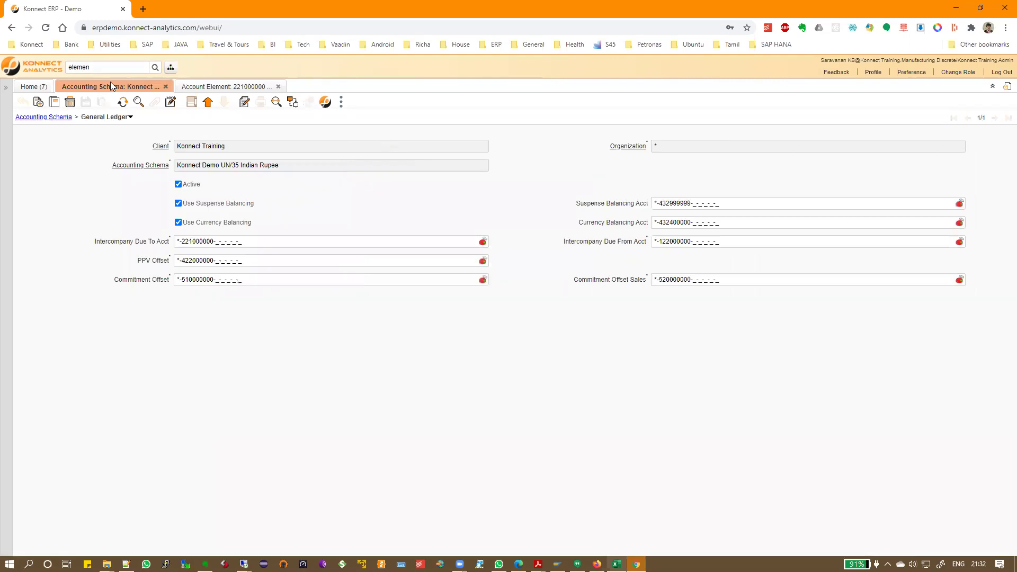
click(482, 243)
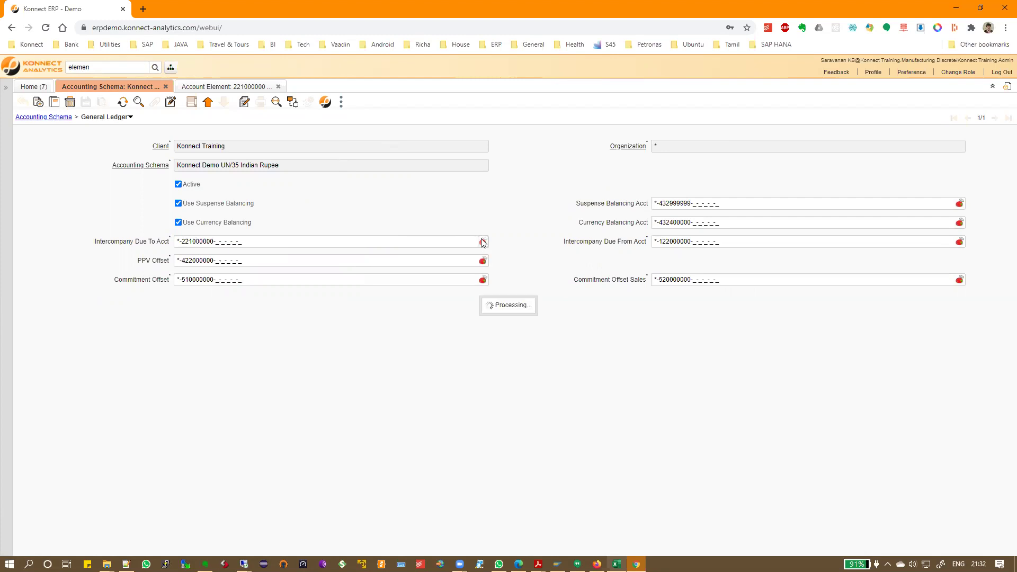
drag(430, 181, 277, 149)
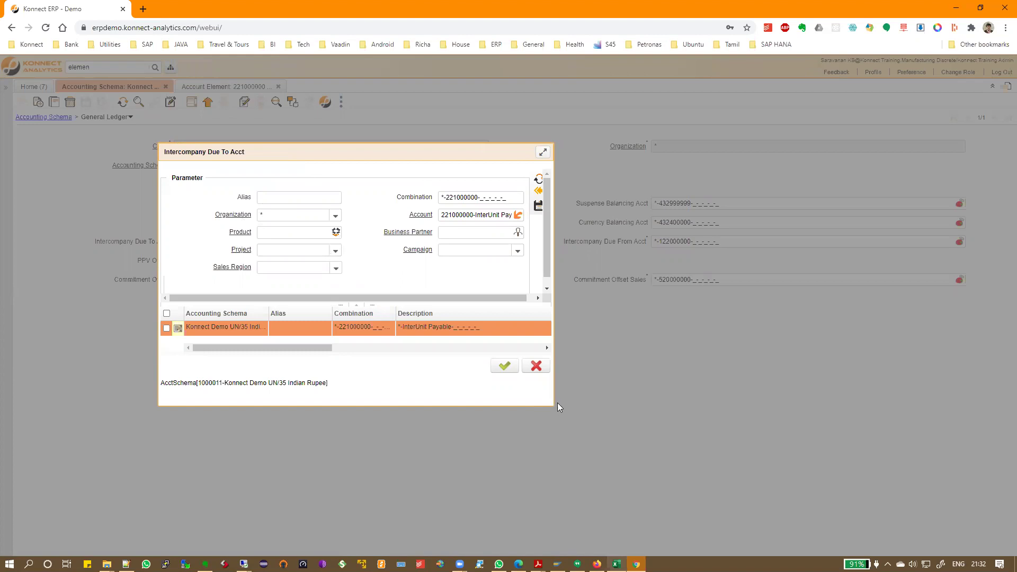
drag(553, 406, 765, 473)
double_click(463, 214)
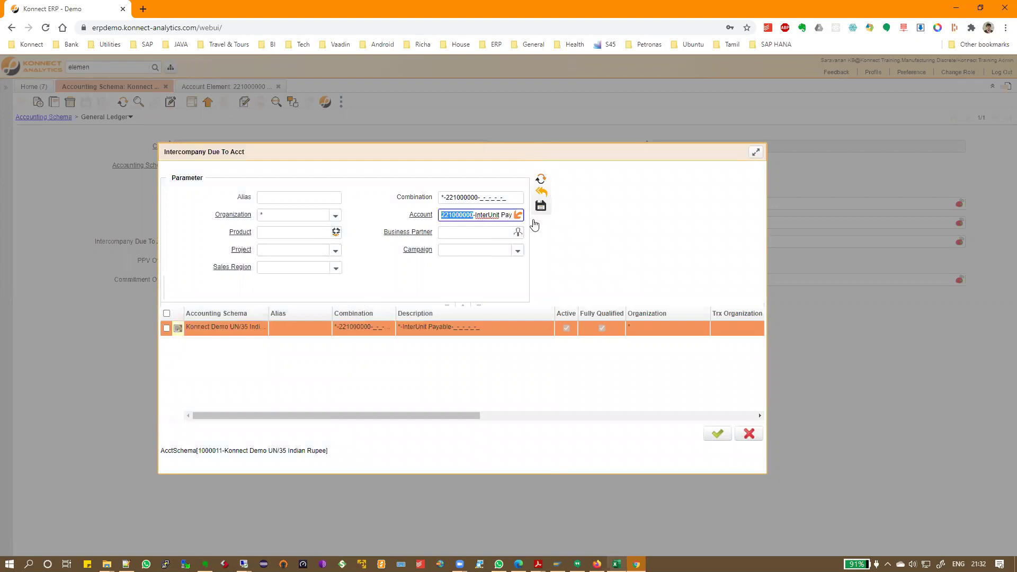
- Clear the combination parameters, look up accounts containing "inter" and select 221000000 InterUnit Payable as the account
click(541, 192)
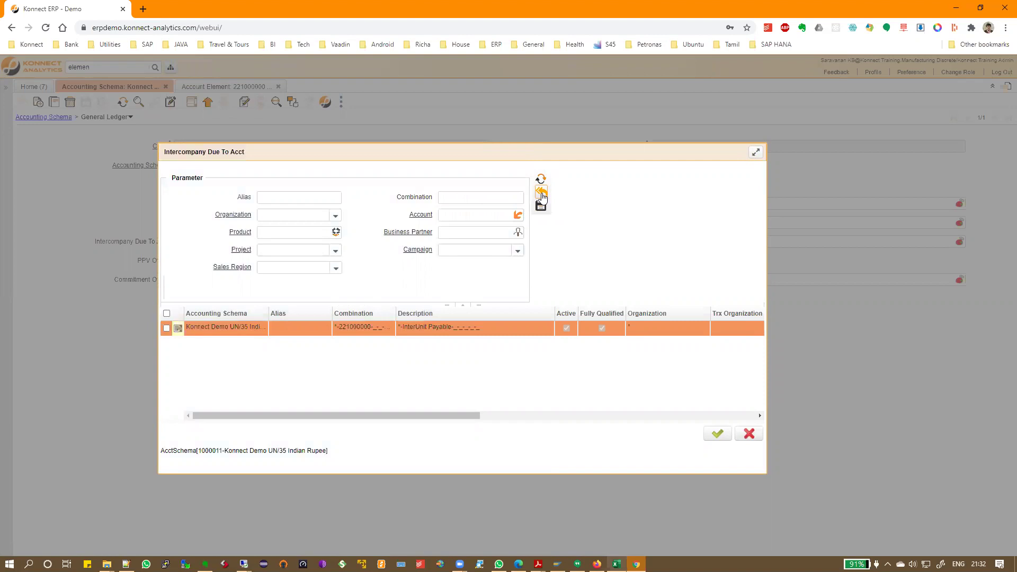
click(461, 214)
text(inter)
key(Tab)
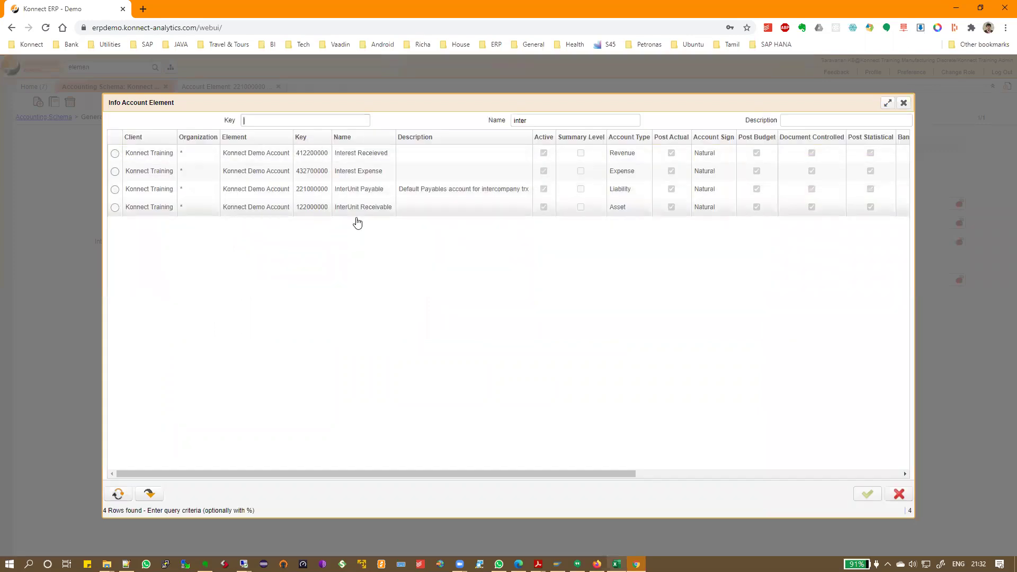
click(369, 194)
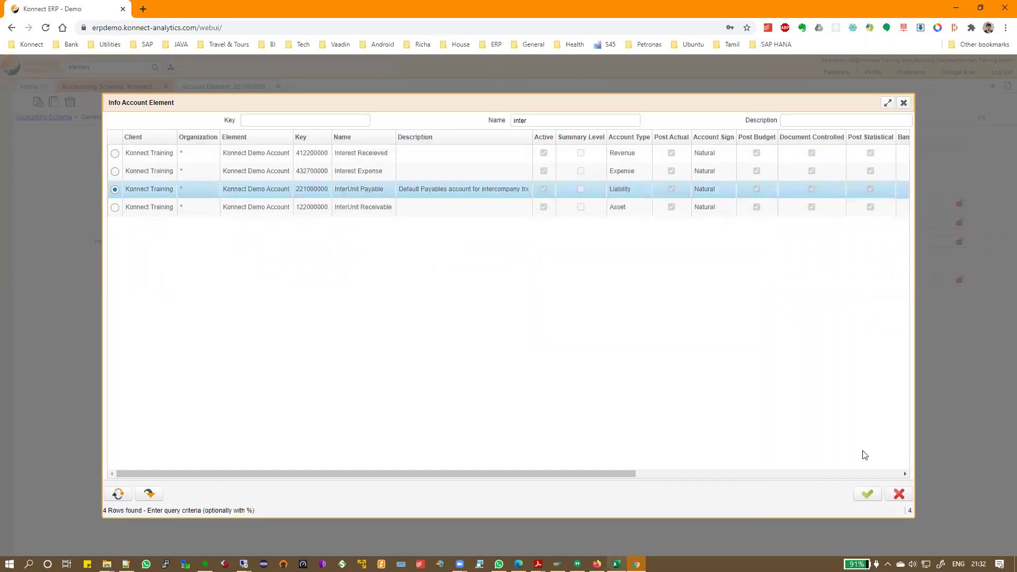
click(872, 495)
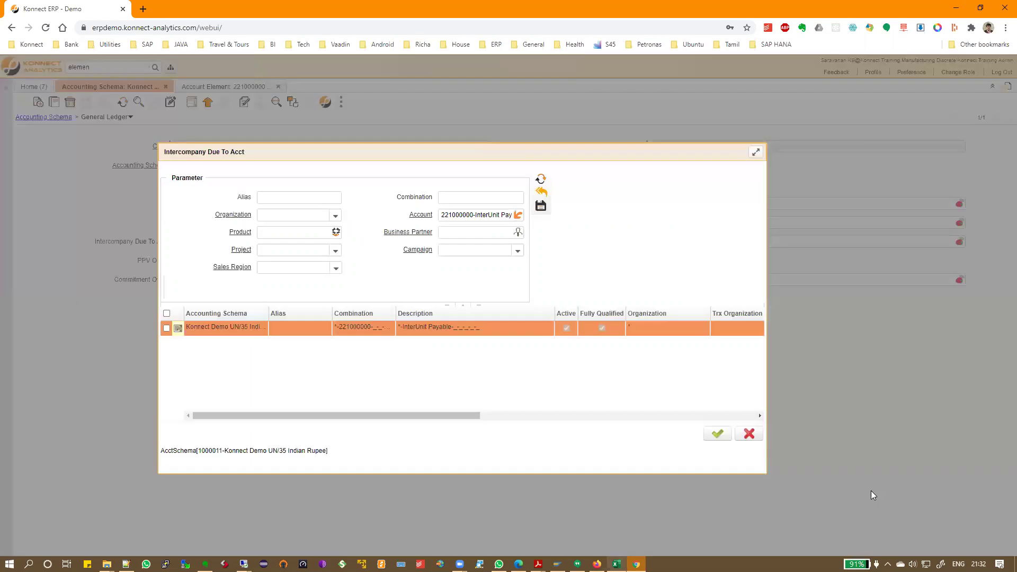
- Set the combination's organization to *, save the combination and accept it for the Intercompany Due To account
click(335, 215)
click(283, 232)
click(541, 206)
click(718, 434)
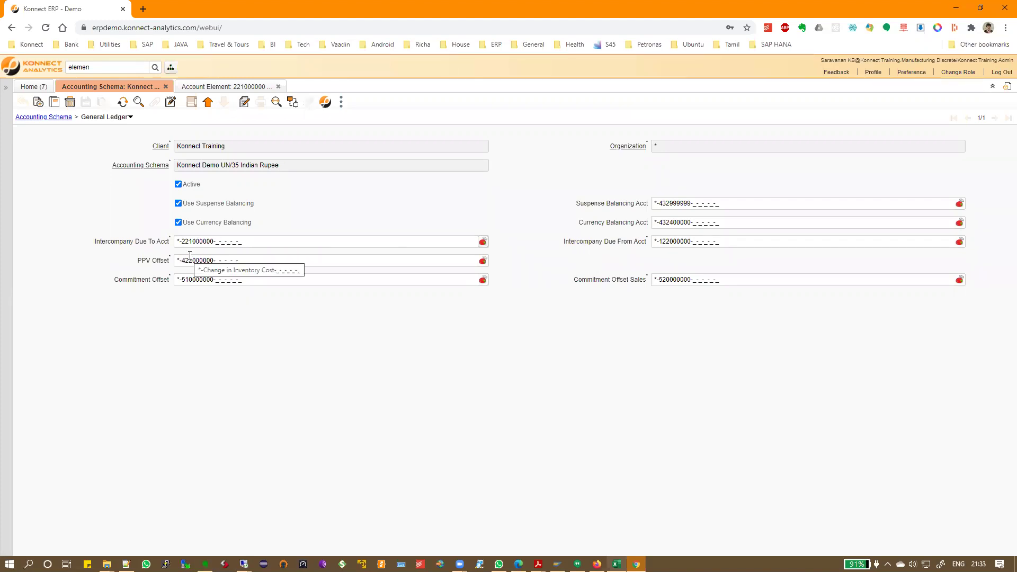
- Open the accounting schema's Defaults and review the realized and unrealized gain and loss accounts in the General group
click(267, 259)
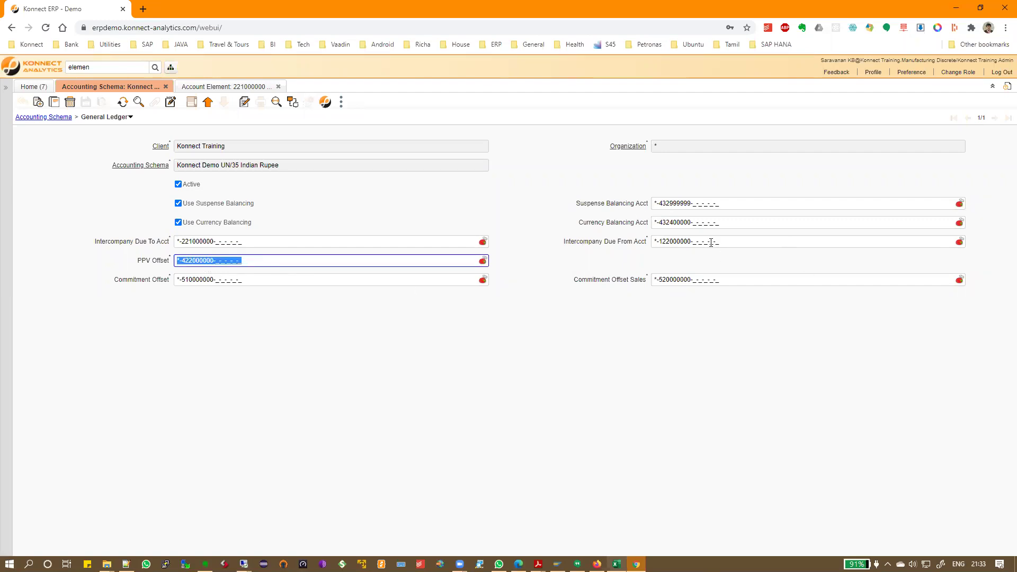
click(117, 120)
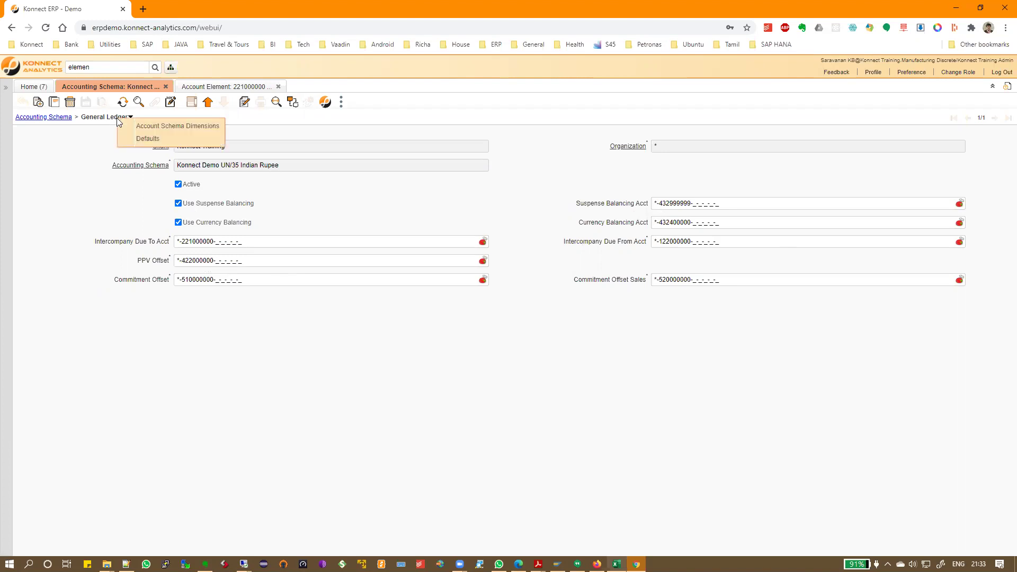
click(144, 140)
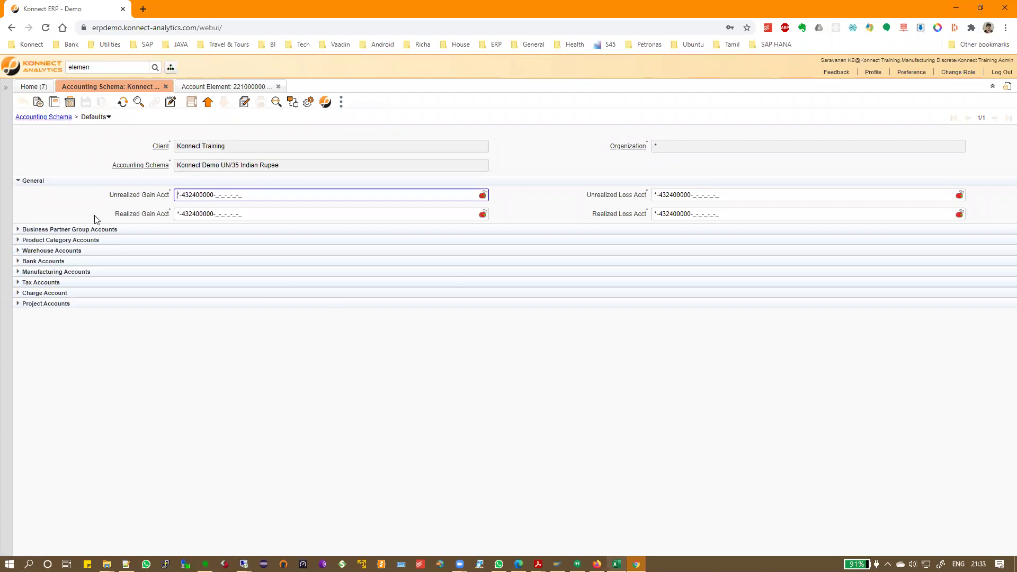
click(17, 181)
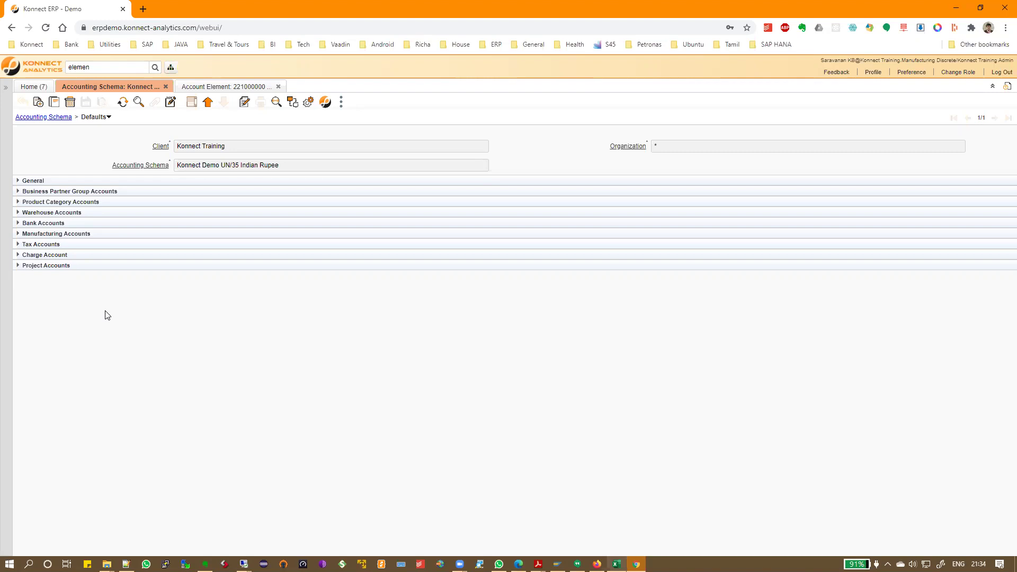
click(18, 181)
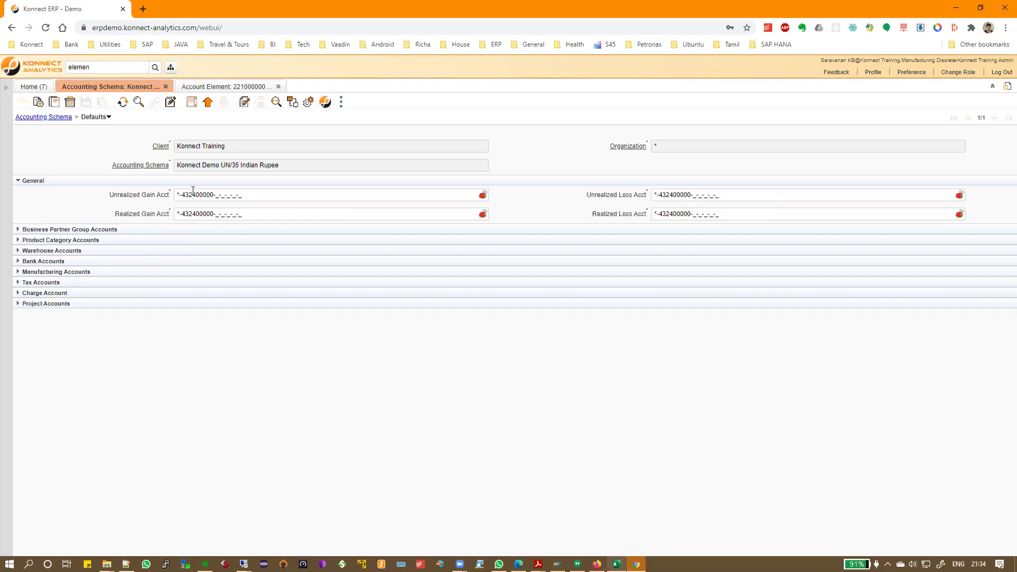
click(18, 181)
- Expand the Business Partner Group Accounts and compare them with the Customer A and Vendor C entries in the Excel cash book
click(17, 191)
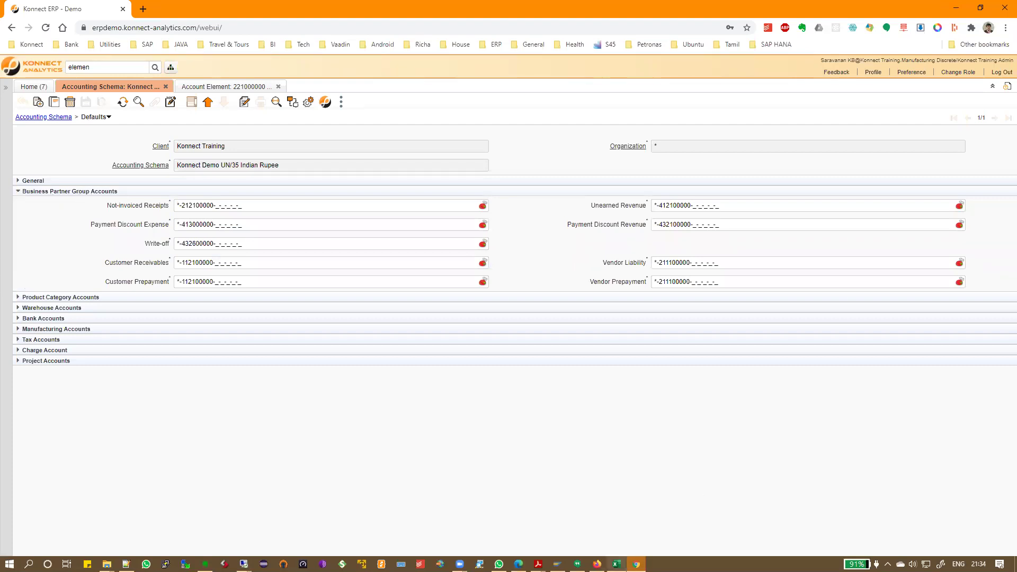
key(alt+Tab)
click(413, 168)
ctrl+click(399, 200)
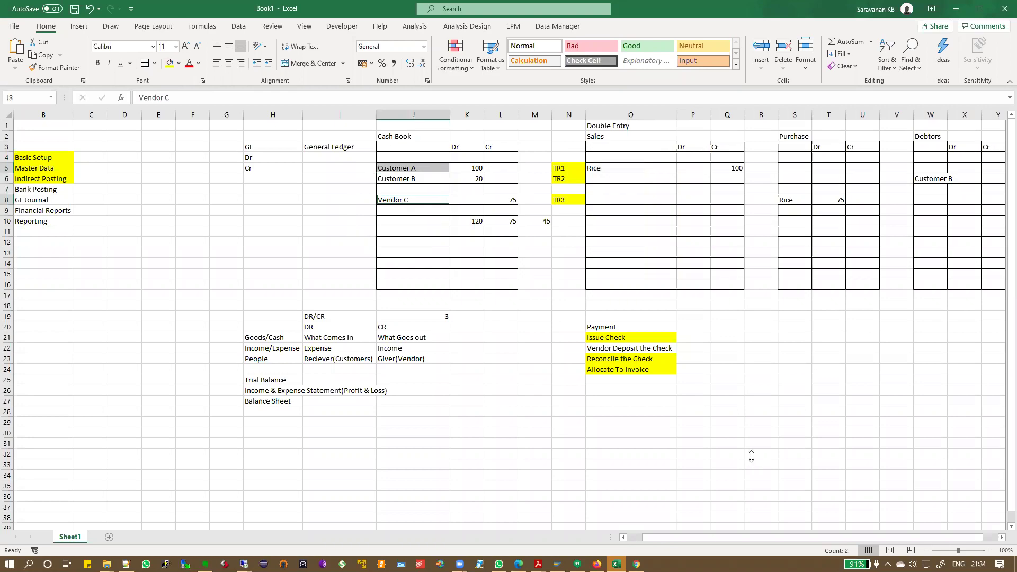
key(alt+Tab)
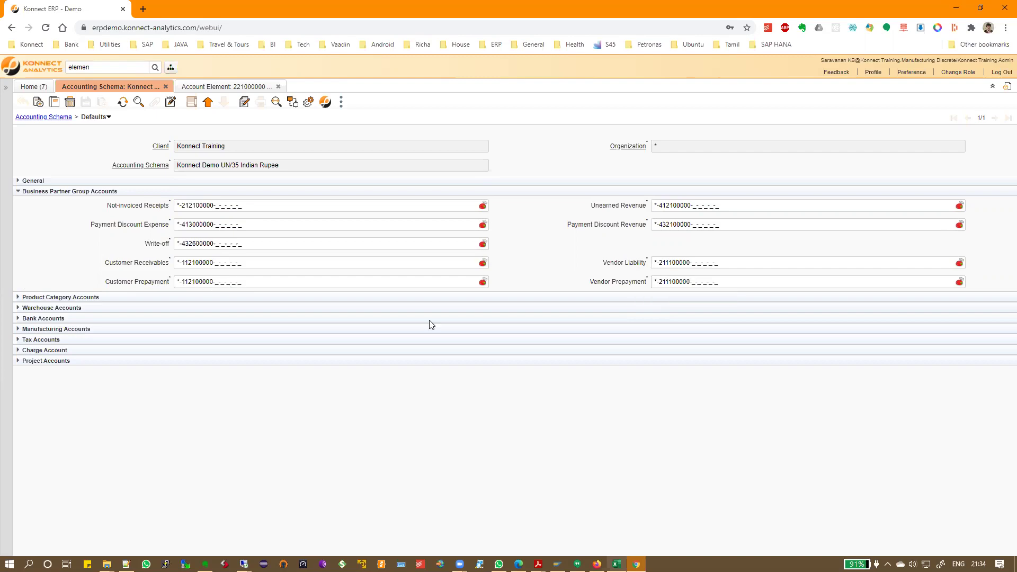
- Switch to the Excel workbook and highlight the Customer B entry in the Debtors ledger
key(alt+Tab)
drag(927, 181, 993, 180)
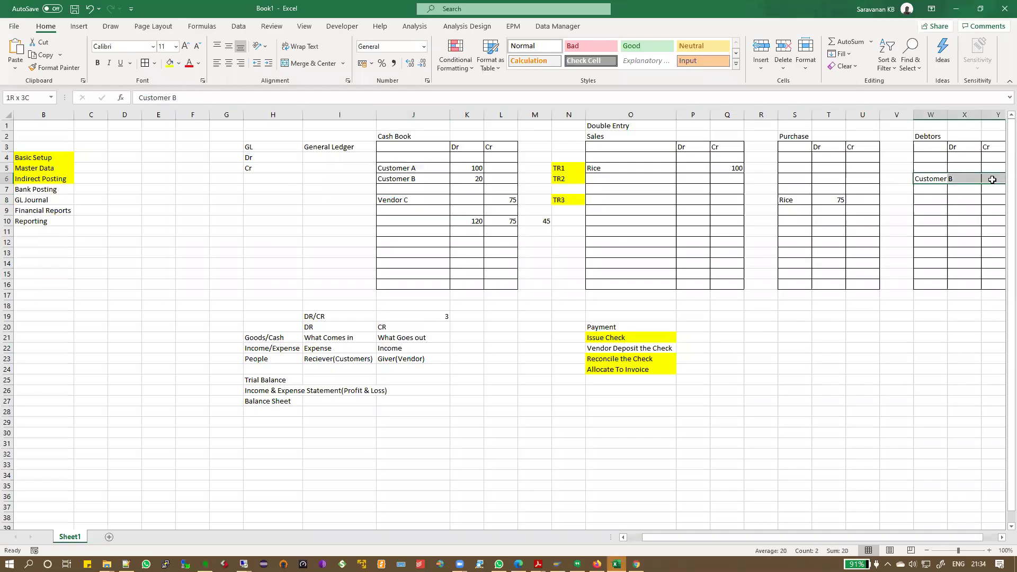
scroll(862, 539, right, 1)
drag(866, 178, 939, 181)
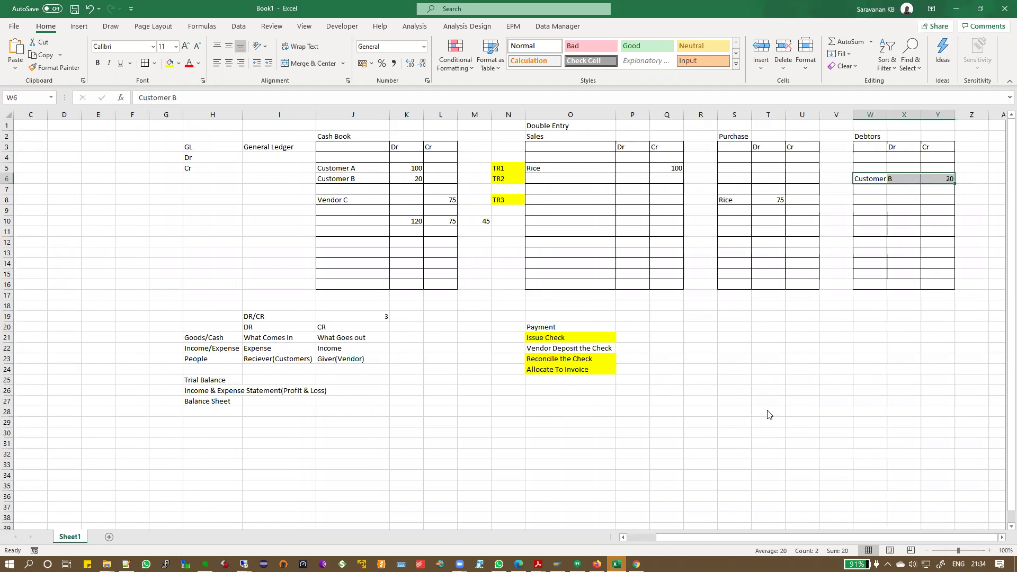
- Return to the ERP, point out the Customer Prepayment and Customer Receivables accounts, and collapse the Business Partner Group Accounts
key(alt+Tab)
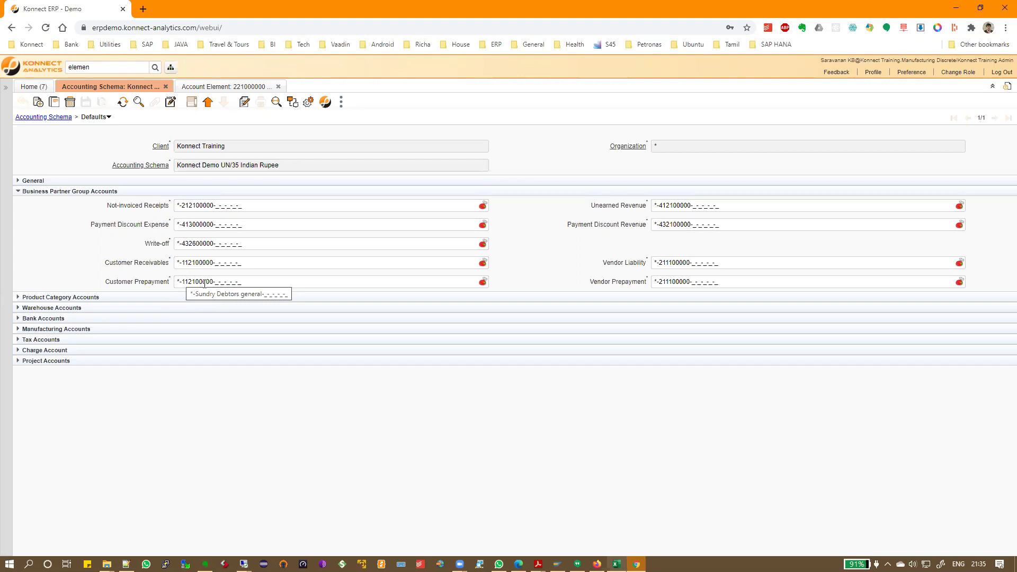
drag(178, 281, 233, 262)
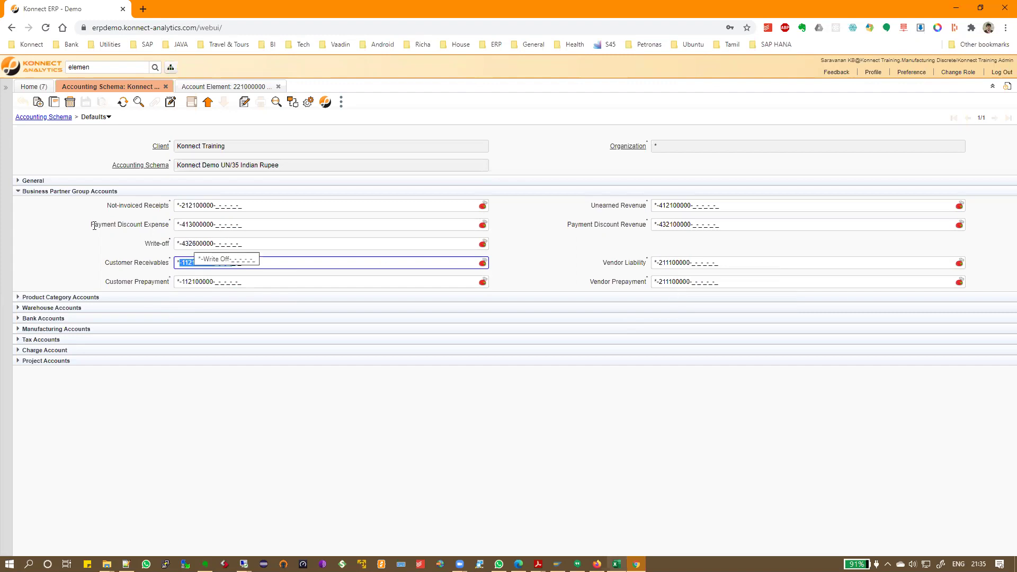
click(19, 193)
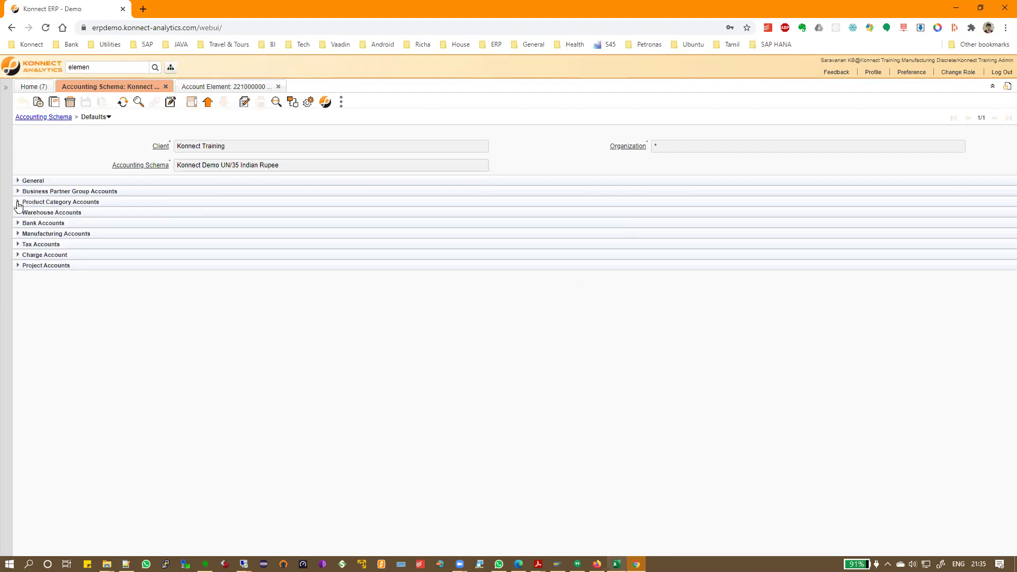
- Review the default accounts for Product Category, Warehouse and Bank one group at a time, collapsing each after viewing
click(18, 203)
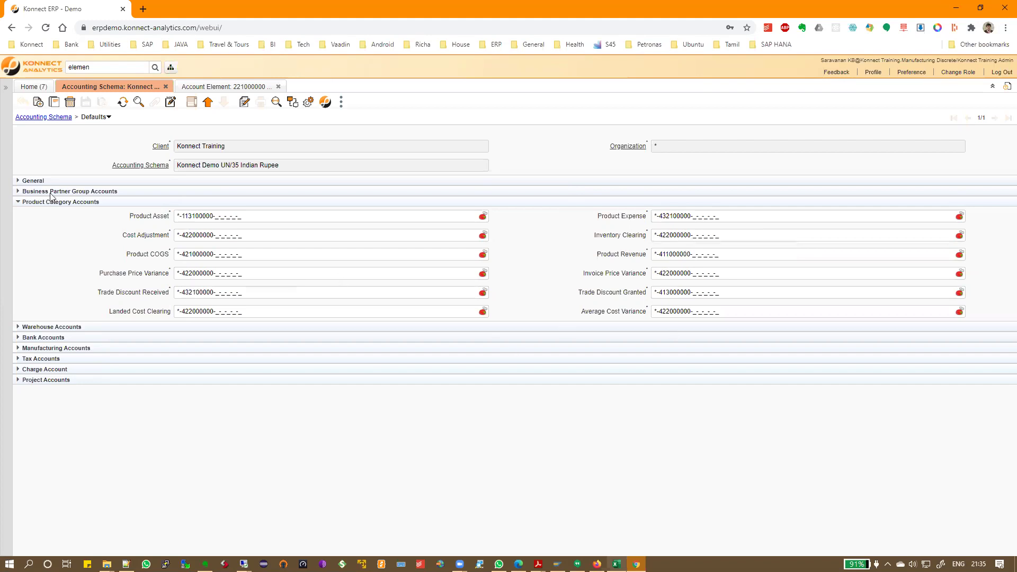
click(20, 202)
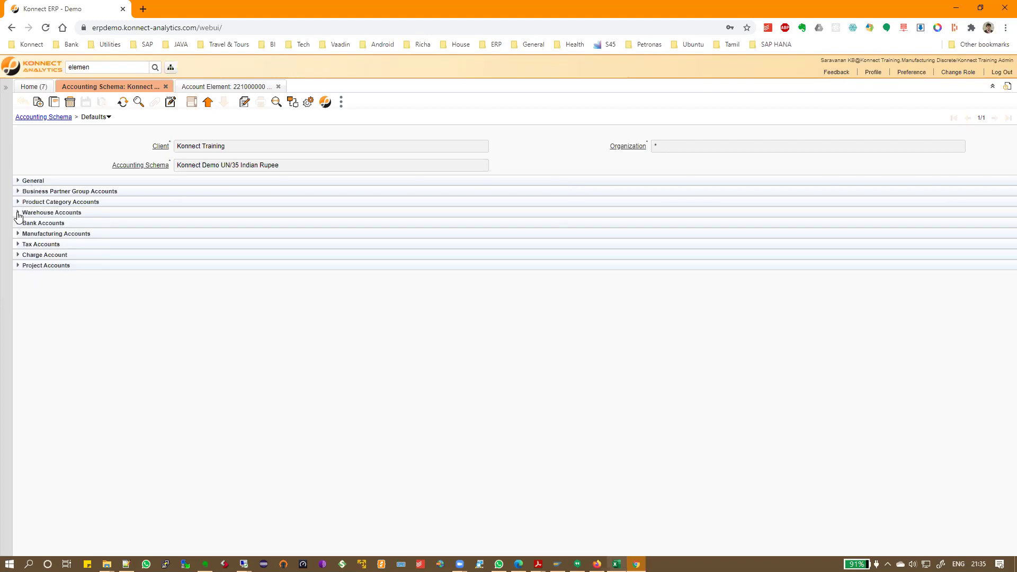
click(19, 213)
click(18, 213)
click(16, 224)
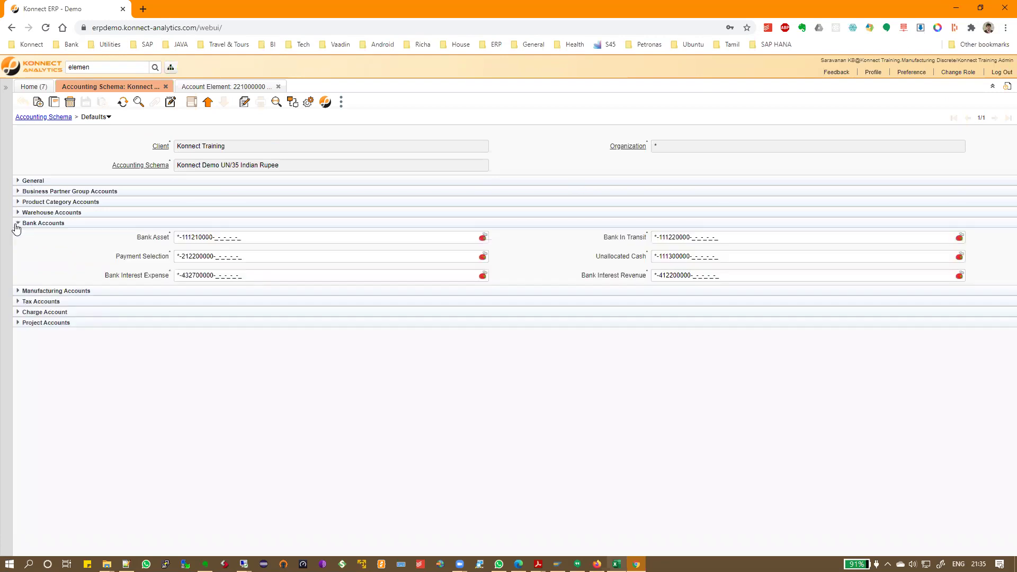
click(16, 227)
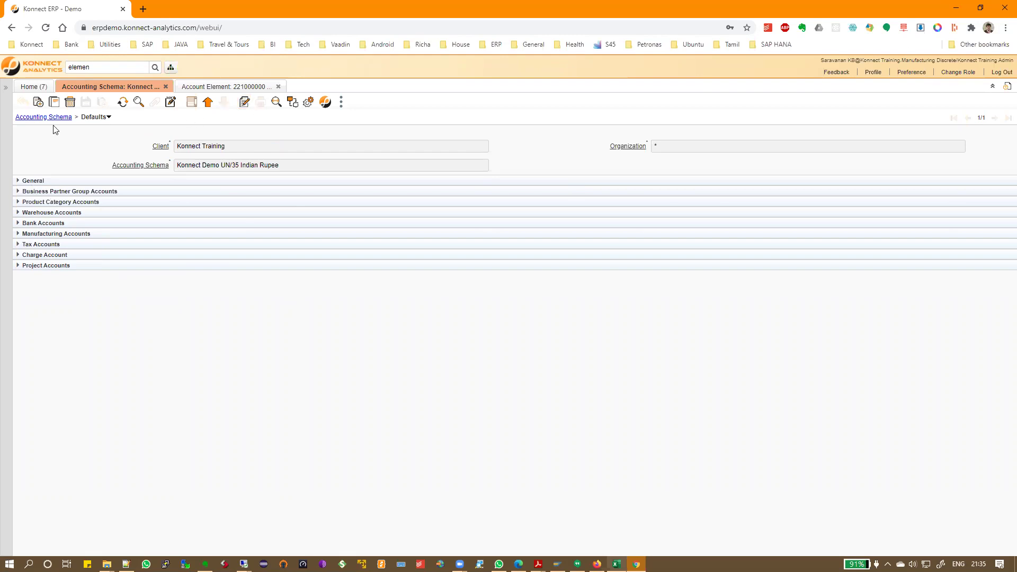
- Search the menu for charge and open the Charge window
double_click(100, 67)
text(bus)
key(BackSpace)
key(BackSpace)
key(BackSpace)
text(charge)
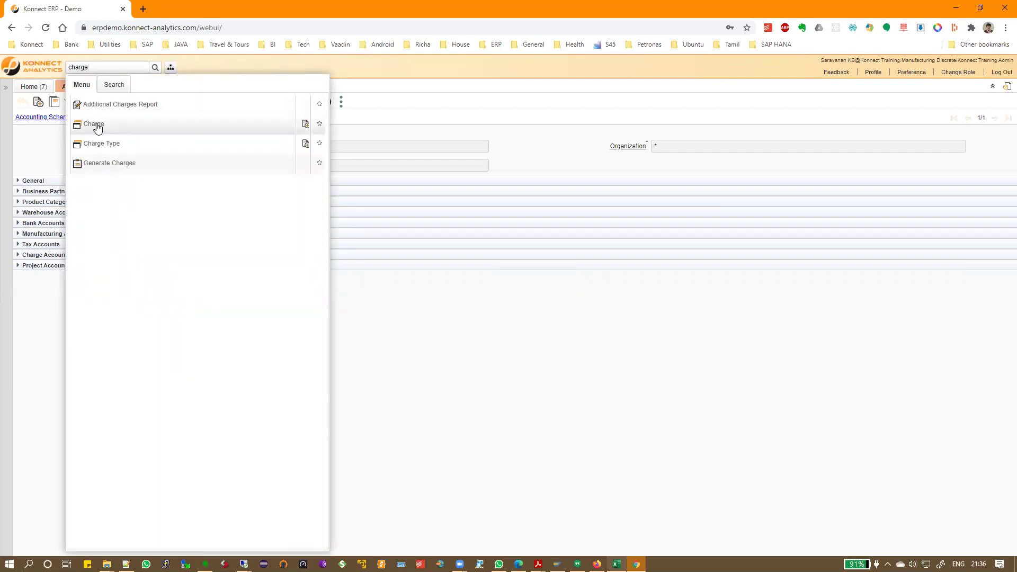
click(97, 128)
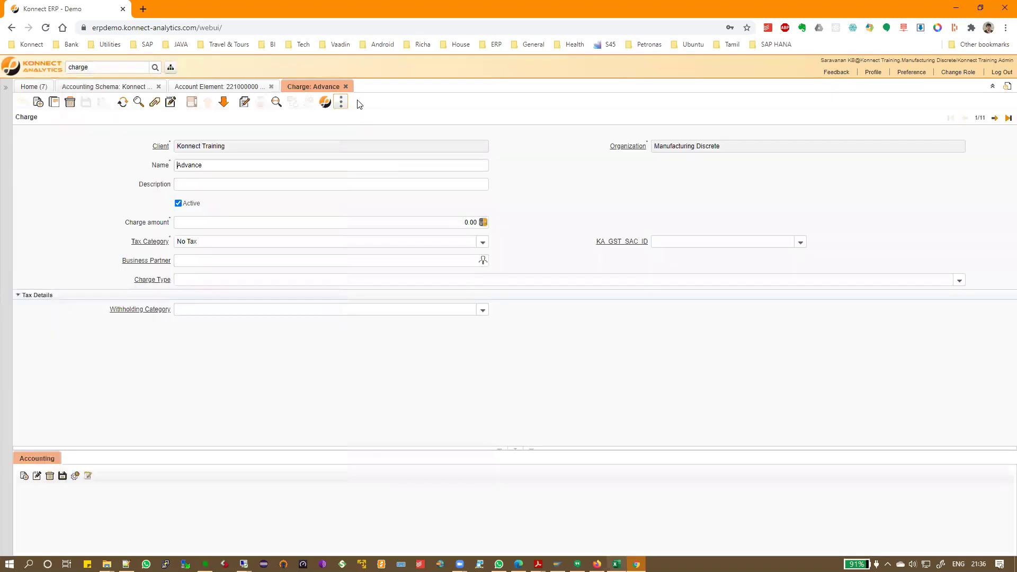
- Enlarge the detail area of the Advance charge, check its Charge Account in the Accounting record and return to the charge
drag(556, 450, 564, 348)
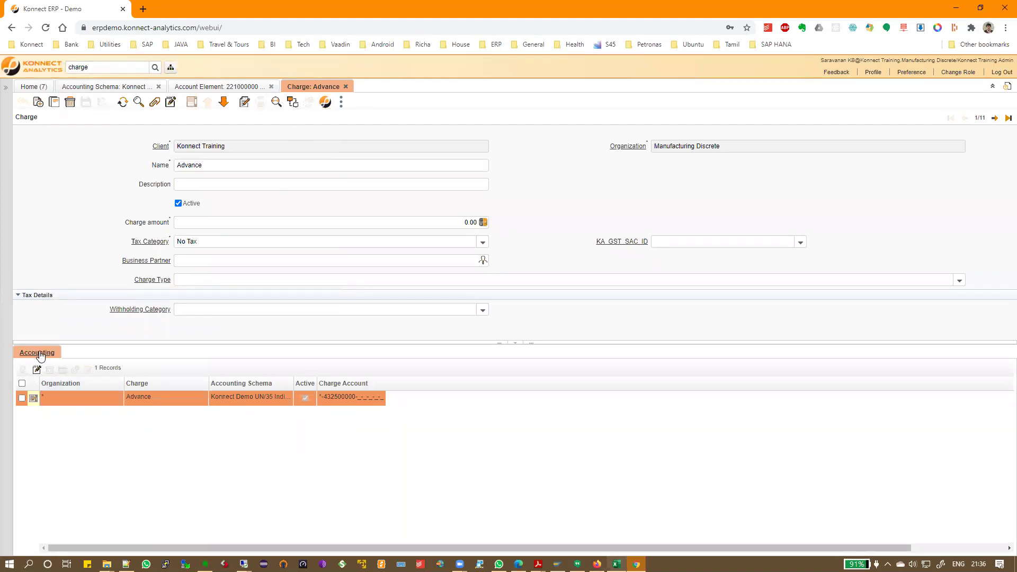
click(40, 354)
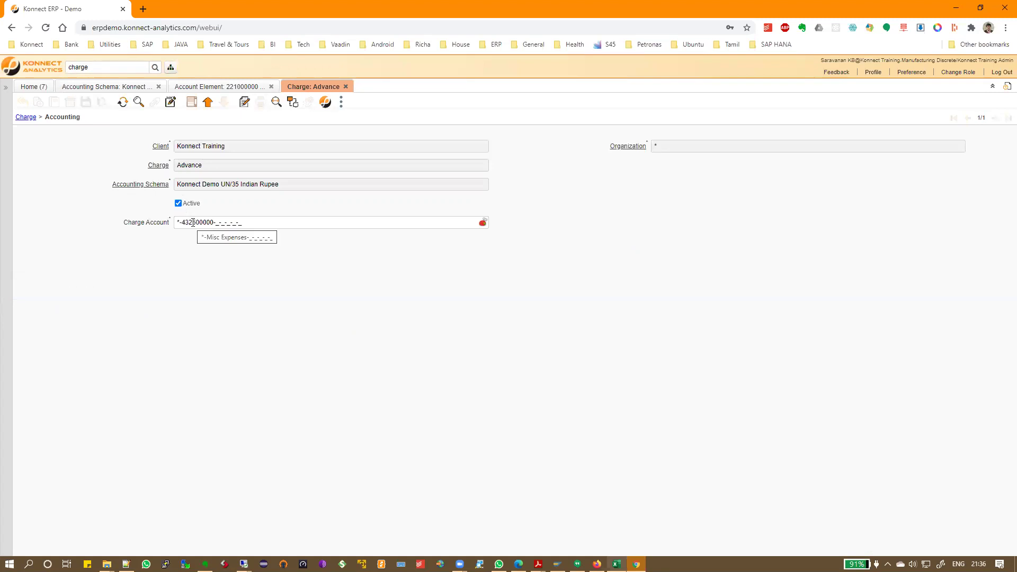
click(24, 118)
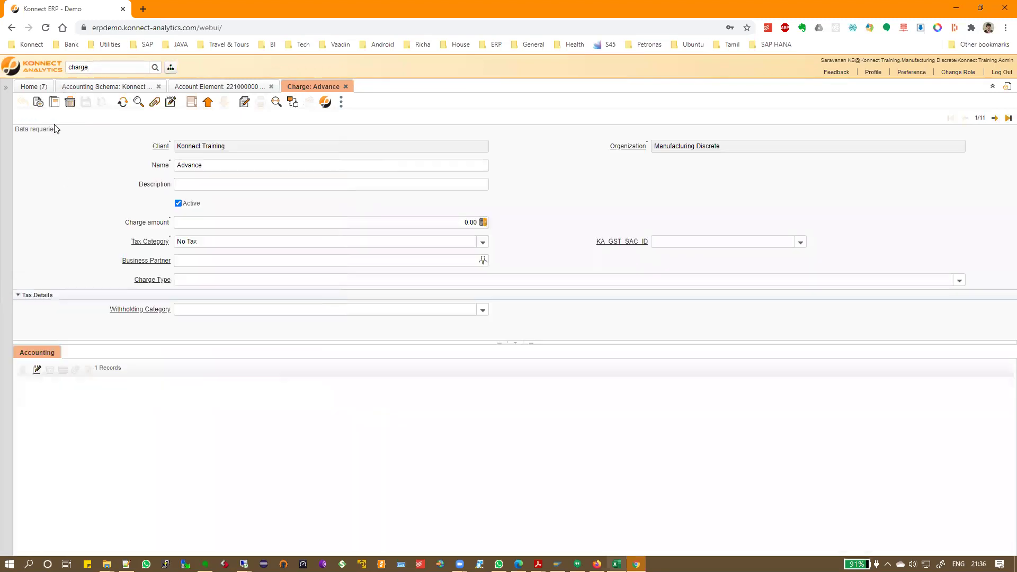
- Create a charge named "new charge" and save the record
click(37, 103)
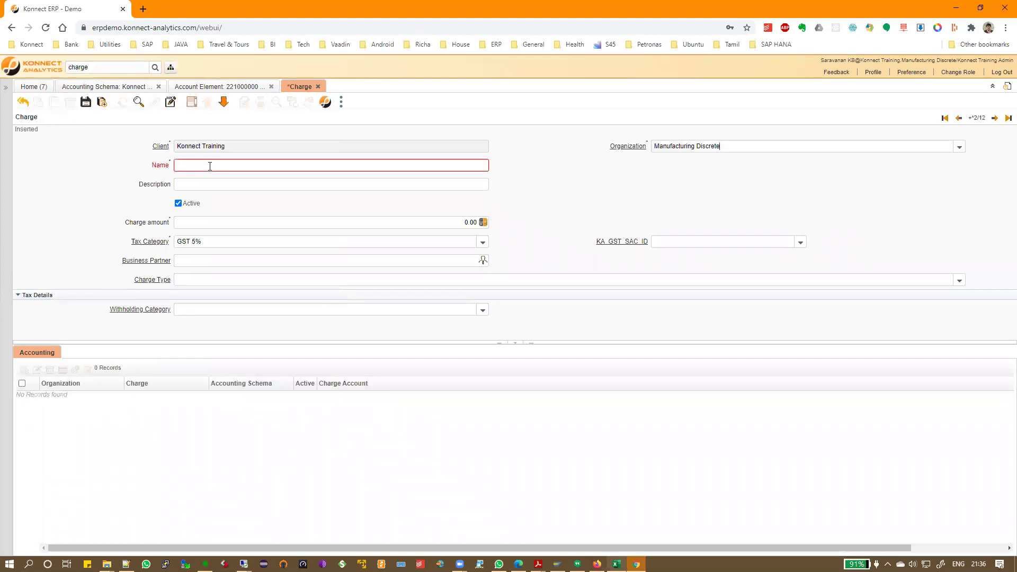
text(new charge)
click(85, 102)
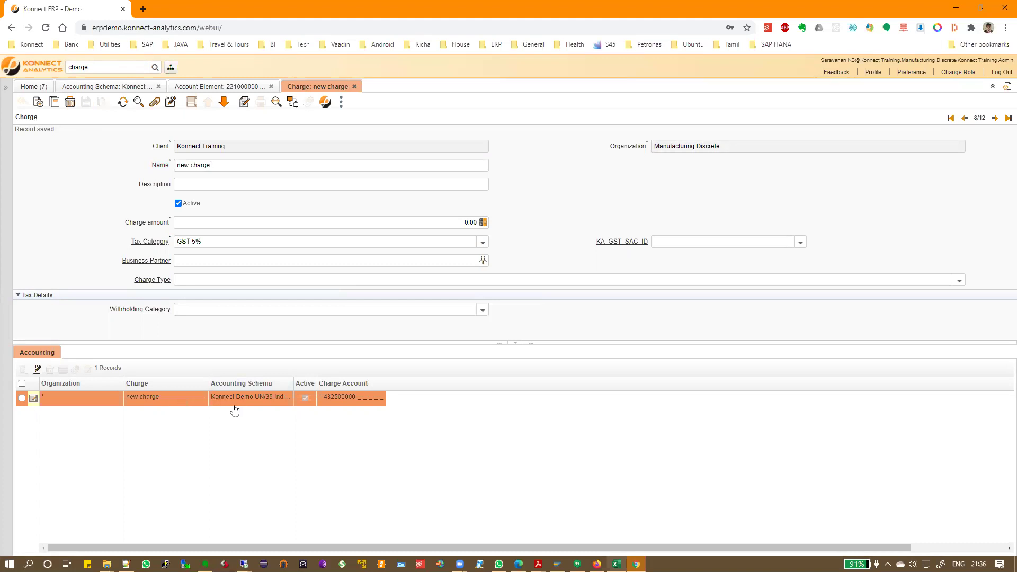
- Return to the accounting schema's Defaults and expand the Charge Account group to check its default account
click(215, 88)
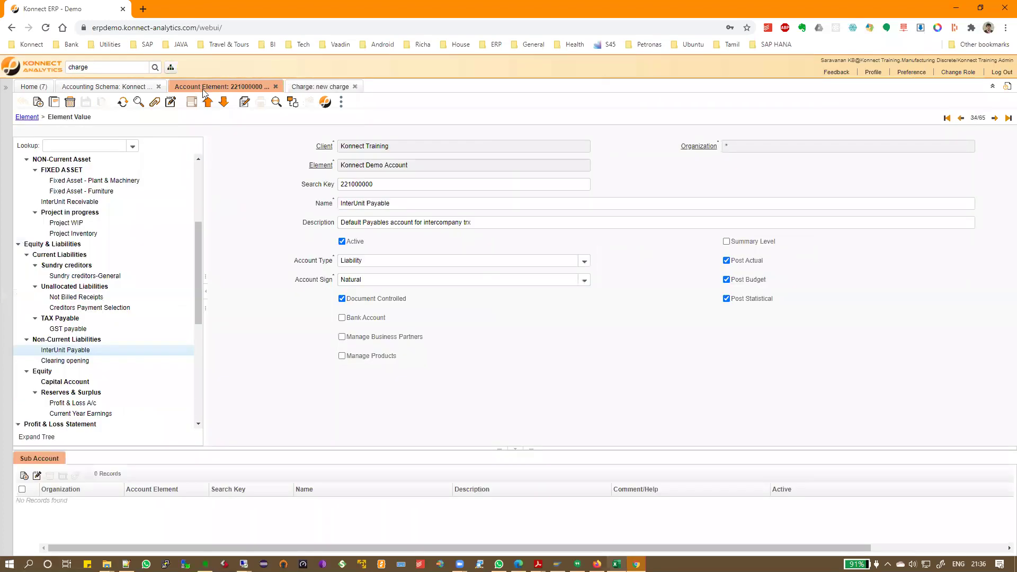
click(111, 88)
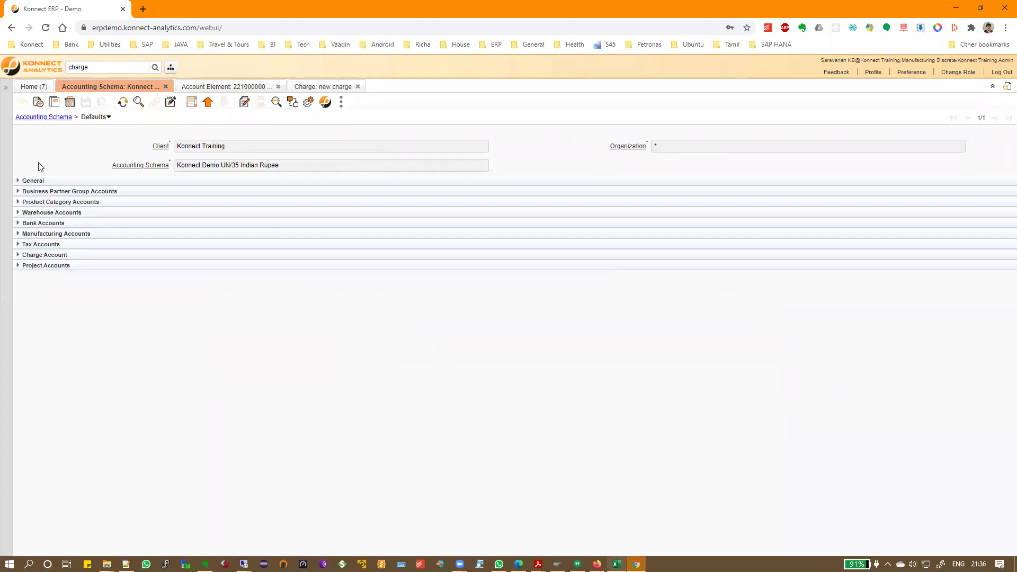
click(19, 254)
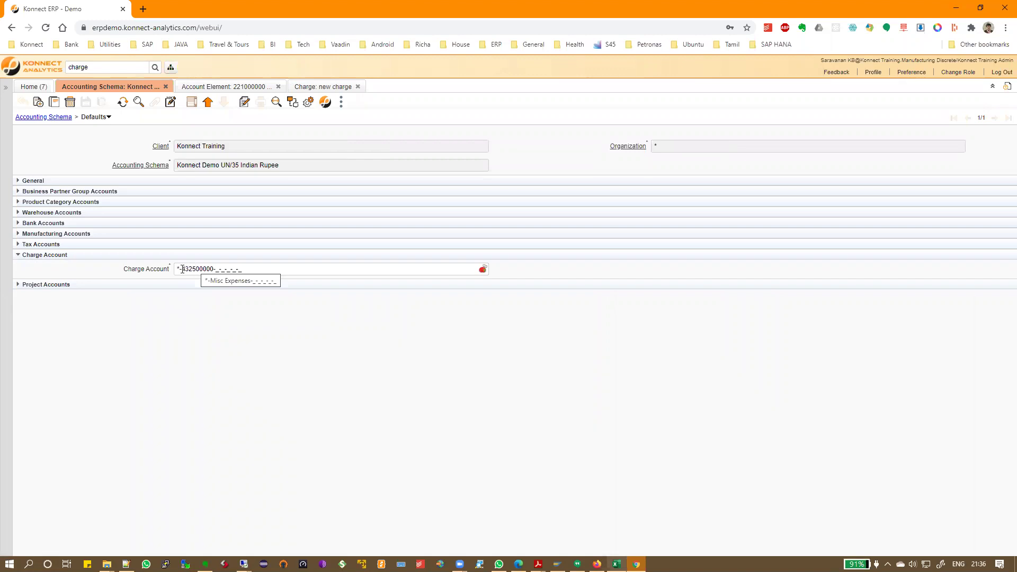
- Inspect the account combination behind the new charge's Charge Account in its Accounting record, dismiss it unchanged and close the Charge window
click(322, 87)
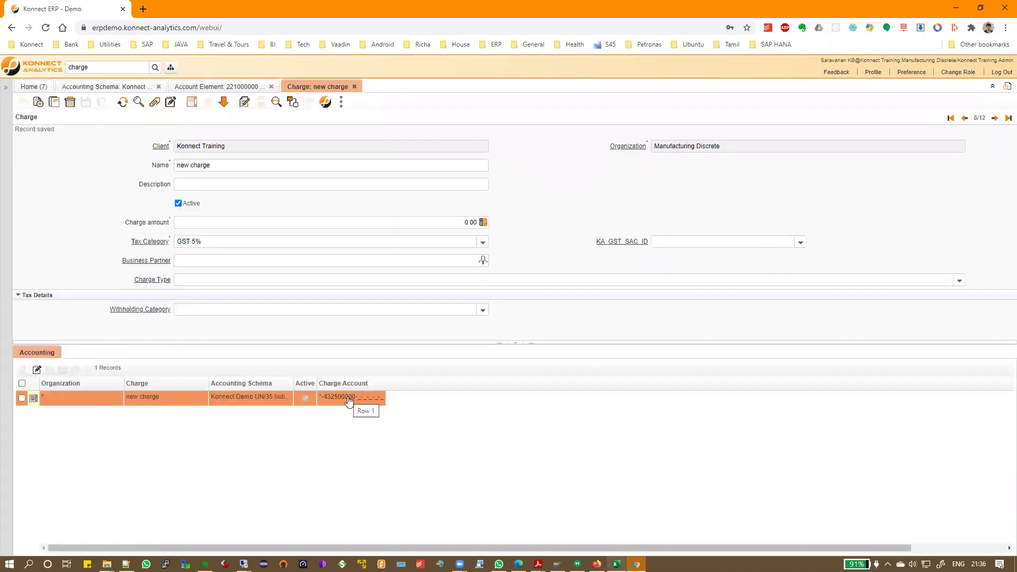
click(35, 400)
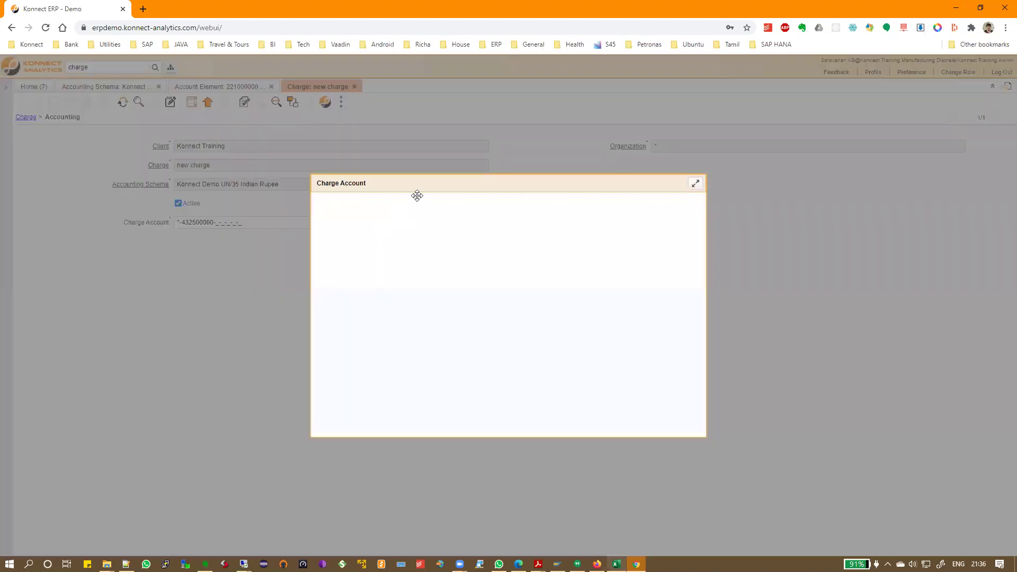
click(688, 401)
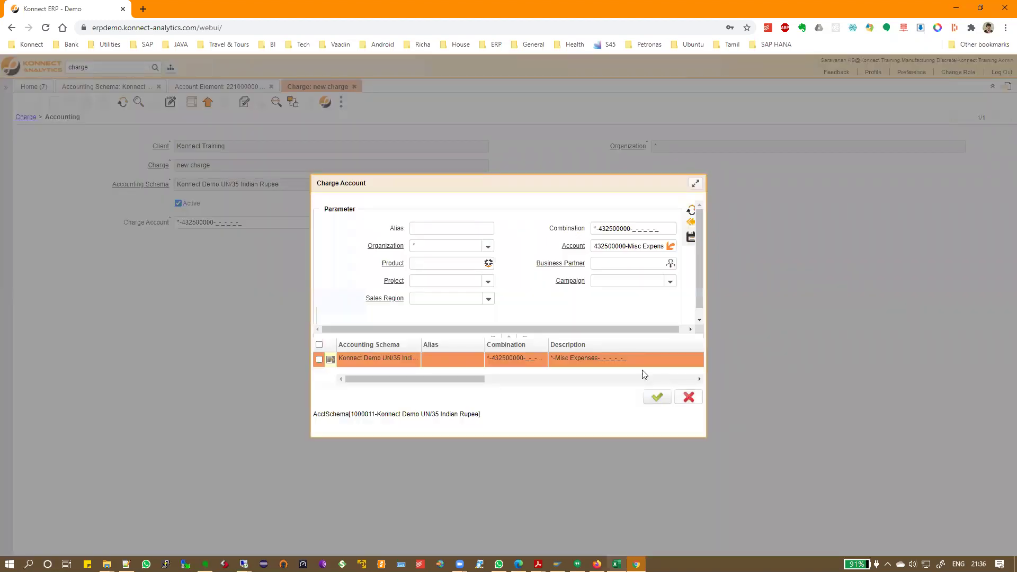
click(24, 117)
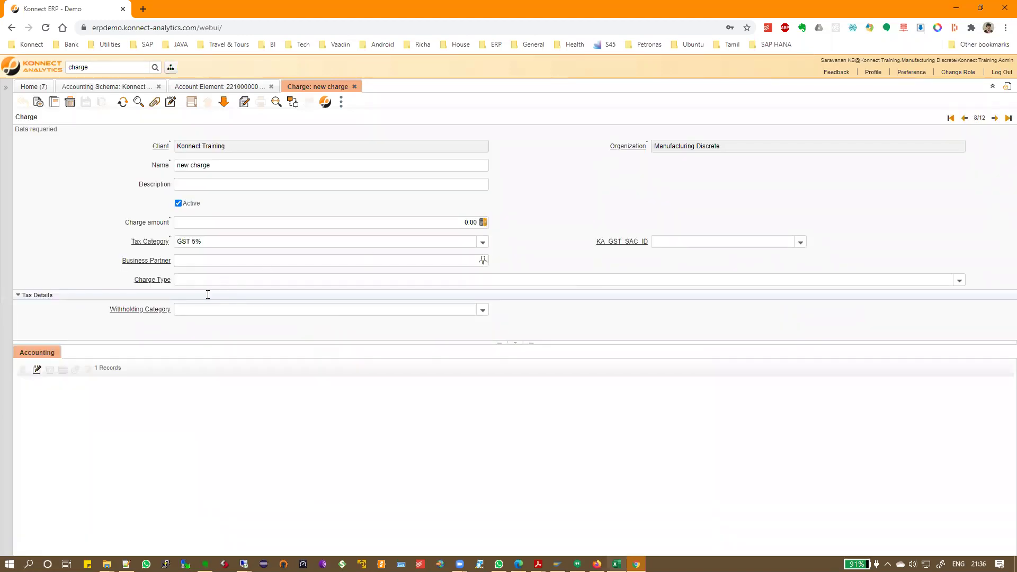
click(355, 87)
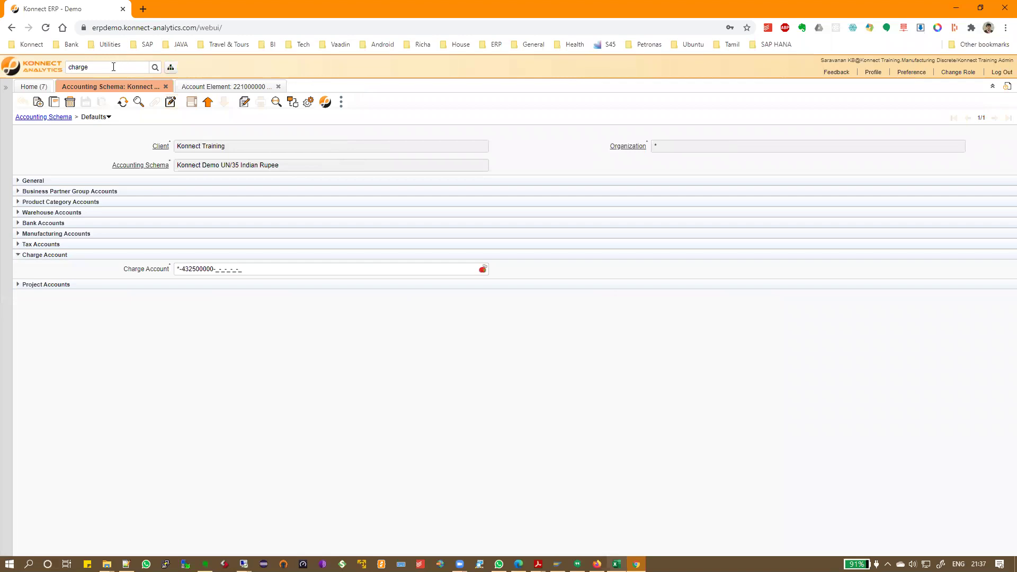
- Search the menu for "org" to find the Organization window
text(org)
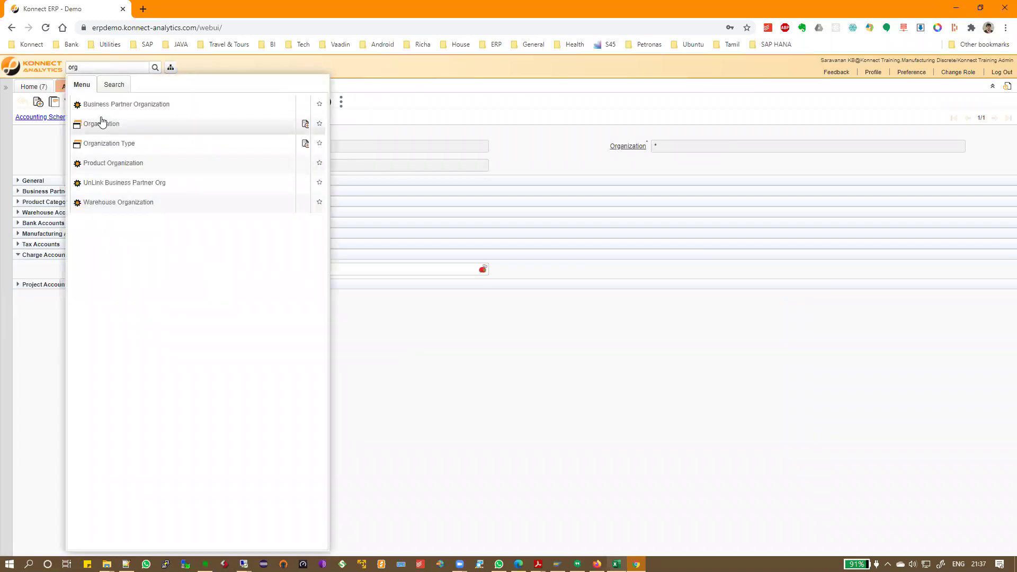
- View the Organization Info of the * organization with its Logo section expanded, and return to the Accounting Schema defaults
click(101, 126)
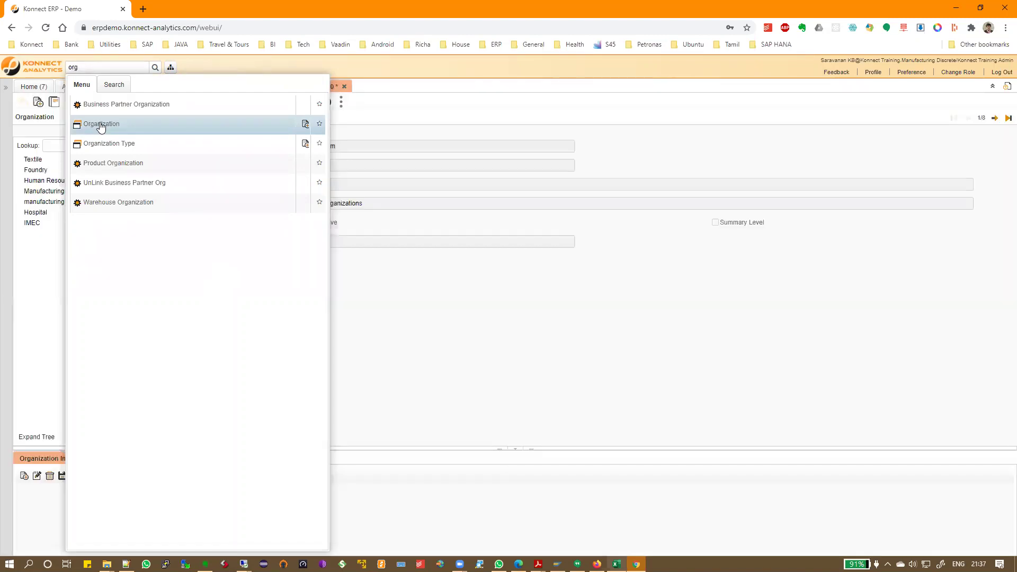
drag(425, 448, 426, 313)
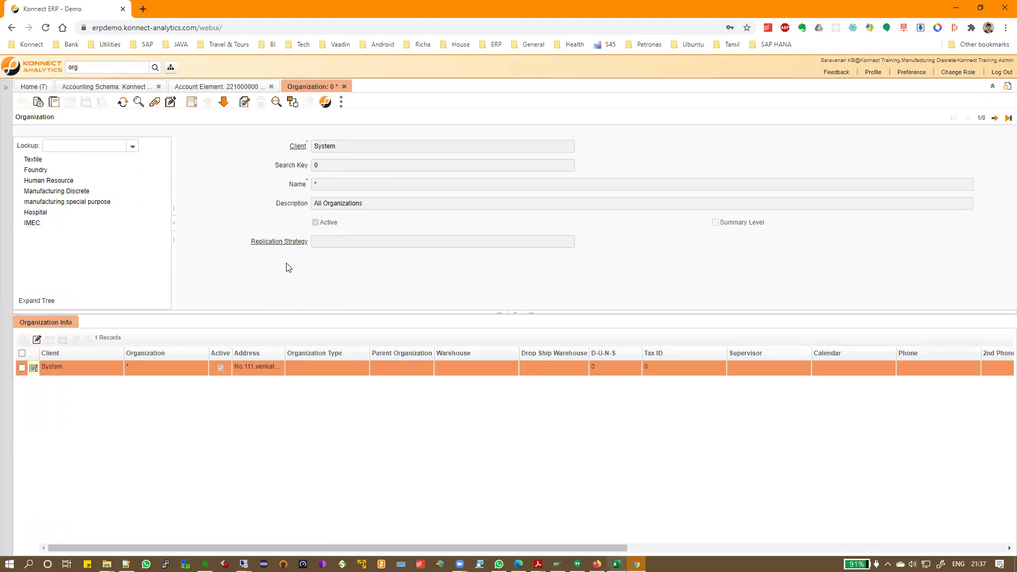
click(64, 323)
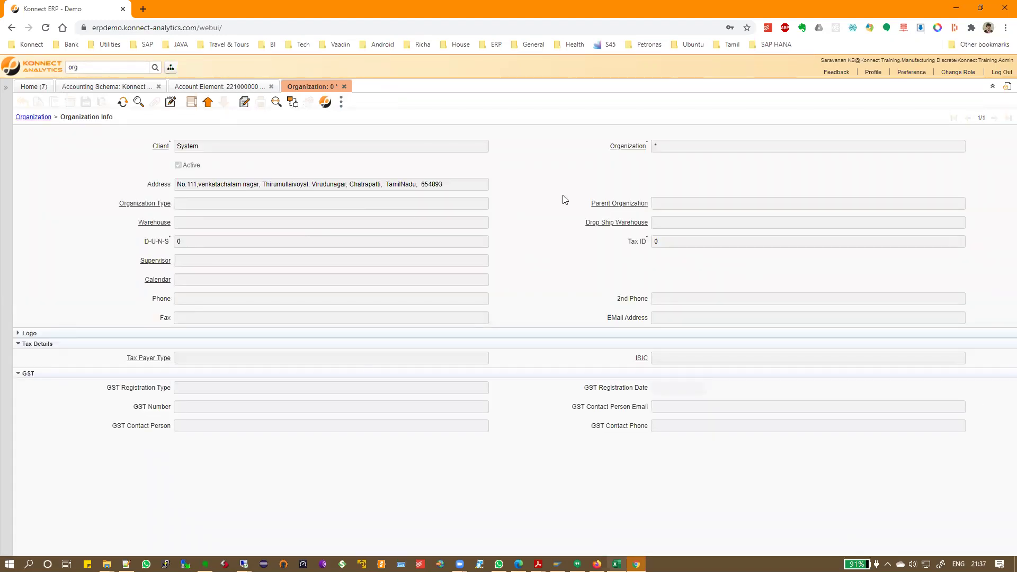
click(23, 333)
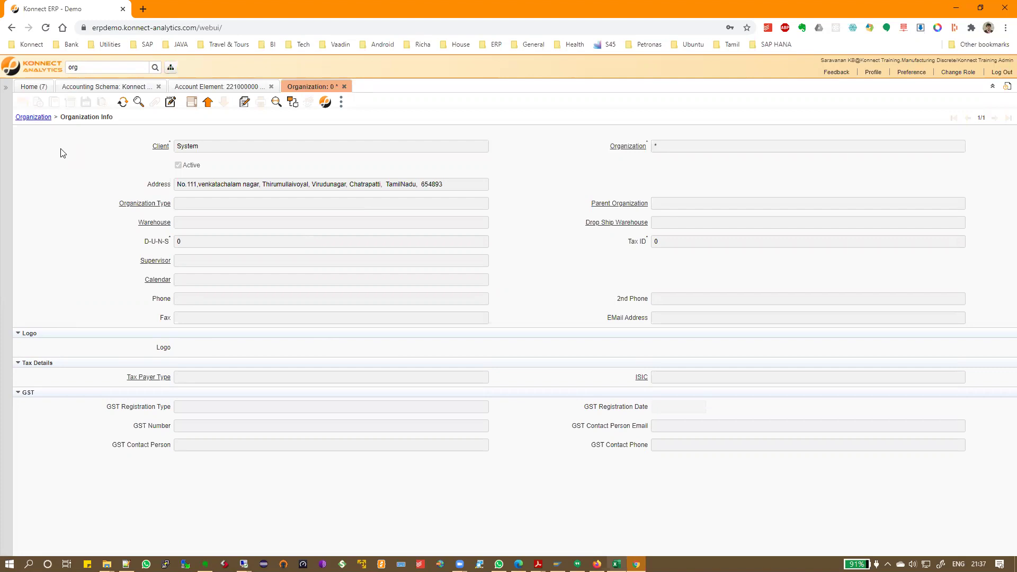
click(105, 87)
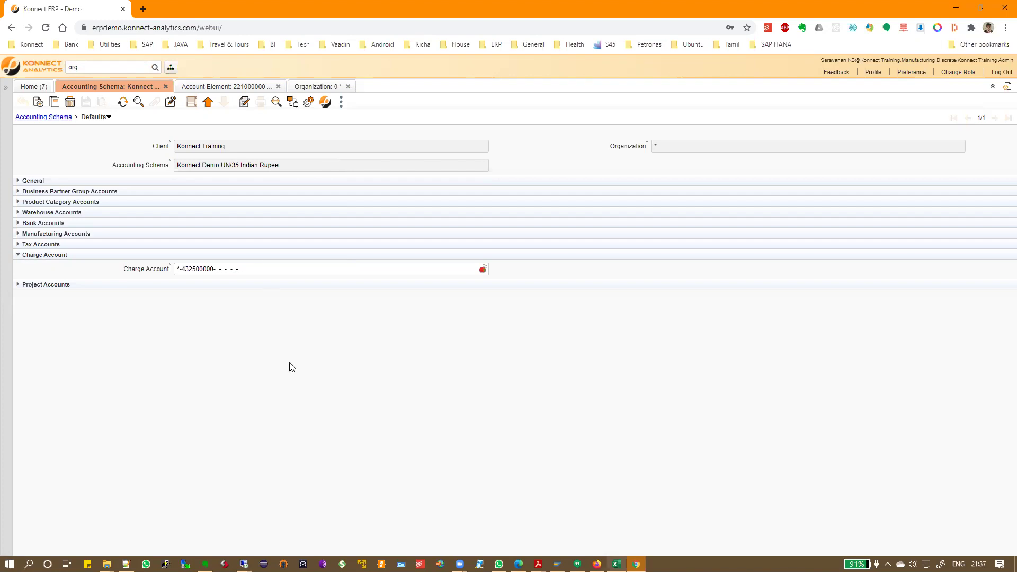
drag(178, 165, 319, 168)
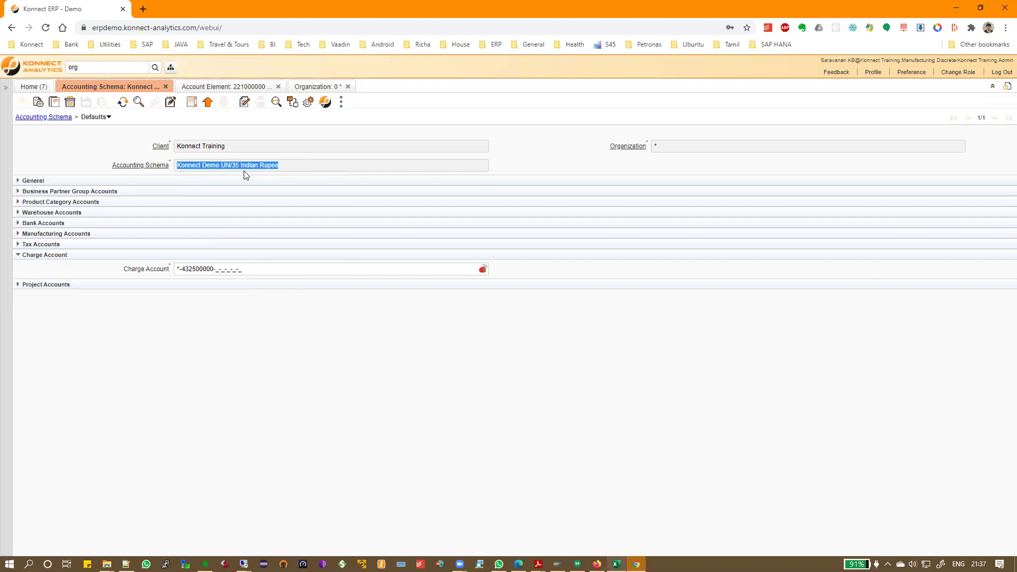
- Find the Business Partner window and load all business partner records without any filter
click(132, 67)
text(busine)
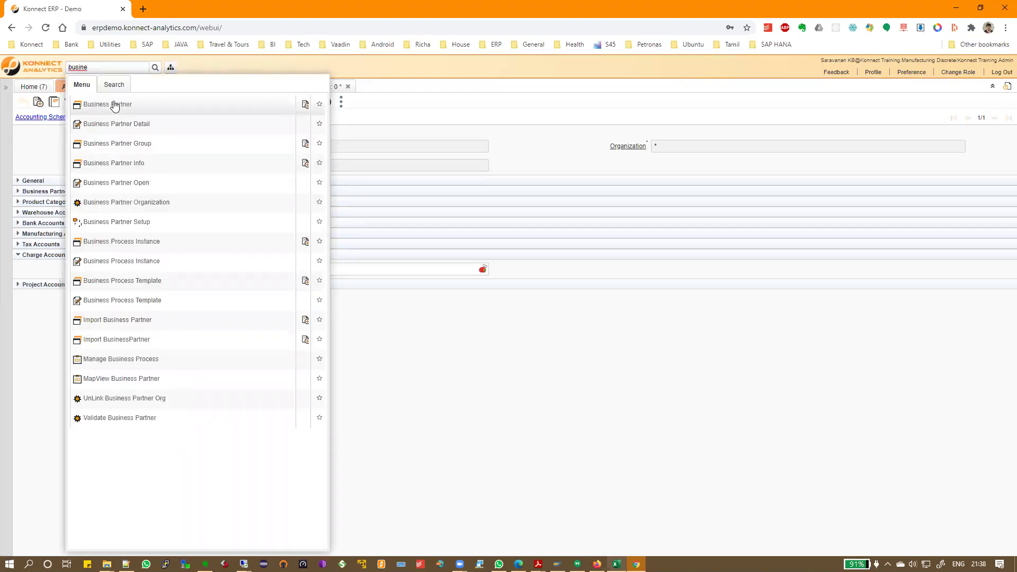
click(115, 106)
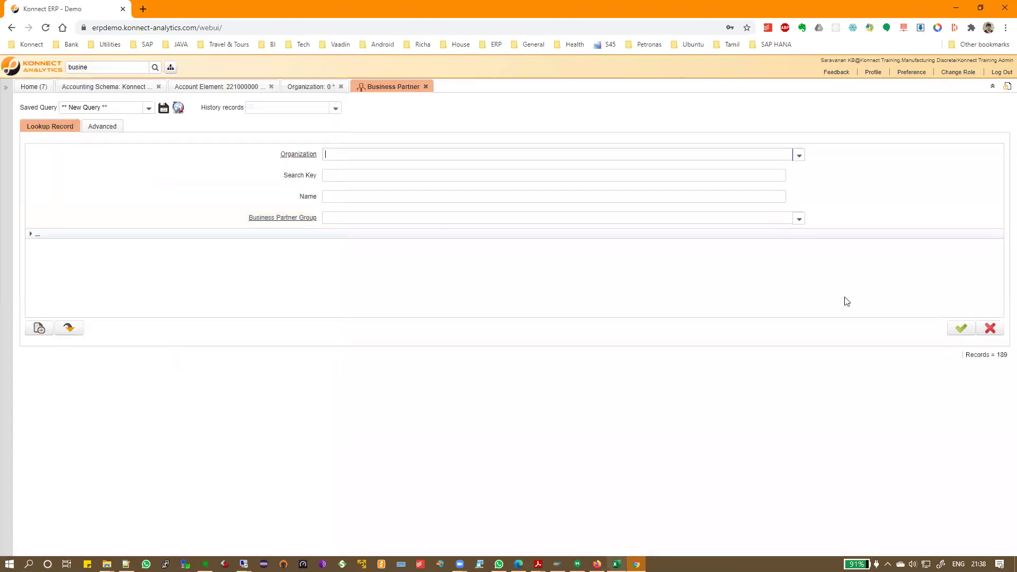
click(961, 329)
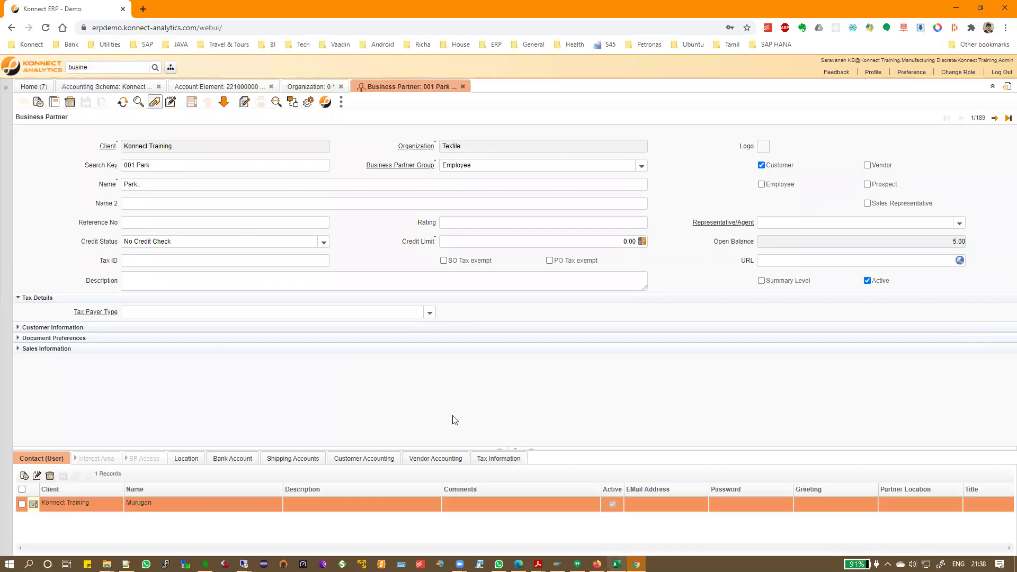
- Open the Customer Accounting details of the first business partner record
click(360, 461)
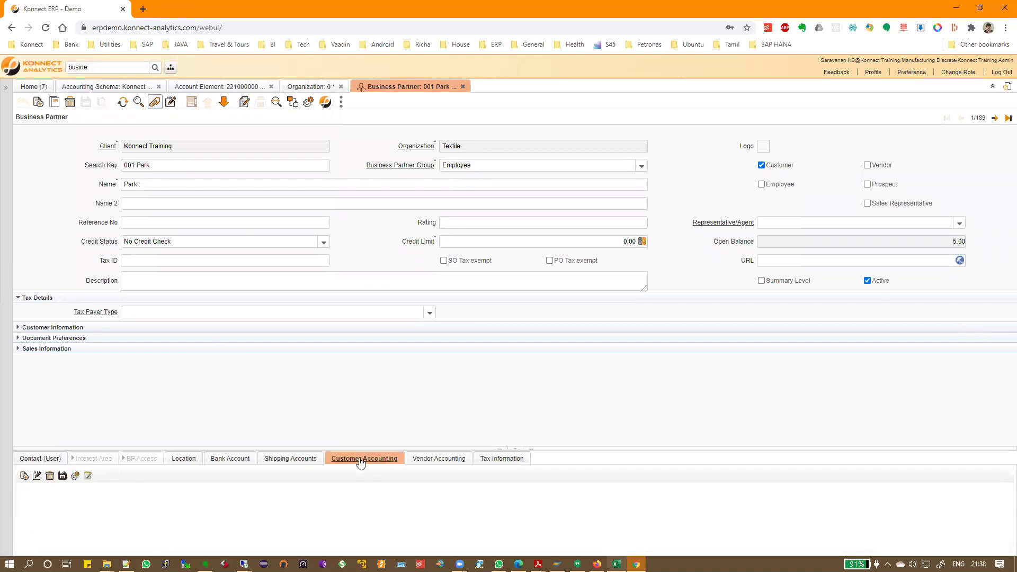
click(433, 462)
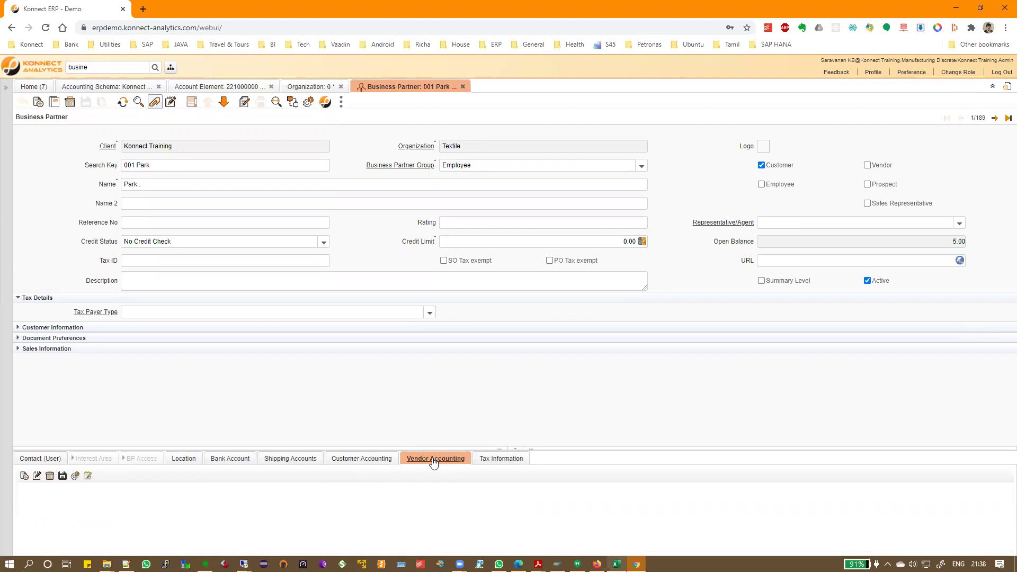
click(365, 463)
click(350, 461)
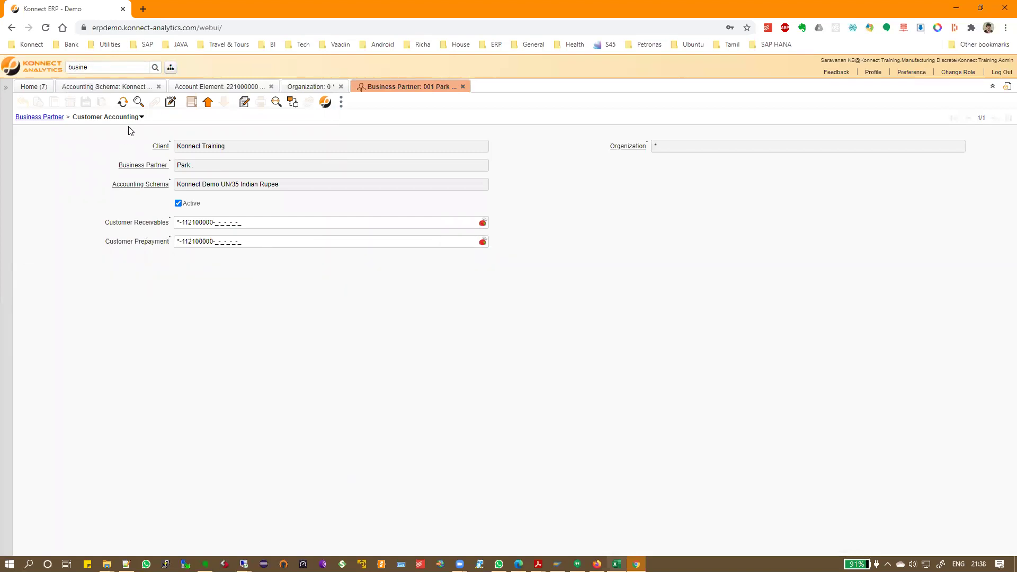
- Switch to the partner's Vendor Accounting details to view the liability and prepayment accounts, and return to the Business Partner record
mouse_move(131, 117)
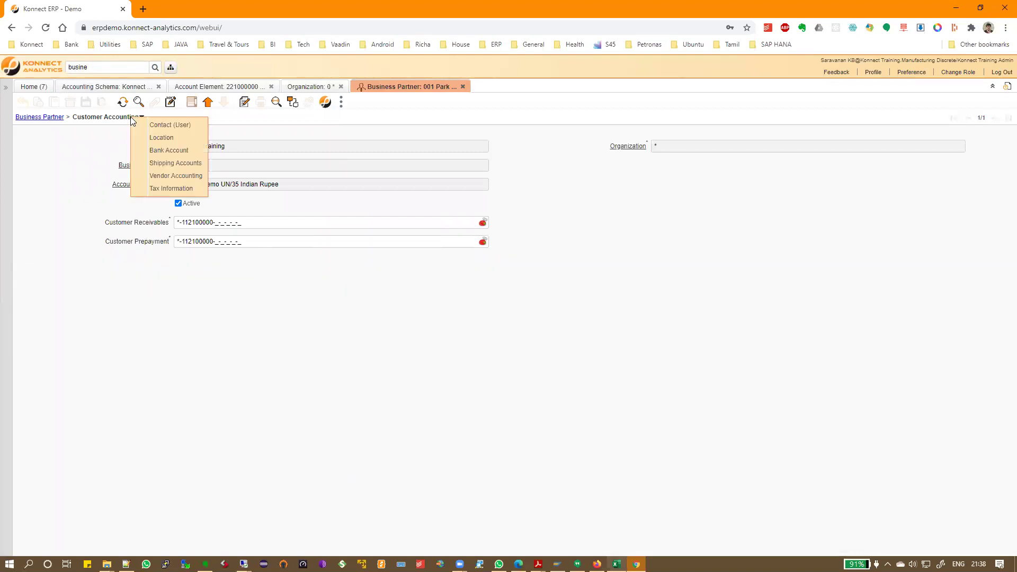
click(175, 181)
mouse_move(131, 115)
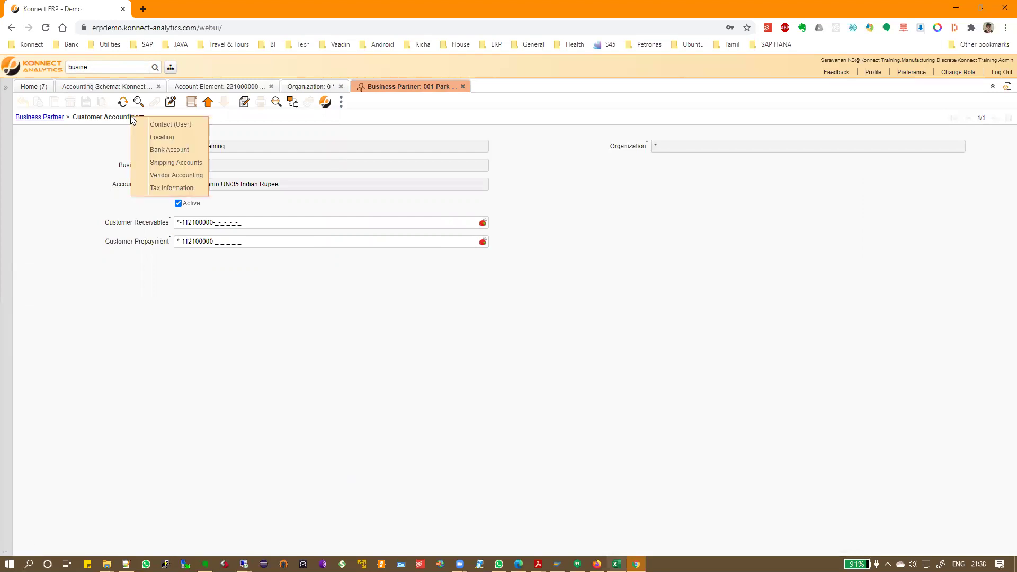
click(165, 177)
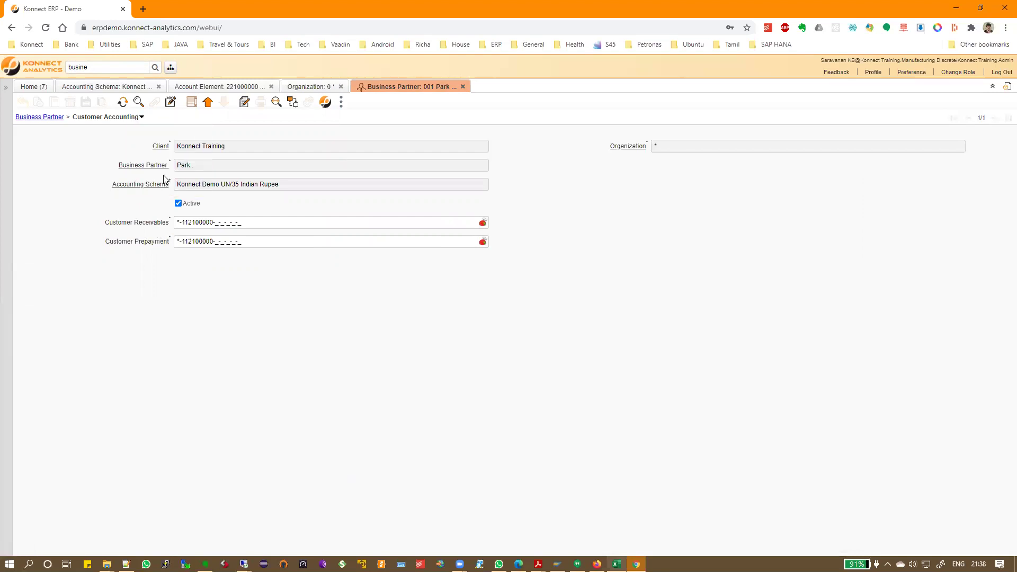
click(30, 158)
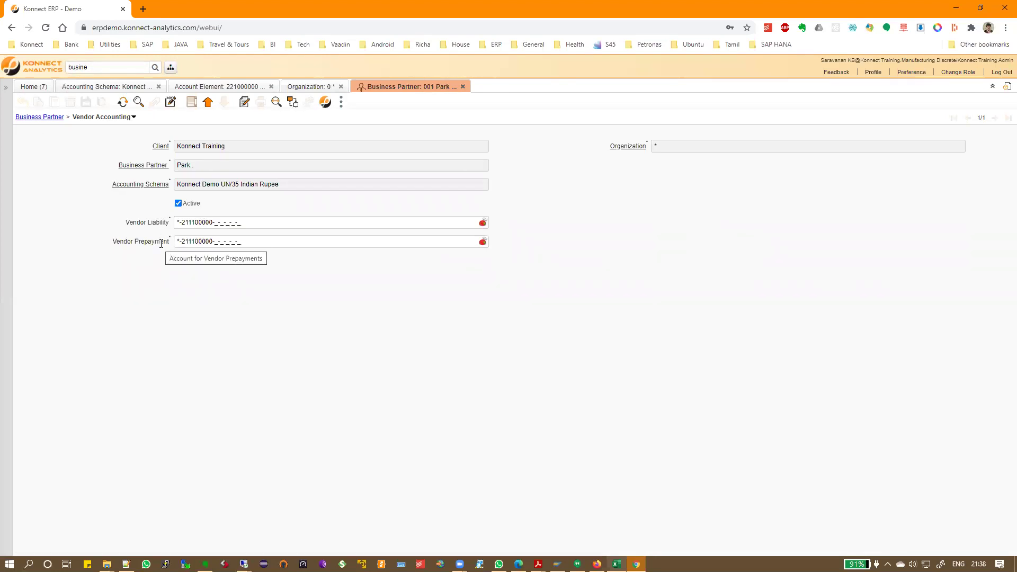
click(53, 117)
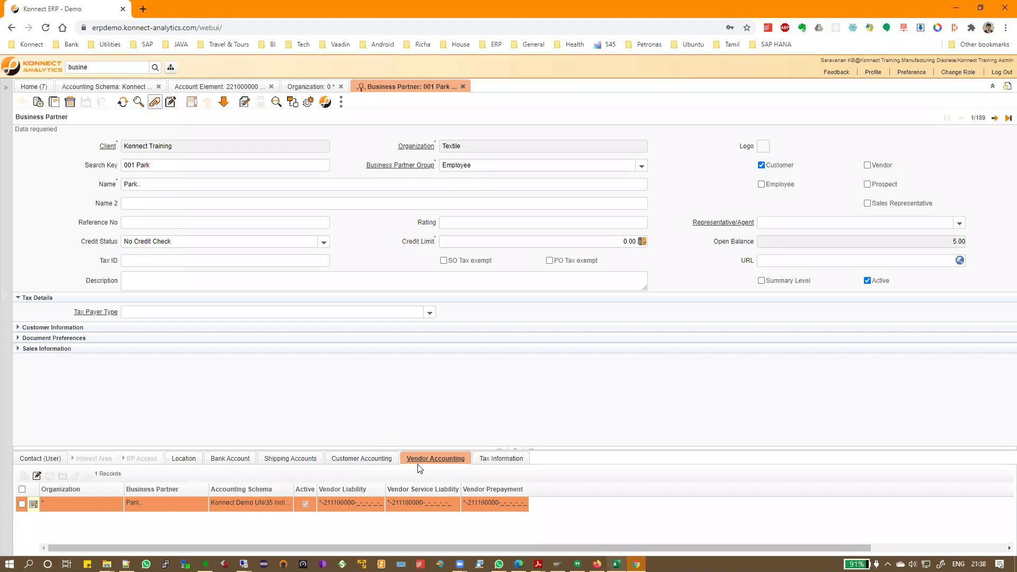
- Open the partner's Employee business partner group and view its Accounting details
click(387, 165)
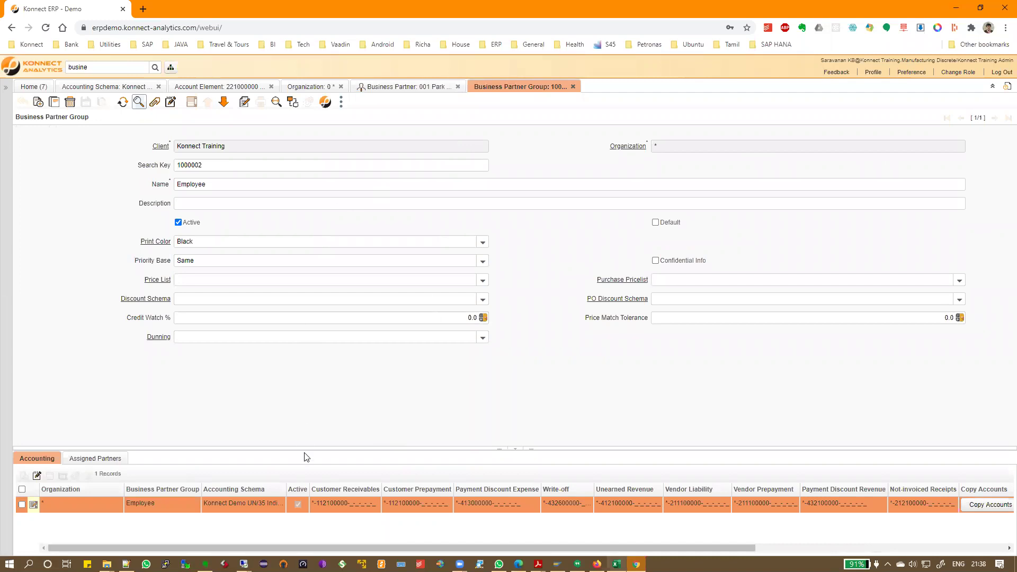
drag(307, 449, 309, 375)
click(51, 386)
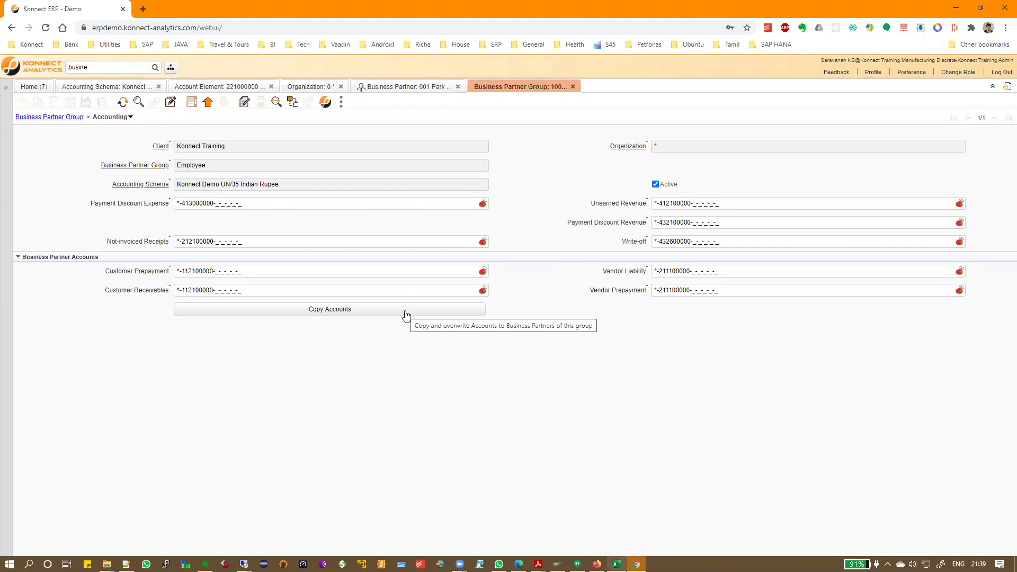
double_click(190, 166)
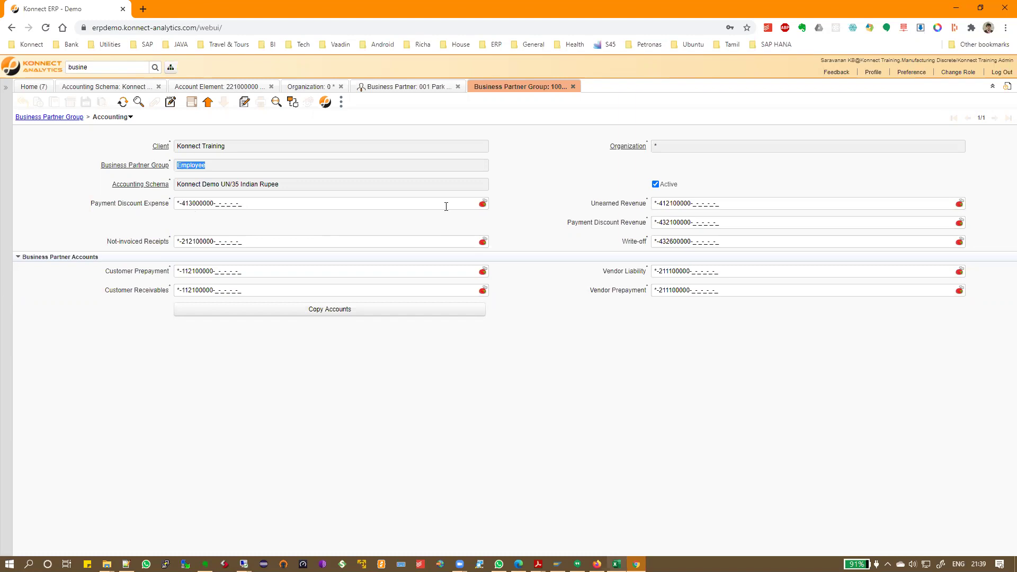
- Copy the Employee group's accounts to all its business partners under the Konnect Demo UN/35 Indian Rupee accounting schema
click(336, 311)
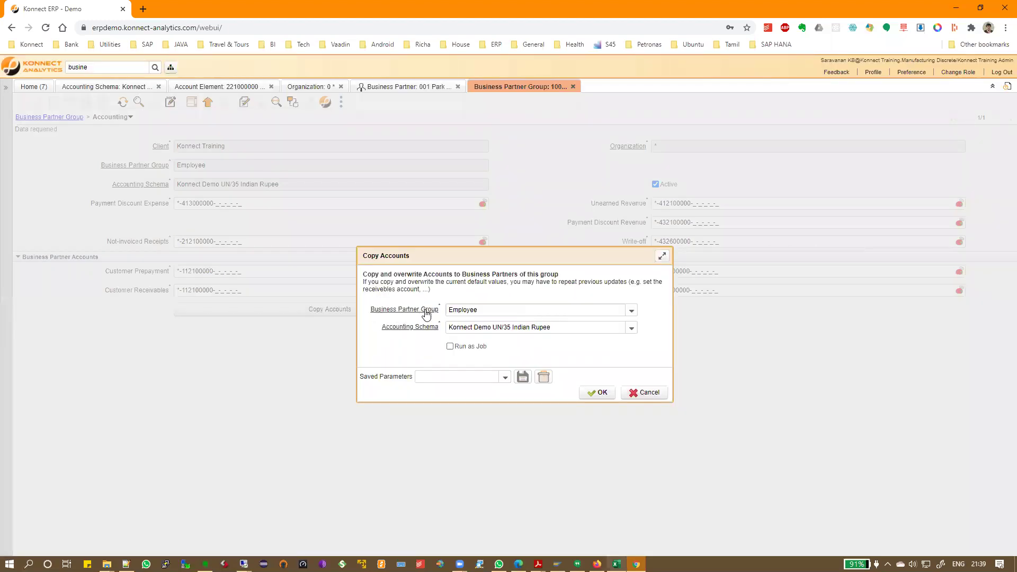
click(599, 395)
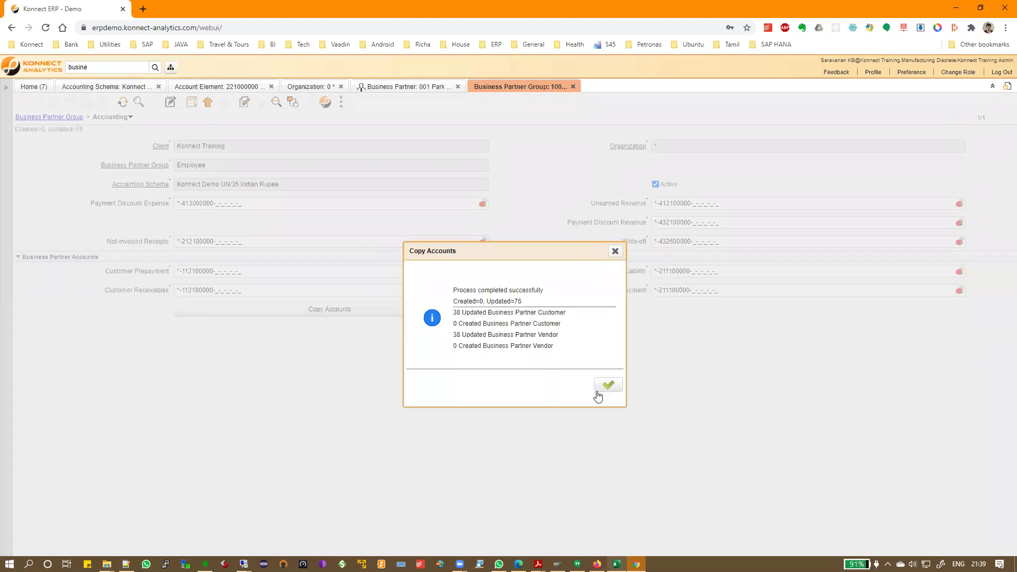
drag(451, 312, 616, 368)
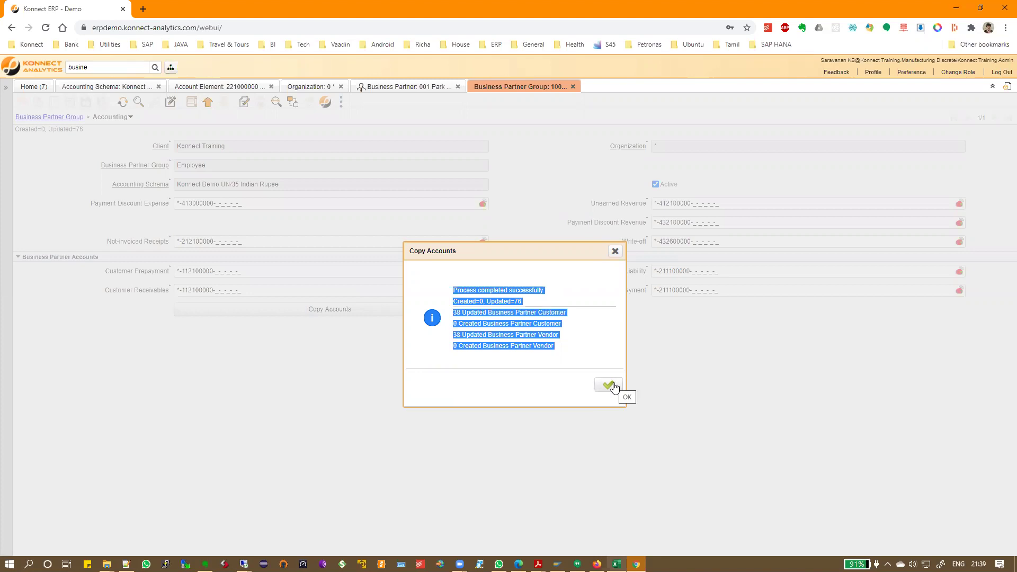
click(614, 386)
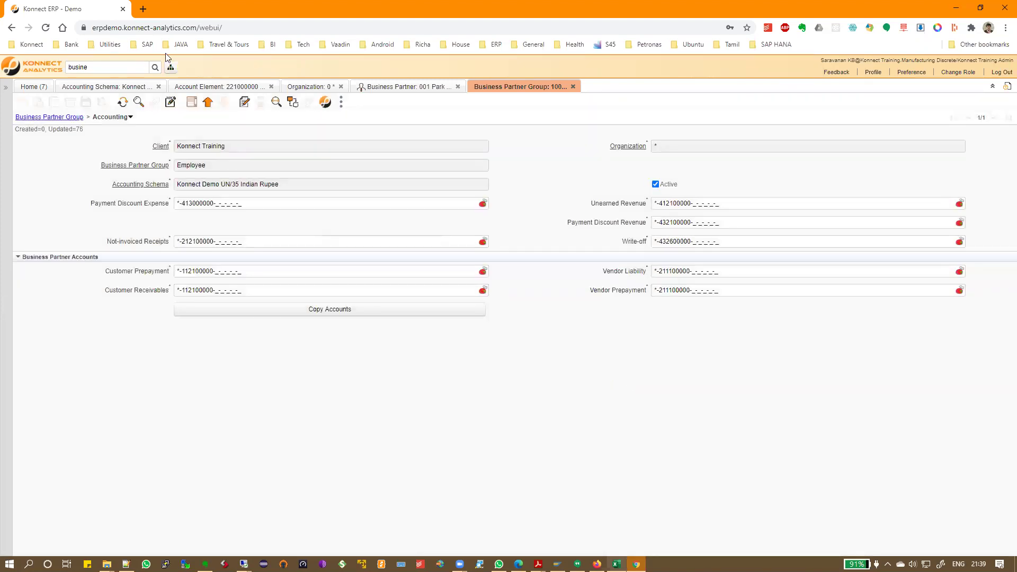
- Find the Product window and load all product records without any filter
double_click(130, 67)
text(produ)
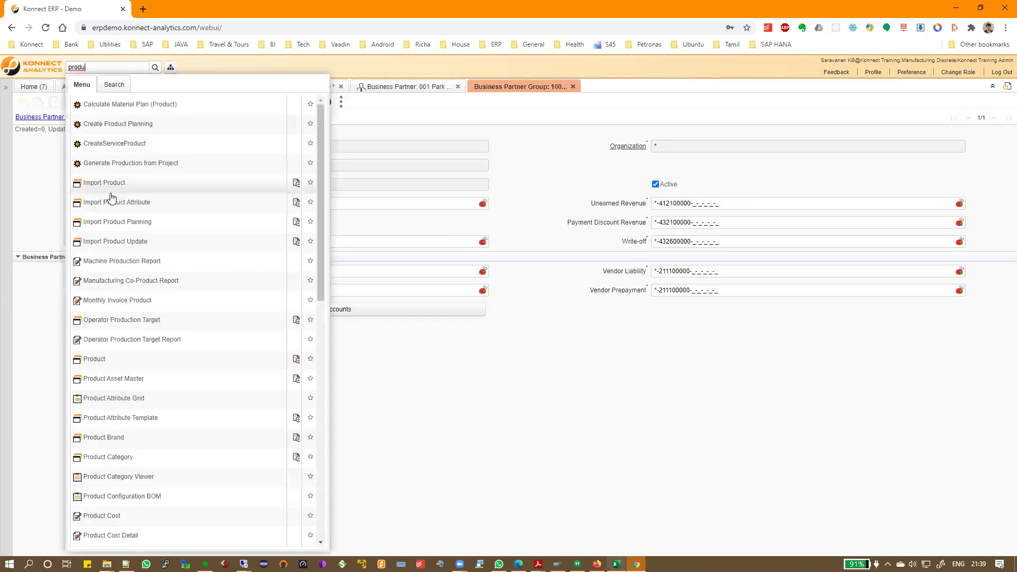
click(110, 359)
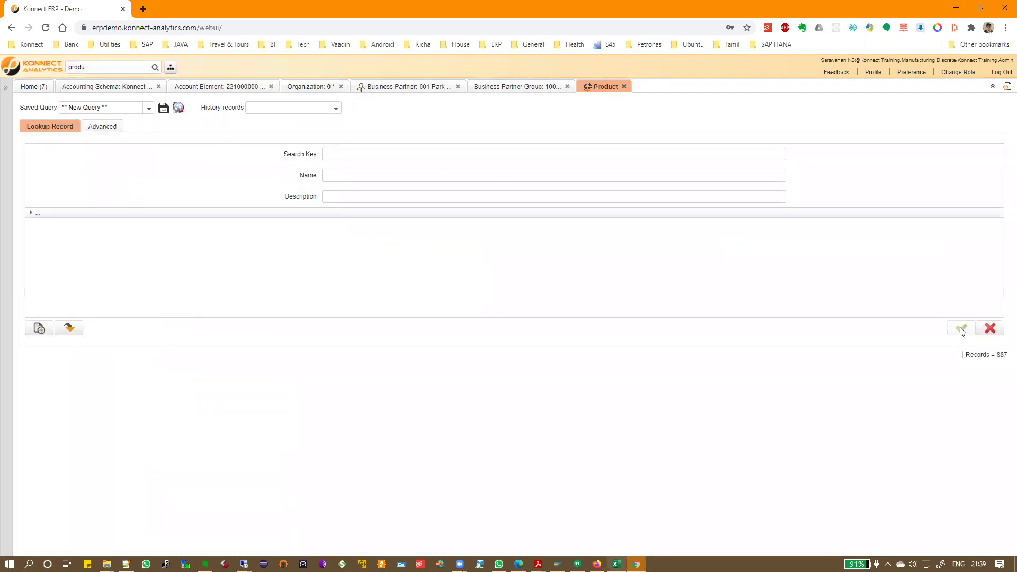
click(960, 328)
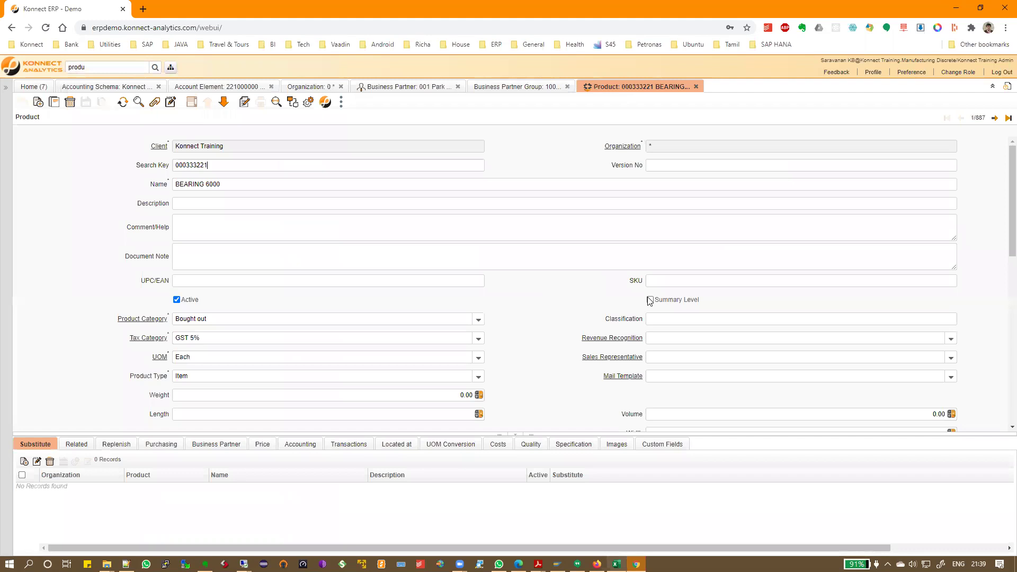
- View the accounting of the BEARING 6000 product and the Accounting details of its Bought out product category
click(306, 446)
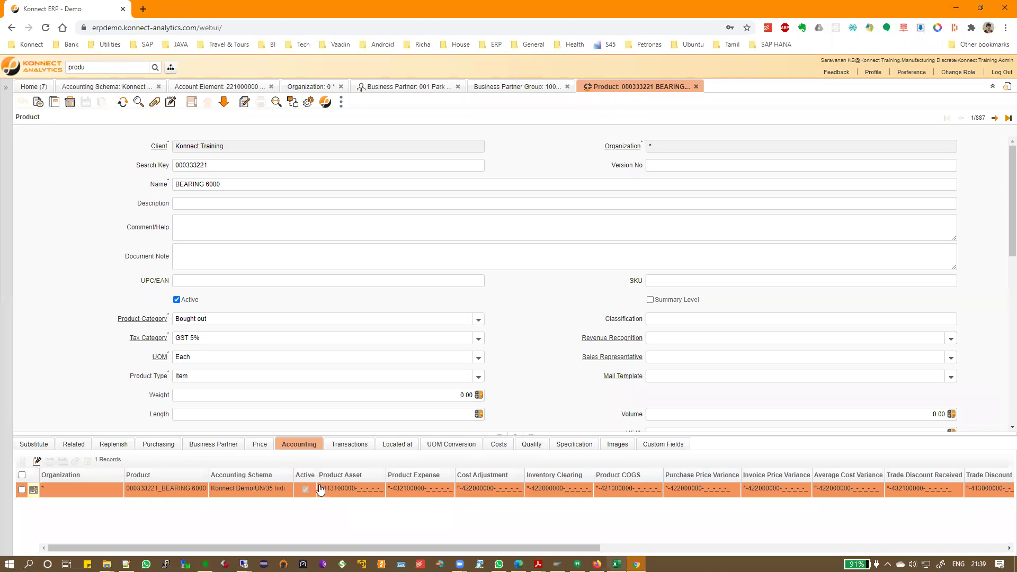
click(143, 319)
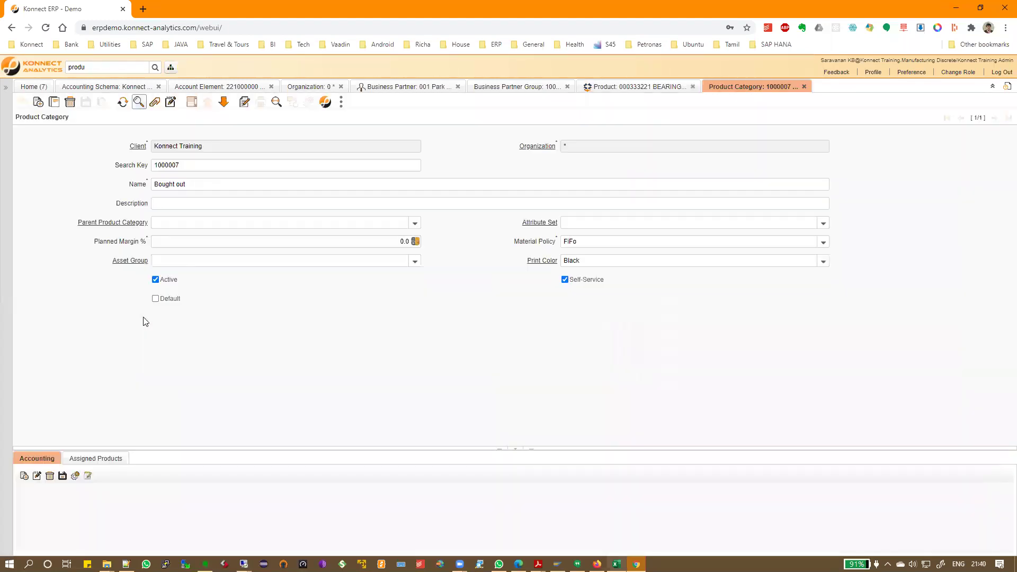
click(42, 460)
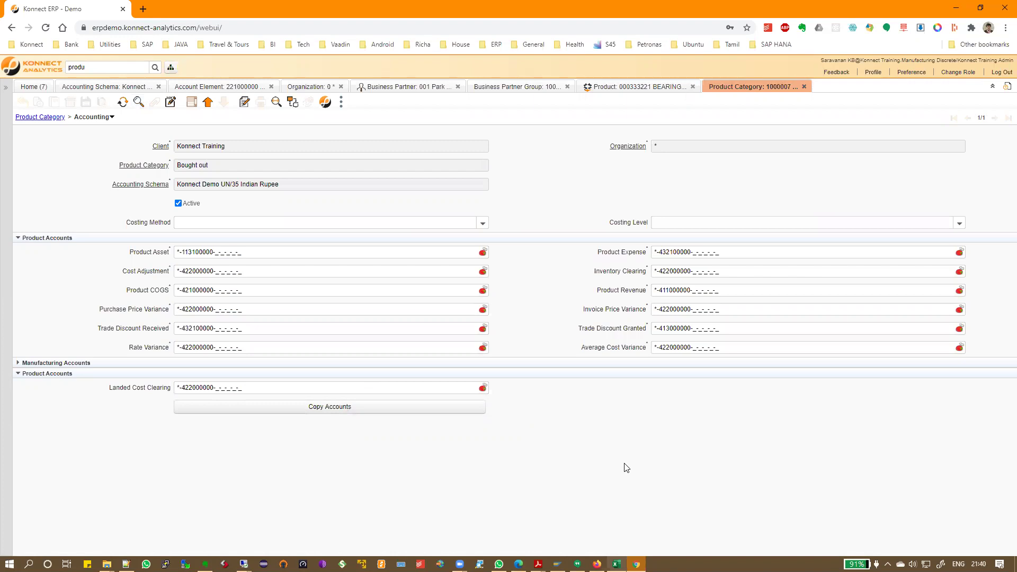
- Find and open the Warehouse & Locators window
double_click(102, 65)
text(wareh)
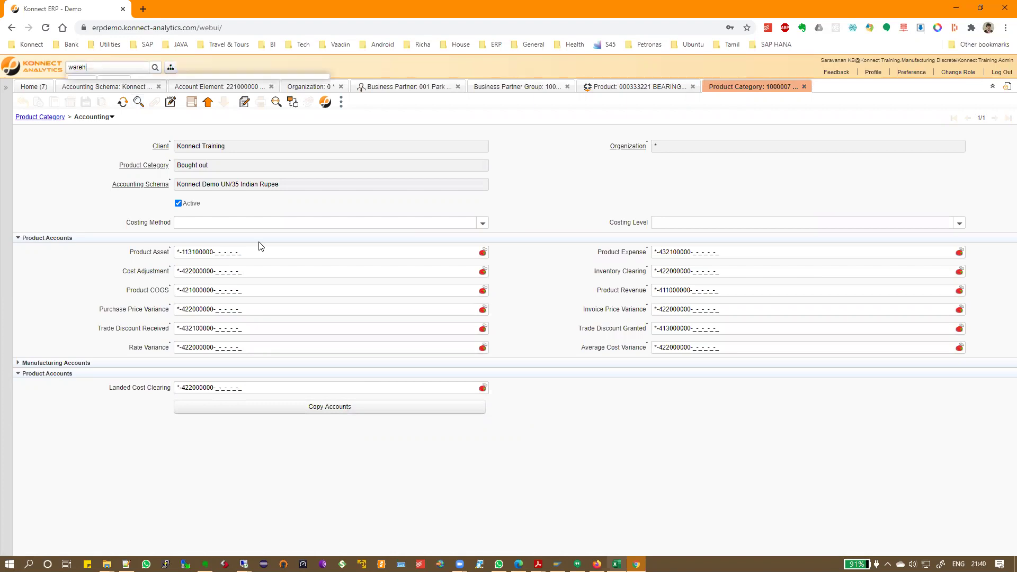
click(111, 106)
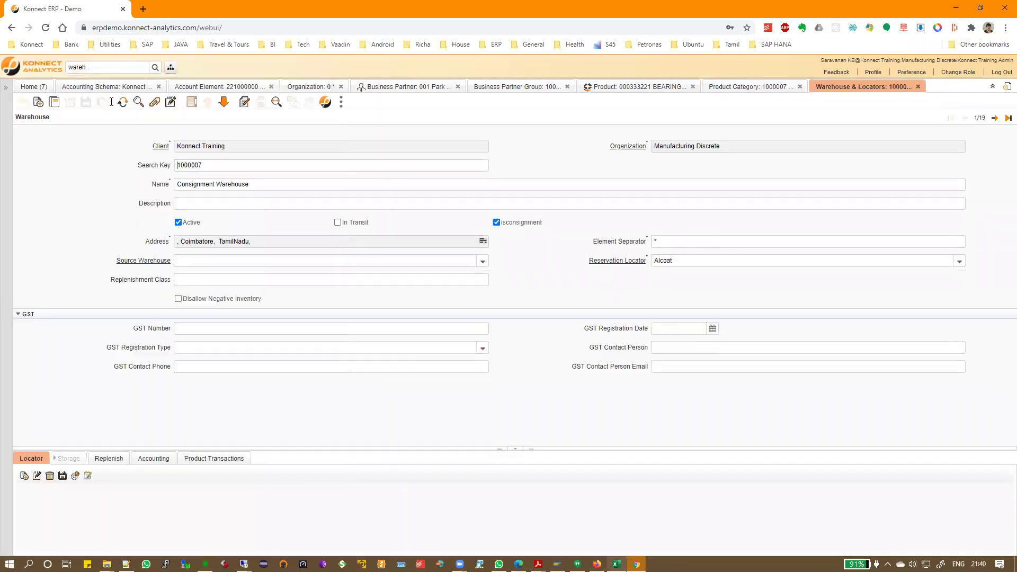
- View the Accounting details of the Consignment Warehouse, and return to the warehouse record
drag(162, 448, 174, 394)
click(149, 403)
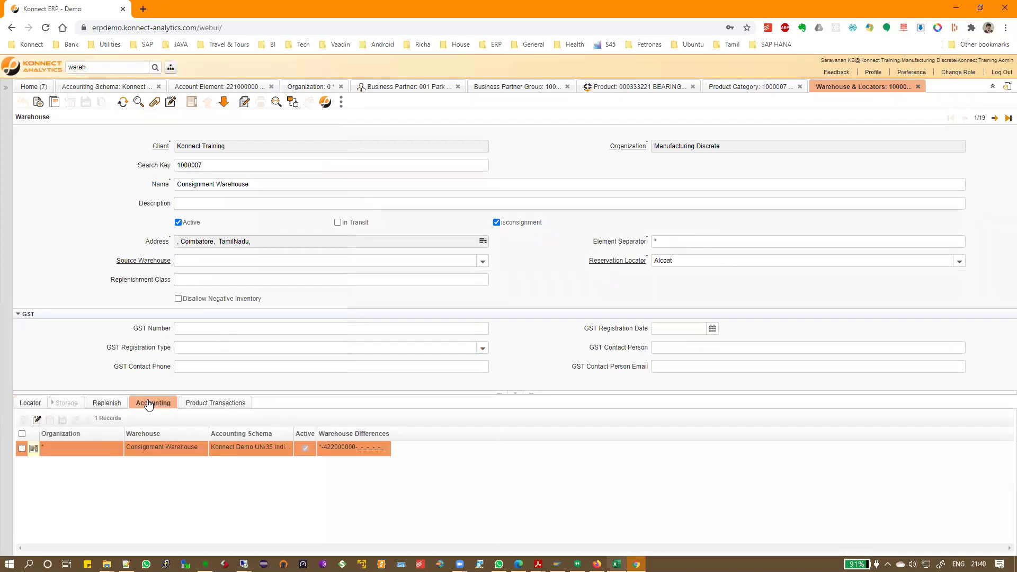
click(149, 403)
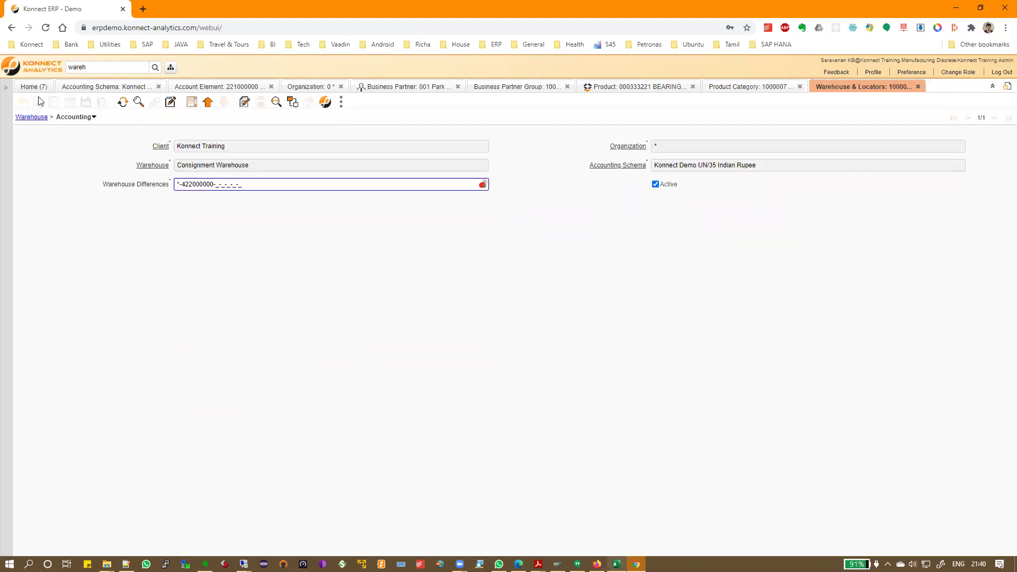
click(33, 118)
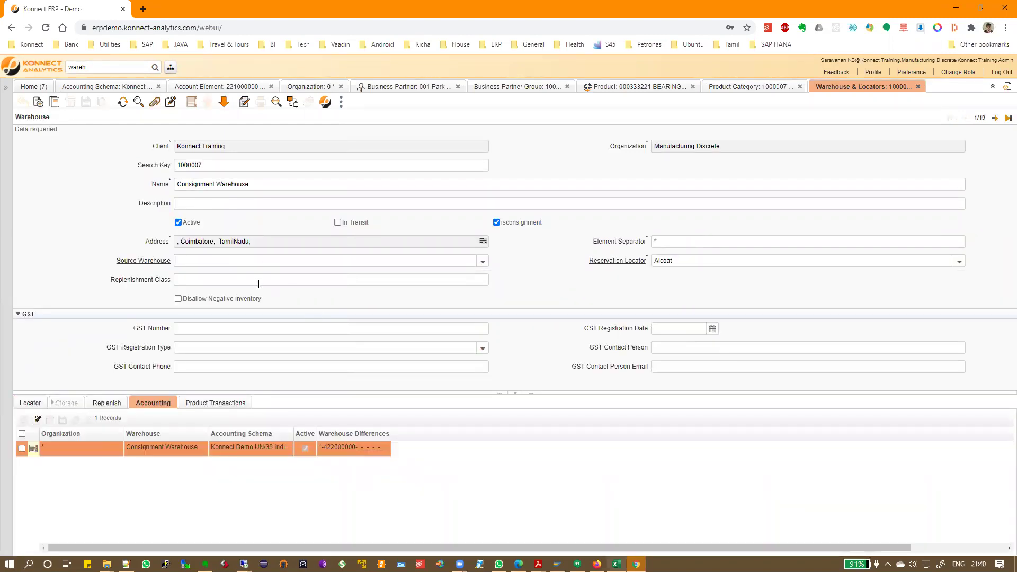
- Close the Warehouse & Locators window, and find and open the Tax Category window
click(919, 86)
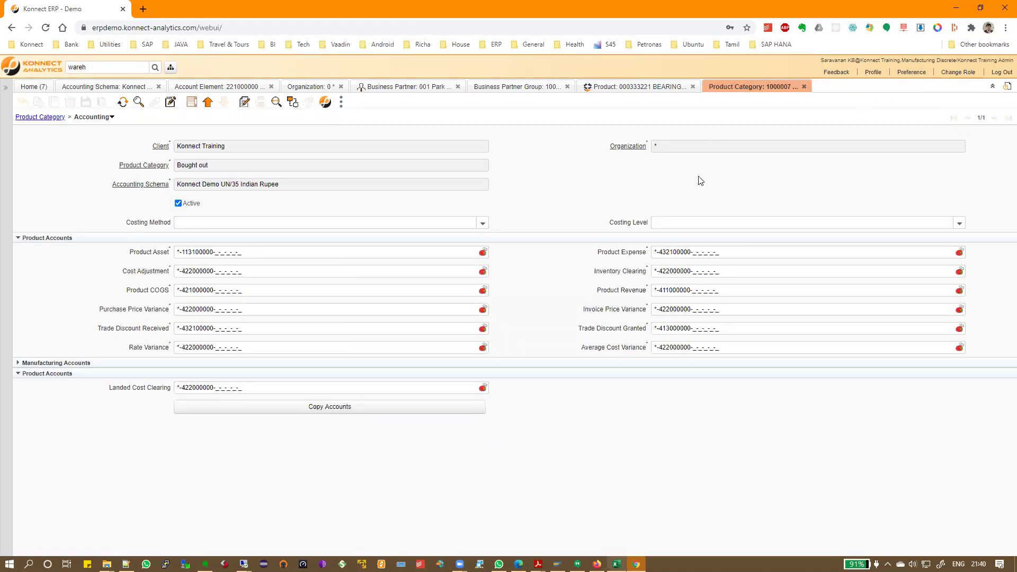
drag(117, 67, 25, 71)
text(tax)
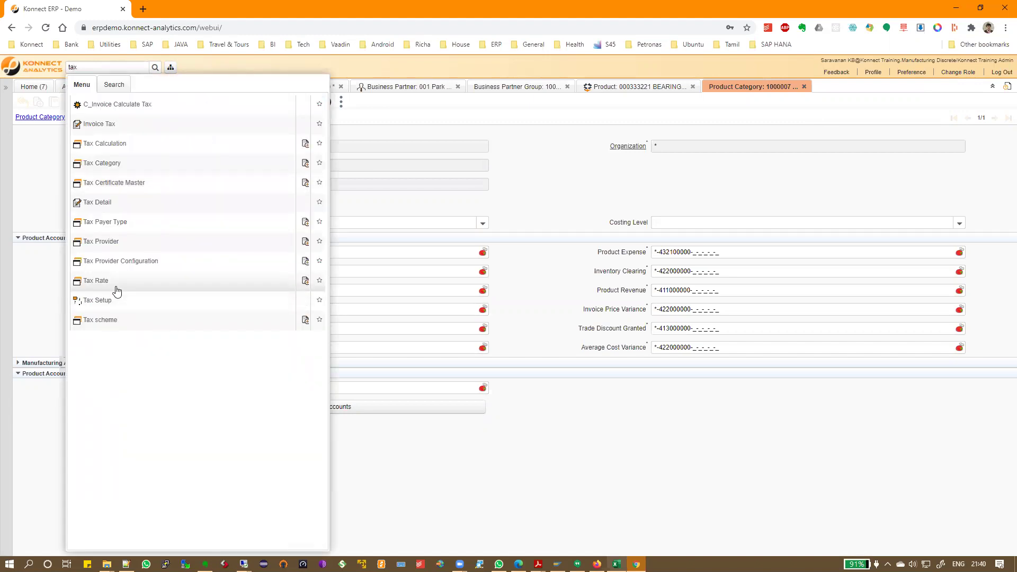
click(102, 166)
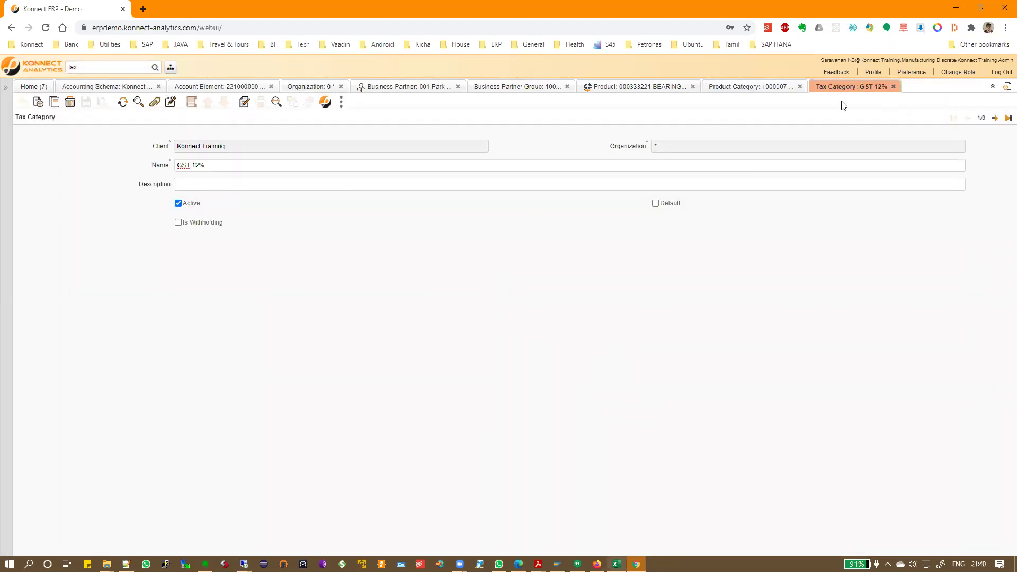
- Open the tax rates linked to GST 12%, and view the Accounting details of CGST 6% before returning to its tax record
click(276, 102)
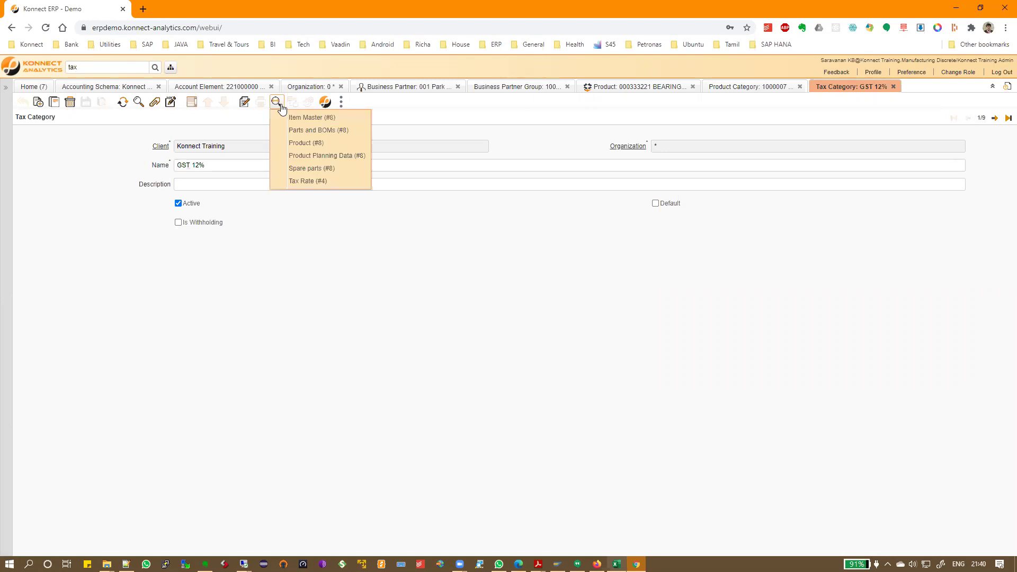
click(321, 182)
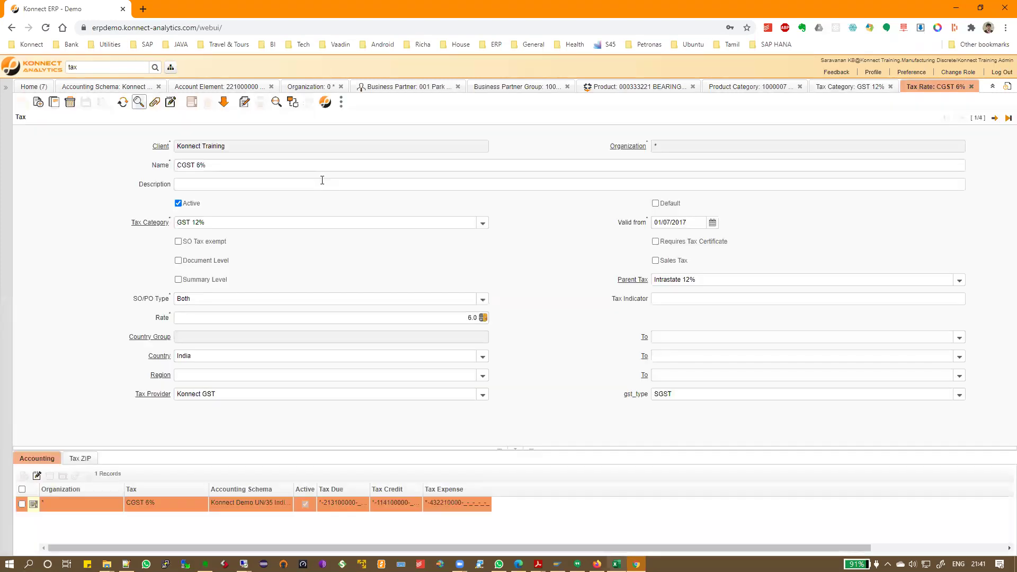
click(42, 459)
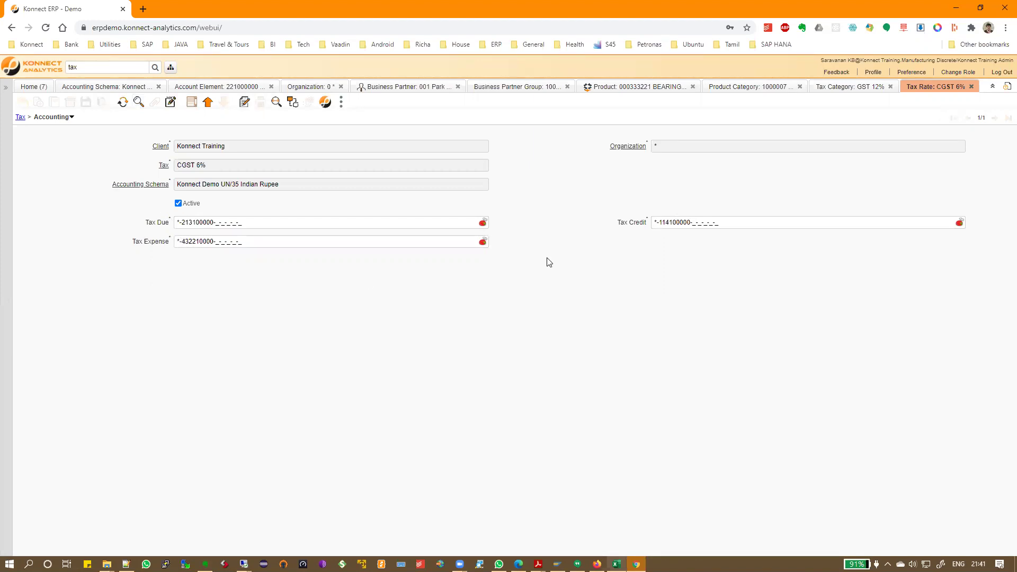
click(22, 117)
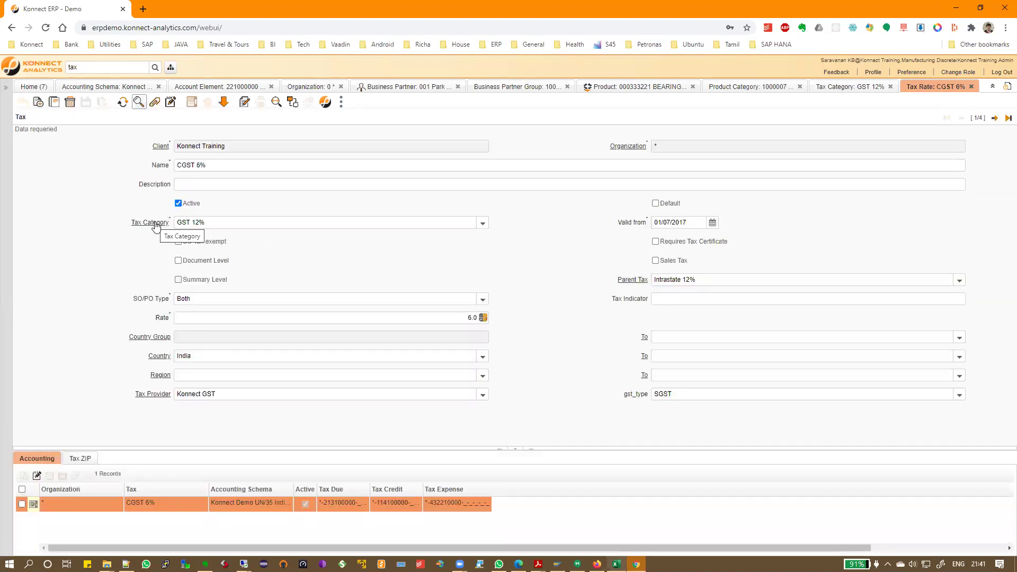
- Check the tax category linked to CGST 6%, and widen the Tax Due column in the tax rate's accounting list
click(154, 223)
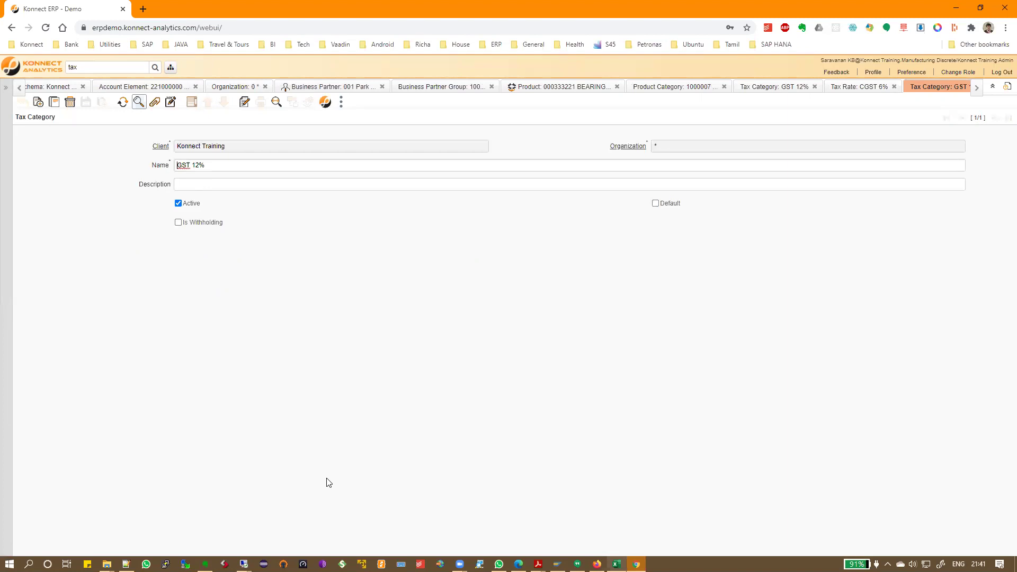
right_click(960, 90)
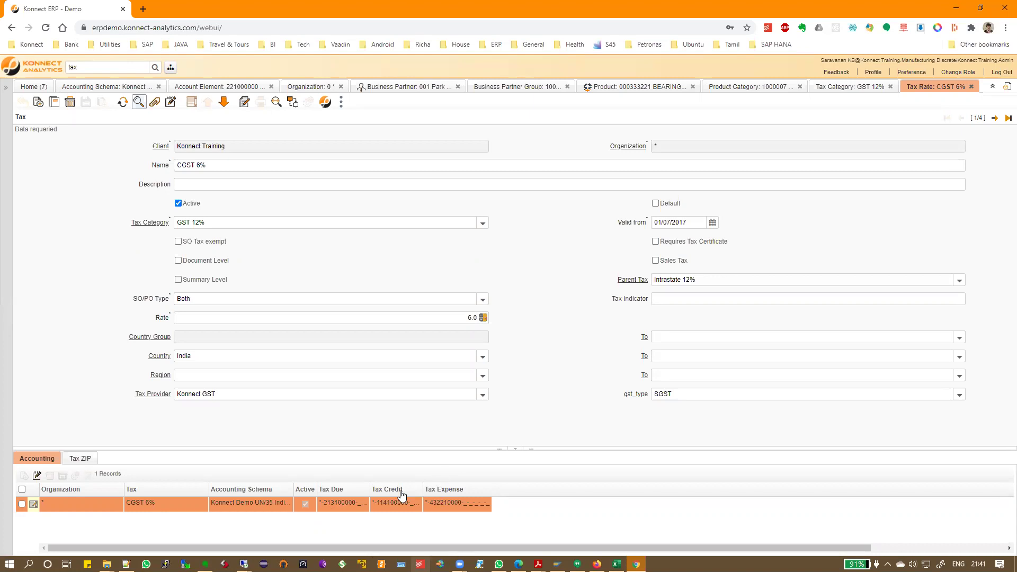
drag(371, 490, 408, 490)
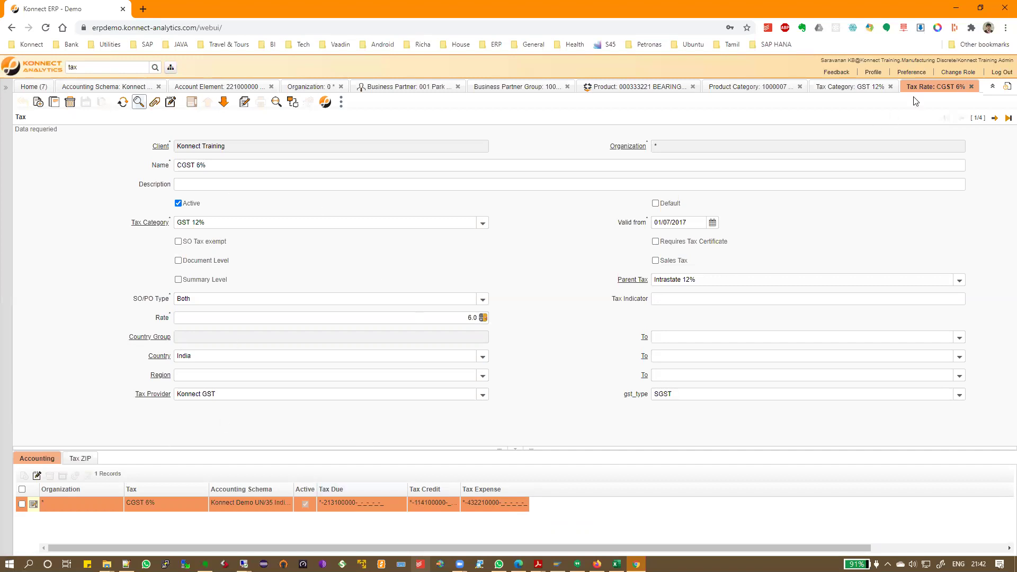
- Close all open windows, and find and open the Invoice (Customer) window
right_click(928, 92)
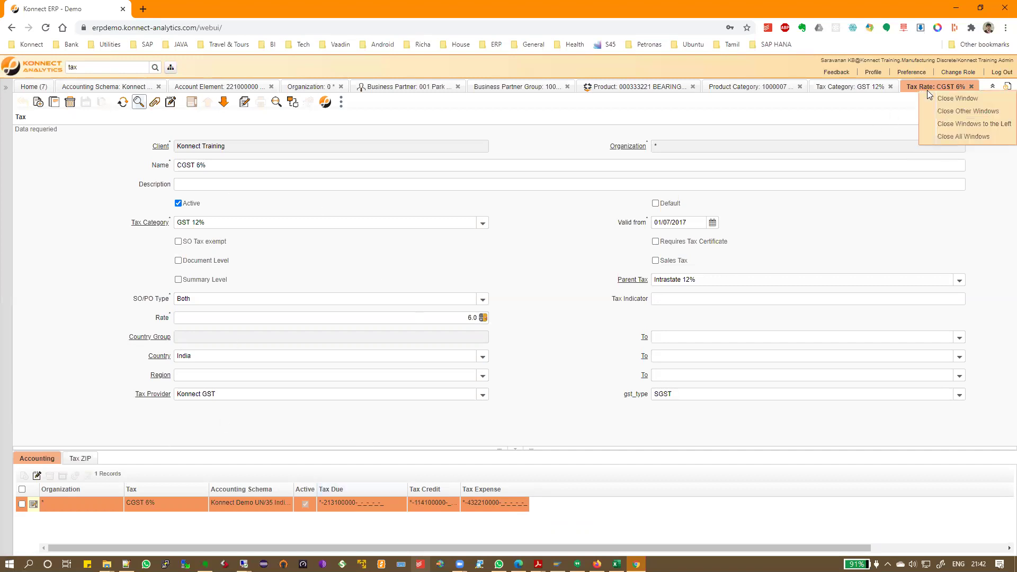
click(939, 137)
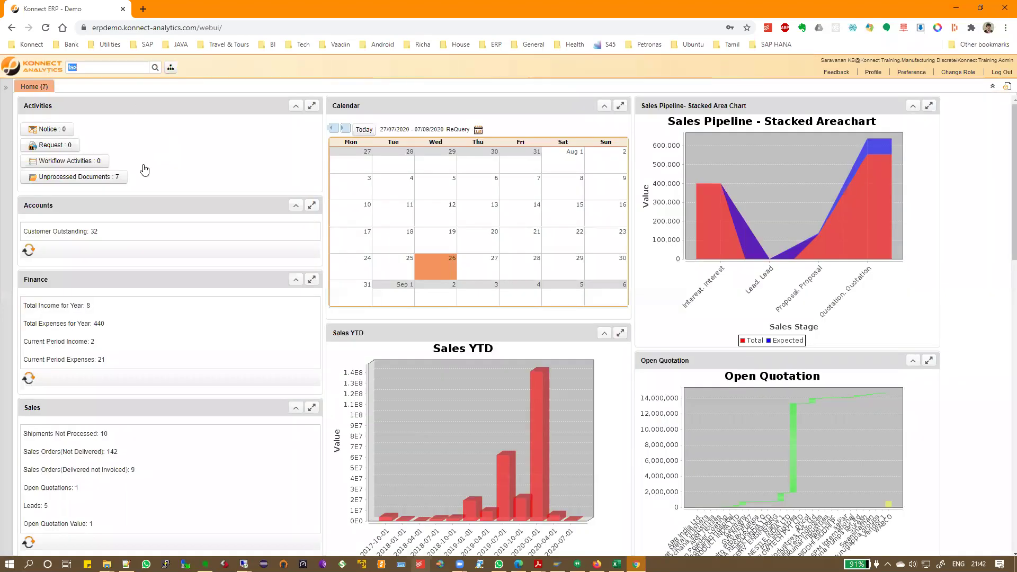
click(7, 112)
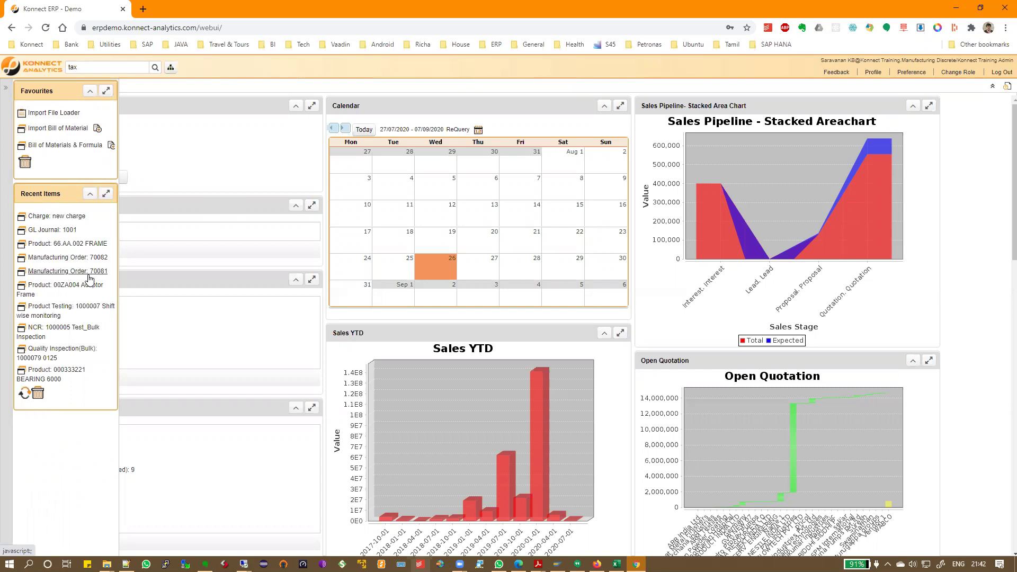
click(15, 69)
text(invoice)
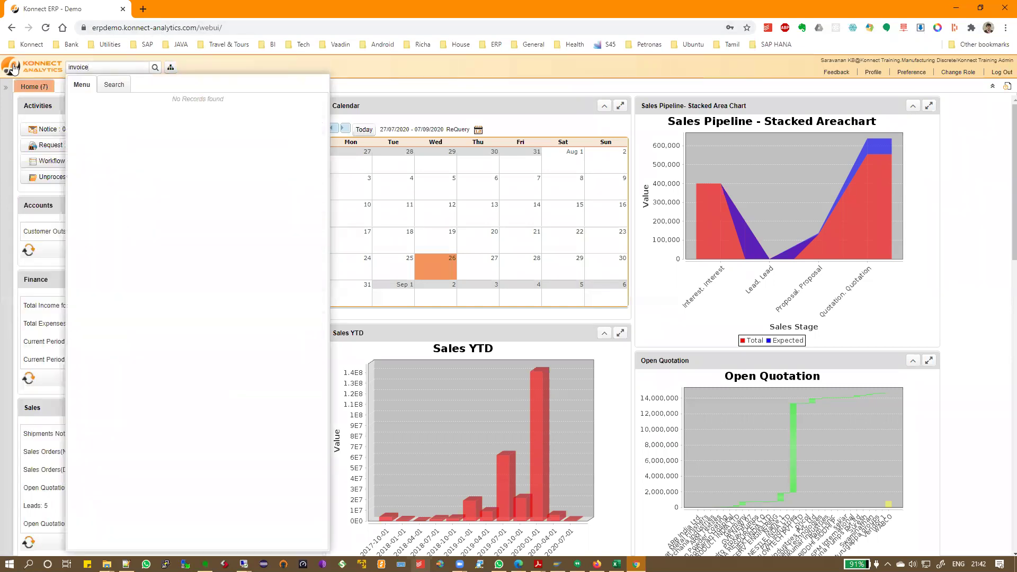
click(143, 263)
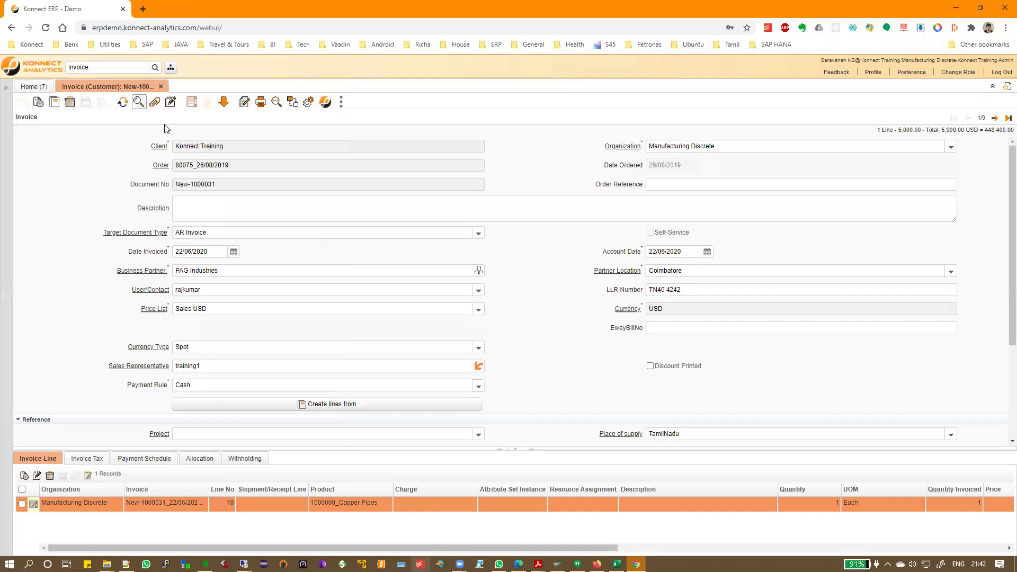
- Filter the customer invoices with an advanced query for Document Status equal to Completed
click(139, 101)
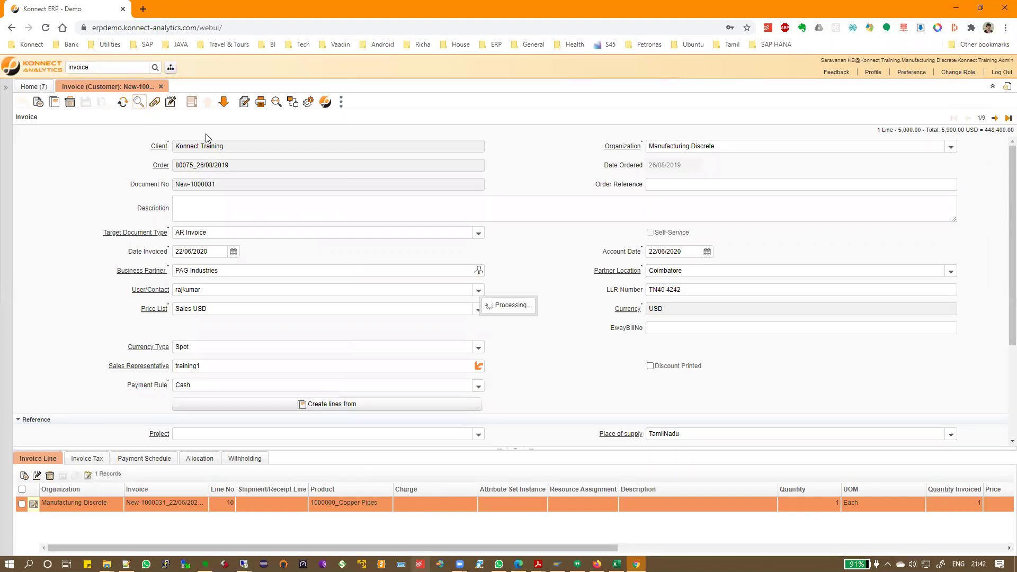
click(101, 140)
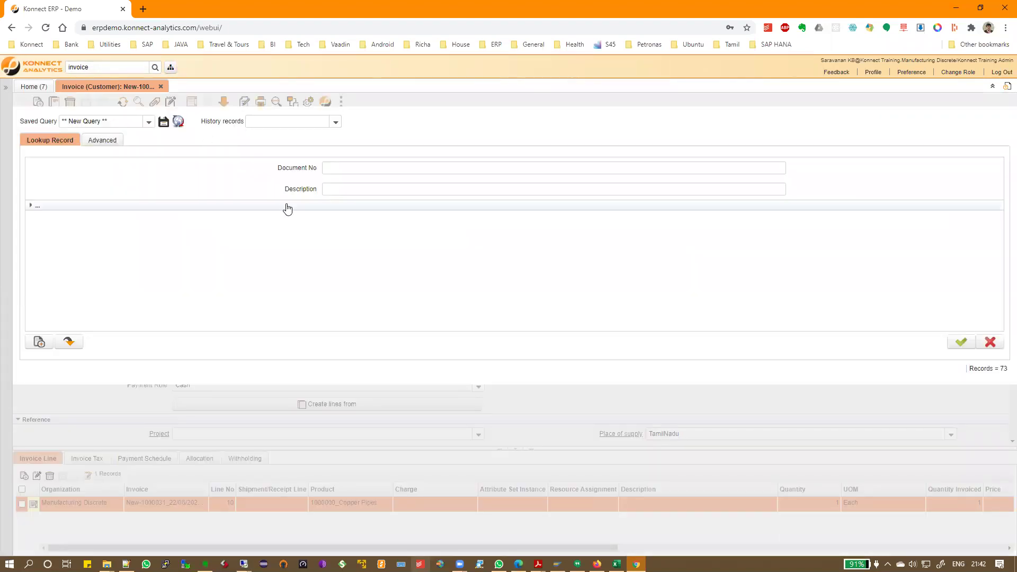
click(257, 201)
key(d)
key(Down)
key(Down)
key(Down)
key(Down)
key(Down)
key(Down)
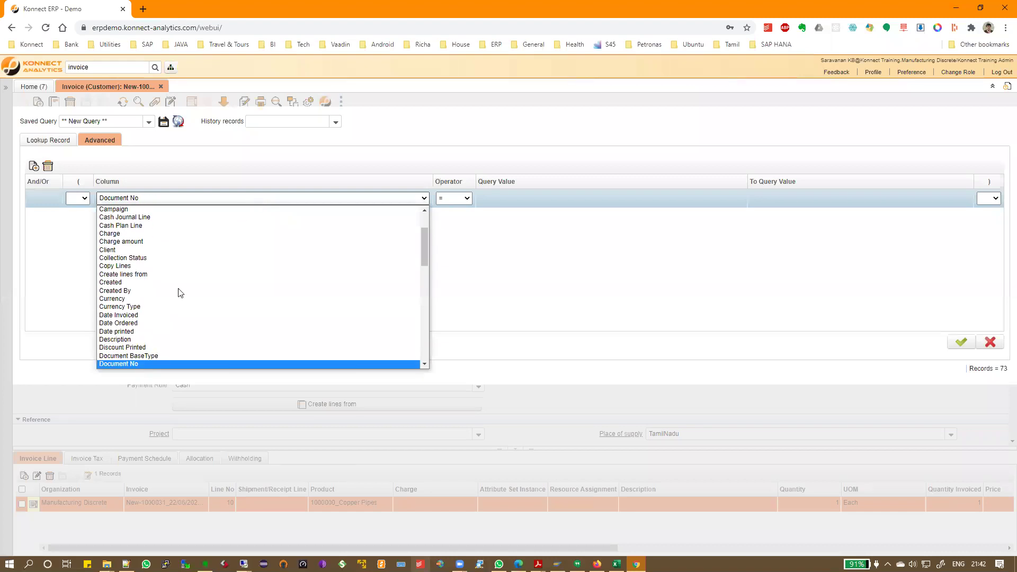
click(162, 363)
click(557, 197)
text(Completed)
key(Tab)
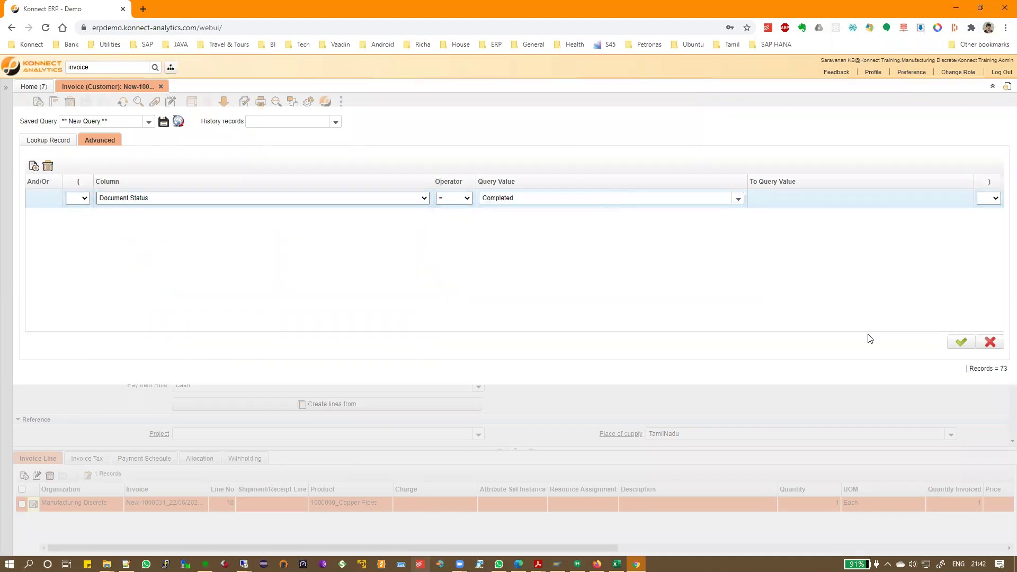
click(964, 345)
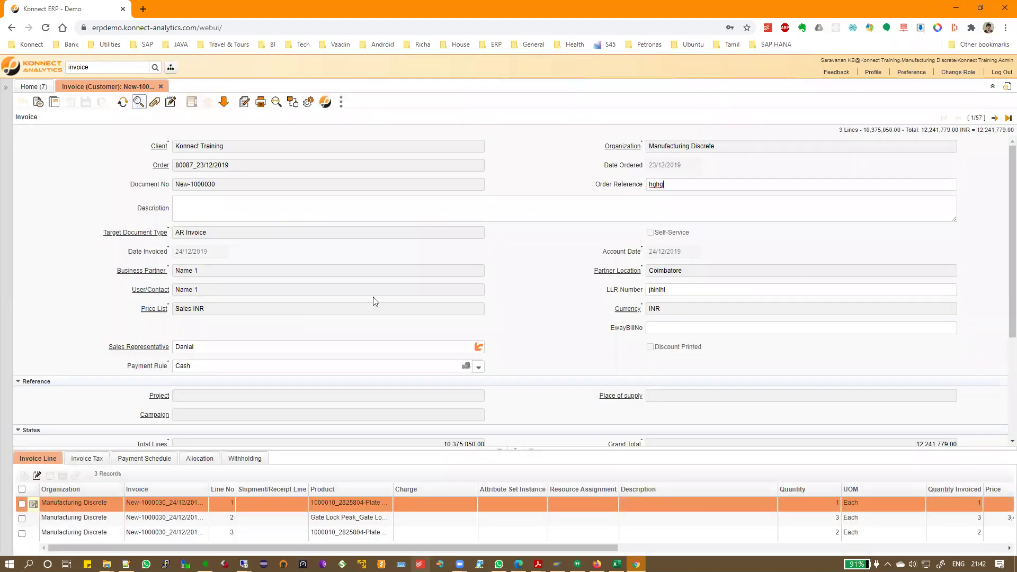
- View the accounting posting of the completed invoice and highlight its Sundry Debtors general account
scroll(440, 274, down, 3)
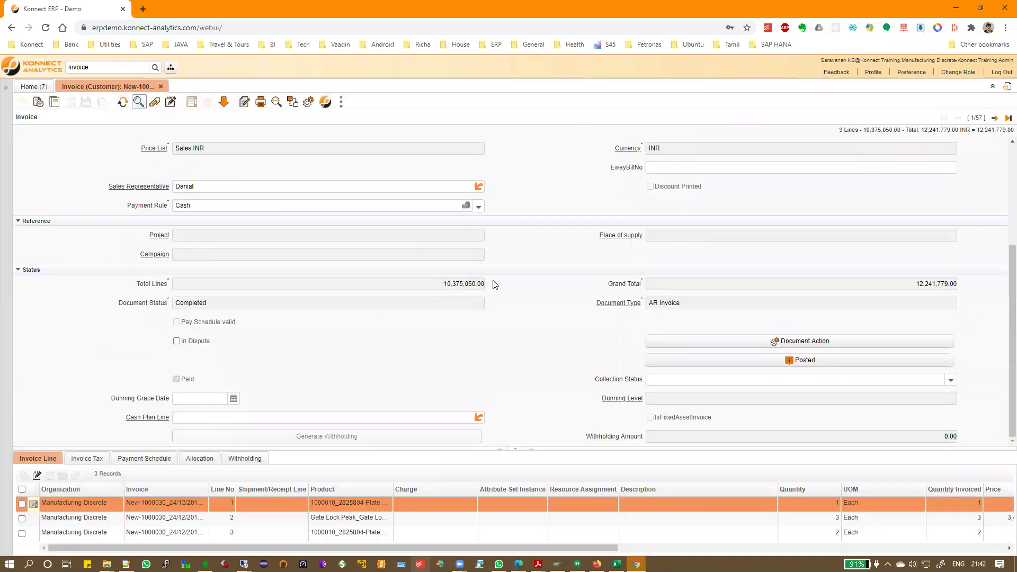
click(727, 360)
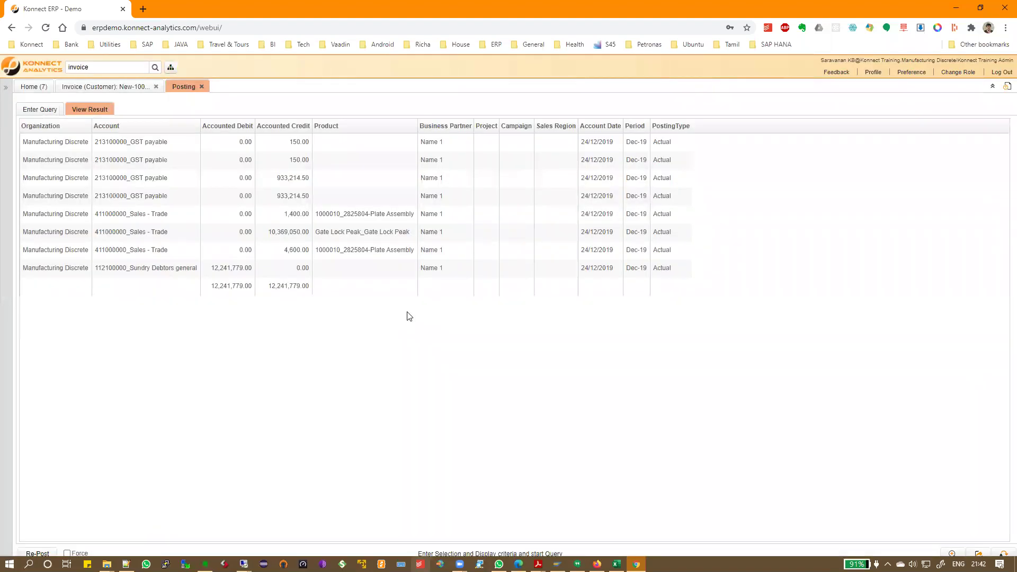
click(170, 272)
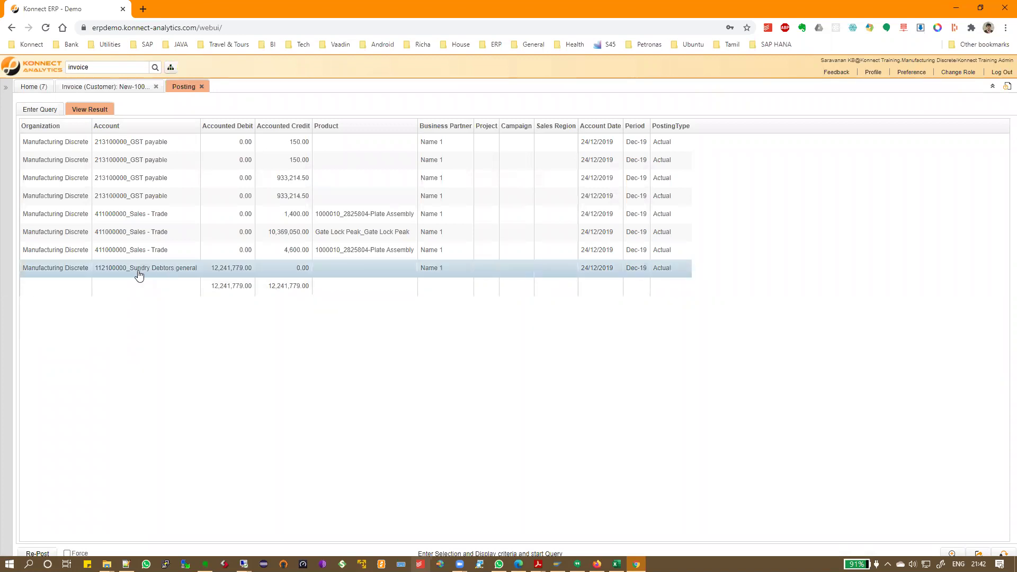
drag(99, 270, 189, 269)
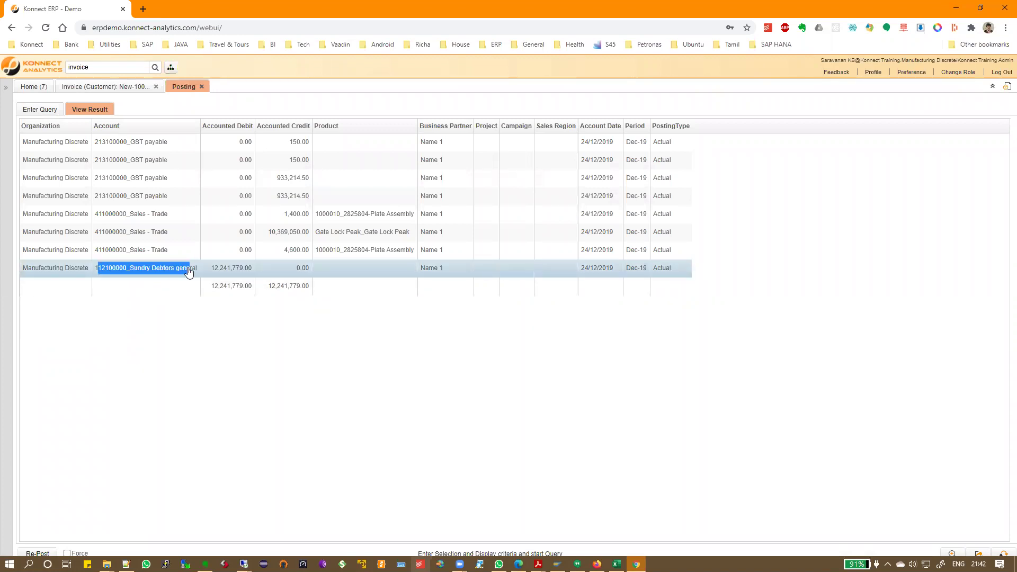
- Open the business partner record from the invoice and view its Customer Accounting details
click(123, 88)
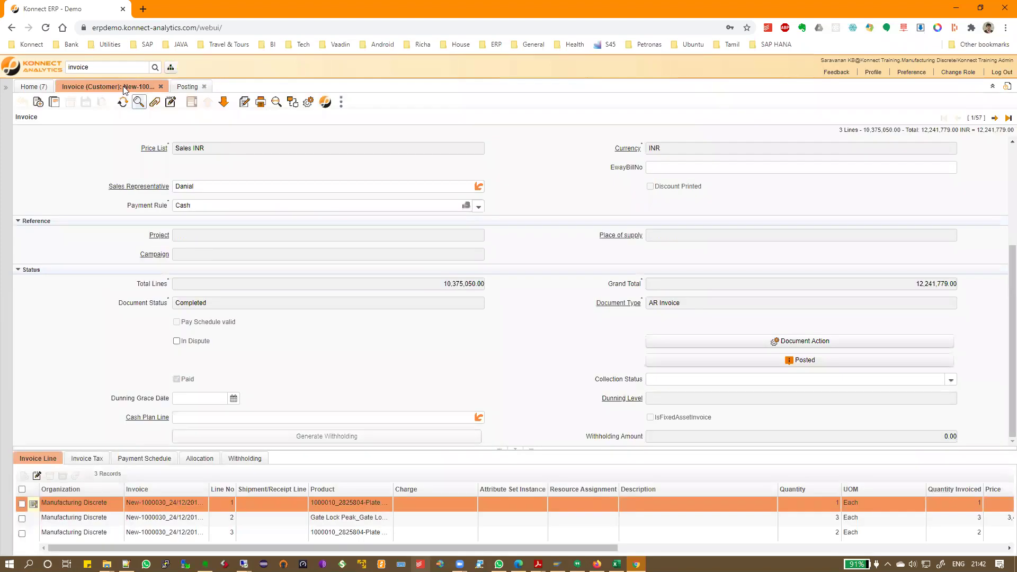
scroll(239, 232, up, 3)
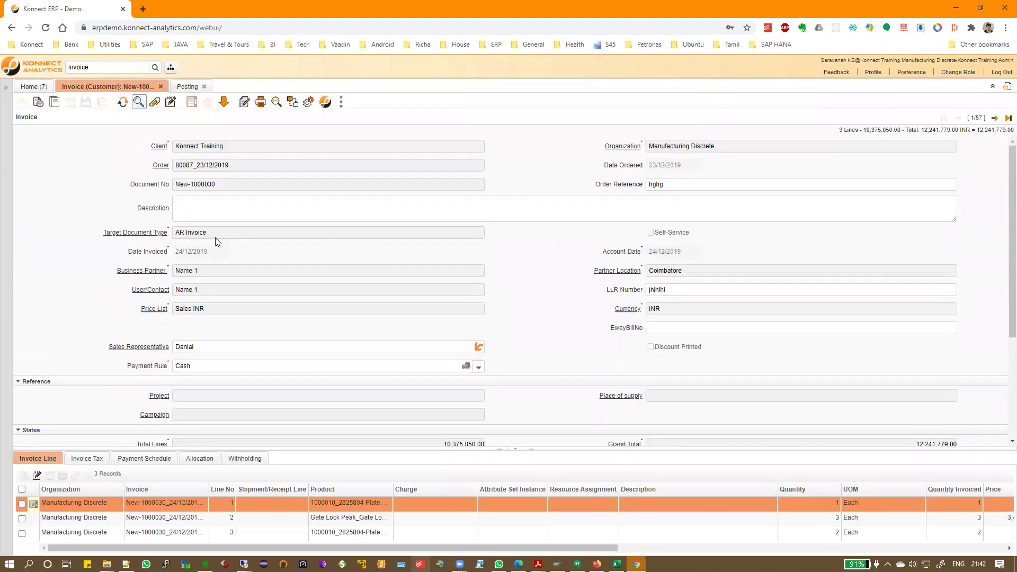
click(149, 272)
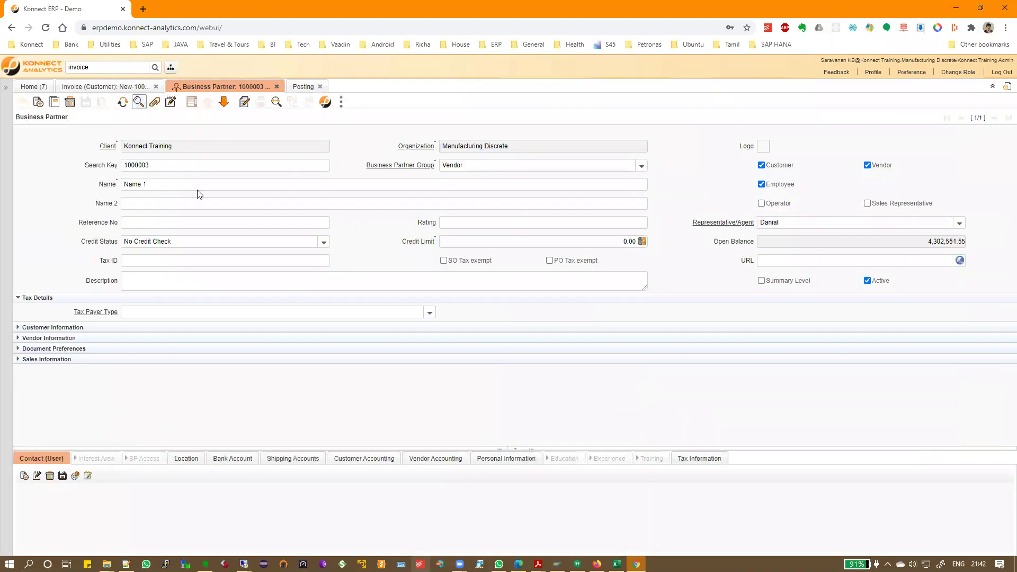
click(371, 460)
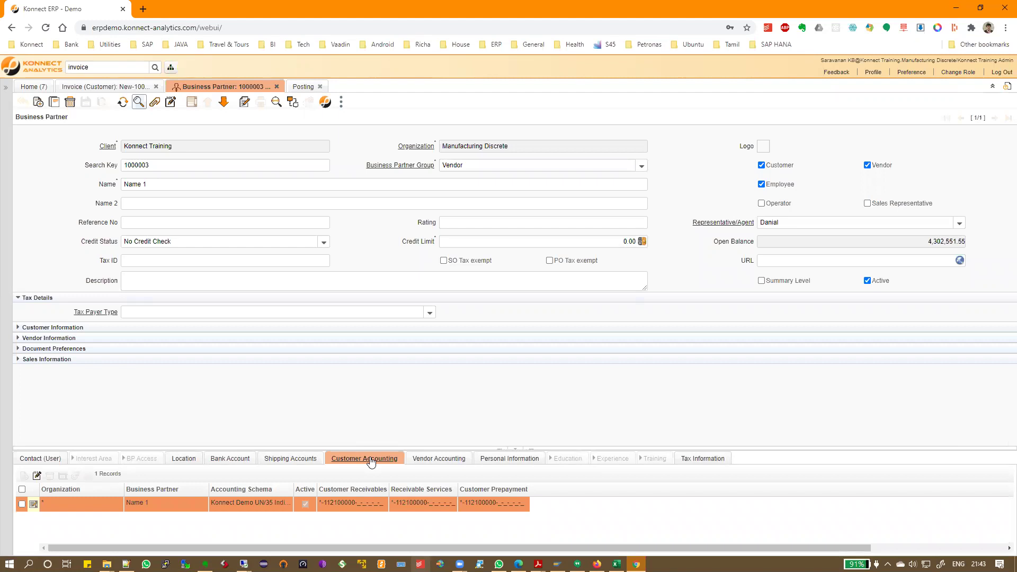
click(371, 461)
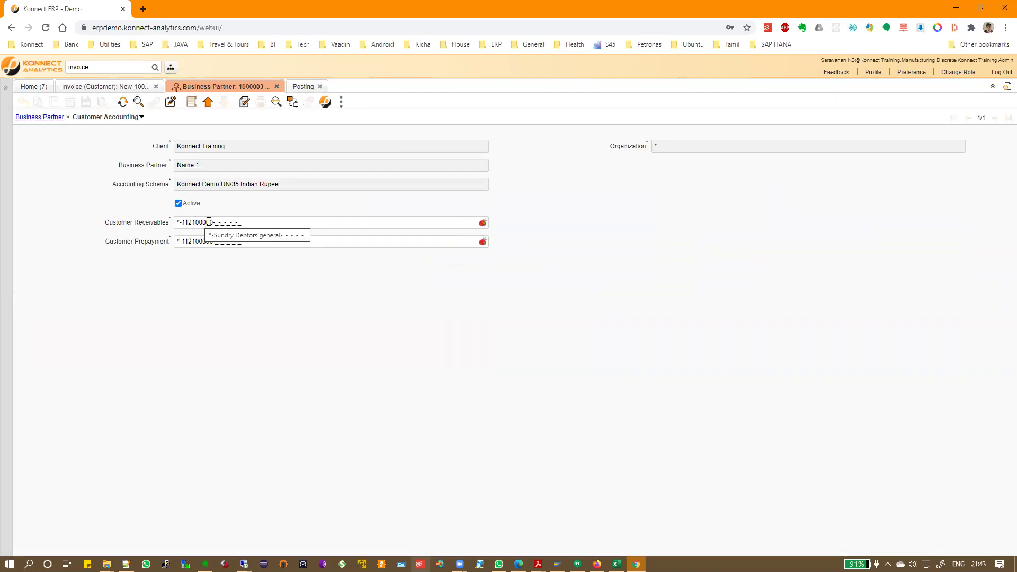
- Compare the Sundry Debtors general posting line with the business partner's Customer Receivables account
click(298, 86)
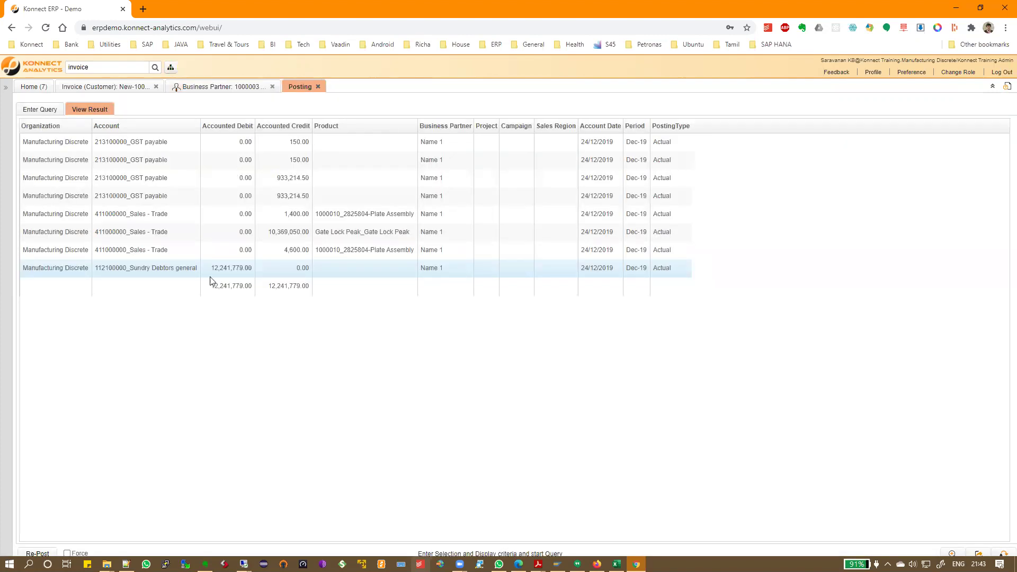
click(103, 272)
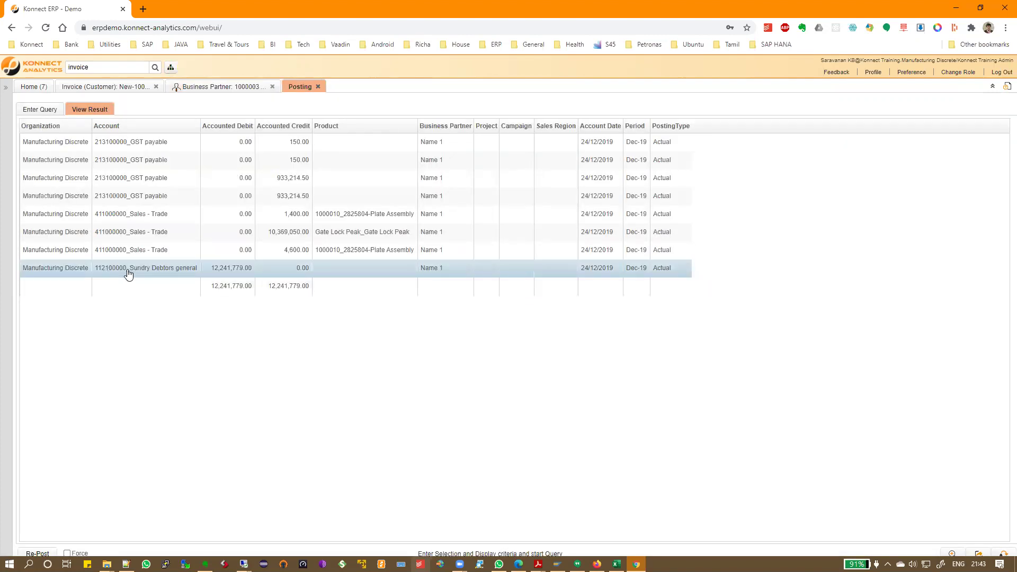
click(213, 87)
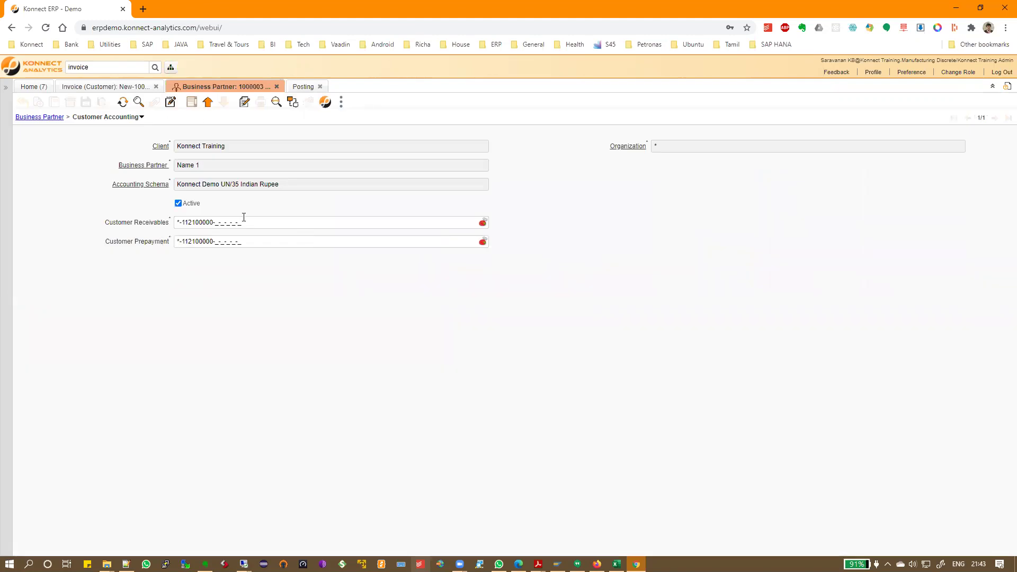
- Open the account combination for Customer Receivables, clear its parameters and choose the 211100000 Sundry creditors-General account
click(483, 225)
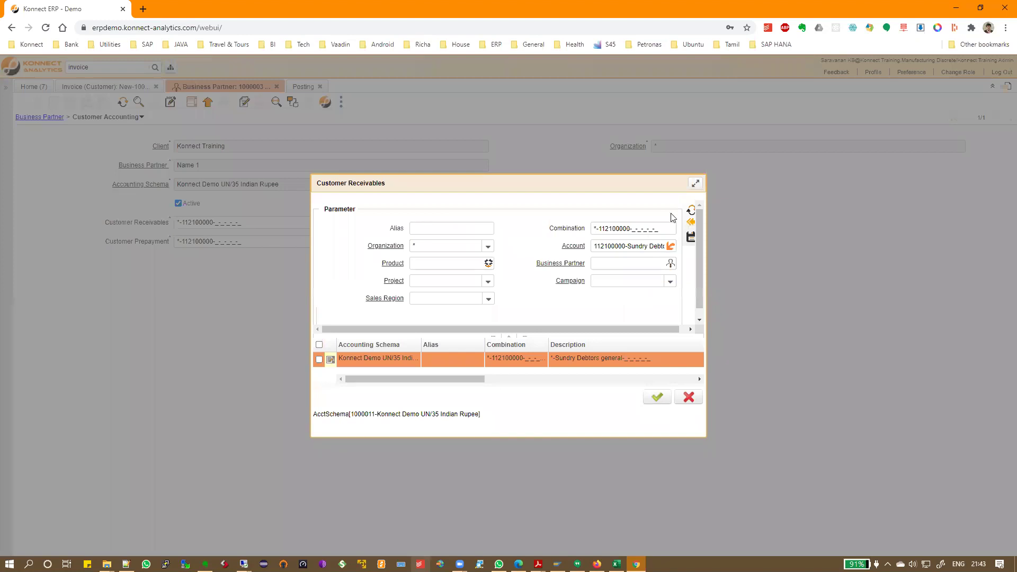
click(691, 222)
click(607, 248)
text(sun)
key(Tab)
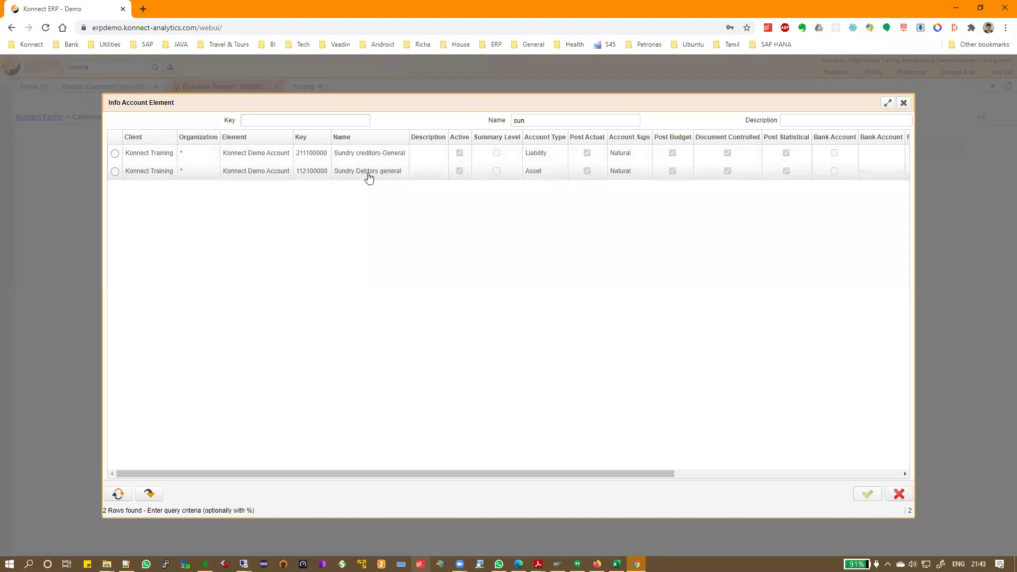
click(369, 155)
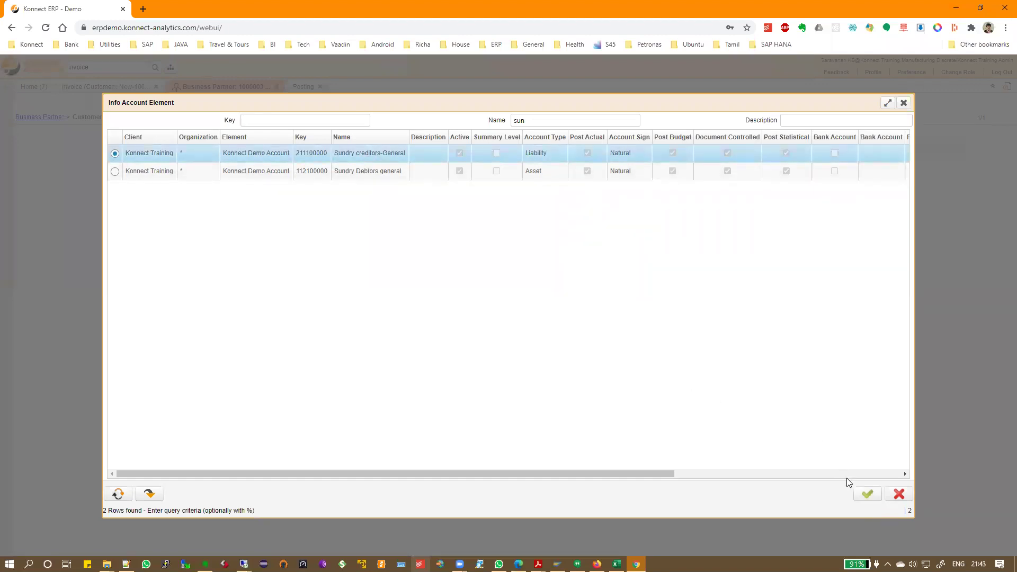
click(867, 494)
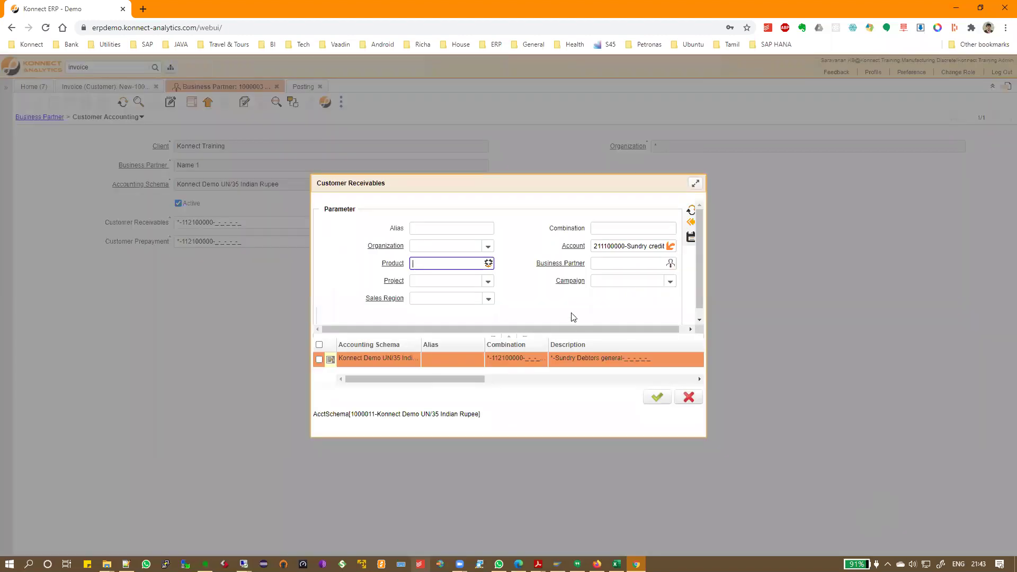
- Set the combination's organization to *, save and apply it as the Customer Receivables account, and save the partner's accounting record
click(488, 246)
click(454, 264)
click(691, 237)
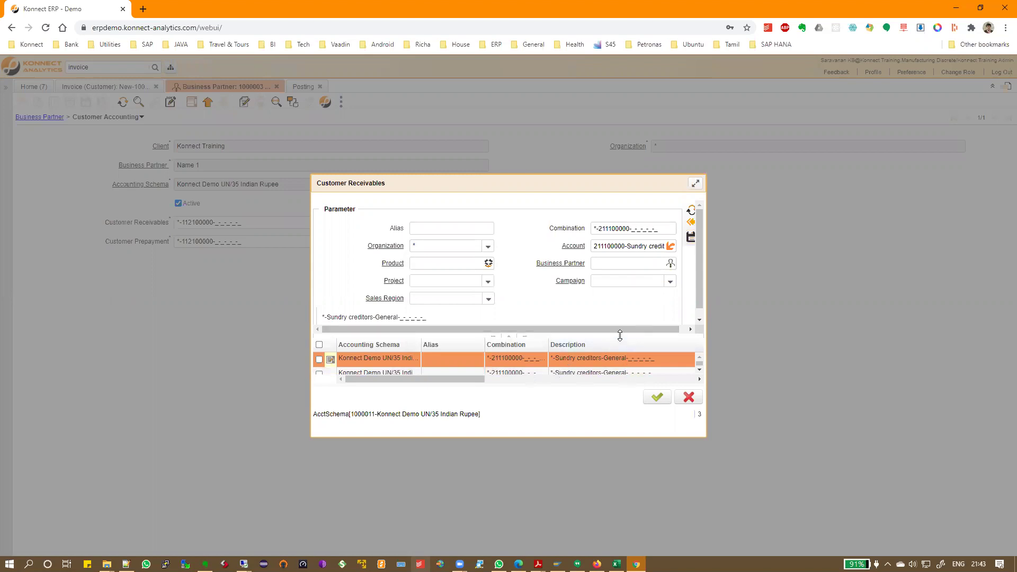
click(660, 400)
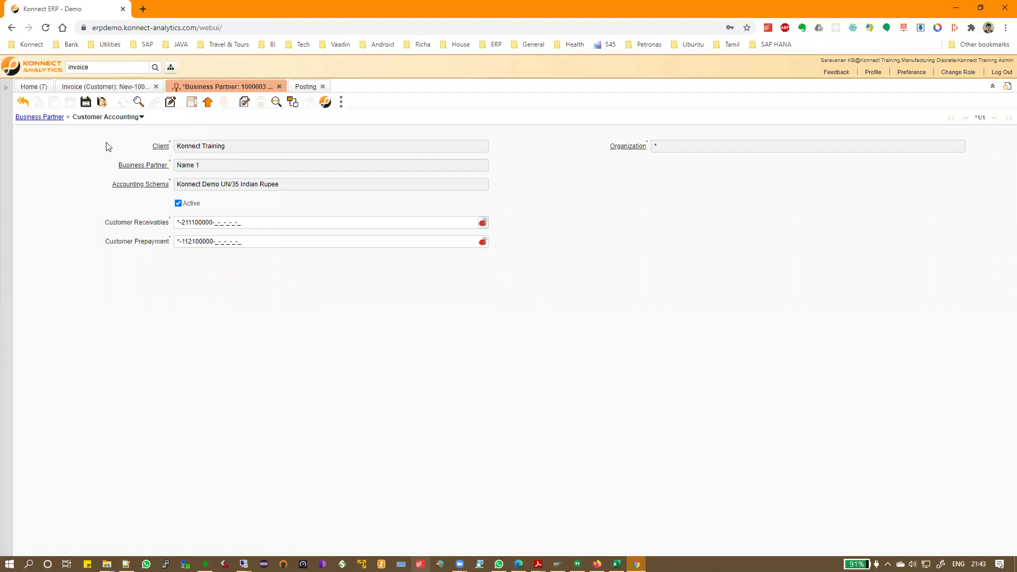
click(86, 102)
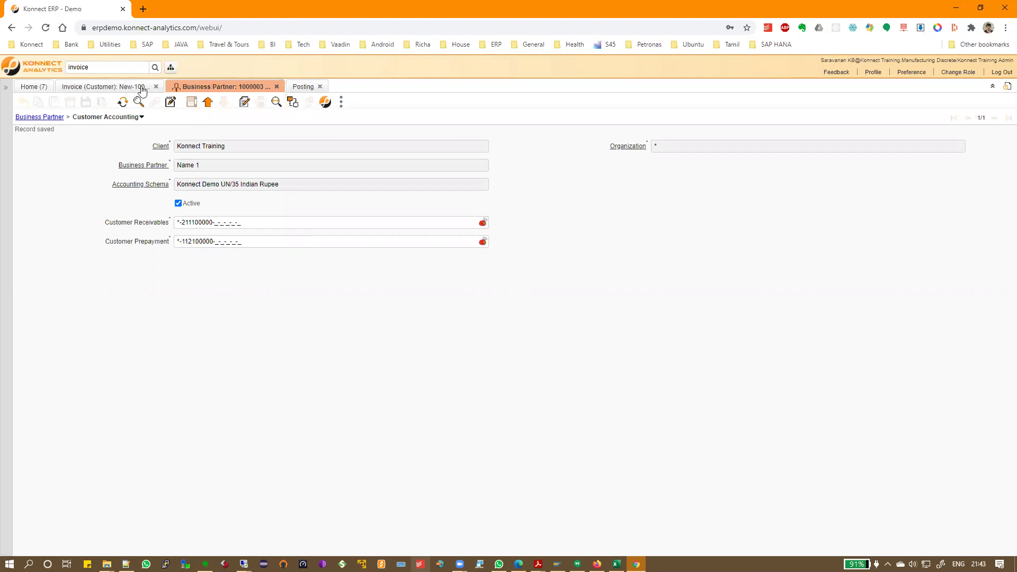
- Force a re-post of the invoice's accounting entries and highlight the Sundry creditors-General account and its debit amount
click(299, 88)
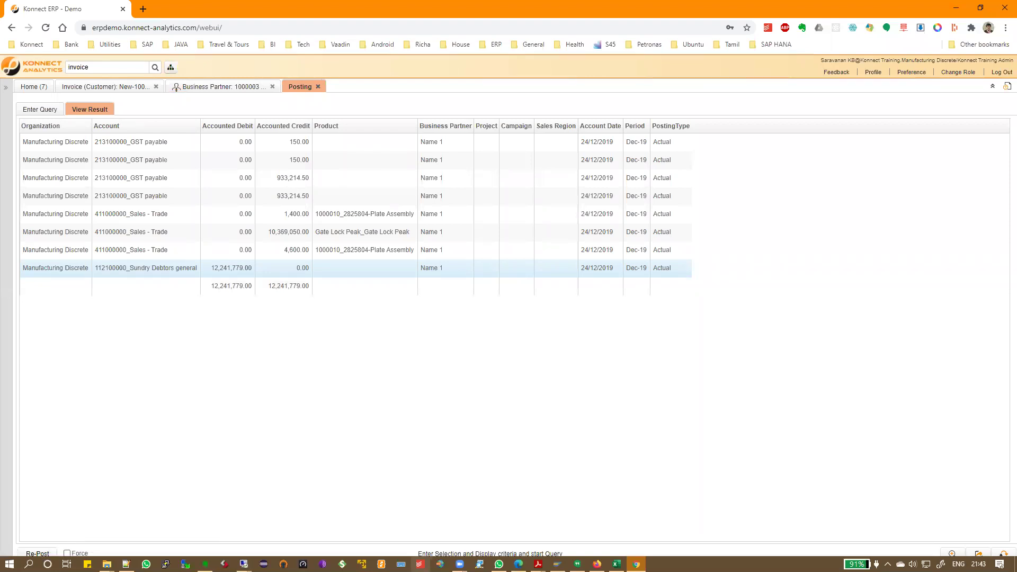
click(49, 554)
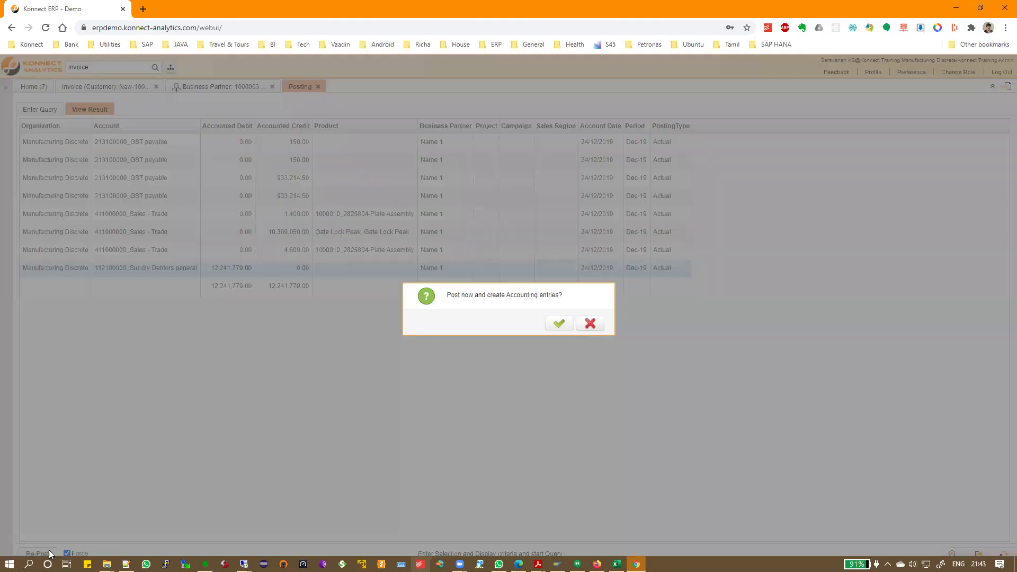
click(558, 323)
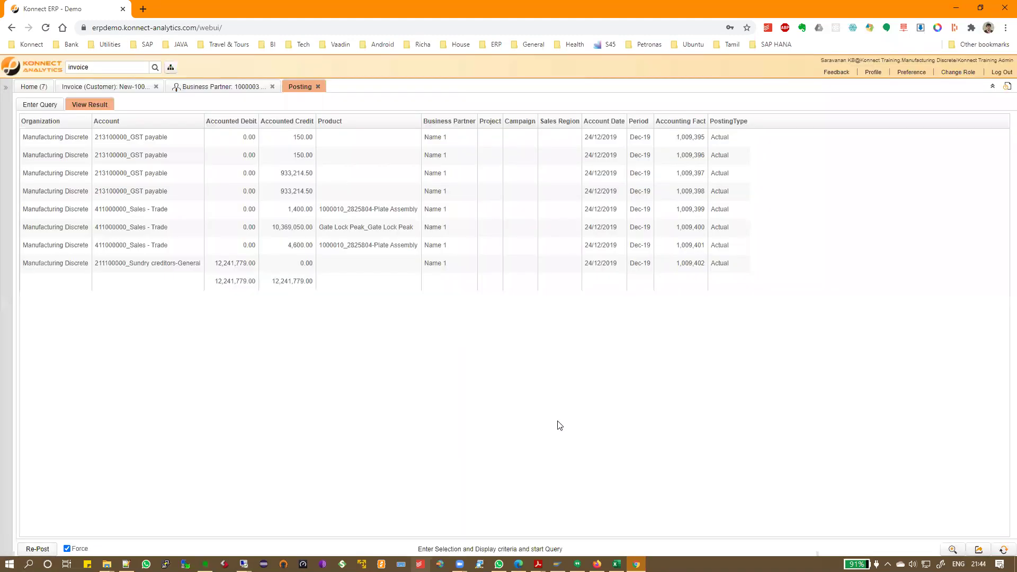
drag(96, 265, 202, 268)
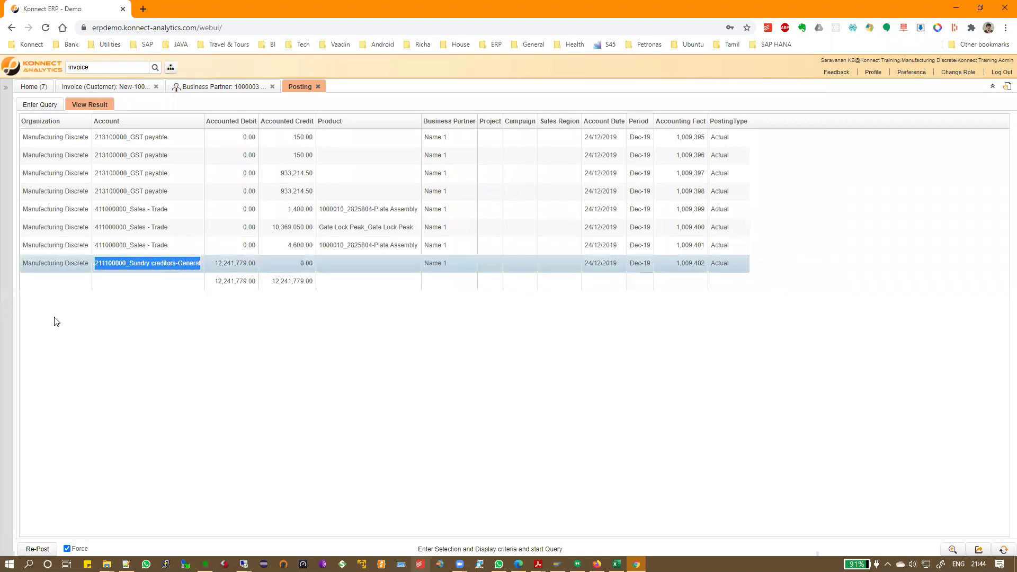
key(alt+Tab)
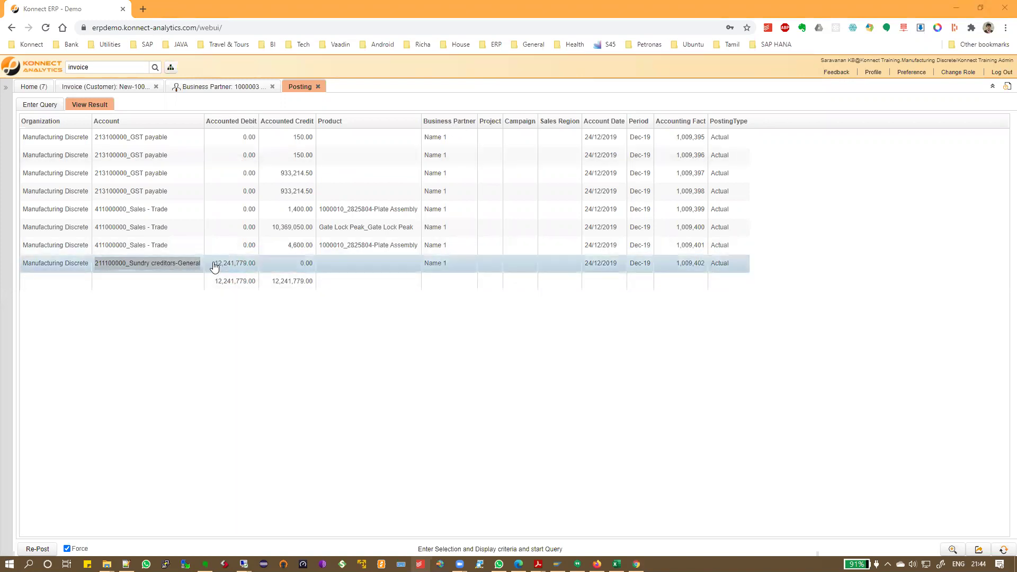
double_click(254, 267)
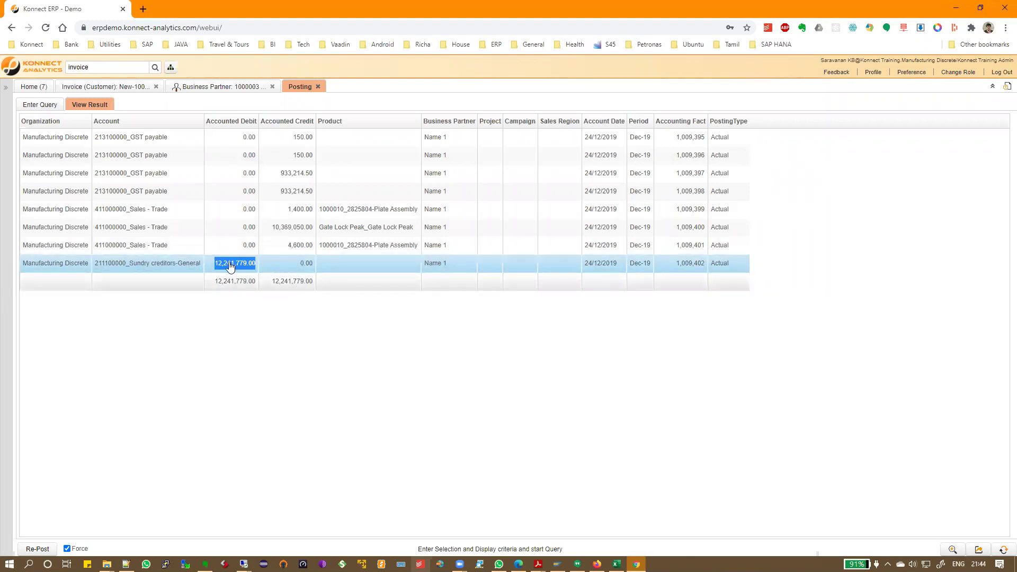
- Return to the main business partner record and open its Vendor business partner group
click(224, 87)
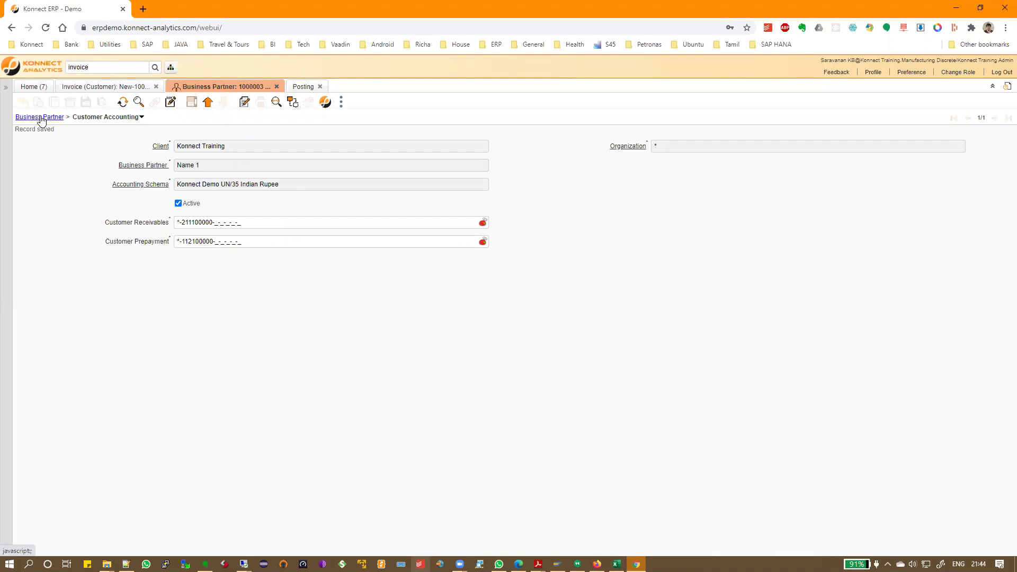
click(41, 117)
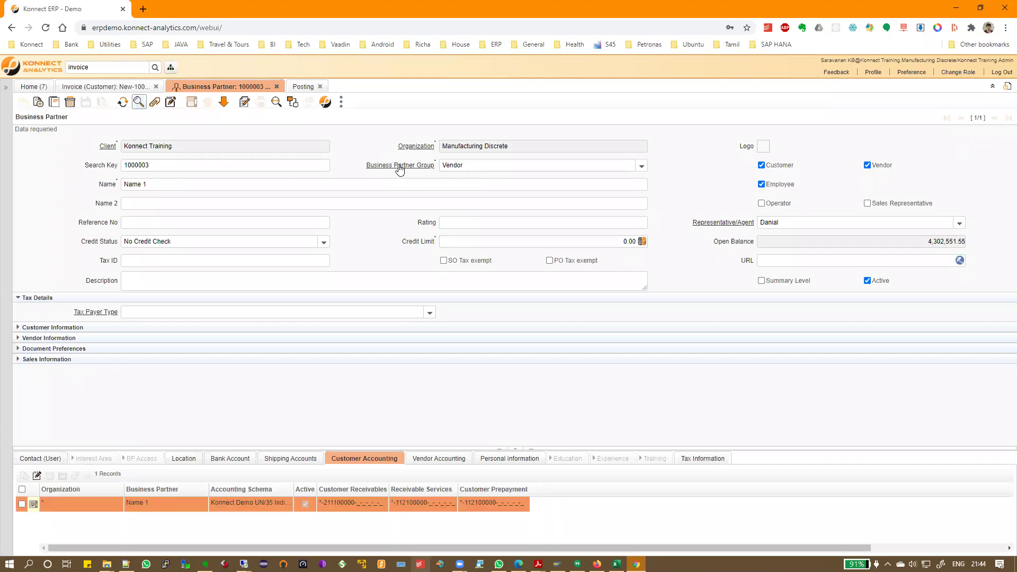
click(400, 166)
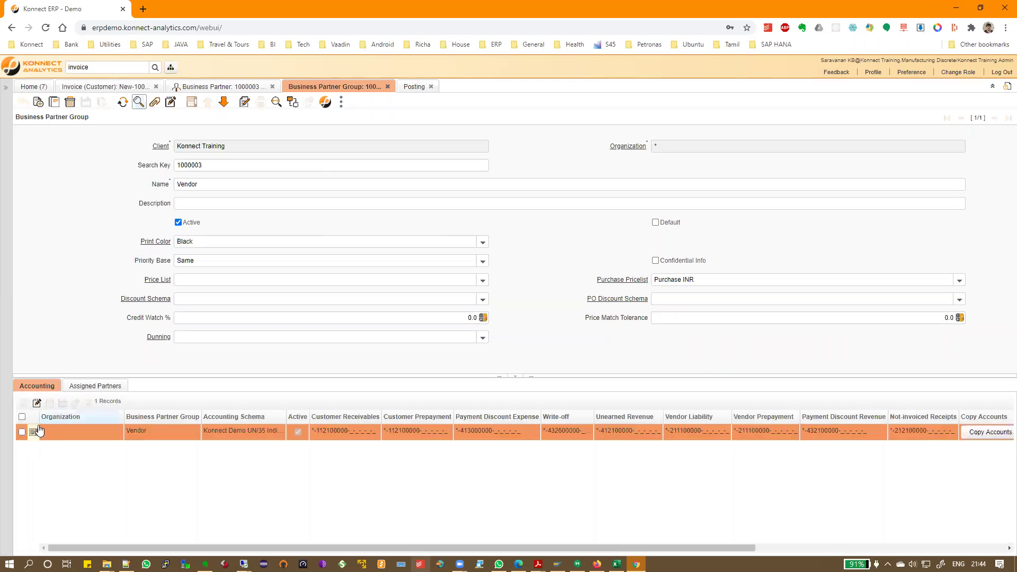
- Copy the Vendor group's default accounts to all its business partners, selecting the accounting schema for the process
click(982, 433)
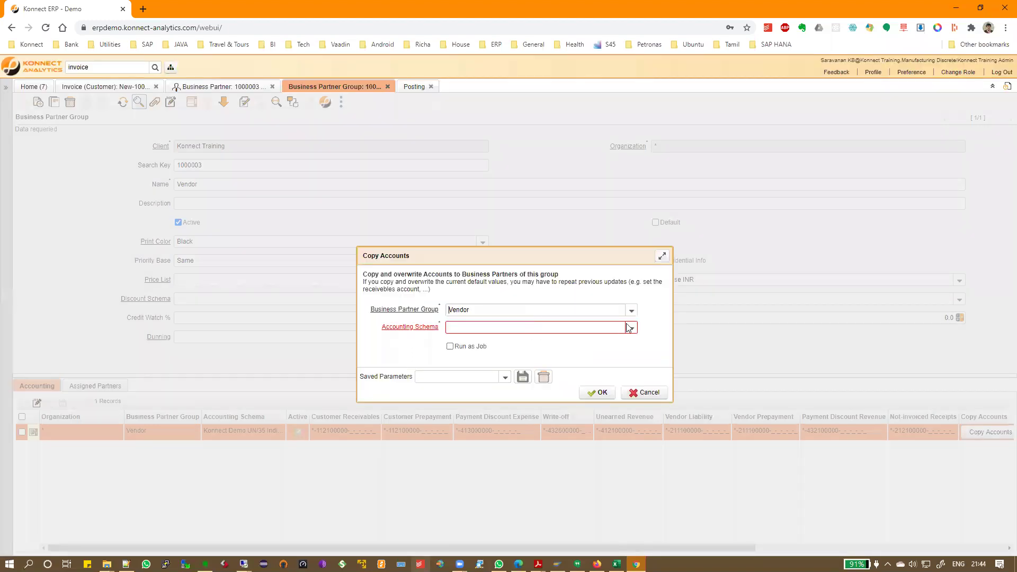
click(634, 328)
click(530, 340)
click(599, 392)
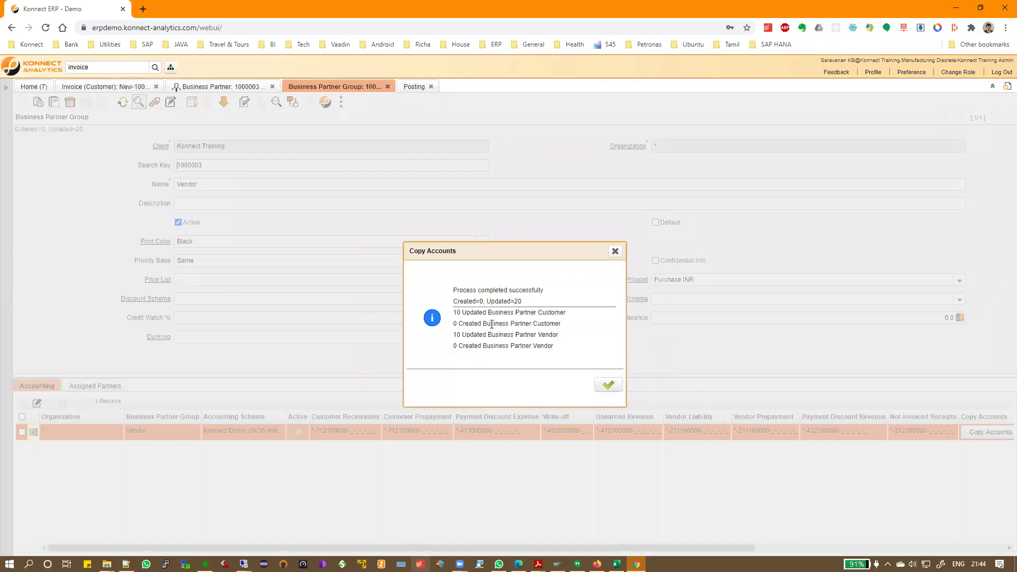
click(610, 386)
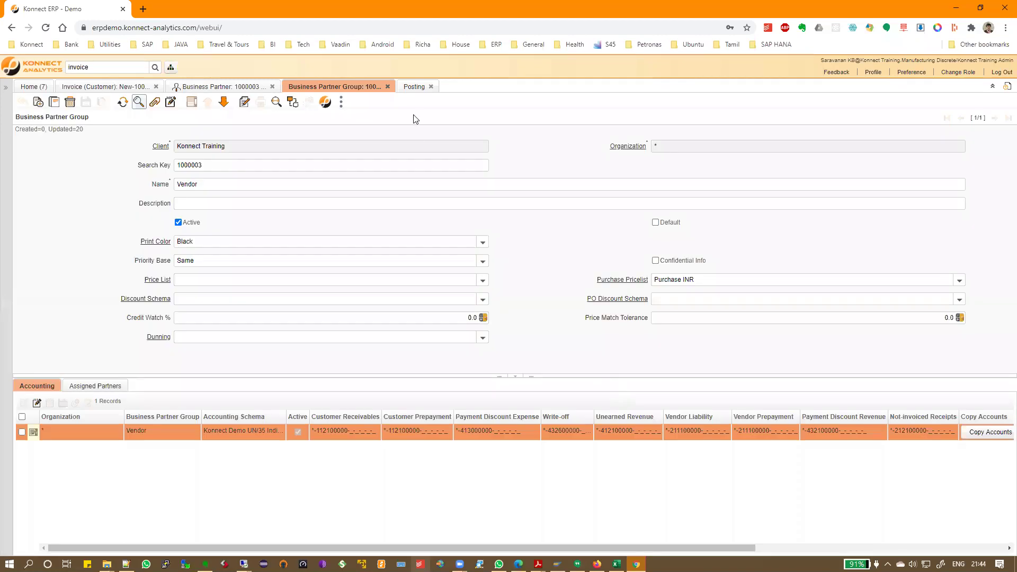
- Re-post the invoice's accounting entries again and highlight the Sundry Debtors general account in the resulting posting
click(412, 87)
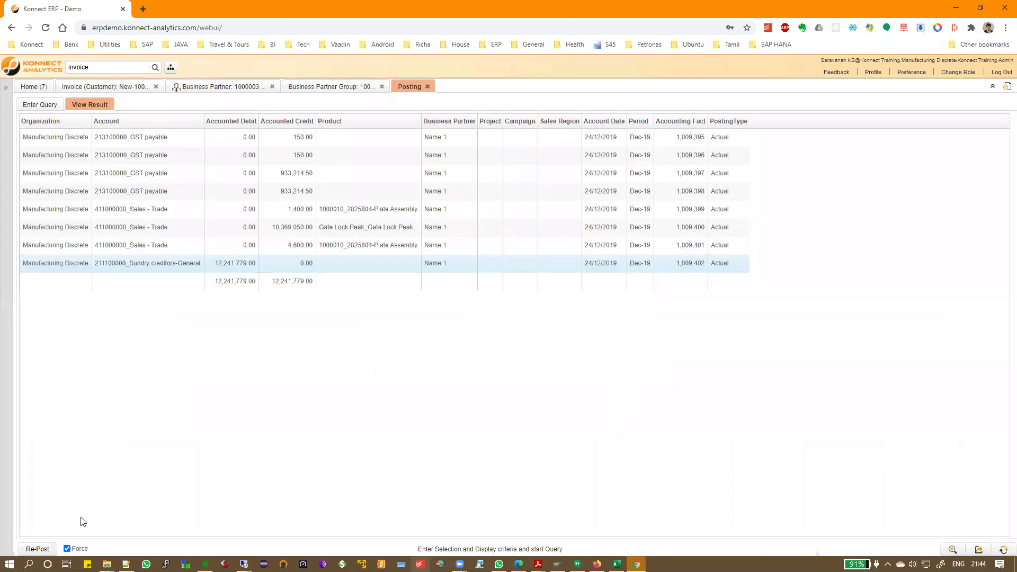
click(50, 551)
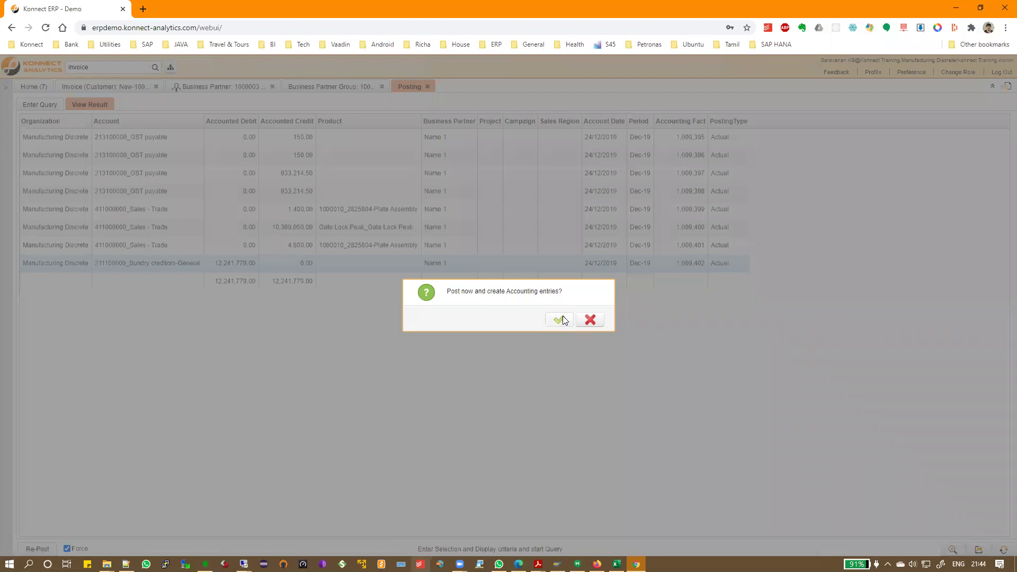
click(559, 320)
drag(96, 264, 141, 268)
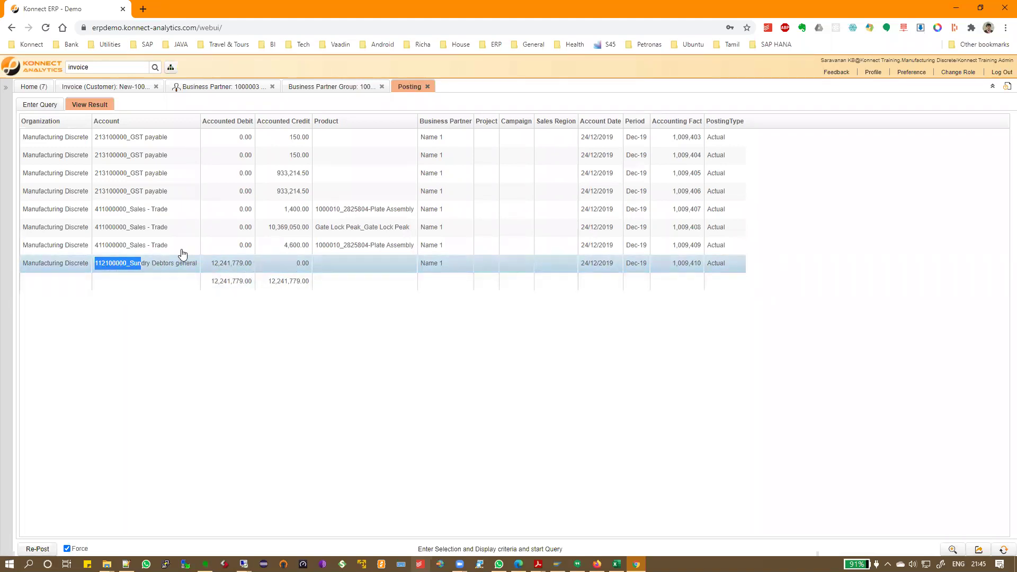
- Select the last Sales - Trade posting line and close the Business Partner and Business Partner Group windows
click(137, 245)
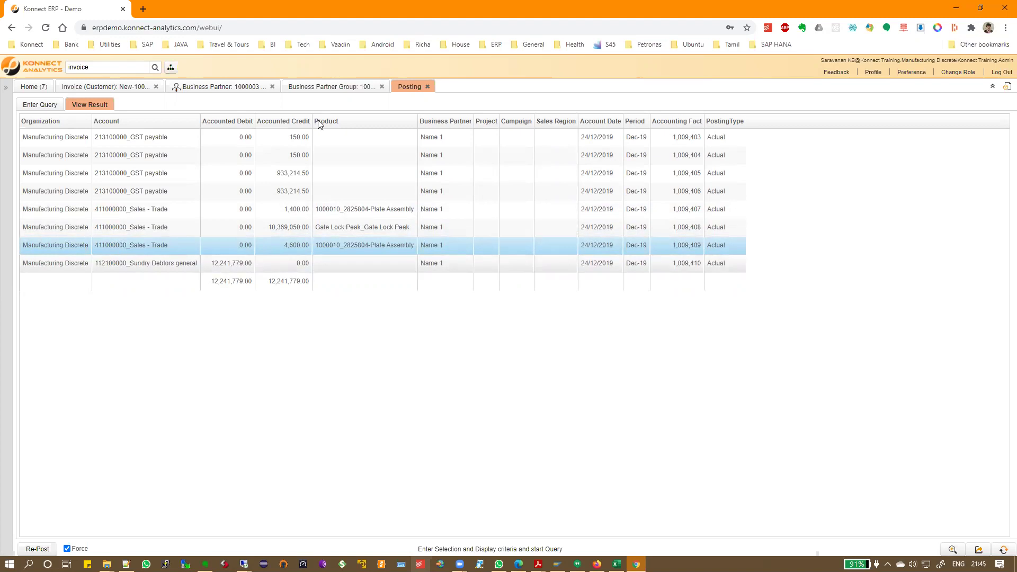
click(273, 86)
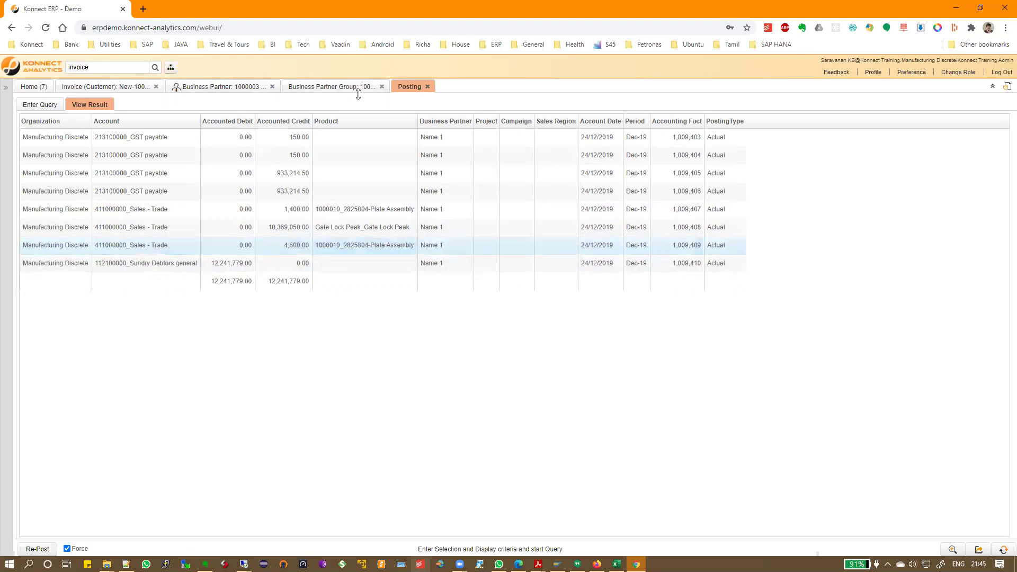
click(265, 87)
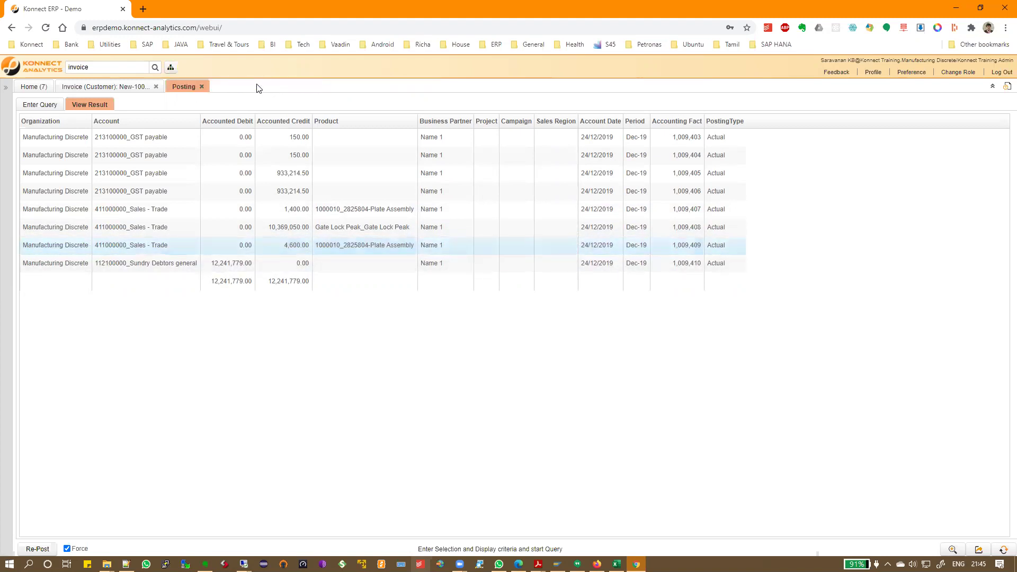
- Open the Plate Assembly product's Accounting details from the first invoice line and compare its Product Revenue account with the Sales - Trade posting
click(137, 87)
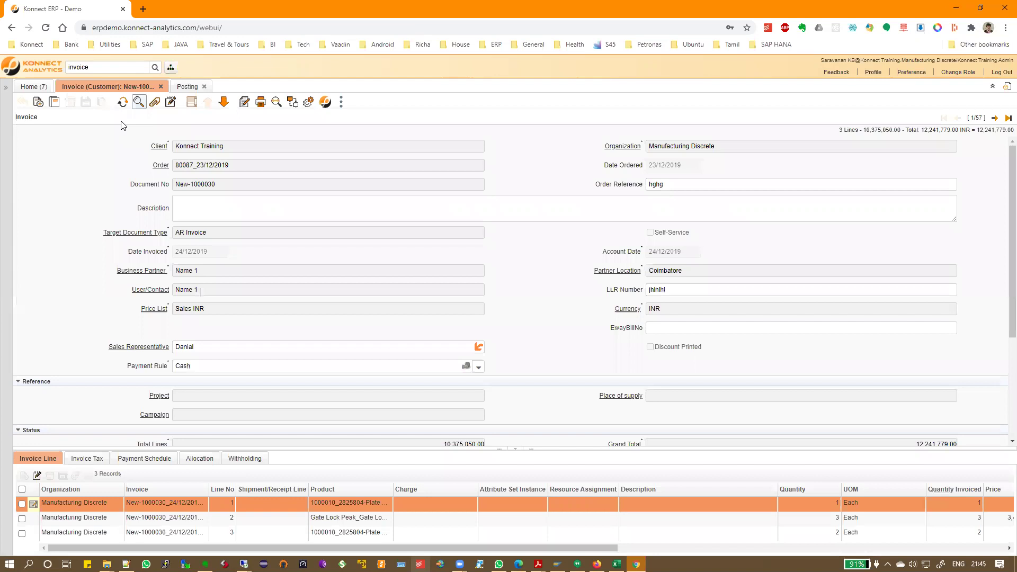
click(32, 505)
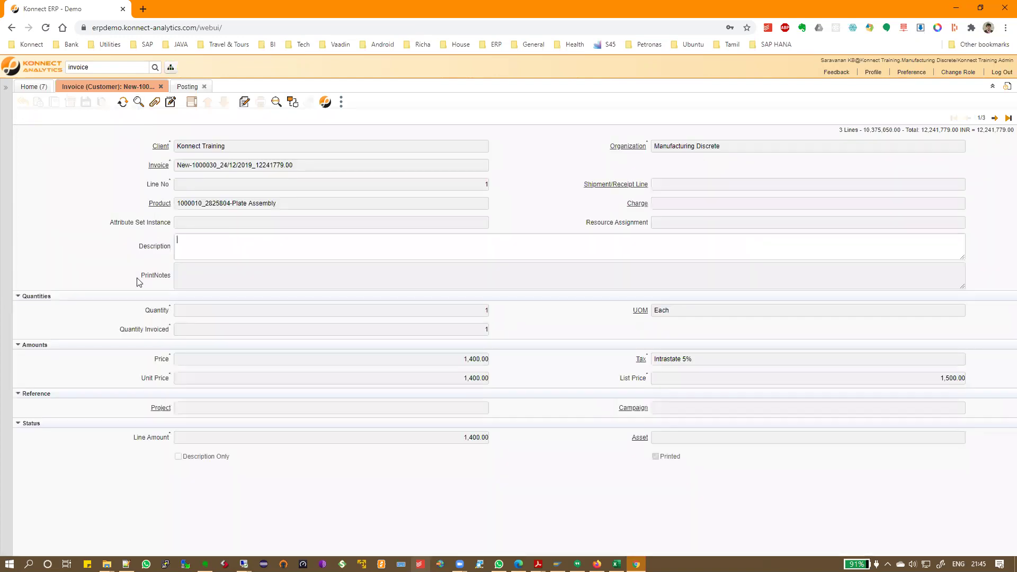
click(162, 206)
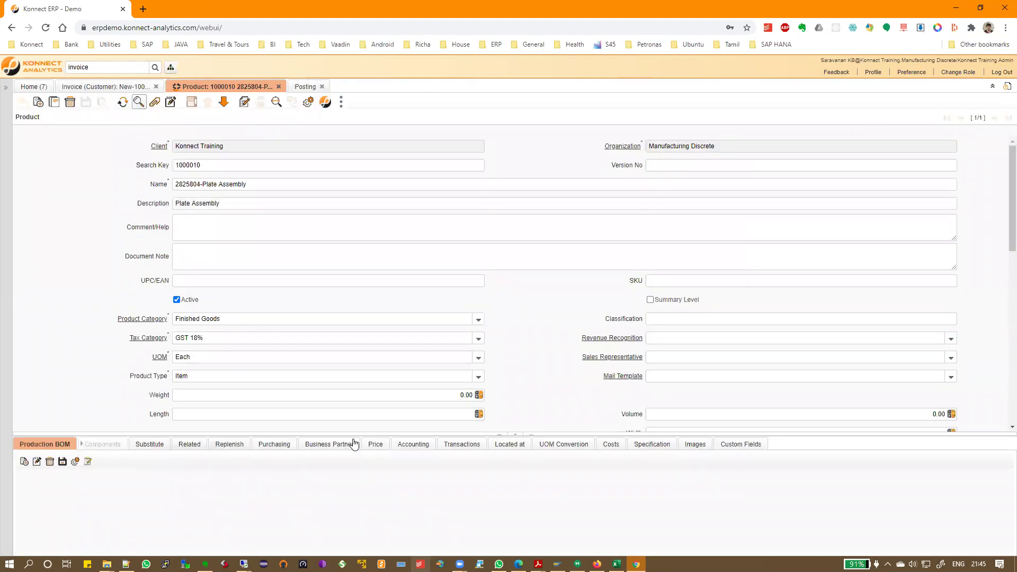
click(409, 447)
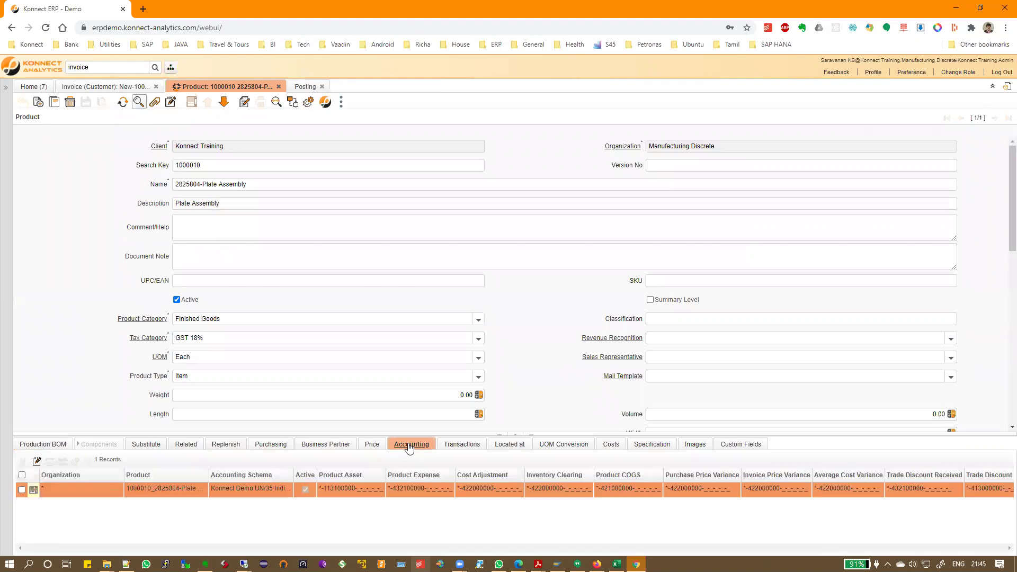
click(34, 492)
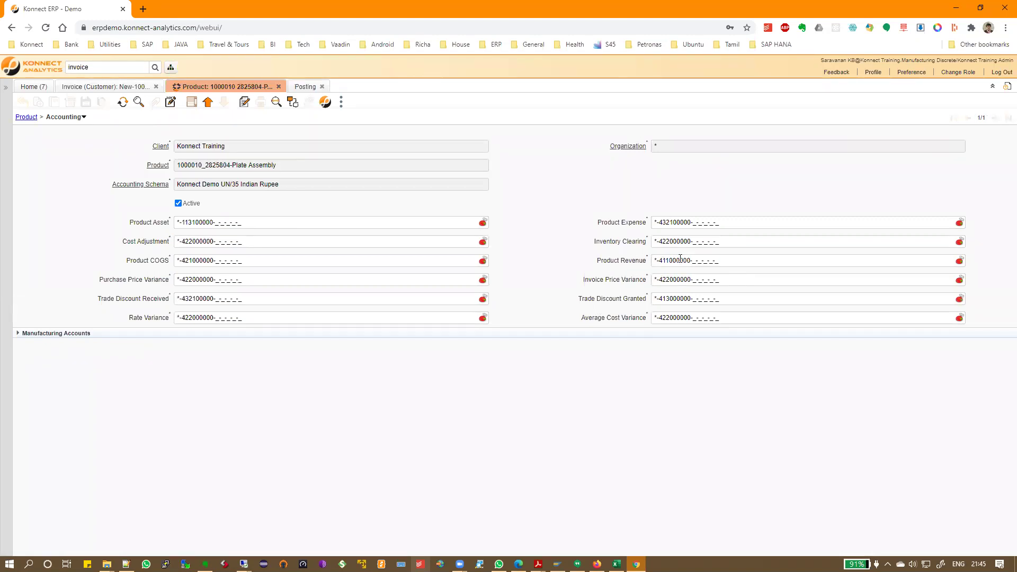
click(303, 87)
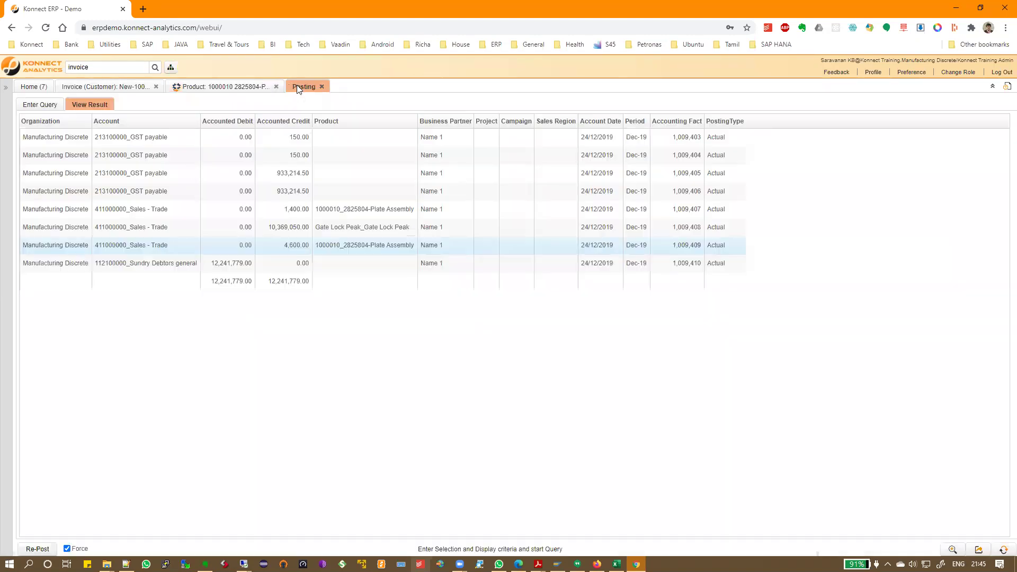
click(117, 251)
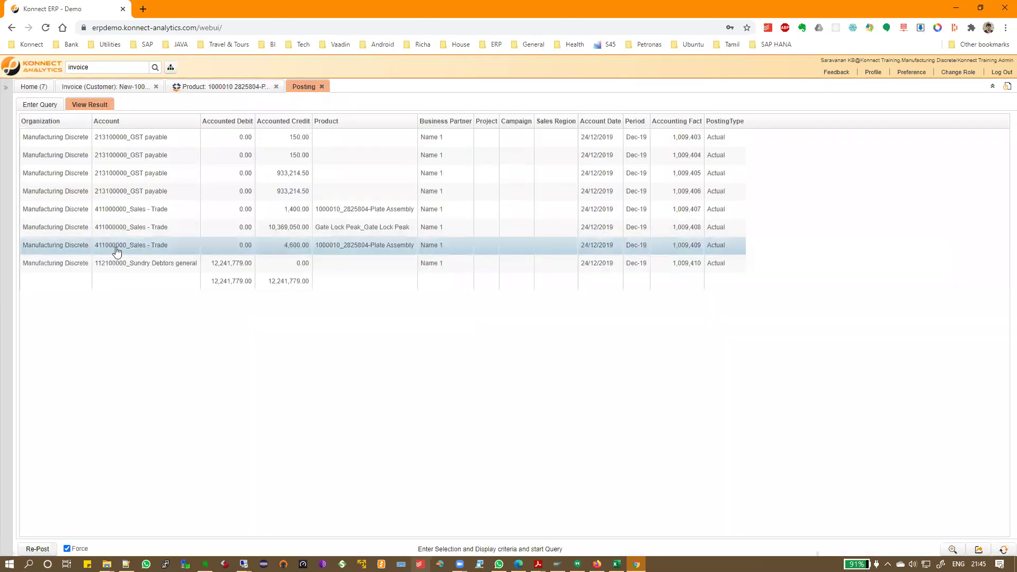
- Select the last GST payable posting line and open the Intrastate 5% tax rate from the invoice line
click(279, 192)
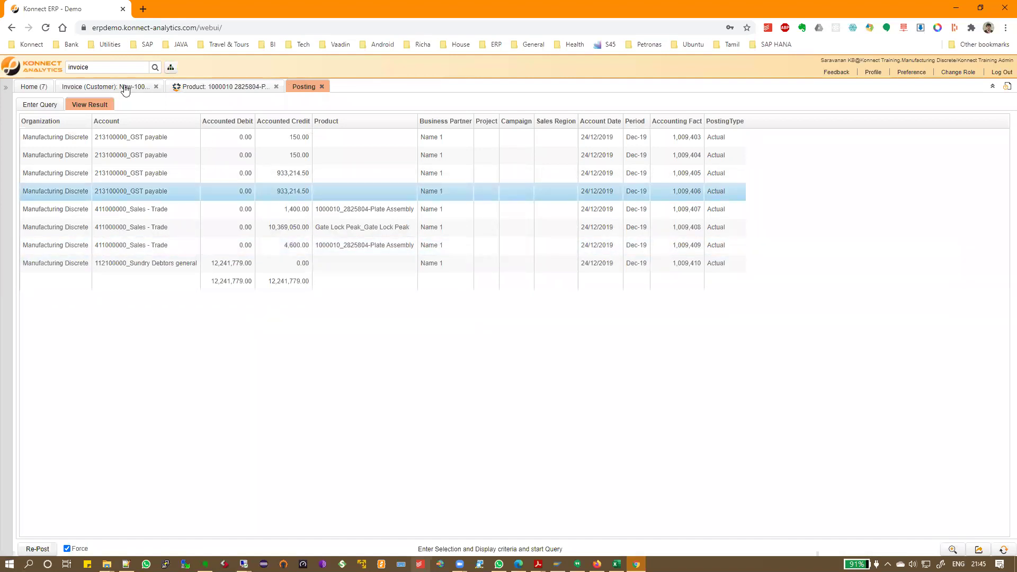
click(126, 87)
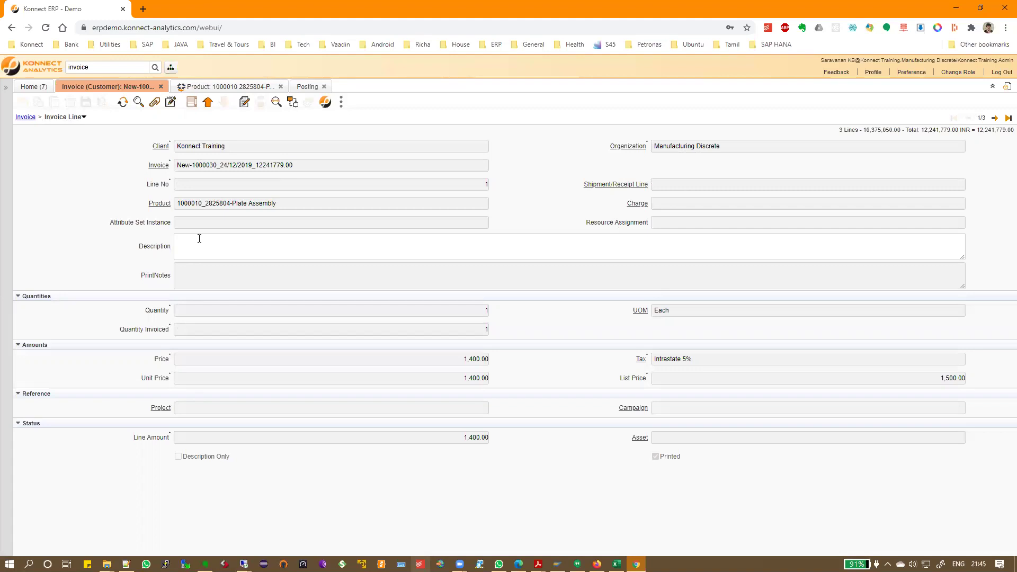
click(642, 361)
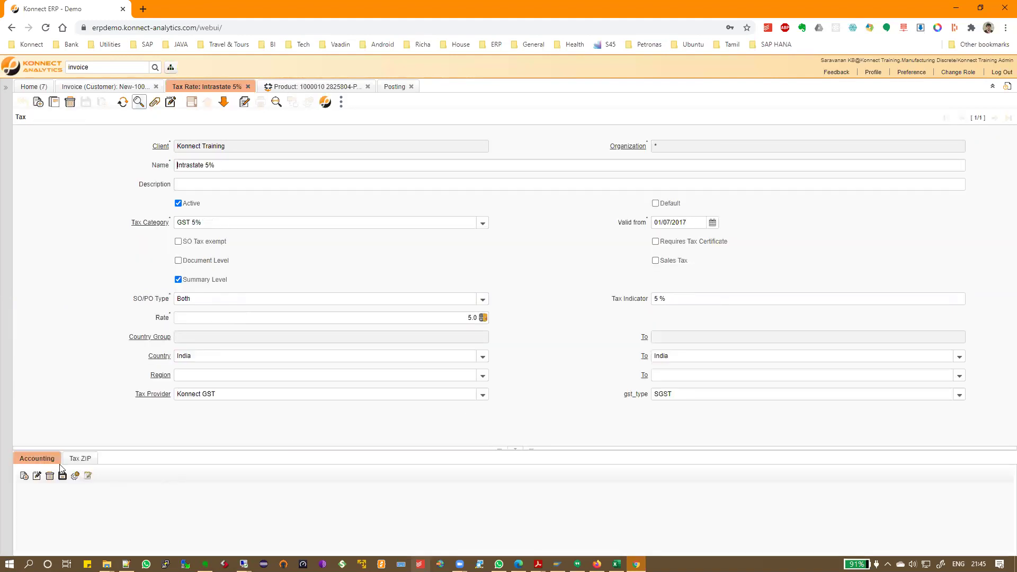
- Open the Intrastate 5% tax rate's Accounting details and compare its Tax Due account with the GST payable posting lines
click(37, 459)
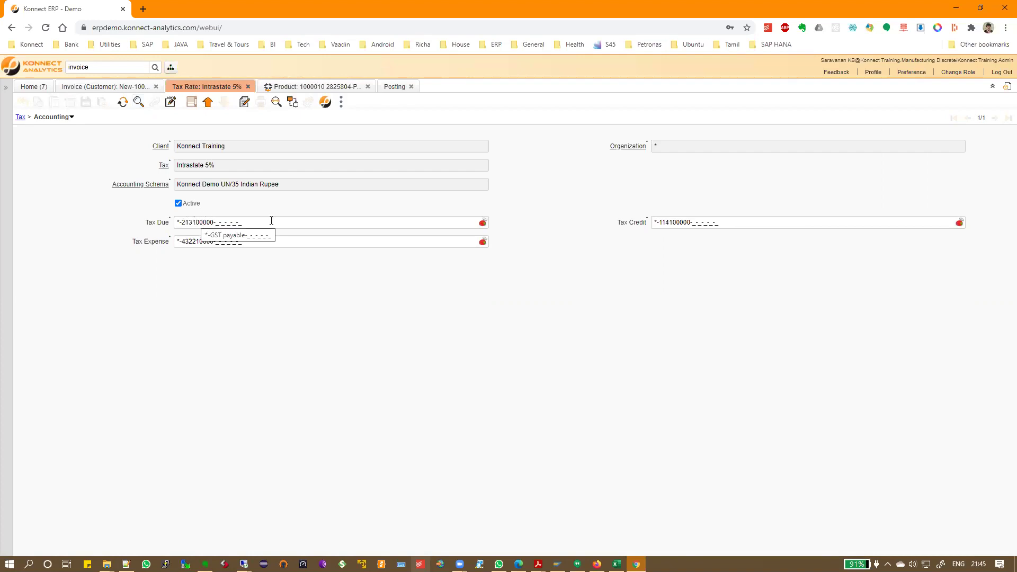
click(393, 87)
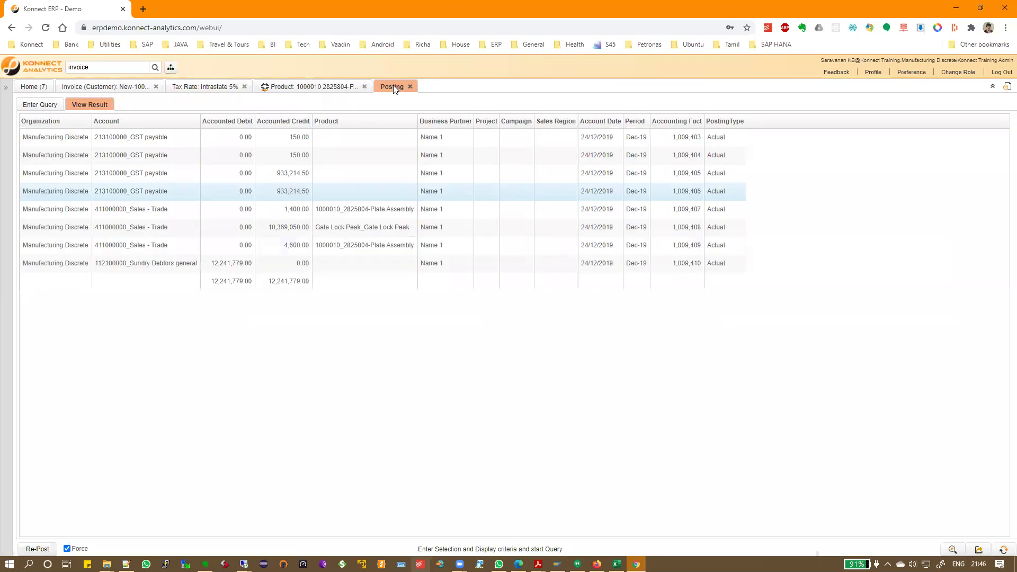
click(123, 173)
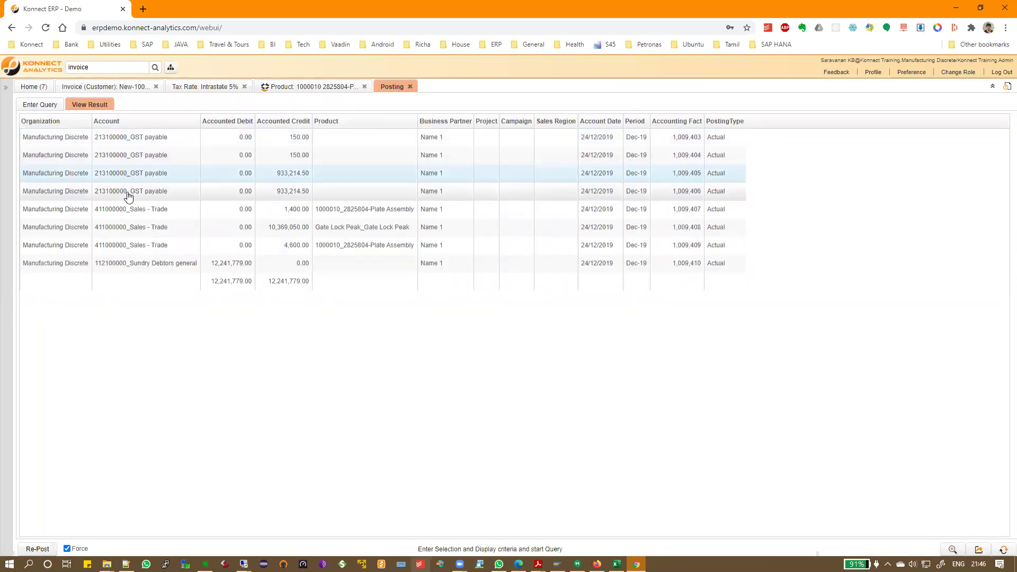
click(128, 196)
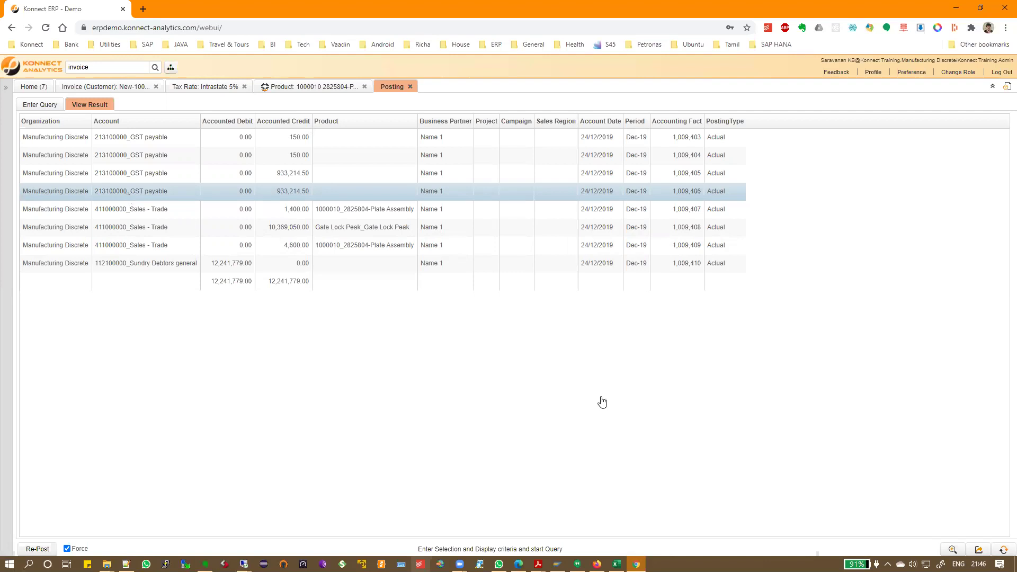
- Switch to the Excel topic list and fill the Bank Posting and GL Journal cells with yellow
click(617, 563)
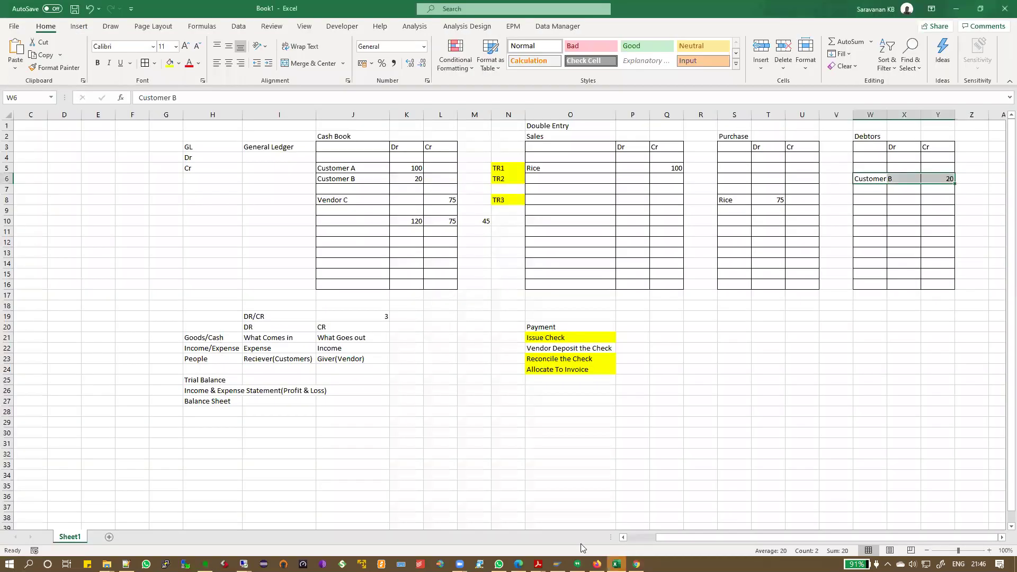
drag(671, 535, 643, 536)
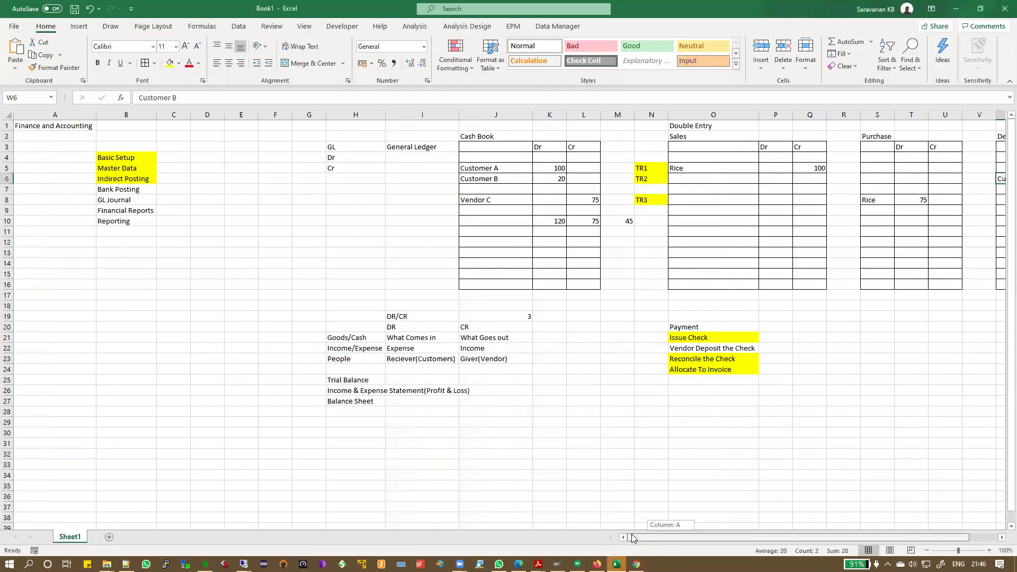
click(122, 189)
click(169, 64)
key(Down)
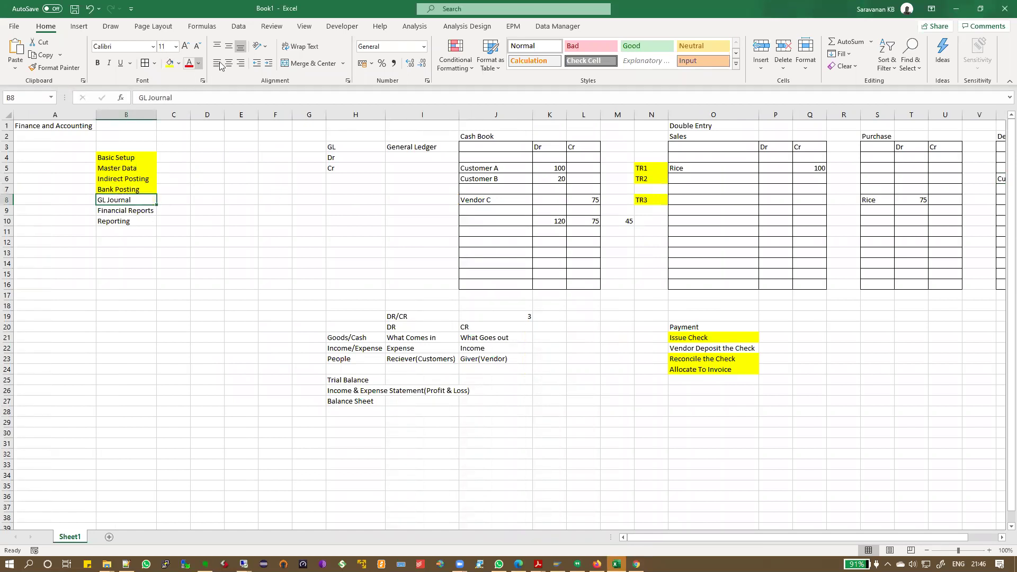
click(170, 64)
- Remove the fill colour from the Bank Posting cell and select the Financial Reports cell
key(Up)
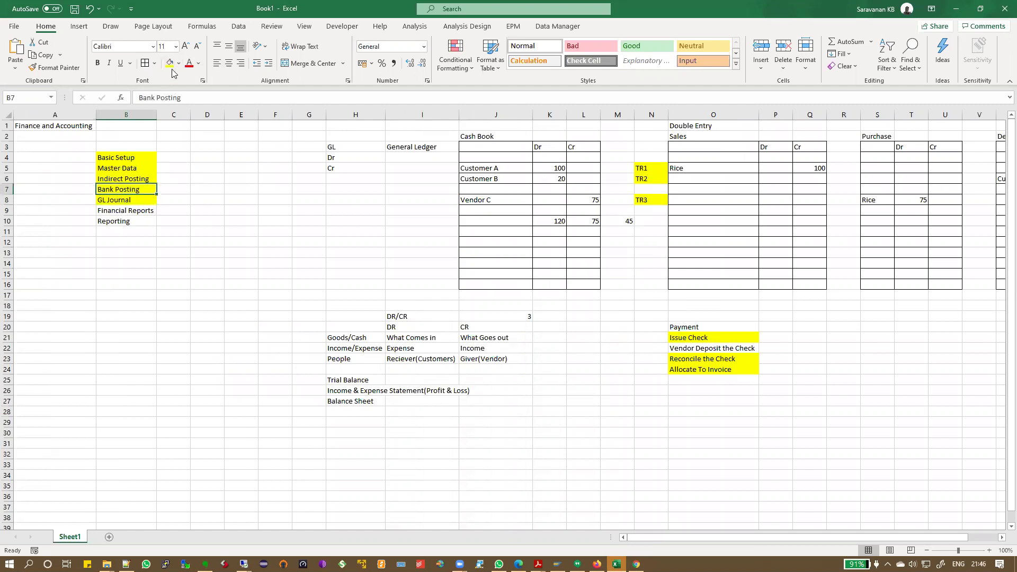
click(178, 63)
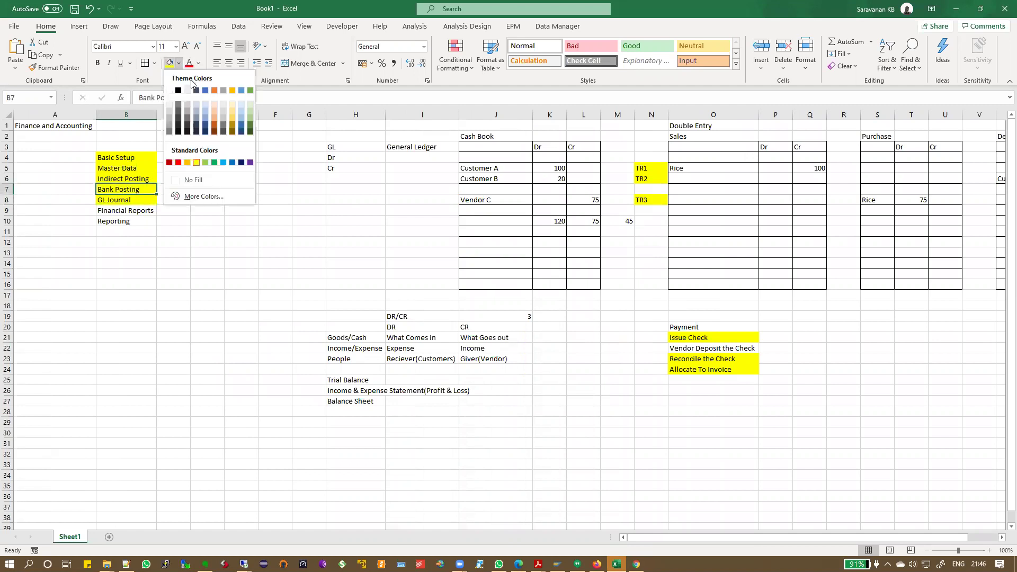
click(194, 180)
key(Down)
key(Down)
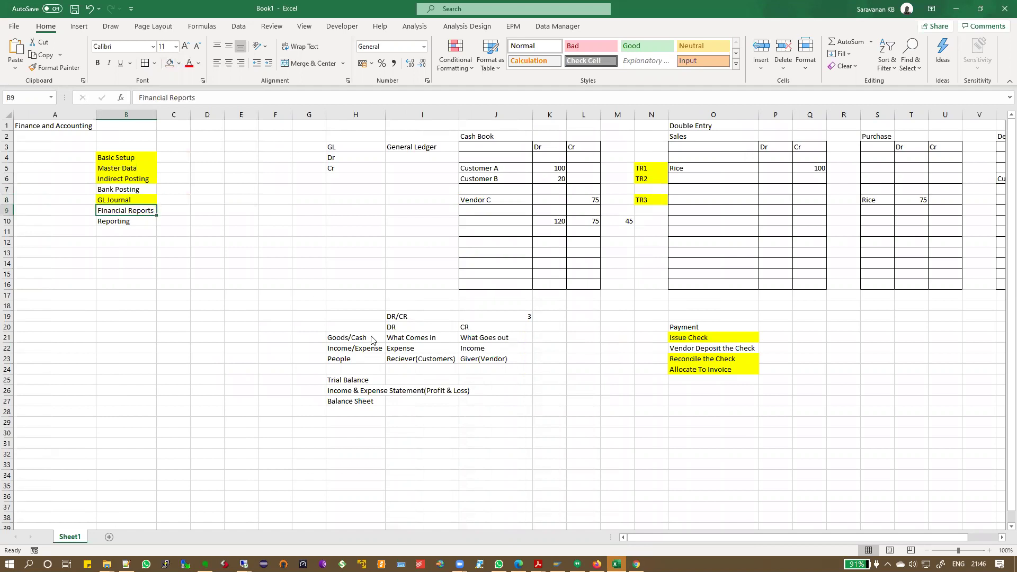
- Switch back to Konnect ERP in the browser and close the posting and all other open windows
key(alt+Tab)
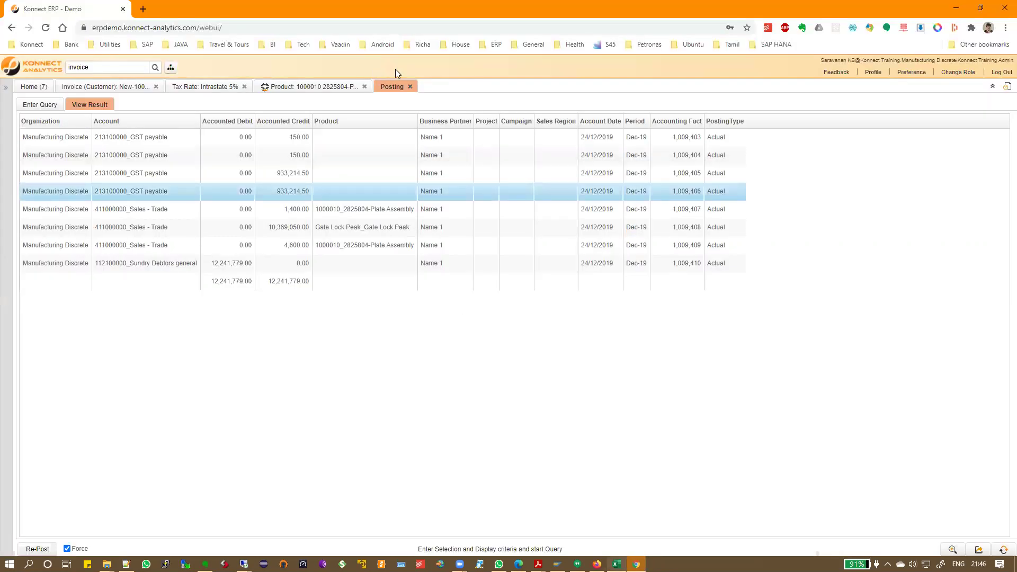
click(410, 86)
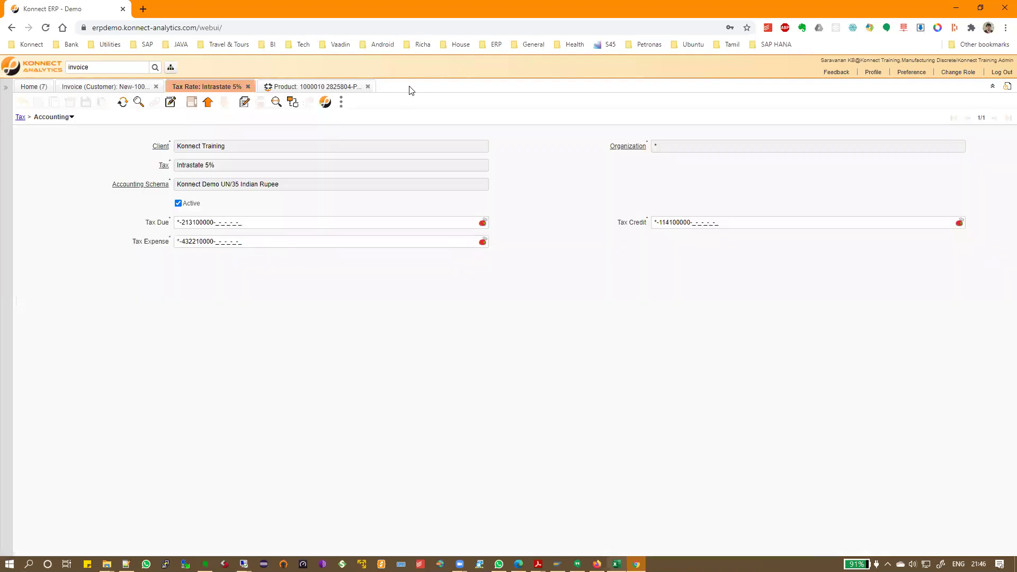
right_click(204, 88)
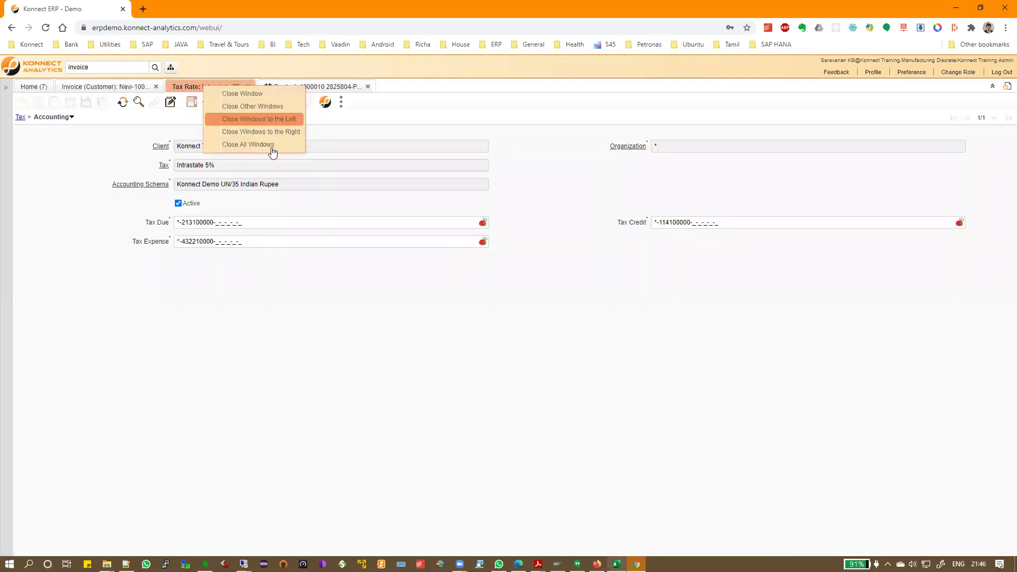
click(271, 147)
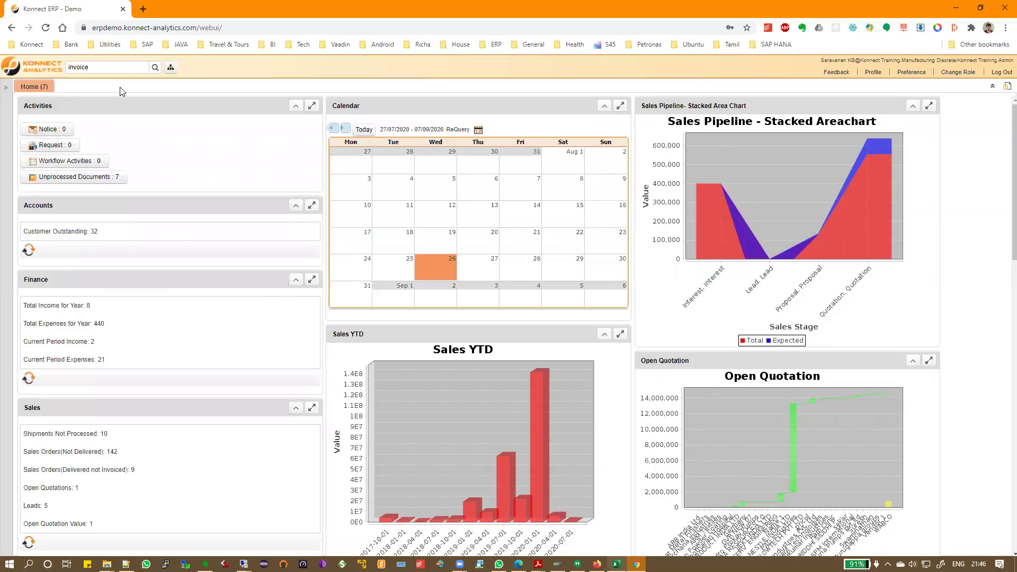
- Open the Invoice (Customer) window and bring up its advanced record lookup
double_click(92, 65)
key(Return)
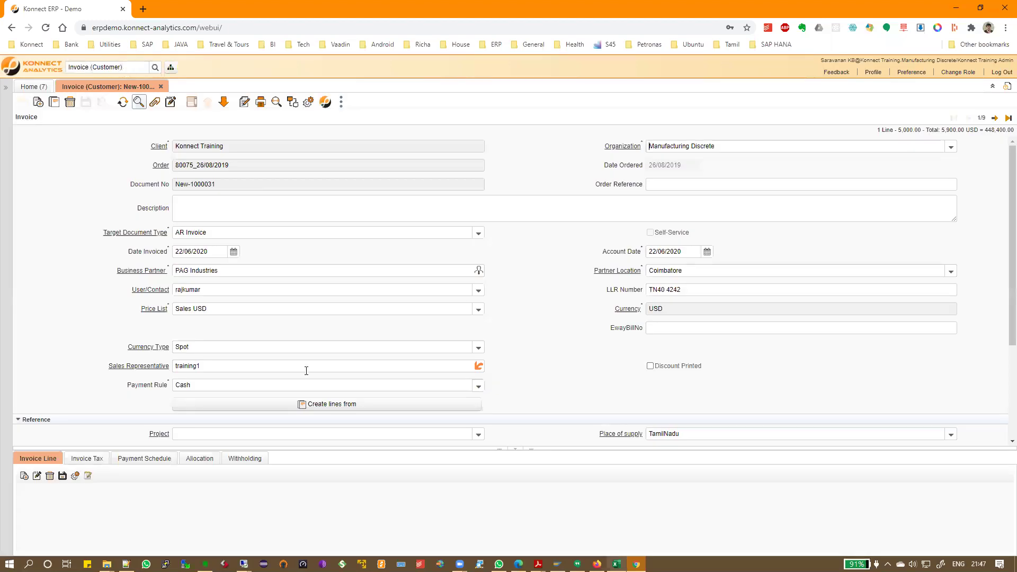
click(139, 103)
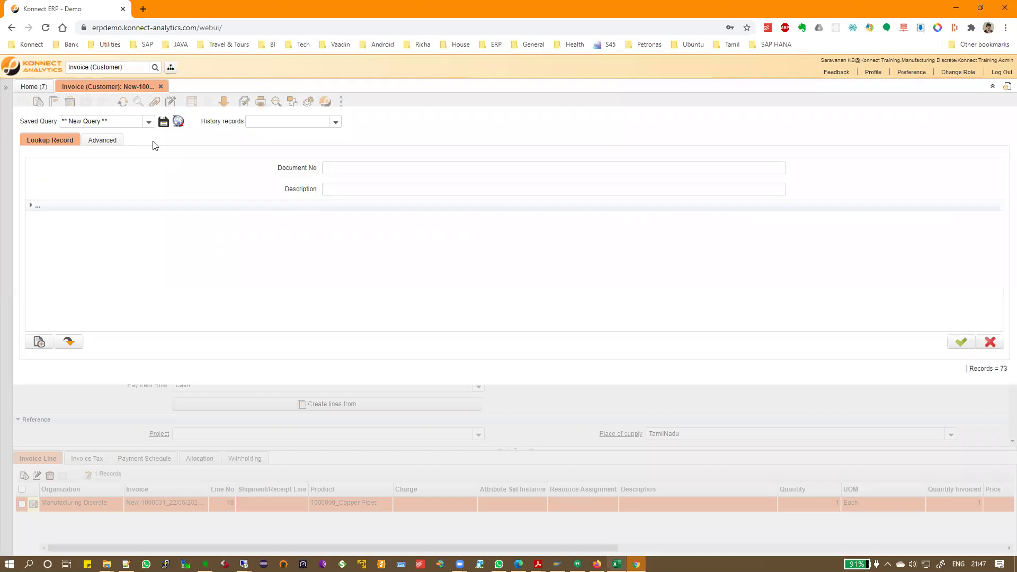
click(113, 140)
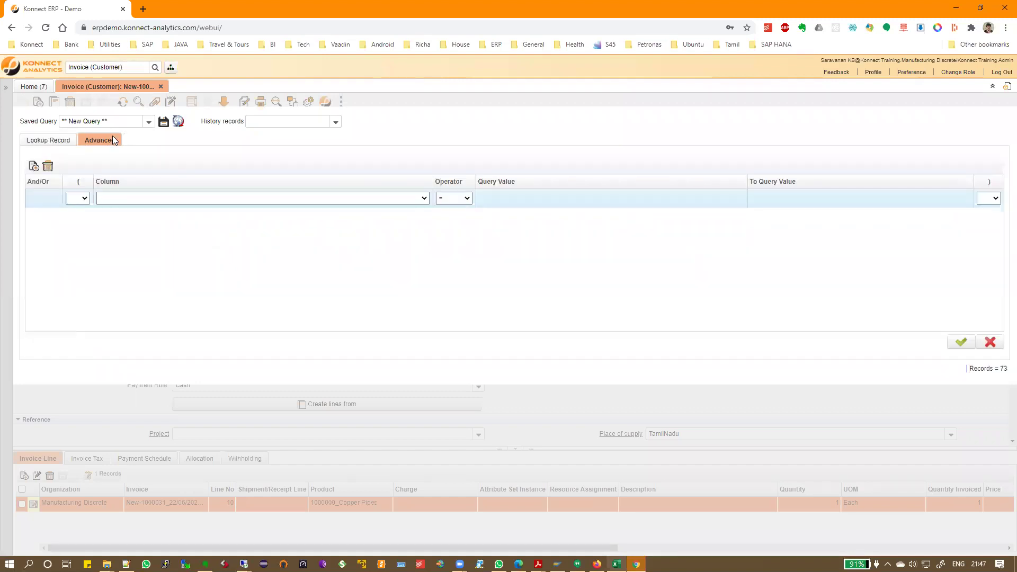
- Filter the customer invoices to those whose Document Status equals Completed
click(147, 198)
key(Down)
key(Down)
key(Down)
key(Down)
key(Down)
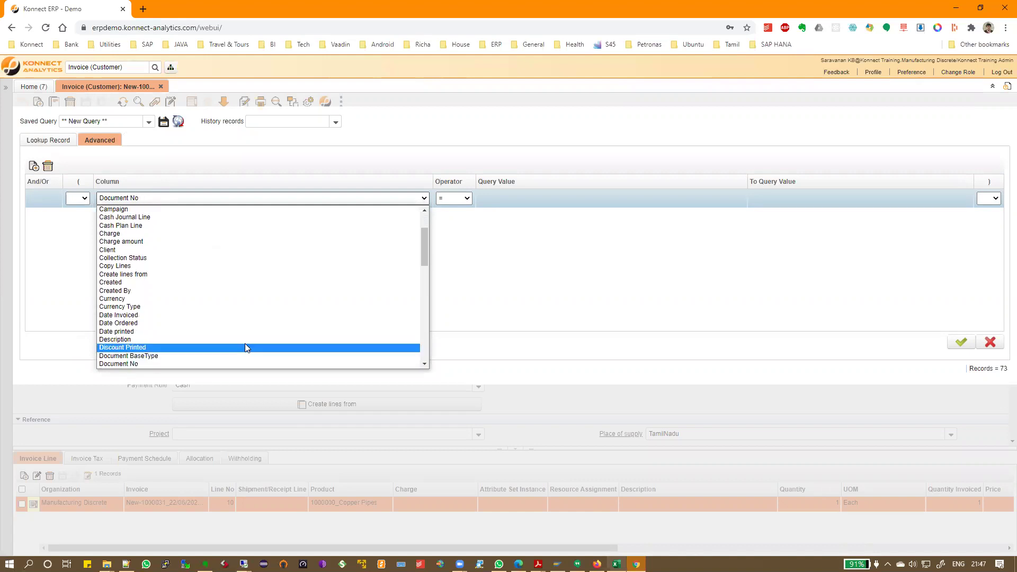
scroll(218, 362, down, 3)
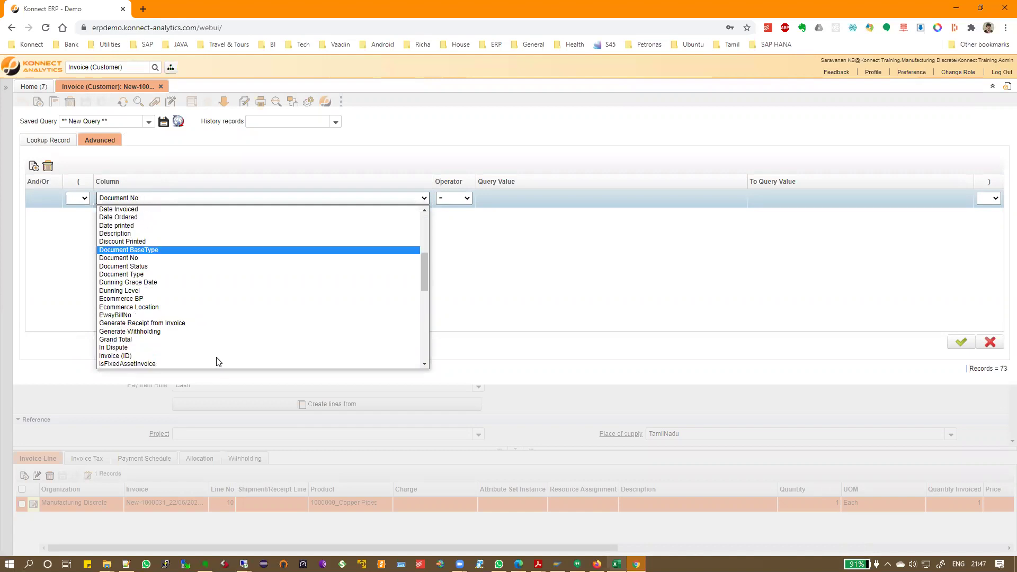
click(153, 266)
click(738, 199)
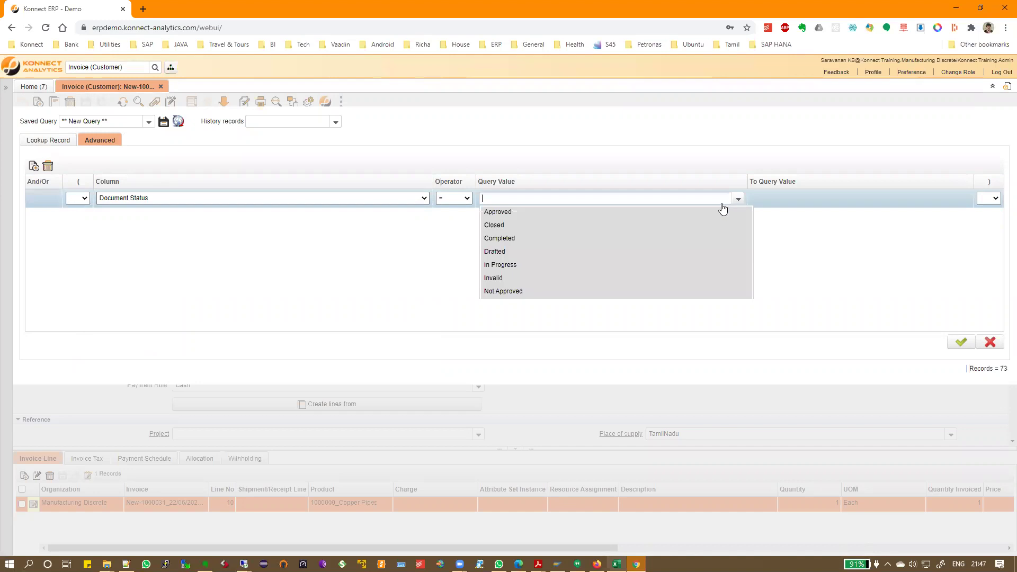
key(Return)
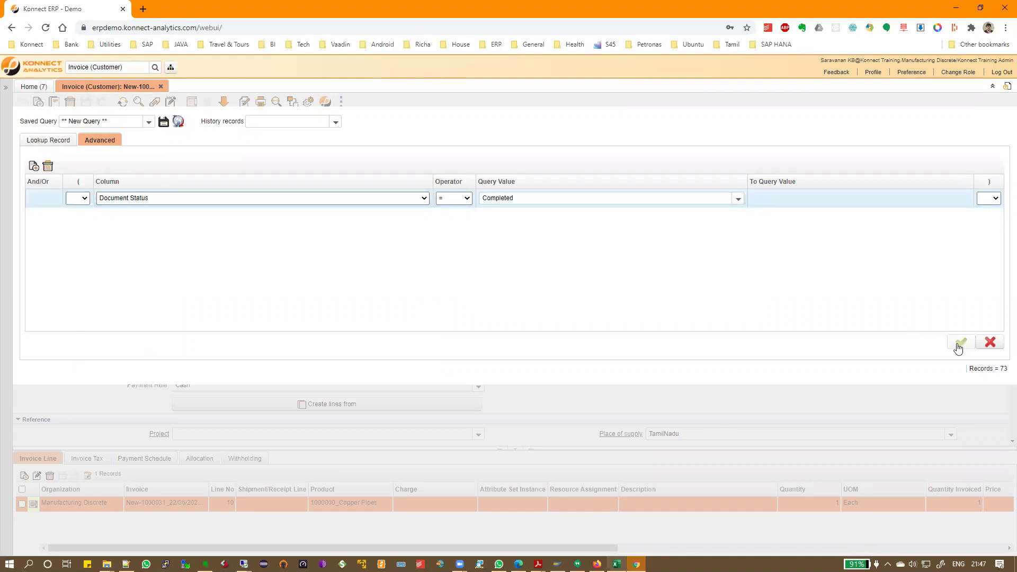
key(Return)
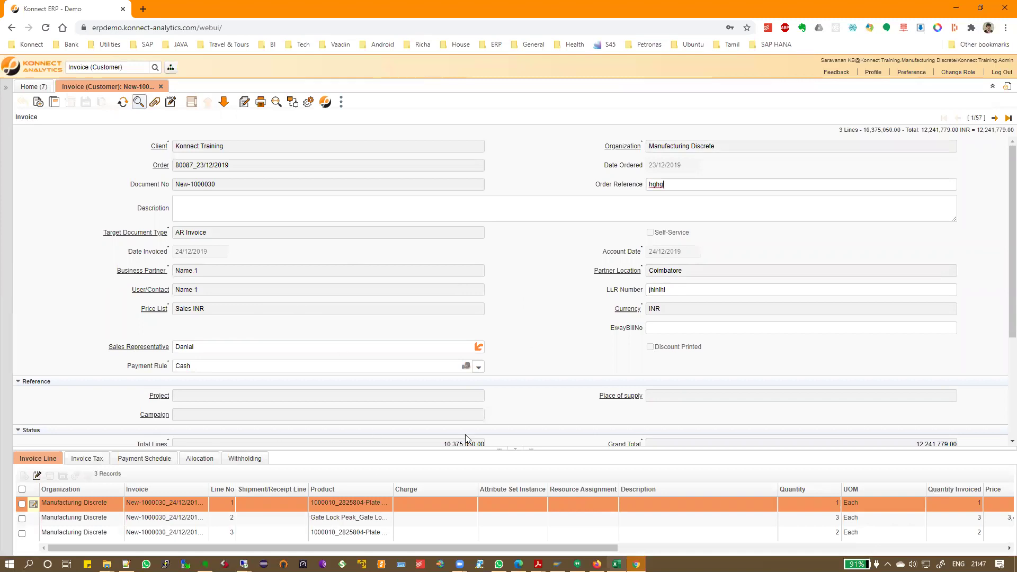
- Highlight the invoice's Business Partner and review the document's Status section
click(420, 386)
drag(420, 385, 420, 368)
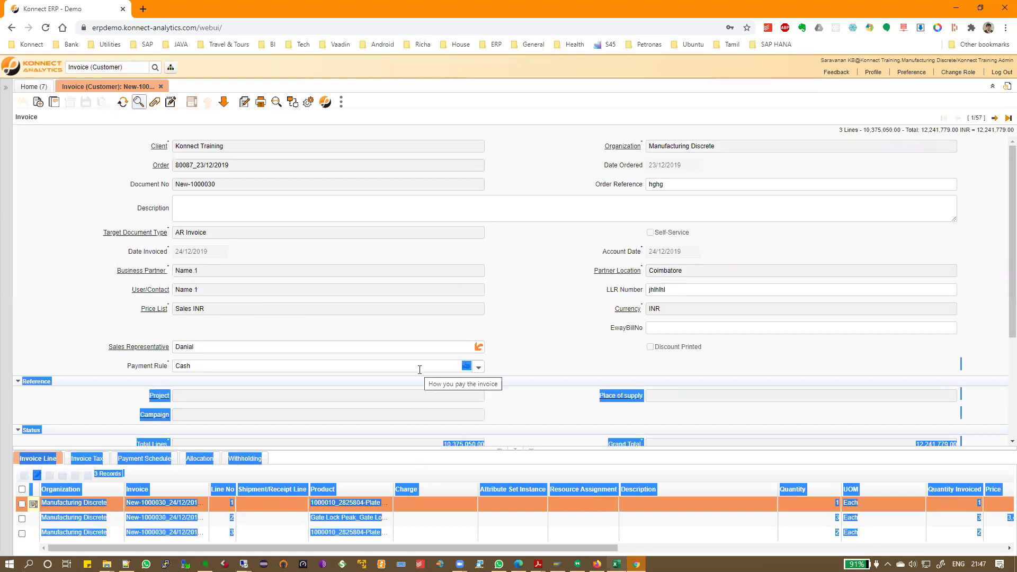
drag(189, 271, 243, 274)
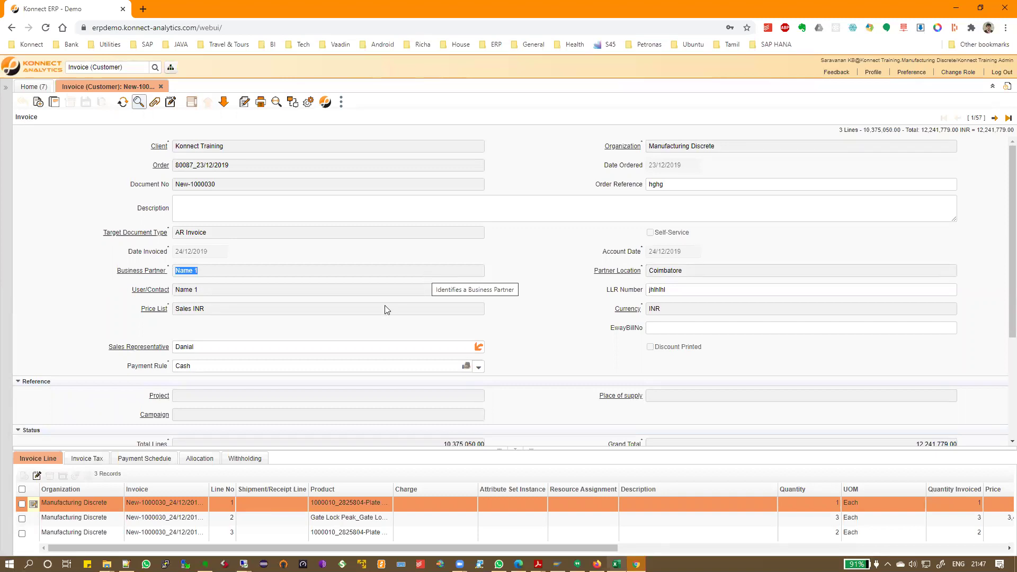
scroll(386, 308, down, 2)
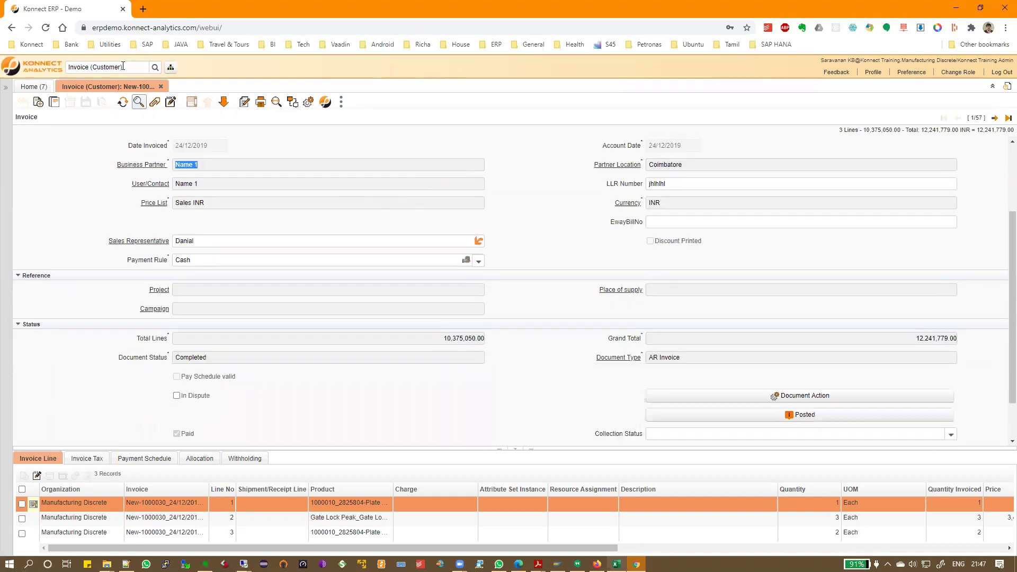
- Search the application menu for "char" and open the Charge window
drag(127, 67, 27, 69)
text(char)
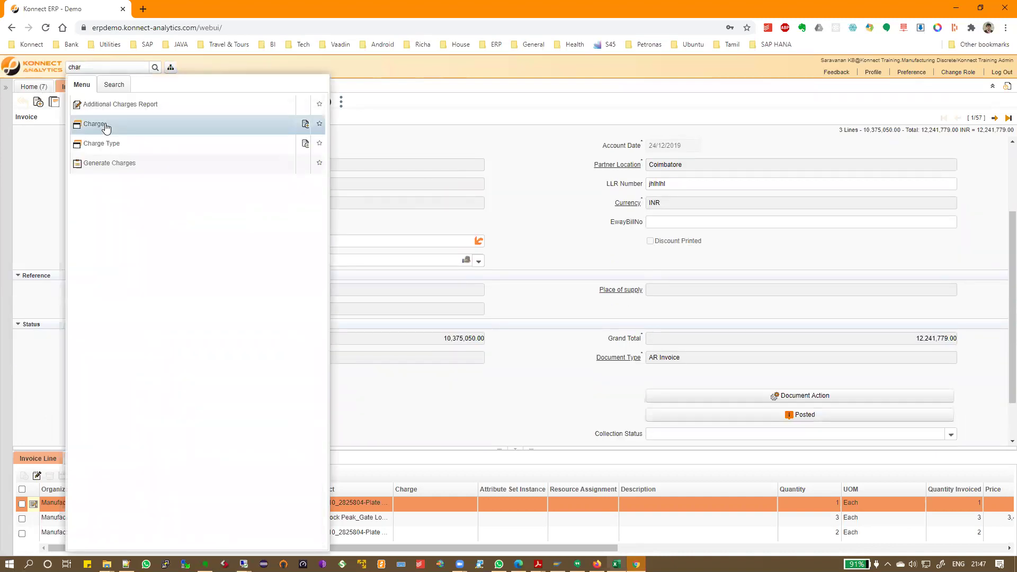
click(106, 126)
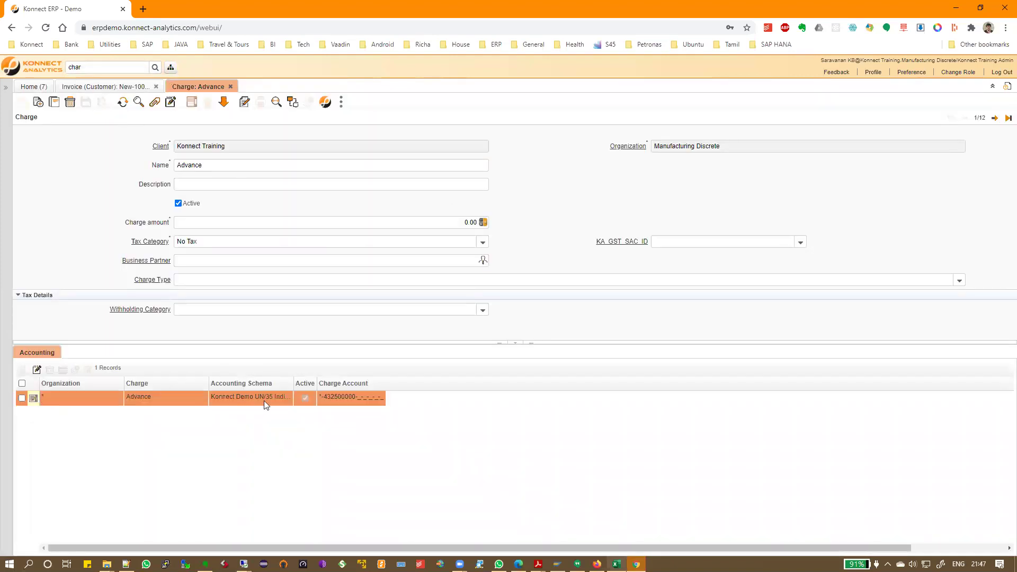
- Inspect the account combination behind the Advance charge's Charge Account without changing it, and close the Charge window
click(34, 399)
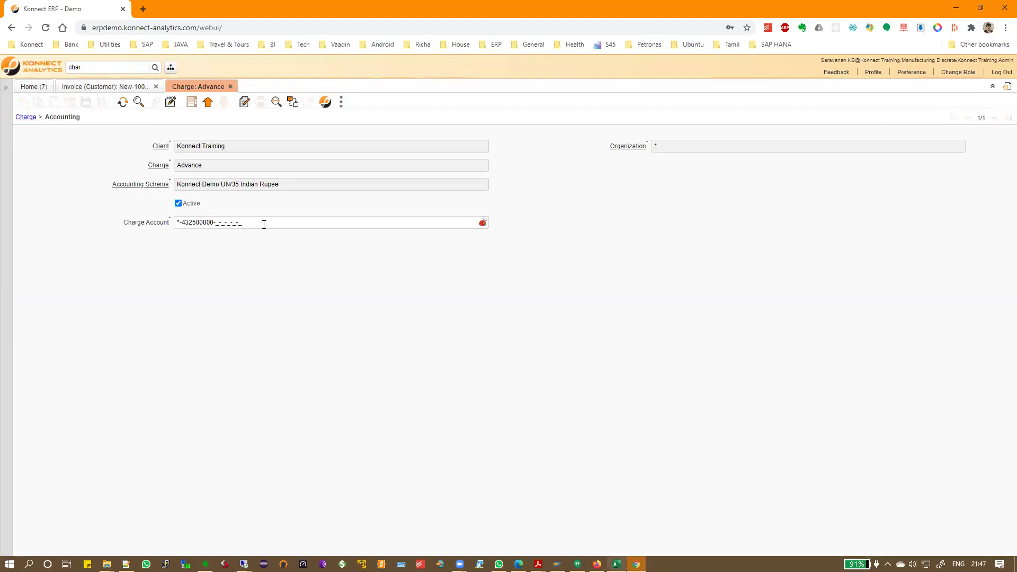
click(483, 223)
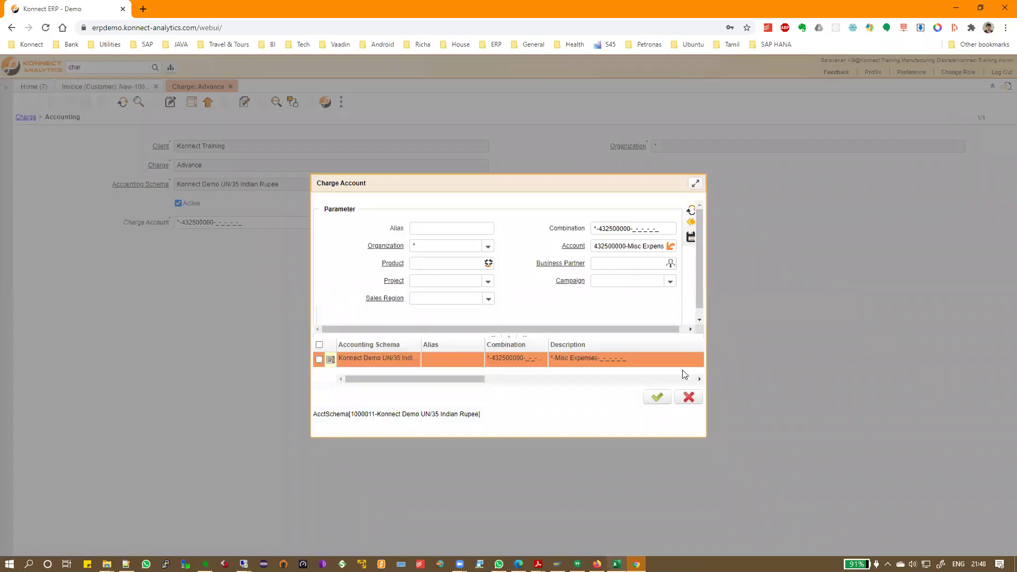
click(688, 399)
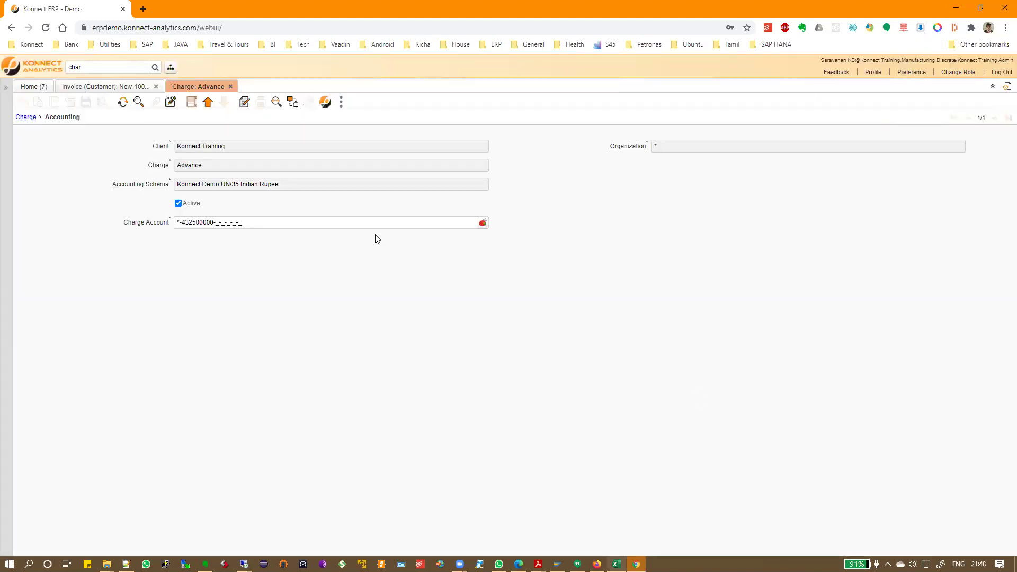
click(26, 118)
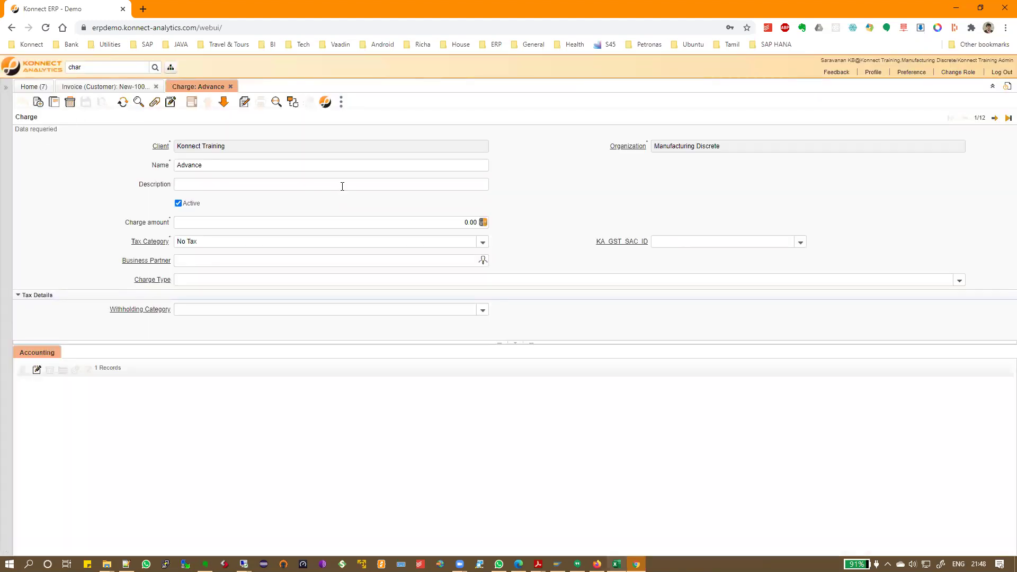
click(231, 87)
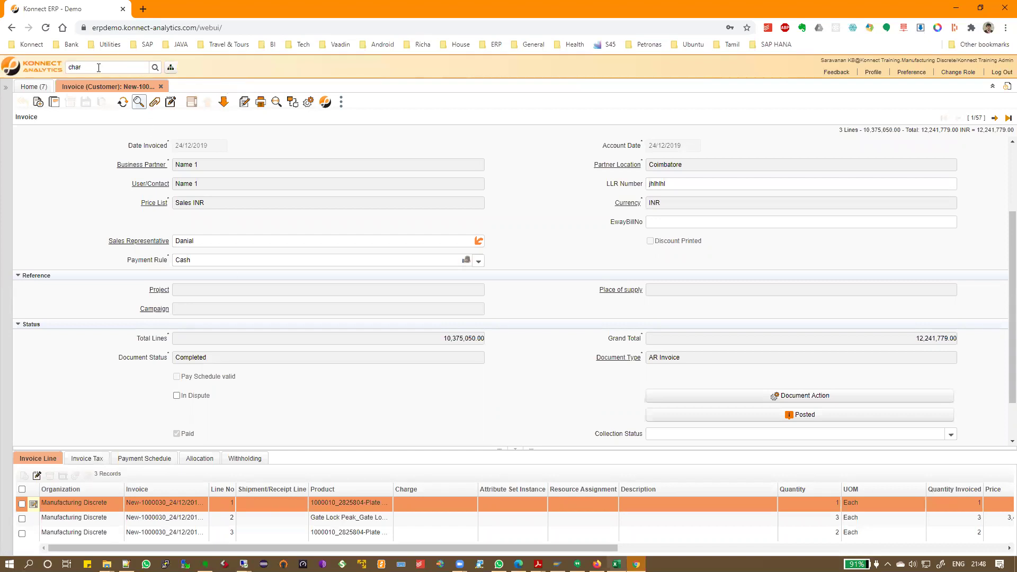
- Reopen the Charge window from a menu search for "charg" and slightly enlarge the Advance charge's Accounting area
text(g)
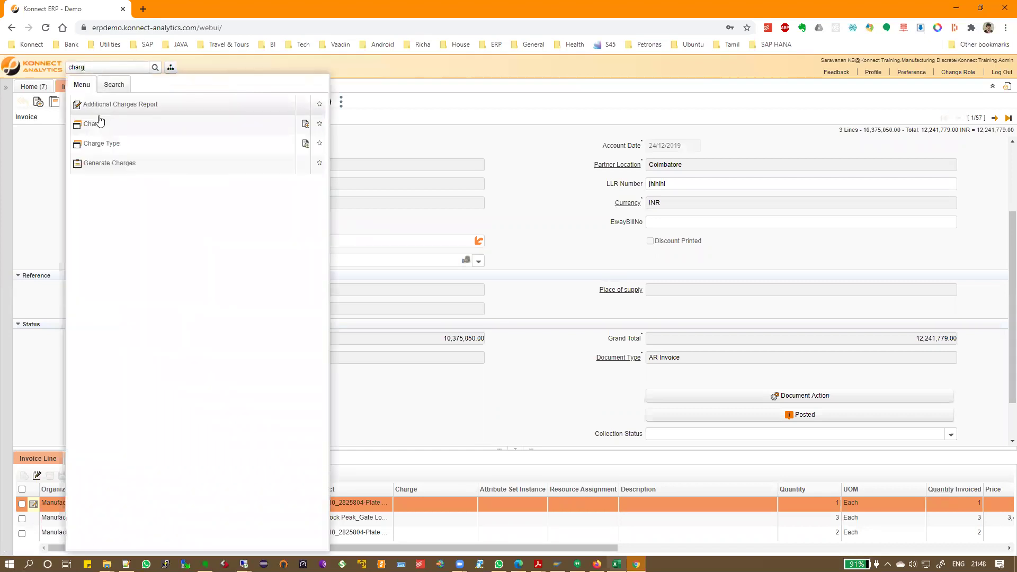
click(100, 130)
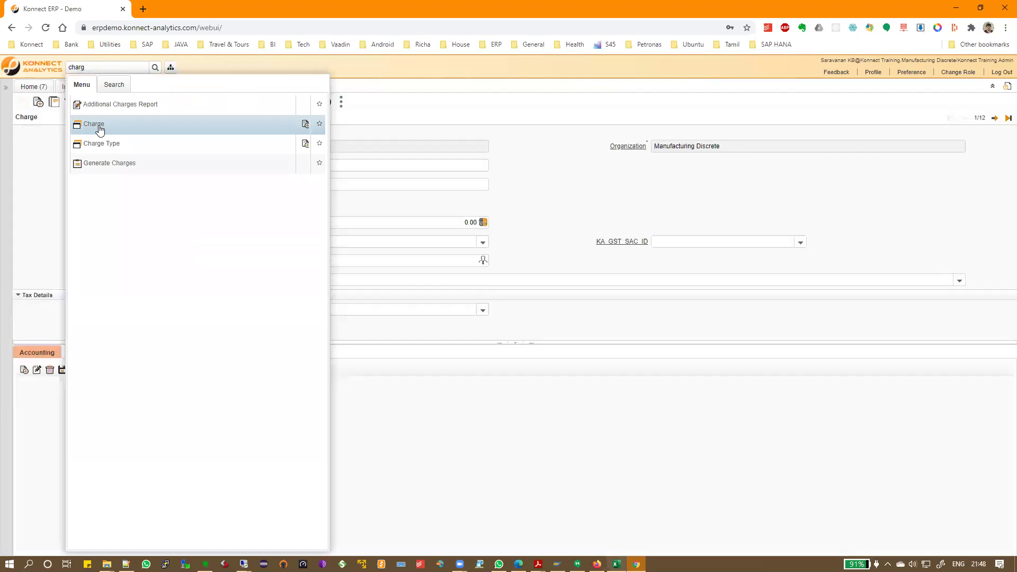
drag(608, 342, 608, 333)
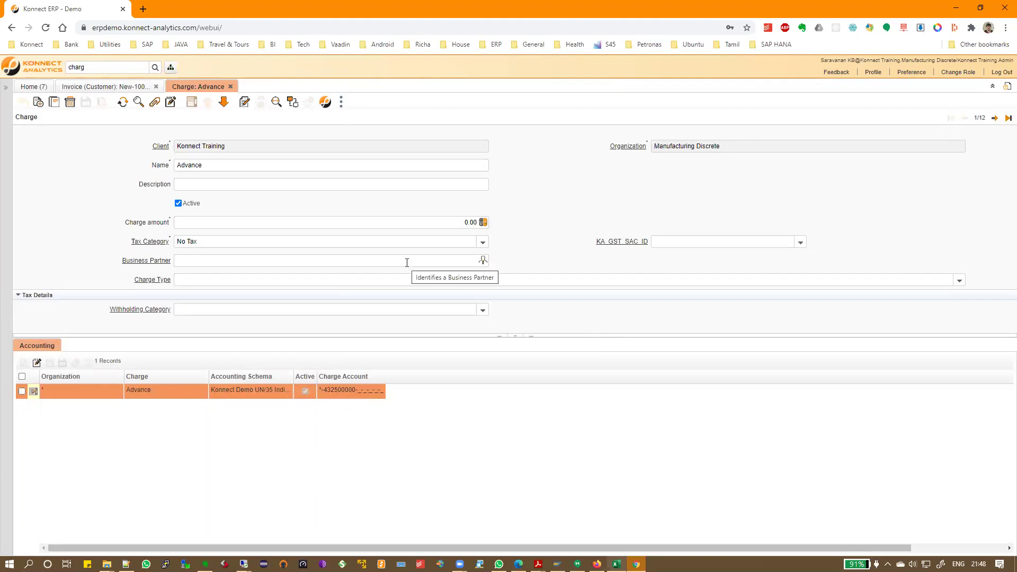
- Return to the customer invoice, enlarge its Invoice Line area and highlight the product on line 2
click(90, 87)
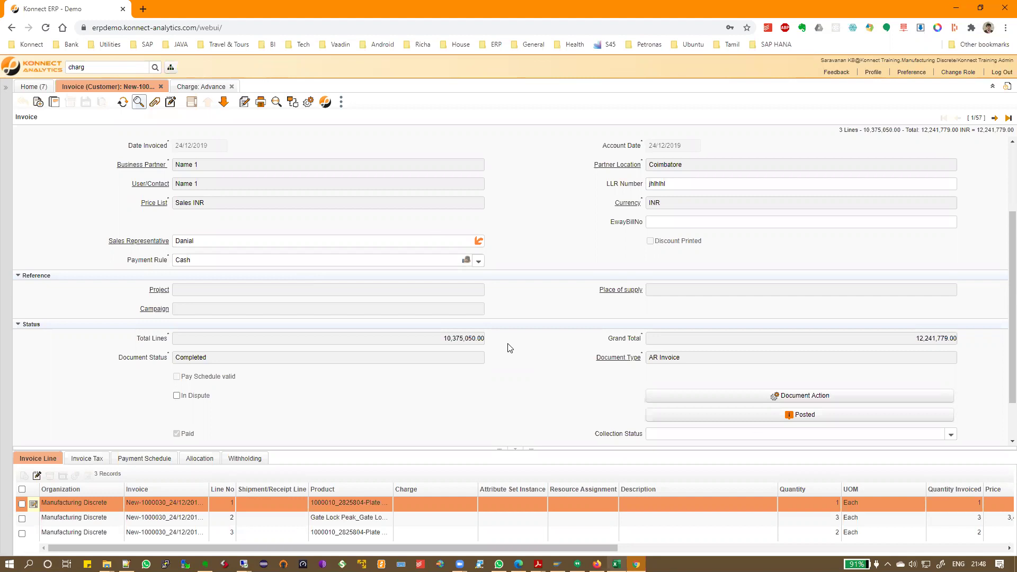
drag(350, 447, 354, 336)
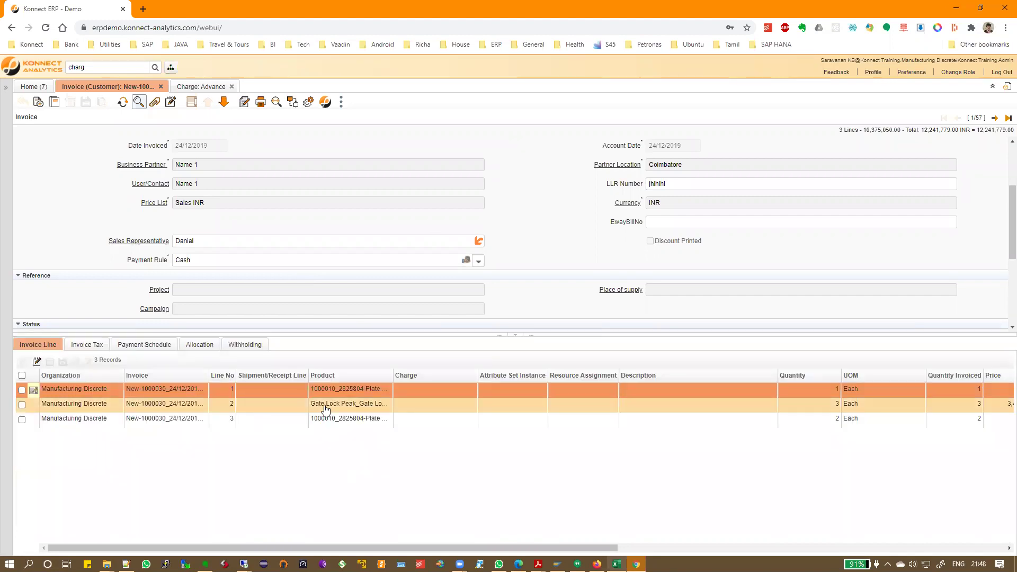
click(325, 410)
drag(309, 407, 393, 407)
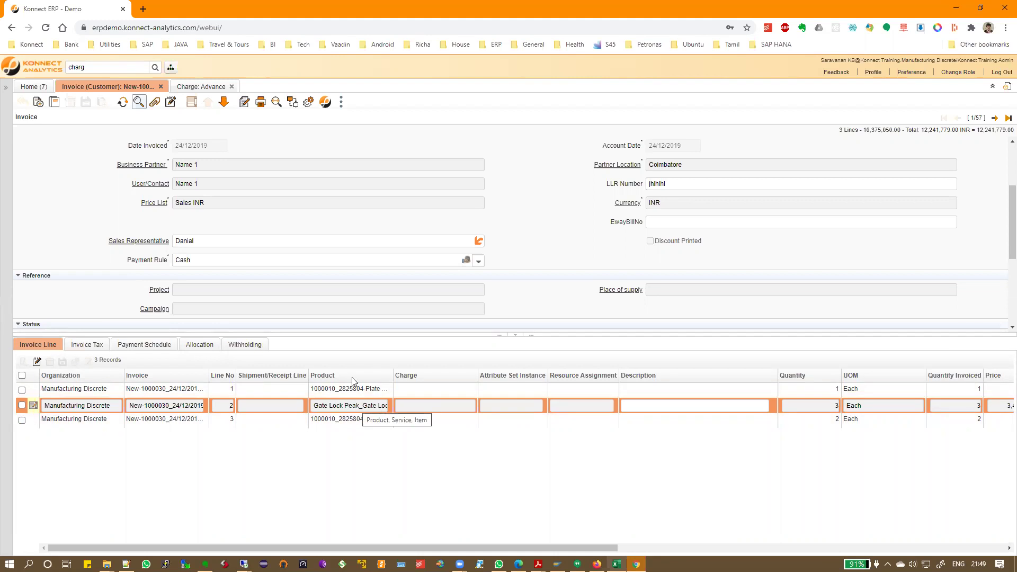
- Open the Charge window by searching for "charge" and highlight the Advance charge's name and the Charge Account in its accounting record
click(119, 69)
text(charge)
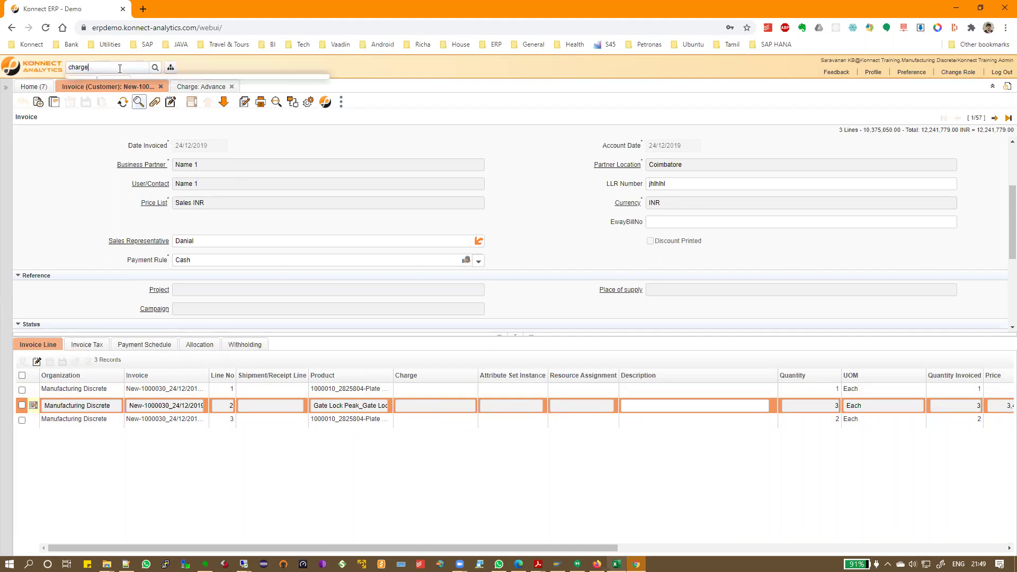
click(94, 124)
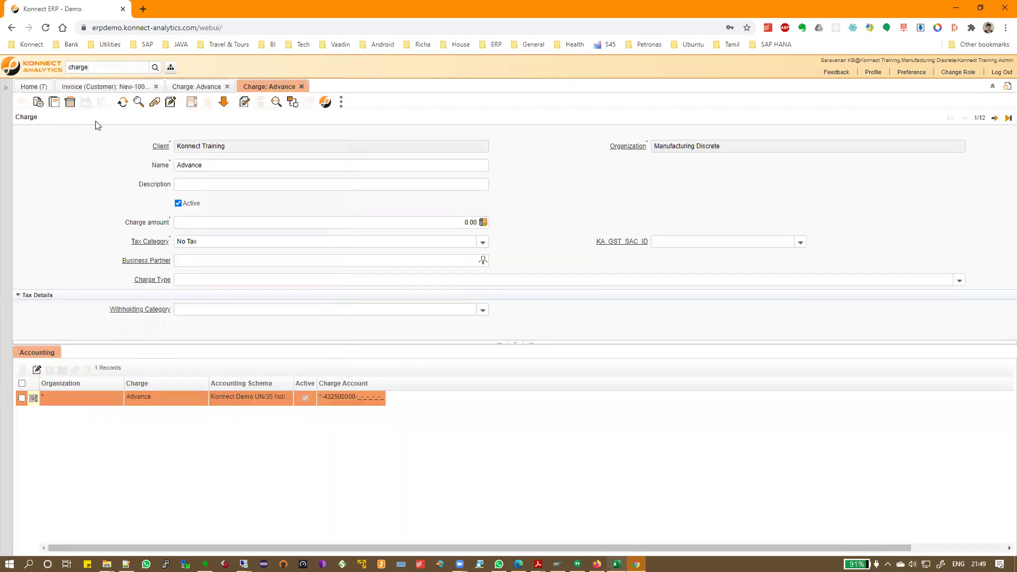
double_click(184, 167)
drag(242, 164, 148, 168)
click(35, 401)
double_click(194, 222)
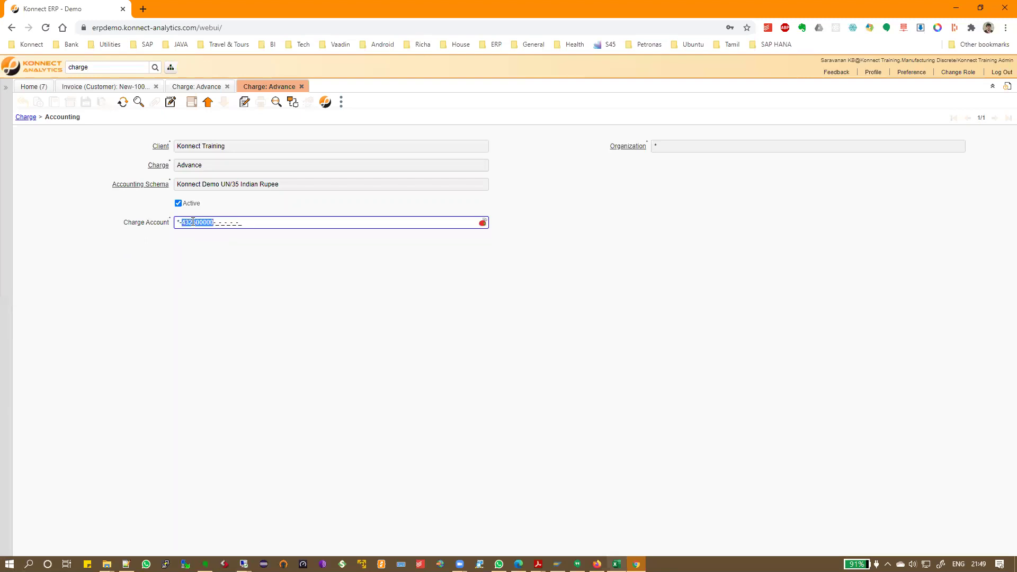
- Return to the Advance charge's main record and close both Charge windows and the customer invoice
click(26, 119)
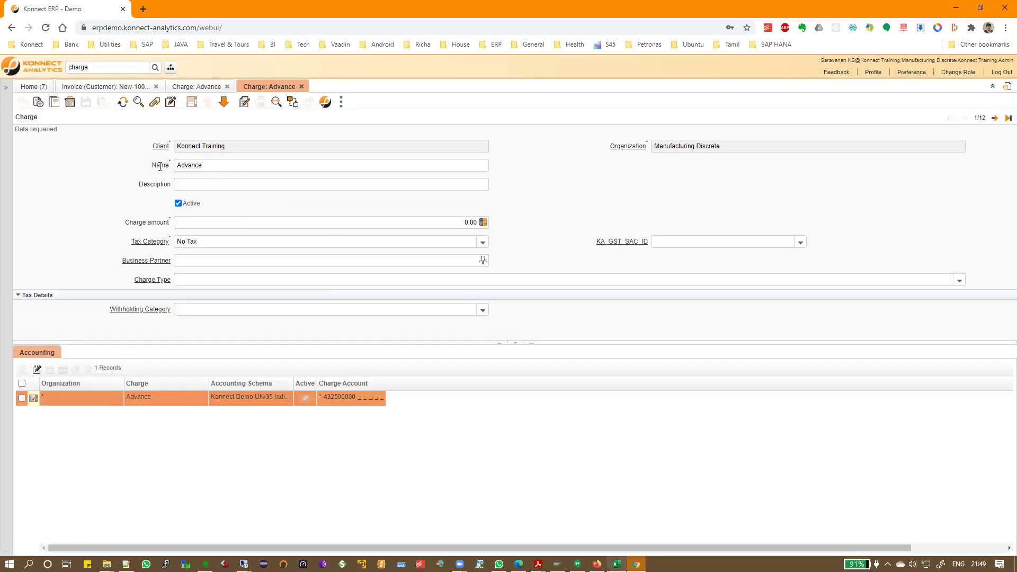
click(188, 166)
click(302, 88)
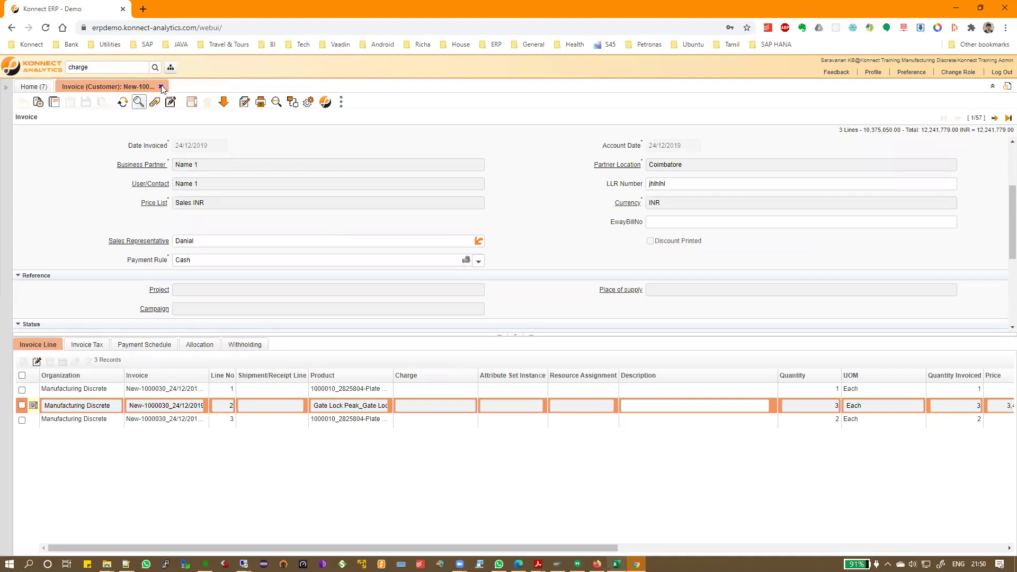
click(161, 86)
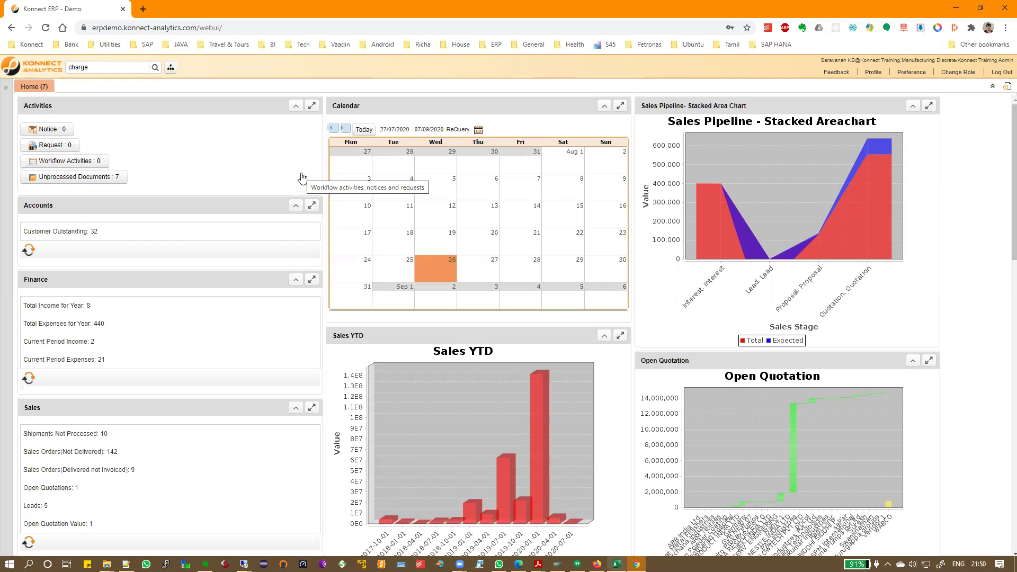
- Clear the "charge" search and collapse System Admin, Sales CRM, Business Partner and Material Management in the application's navigation tree
double_click(78, 68)
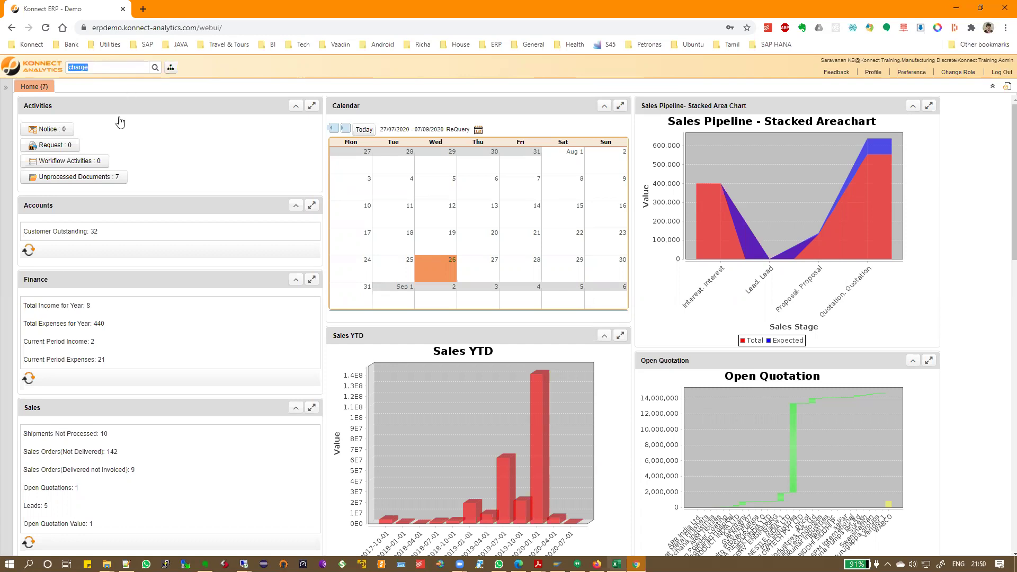
key(BackSpace)
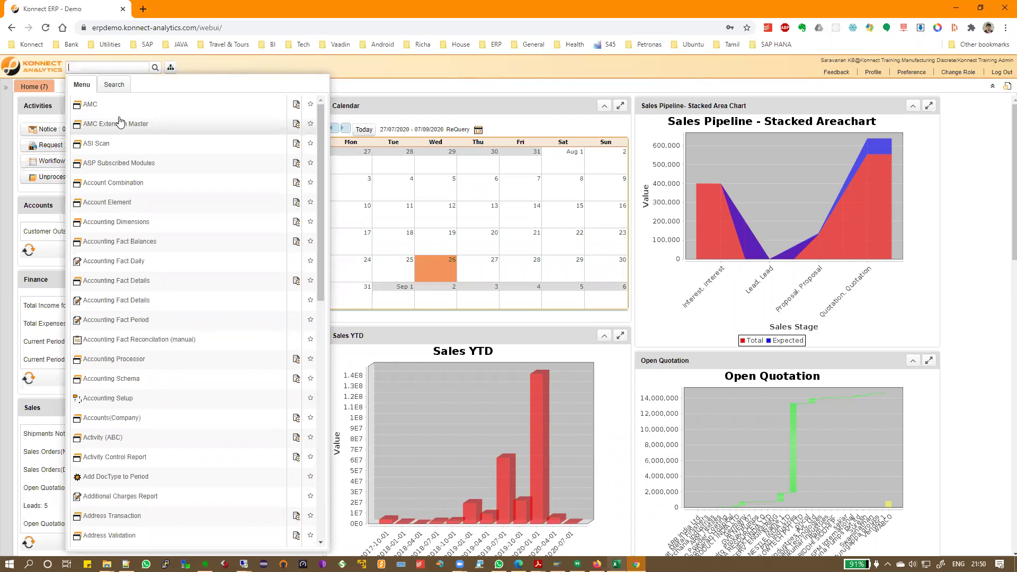
click(171, 68)
click(170, 69)
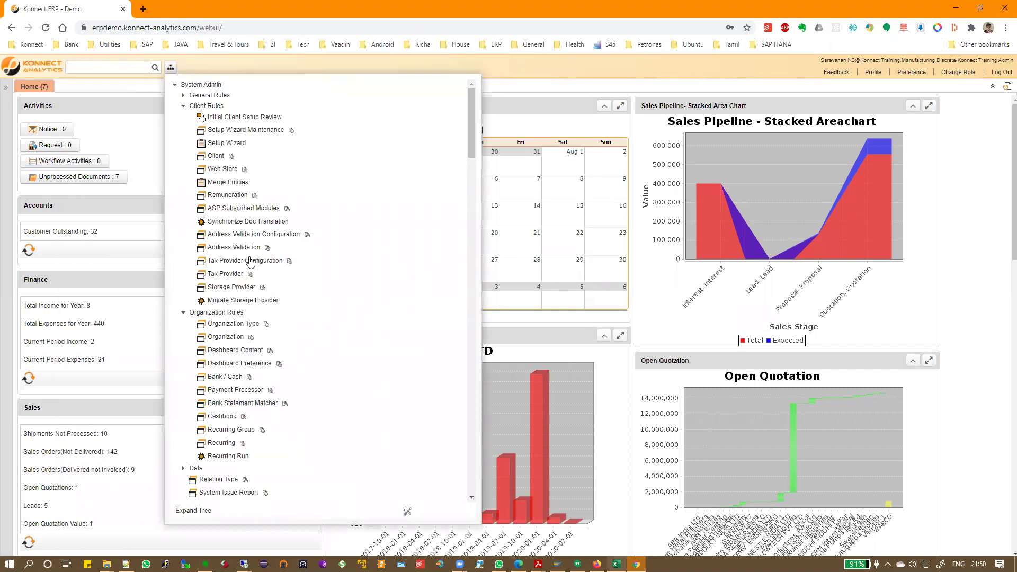
click(174, 84)
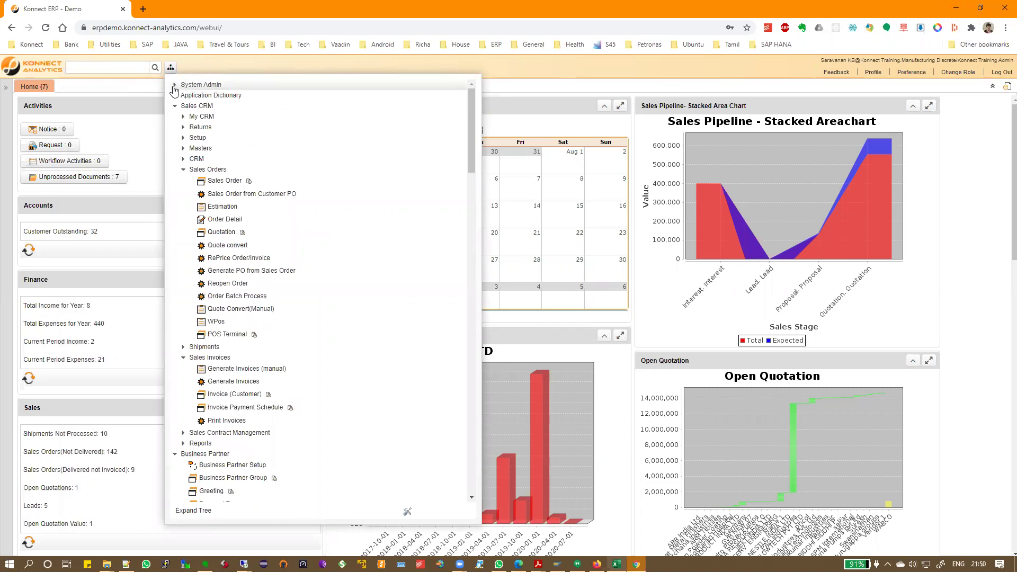
click(175, 106)
click(175, 117)
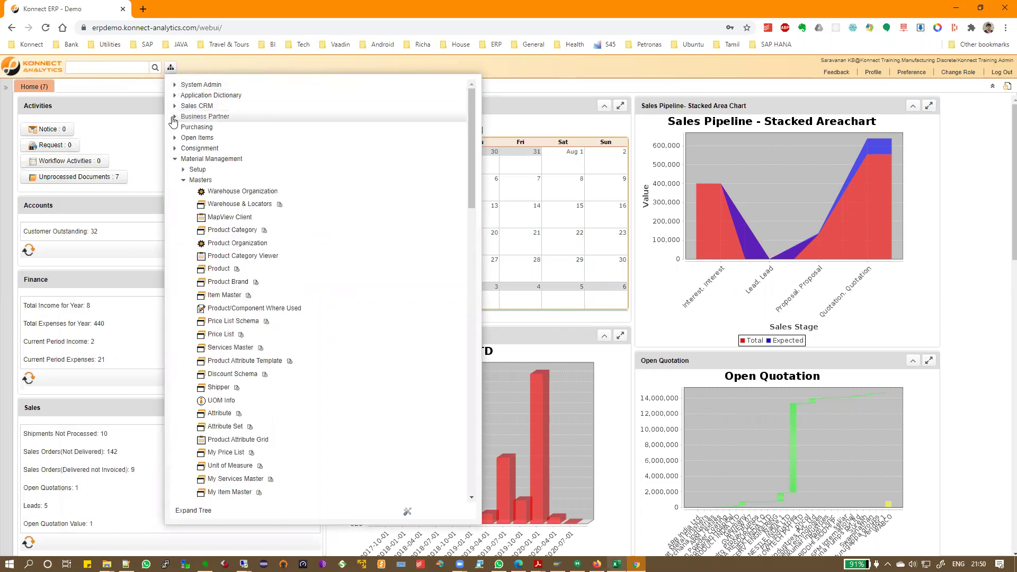
click(173, 161)
- Expand Konnect Reports and its Finance & Accounting group, and open the Statement of Accounts(Customer/Vendor) report
scroll(229, 284, down, 12)
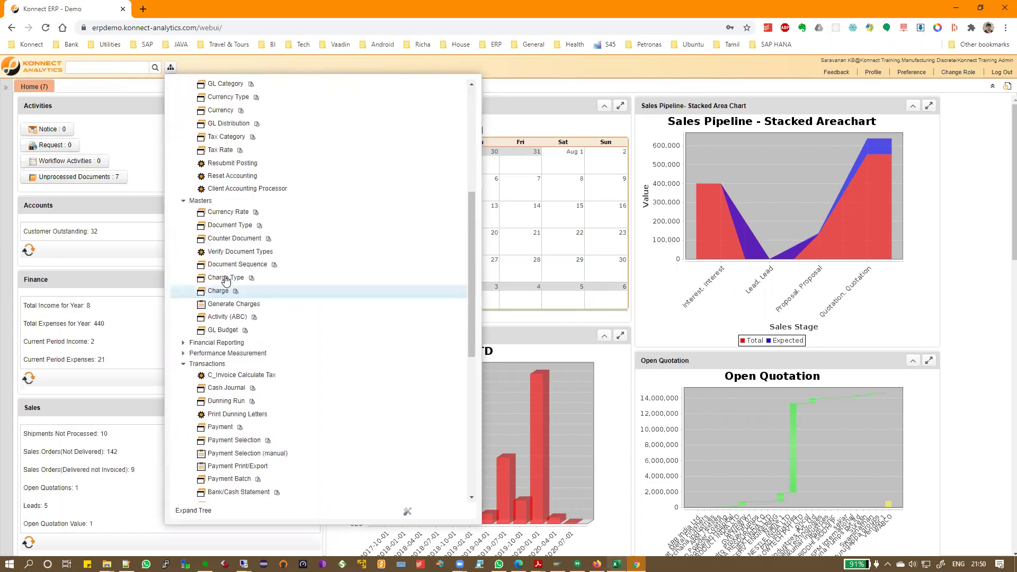
click(175, 486)
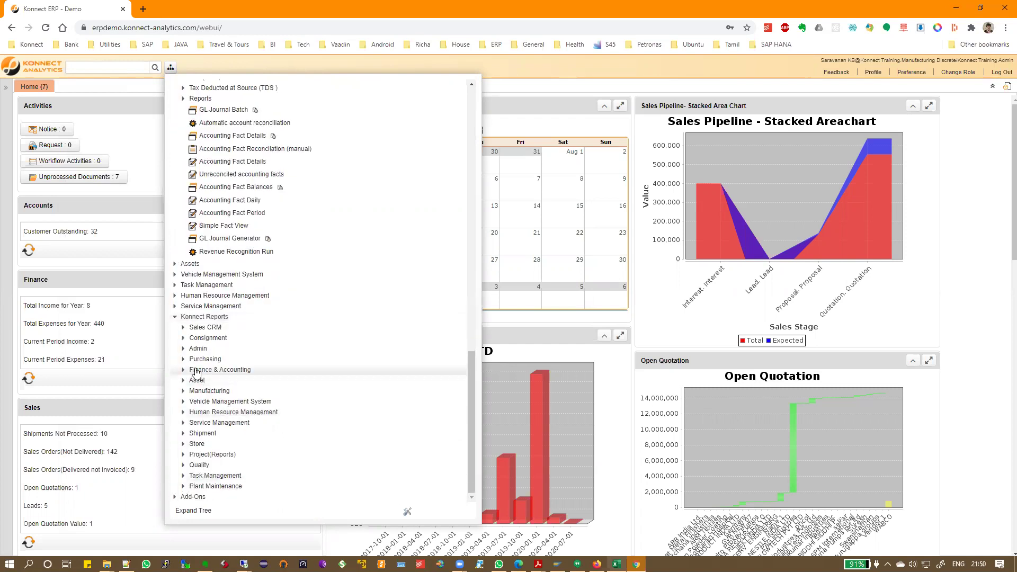
click(183, 371)
scroll(357, 398, down, 3)
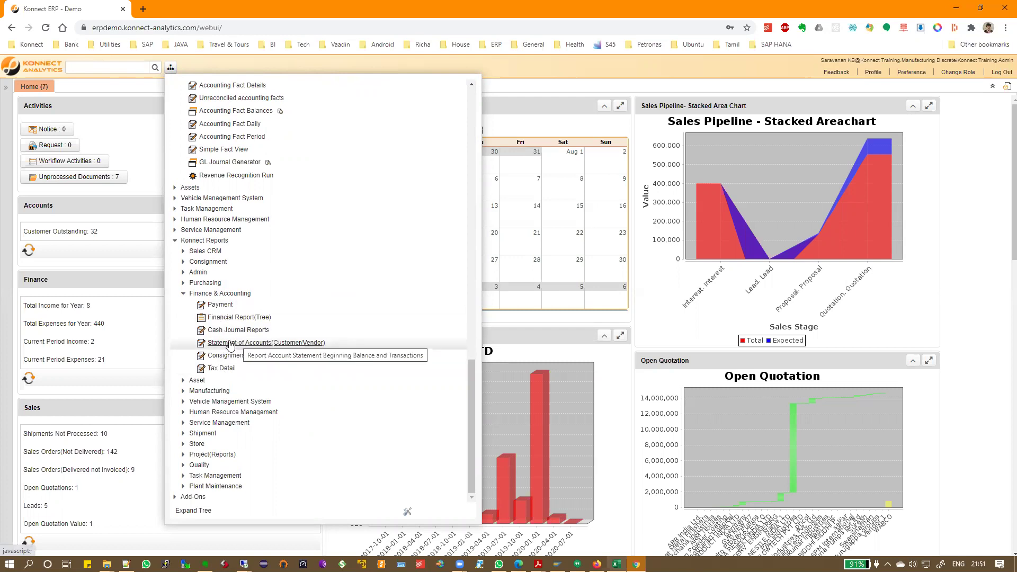
click(230, 343)
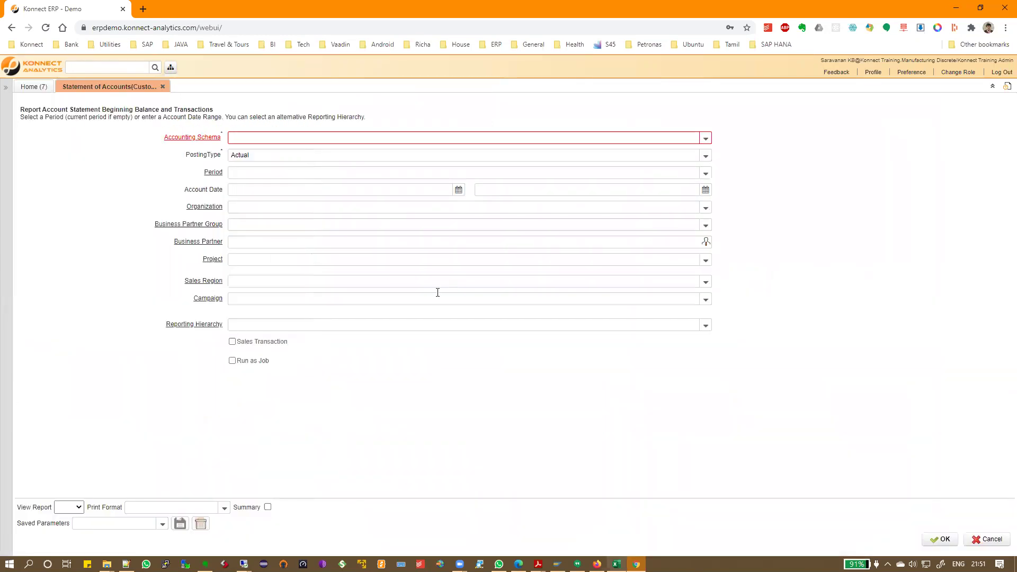
- Set the report's Accounting Schema to Konnect Demo UN/35 Indian Rupee and enable Sales Transaction
click(706, 138)
click(665, 151)
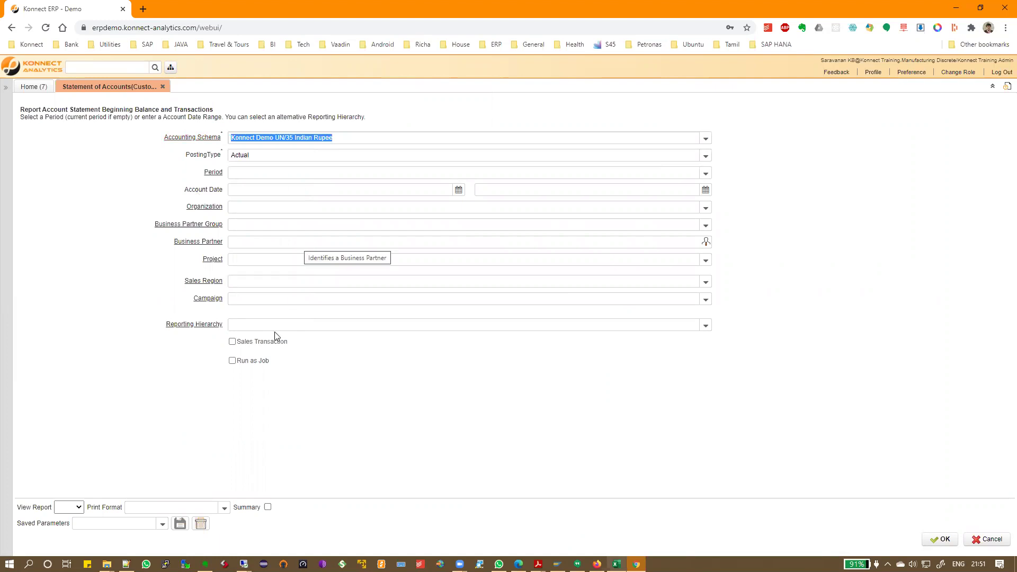
click(262, 342)
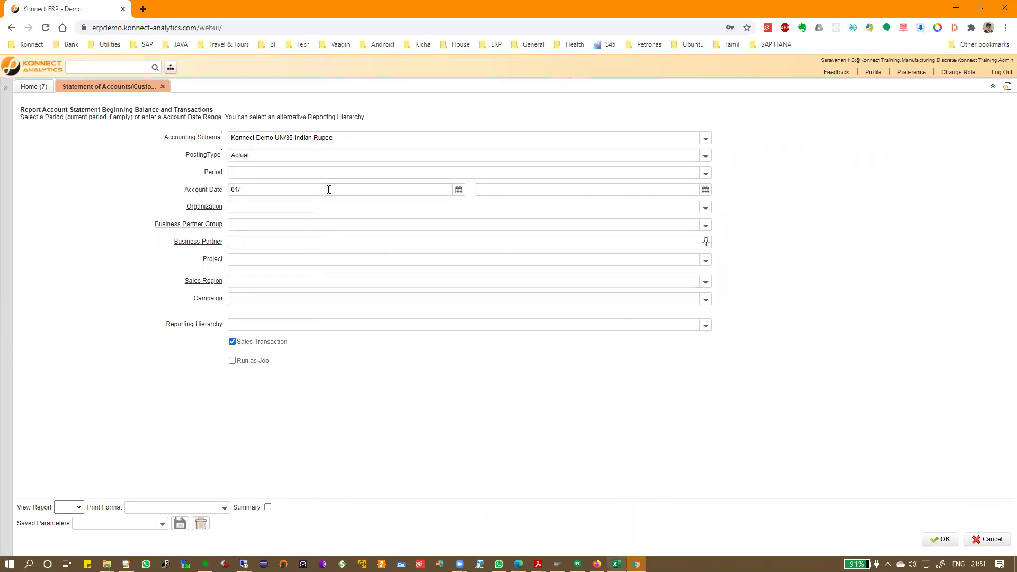
text(01/2019)
key(Tab)
text(31)
- Set the Account Date range to 01/01/2020 through 25/08/2020 and run the Statement of Accounts
click(328, 189)
text(01/01/2020)
key(Tab)
text(25/08/2020)
click(943, 540)
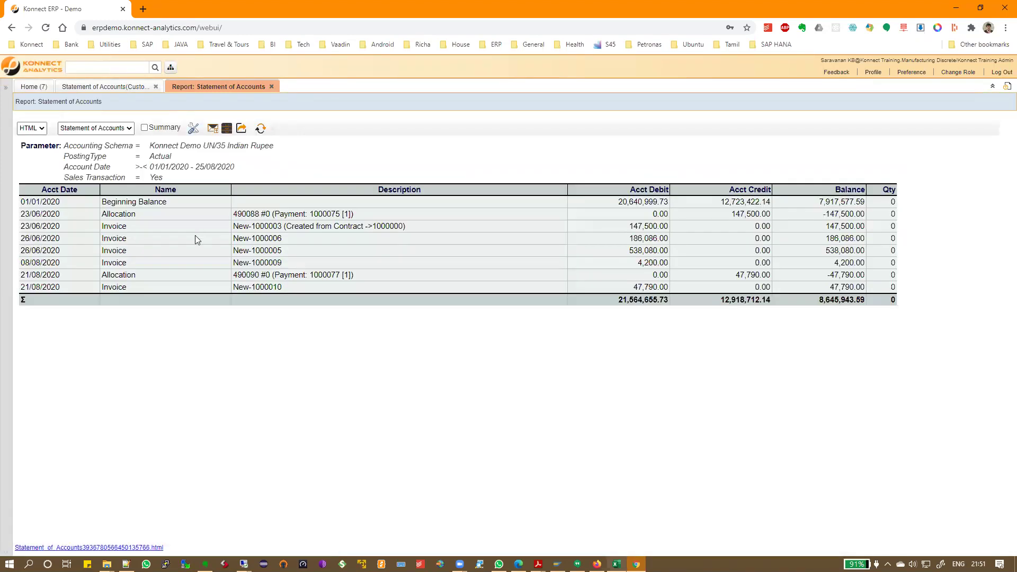
- Highlight the statement's Beginning Balance row, its debit amount and the total balance
drag(108, 202, 167, 201)
drag(619, 201, 674, 202)
click(635, 202)
double_click(841, 299)
- Switch to the Book1 workbook in Excel, select Customer A in the Cash Book, and return to the statement in Konnect ERP
key(alt+Tab)
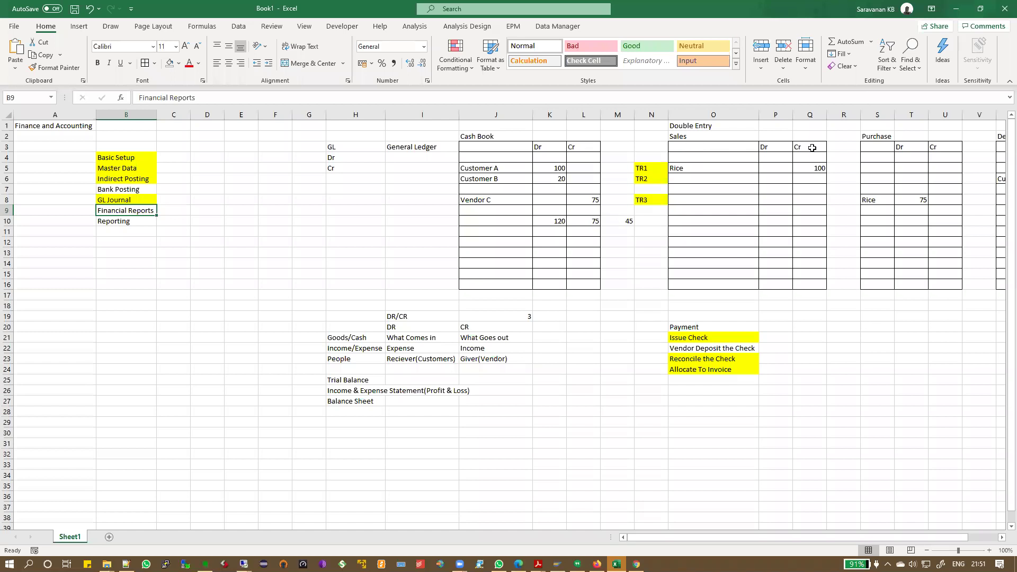
click(477, 170)
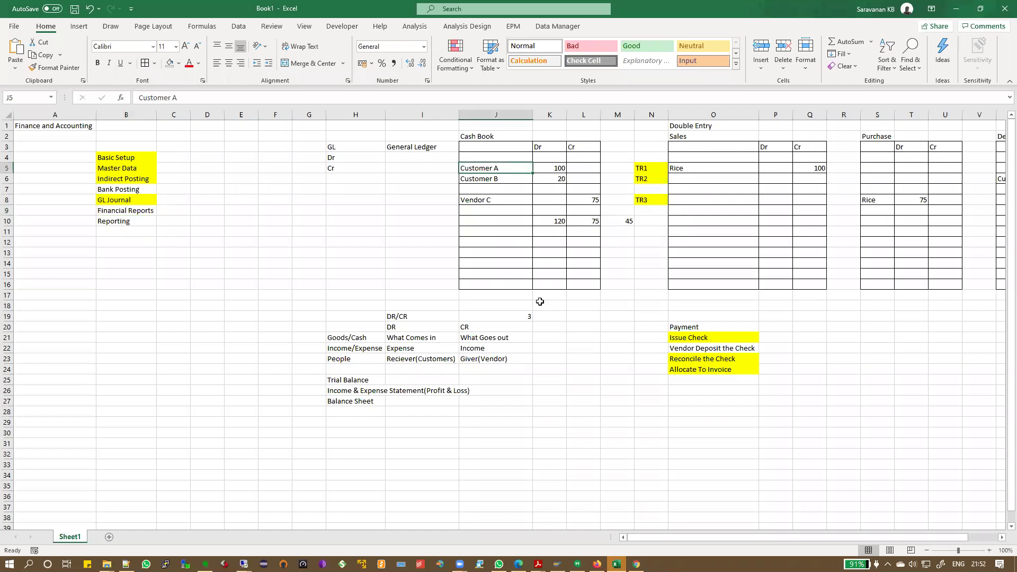
key(alt+Tab)
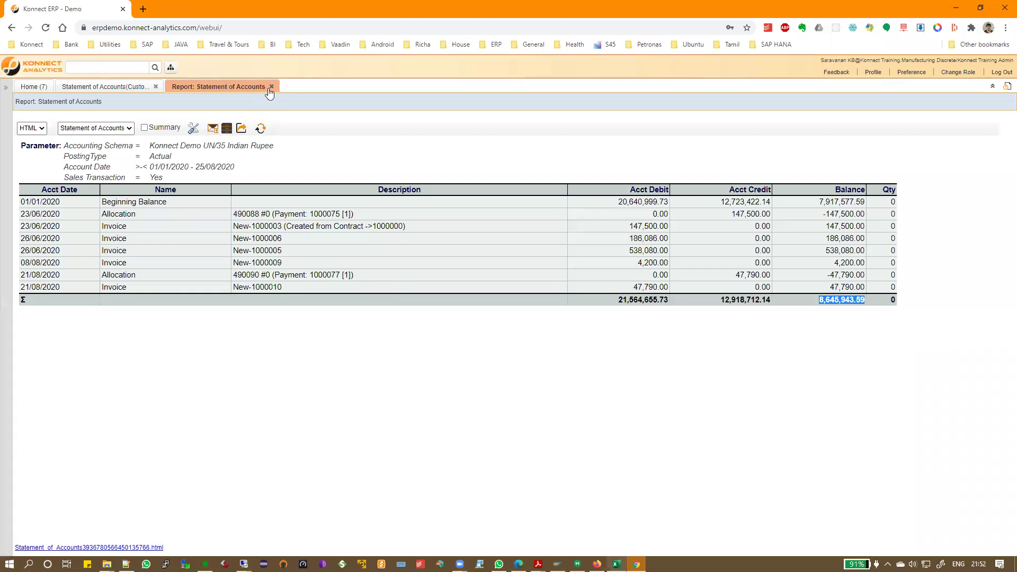
- Reopen the Statement of Accounts parameters and search the customer business partners for "mak"
click(116, 89)
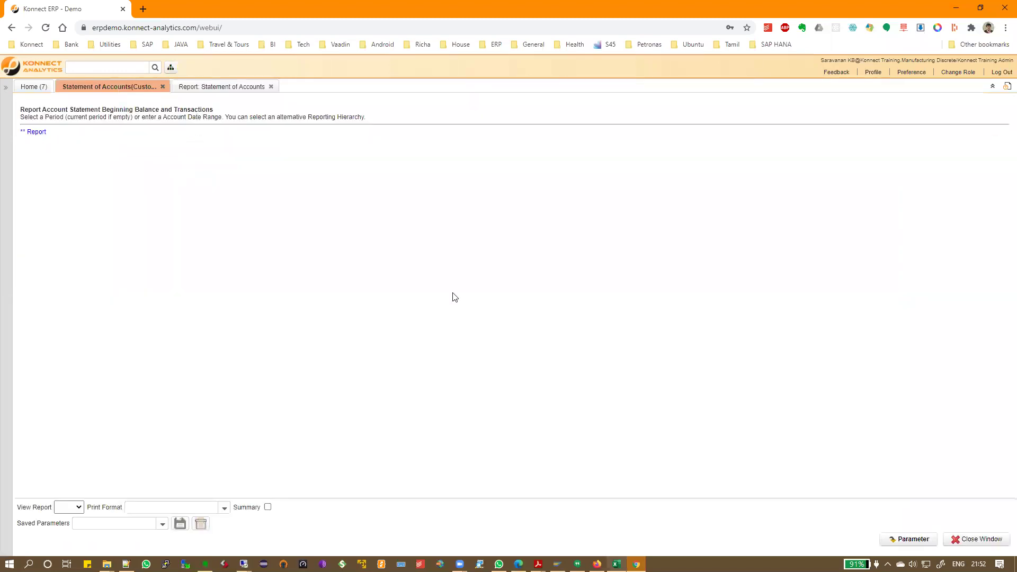
click(907, 539)
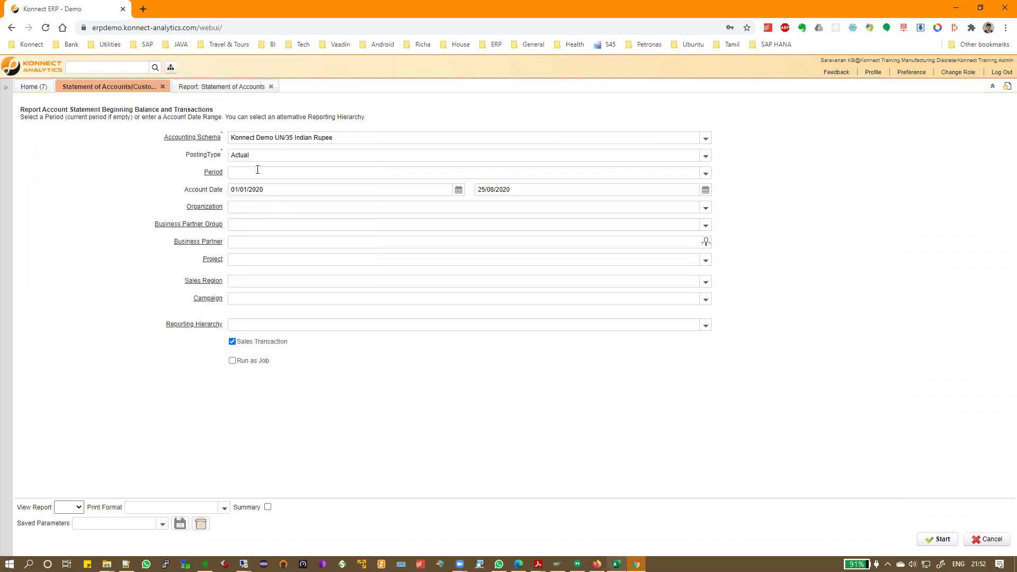
click(359, 242)
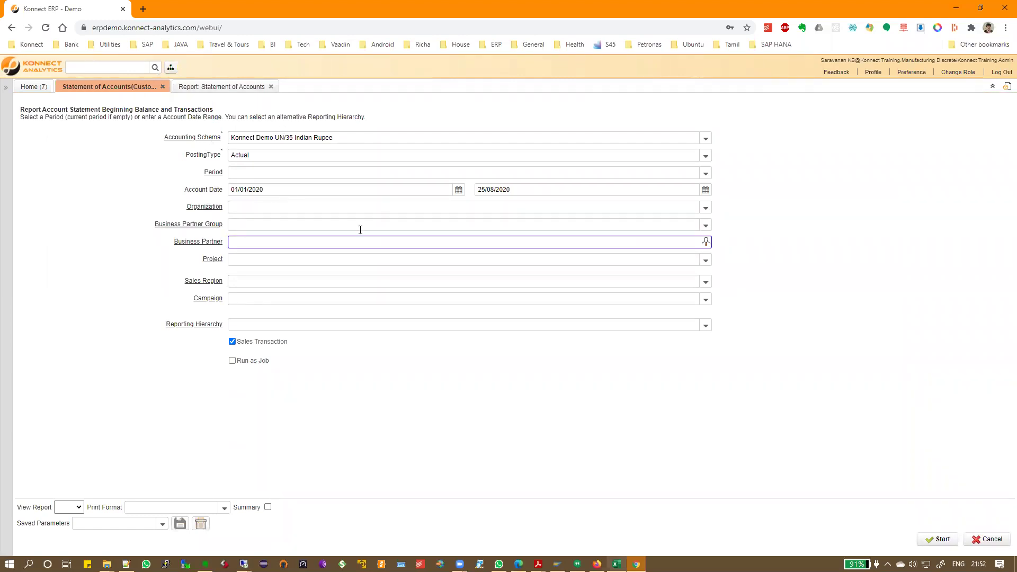
text(mak)
key(Tab)
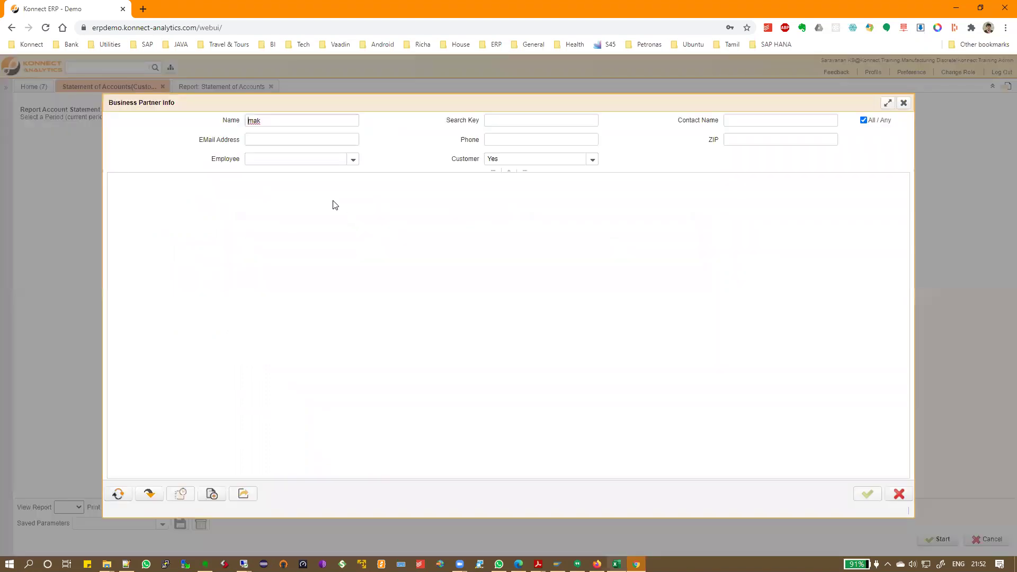
click(118, 495)
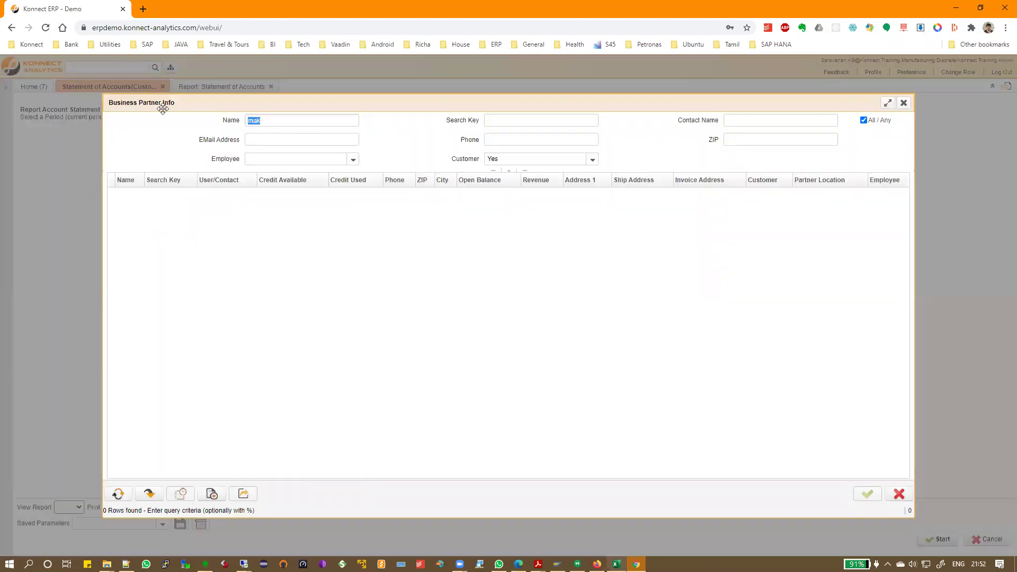
- Clear the name filter, list all customers, and set the report's Business Partner to Name 1
key(BackSpace)
click(118, 493)
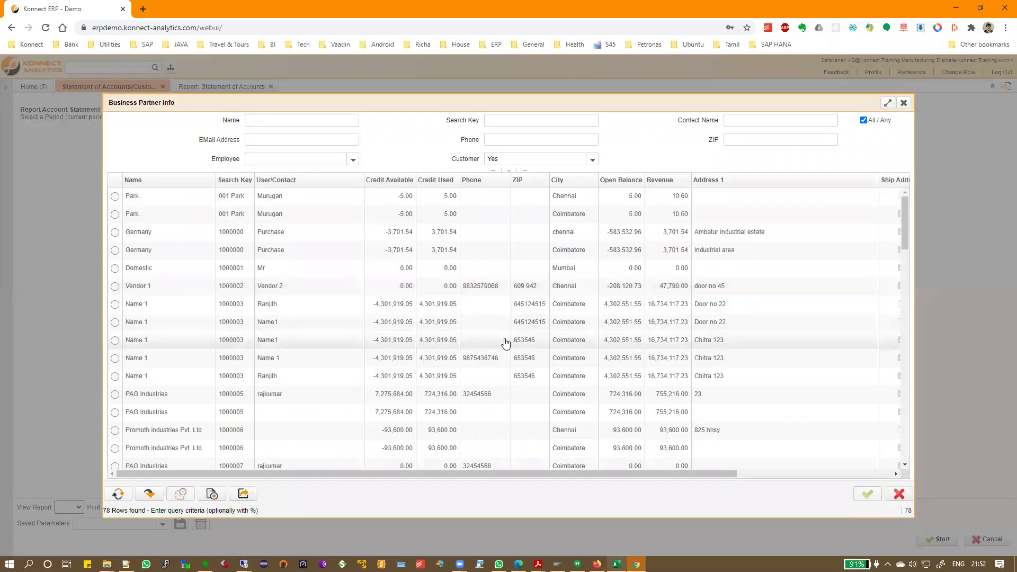
scroll(504, 343, down, 3)
scroll(505, 343, down, 5)
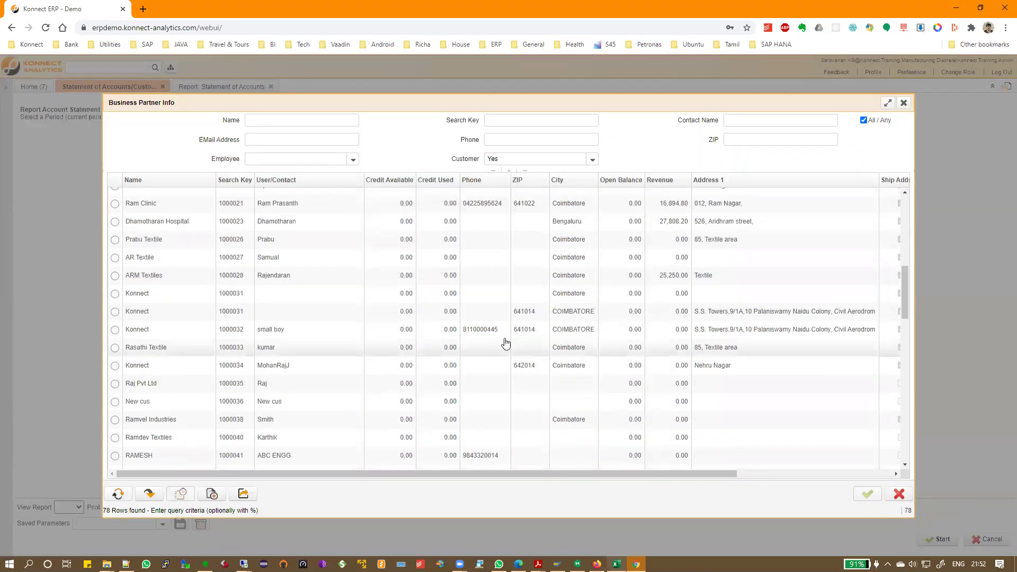
scroll(505, 343, up, 2)
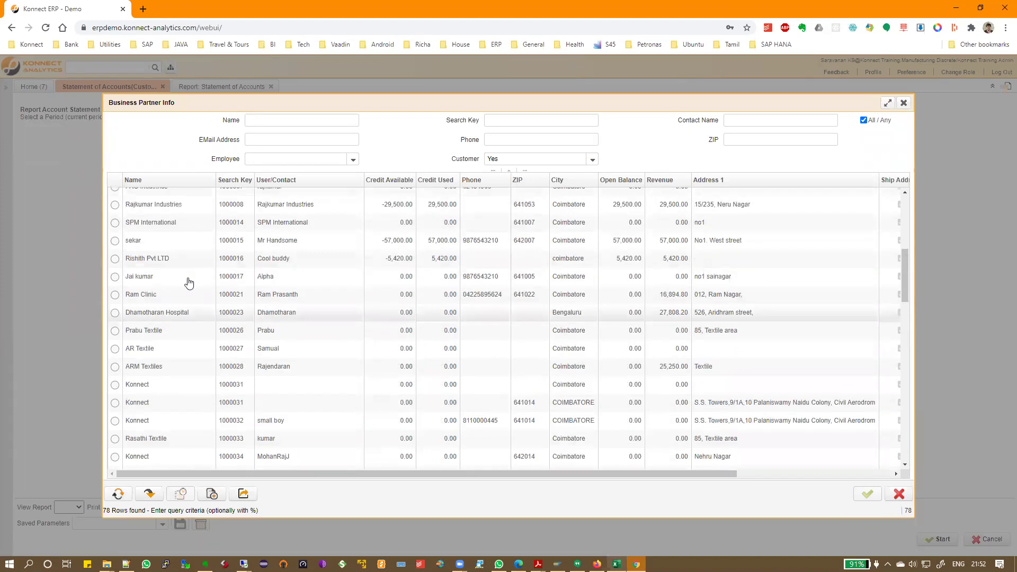
scroll(190, 283, up, 2)
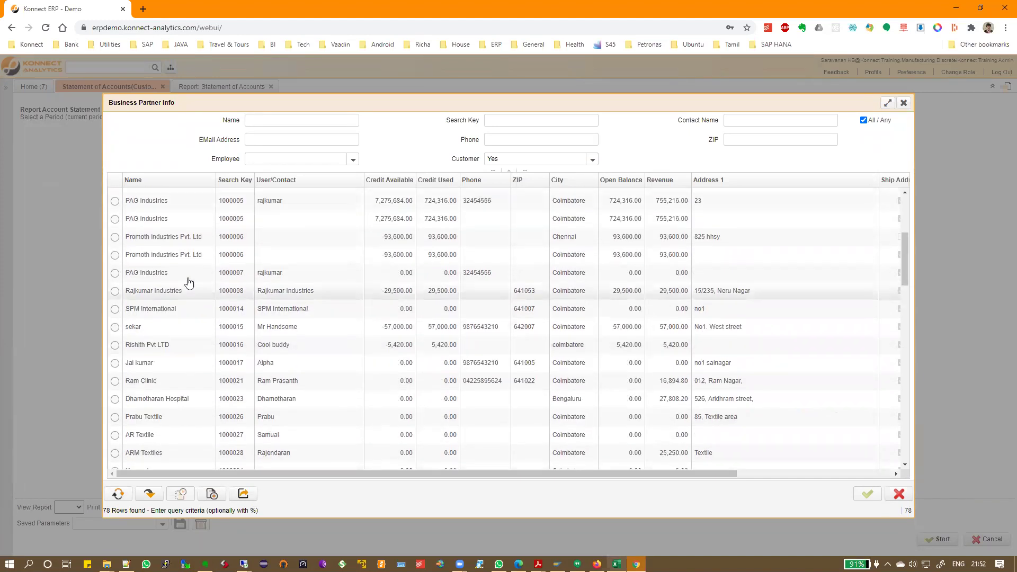
scroll(189, 283, up, 3)
click(192, 253)
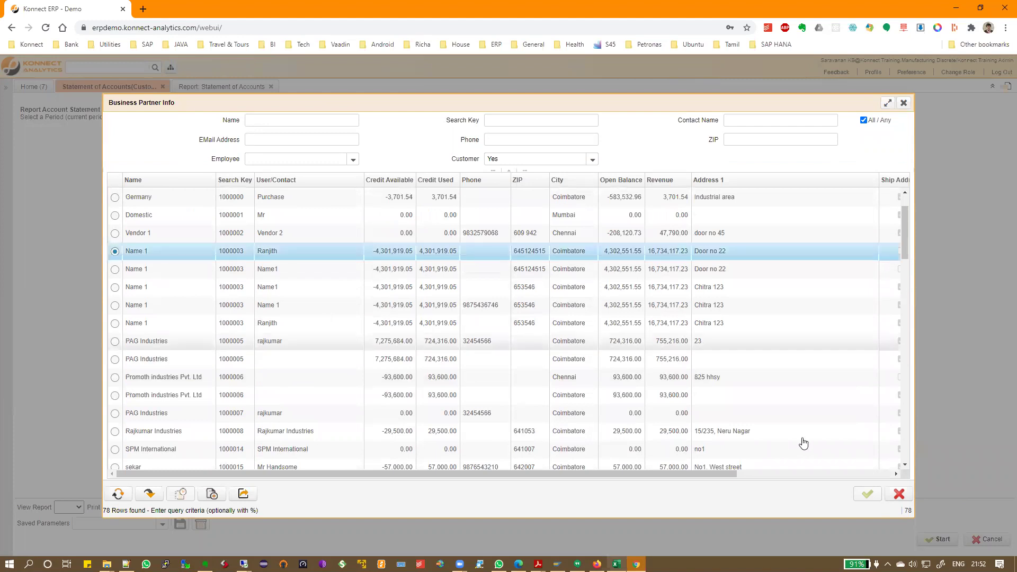
click(868, 495)
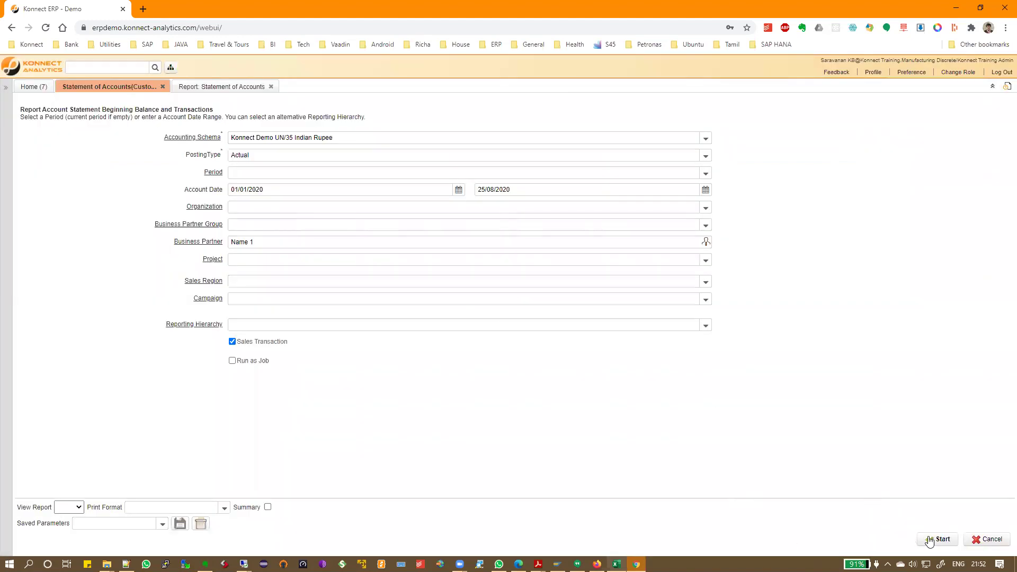
- Run the statement for Name 1 and highlight the beginning credit, the allocation row's amounts and the total balance
click(938, 539)
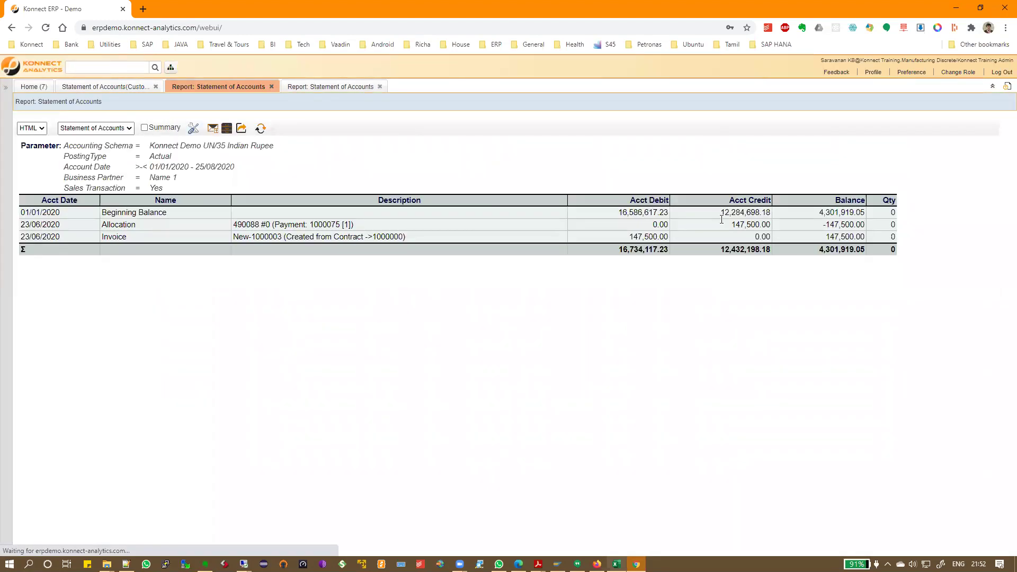
drag(816, 249, 869, 250)
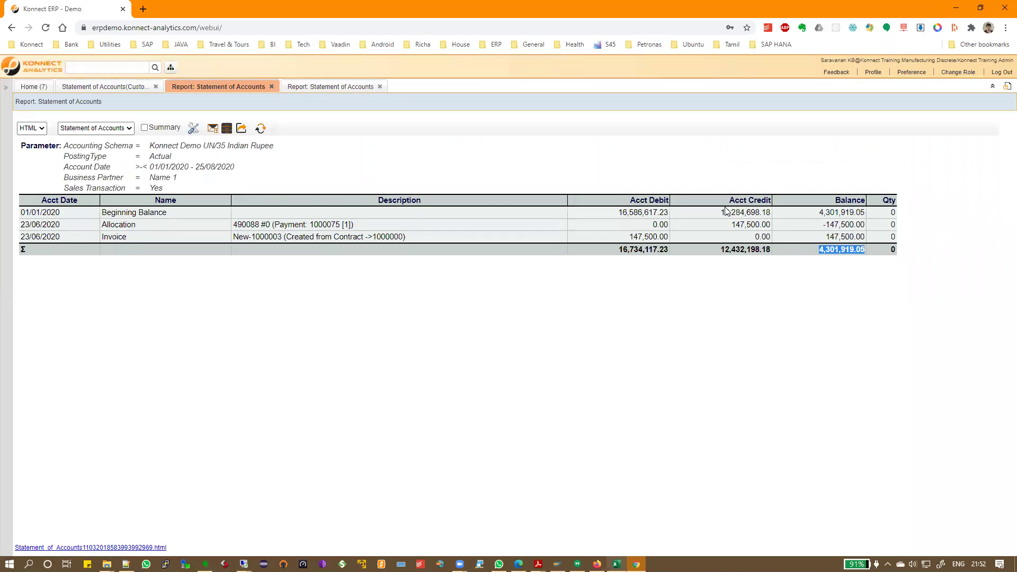
drag(722, 212, 778, 215)
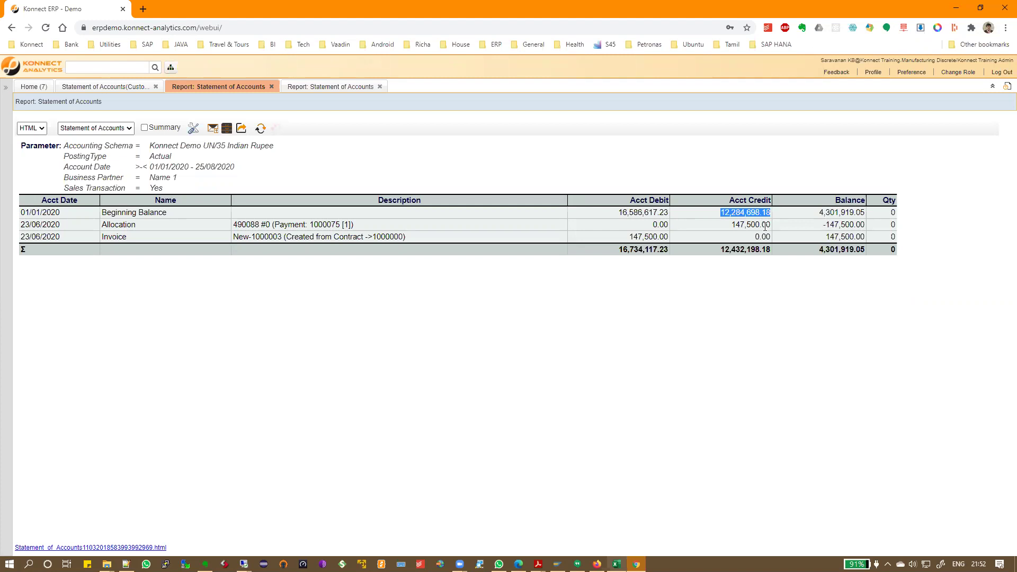
drag(732, 225, 867, 227)
drag(820, 251, 866, 250)
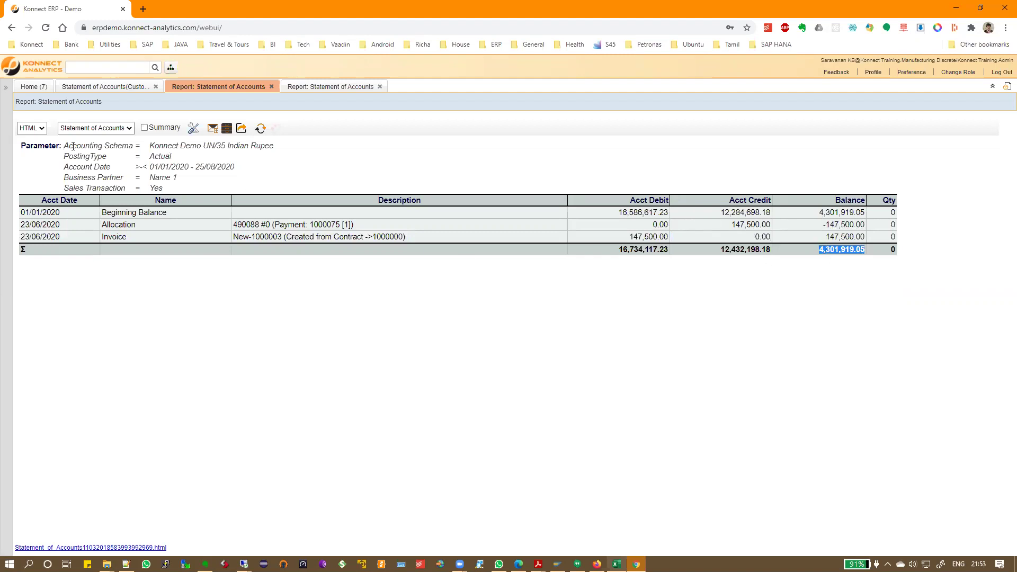
click(823, 259)
drag(820, 250, 864, 250)
- Open the general Statement of Accounts report and set its Accounting Schema to Konnect Demo UN/35 Indian Rupee
click(91, 67)
text(stat)
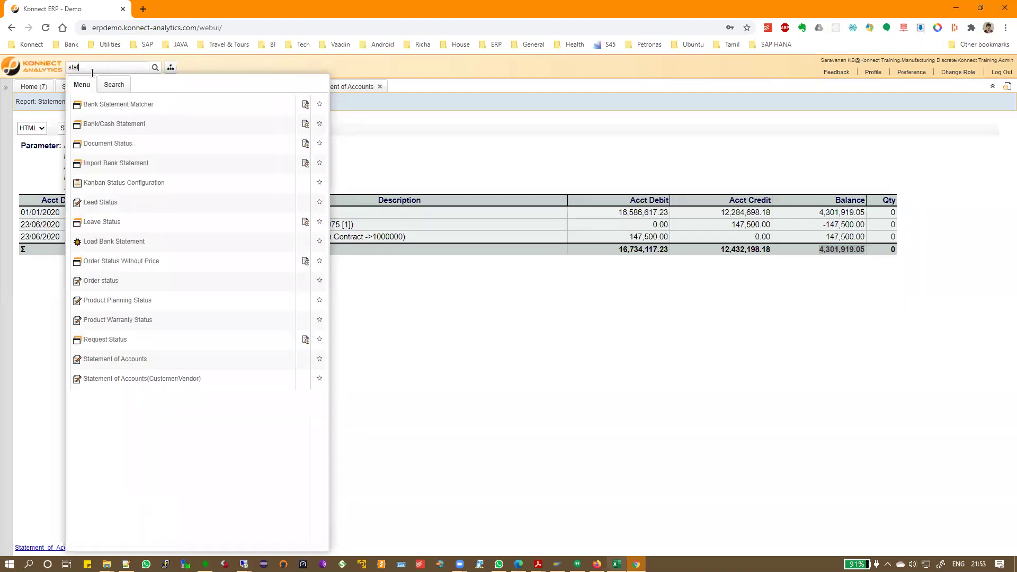
click(138, 361)
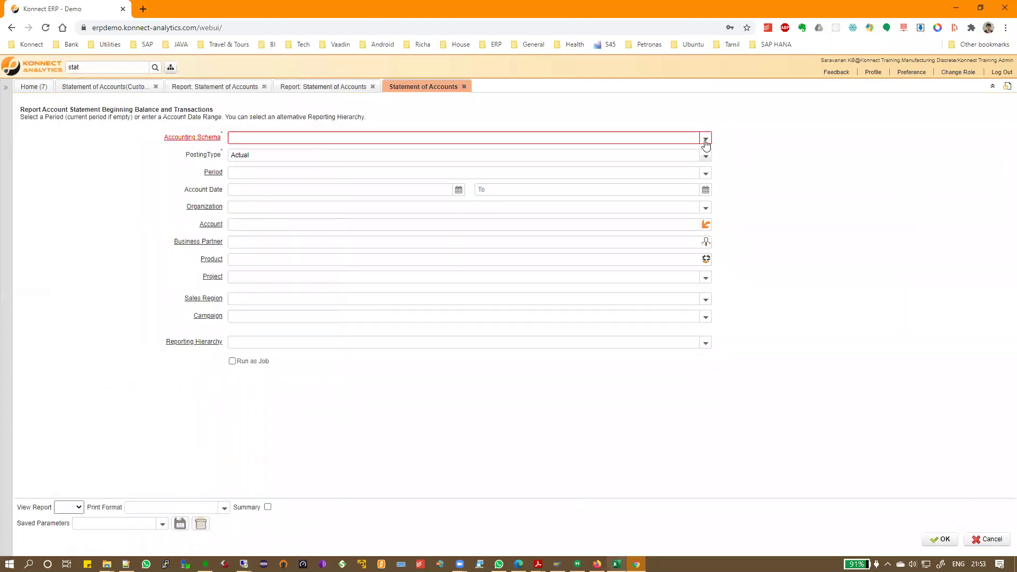
click(706, 138)
click(525, 151)
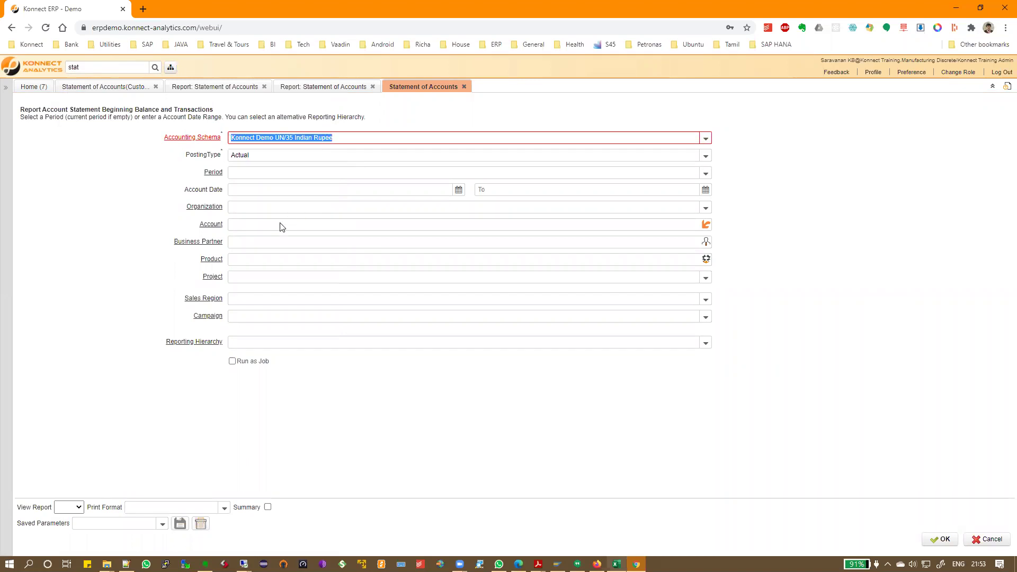
- Search the account elements for "ban" and set the report's Account to Bank-Clearing
click(277, 223)
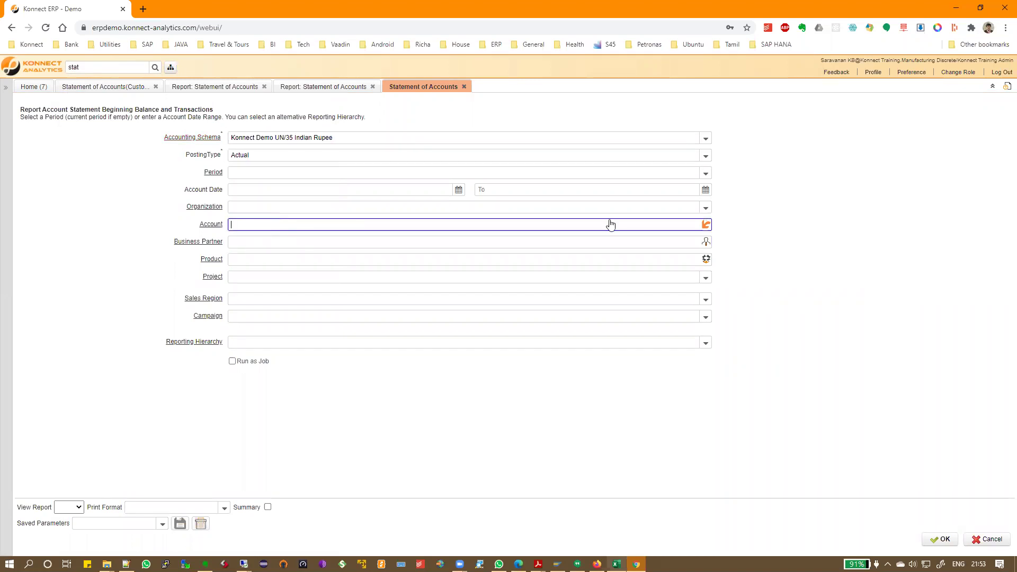
text(ban)
key(Tab)
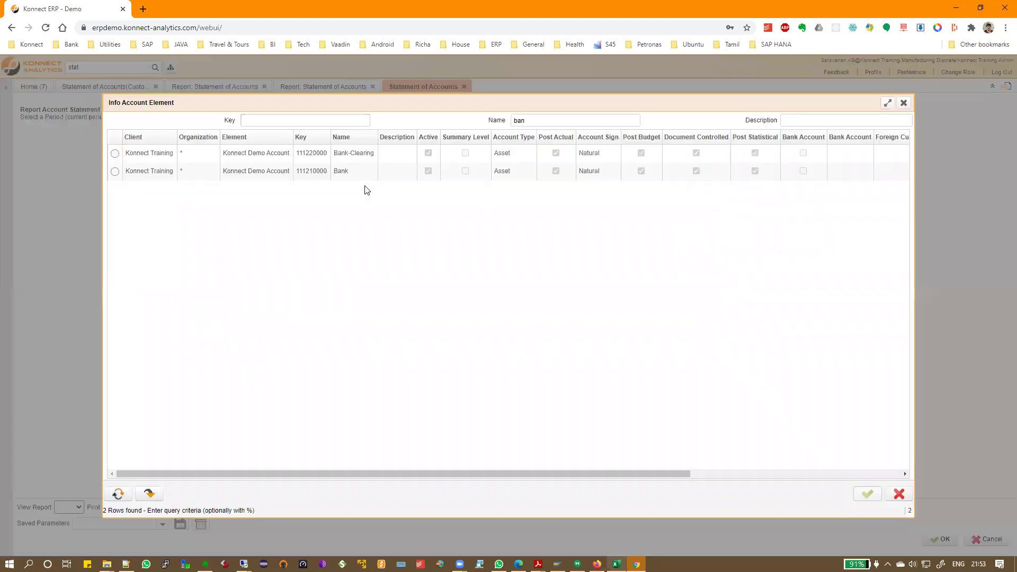
click(347, 172)
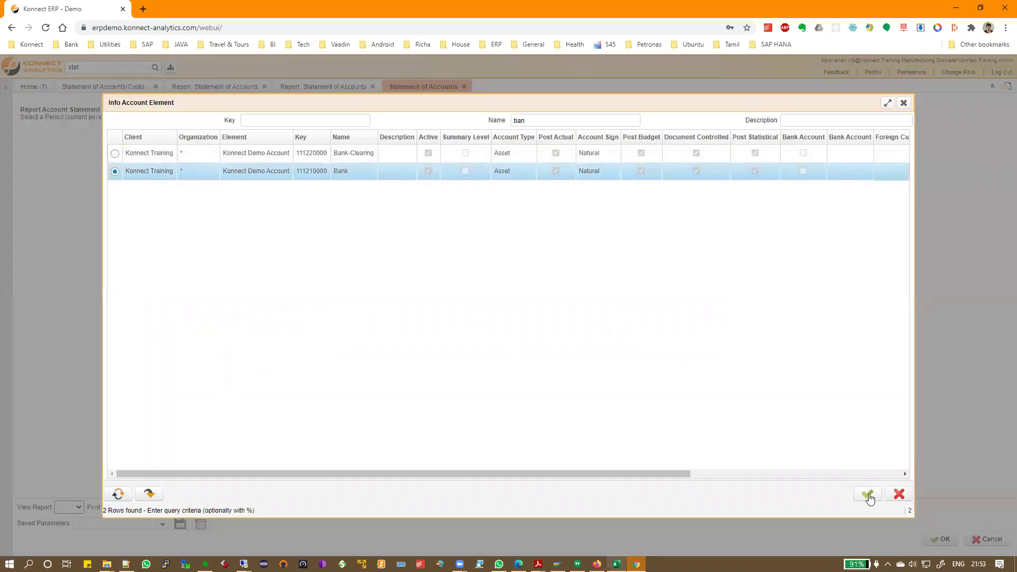
click(358, 154)
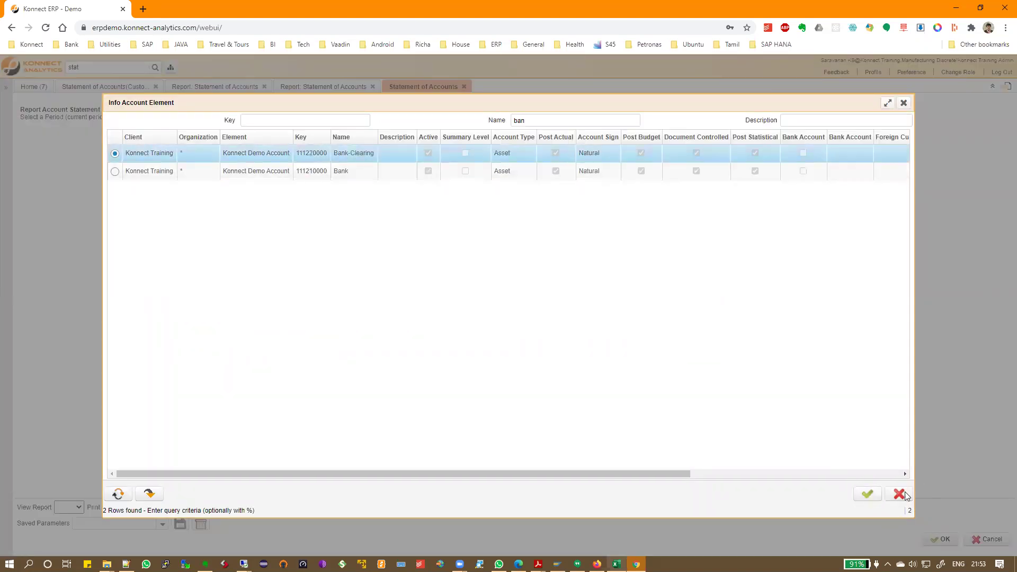
click(868, 494)
- Run the Bank-Clearing statement for account dates 01/01/2020 to 25/08/2020 and highlight its beginning and total balances
click(300, 191)
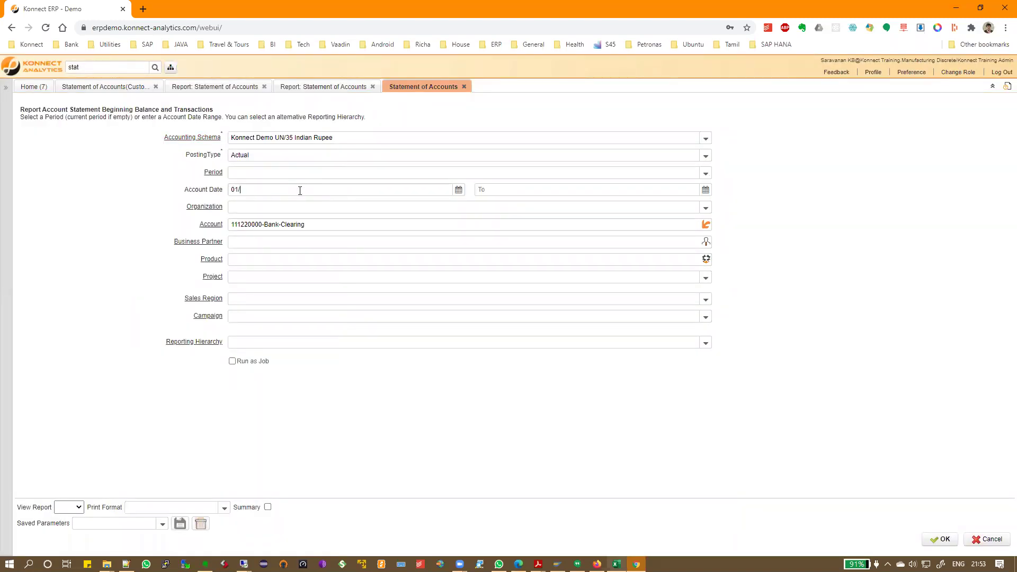
text(01/01/2020)
key(Tab)
text(25/08/20)
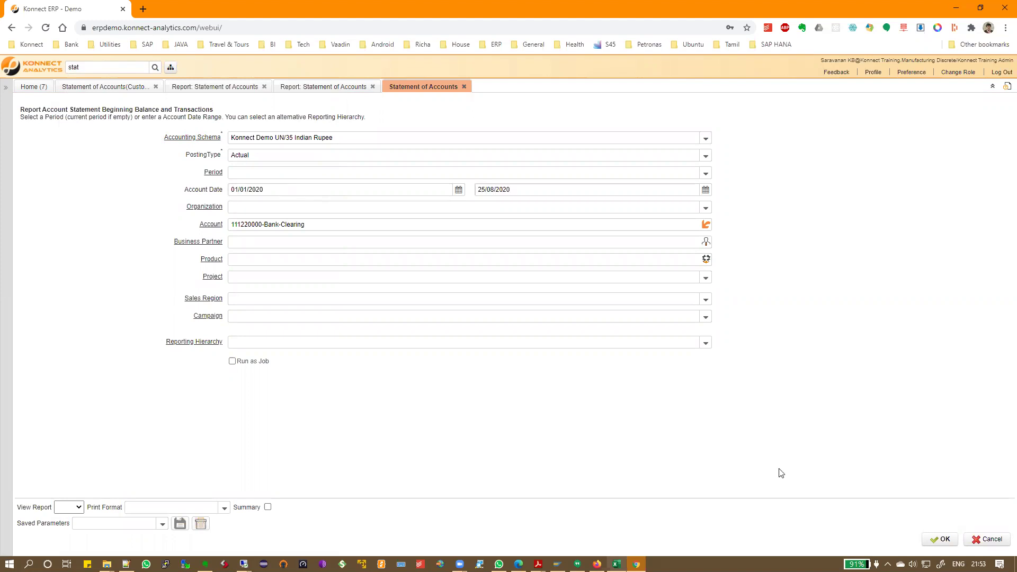
click(939, 540)
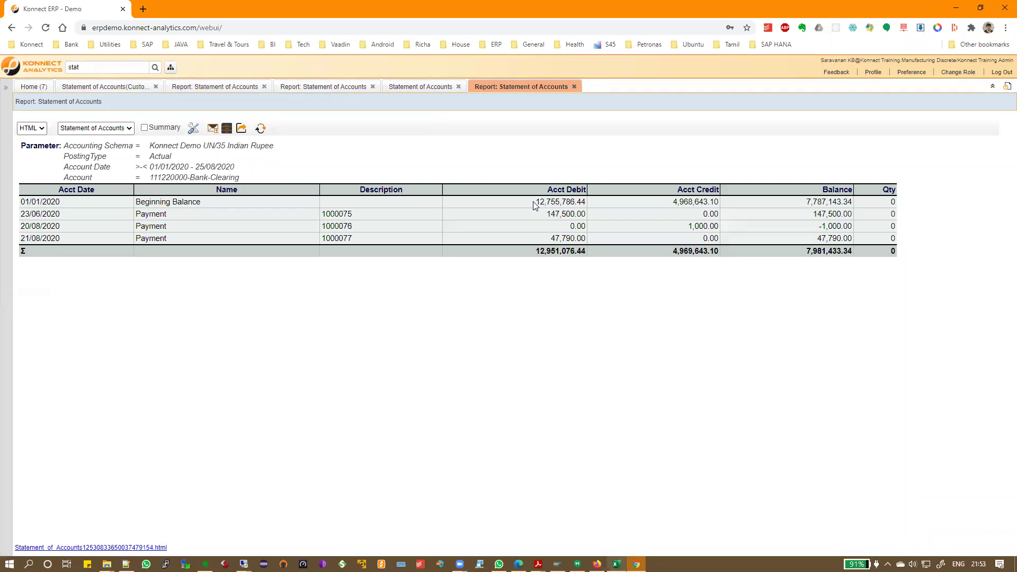
double_click(828, 202)
drag(815, 214, 861, 250)
- Switch to the Book1 workbook in Excel, highlight the Sales, Purchase and Debtors ledgers, and return to Konnect ERP
click(616, 563)
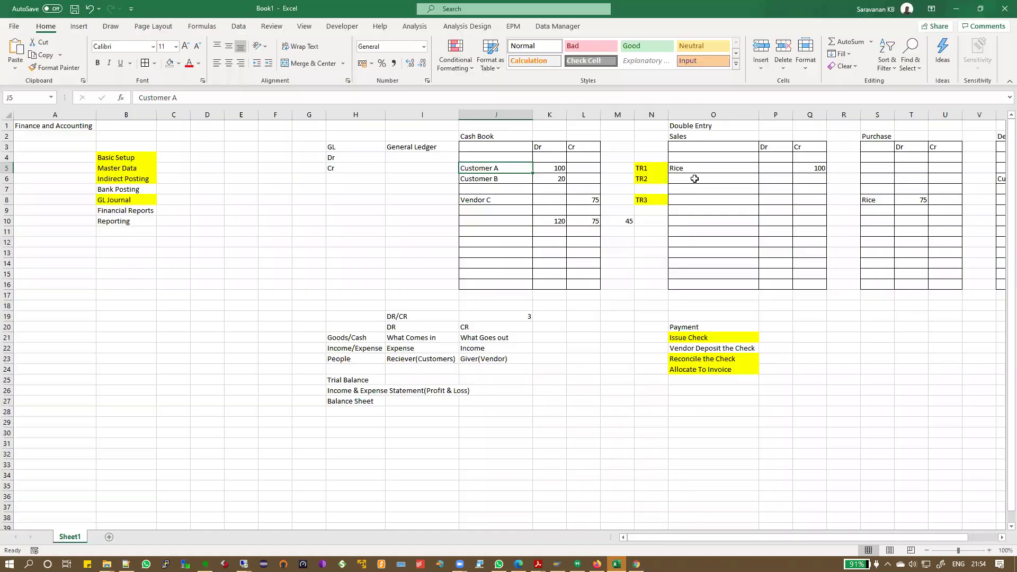
drag(684, 144, 802, 277)
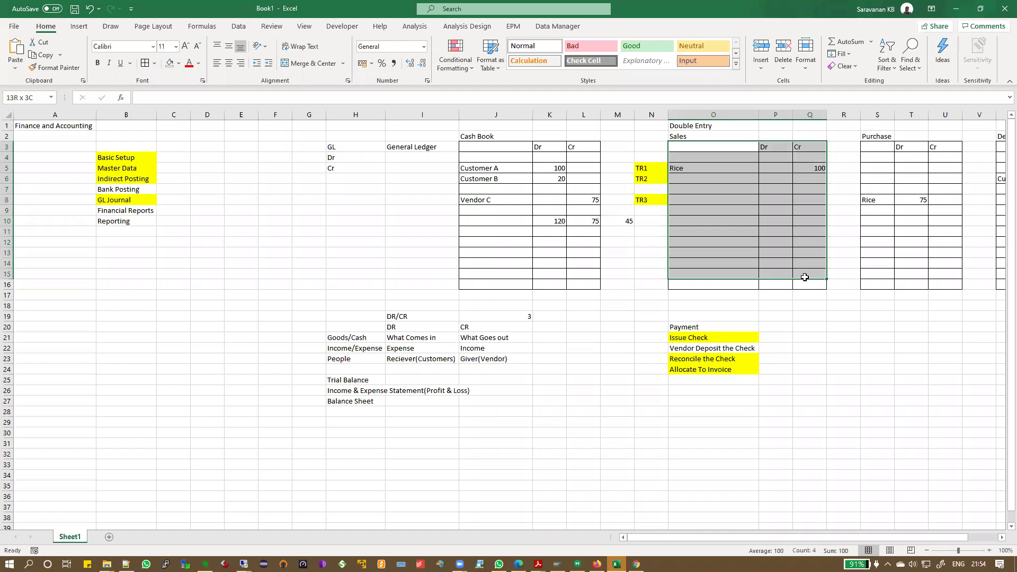
drag(878, 146, 948, 285)
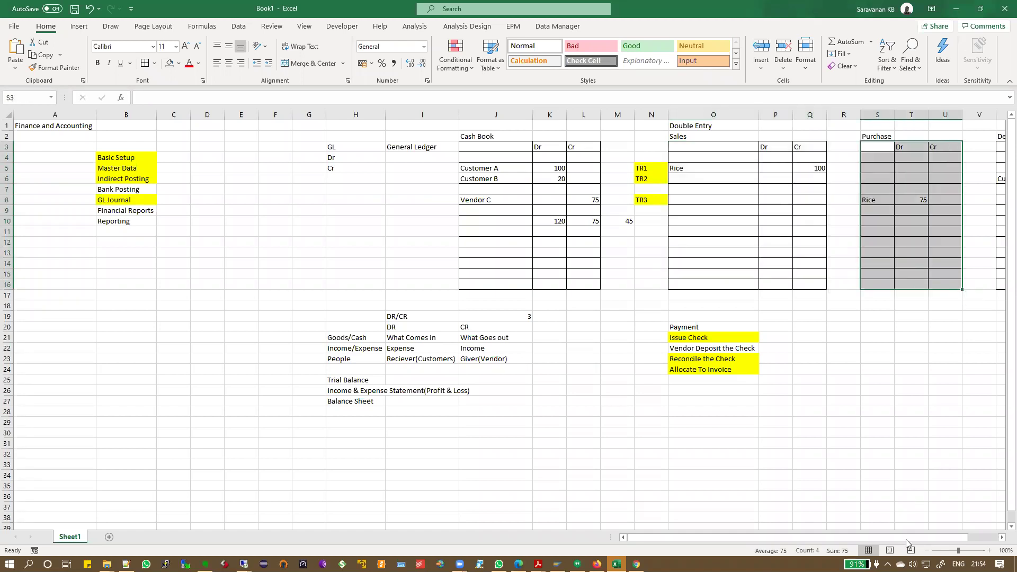
drag(909, 540, 939, 540)
drag(872, 147, 940, 275)
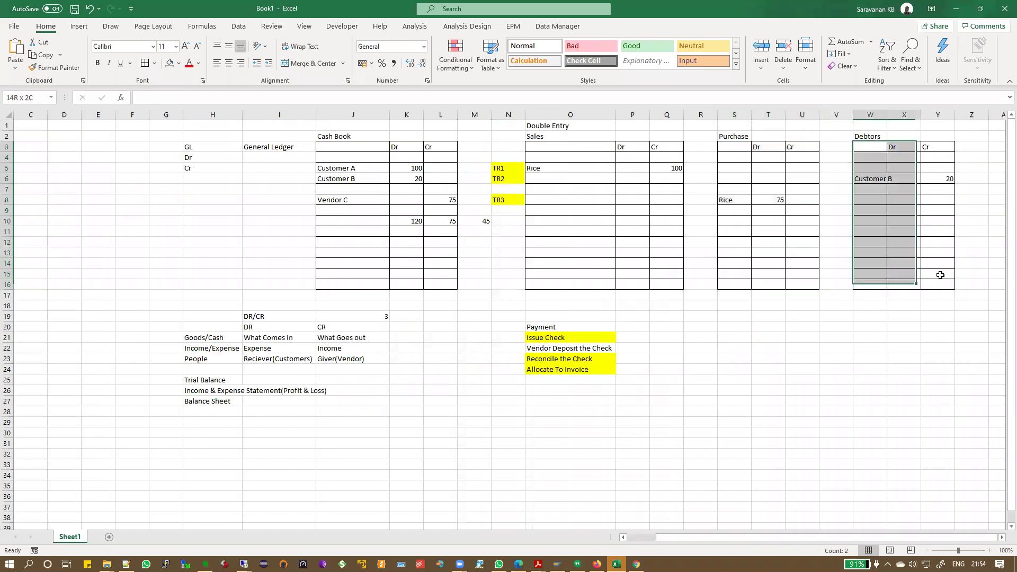
key(alt+Tab)
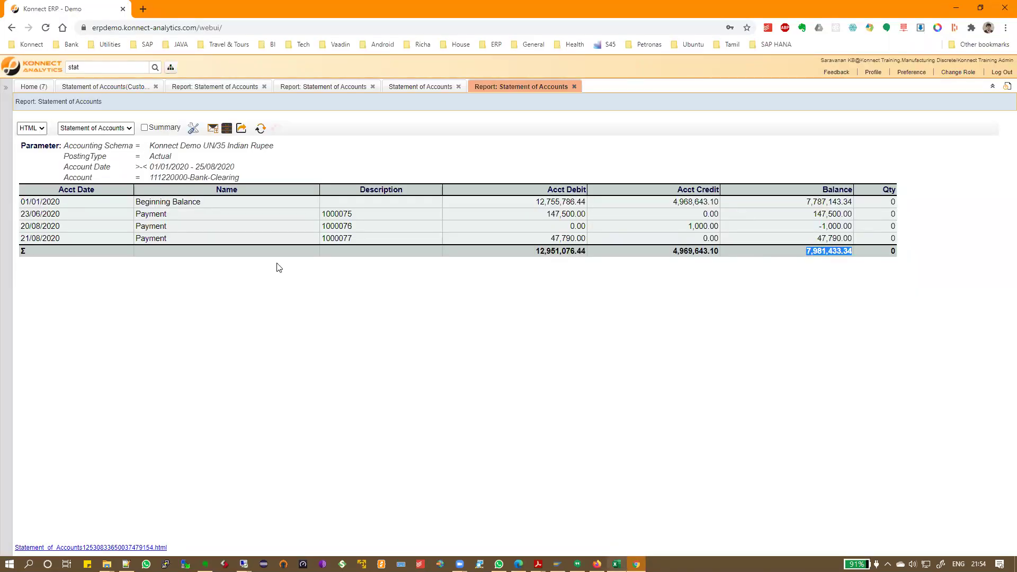
- Highlight the document number of the 23/06/2020 payment in the statement and close all other open windows
click(134, 68)
drag(326, 214, 367, 216)
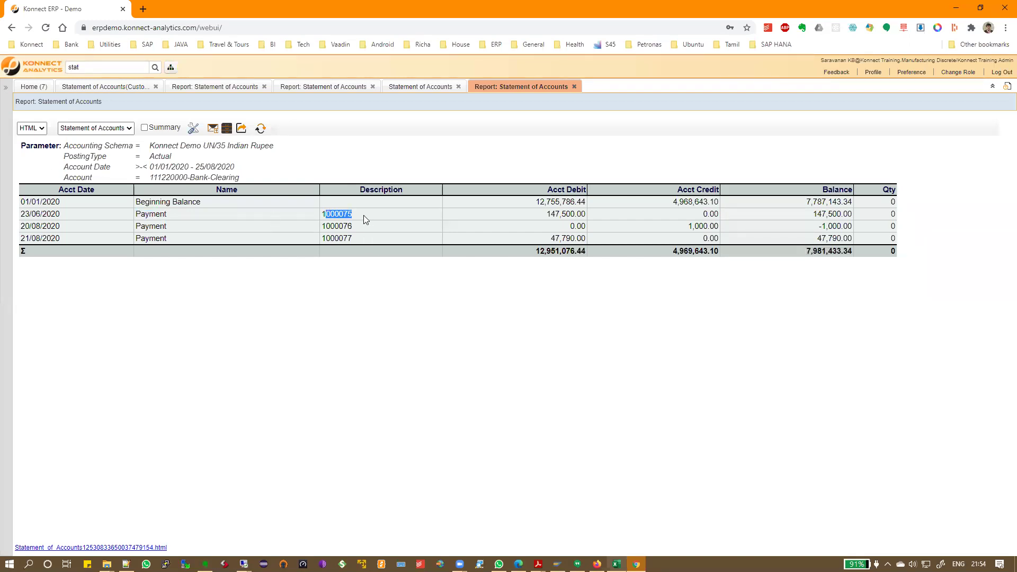
drag(322, 214, 362, 212)
right_click(495, 84)
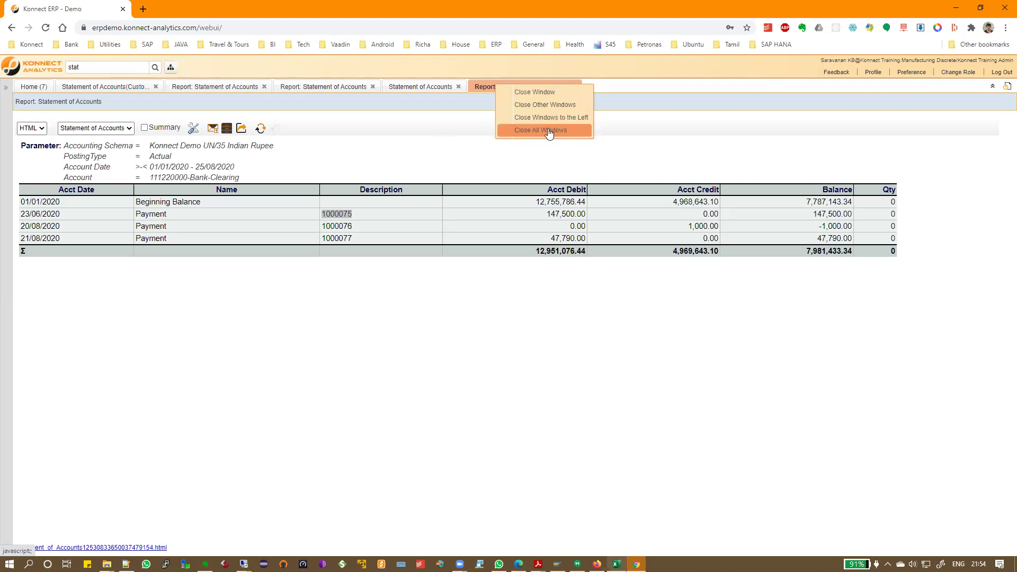
click(549, 107)
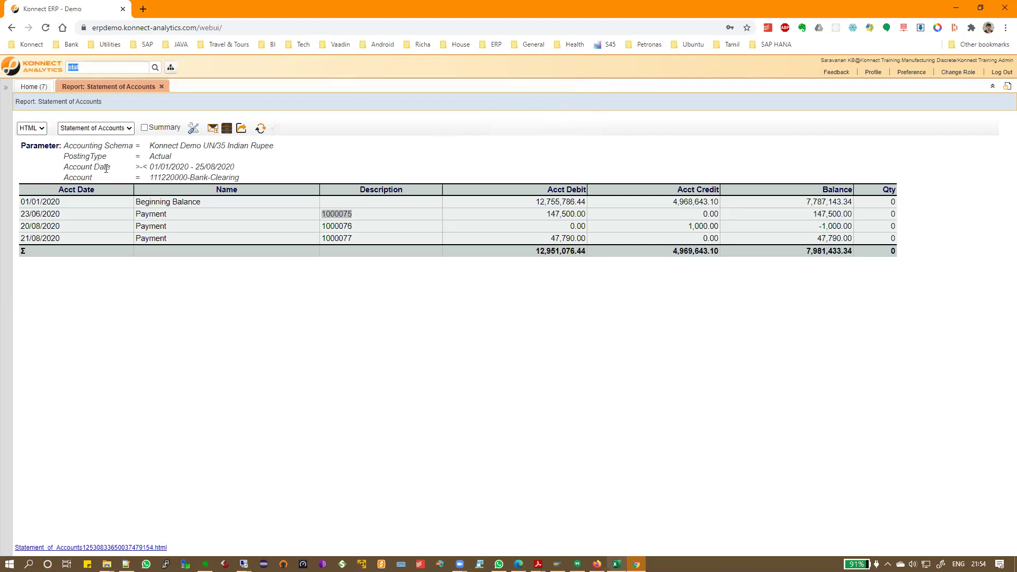
- Open the Payment window and look up the 23/06/2020 payment by its document number
text(pay)
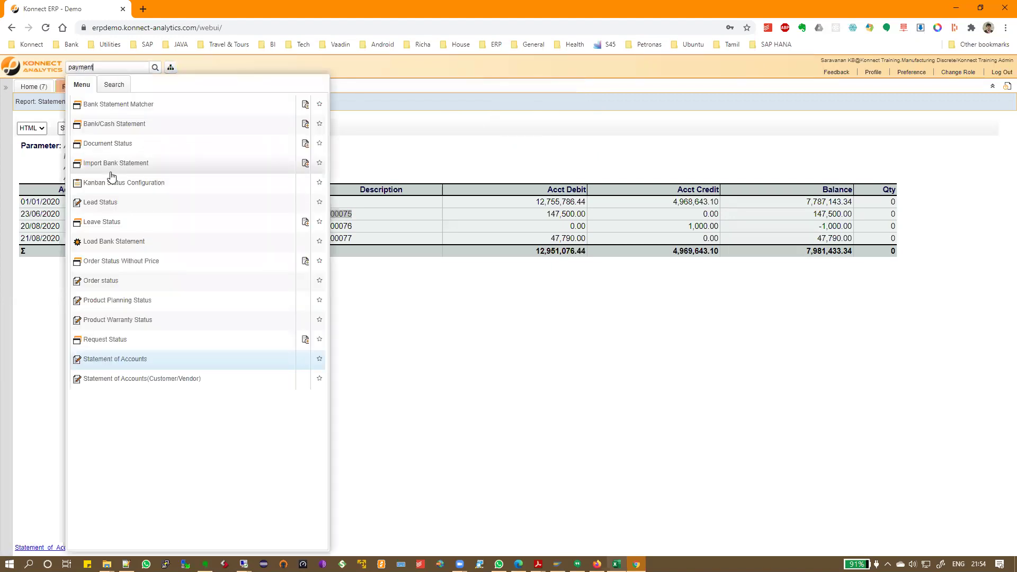
text(ment)
click(104, 184)
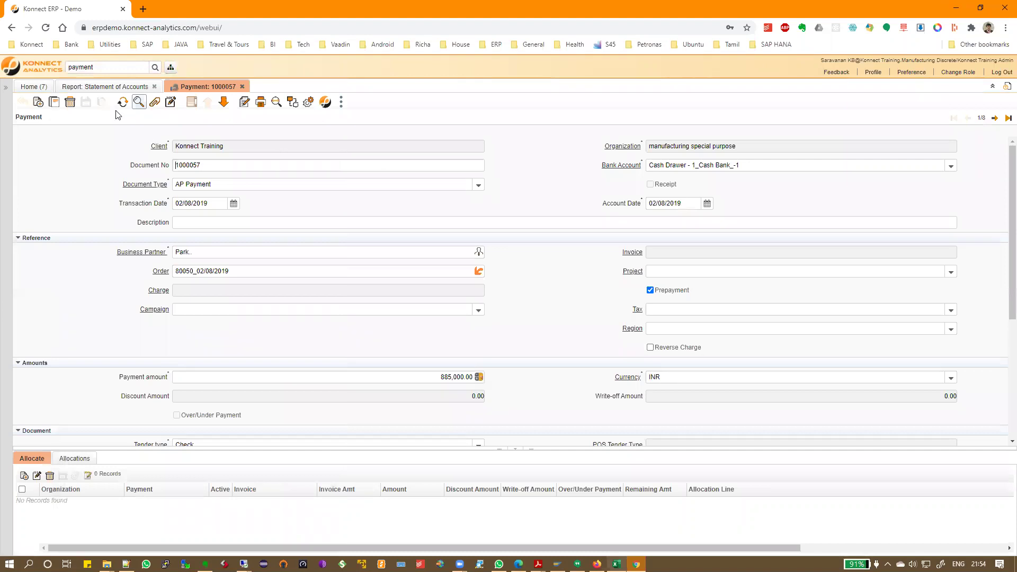
click(138, 103)
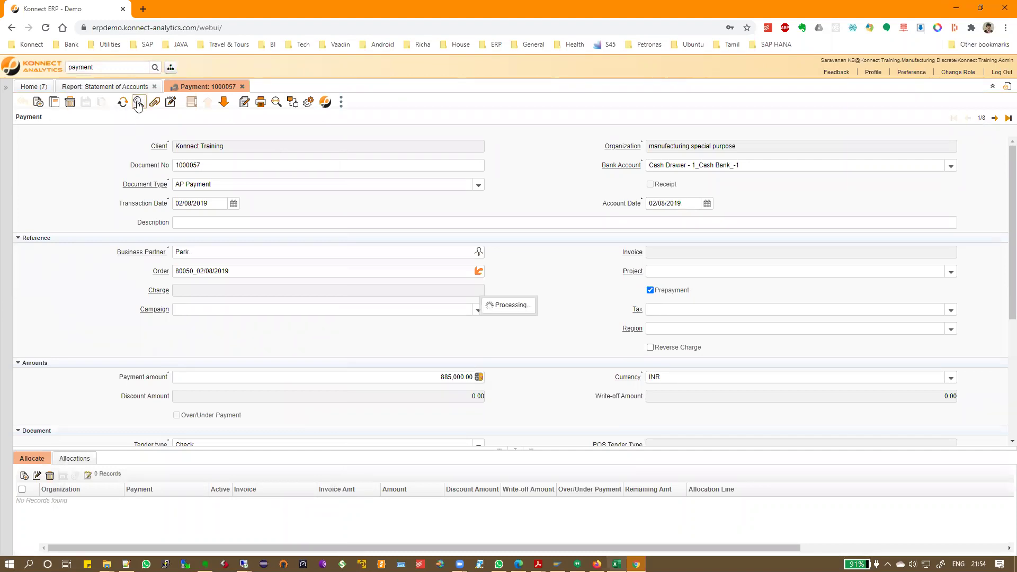
text(1000075)
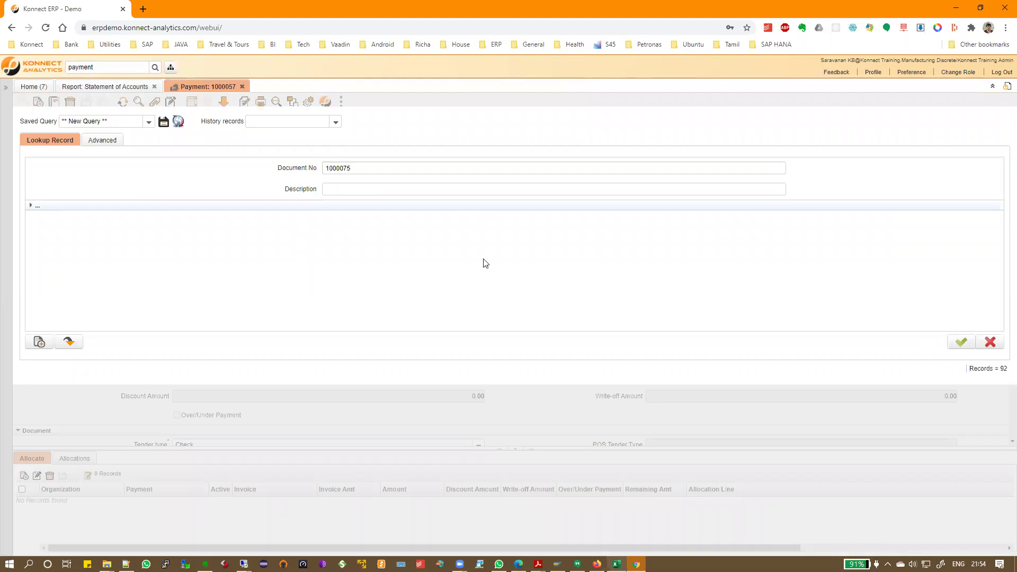
key(Return)
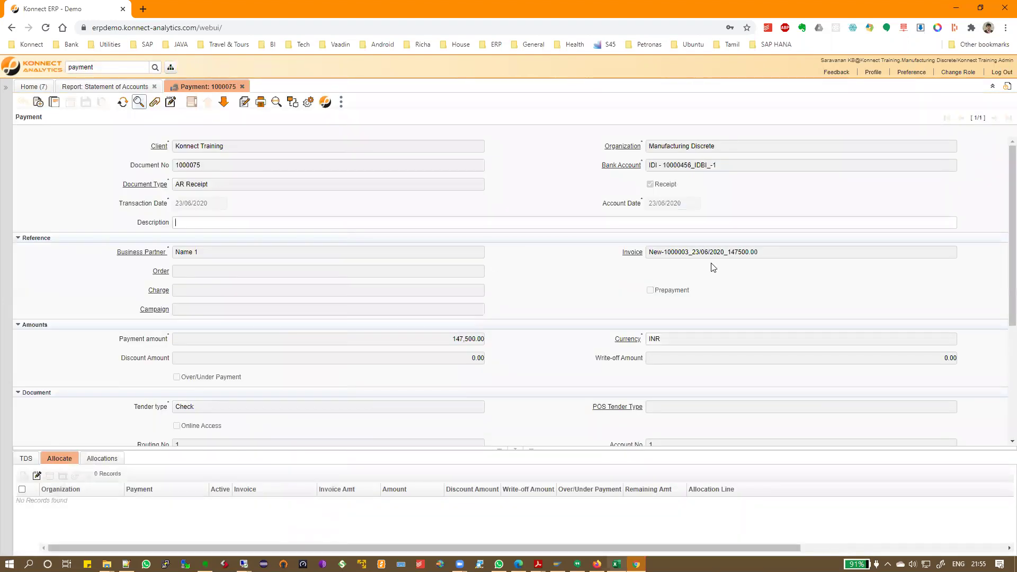
- Review the payment record, highlight its payment amount, and compare it with the matching debit in the Bank-Clearing statement
scroll(850, 306, down, 3)
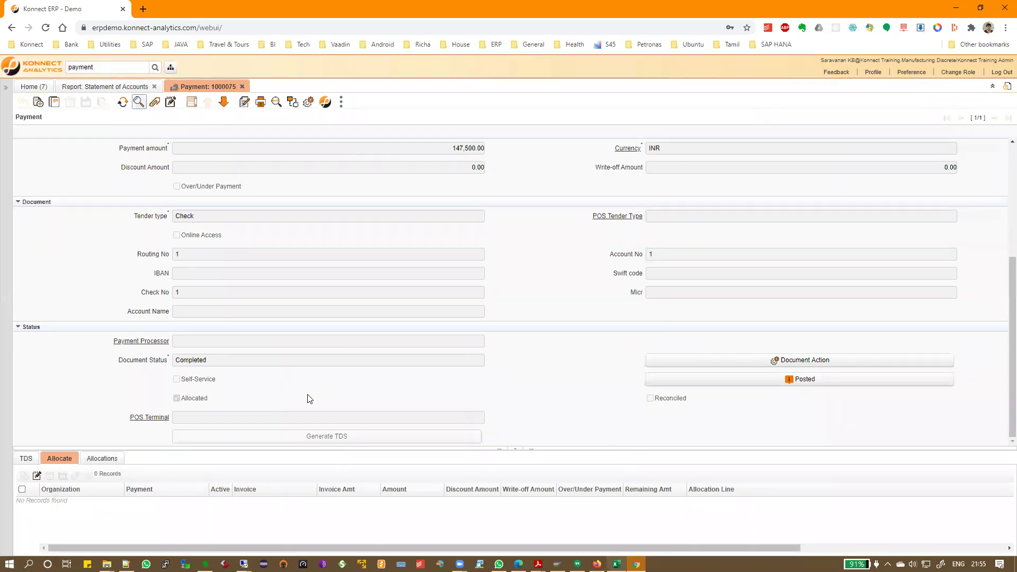
scroll(354, 399, up, 3)
drag(436, 343, 504, 339)
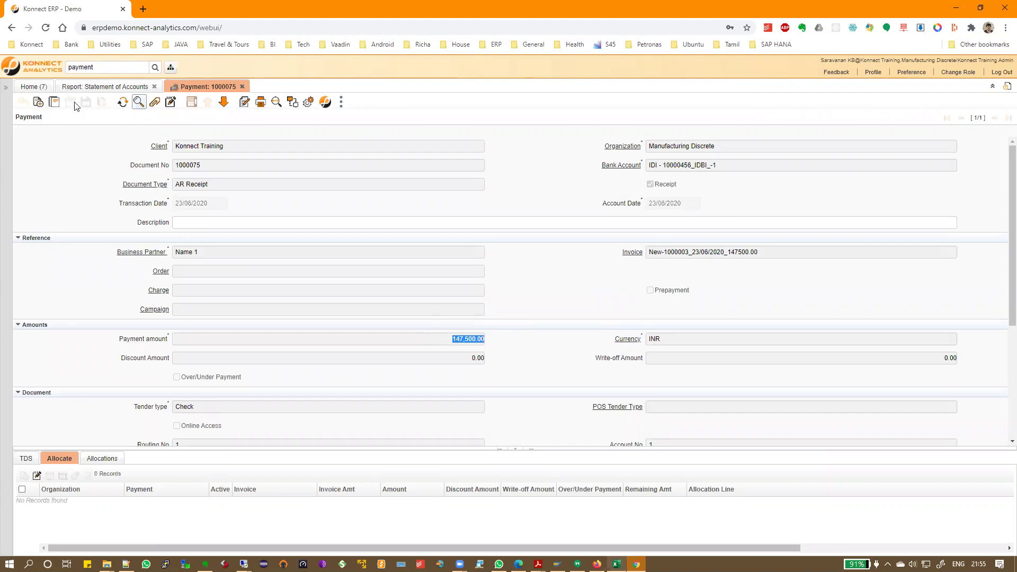
click(87, 85)
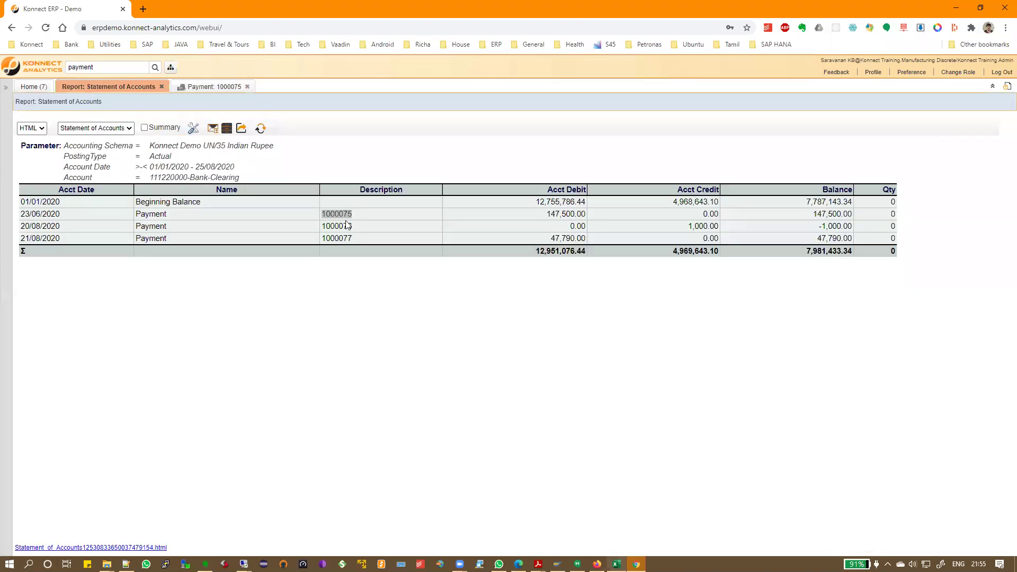
drag(548, 213, 597, 218)
- Search the menu for "fact" and open the Accounting Fact Balances window
double_click(79, 67)
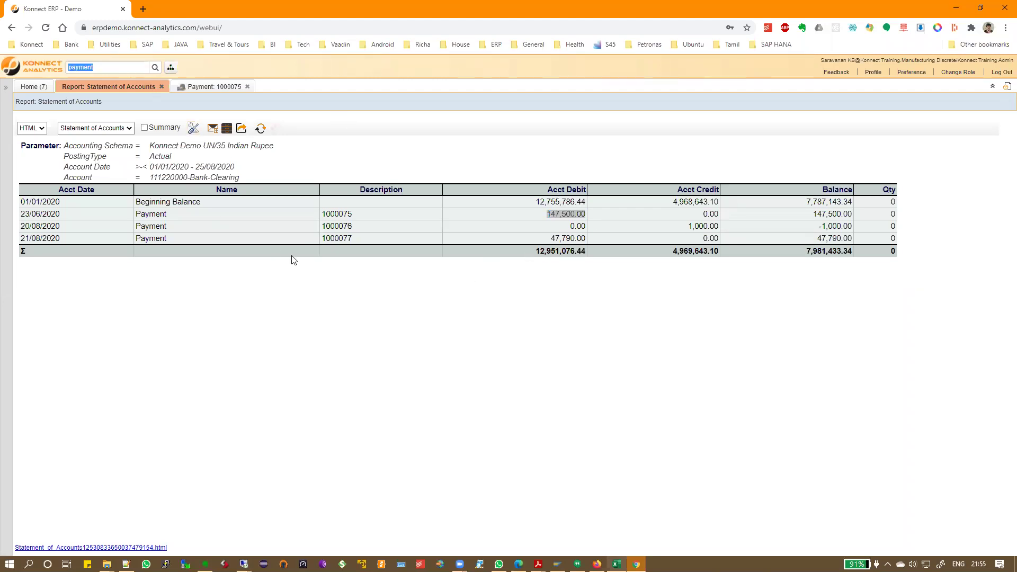
text(fact)
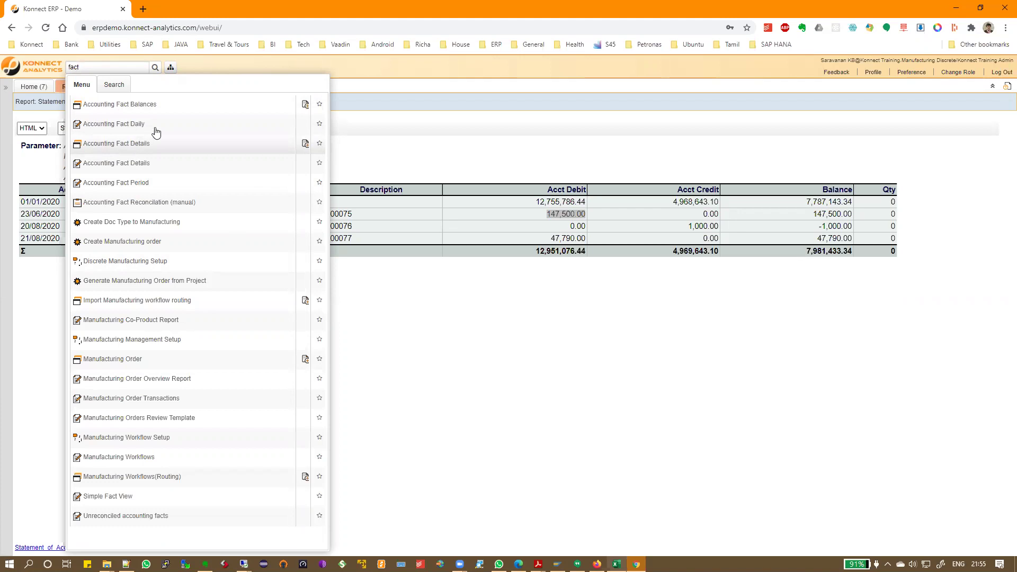
click(158, 109)
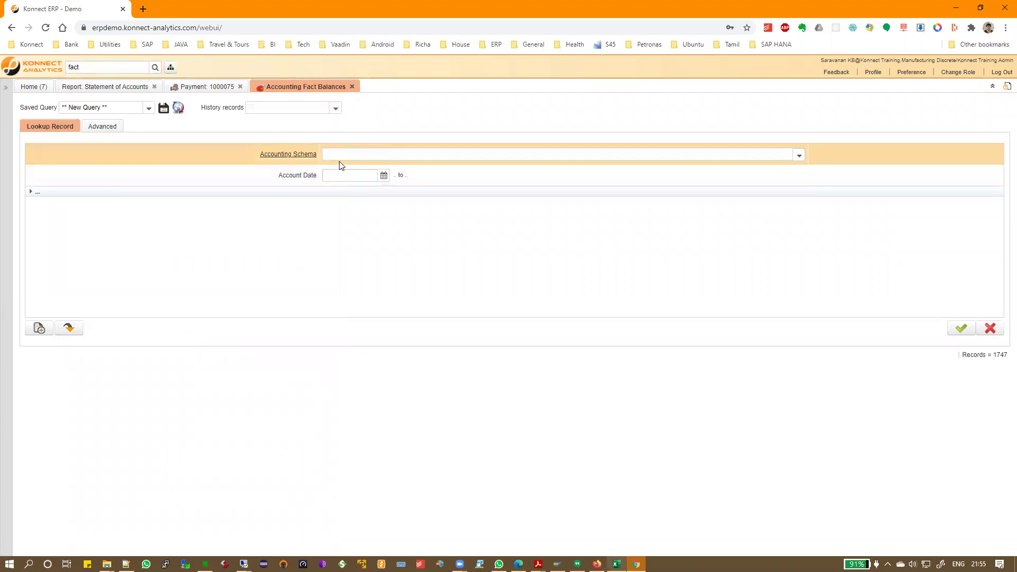
- Set the lookup's Account Date range to 01/01/2020 through 25/08/2020 and expand the additional search fields
click(338, 176)
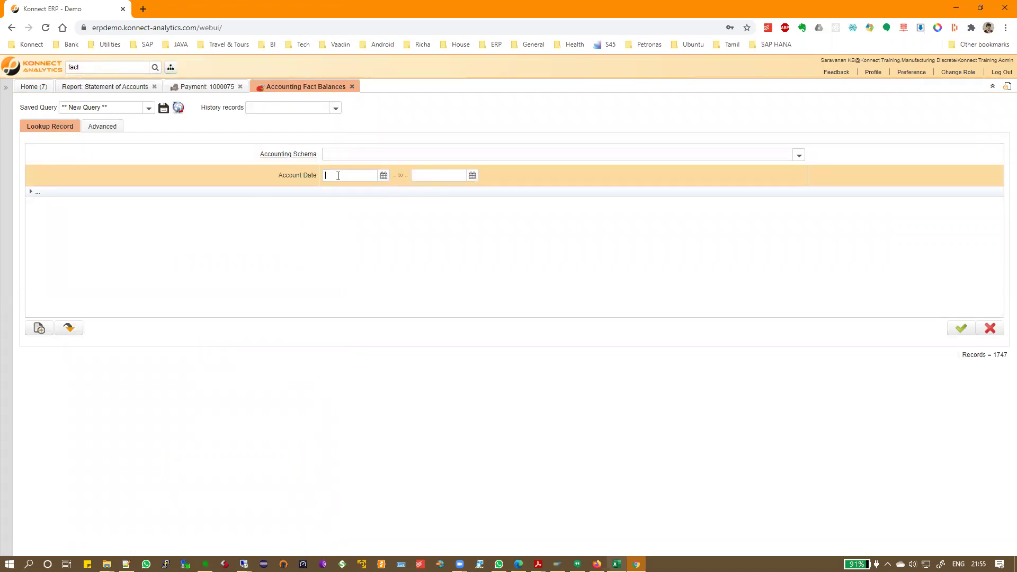
text(01/01/2020)
key(Tab)
text(25/0820)
text(/)
click(31, 191)
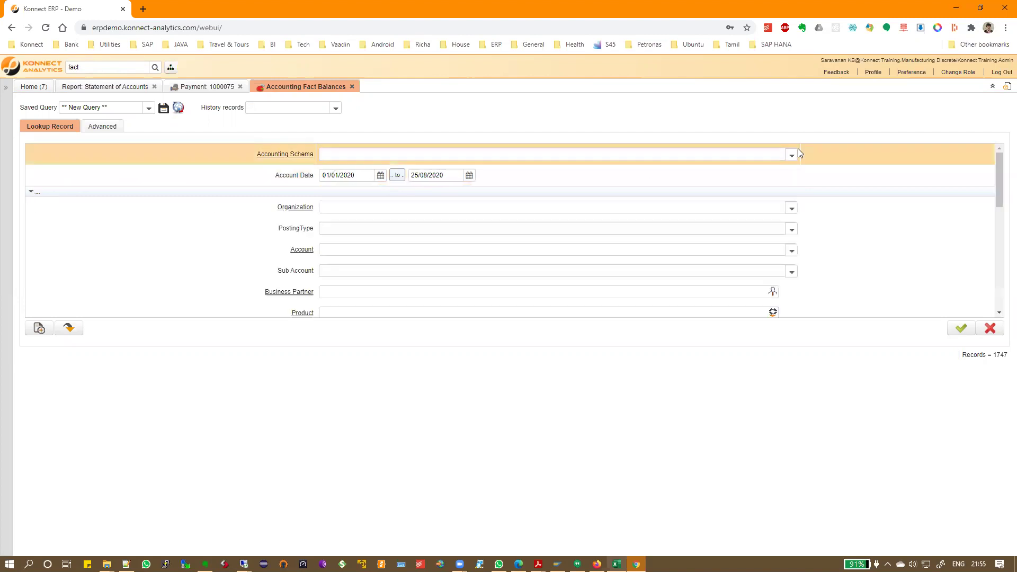
- Set the balances lookup's accounting schema to Konnect Demo UN/35 Indian Rupee and try filtering the Account field by "ban"
click(793, 155)
click(381, 166)
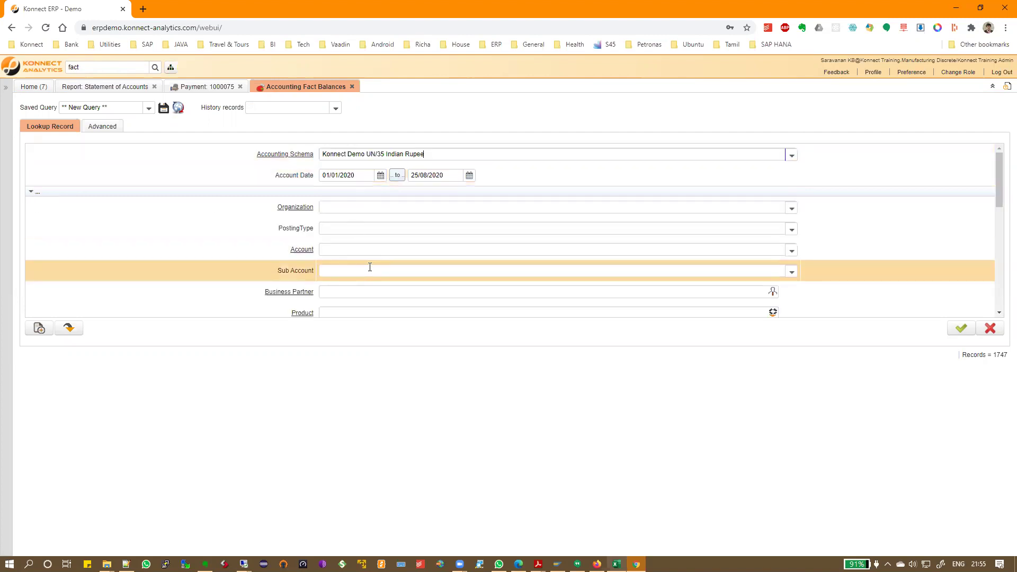
click(369, 248)
text(ban)
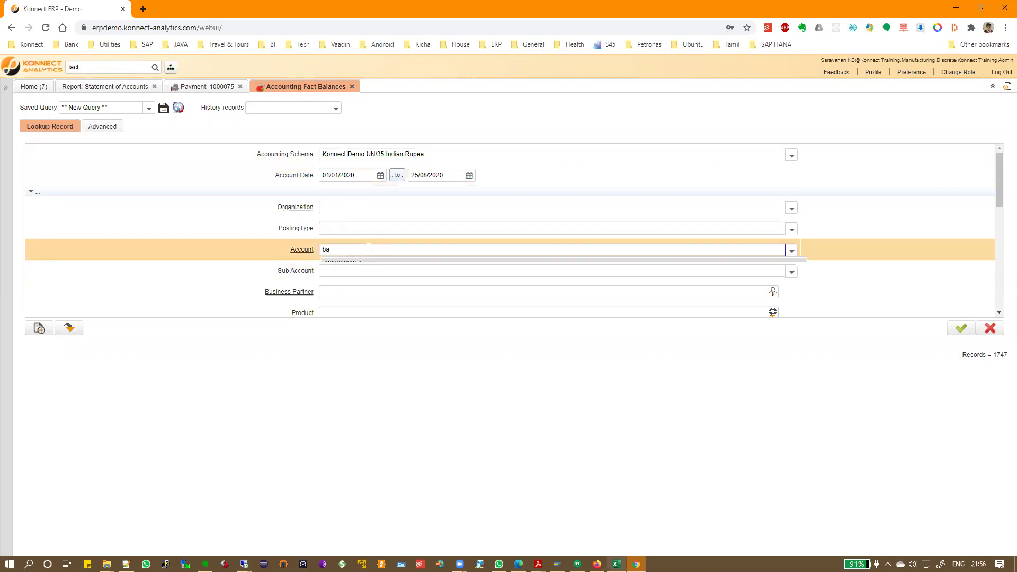
- Copy the Bank-Clearing account code from the Statement of Accounts into the lookup's Account field and run the lookup
click(117, 87)
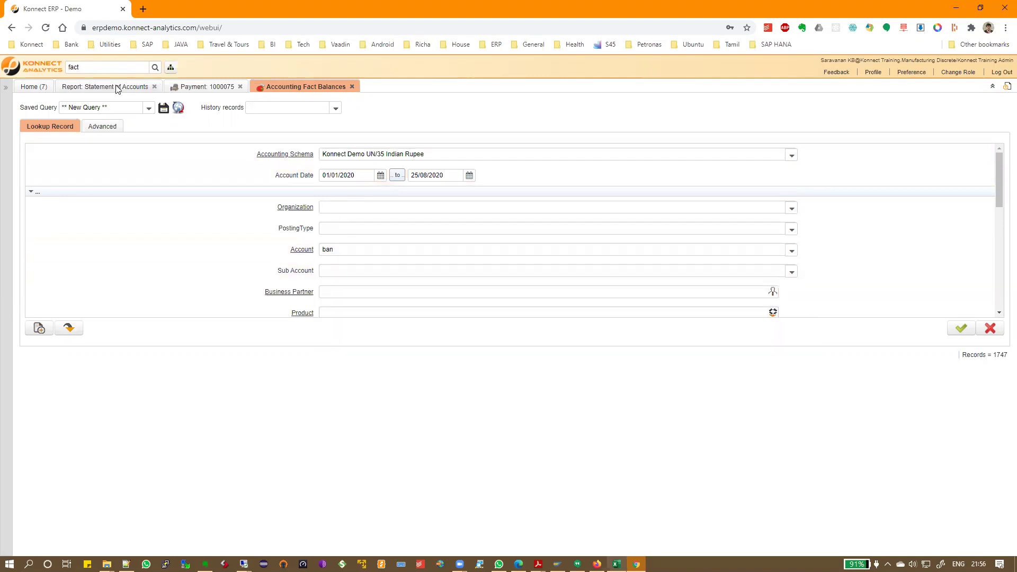
drag(151, 177, 189, 177)
key(ctrl+c)
click(278, 91)
click(336, 250)
key(ctrl+v)
key(Tab)
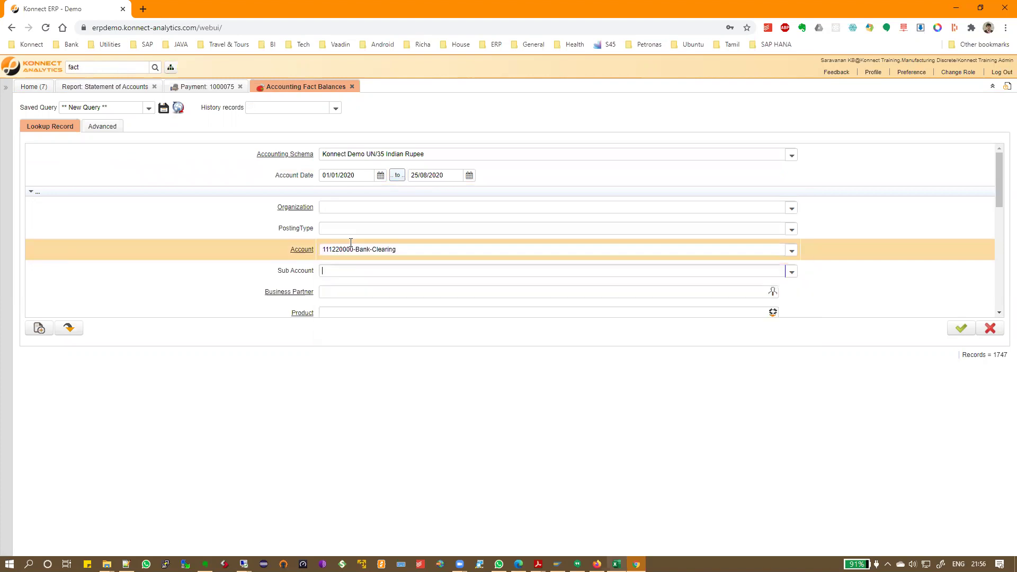
click(962, 329)
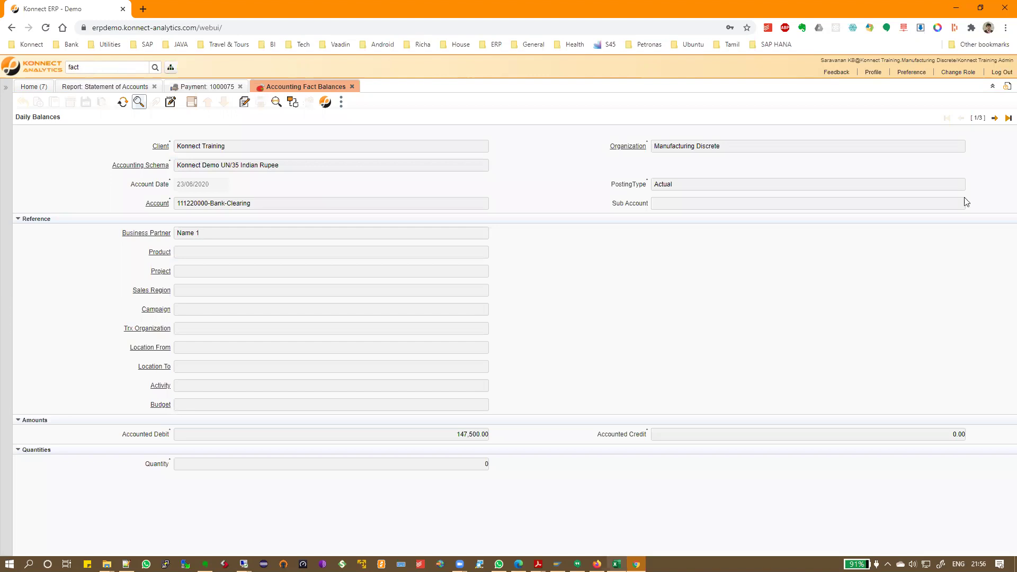
- Compare the 23/06/2020 daily balance with the Statement of Accounts and highlight its accounted debit
click(185, 88)
click(105, 87)
click(702, 223)
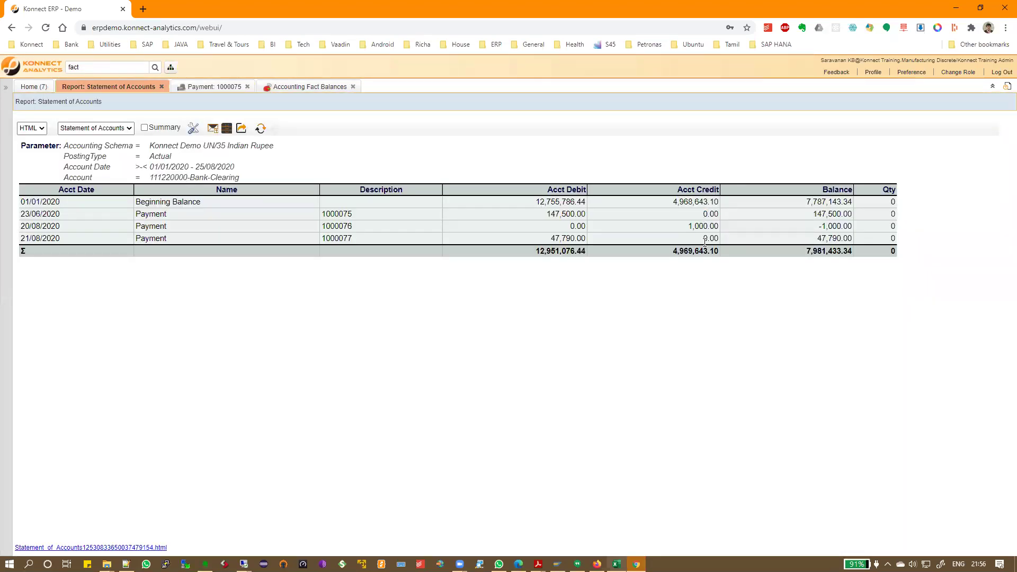
click(299, 86)
drag(441, 435, 503, 437)
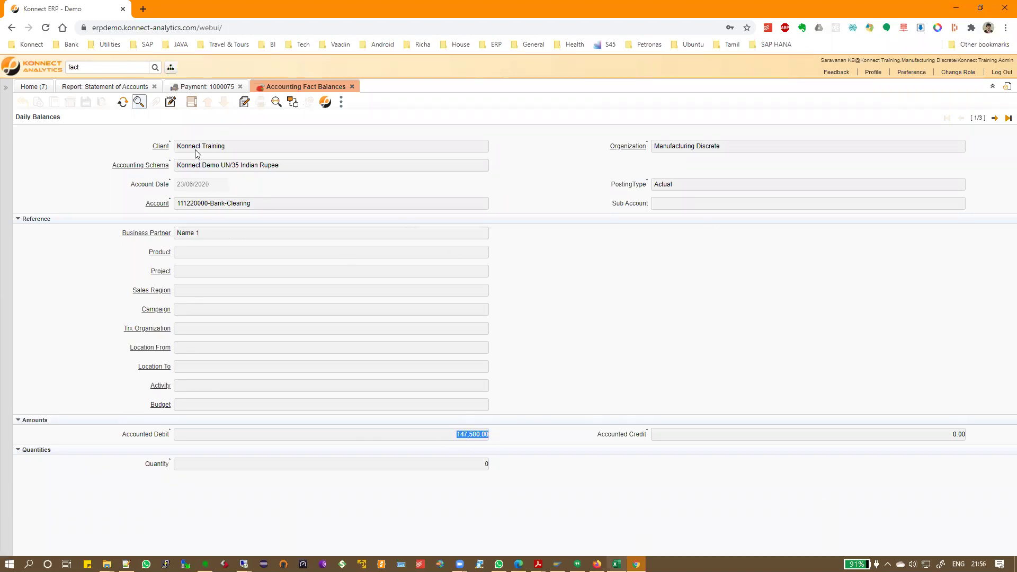
- Go through the remaining Bank-Clearing daily balance records for 20/08/2020 and 21/08/2020
click(276, 102)
click(995, 119)
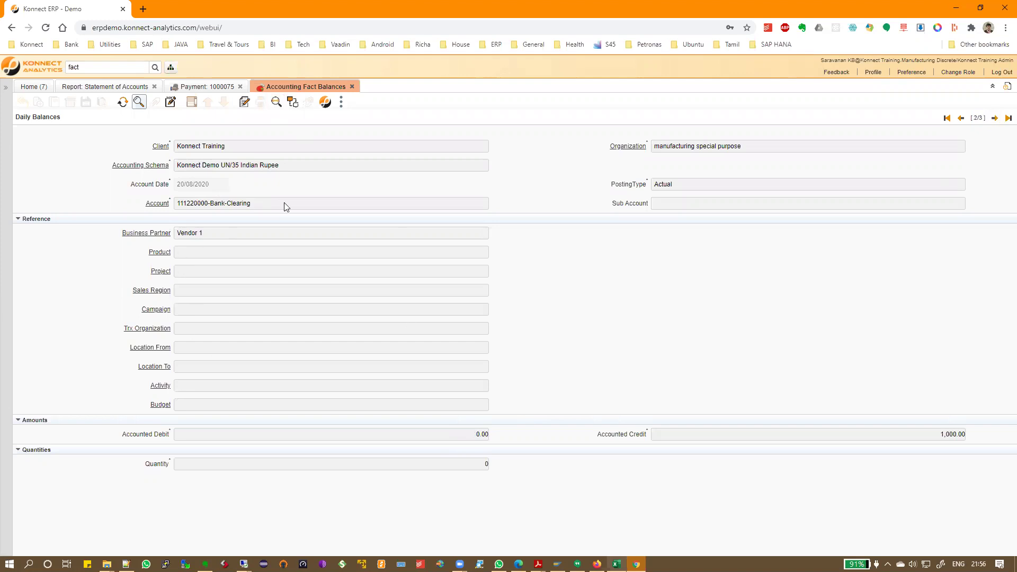
click(995, 119)
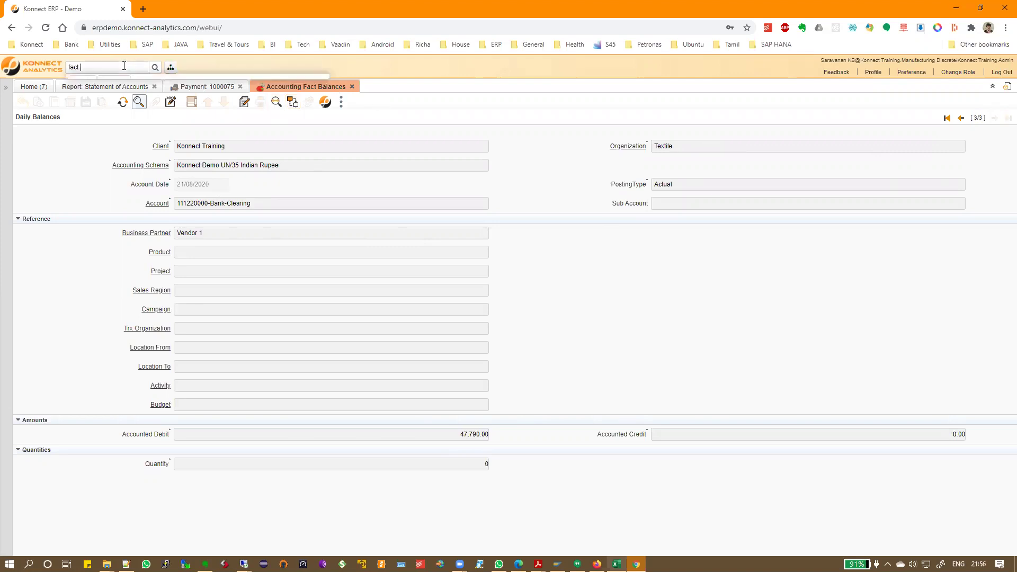
- Open Accounting Fact Details and set the lookup to schema Konnect Demo UN/35 Indian Rupee and account dates 01/01/2020 through 25/08/2020
click(137, 148)
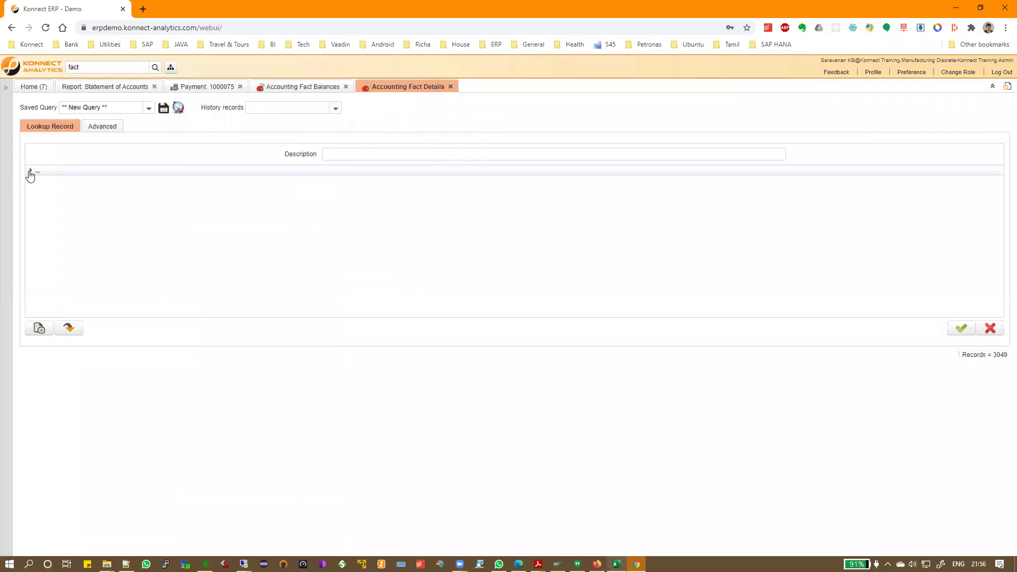
click(30, 172)
click(788, 208)
click(363, 226)
click(398, 271)
click(364, 269)
text(01/01/)
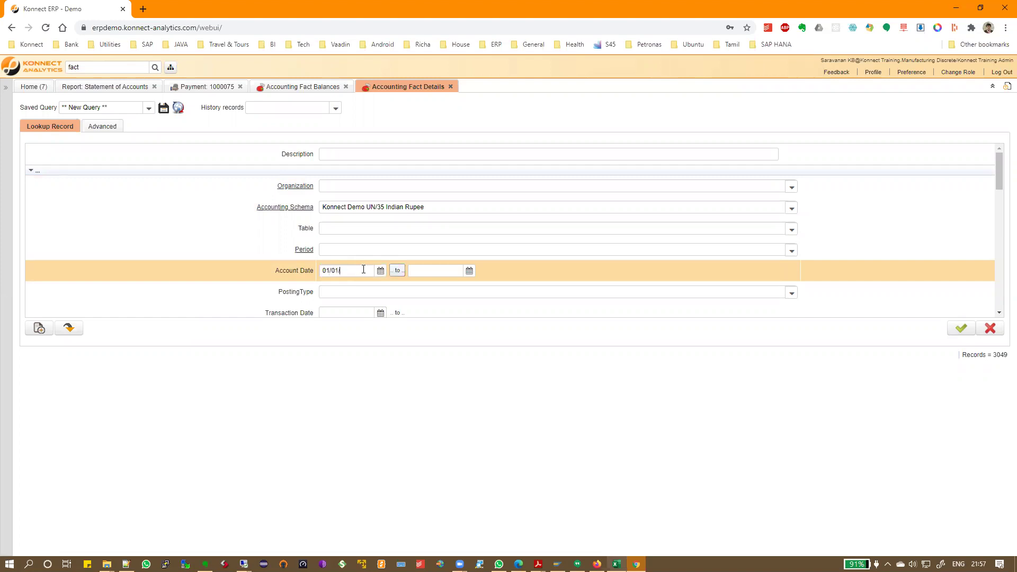
text(202025/08/2020)
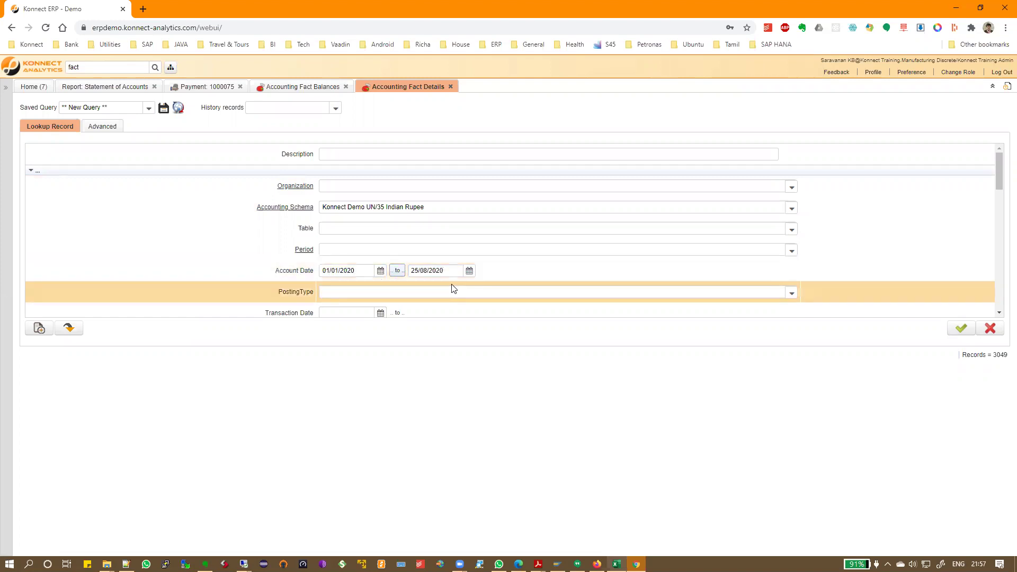
- Filter the fact details by the Bank-Clearing account and run the lookup
scroll(450, 289, down, 2)
click(374, 231)
text(111220000)
click(951, 345)
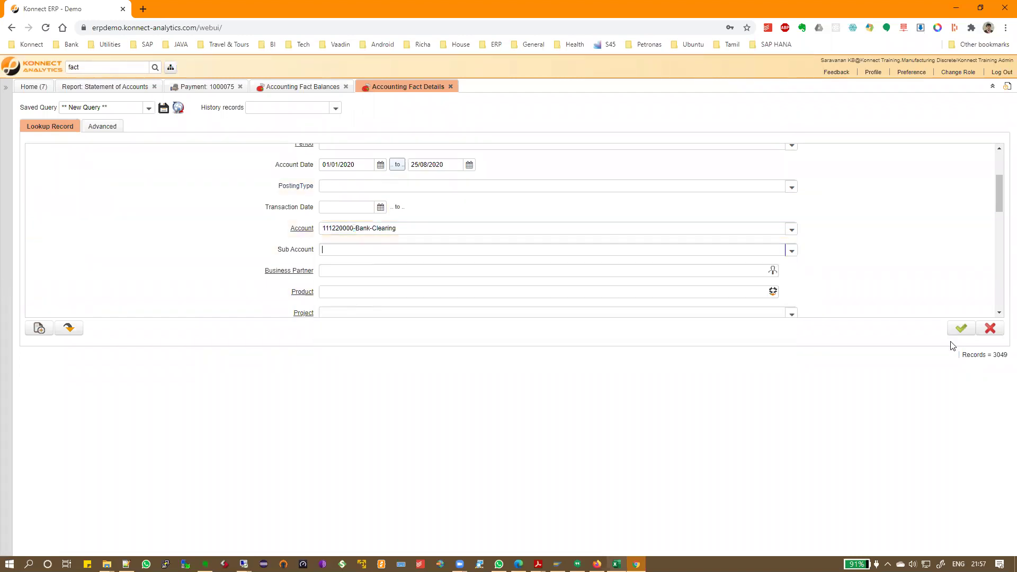
click(957, 331)
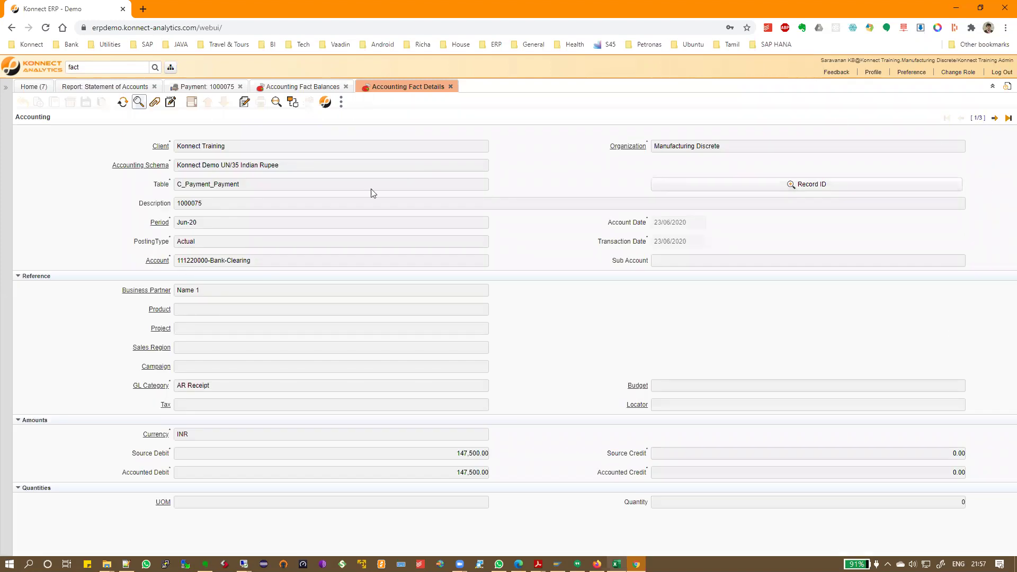
- Highlight the 23/06/2020 fact record's debits, table and description, and view its source payment through the Record ID before closing it
double_click(448, 456)
double_click(446, 474)
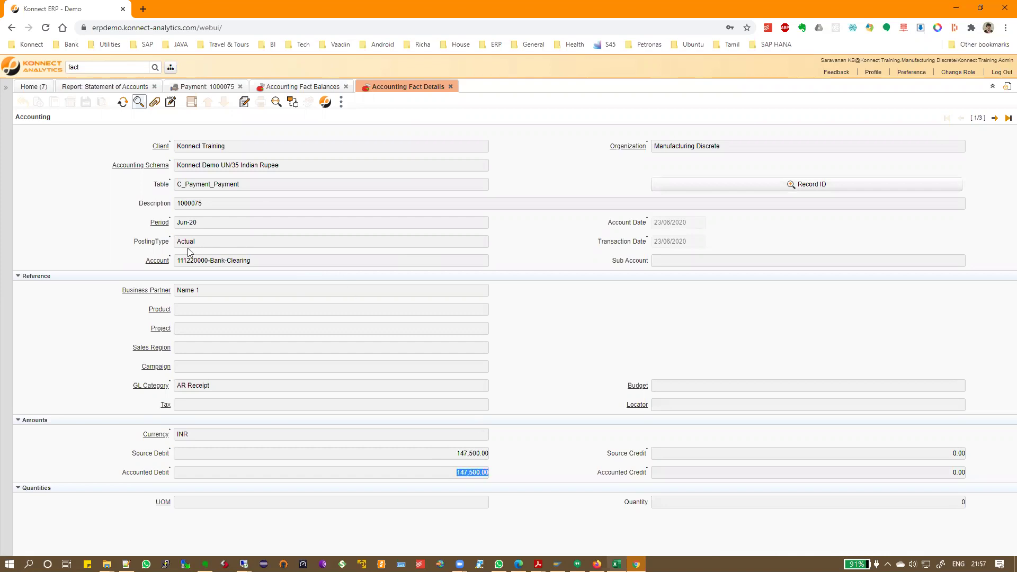
double_click(180, 187)
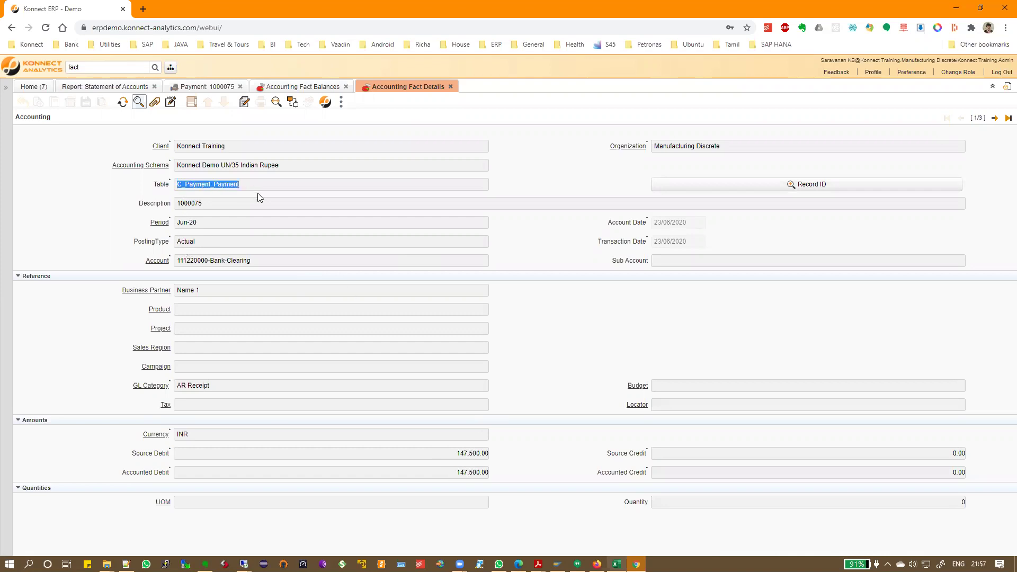
drag(181, 206, 236, 205)
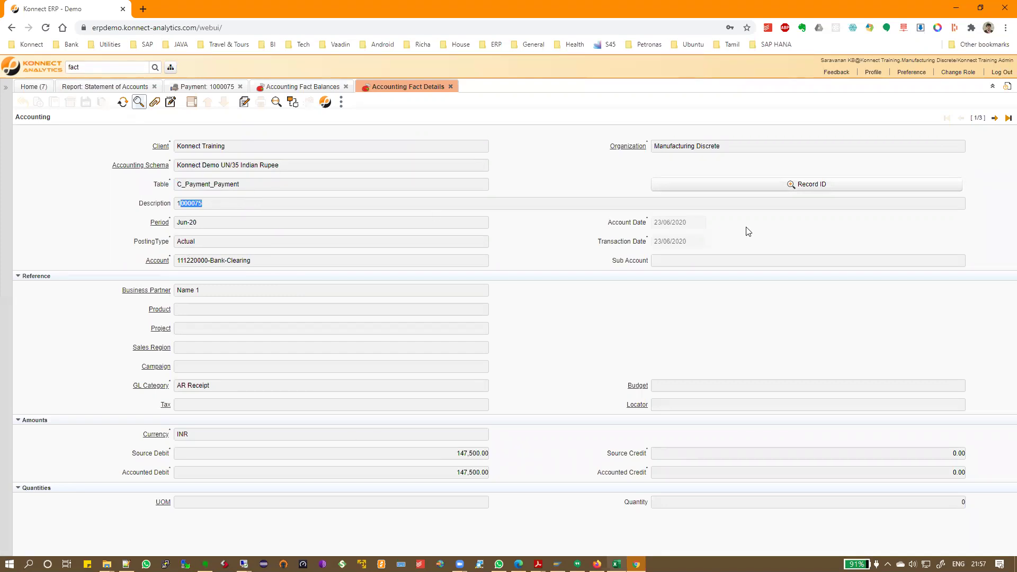
click(793, 187)
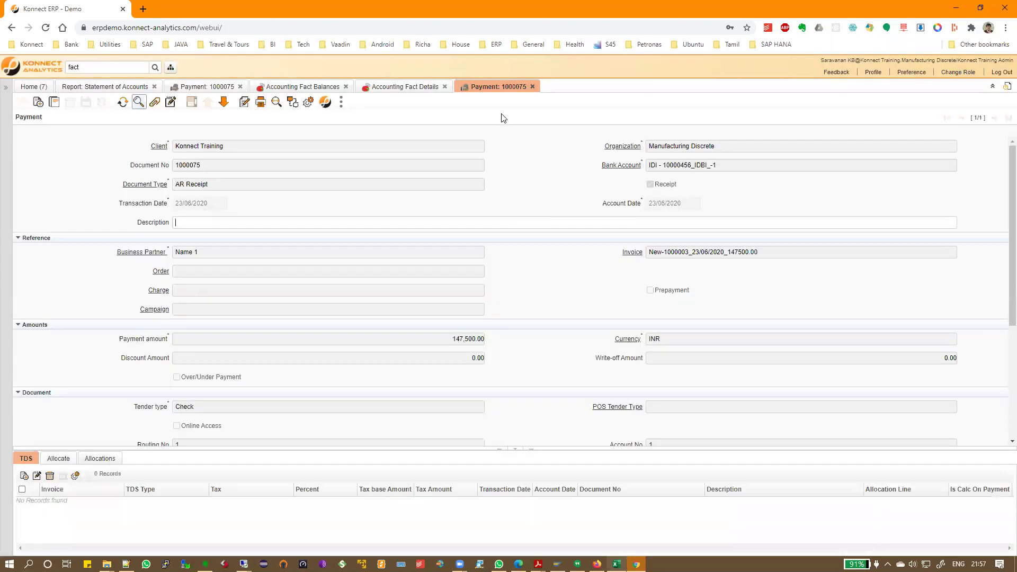
click(533, 88)
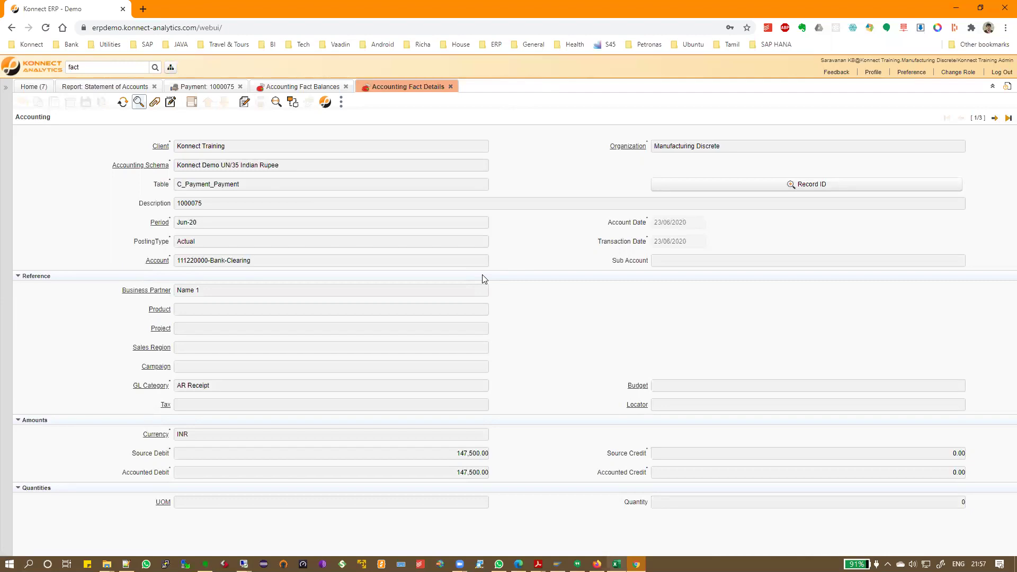
- Compare the 23/06/2020 debit across the Statement of Accounts, Accounting Fact Balances and Accounting Fact Details
click(106, 88)
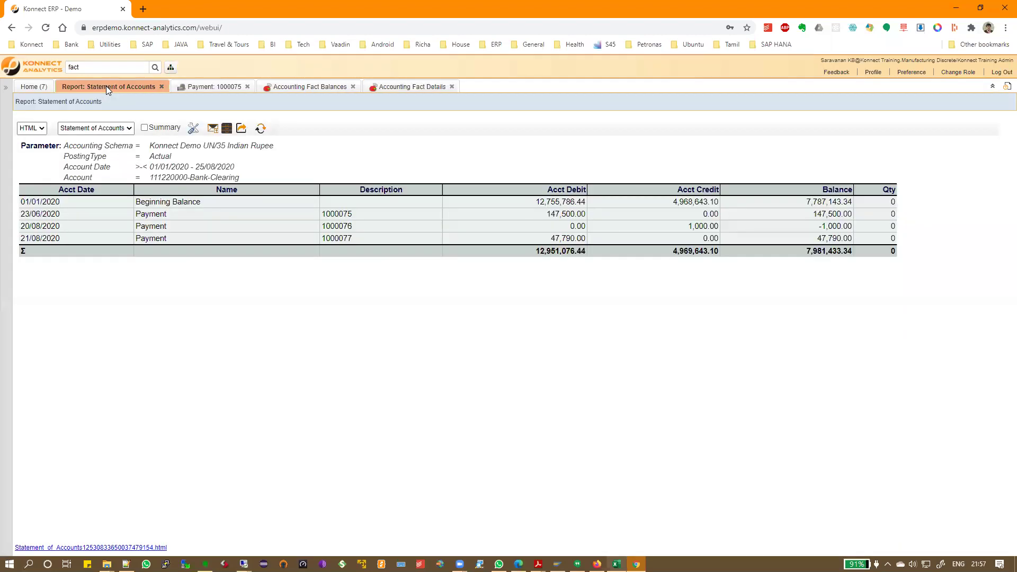
double_click(583, 214)
click(324, 87)
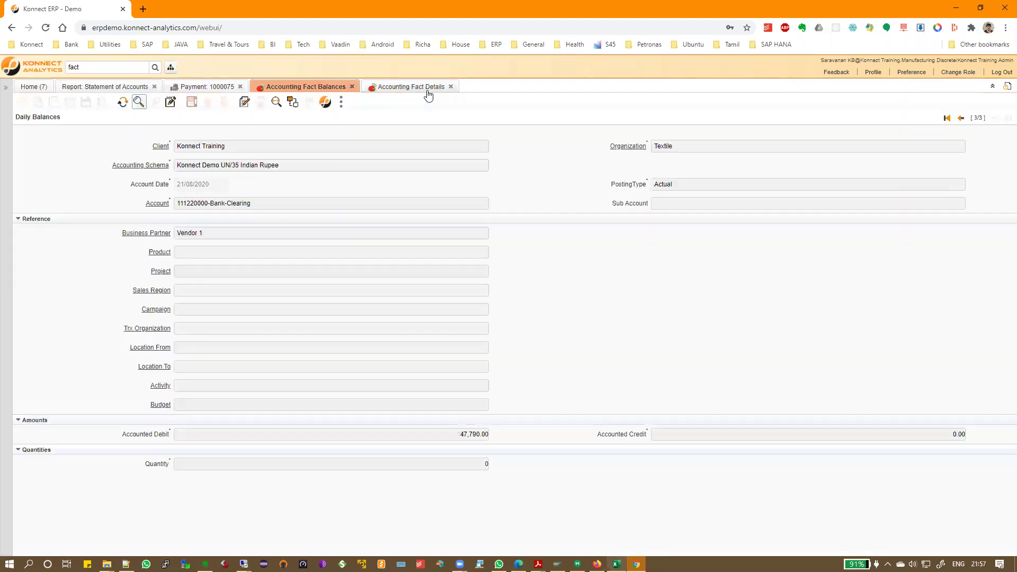
click(395, 86)
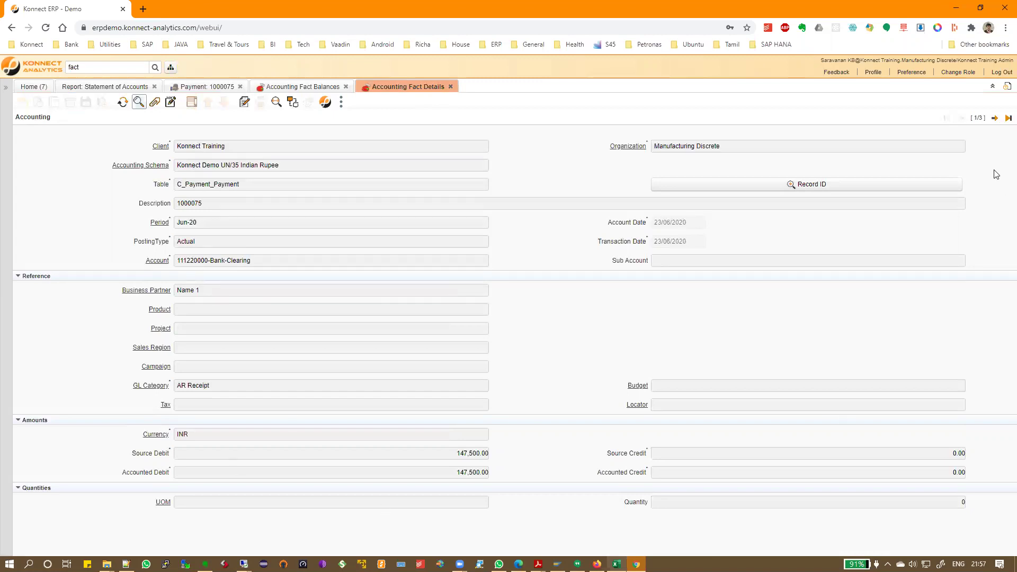
- Advance to the 21/08/2020 fact record, view its source payment, and compare it with the Statement of Accounts
click(994, 119)
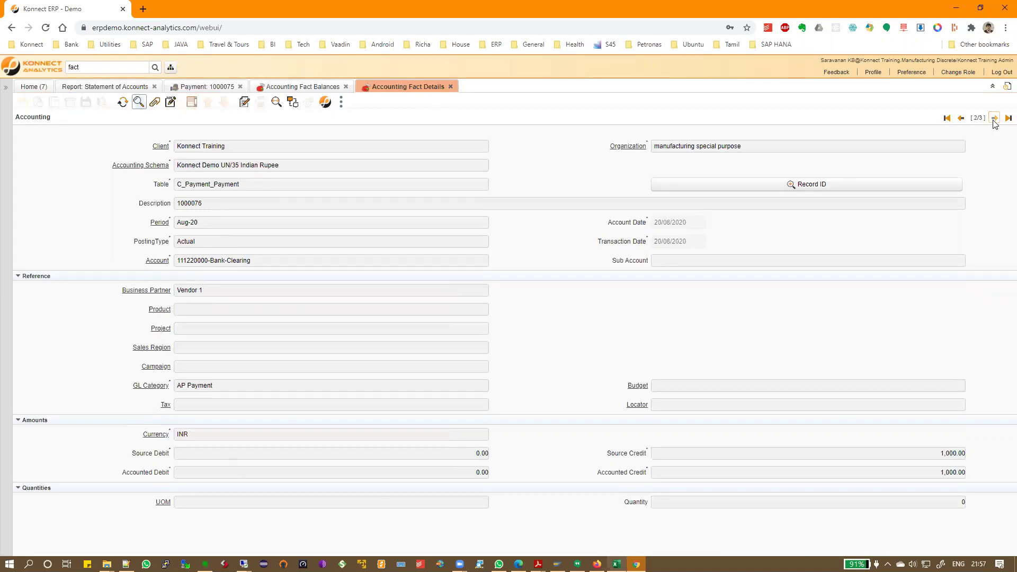
click(811, 185)
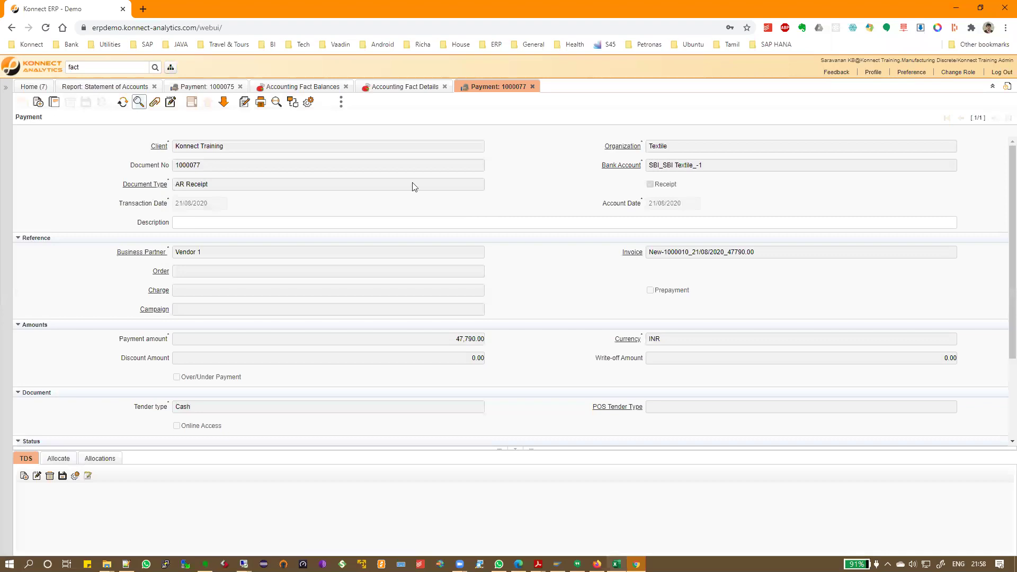
click(109, 87)
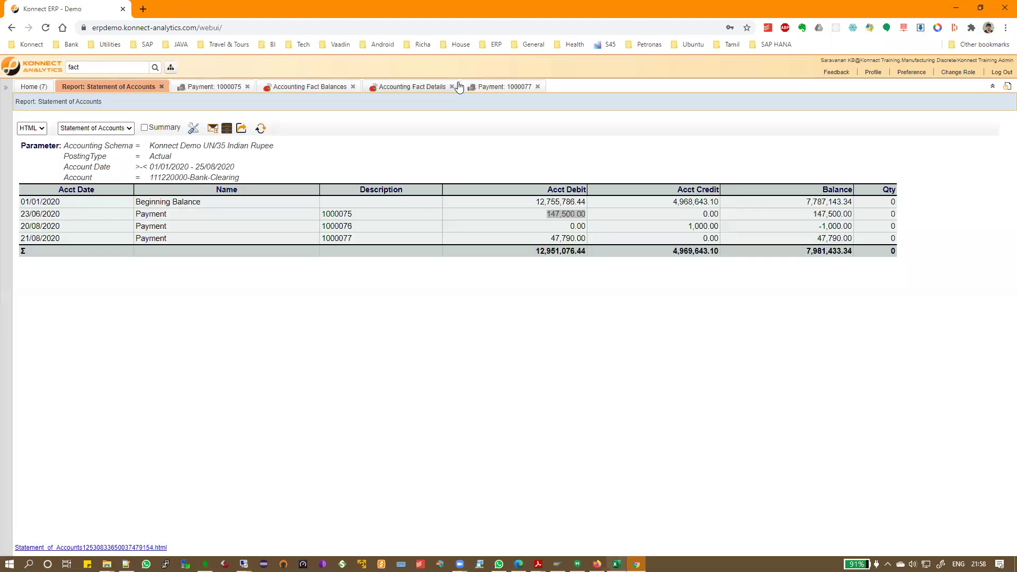
- Close all open windows and return to the home dashboard
click(499, 89)
right_click(502, 88)
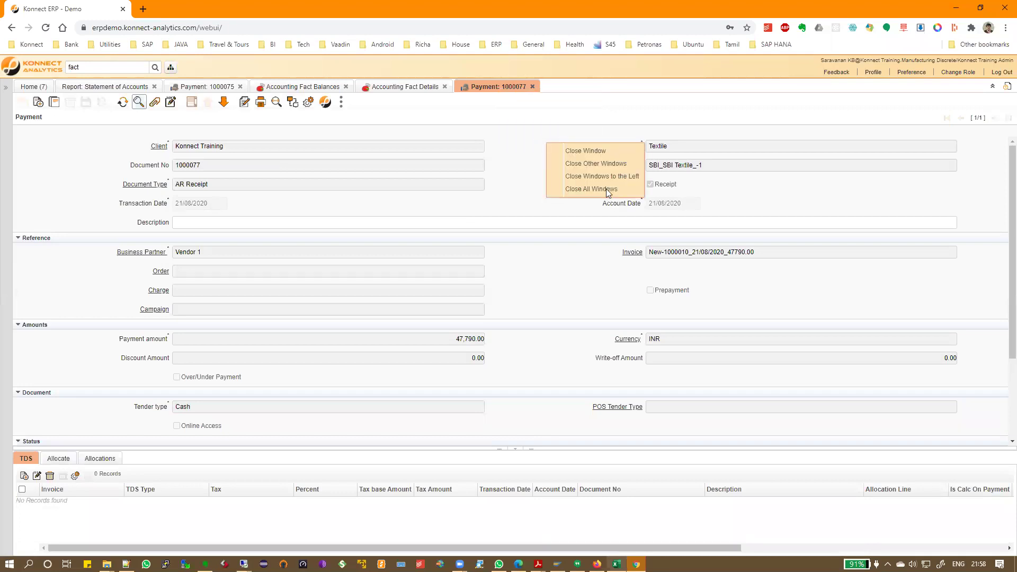
key(Escape)
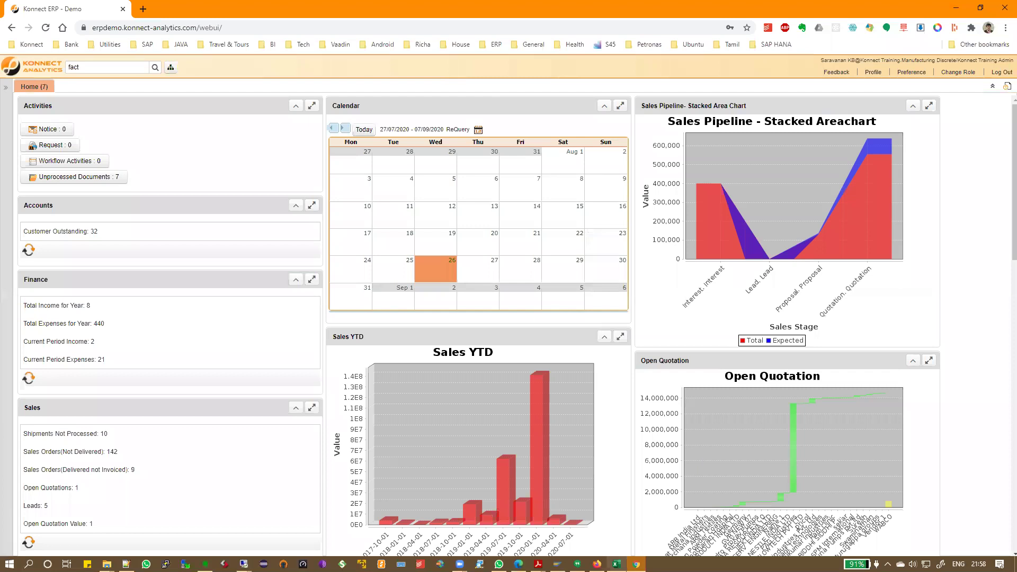
- Switch to the Excel workbook and highlight the Trial Balance, Income & Expense Statement and Balance Sheet entries in H25:H27
key(alt+Tab)
drag(211, 378, 211, 401)
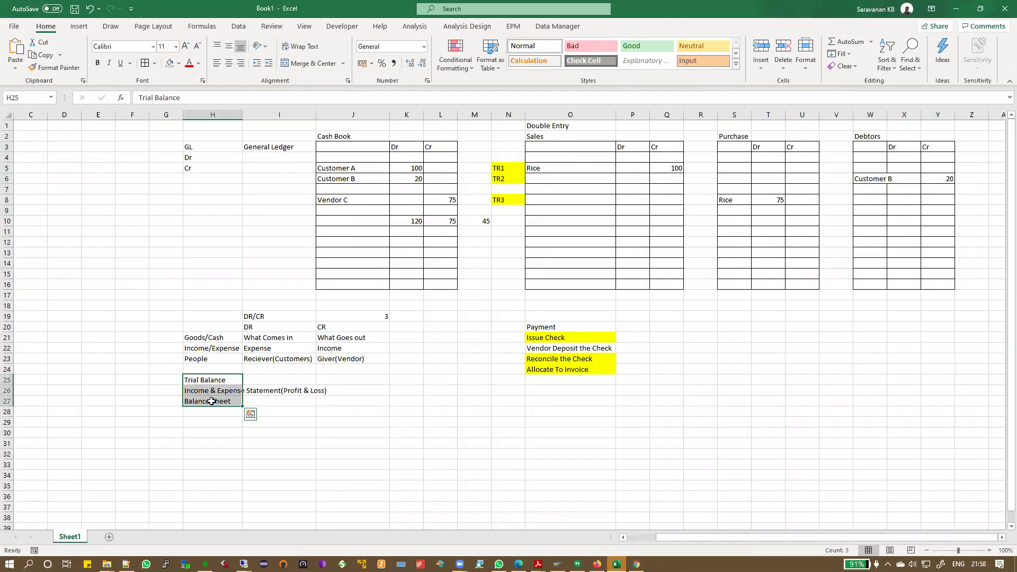
click(399, 417)
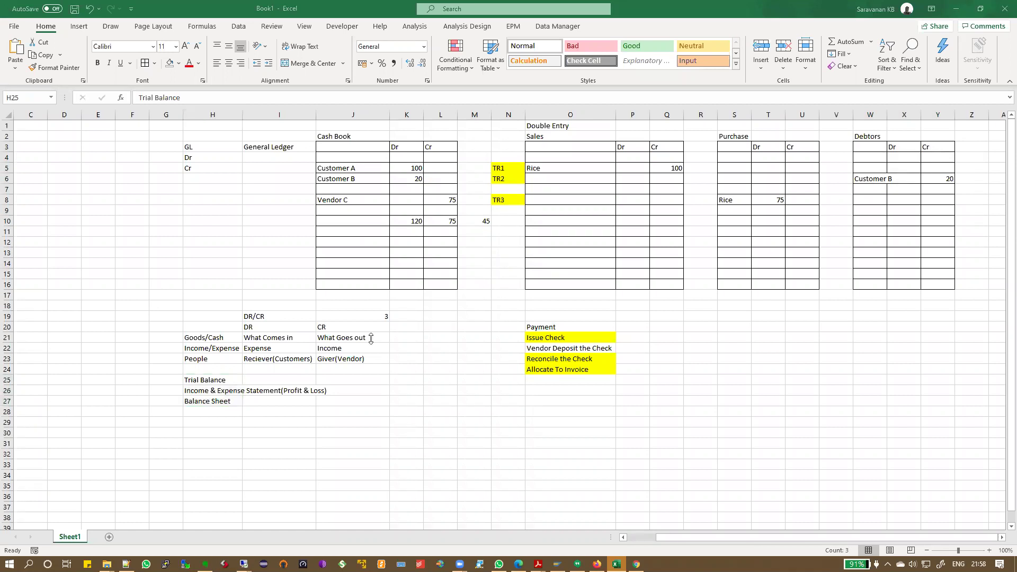
- Switch back to Konnect ERP, search the menu for "trial" and open Trial Balance Summary
key(alt+Tab)
text(trial)
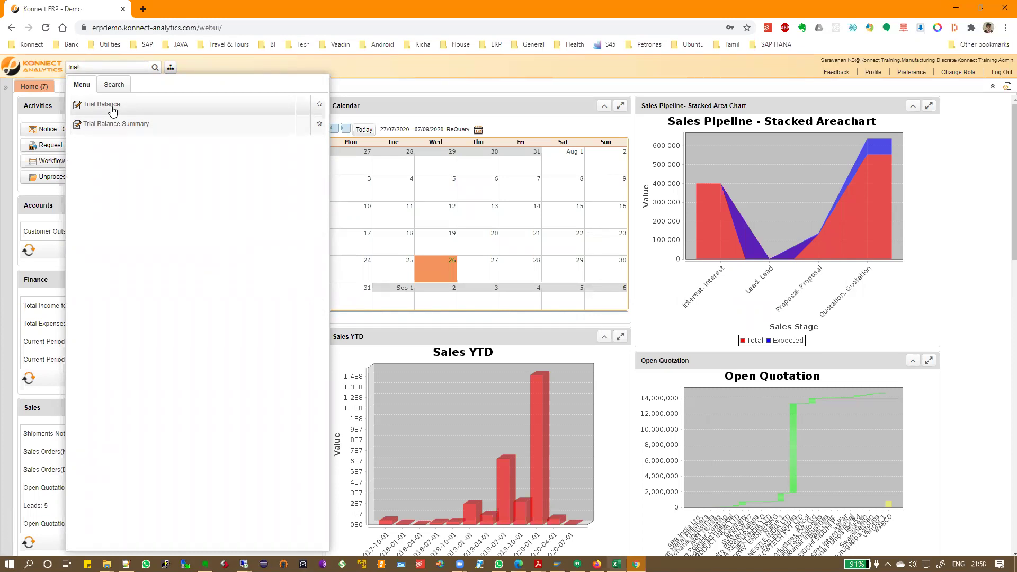
click(114, 125)
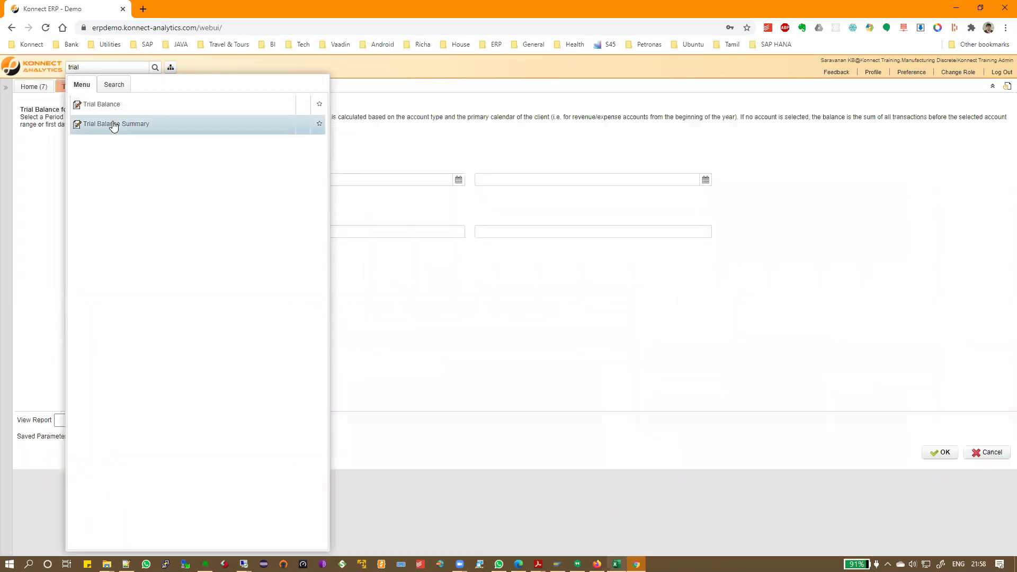
- Set the Trial Balance Summary's accounting schema to Konnect Demo UN/35 Indian Rupee and its period to Aug - 18
click(705, 146)
click(296, 159)
click(518, 161)
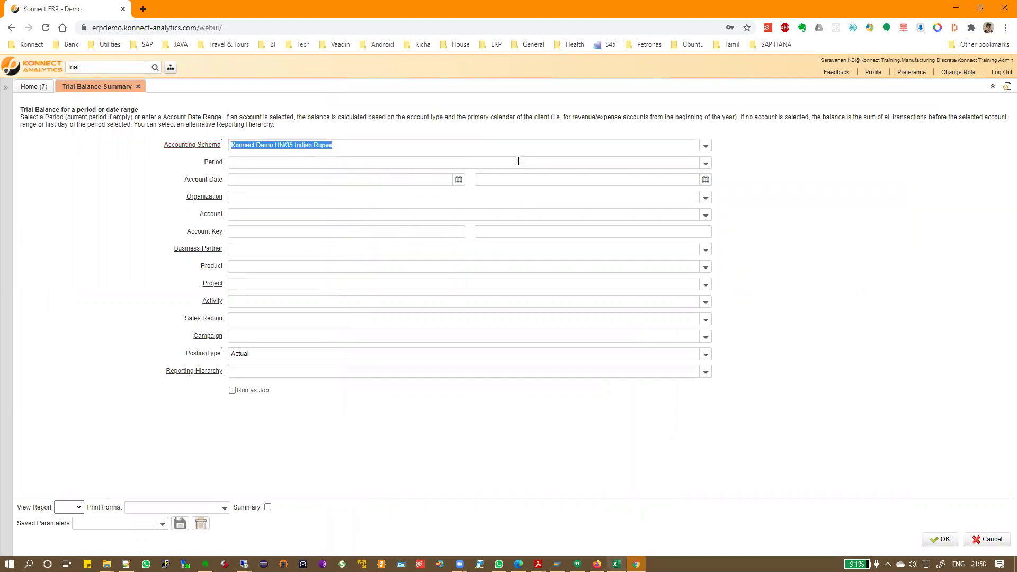
text(Au)
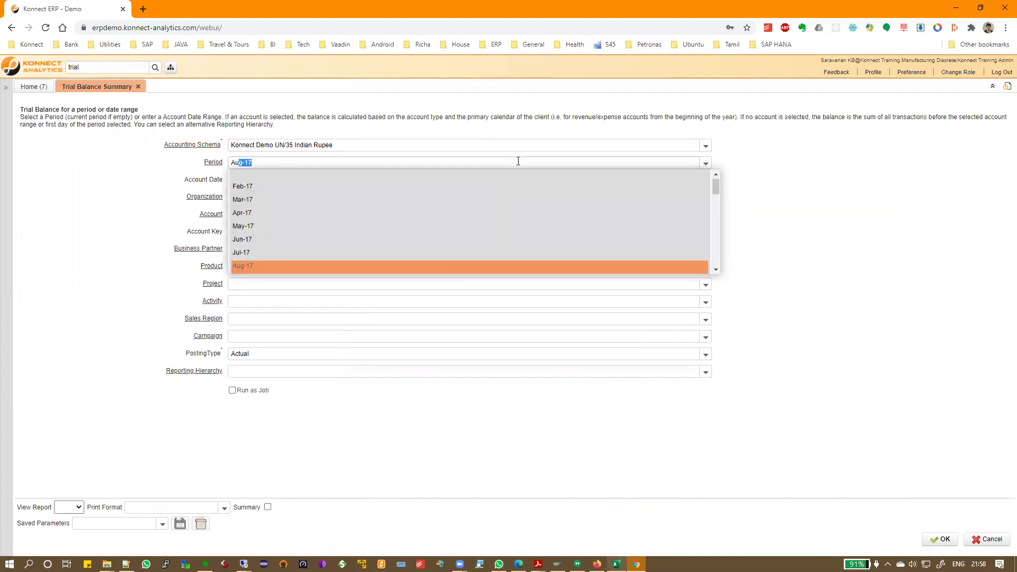
text(g-18)
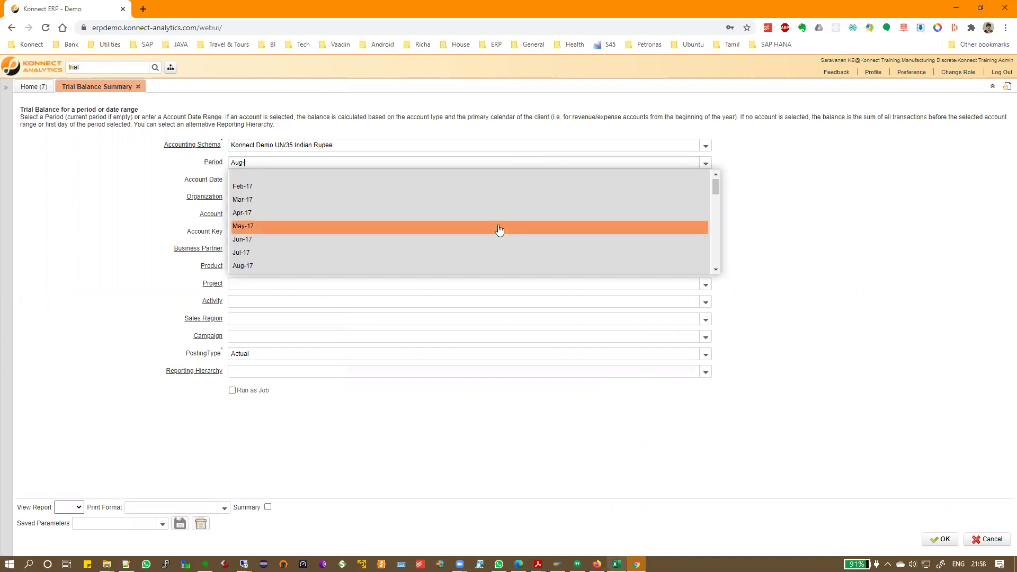
drag(717, 194, 716, 209)
click(470, 236)
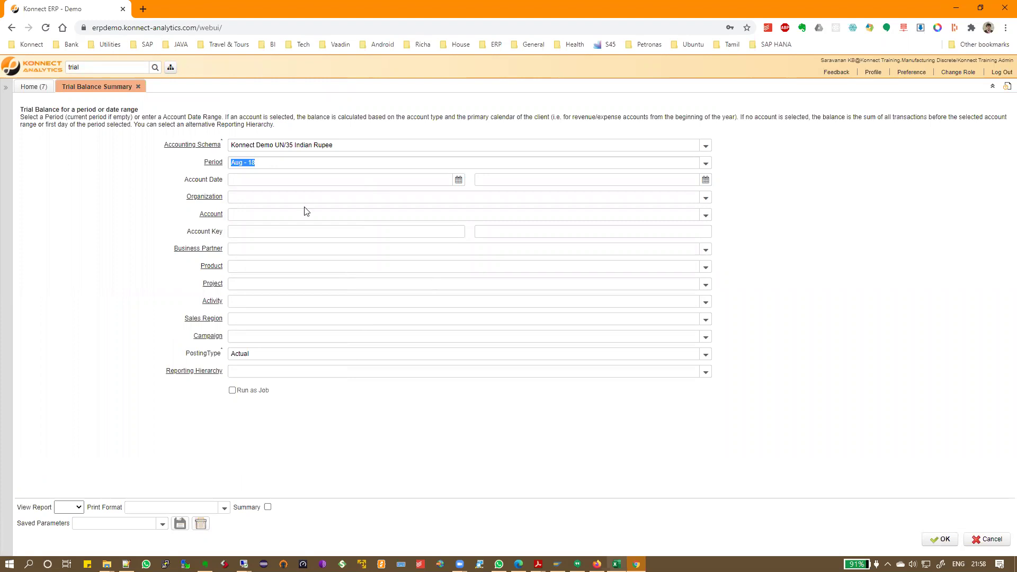
- Set the Trial Balance Summary's period to Aug-20 and run the report
click(264, 162)
key(BackSpace)
key(BackSpace)
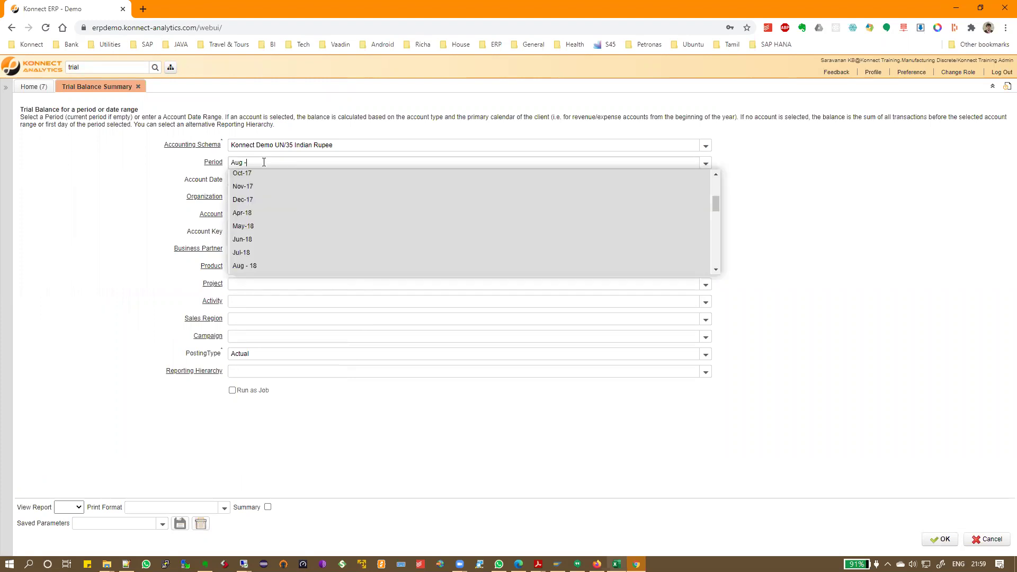
text(-20)
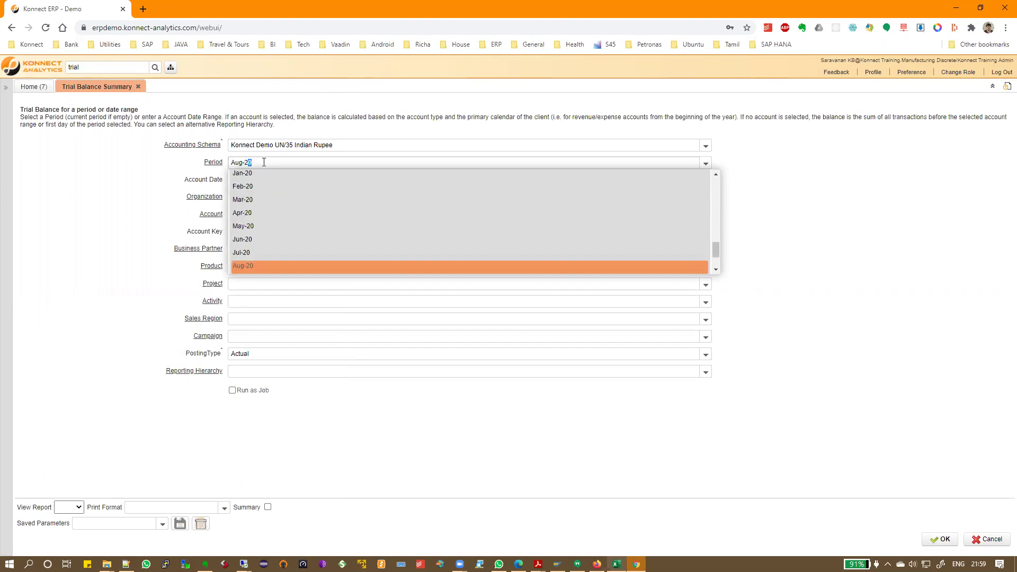
key(Tab)
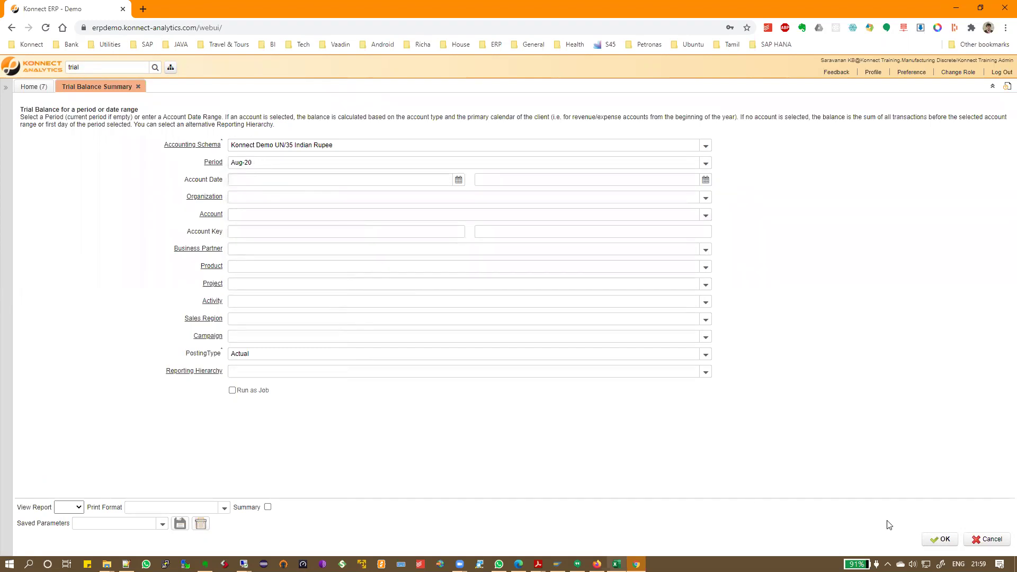
click(942, 540)
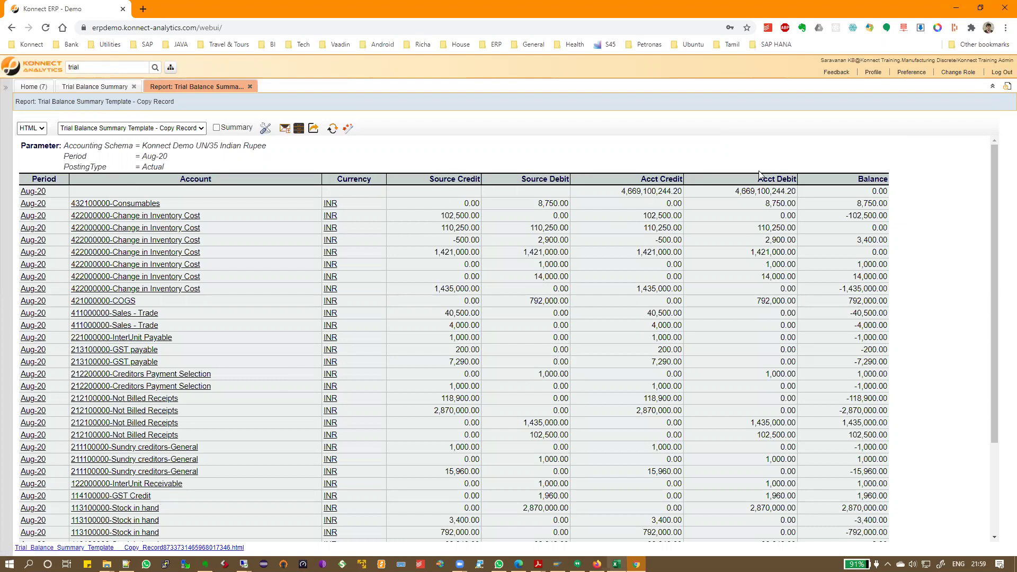
- Examine the Trial Balance Summary's source and accounted credit and debit columns, the opening row, individual account rows and totals
drag(429, 180, 462, 180)
click(681, 179)
drag(773, 179, 782, 179)
drag(620, 193, 689, 195)
drag(440, 215, 480, 212)
scroll(424, 298, down, 3)
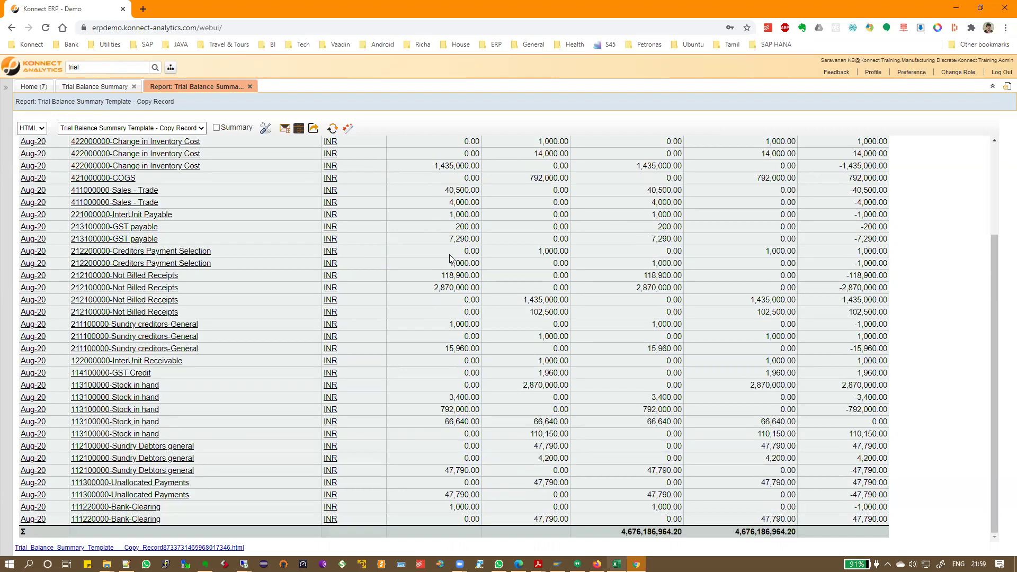
drag(648, 263, 697, 266)
scroll(649, 191, up, 3)
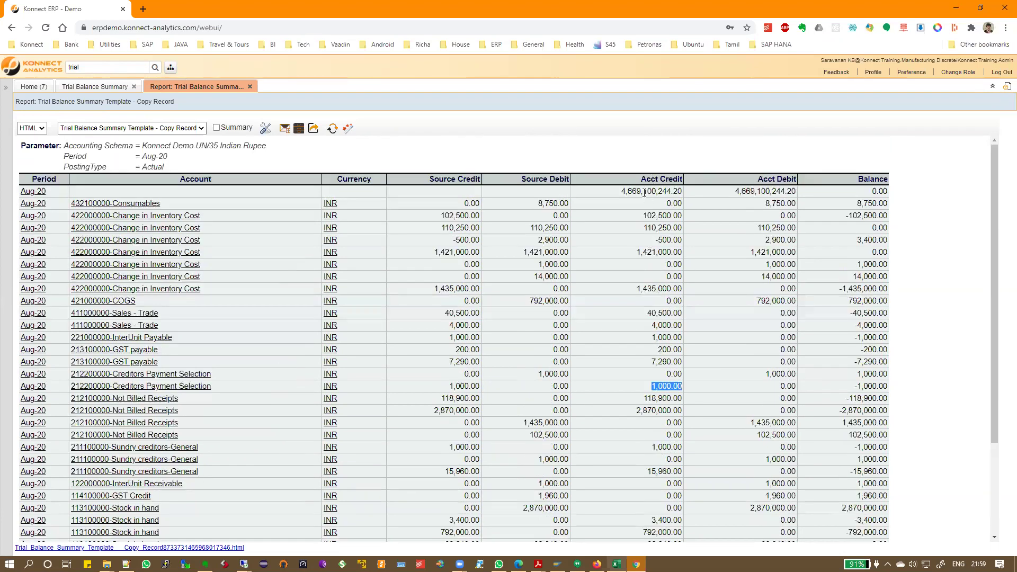
drag(747, 203, 719, 272)
click(719, 217)
scroll(662, 369, down, 2)
scroll(662, 369, down, 1)
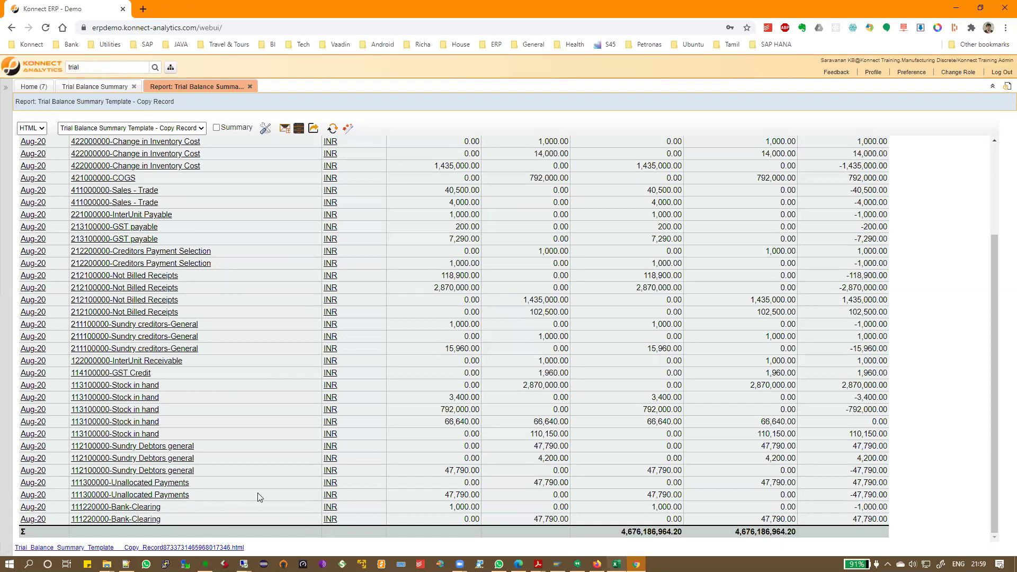
scroll(258, 492, up, 3)
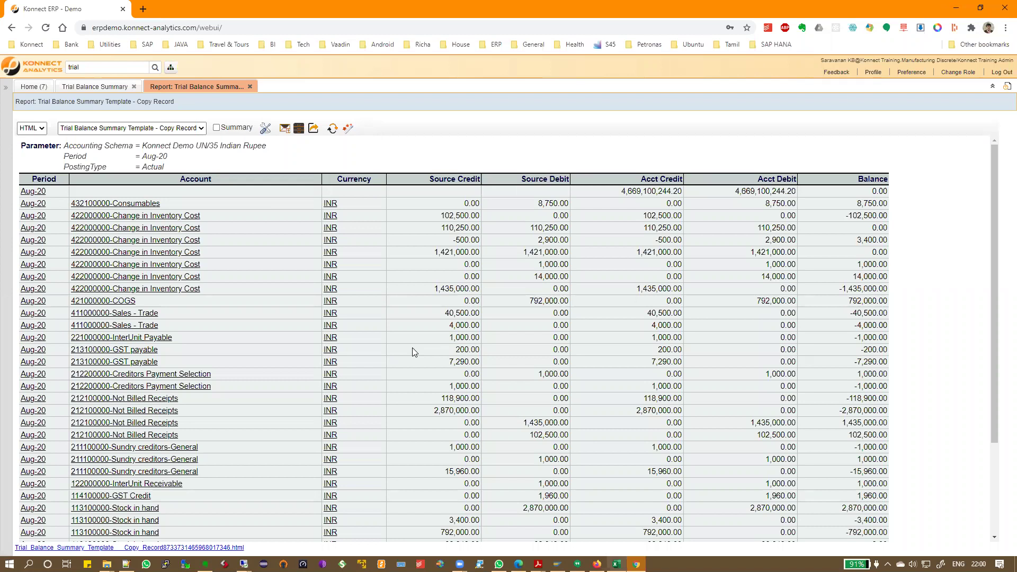
scroll(413, 352, down, 3)
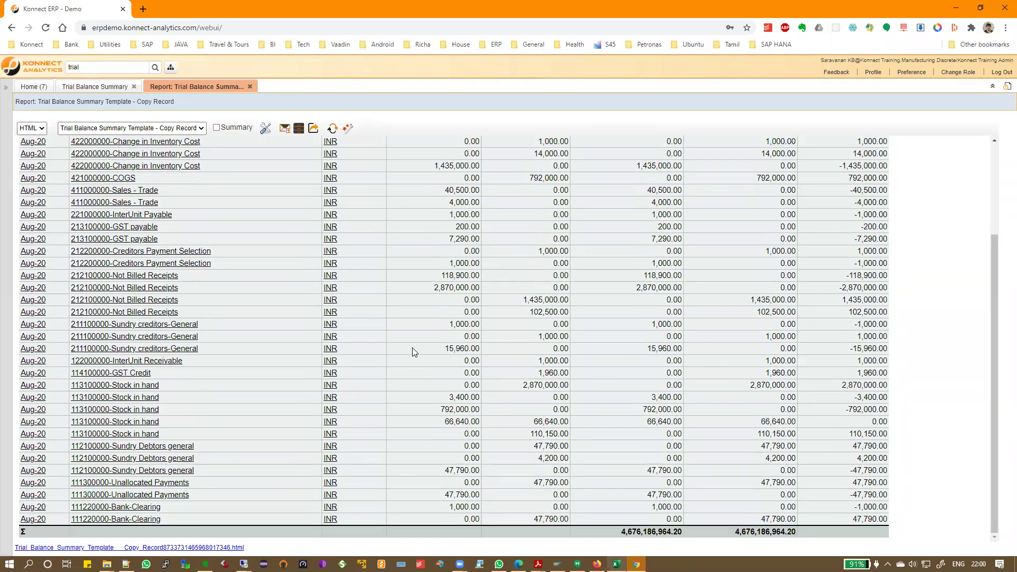
scroll(413, 352, up, 3)
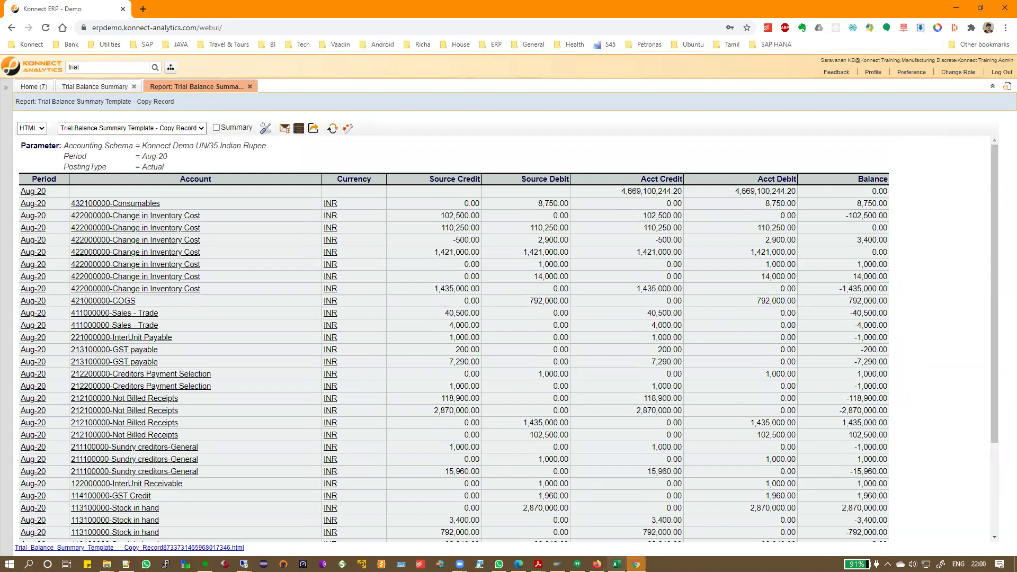
- Switch to the Excel workbook to highlight the Income & Expense Statement and Balance Sheet entries in H26:H27, and return to Konnect ERP
key(alt+Tab)
drag(212, 391, 220, 402)
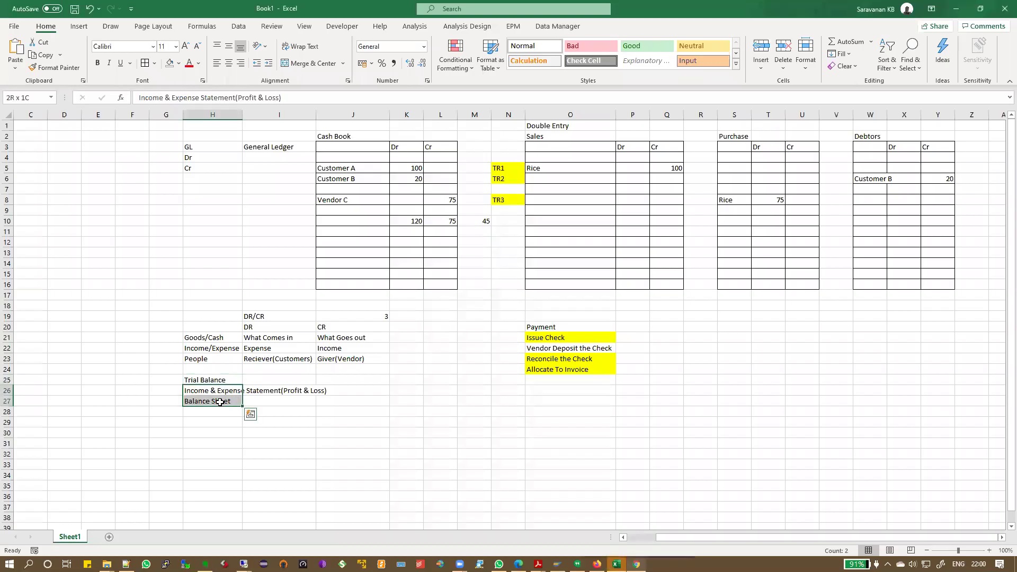
key(alt+Tab)
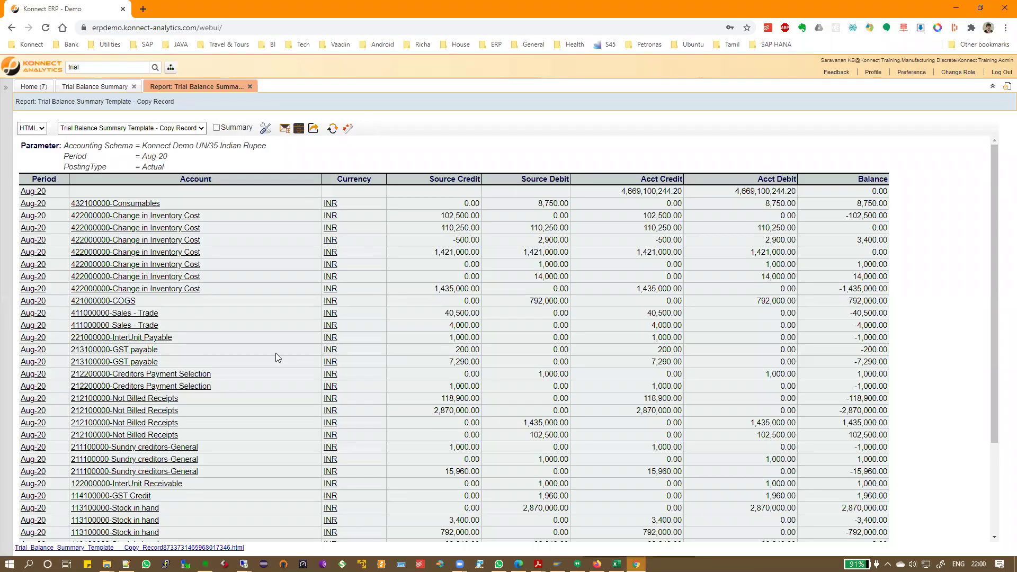
- Search the menu for "fin", open Financial Report and go from the Balance Sheet record to the Income Statement record
double_click(104, 65)
text(fn)
text(in)
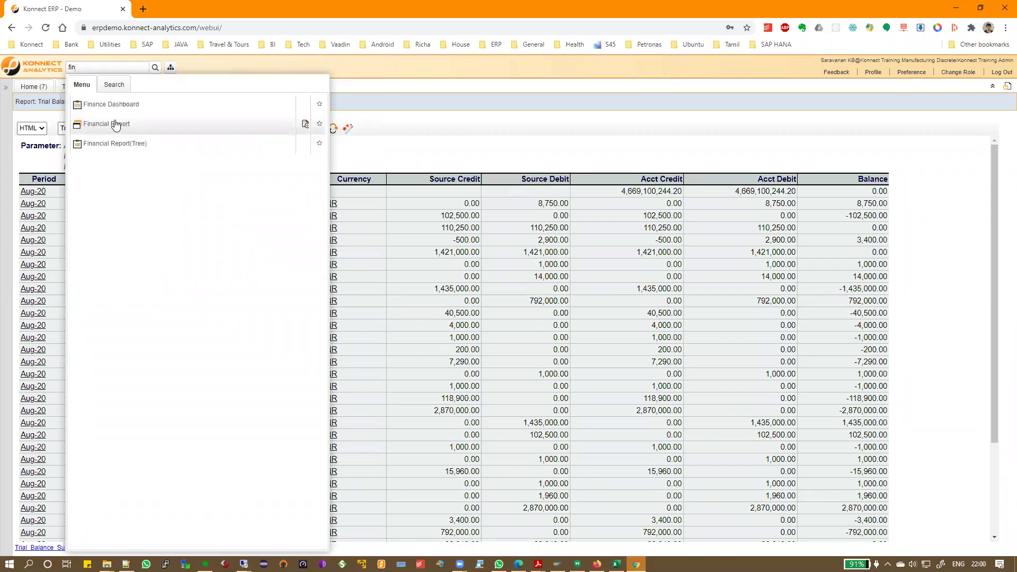
click(116, 124)
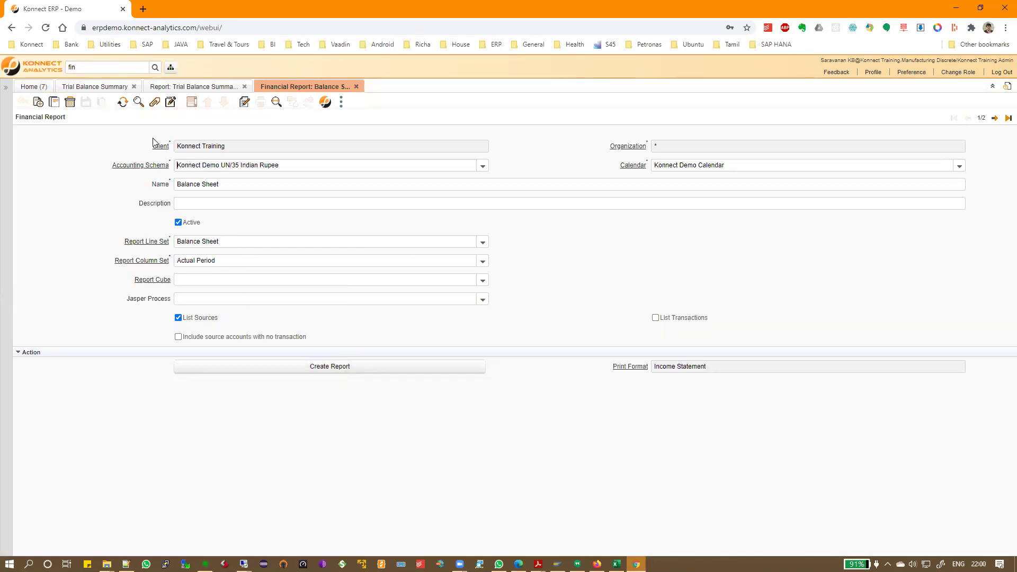
click(995, 118)
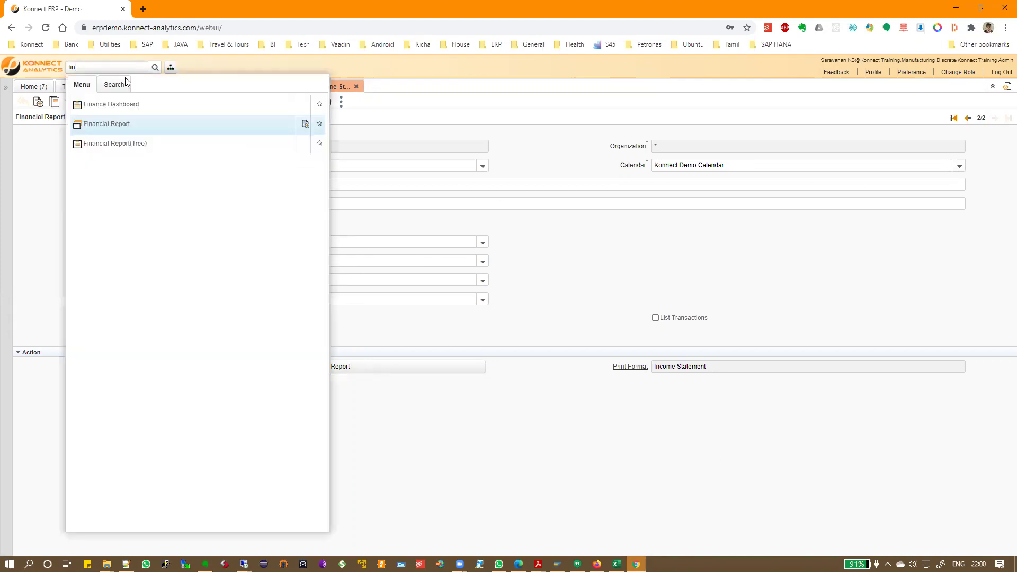
- Open Financial Report(Tree) and generate the Balance Sheet for organization Textile and period Aug-20
click(123, 148)
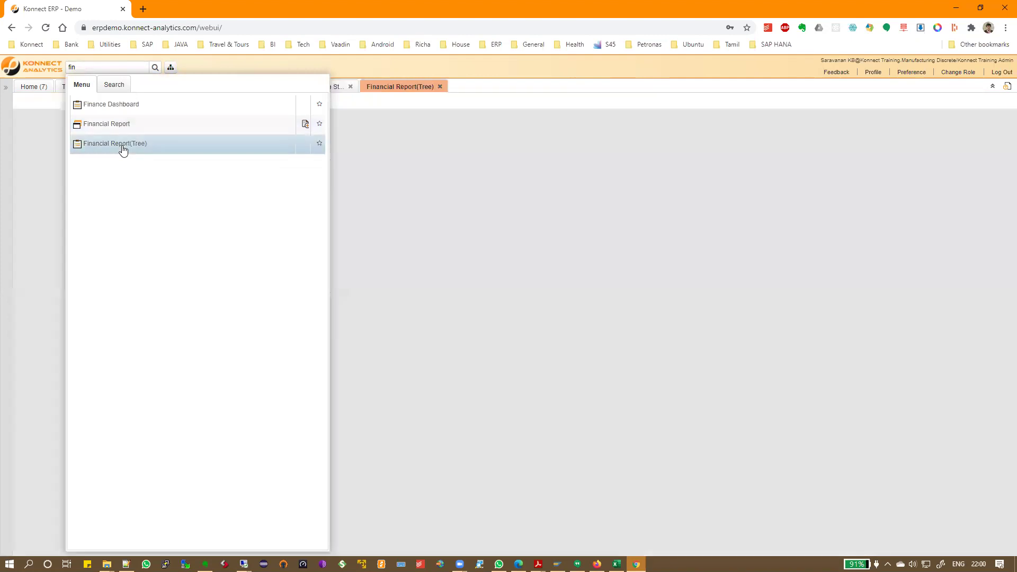
click(100, 108)
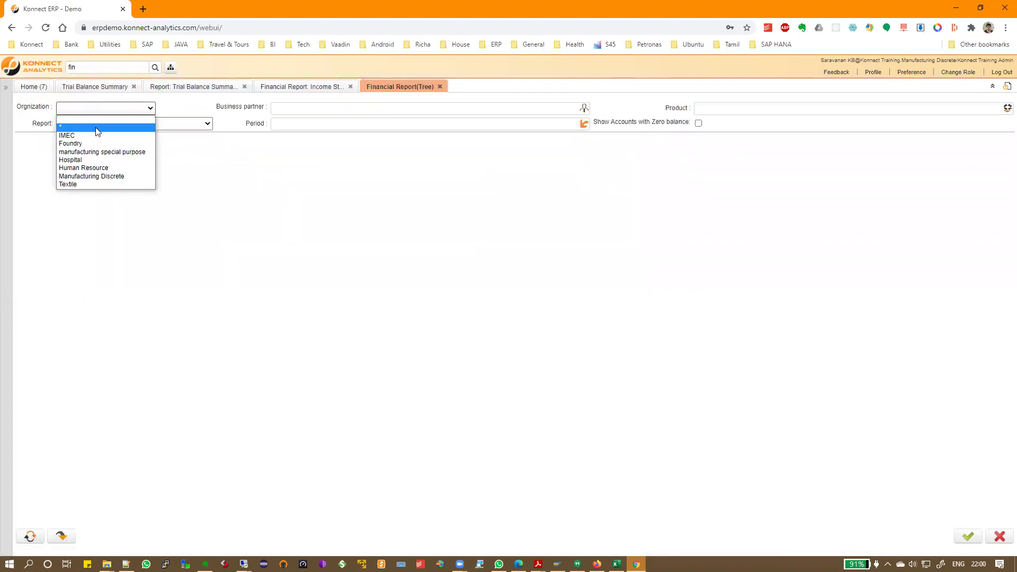
click(90, 184)
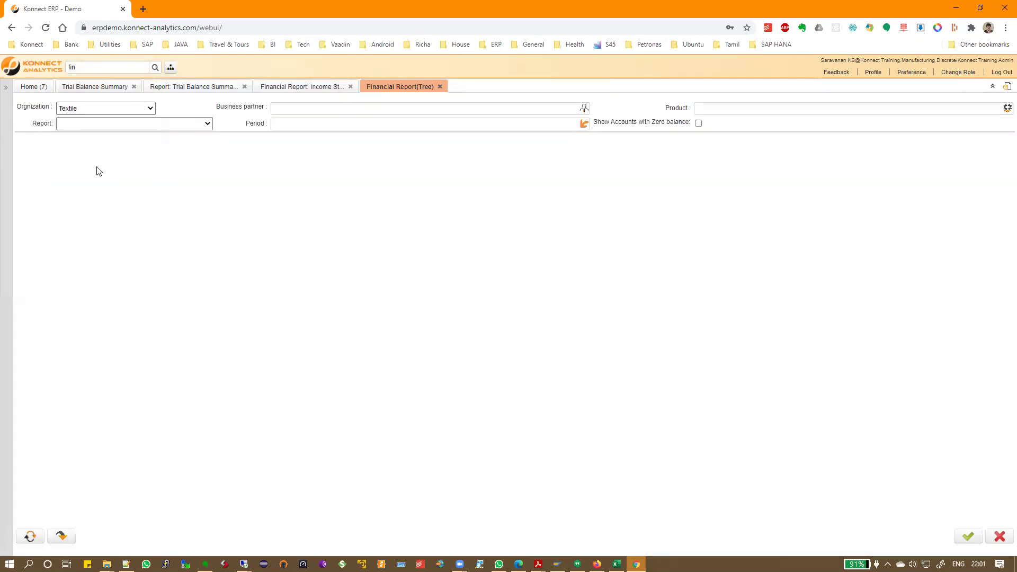
click(120, 128)
click(124, 137)
click(301, 123)
text(aug-20)
key(Tab)
click(29, 537)
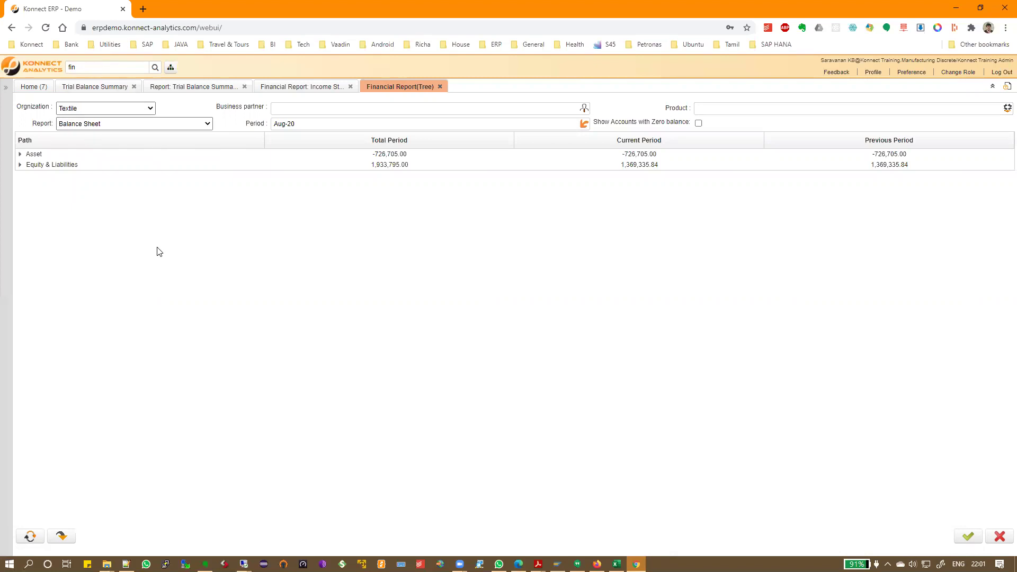
- Expand the Asset, Current Asset and Equity & Liabilities branches to review their subgroups, and collapse both main branches
click(20, 155)
click(29, 165)
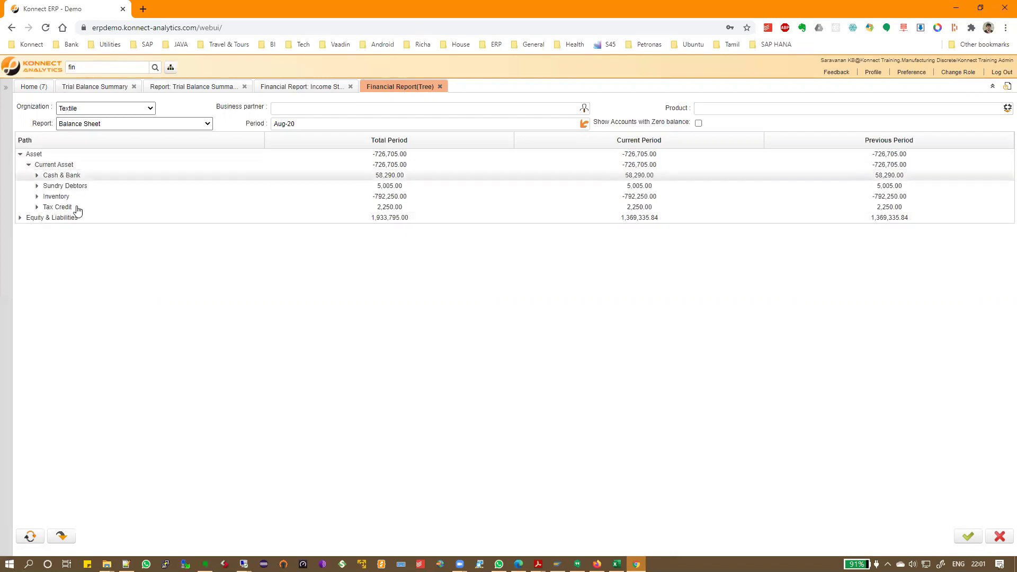
click(19, 219)
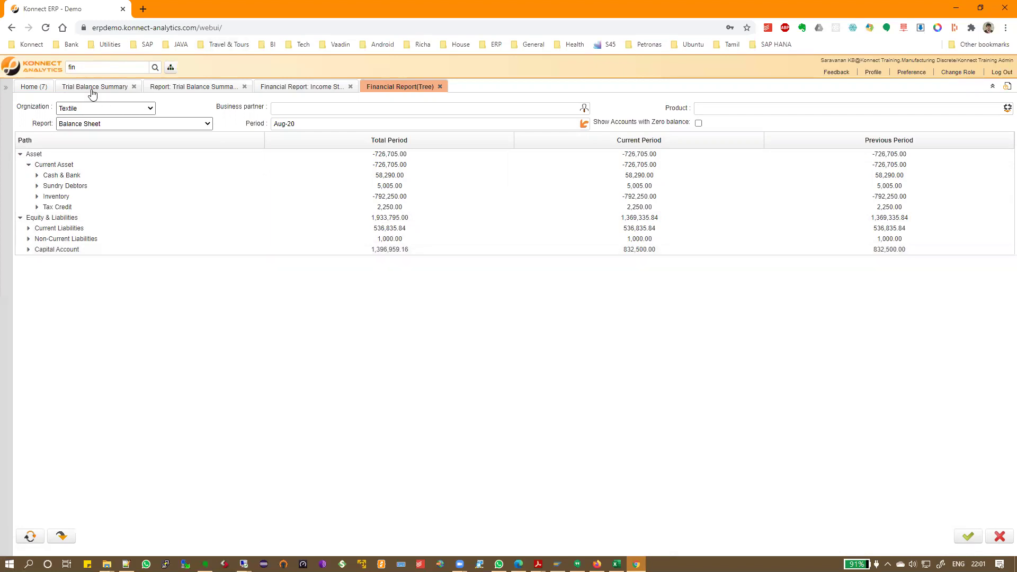
click(20, 155)
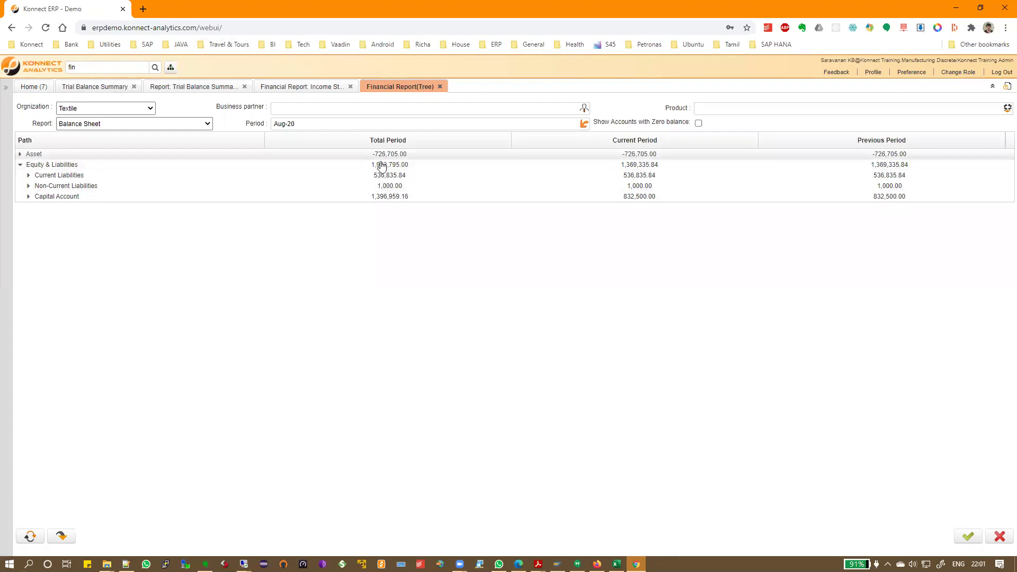
click(19, 165)
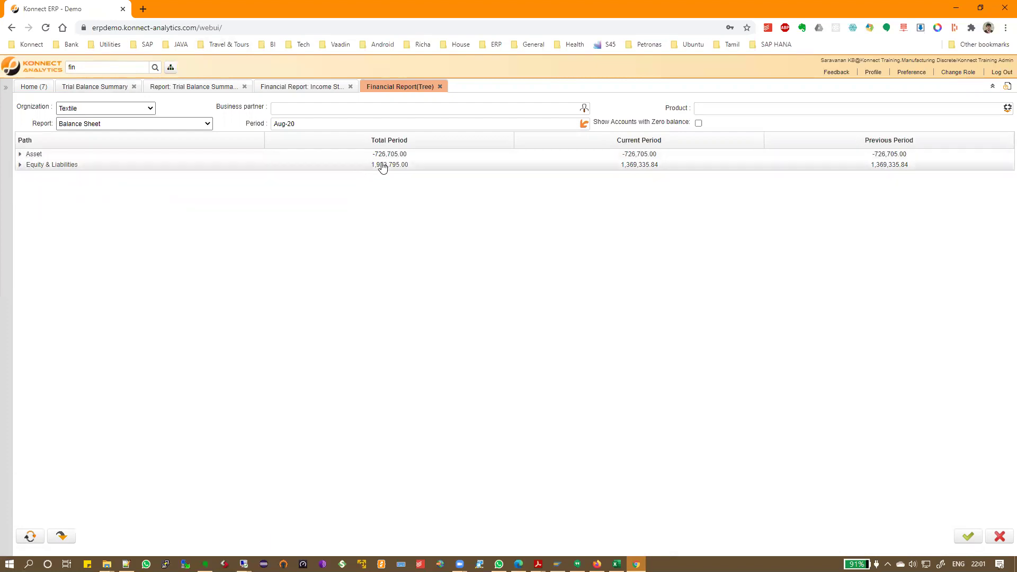
- Select and expand the Asset branch, and check the Income Statement record in Financial Report before returning to the Balance Sheet tree
click(387, 155)
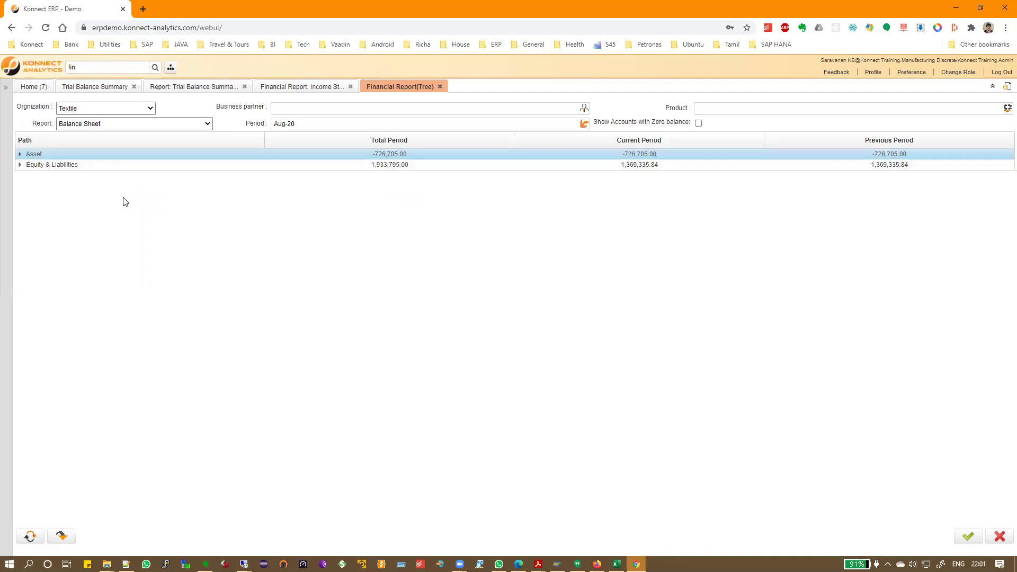
click(18, 155)
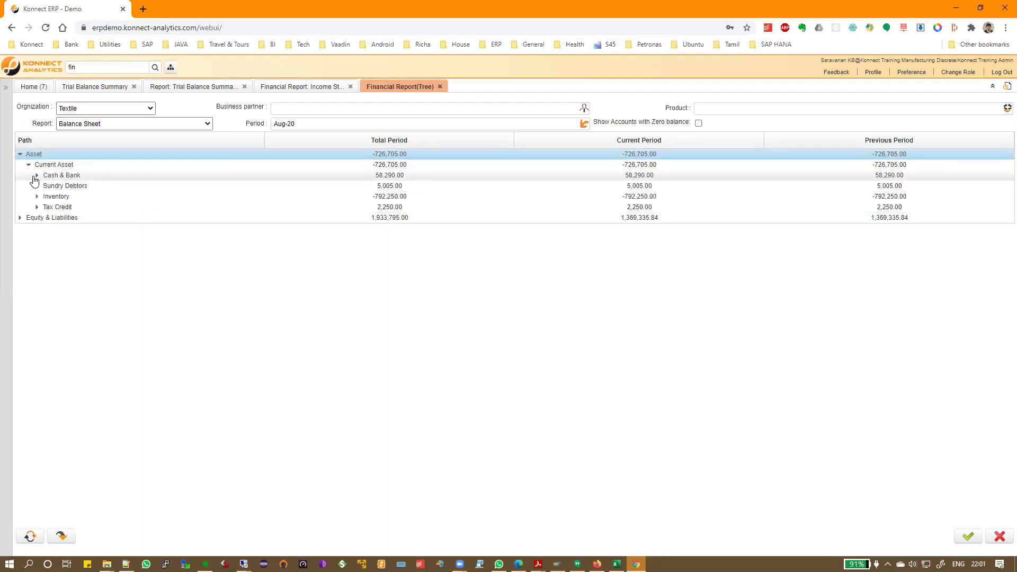
click(293, 86)
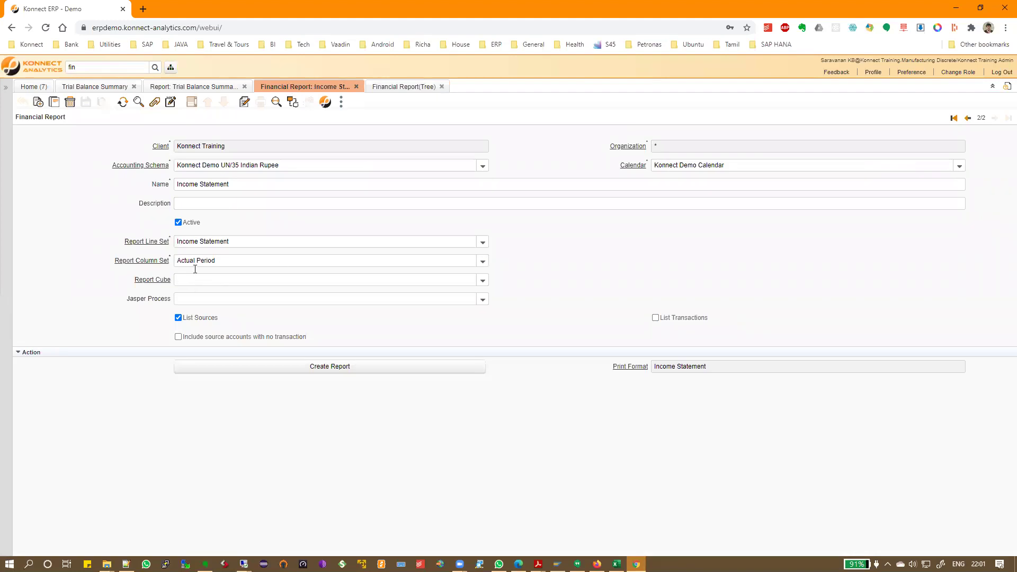
click(392, 90)
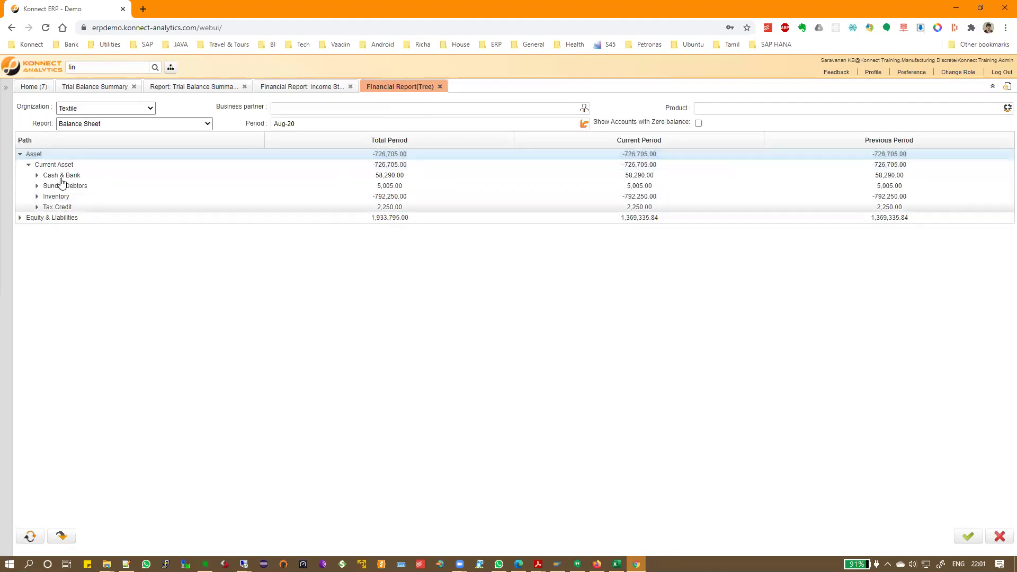
- Expand Equity & Liabilities to inspect its current liabilities, non-current liabilities and capital account, and collapse the branch
click(21, 218)
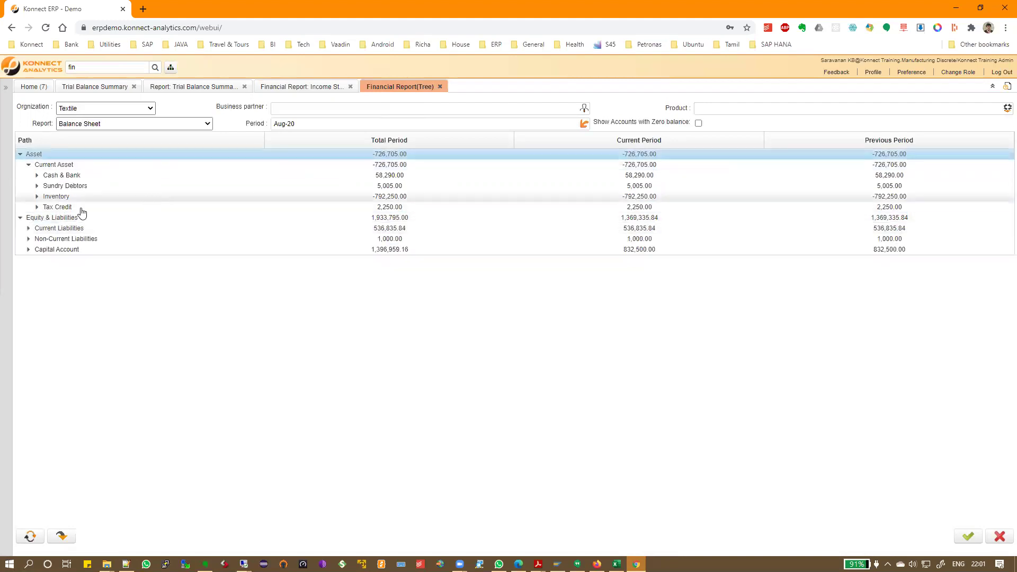
click(28, 240)
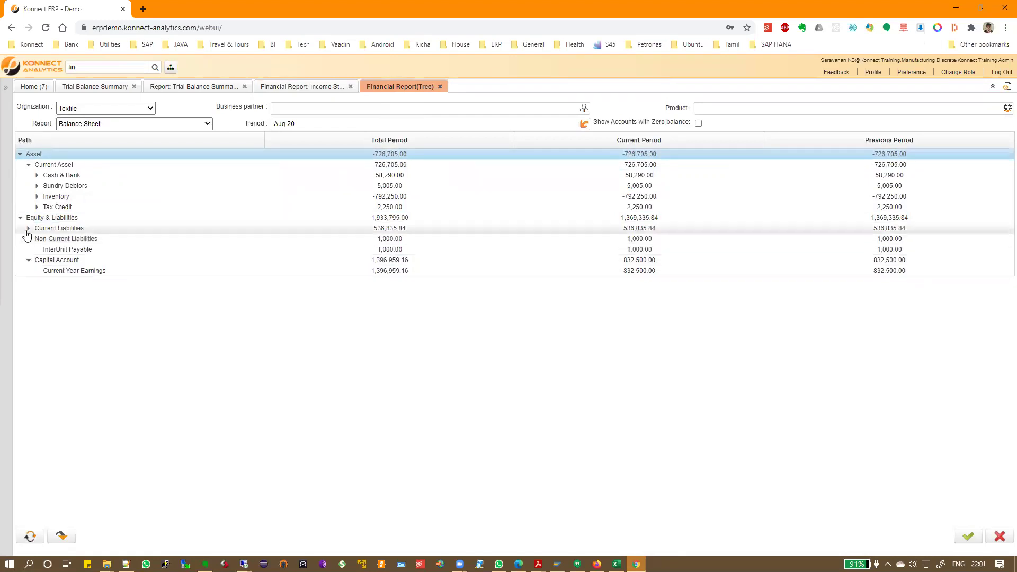
click(29, 229)
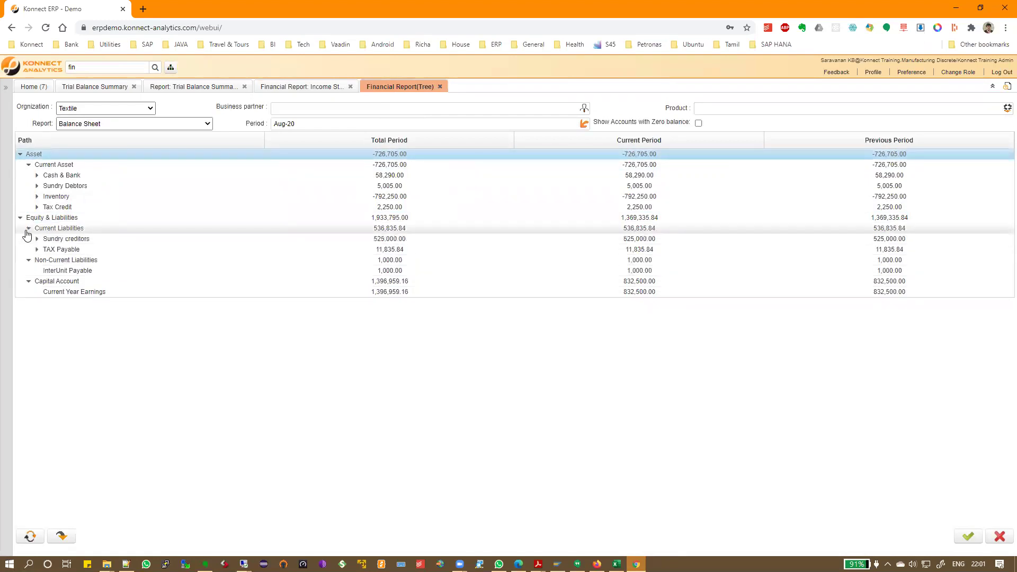
click(27, 229)
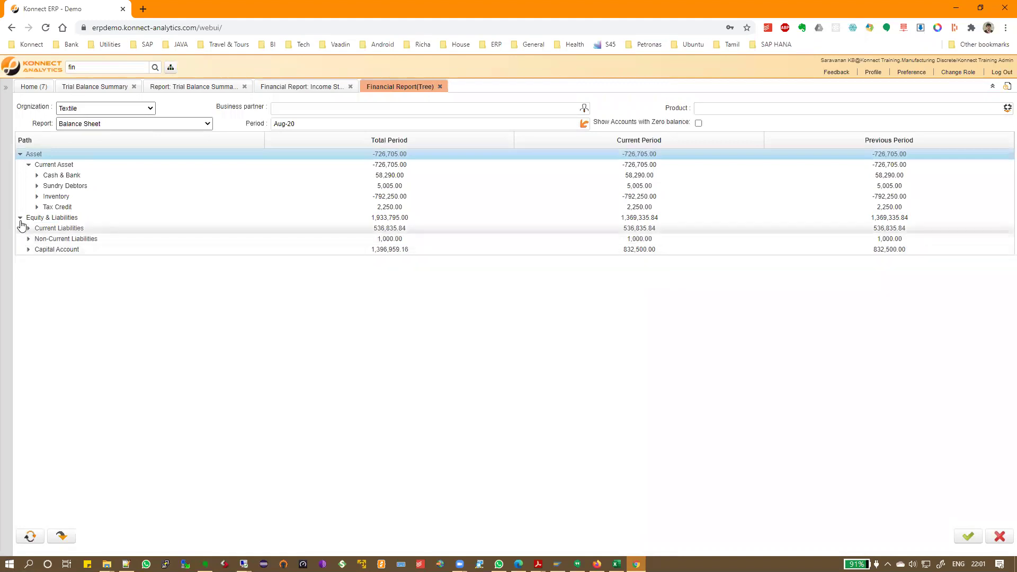
click(20, 217)
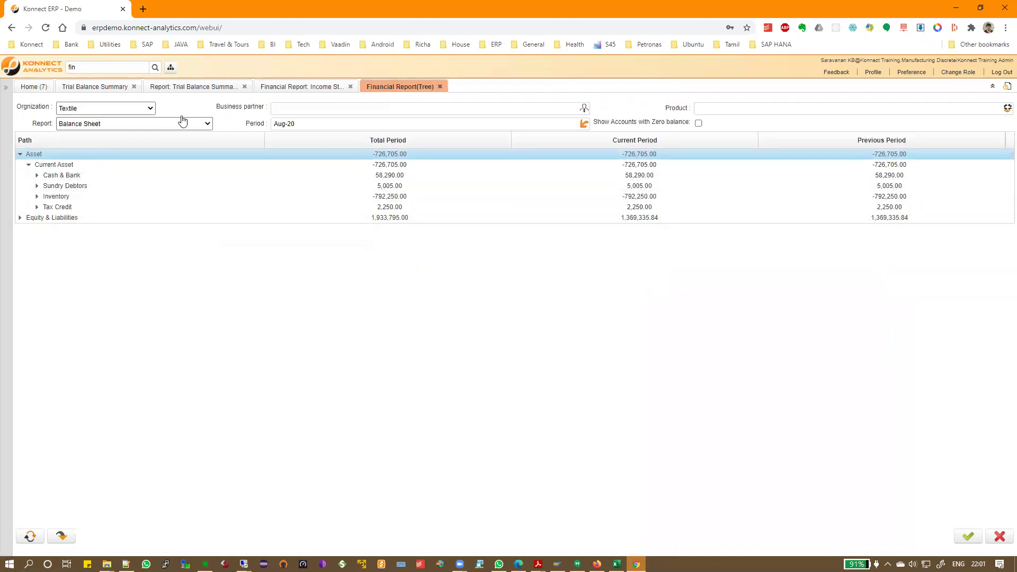
- Open another Financial Report(Tree) and generate the Income Statement for organization Textile and period Aug-20
click(90, 64)
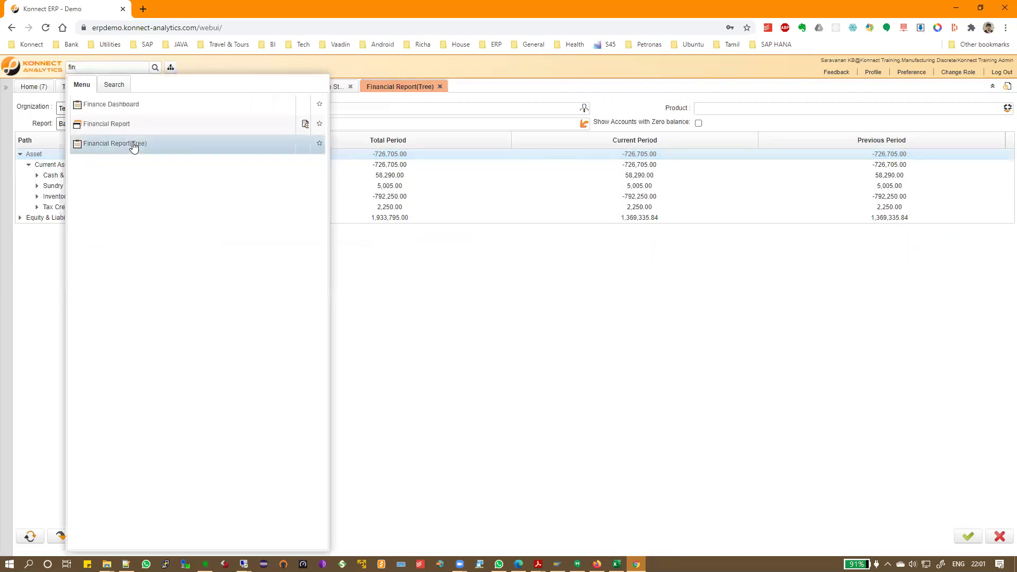
click(134, 144)
click(98, 109)
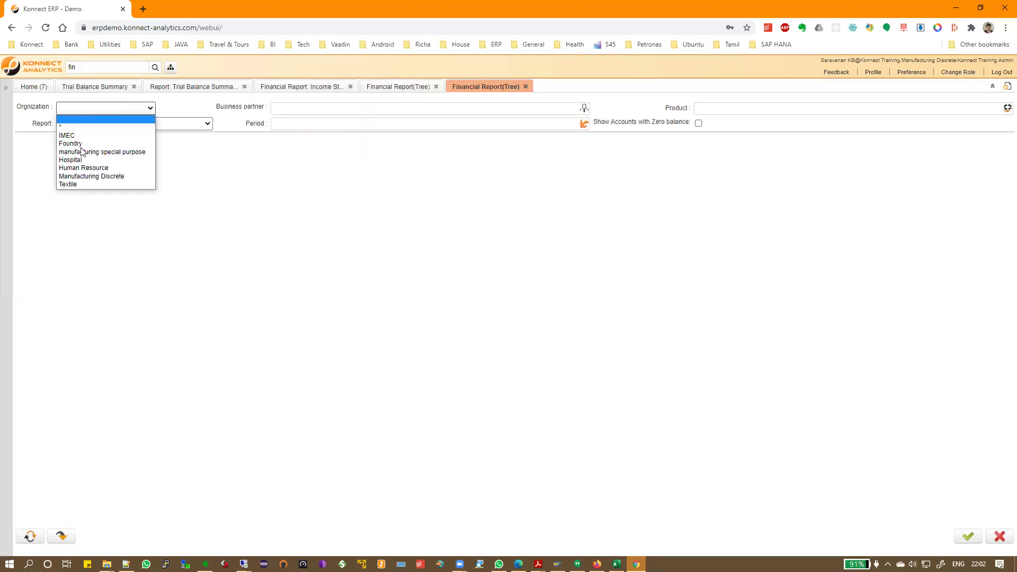
click(86, 184)
click(110, 124)
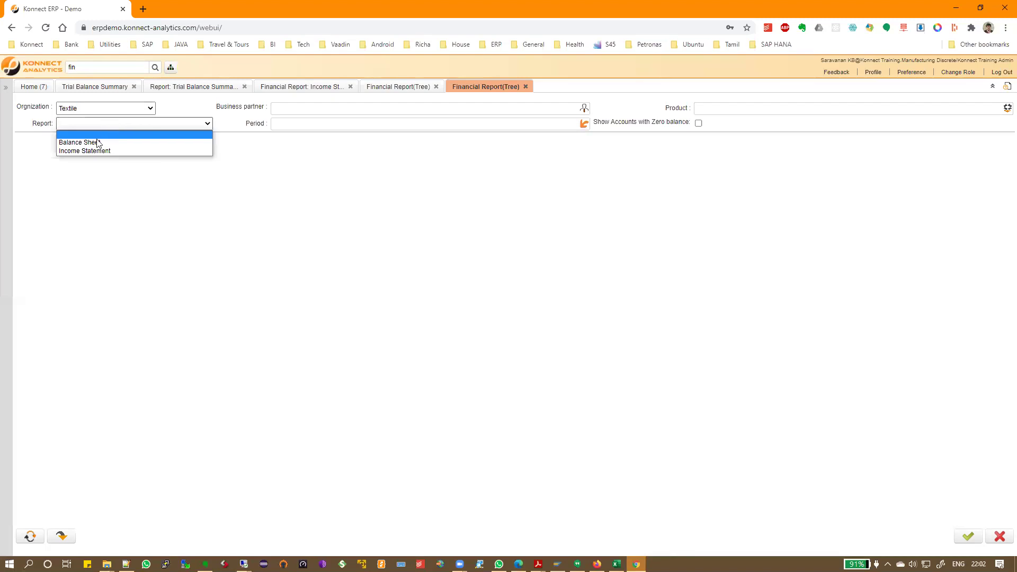
click(94, 151)
click(296, 123)
text(aug-20)
key(Tab)
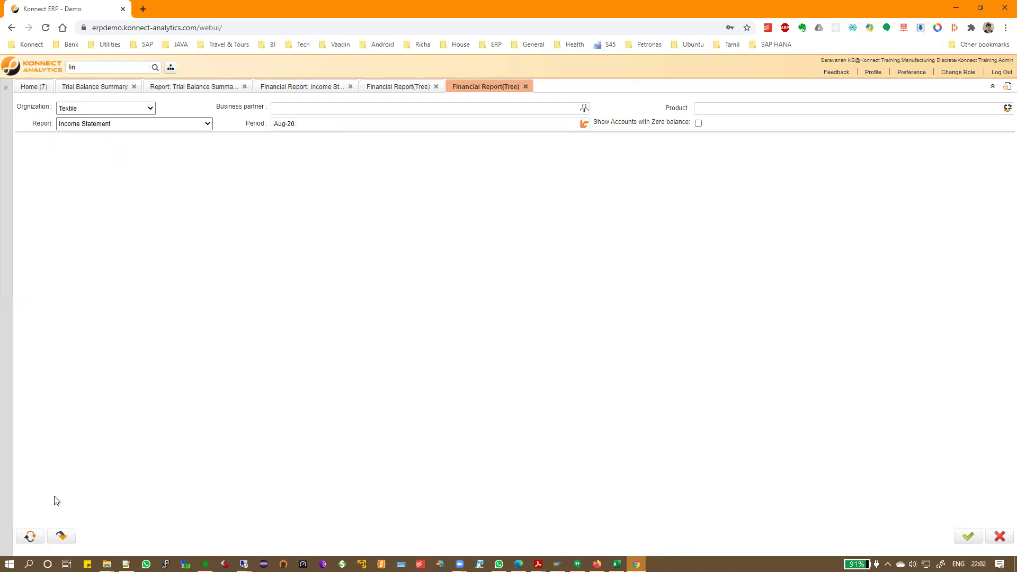
click(29, 537)
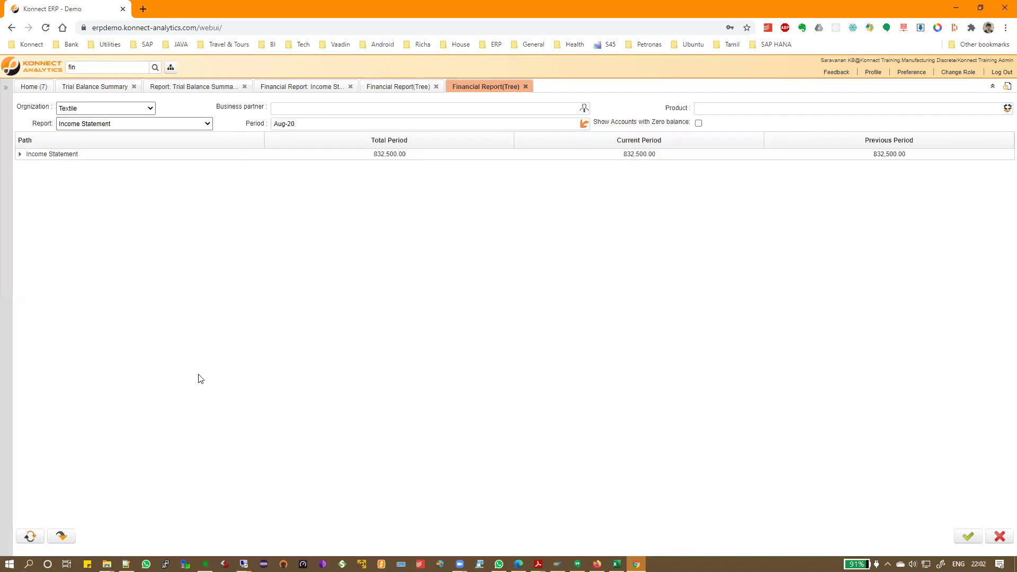
- Expand the Income Statement, Sales and Cost of Sales branches to review Sales - Trade, COGS and the overall total
click(20, 154)
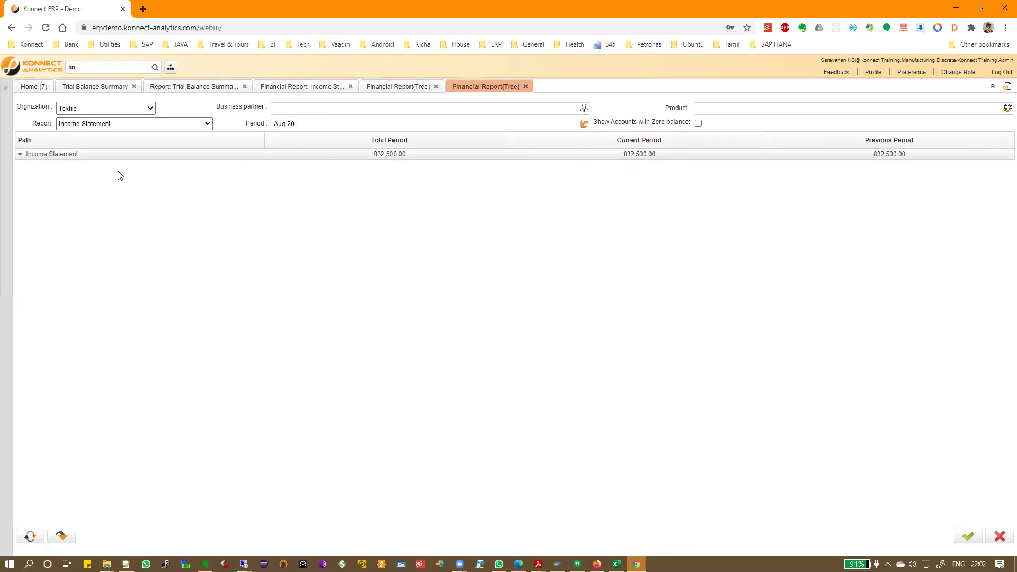
click(394, 165)
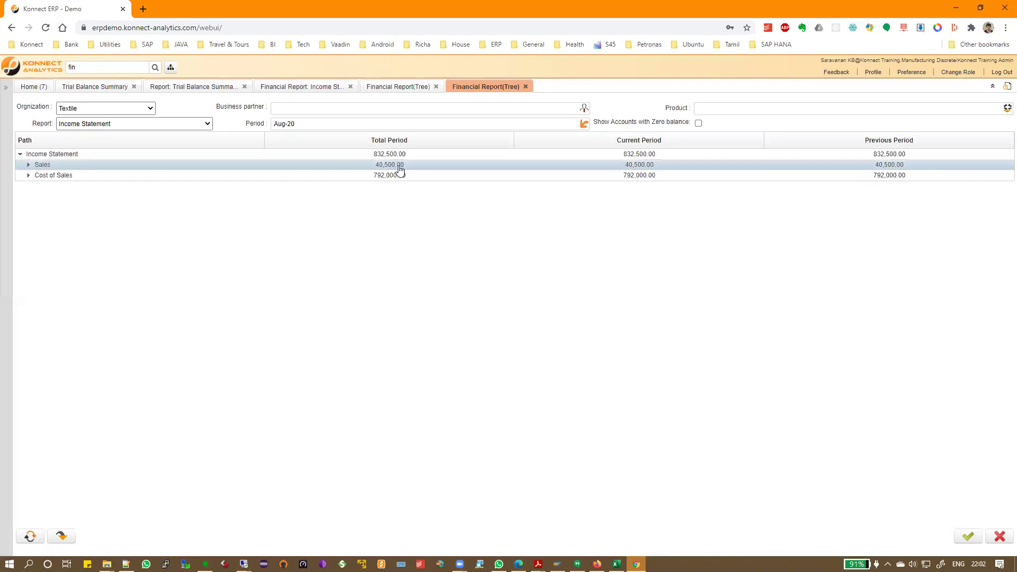
click(28, 165)
click(29, 186)
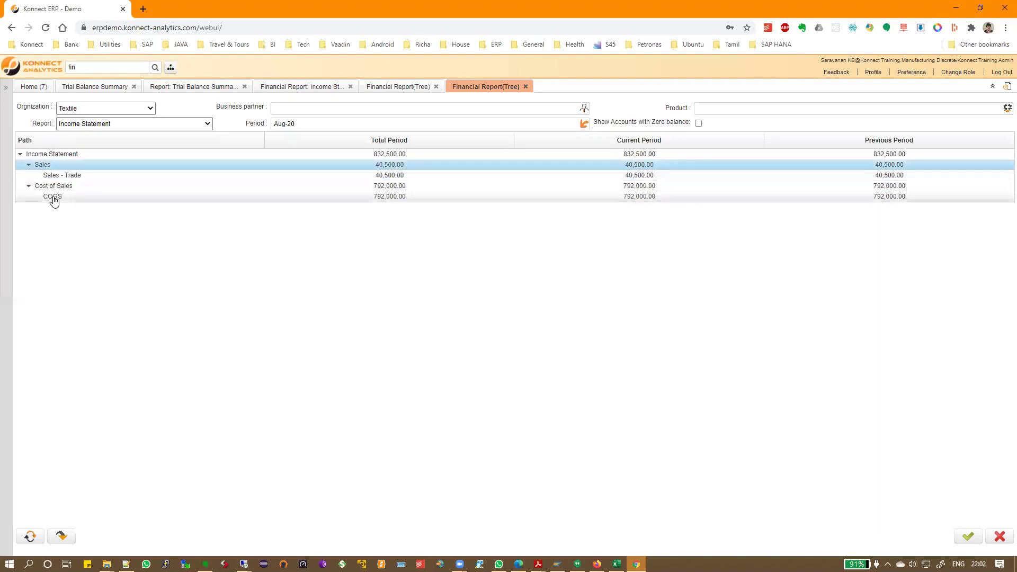
click(51, 197)
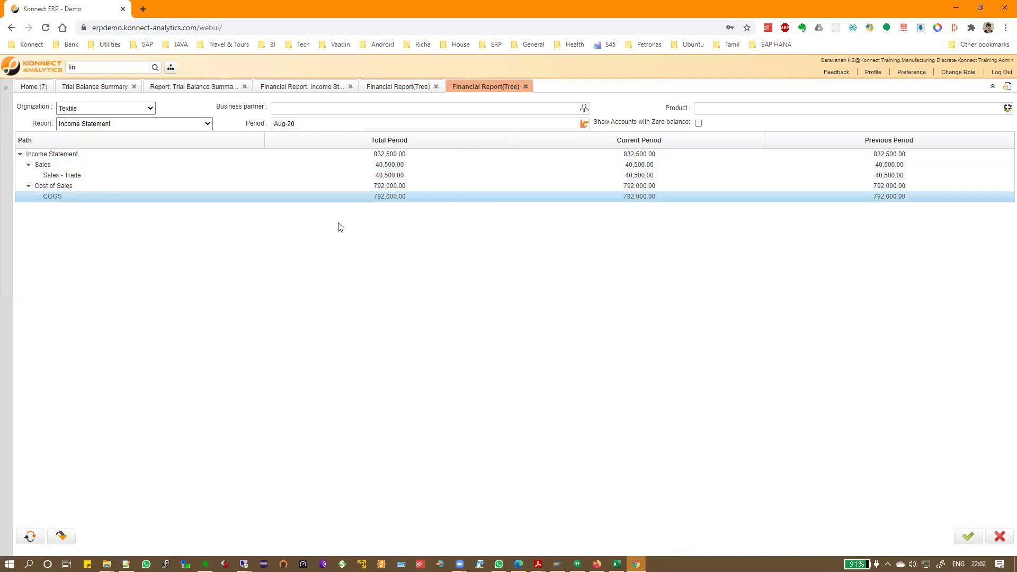
click(399, 154)
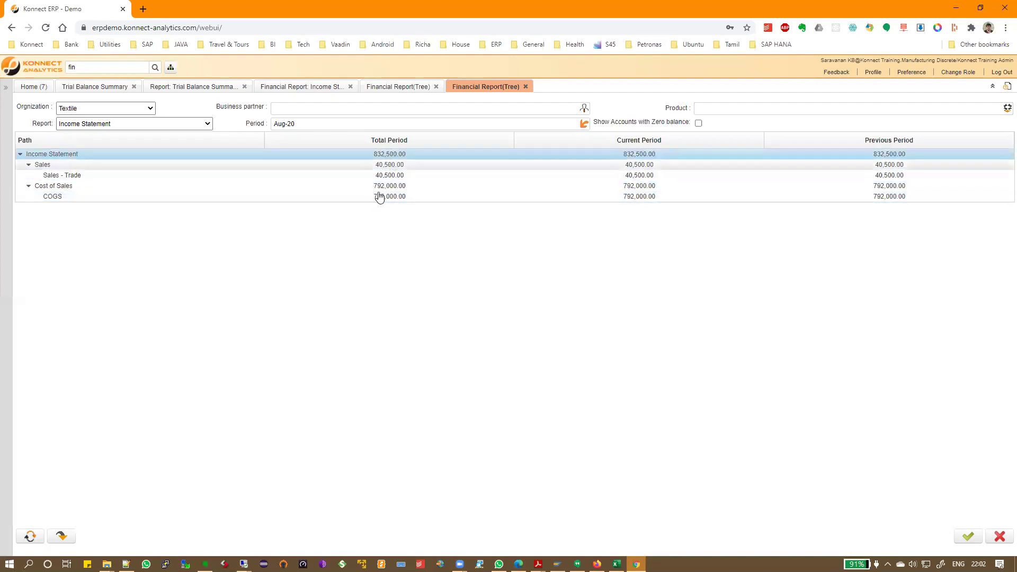
- Expand Current Liabilities and Capital Account in the Balance Sheet tree, and compare Current Year Earnings with the Income Statement tree
click(377, 87)
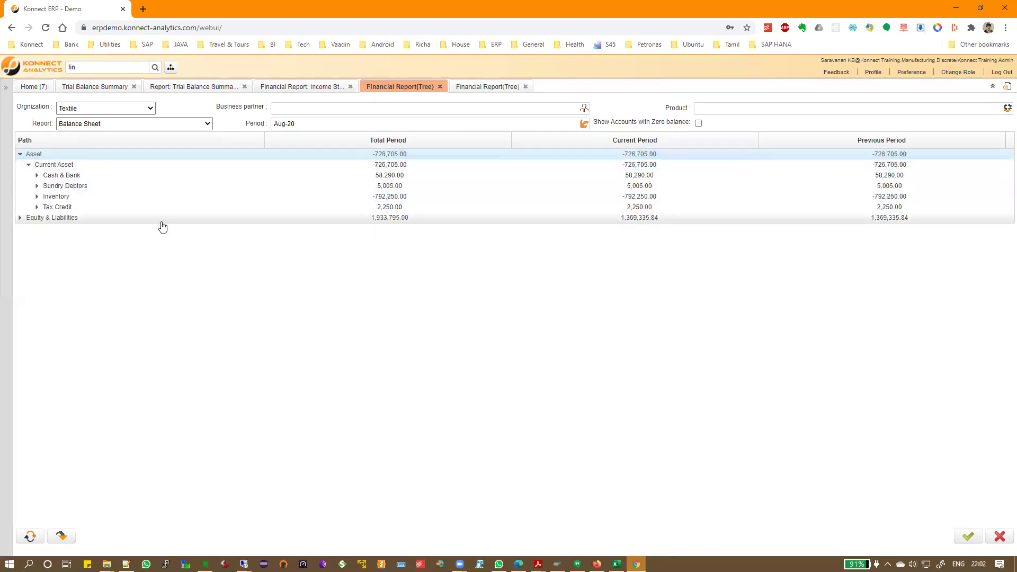
click(20, 219)
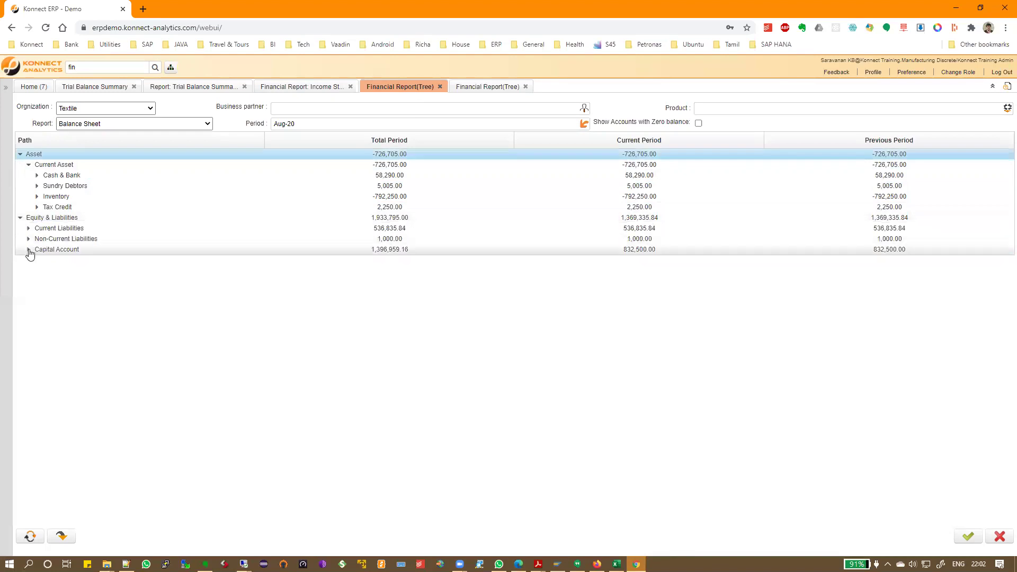
click(29, 229)
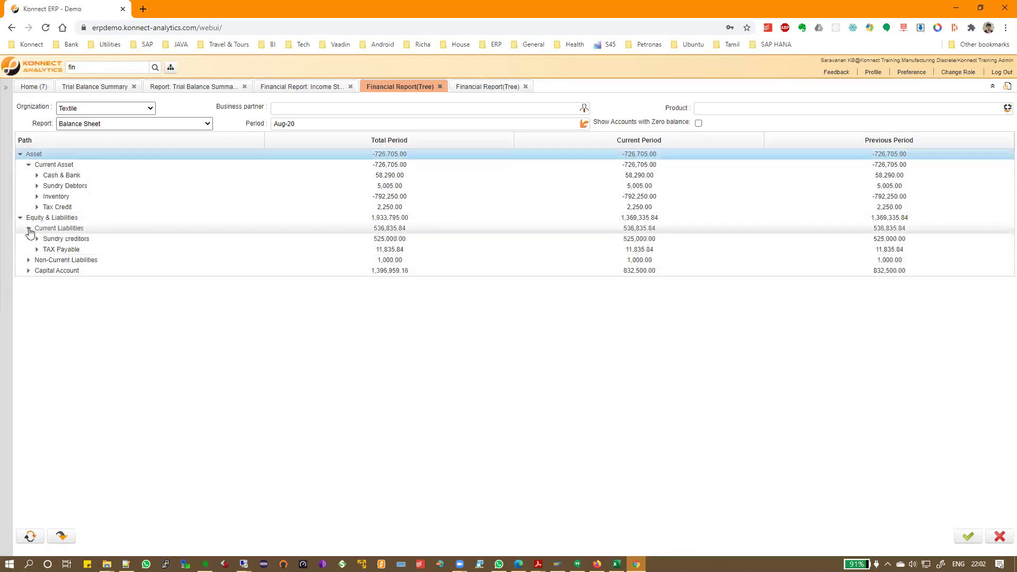
click(29, 271)
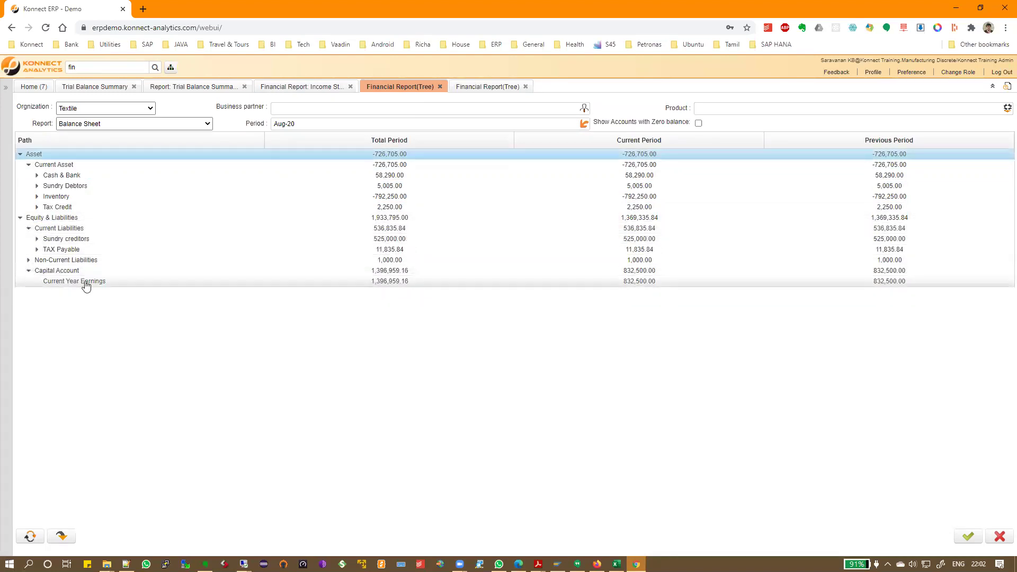
click(382, 285)
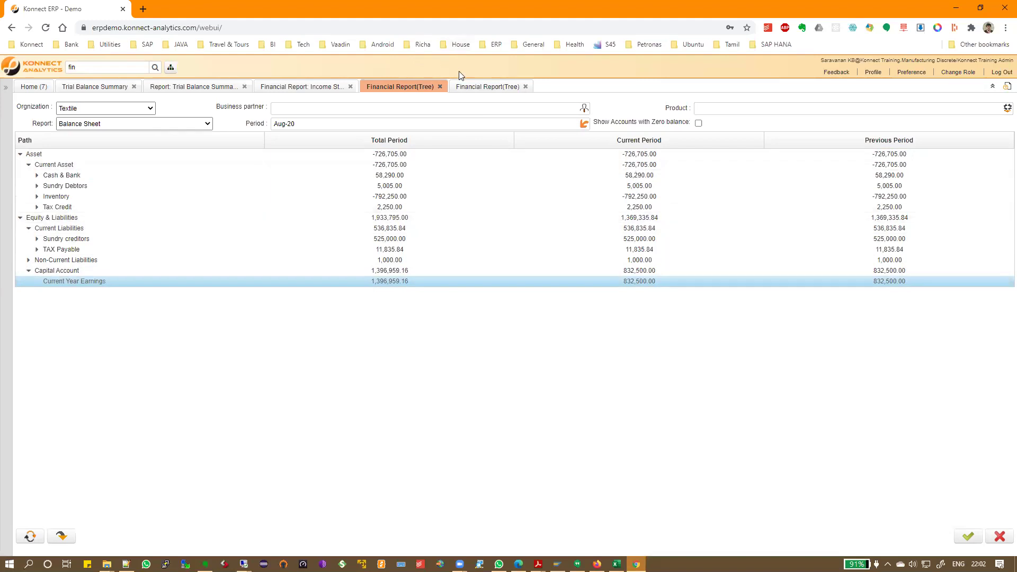
click(475, 85)
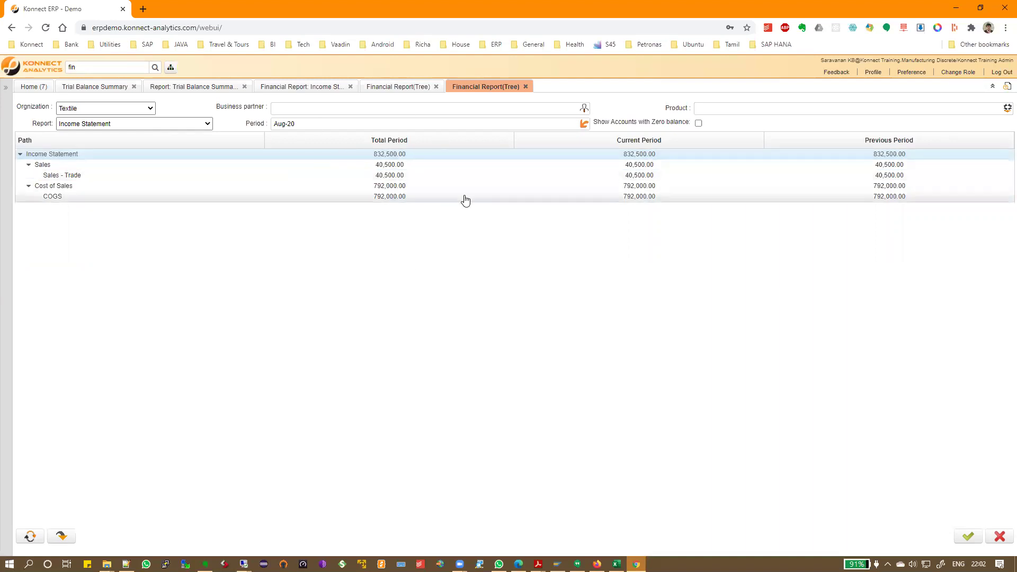
- Try to create the Income Statement report from its Financial Report record for period Aug-20 and organization TXT-Textile
click(282, 88)
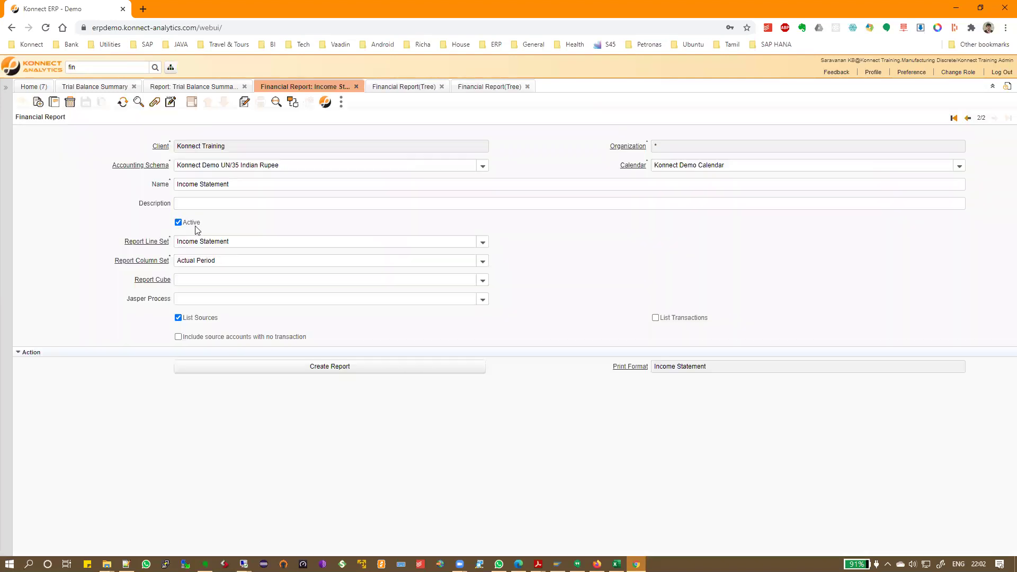
click(354, 368)
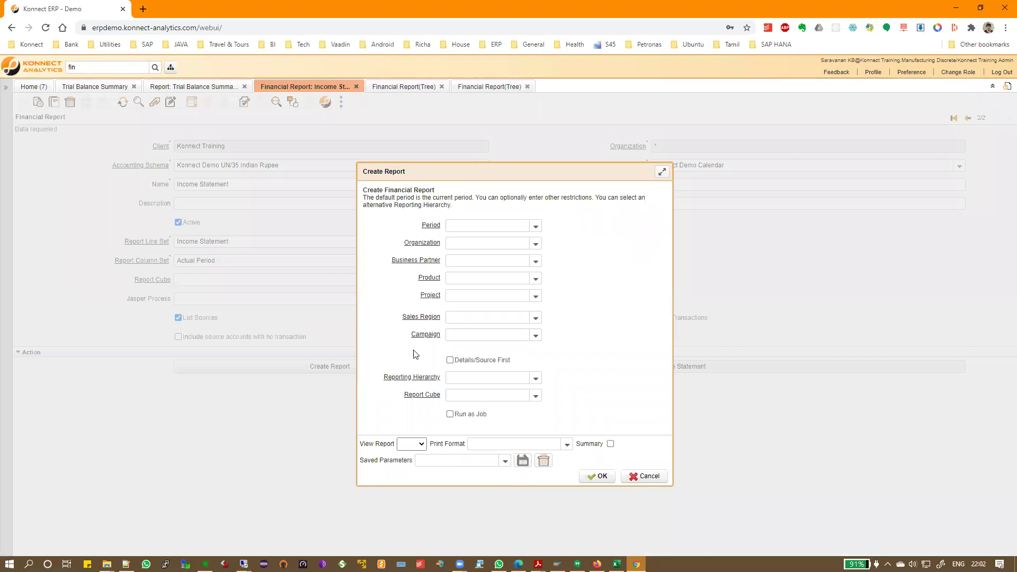
text(Aufg)
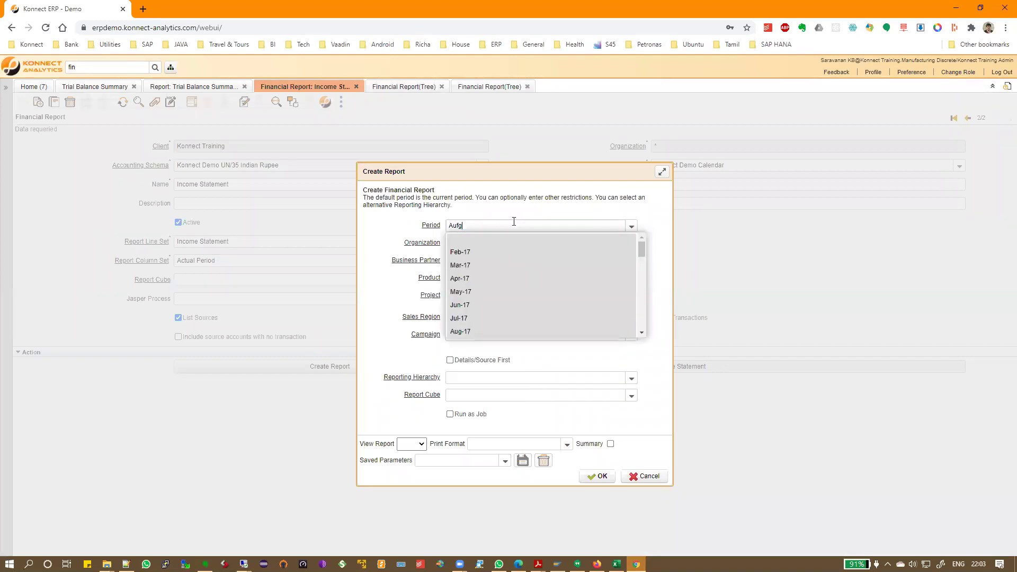
text(g-20)
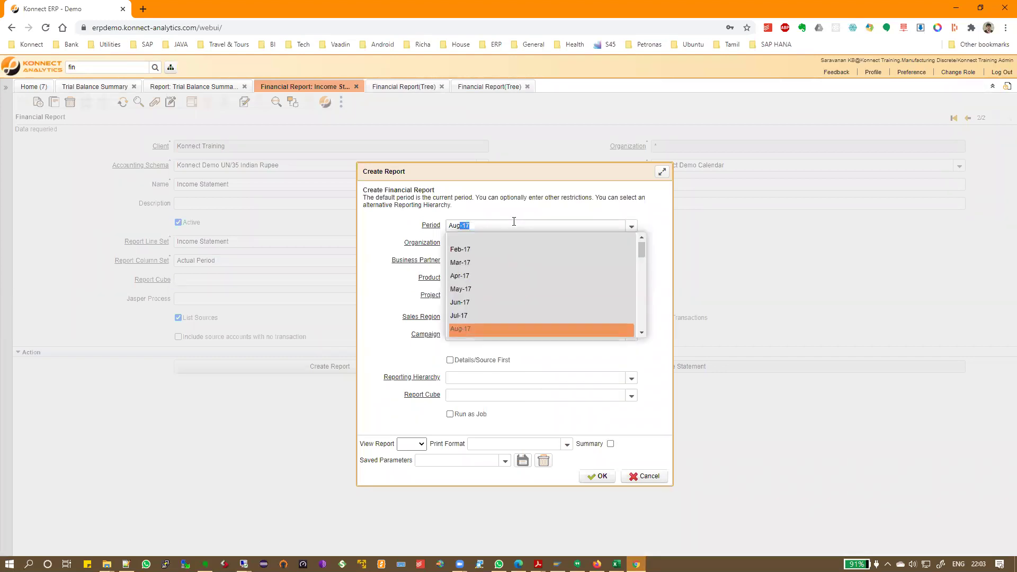
key(Tab)
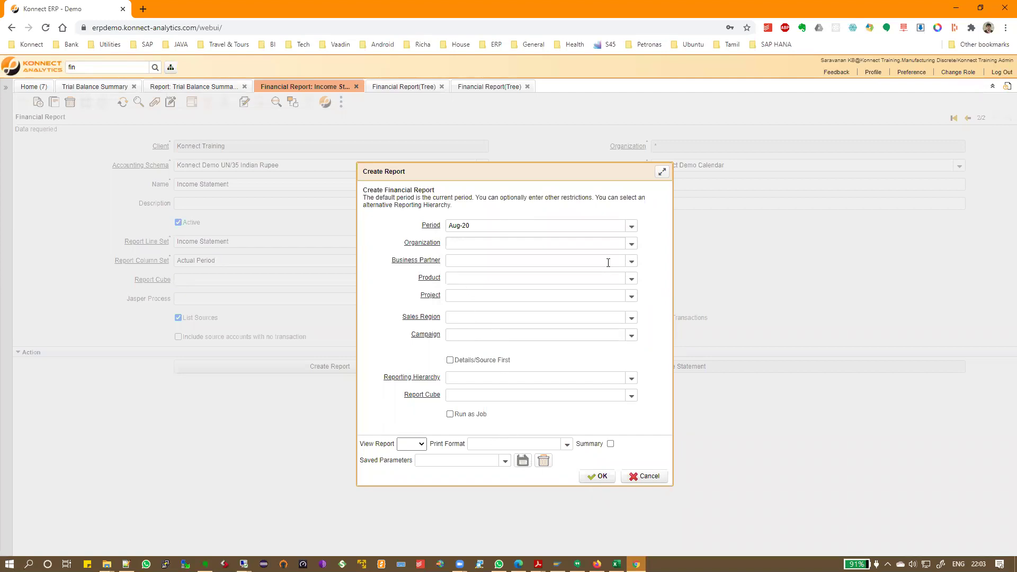
click(632, 244)
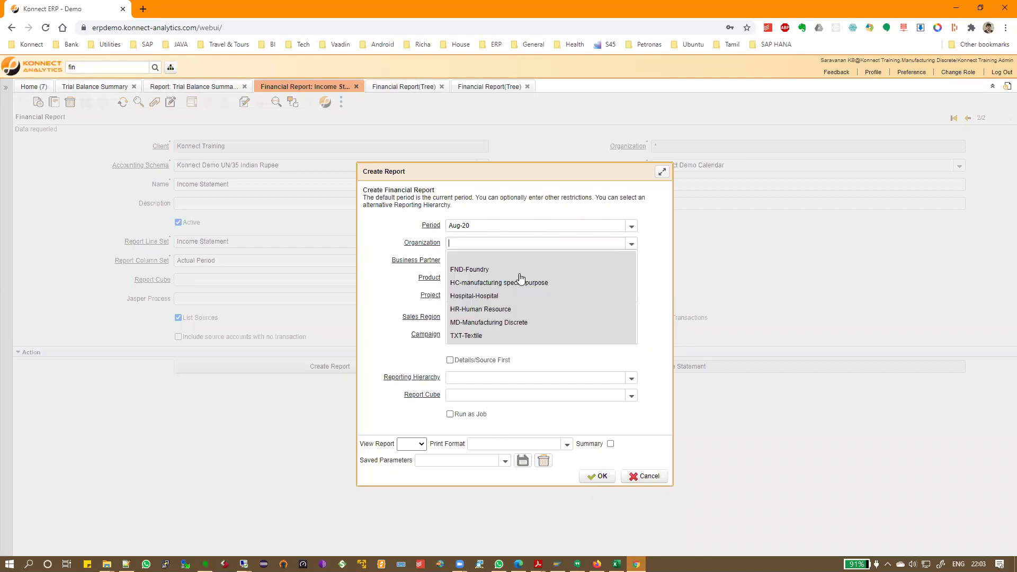
click(488, 337)
click(598, 477)
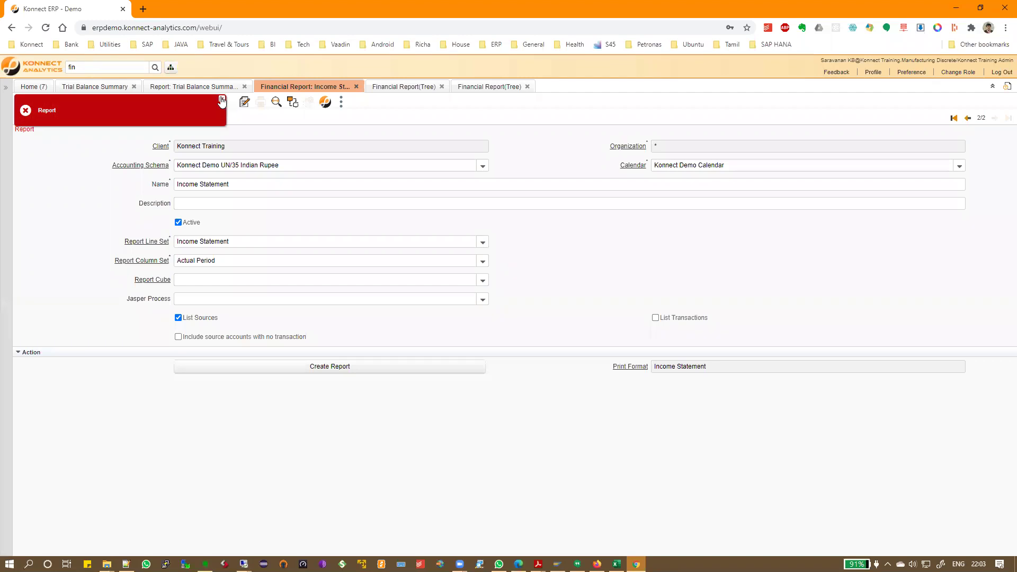
- Create the Income Statement report for period Aug-20 and organization TXT-Textile, with HTML output and the Income Statement print format
click(323, 368)
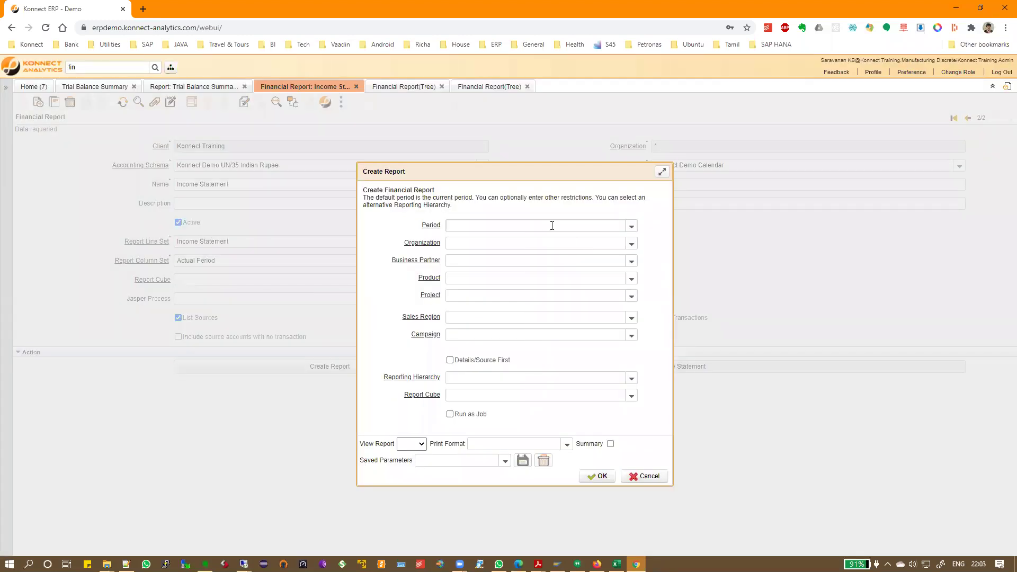
text(Aug-20)
key(Tab)
key(alt+Down)
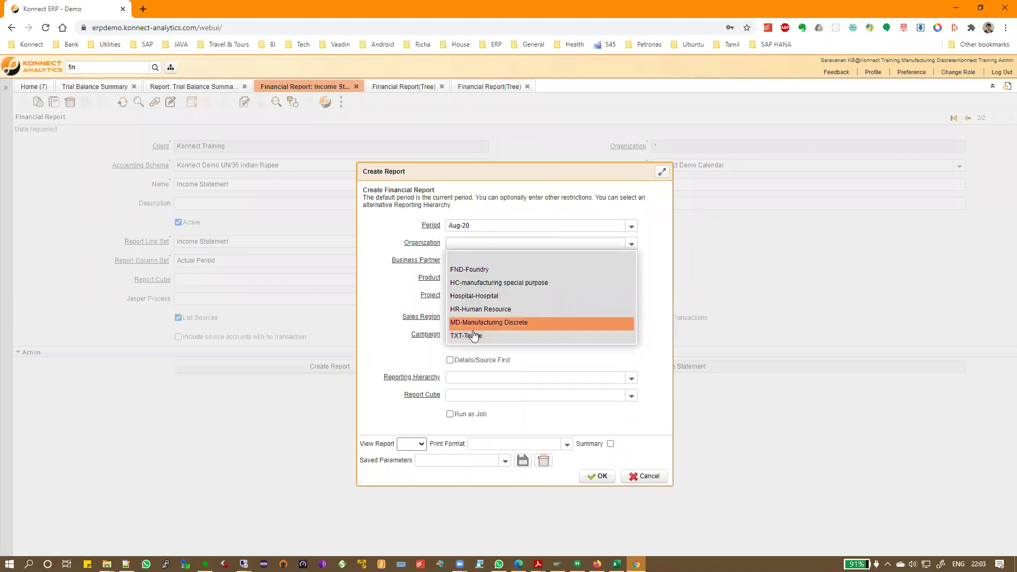
click(474, 335)
click(419, 444)
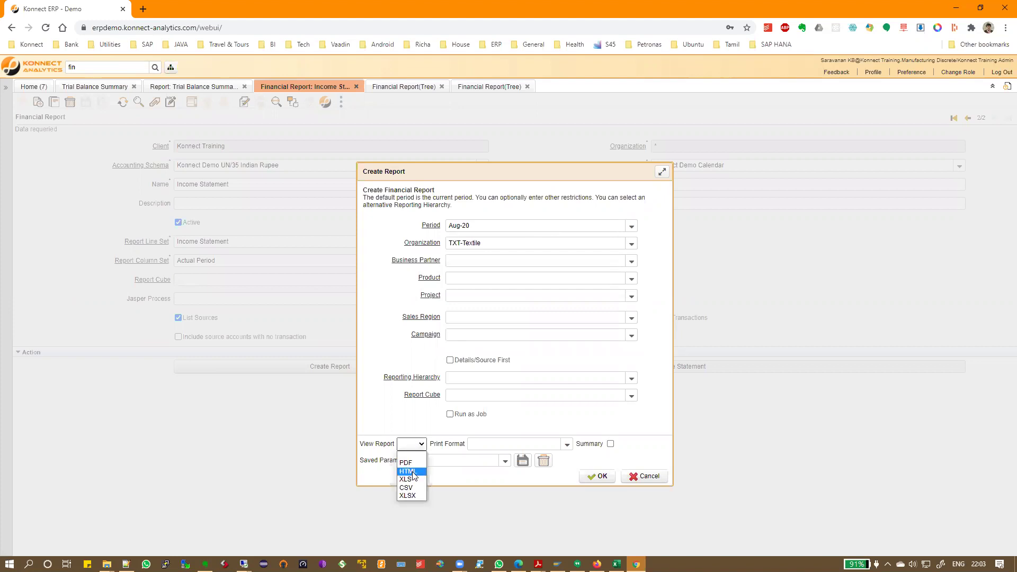
click(413, 473)
click(567, 445)
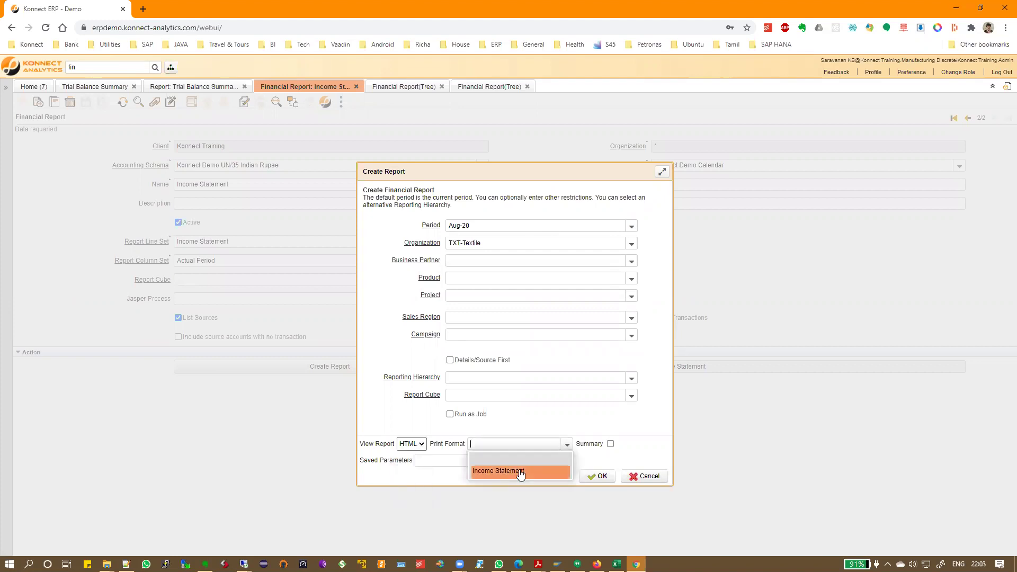
click(520, 473)
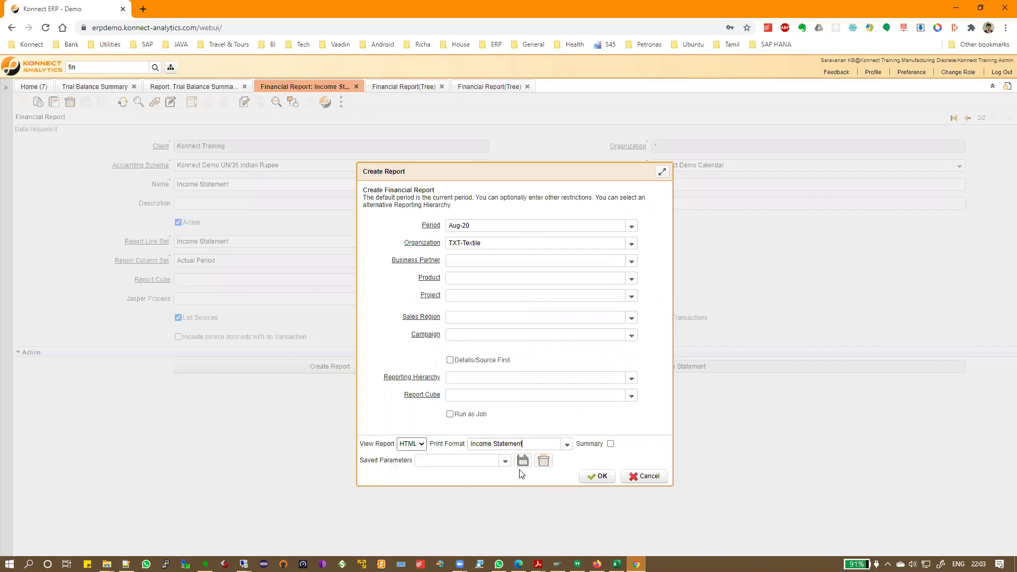
click(597, 476)
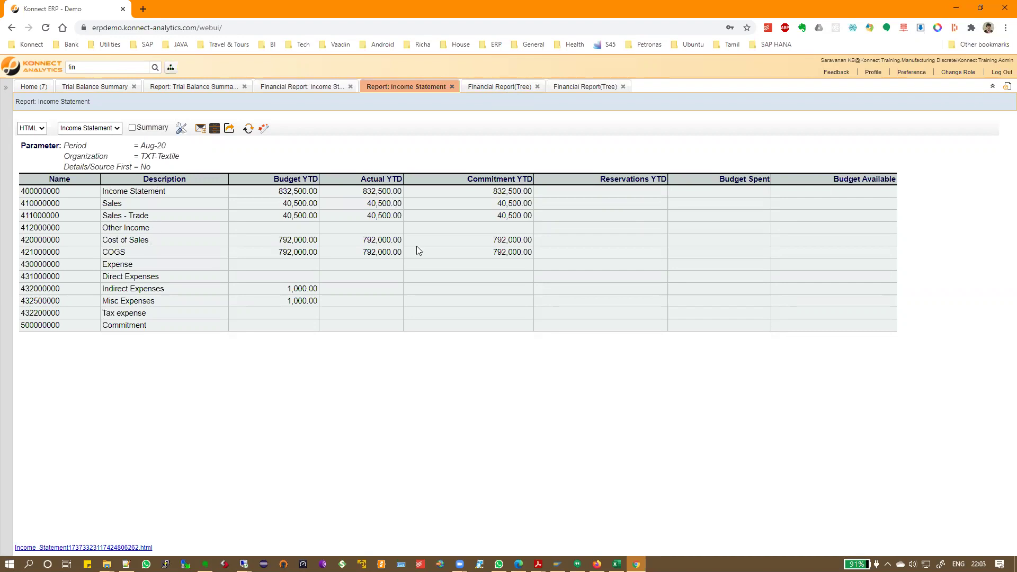
- Compare the account lines in the generated Income Statement report with those in the Income Statement tree
click(589, 87)
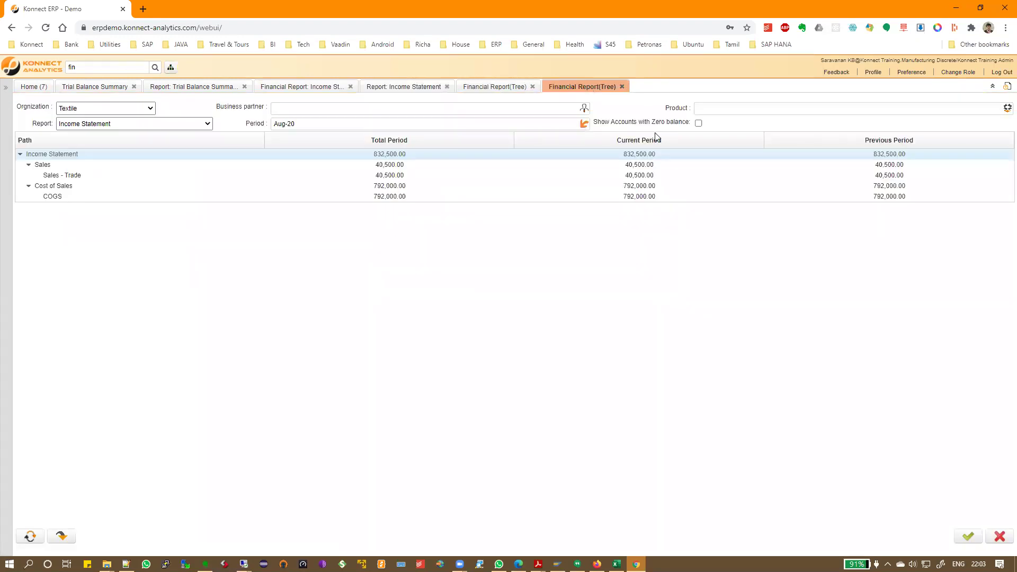
click(384, 86)
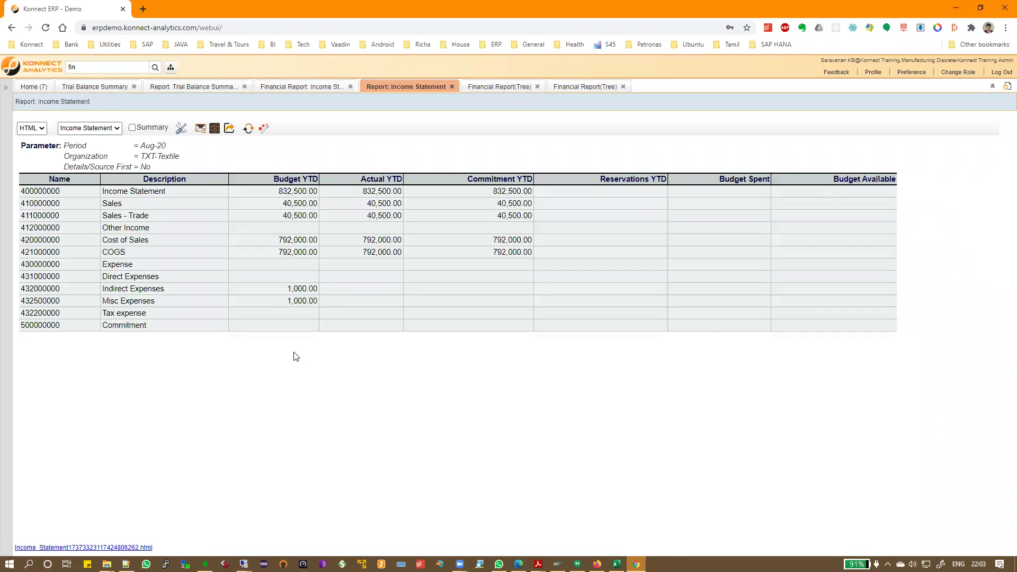
drag(110, 190, 112, 225)
click(105, 193)
click(582, 86)
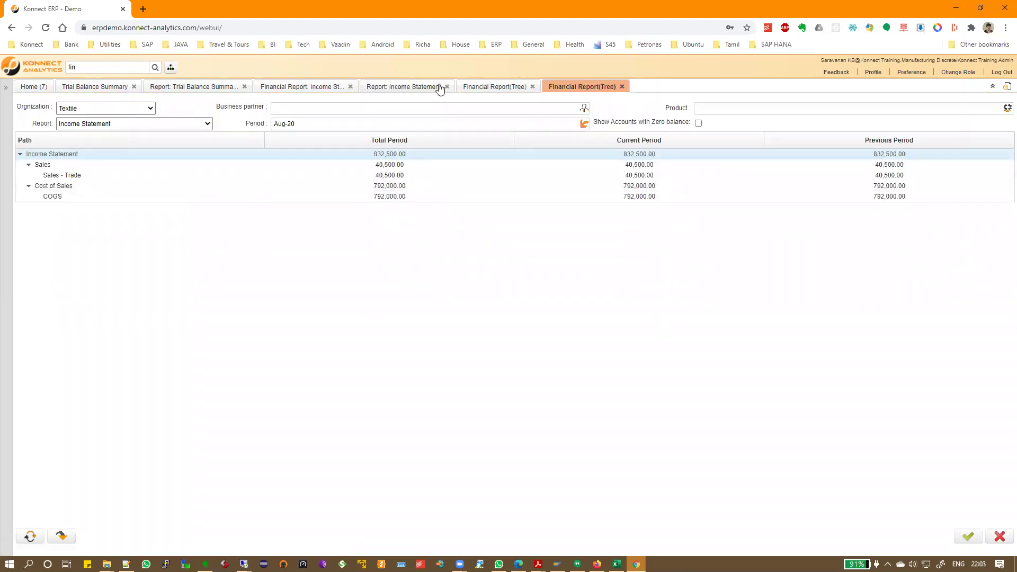
- Revisit the Balance Sheet tree, the Income Statement record, report and tree, and the Trial Balance Summary window
click(482, 87)
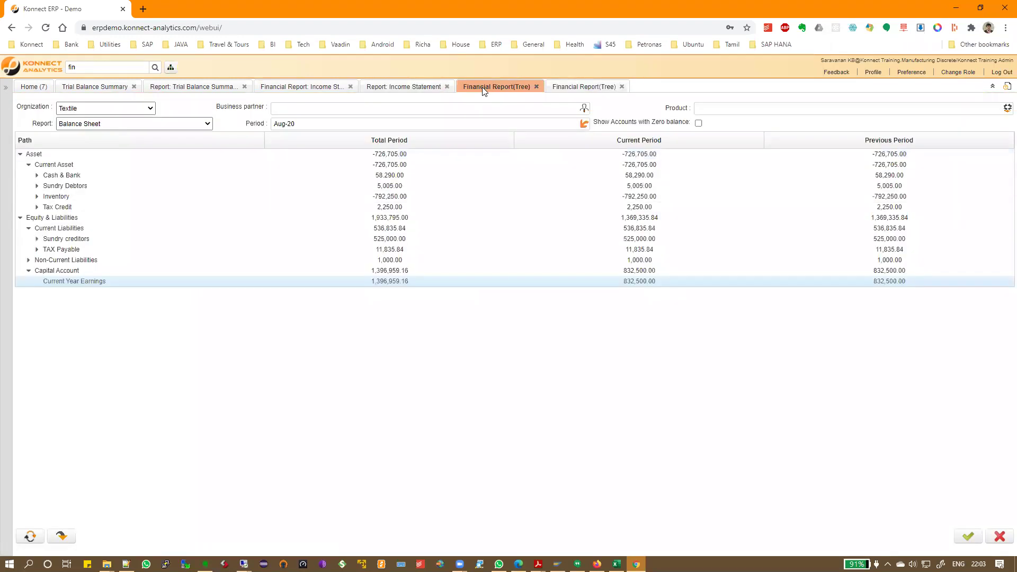
click(388, 91)
click(295, 85)
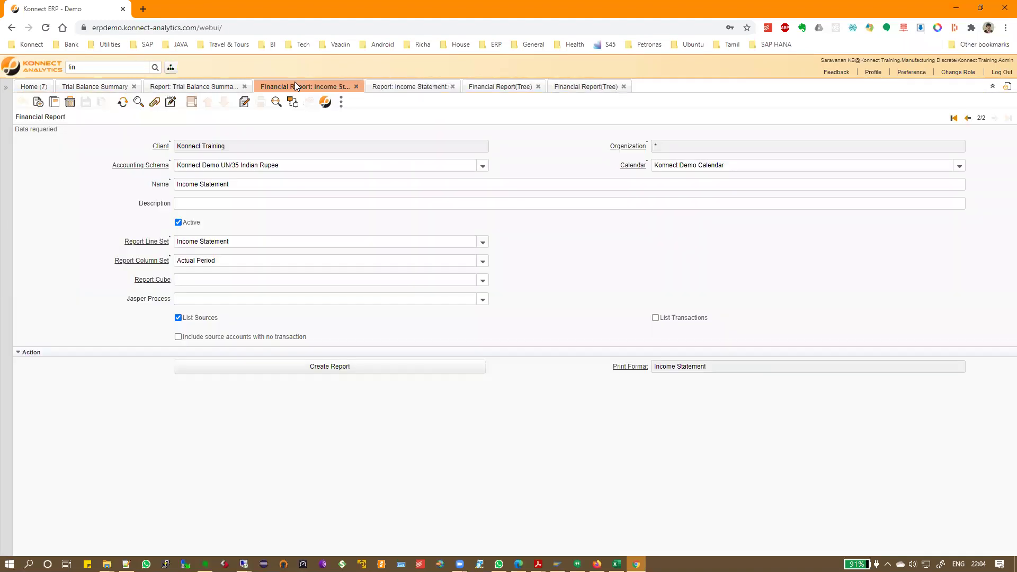
click(435, 88)
click(582, 86)
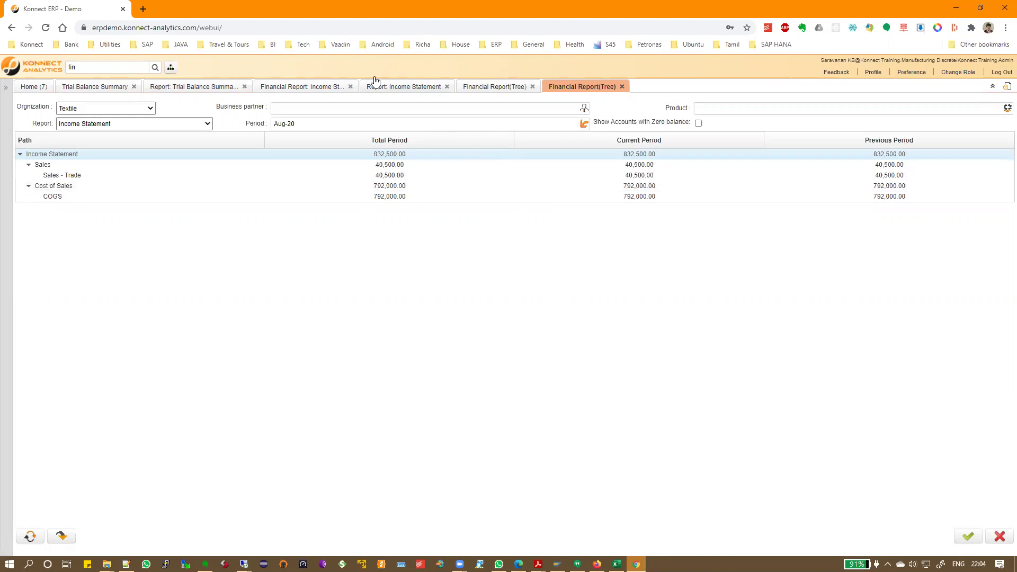
click(324, 88)
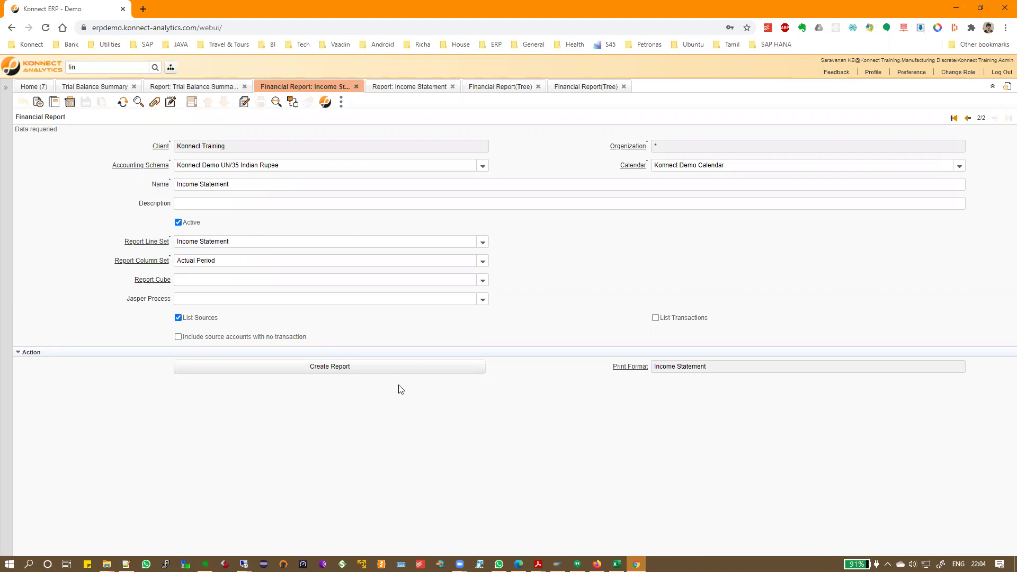
click(597, 88)
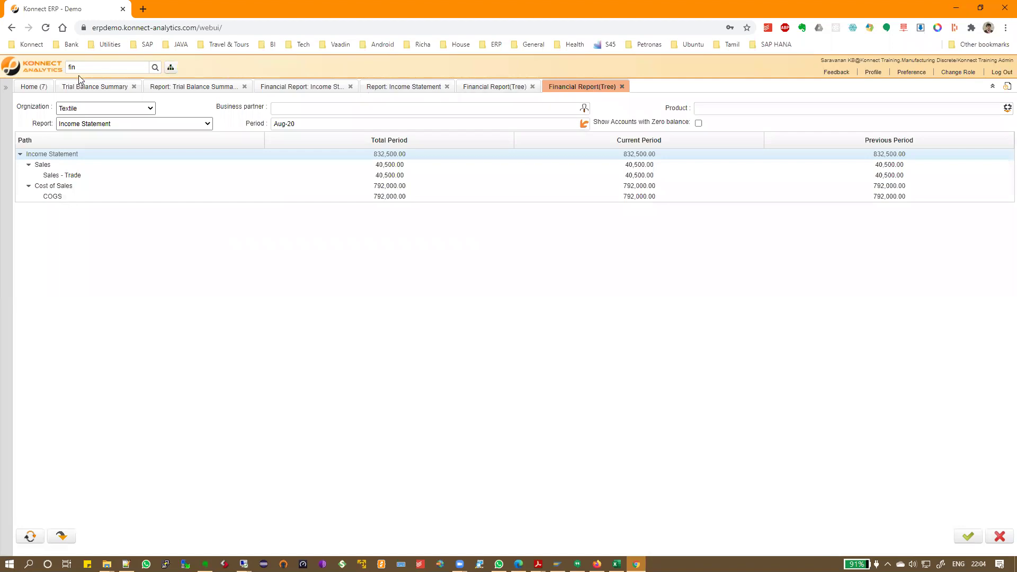
click(75, 87)
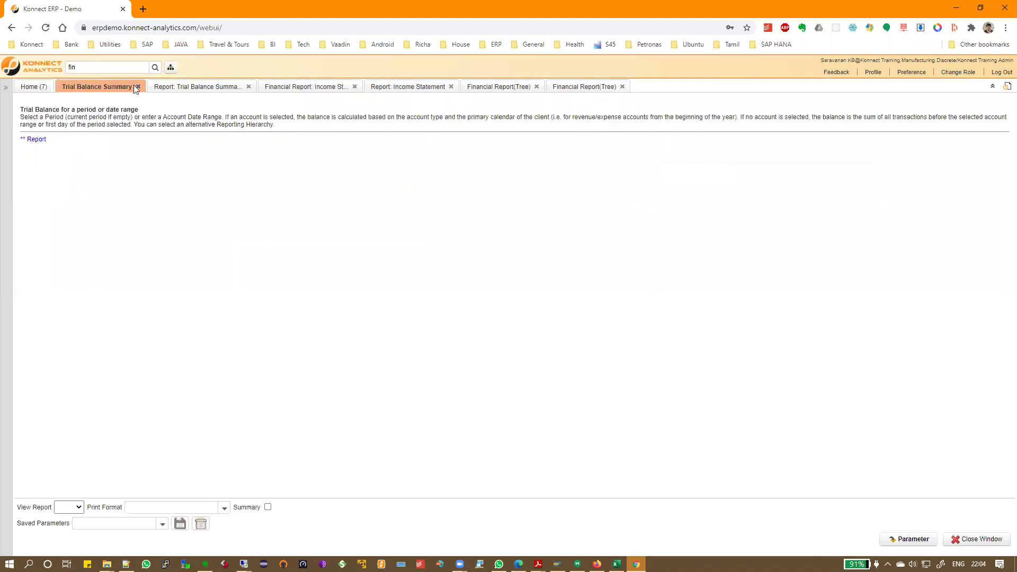
click(294, 88)
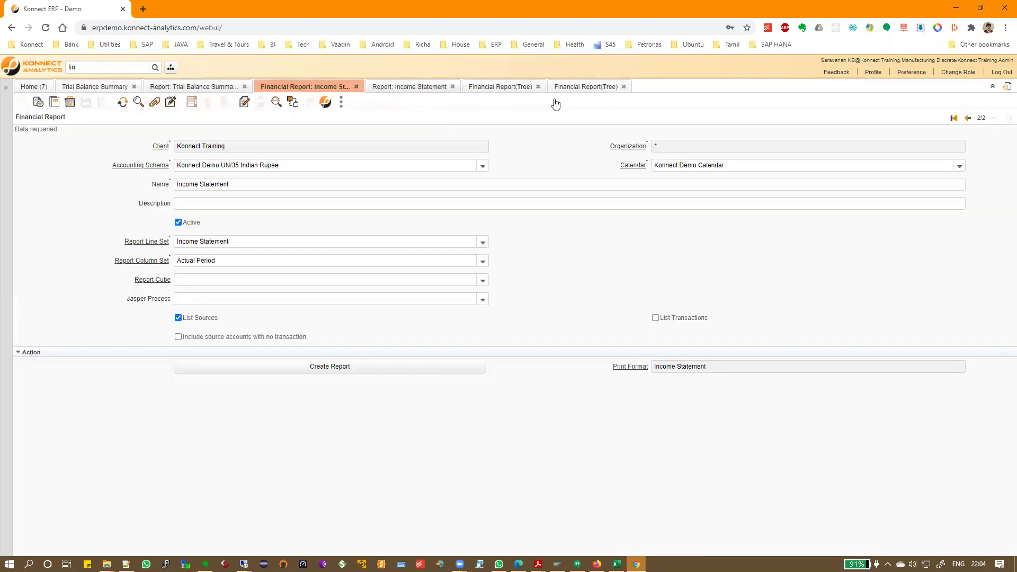
click(99, 92)
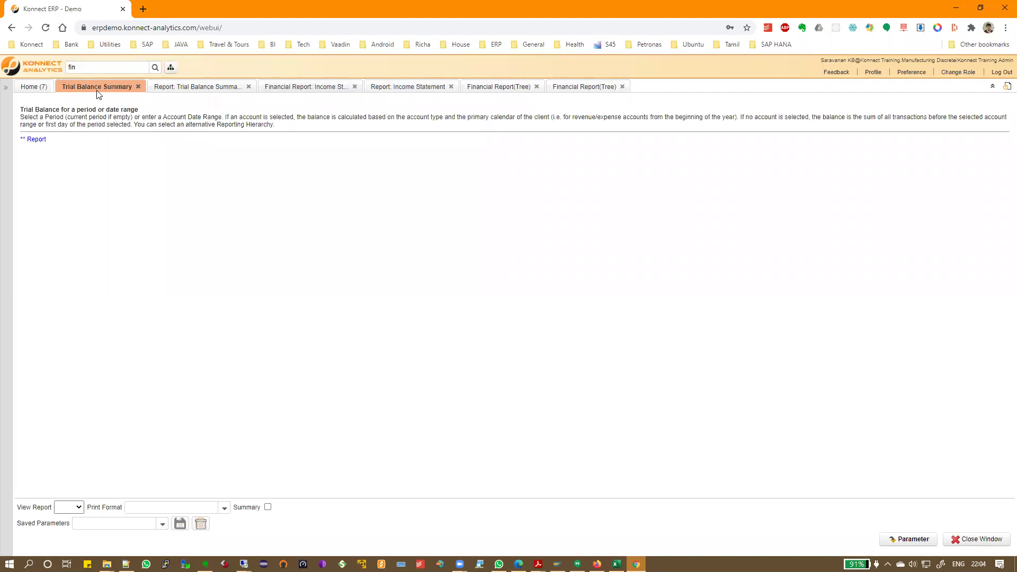